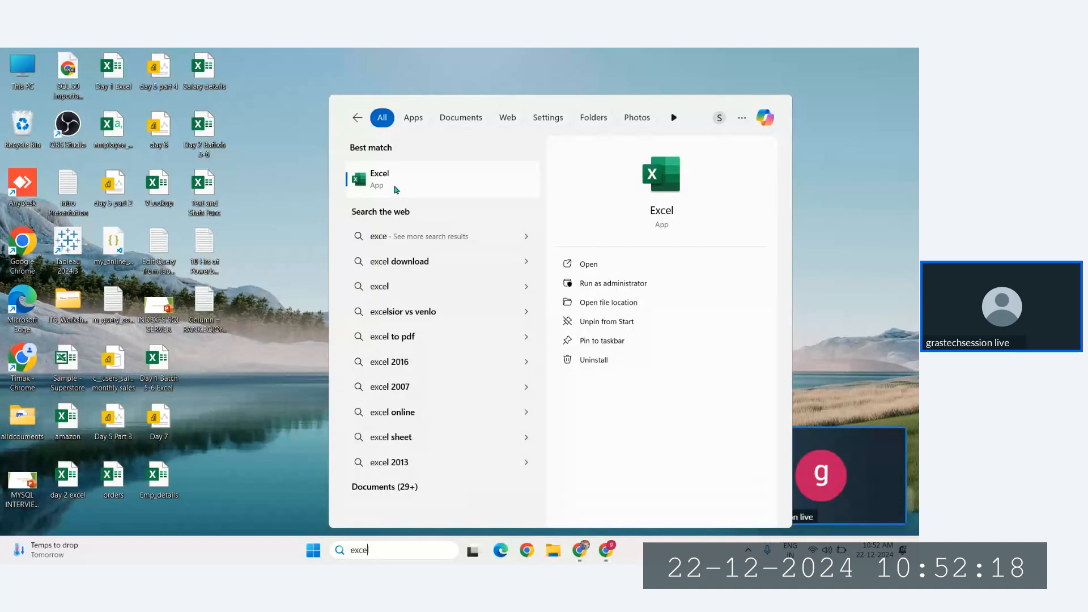
Step: Launch Excel and show the Day 1 Excel workbook in a maximized window with the meeting overlay out of the way
type("l")
key("BackSpace")
key("Return")
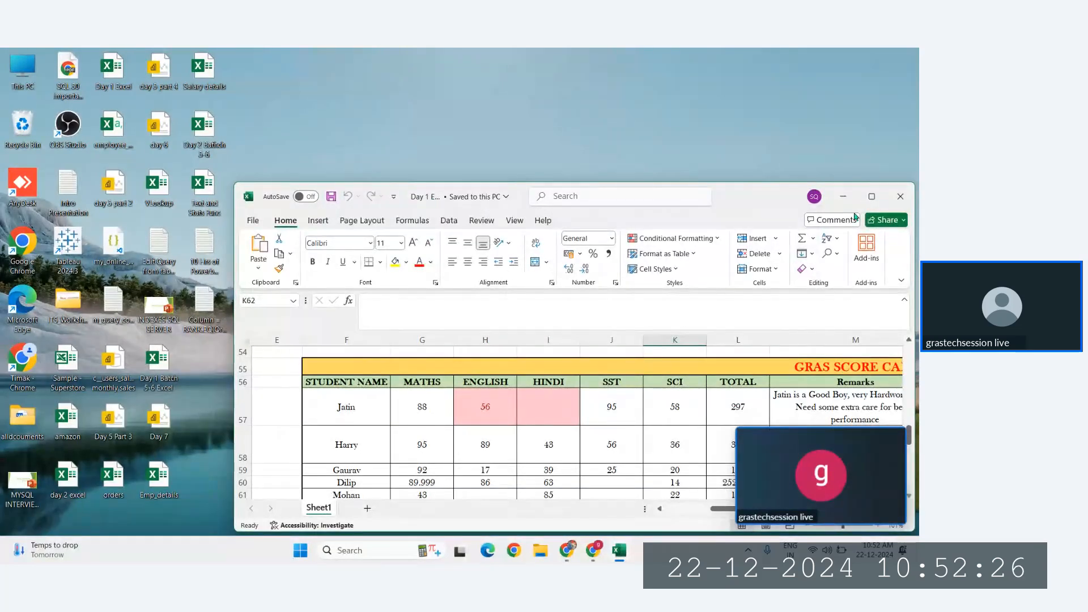
left_click(873, 196)
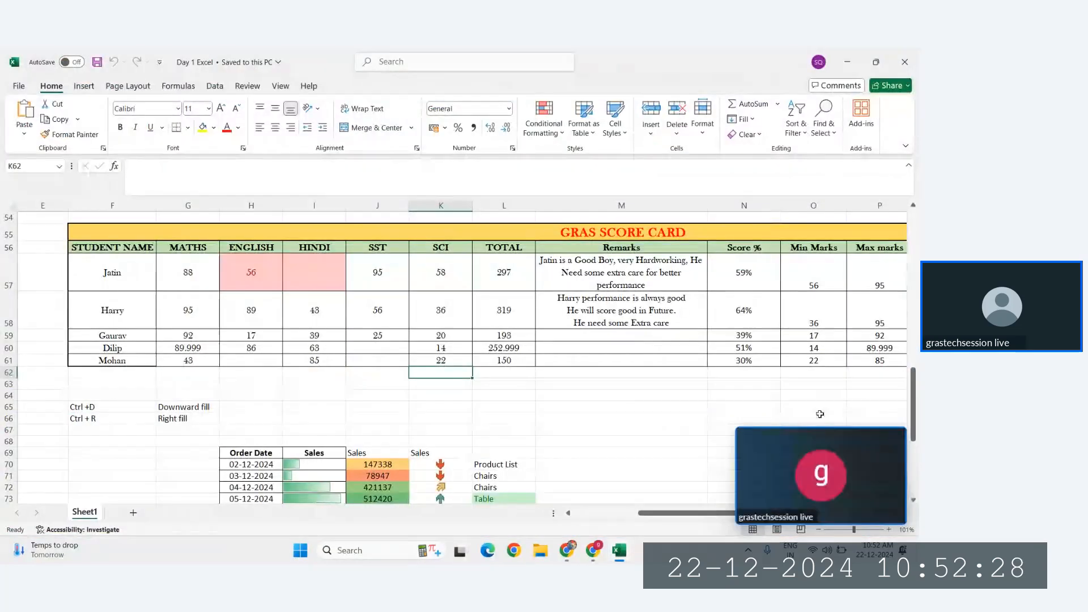
left_click(897, 436)
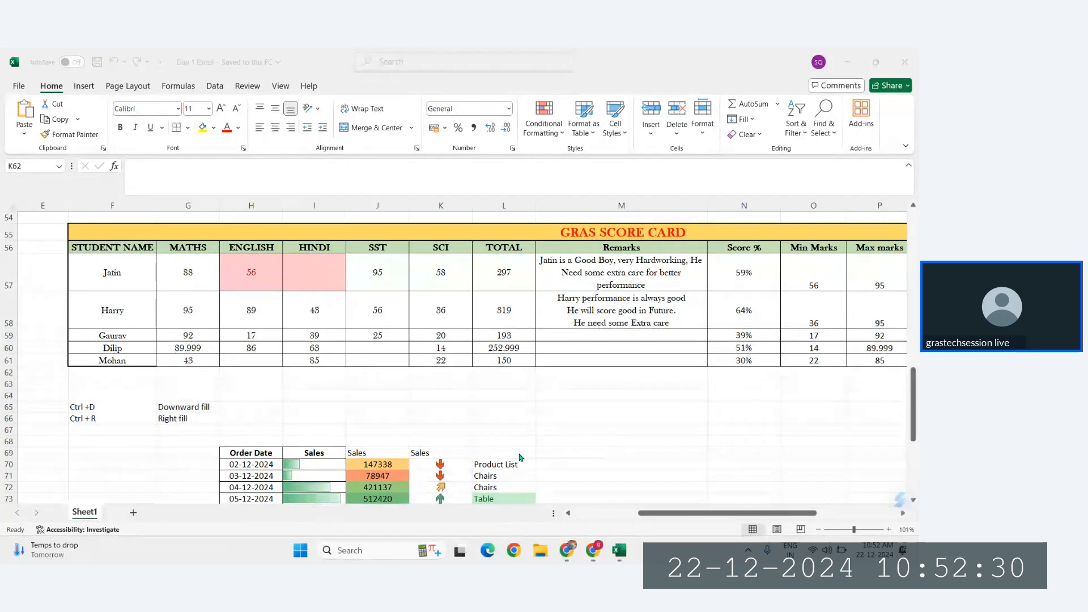
Step: Copy the GRAS SCORE CARD table from Sheet1 and insert a new worksheet
scroll(520, 457, "down", 2)
scroll(520, 457, "up", 2)
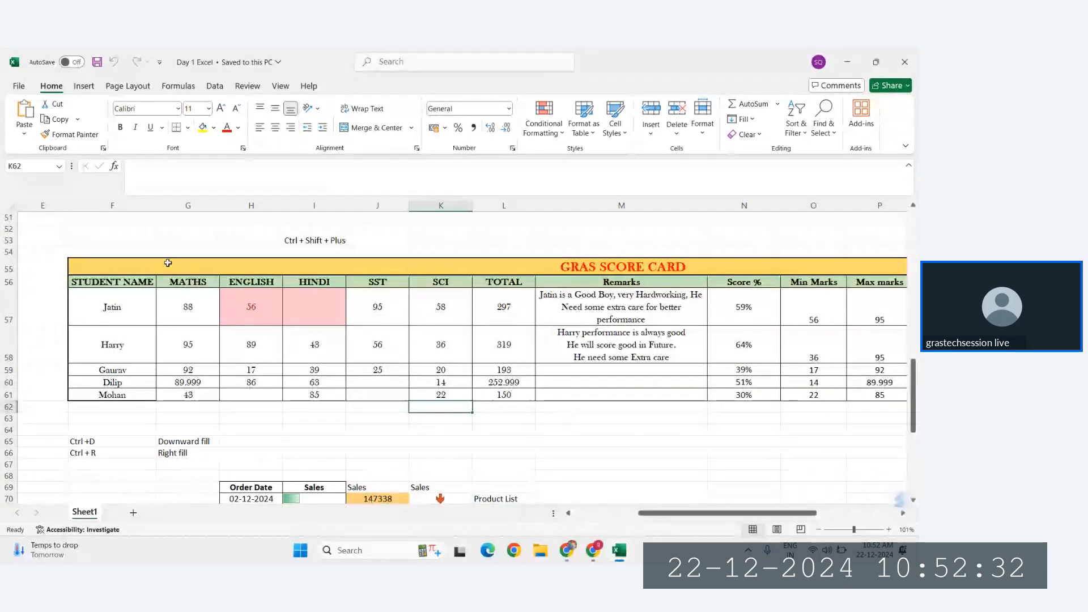
left_click_drag(165, 264, 726, 394)
key("ctrl+c")
key("shift+F11")
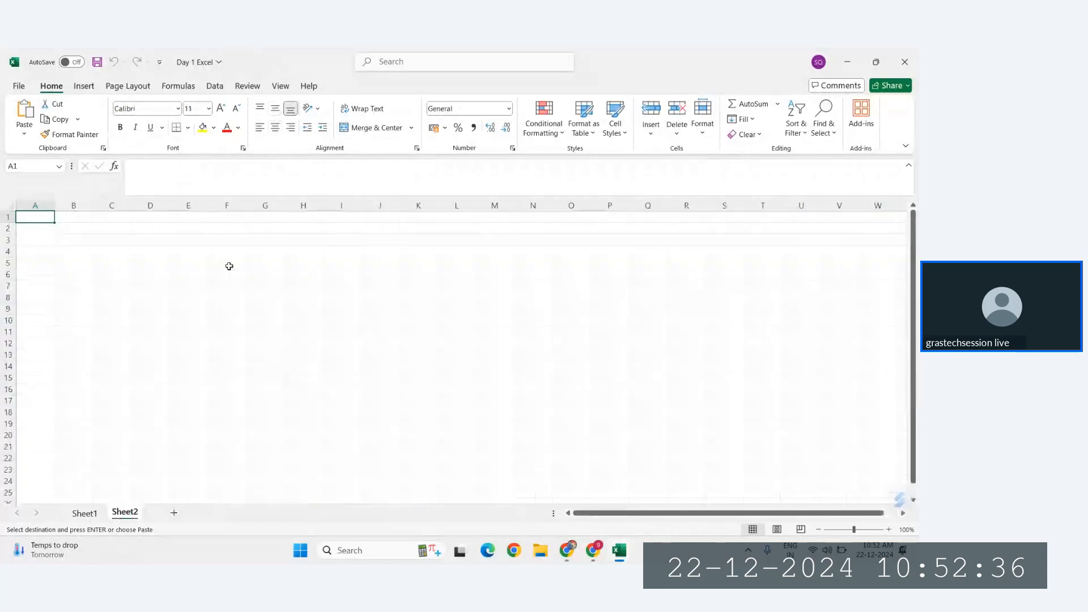
Step: Paste the copied score card as values at cell D3 of Sheet2 and center its contents horizontally
left_click(151, 238)
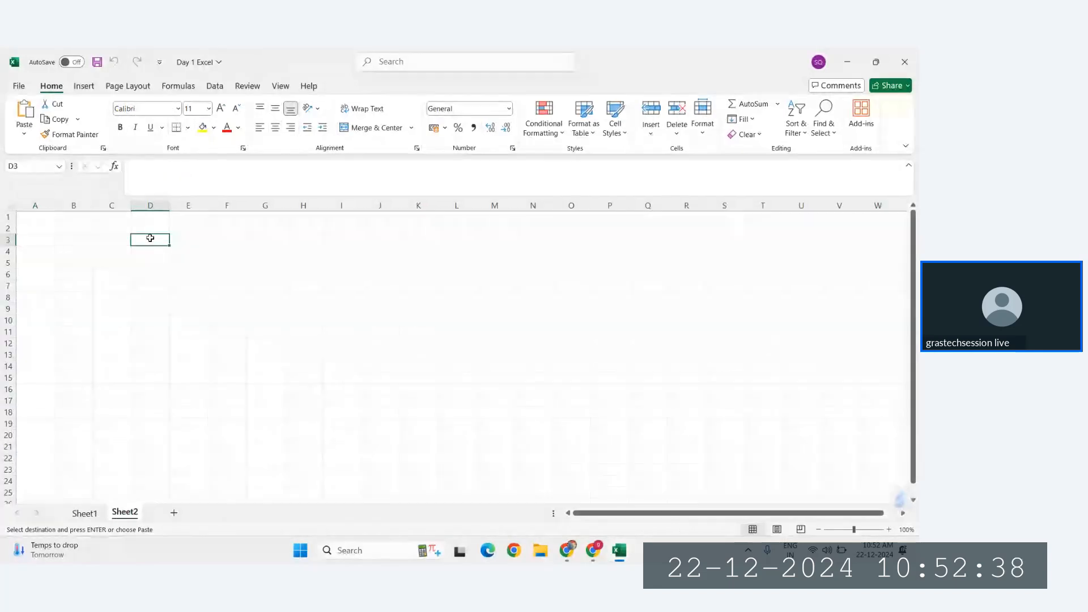
right_click(151, 238)
left_click(208, 240)
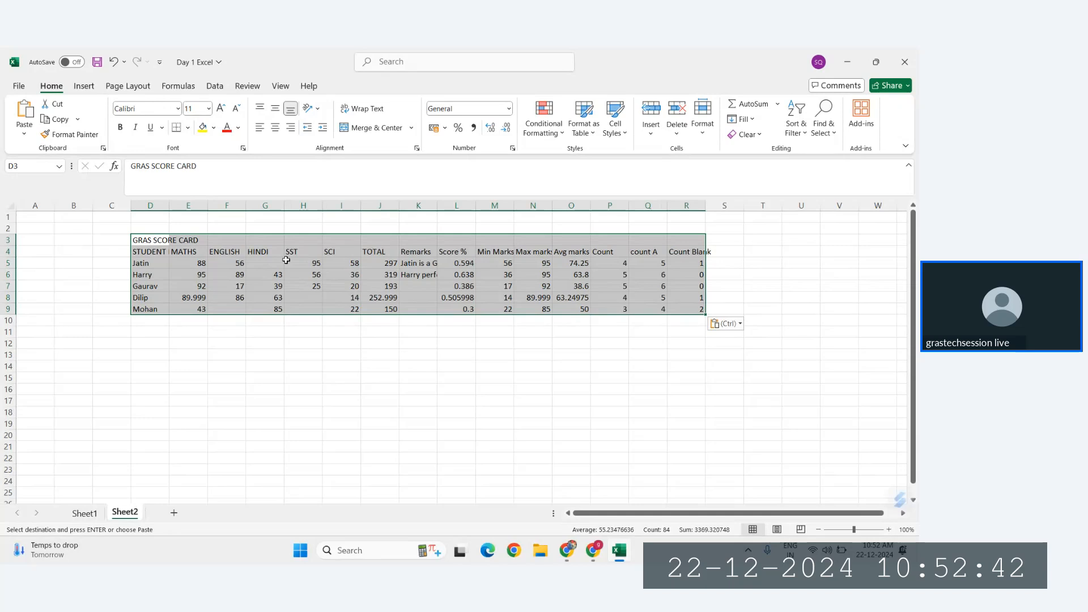
scroll(286, 259, "up", 5, "ctrl")
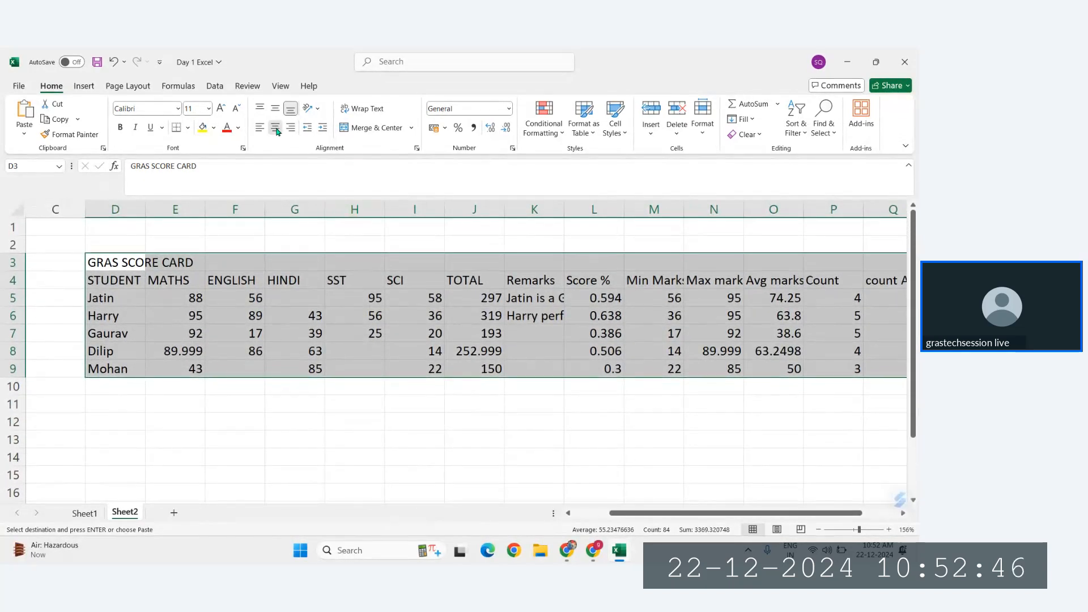
left_click(276, 128)
left_click(162, 340)
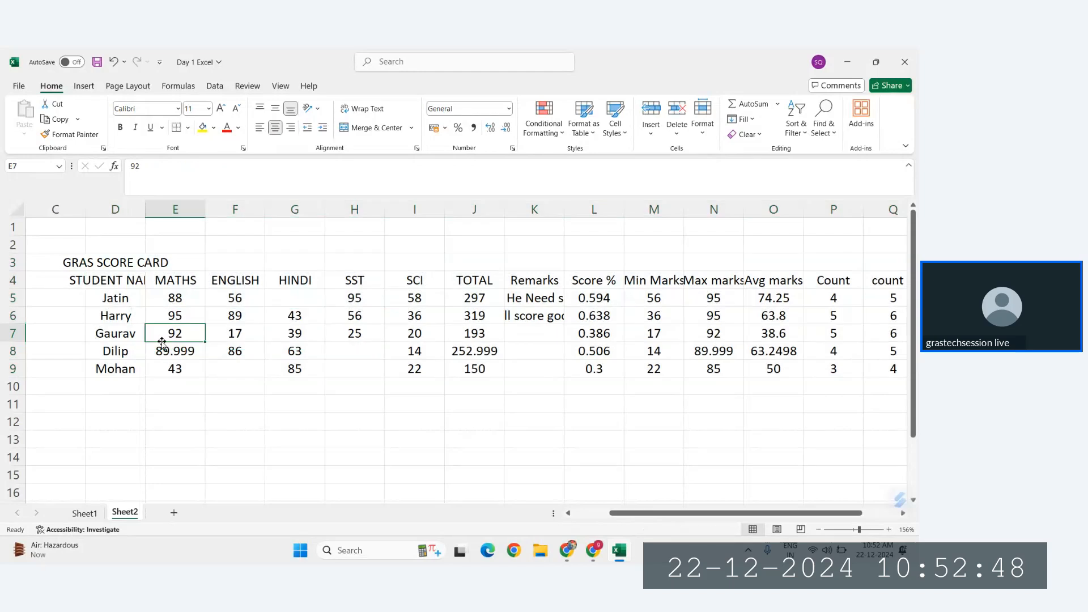
Step: Clear the contents of columns L to R and of the Remarks column K on Sheet2
scroll(616, 315, "right", 3)
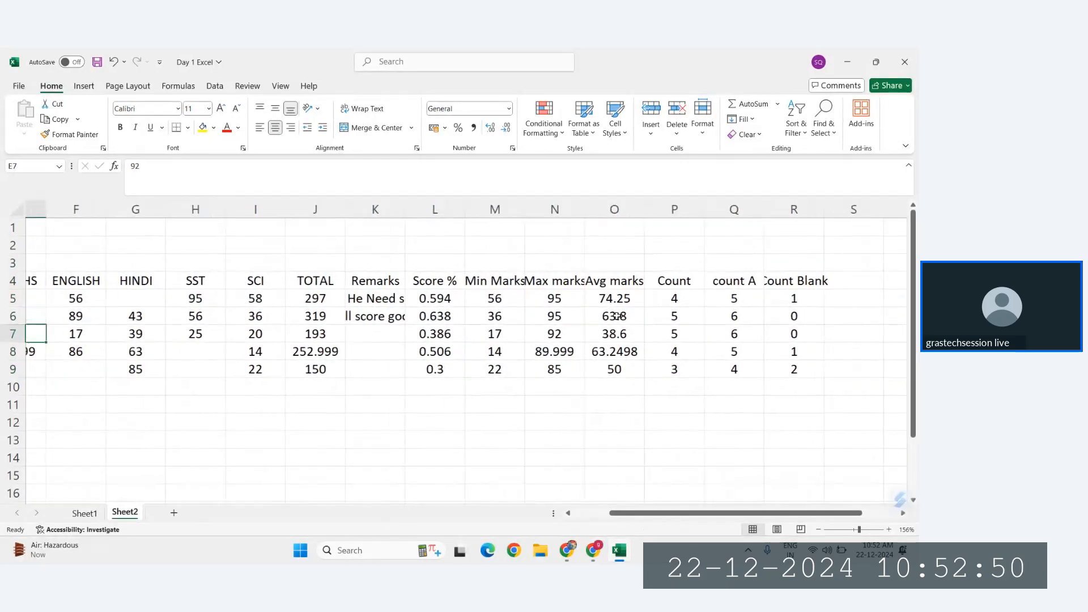
left_click_drag(416, 209, 781, 207)
key("Delete")
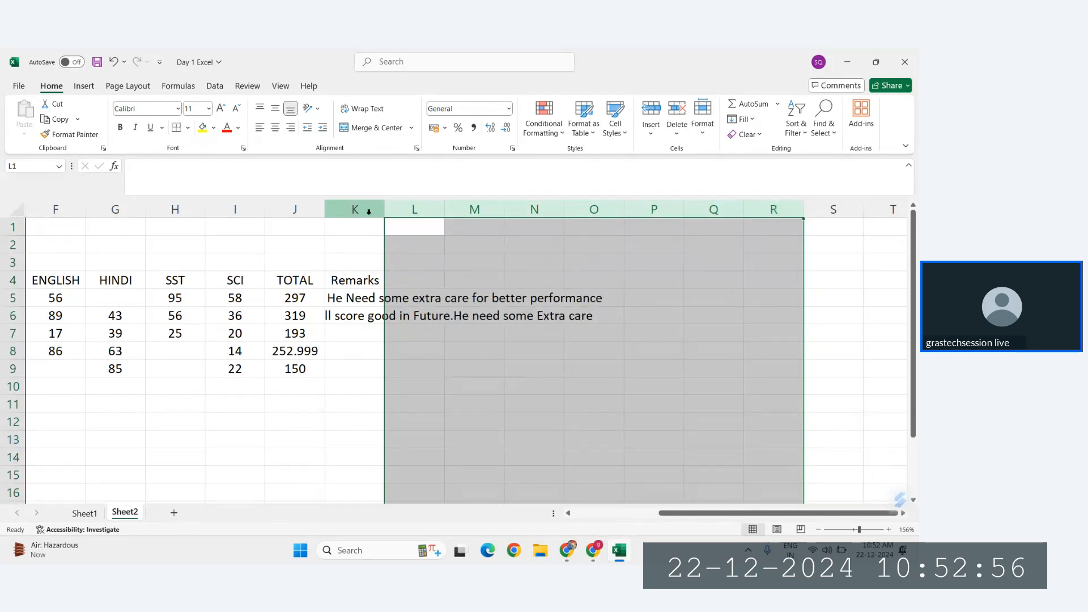
scroll(368, 211, "left", 3)
left_click(654, 209)
key("Delete")
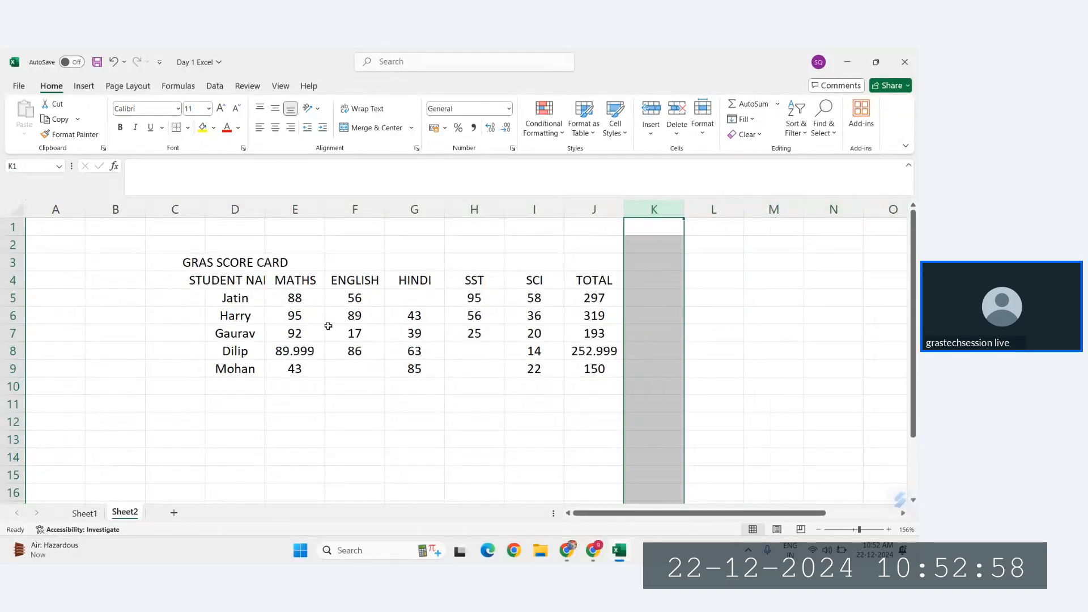
Step: Select the table range D4:J9 and switch off its horizontal centering
left_click_drag(232, 280, 591, 372)
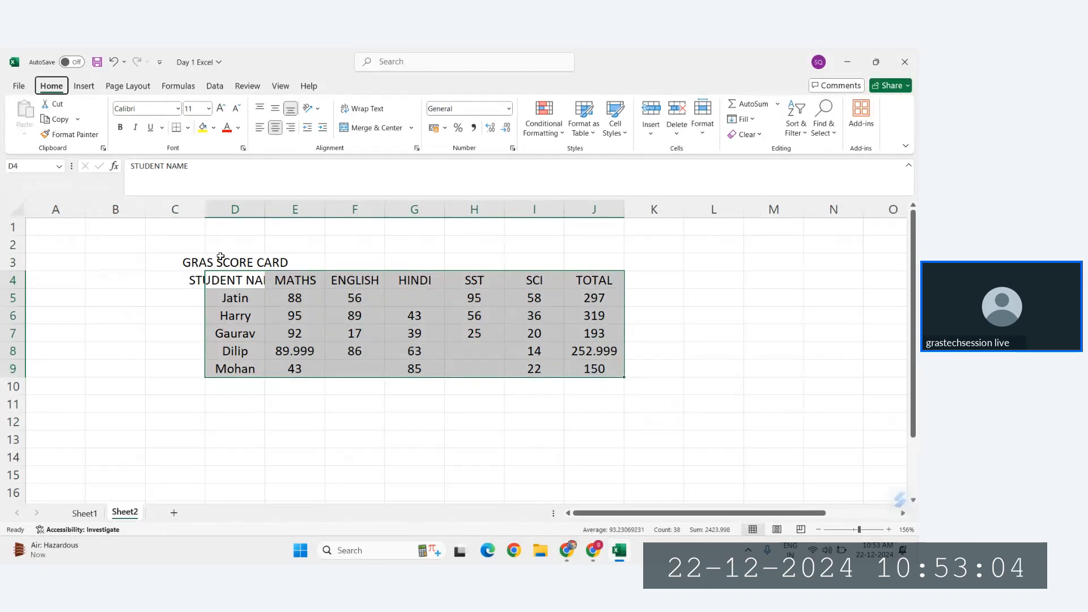
key("alt+h")
key("a")
key("c")
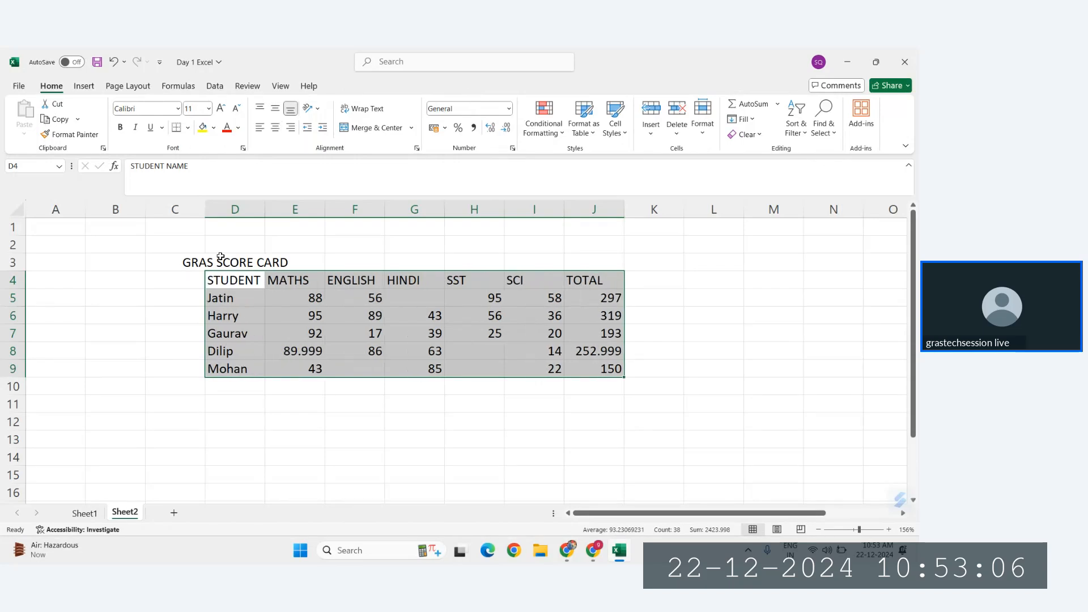
key("alt")
key("h")
key("a")
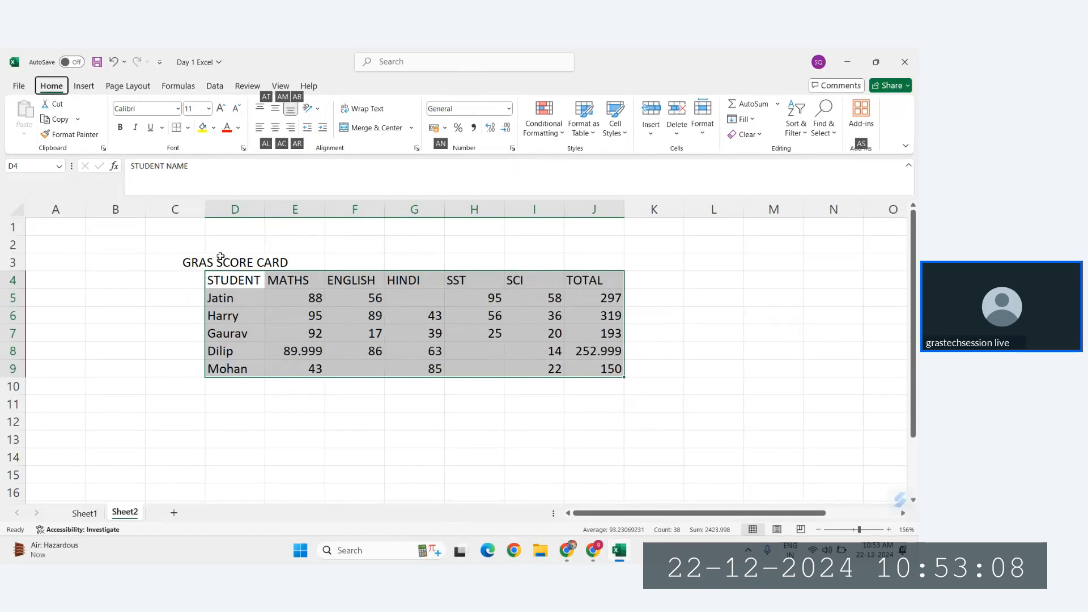
key("c")
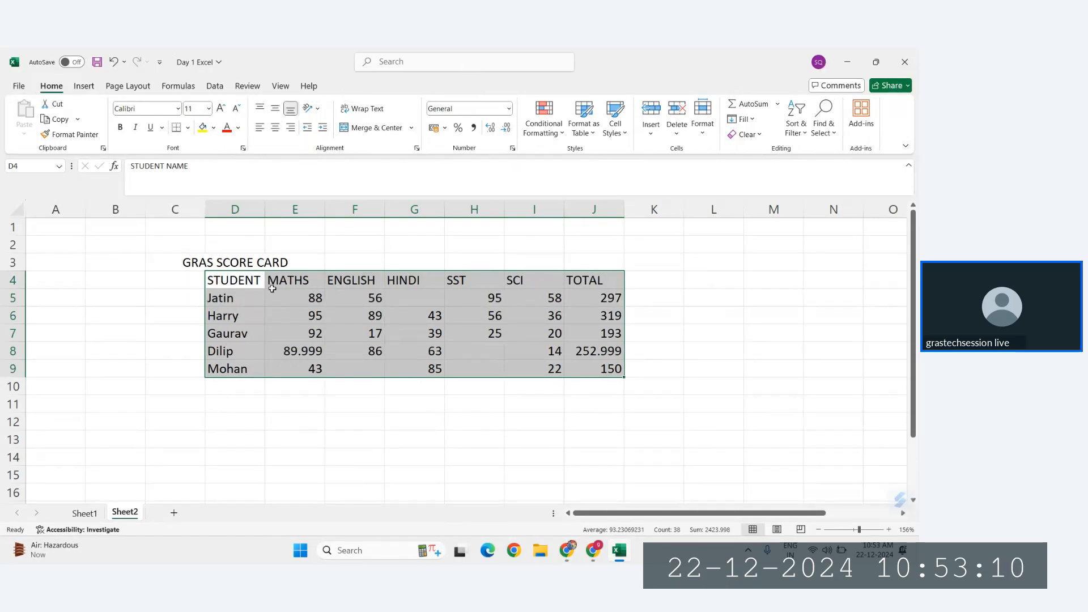
Step: Apply all borders to the table range D4:J9 and center its contents horizontally
key("alt")
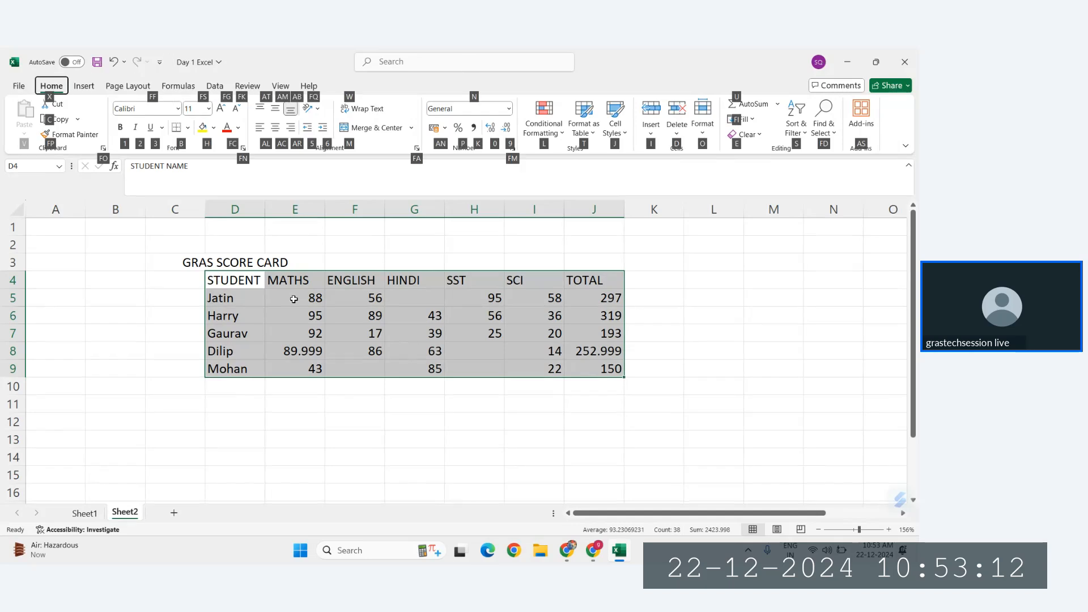
key("h")
key("b")
key("a")
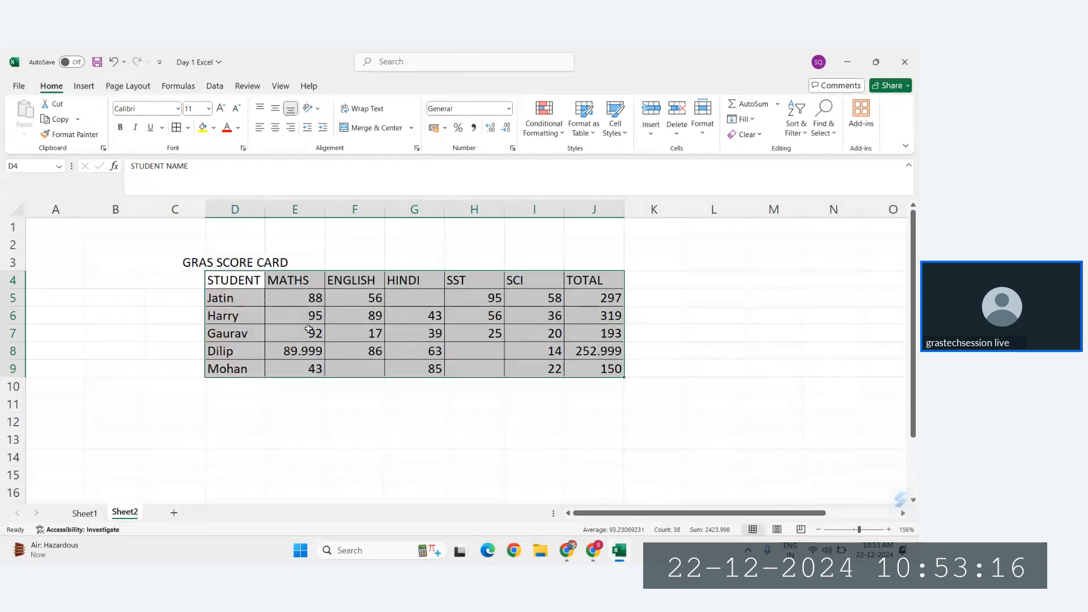
key("alt")
key("h")
key("a")
key("c")
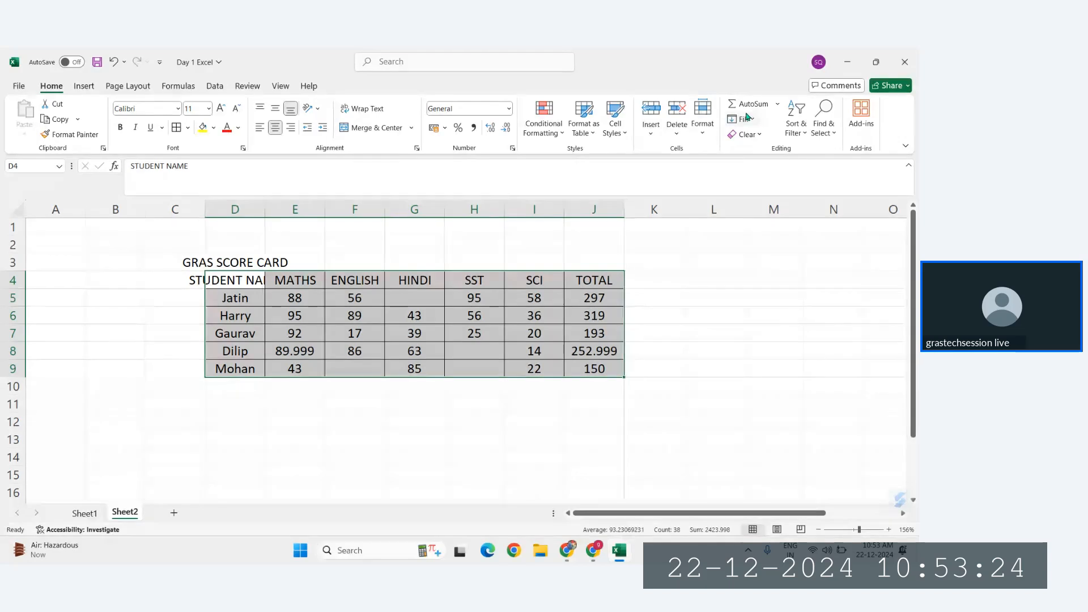
Step: AutoFit the widths of table columns D to J, and undo and redo the change once
left_click(703, 134)
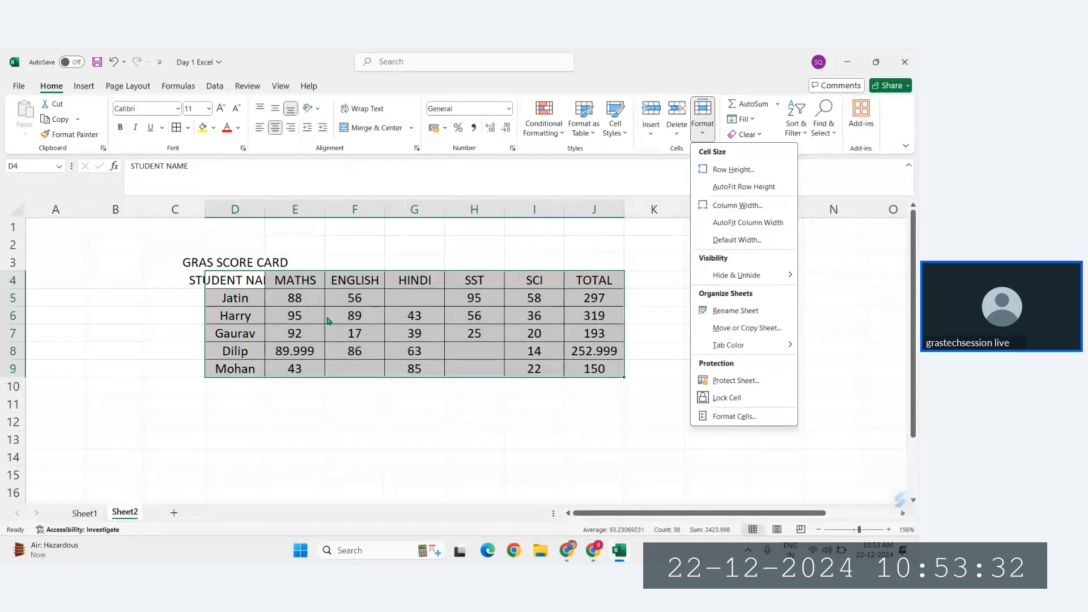
left_click(286, 369)
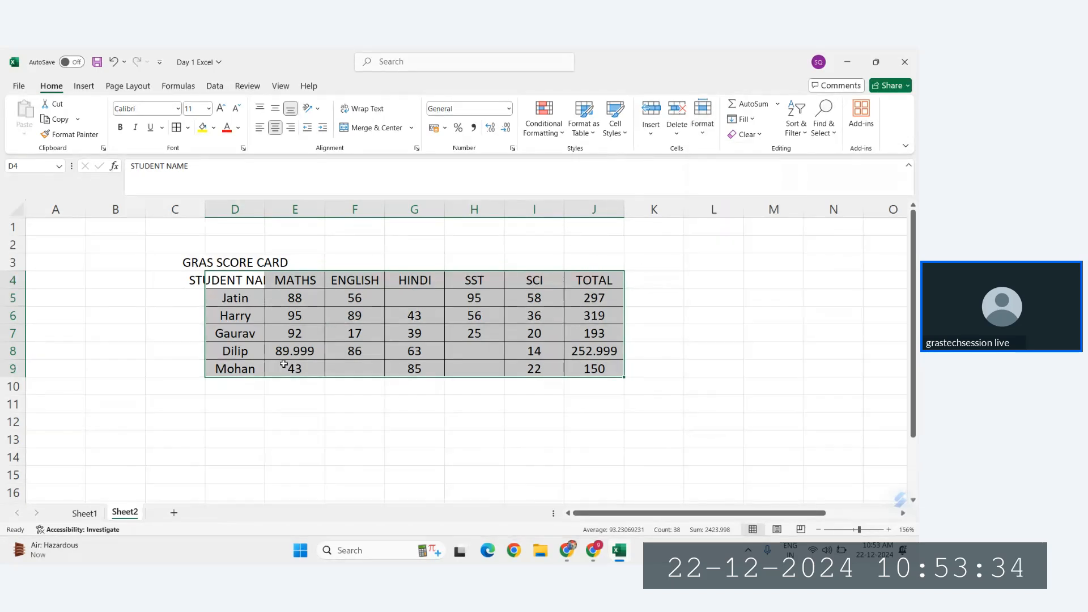
key("alt")
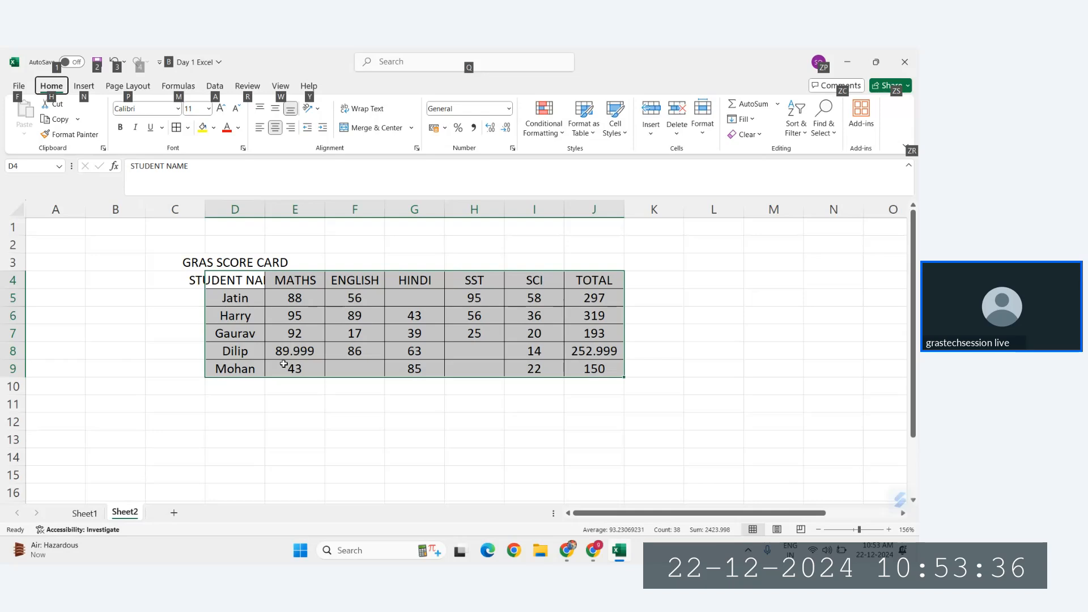
key("h")
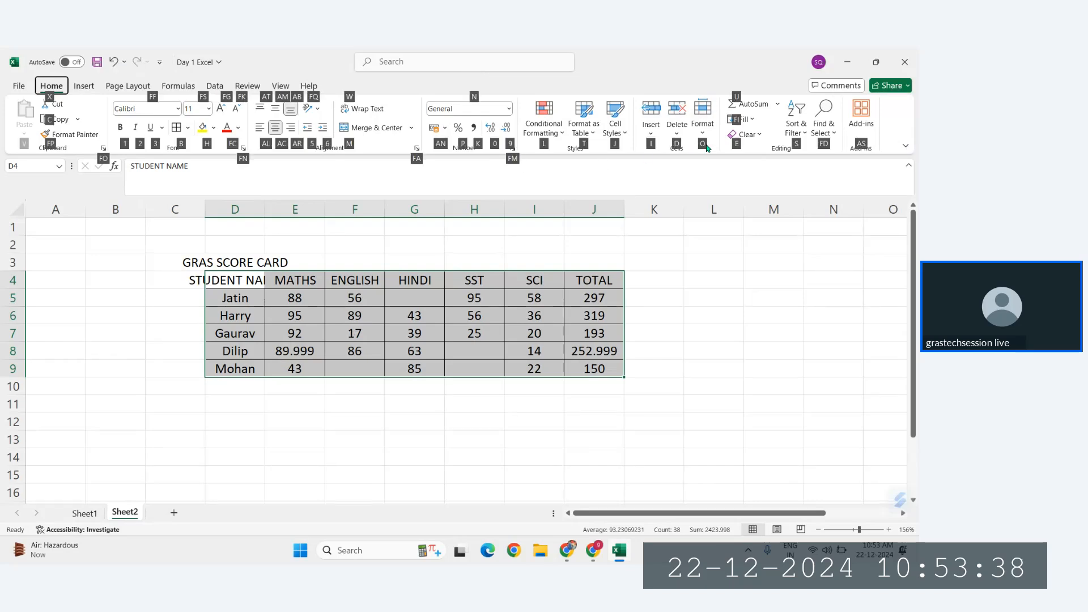
key("o")
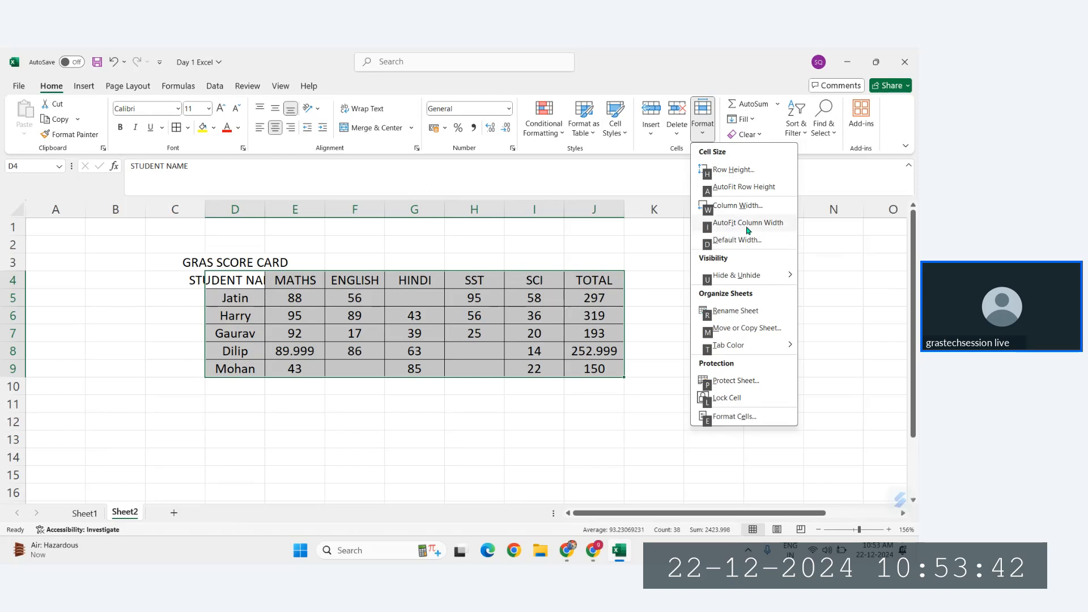
key("i")
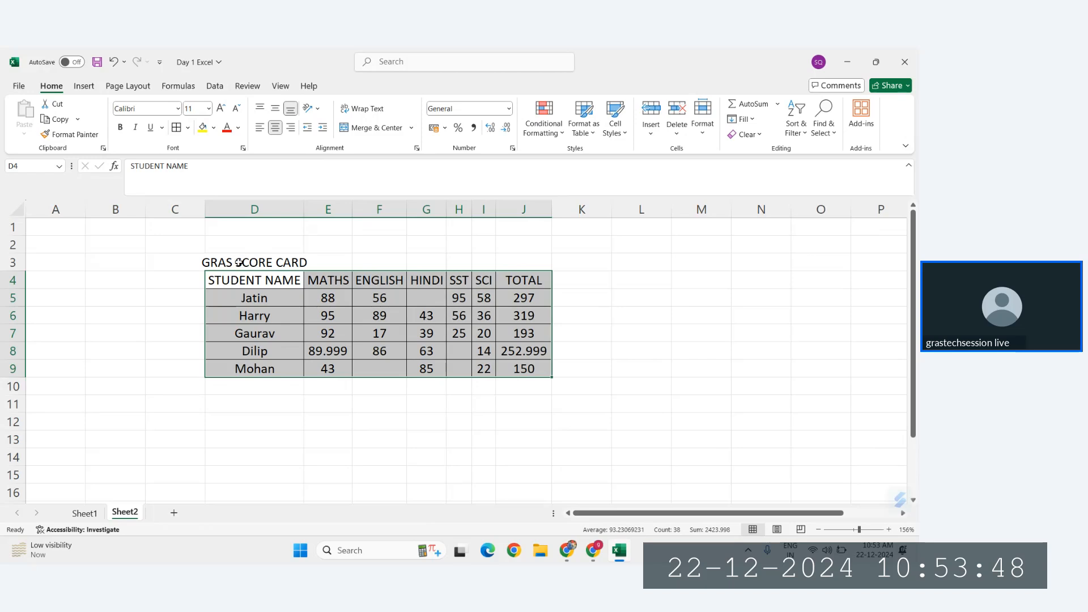
key("ctrl+z")
key("ctrl+y")
Step: Merge and center the GRAS SCORE CARD title across D3:J3 and fill it with yellow
left_click_drag(255, 260, 504, 260)
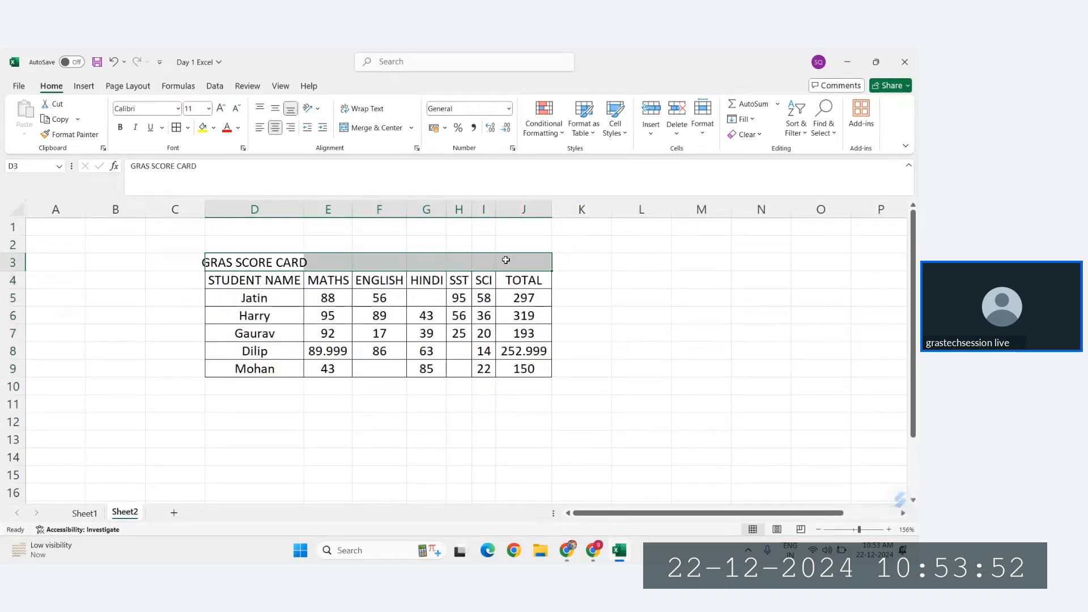
left_click(375, 128)
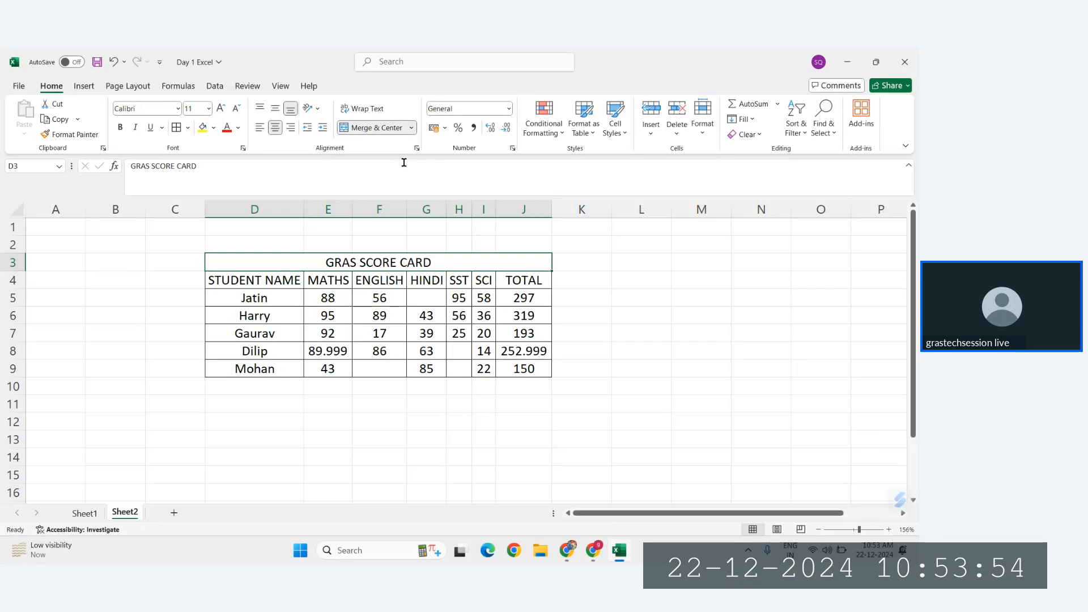
left_click(202, 127)
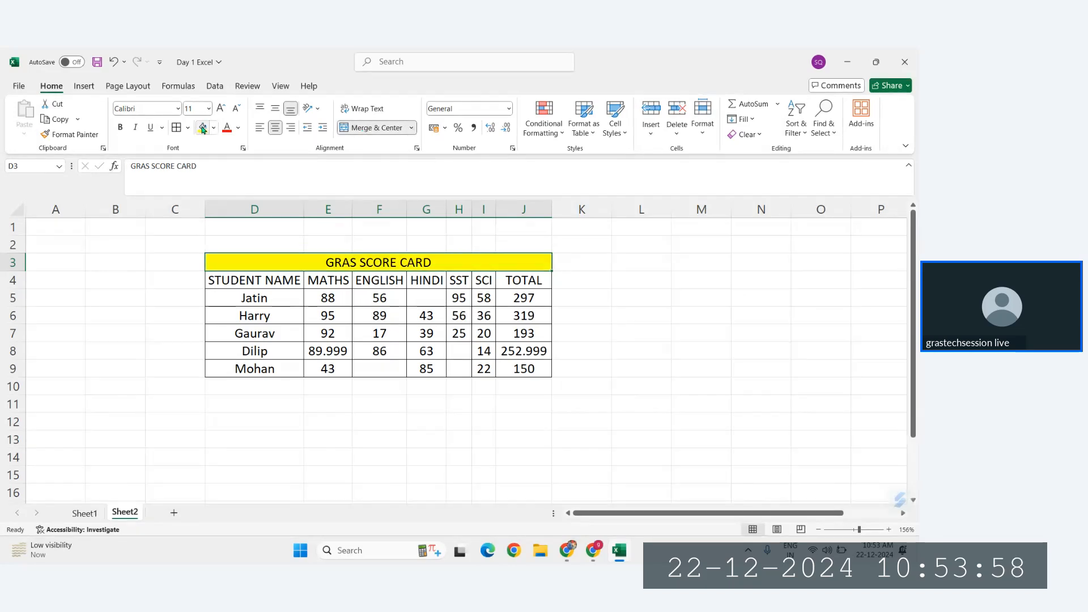
Step: Look through the conditional formatting options, including highlight cells rules, top/bottom rules, data bars and icon sets
scroll(346, 217, "up", 2, "ctrl")
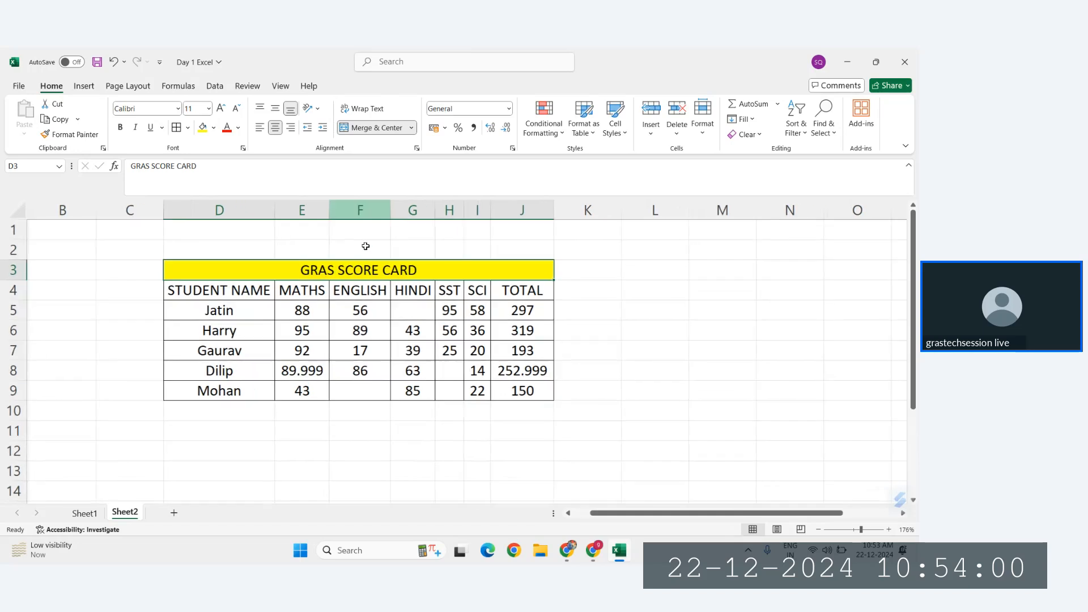
scroll(365, 246, "up", 2, "ctrl")
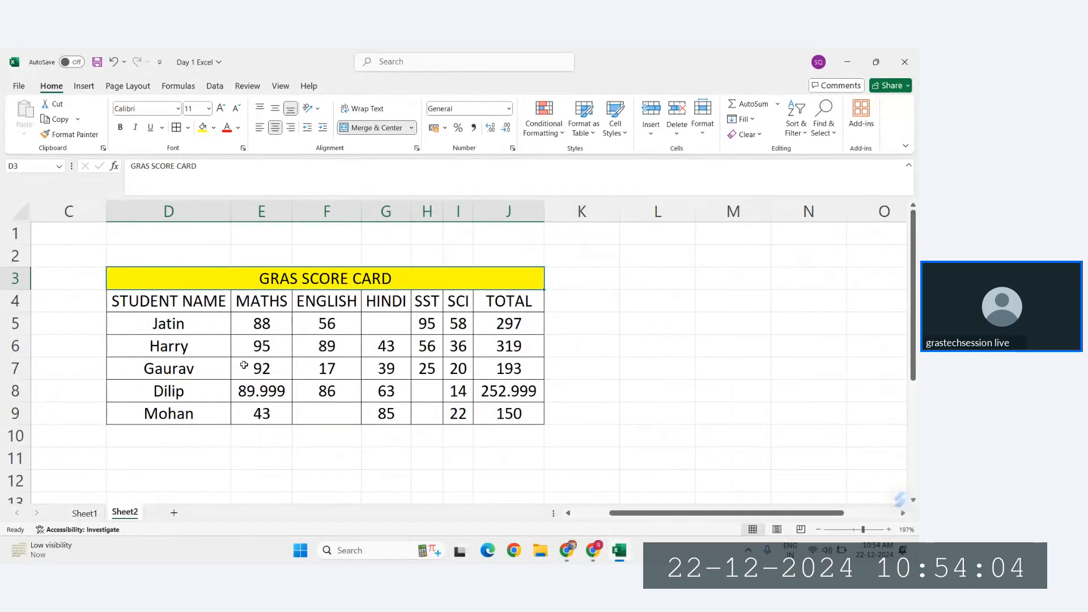
left_click(532, 133)
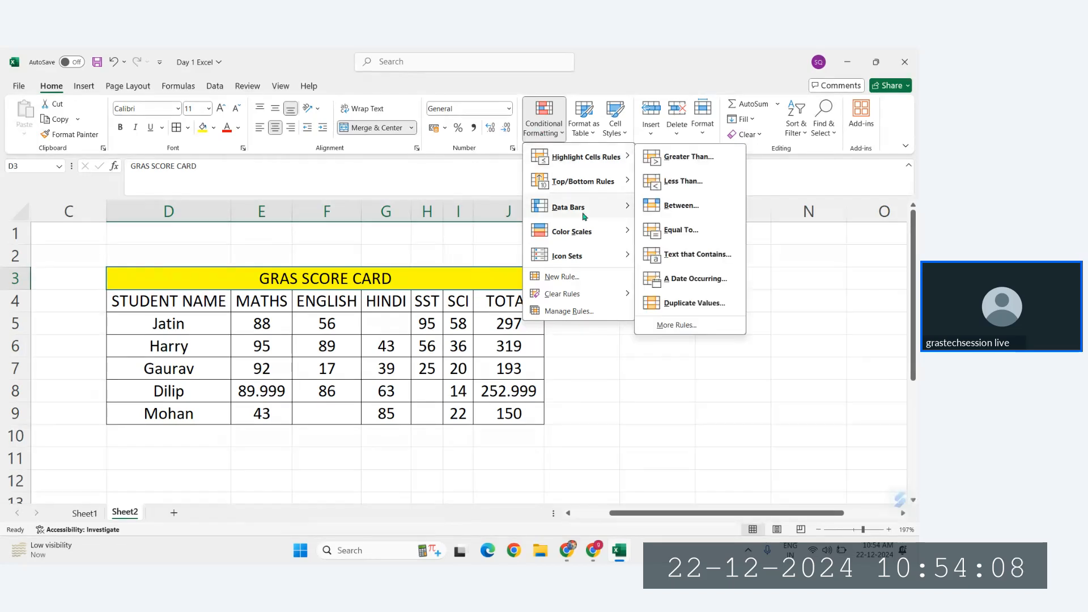
mouse_move(578, 205)
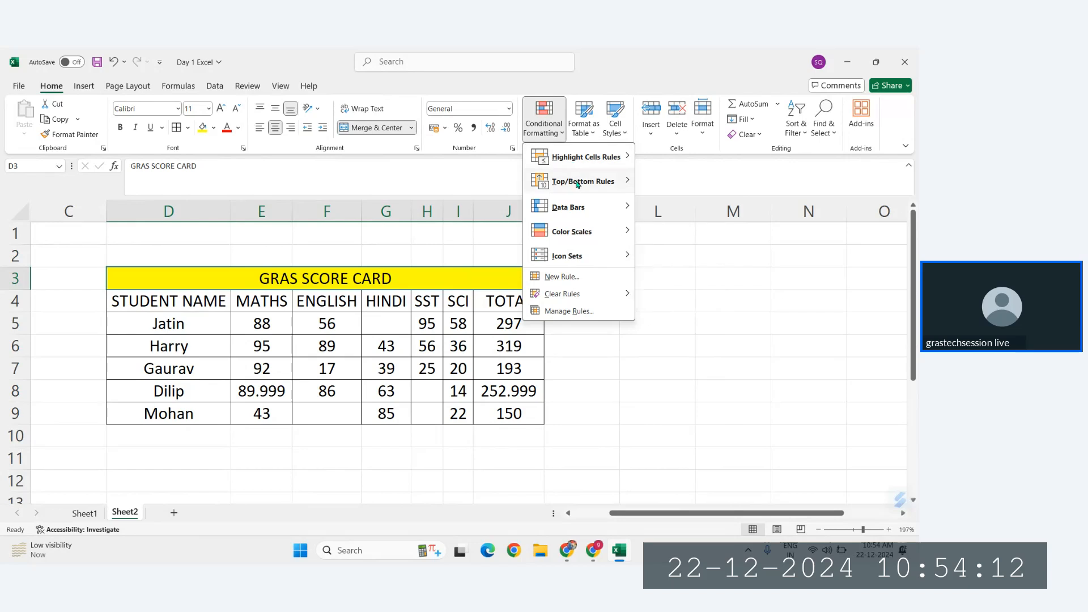
mouse_move(581, 183)
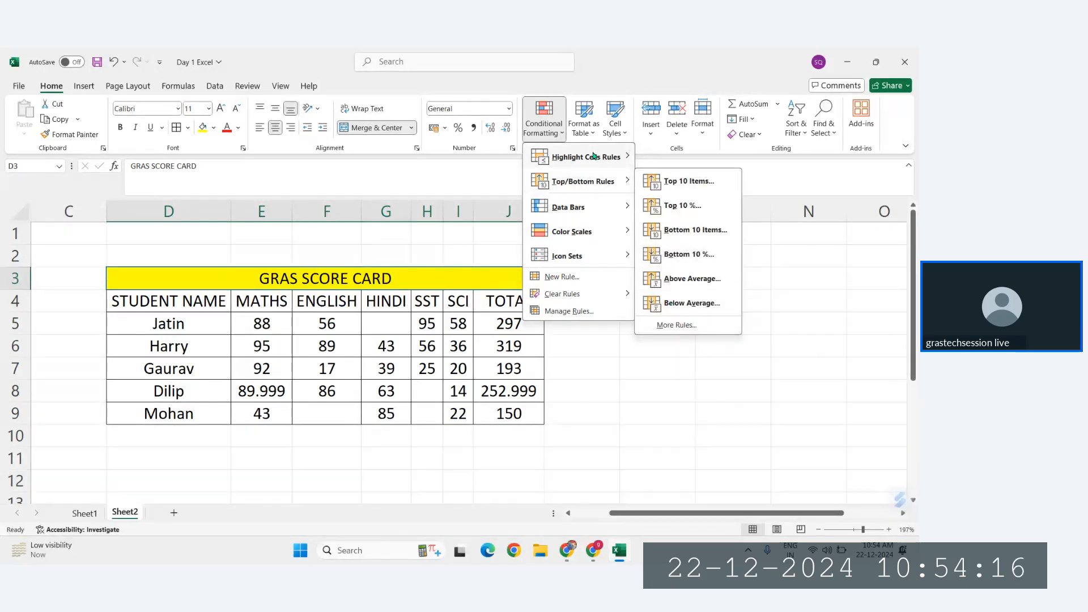
mouse_move(601, 157)
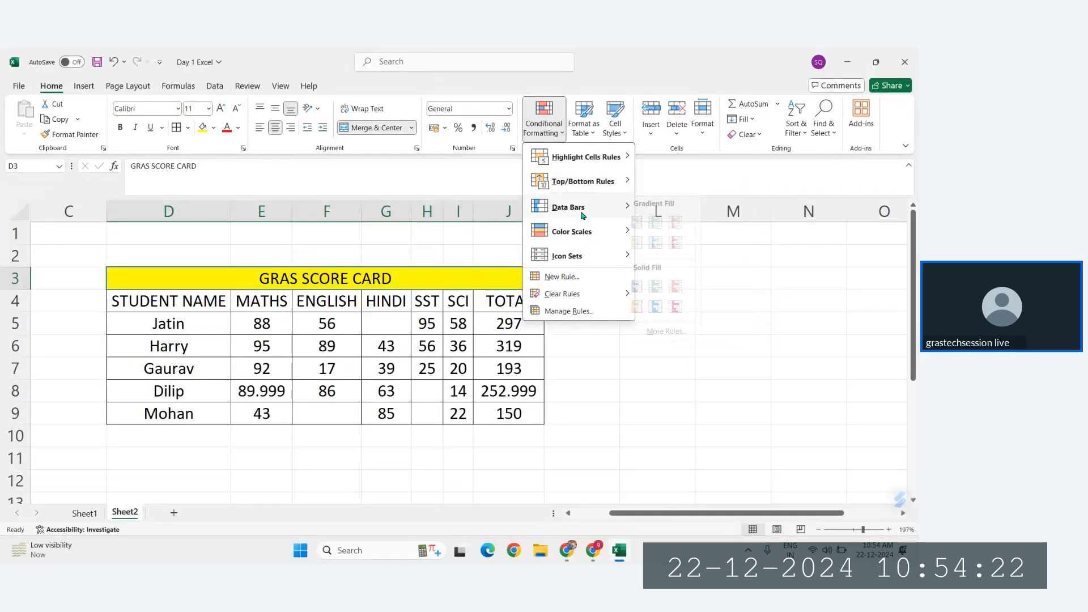
mouse_move(584, 255)
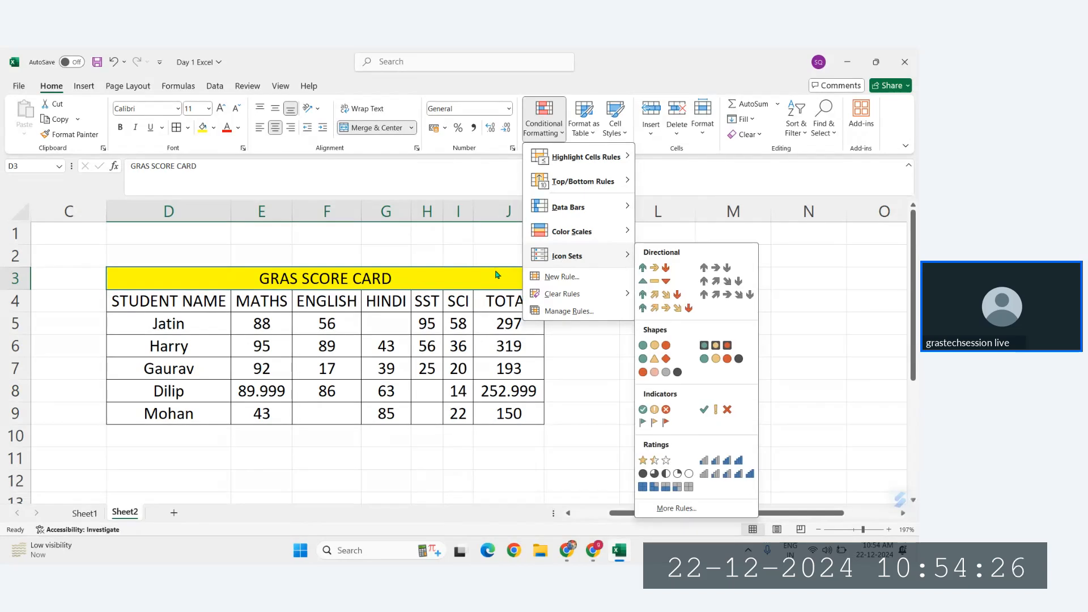
left_click(432, 323)
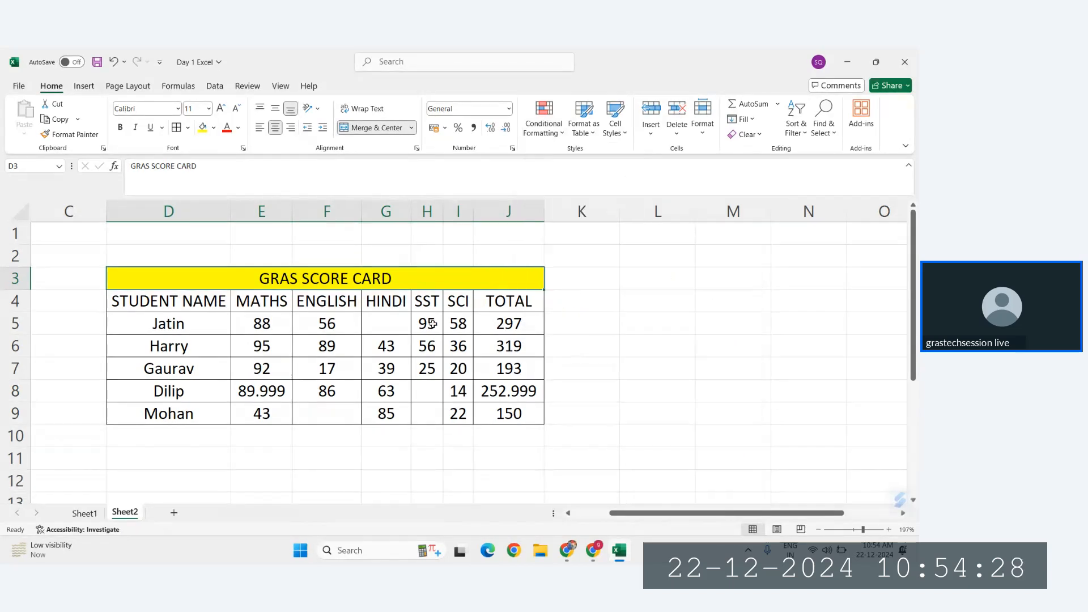
Step: Fill the blank scores: 45 in F9, 33 in G5, 56 in H8 and 67 in H9
left_click(334, 406)
type("45")
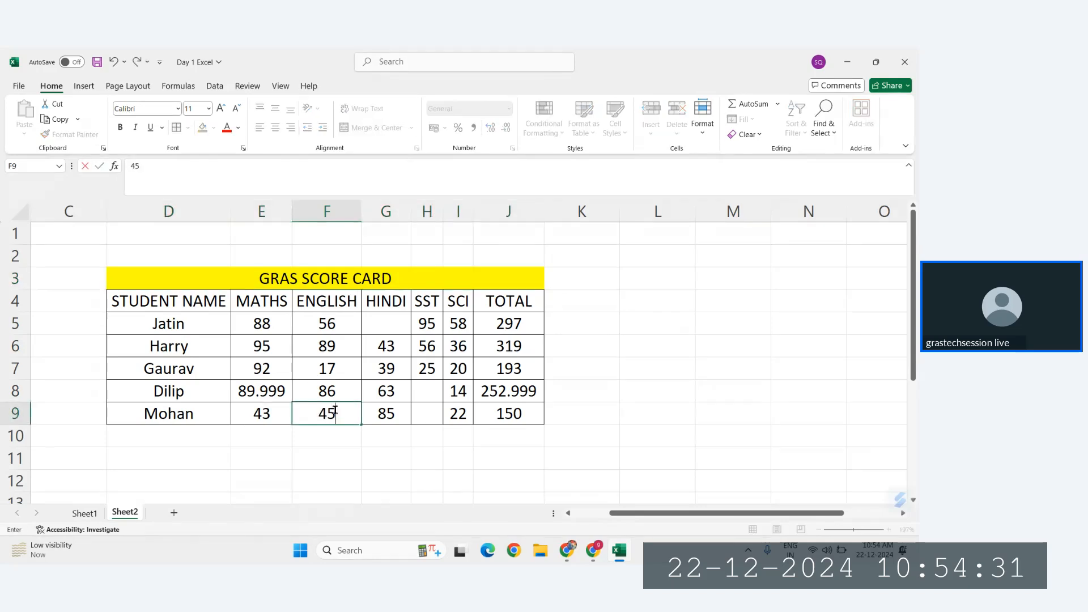
left_click(386, 322)
type("334")
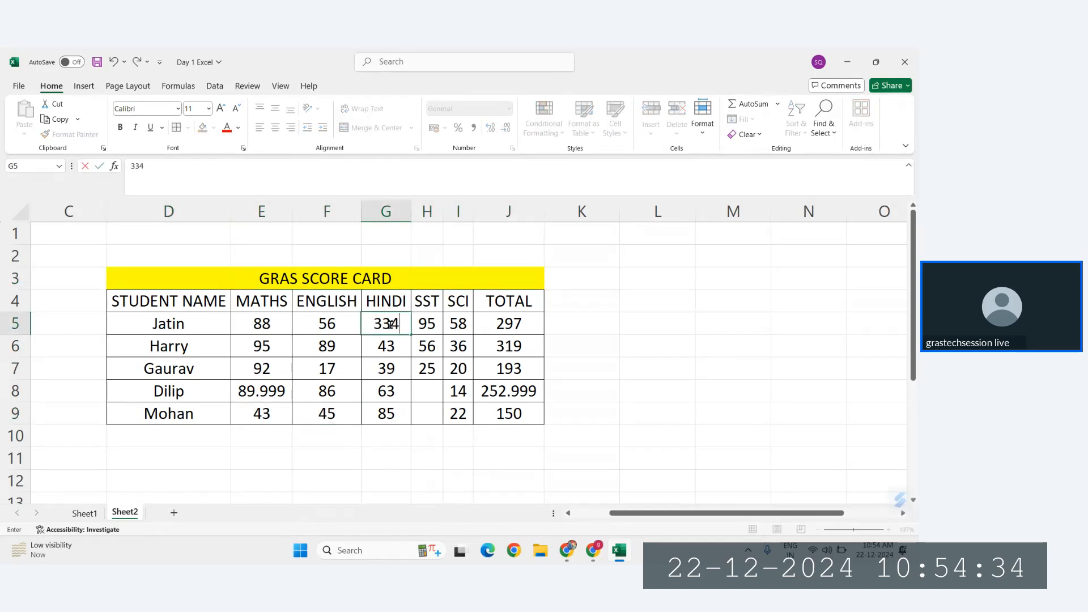
key("BackSpace")
left_click(429, 391)
type("58")
key("Return")
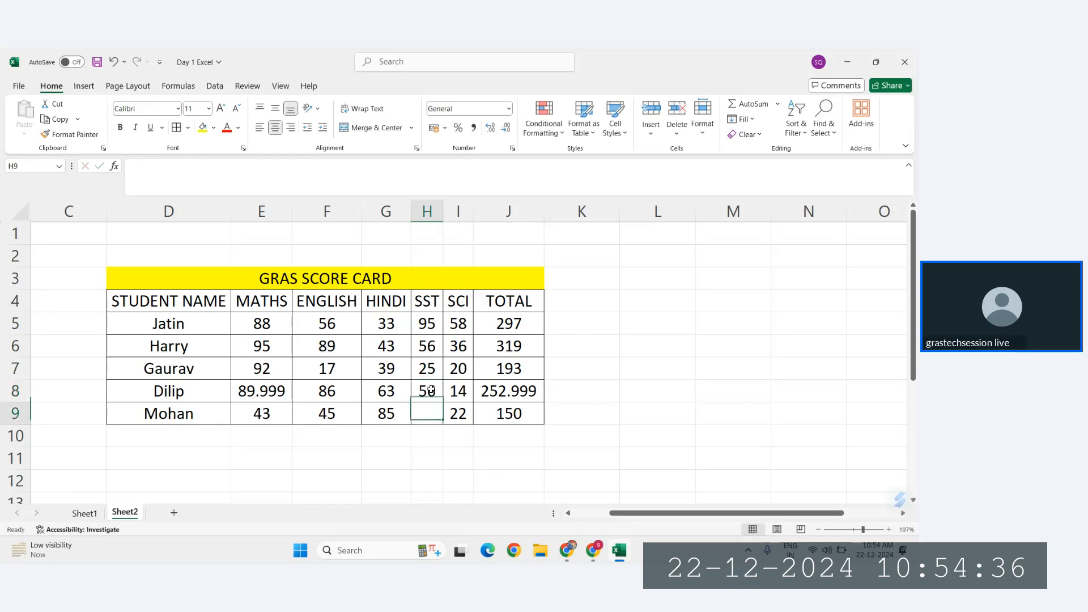
type("67")
key("Return")
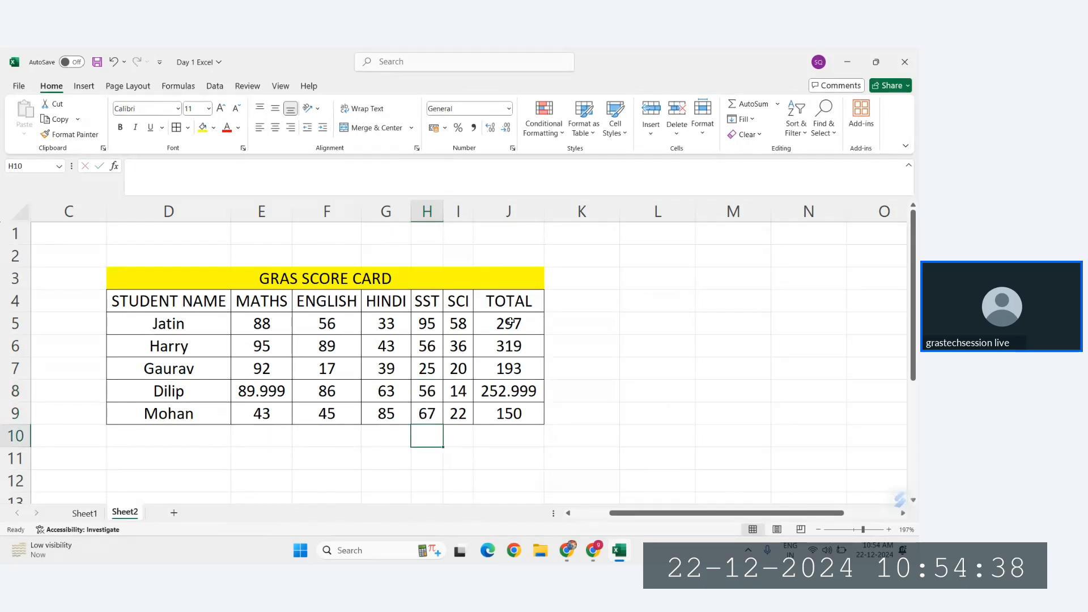
Step: Clear the values in the TOTAL column, J5:J9
left_click_drag(510, 322, 509, 413)
key("Delete")
left_click(615, 341)
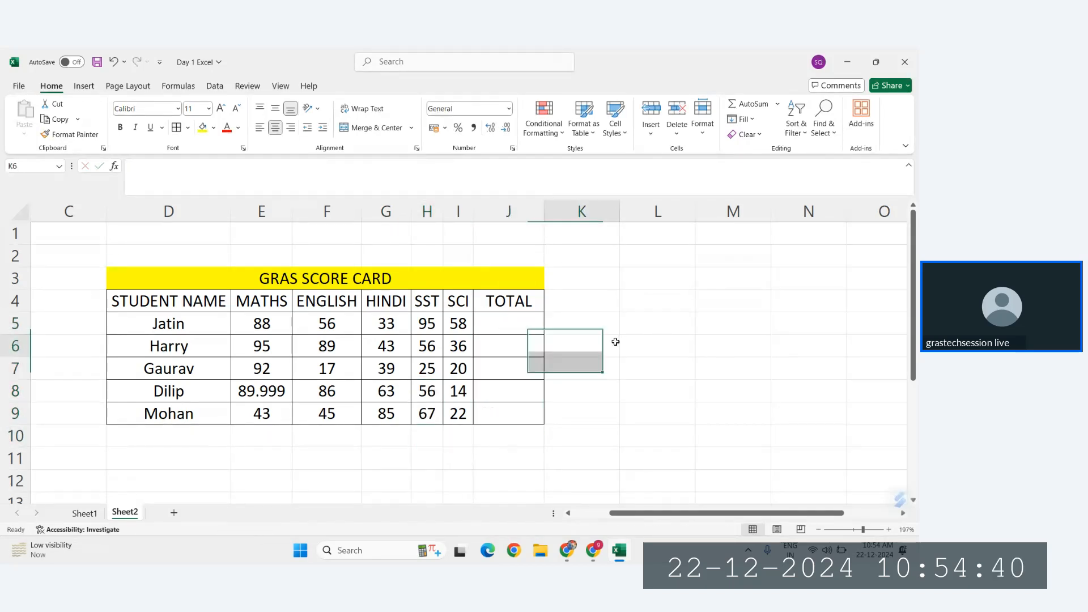
Step: Enter the heading References in E12 and AutoFit the width of column E
scroll(615, 341, "down", 3)
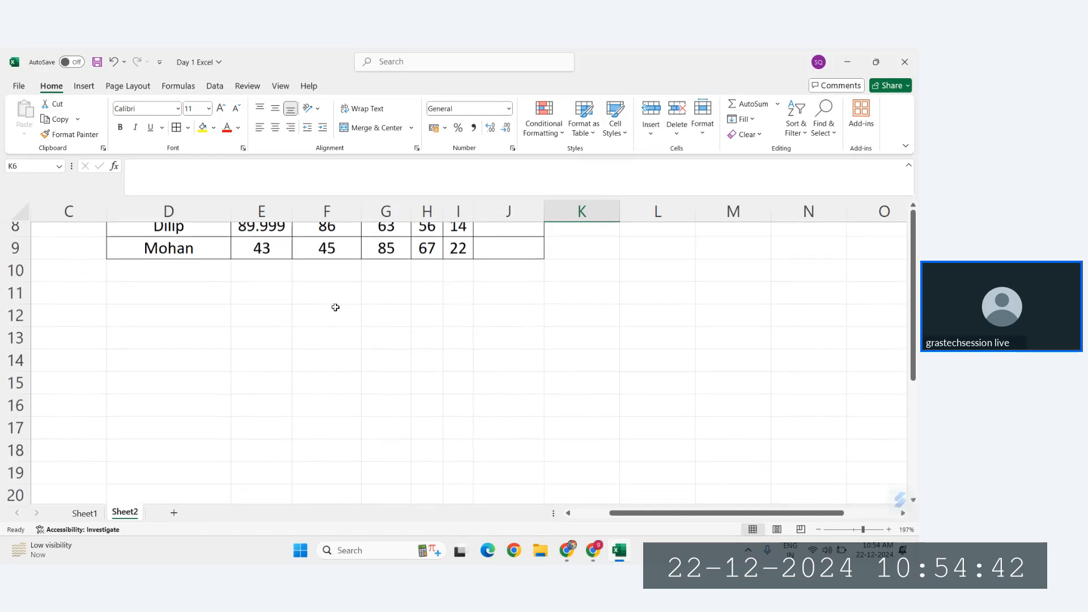
left_click(274, 305)
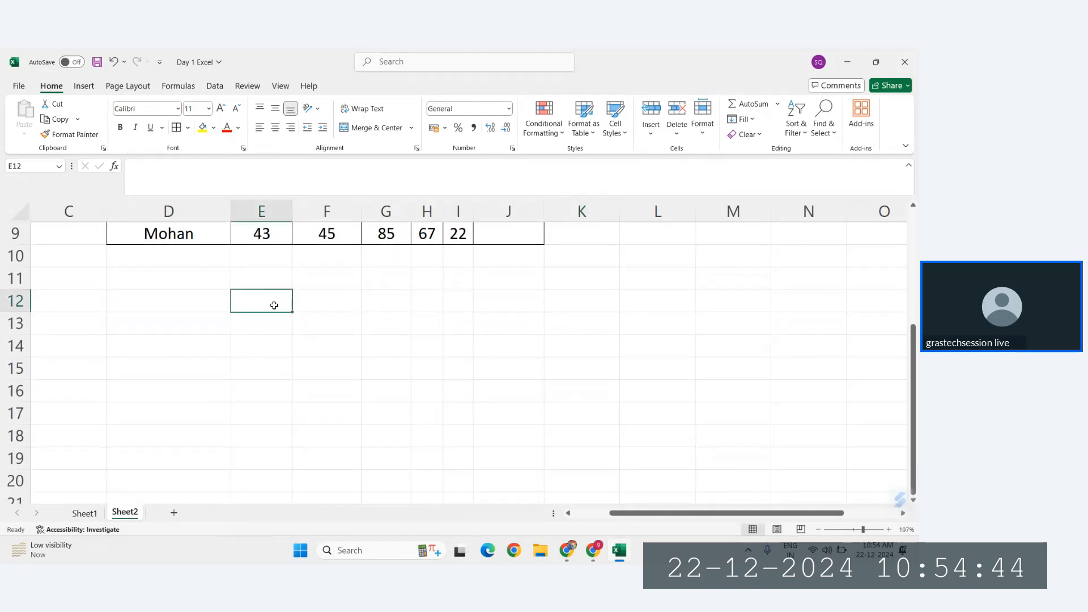
type("References")
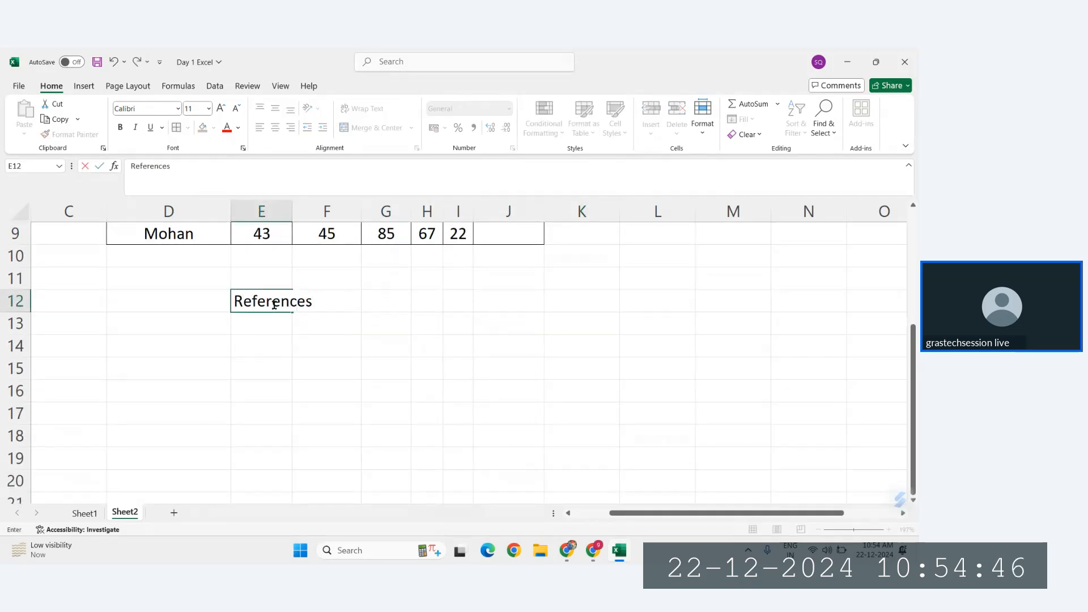
key("Return")
left_click_drag(290, 208, 290, 209)
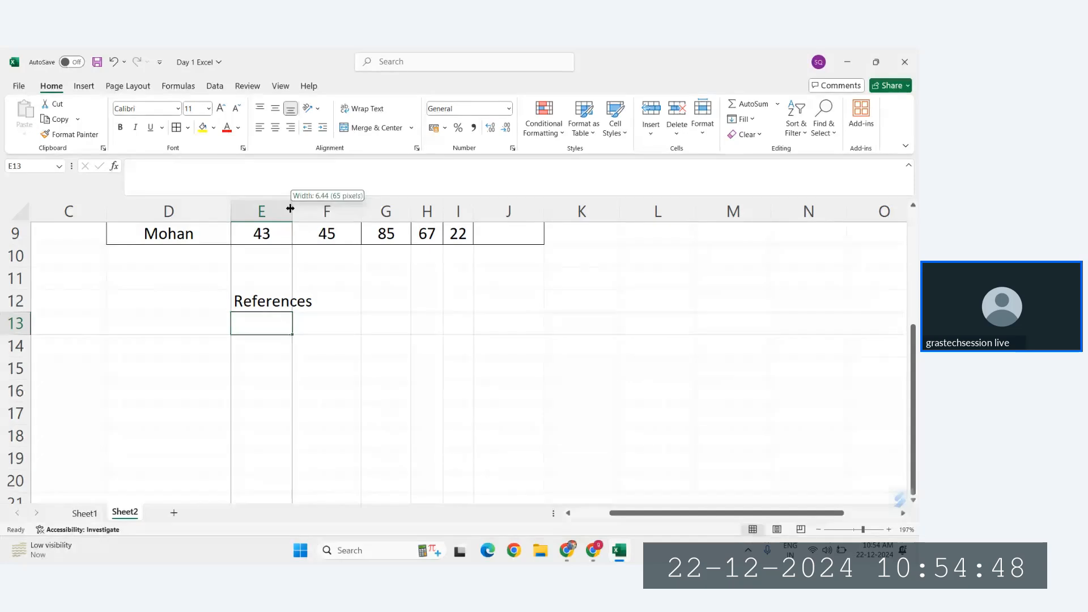
double_click(290, 209)
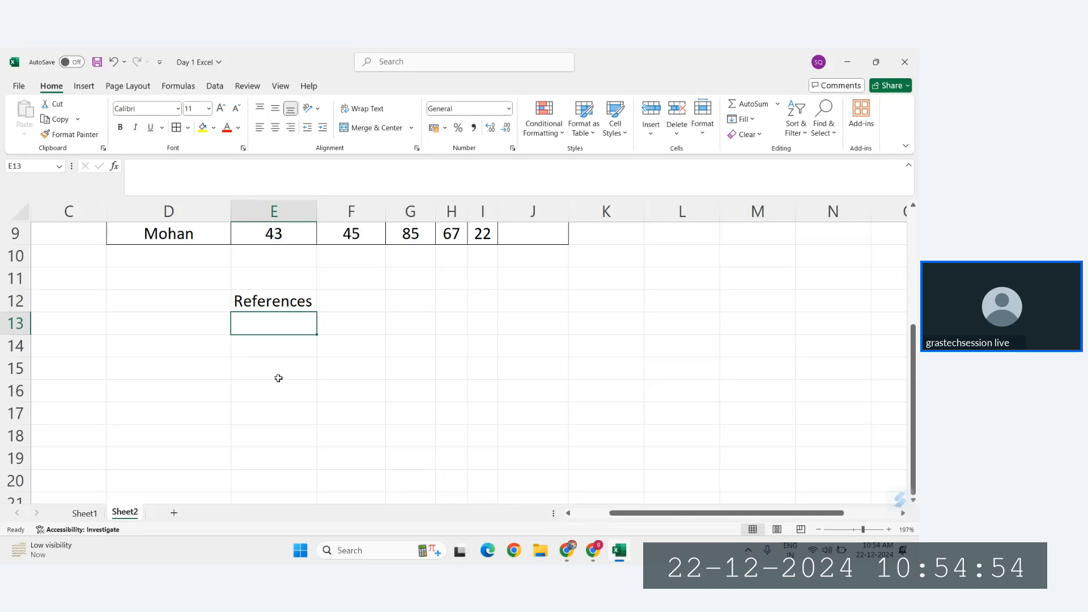
Step: Enter "# Logical Function" in E13, below the References heading
type("# Log")
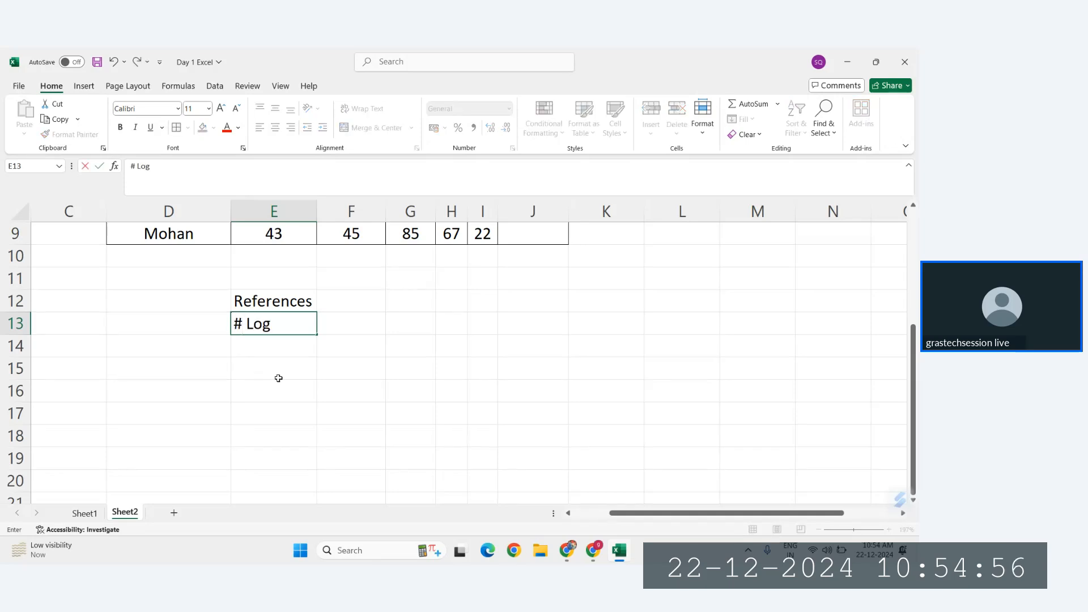
type("ical Function")
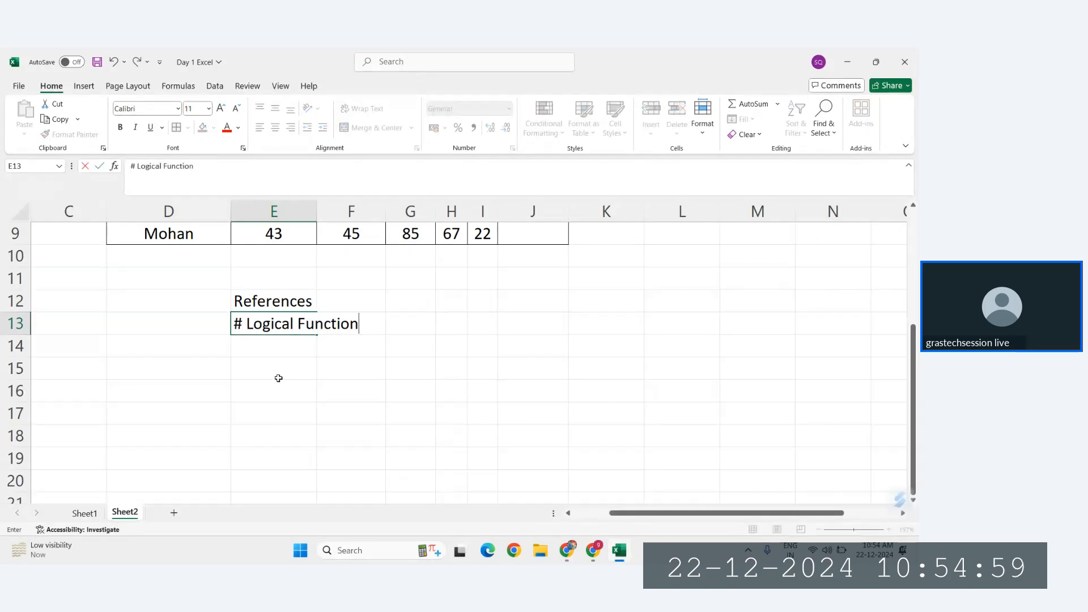
key("Return")
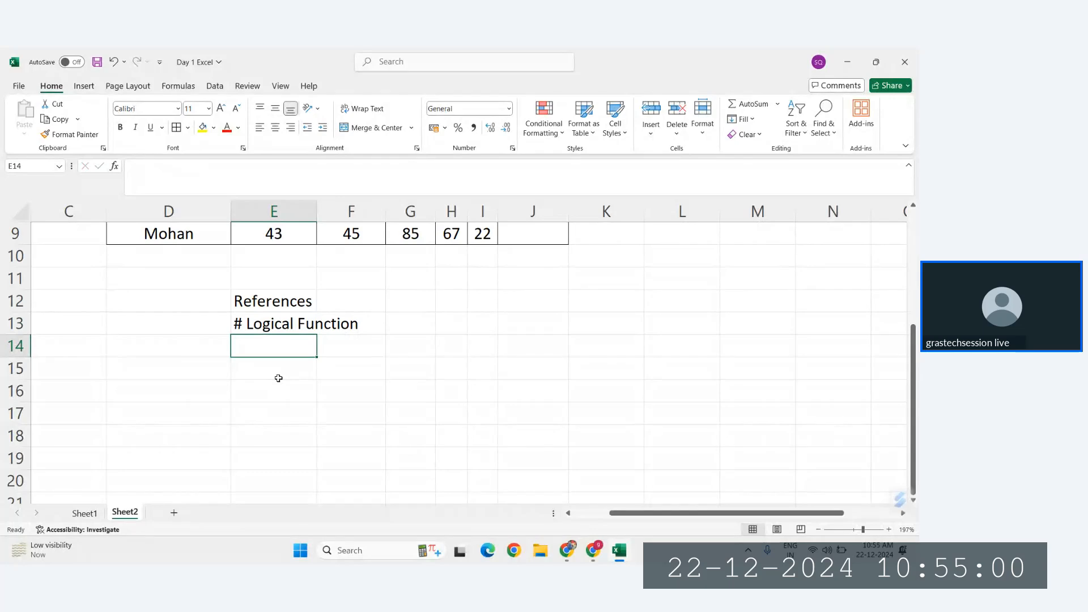
Step: List the functions IF, And, Or and Nested If in cells E14 to E17
type("IF")
key("Return")
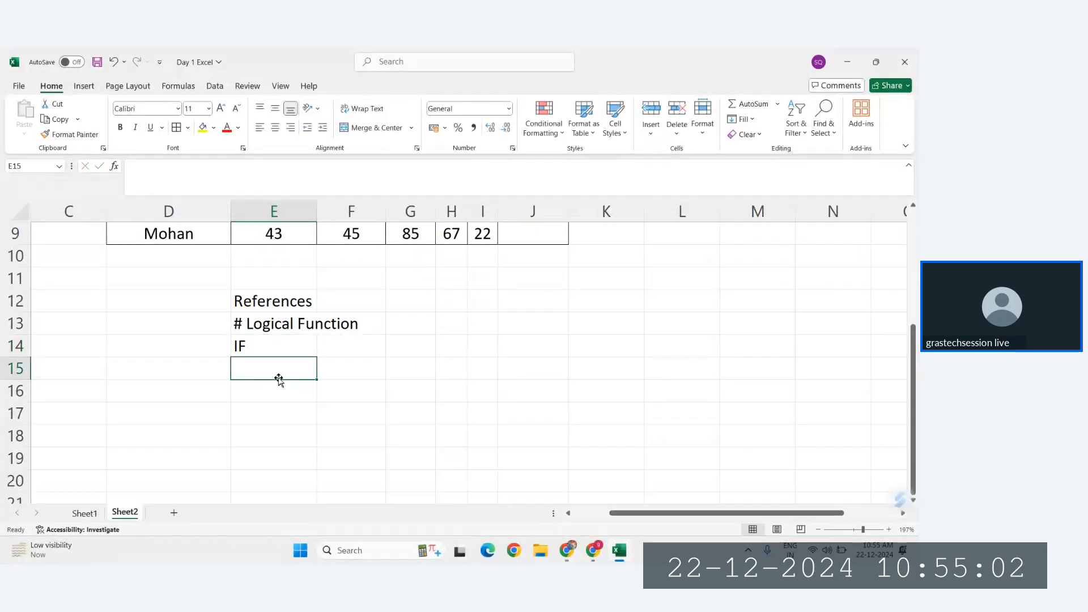
type("And")
key("Return")
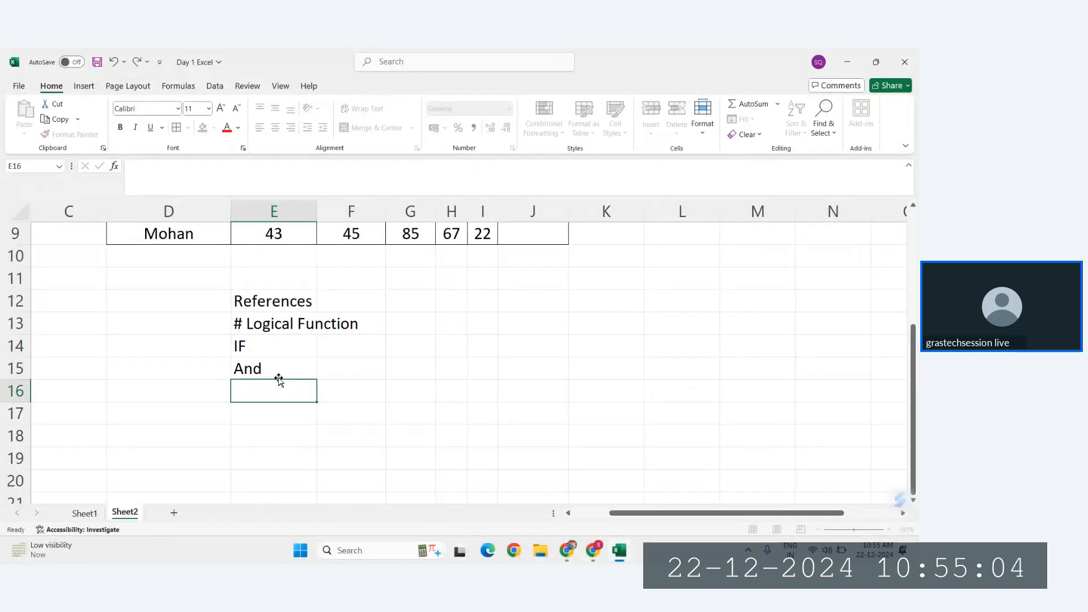
type("Or")
key("Return")
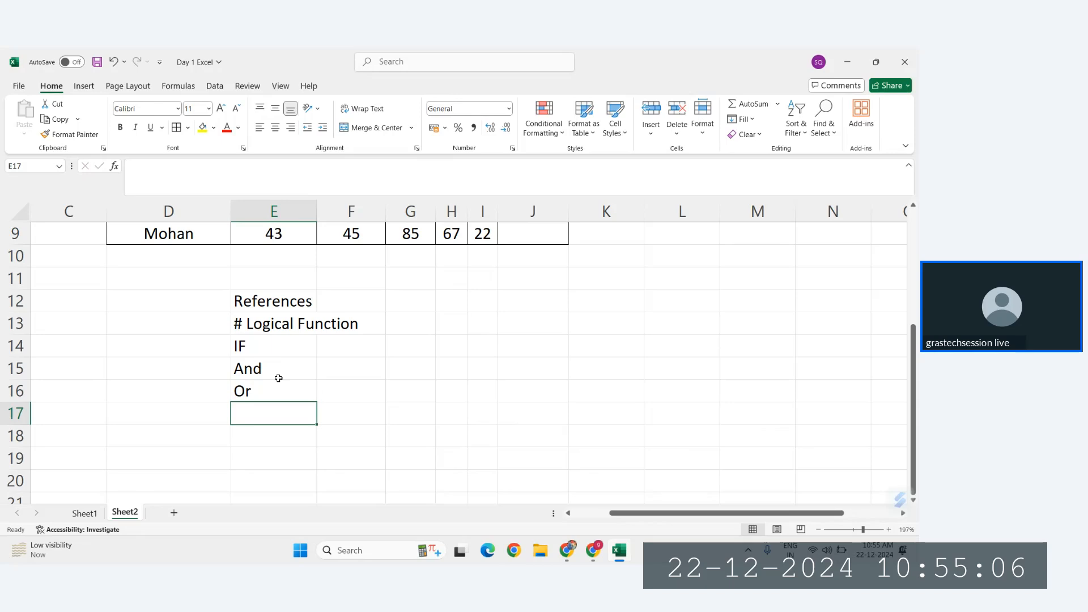
type("Nested If")
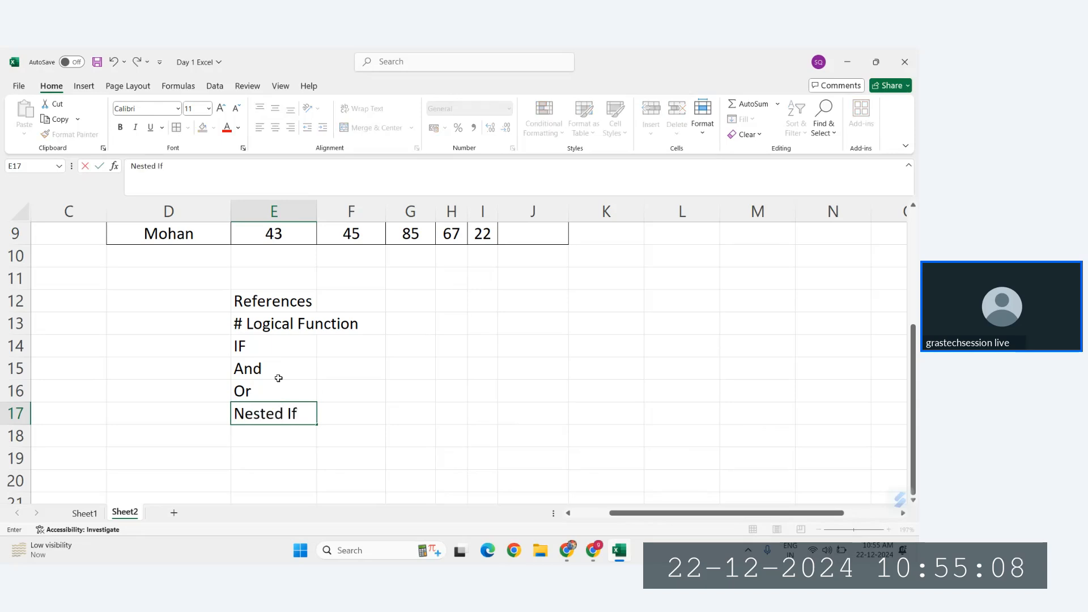
key("Return")
scroll(302, 382, "up", 3)
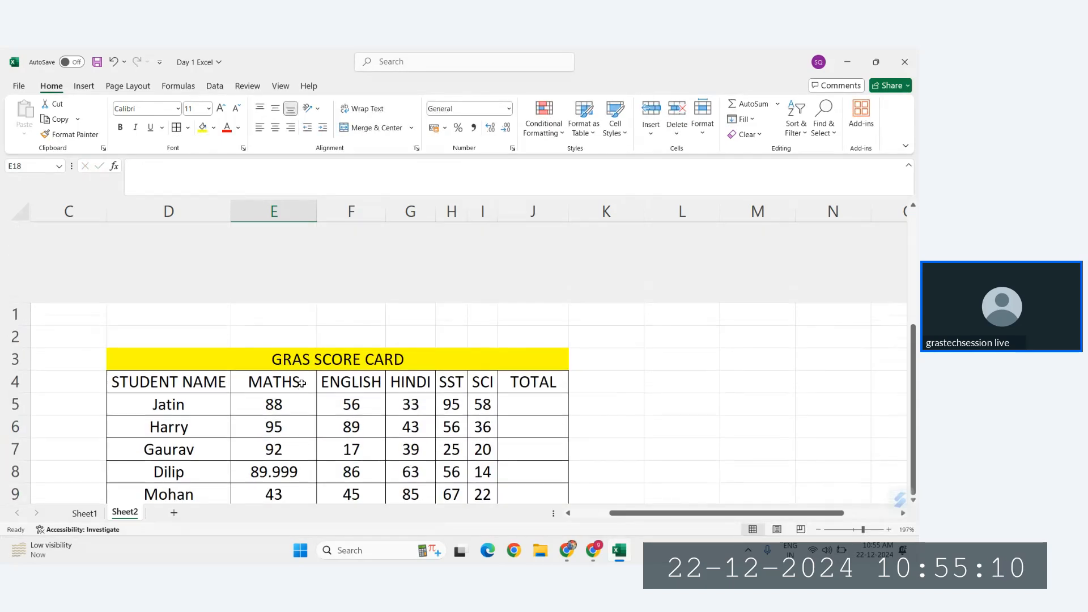
scroll(302, 383, "down", 3)
left_click(271, 320)
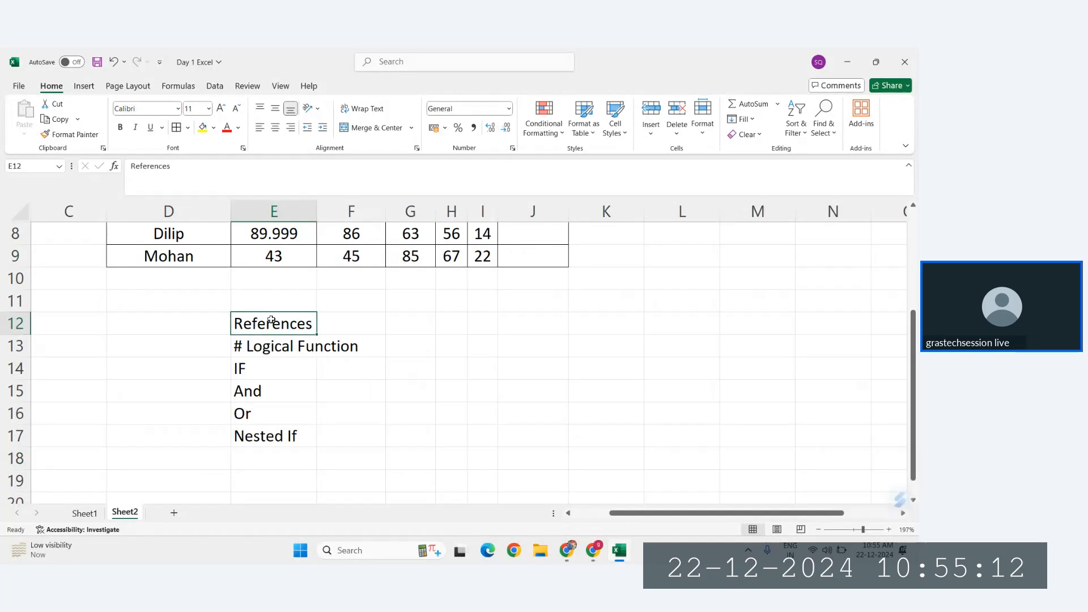
left_click_drag(271, 320, 262, 434)
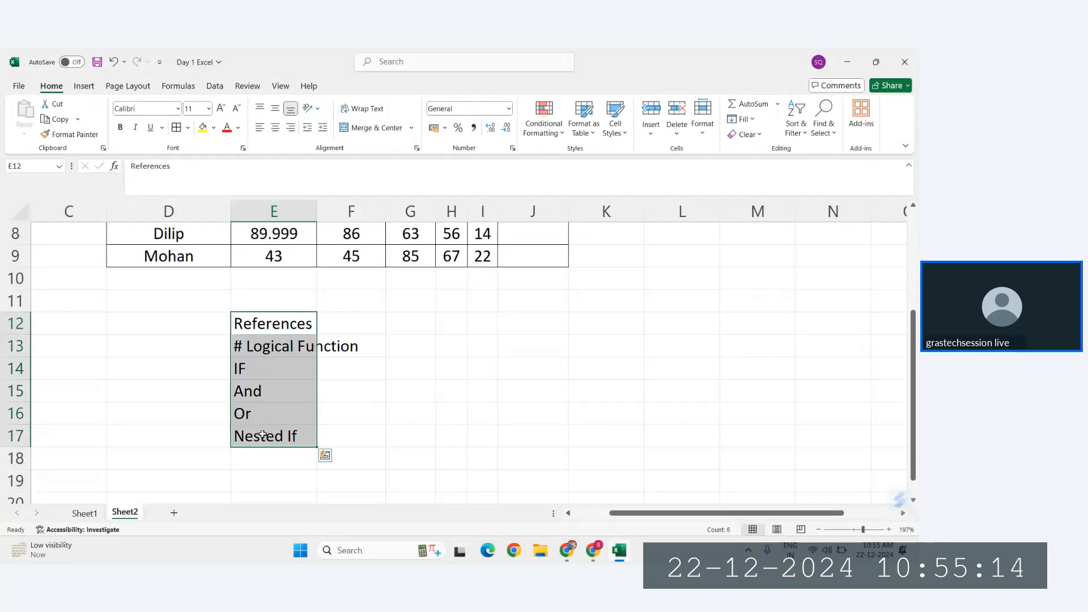
scroll(262, 436, "up", 3)
left_click(390, 349)
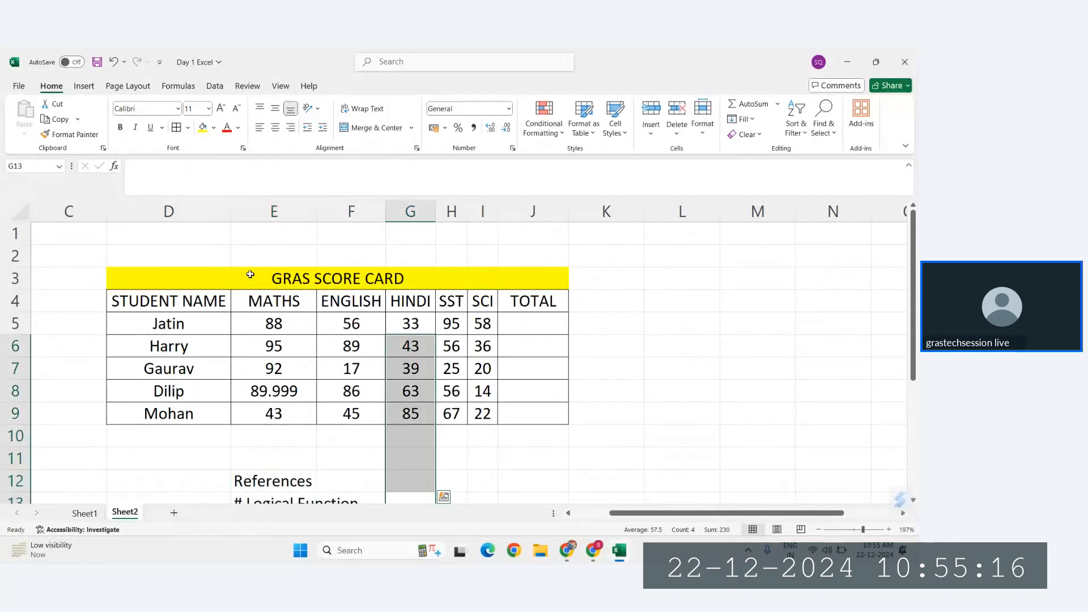
left_click(559, 130)
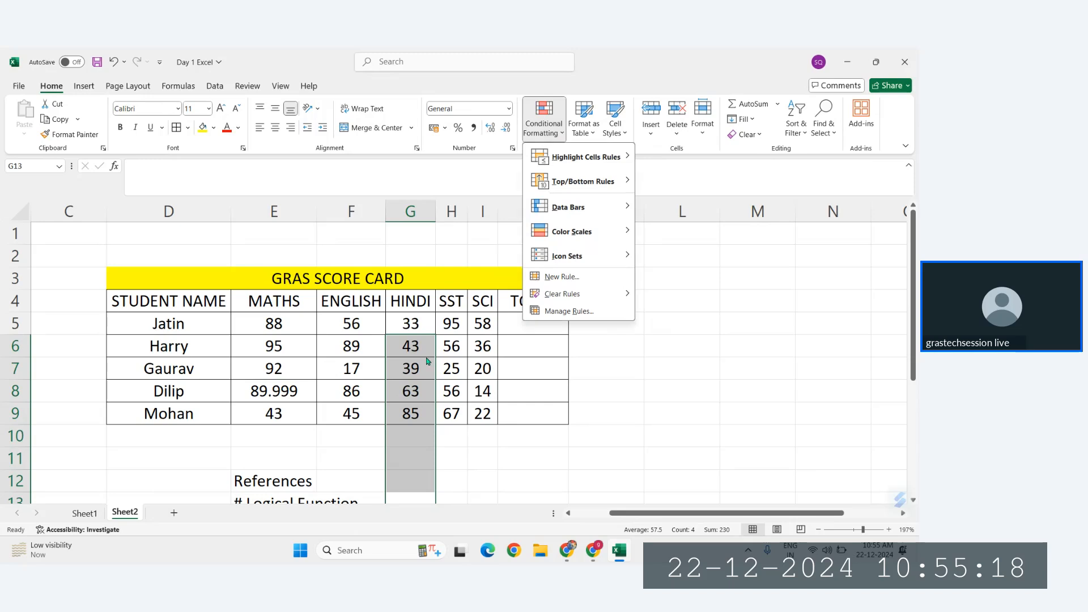
left_click(414, 373)
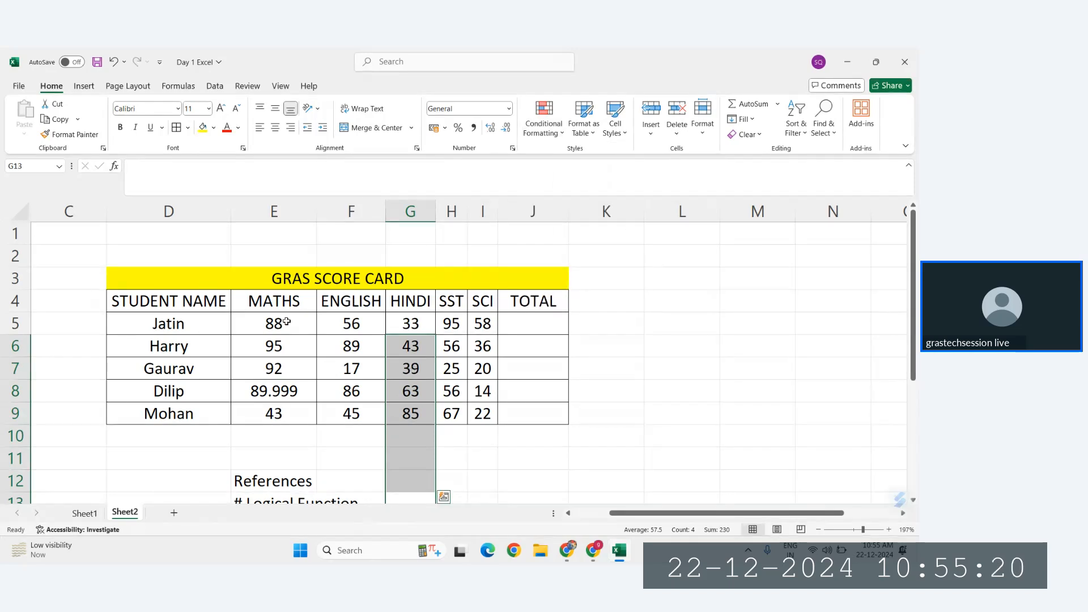
Step: Start a Top 10 Items conditional formatting rule on the MATHS scores E5:E9 and set the rank to 3
left_click_drag(287, 321, 279, 417)
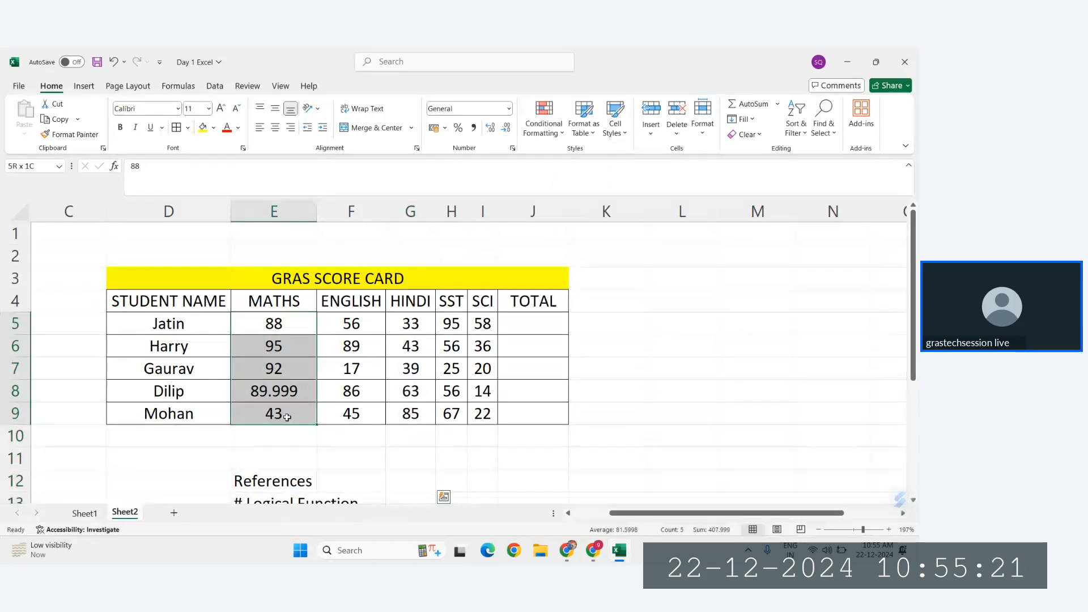
left_click(547, 136)
mouse_move(575, 181)
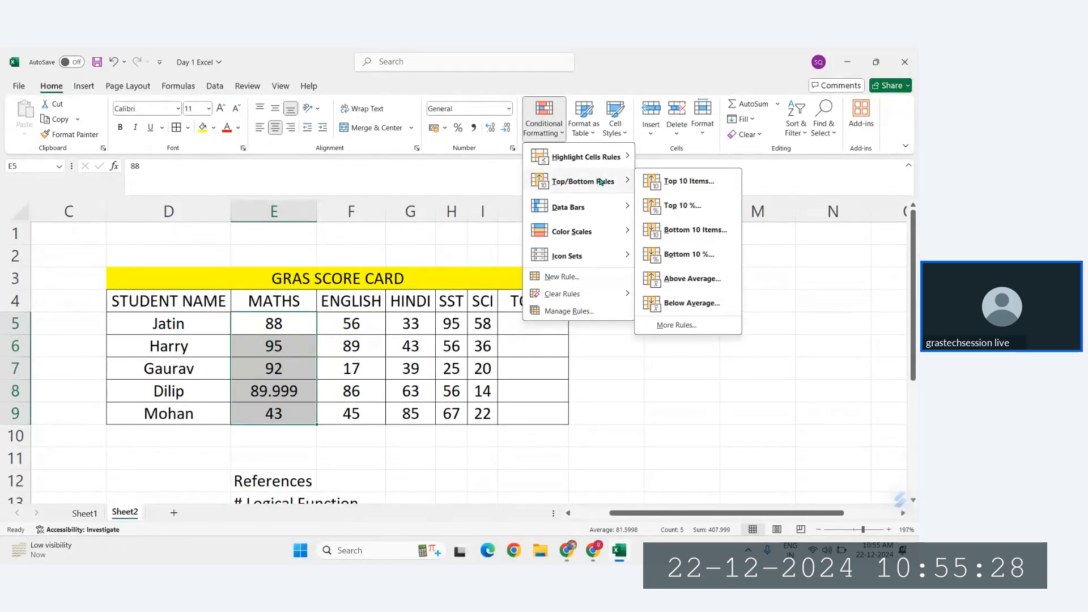
left_click(677, 181)
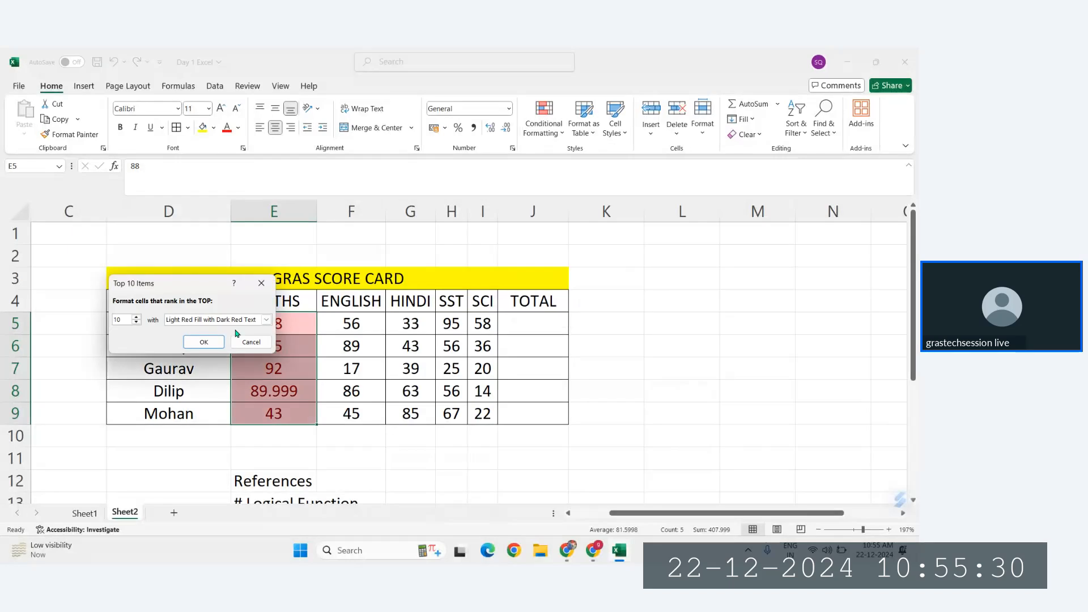
key("BackSpace")
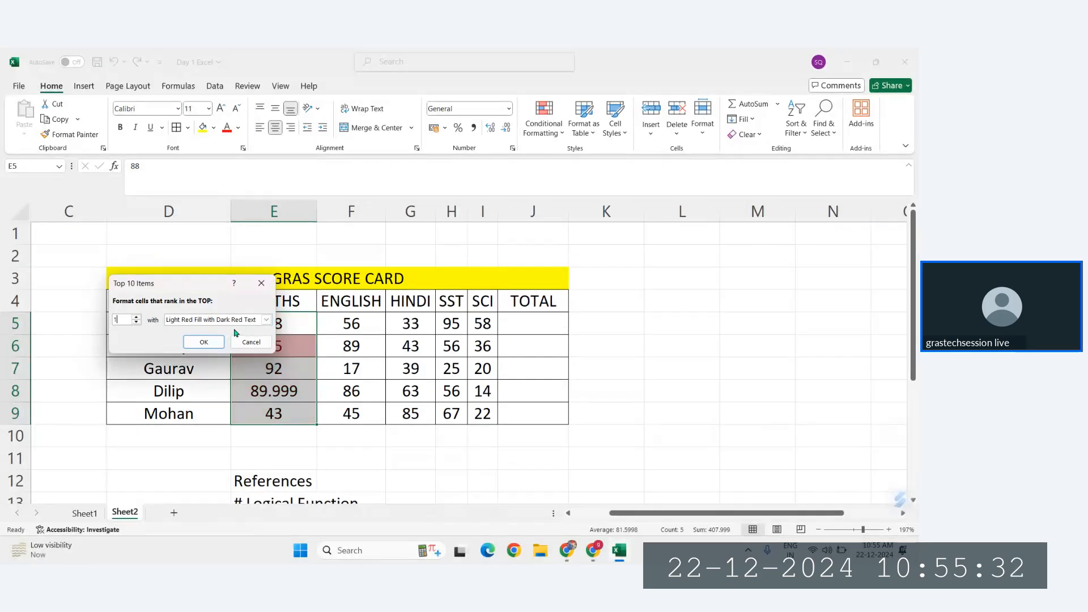
left_click_drag(202, 284, 596, 207)
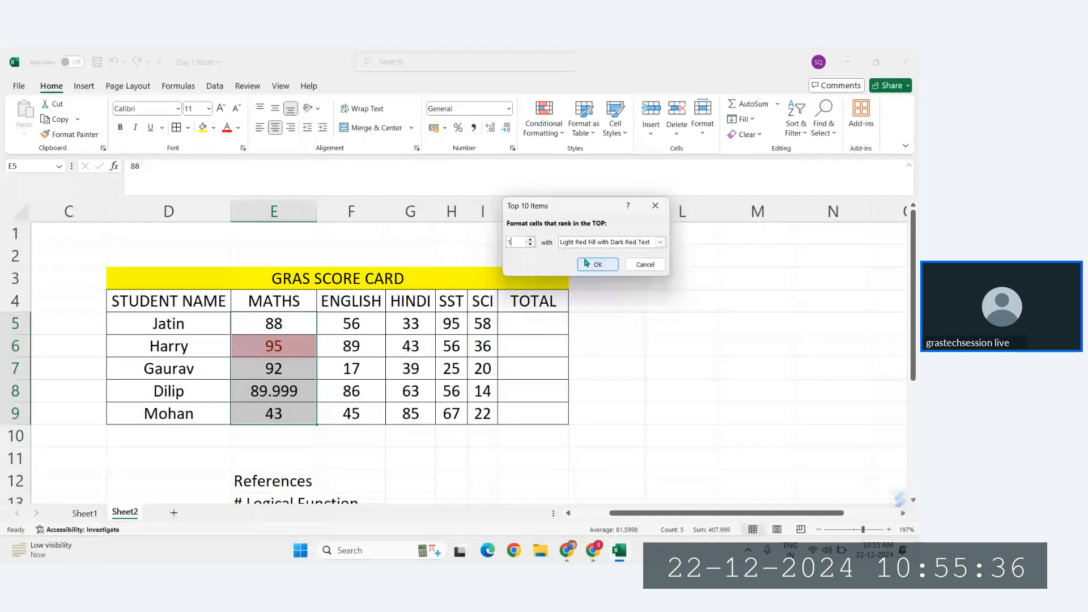
key("BackSpace")
type("3")
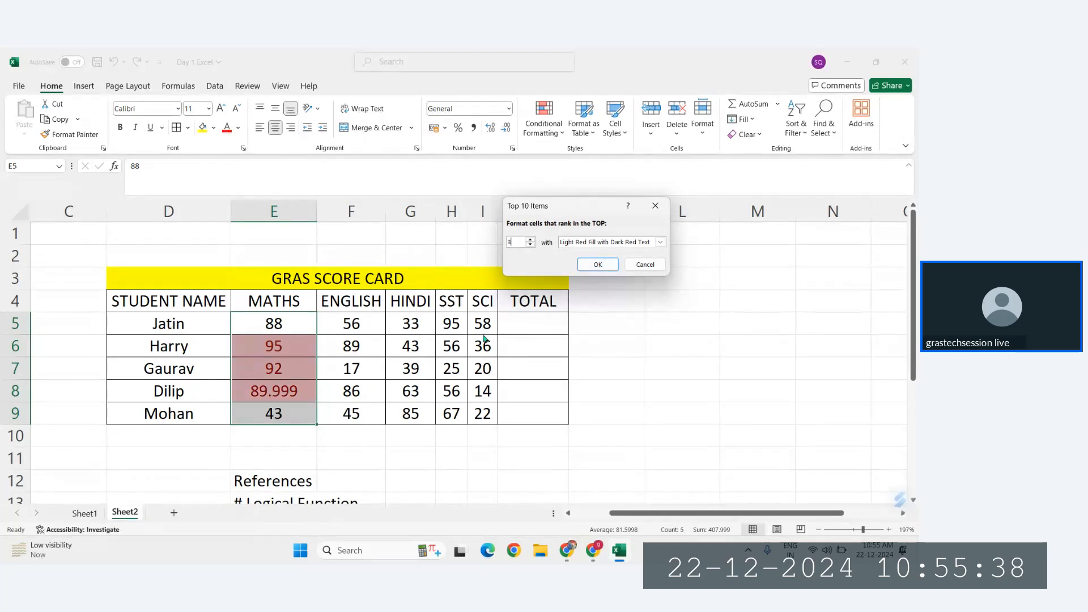
Step: Give the top 3 rule a custom format with light blue font and light gold fill, and apply it
left_click(660, 242)
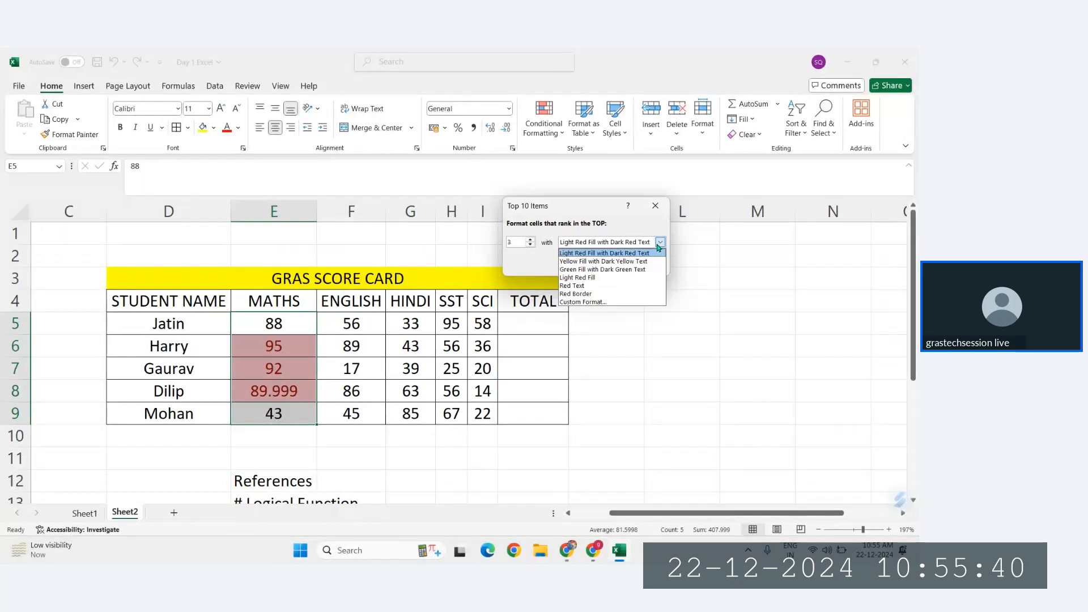
left_click(578, 302)
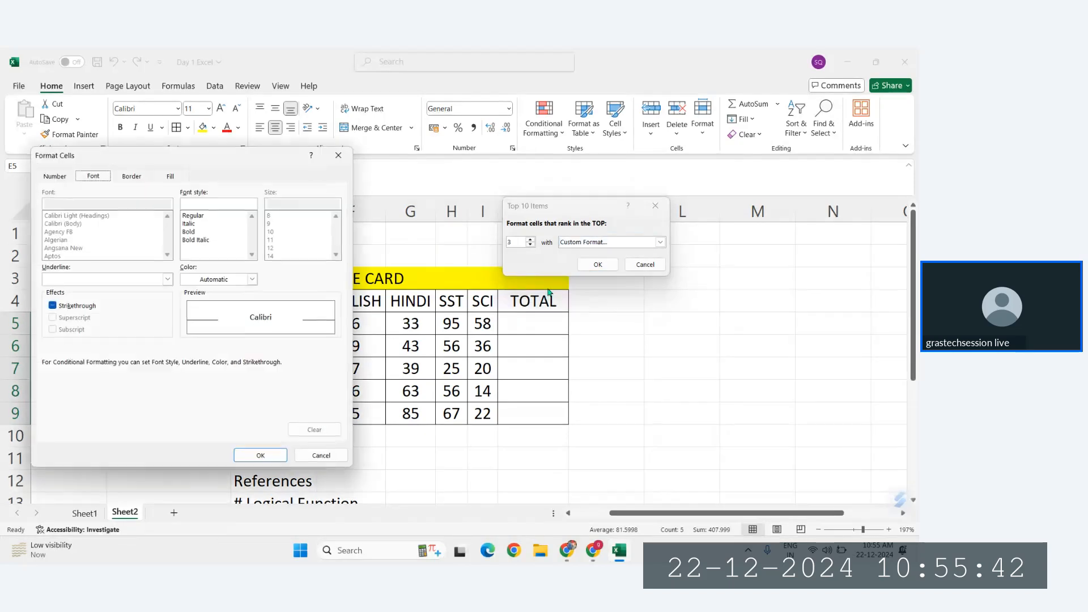
left_click(217, 279)
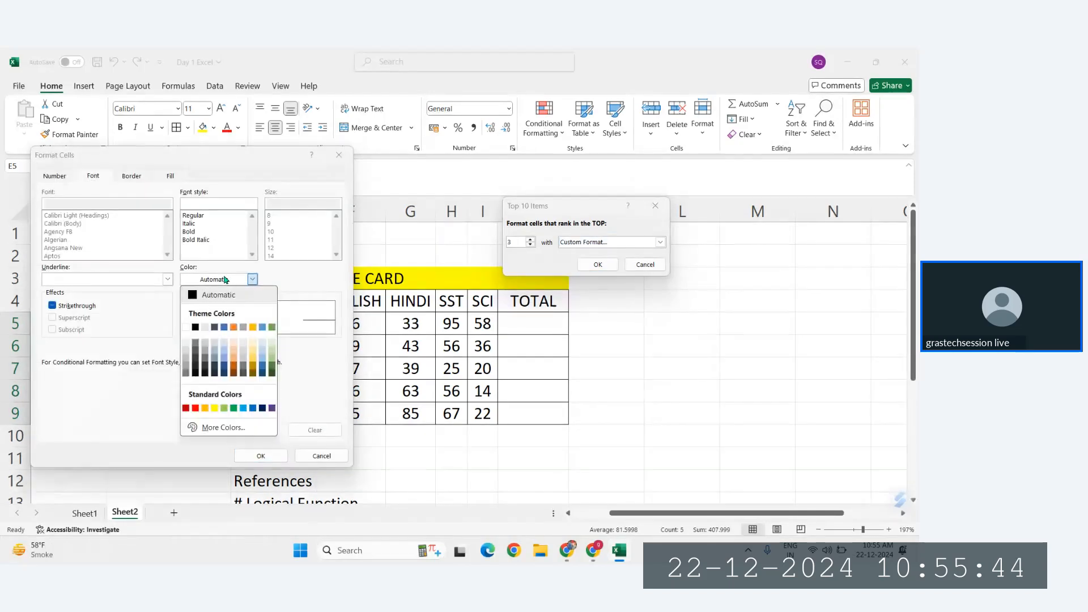
left_click(243, 409)
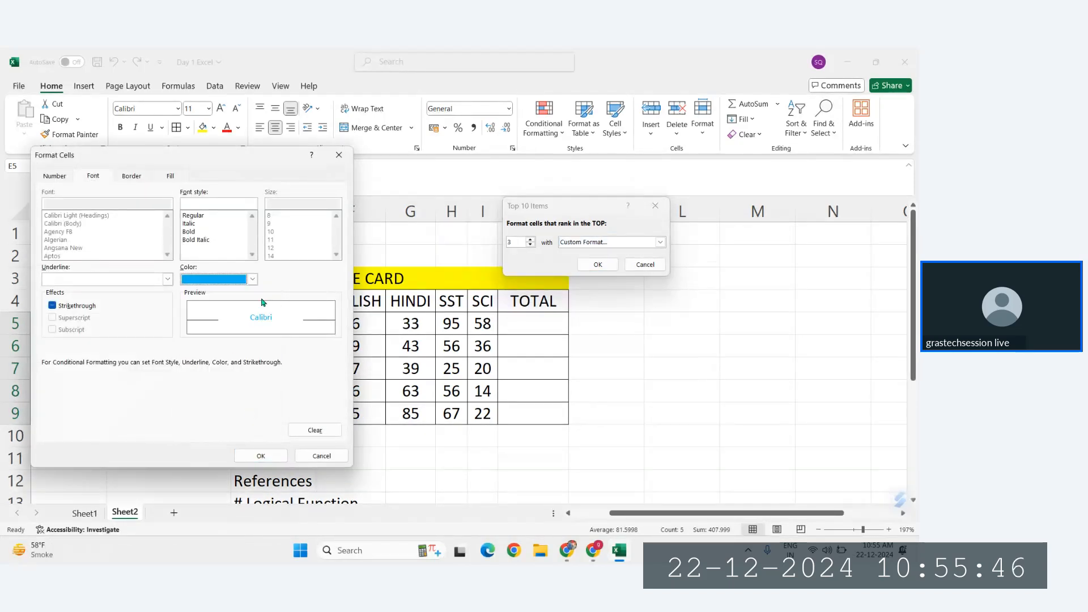
left_click(169, 176)
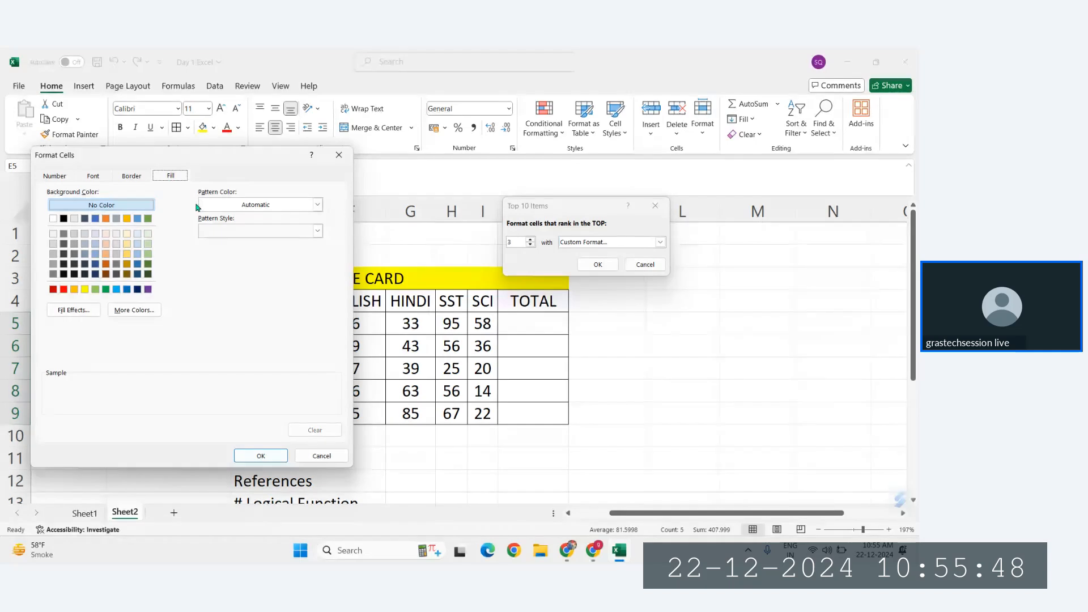
left_click(125, 246)
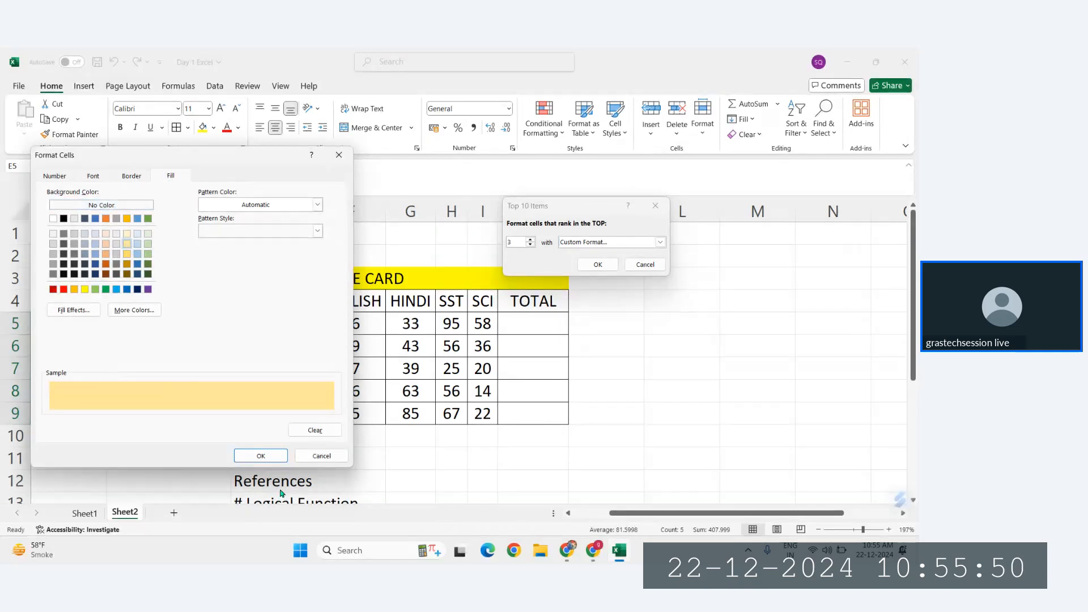
left_click(260, 456)
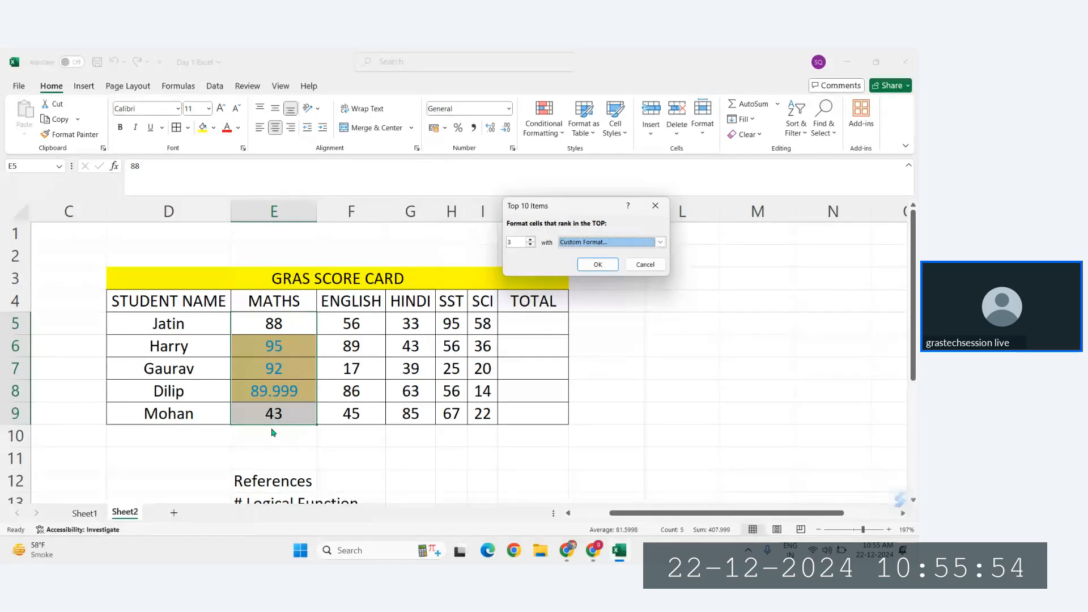
left_click(597, 265)
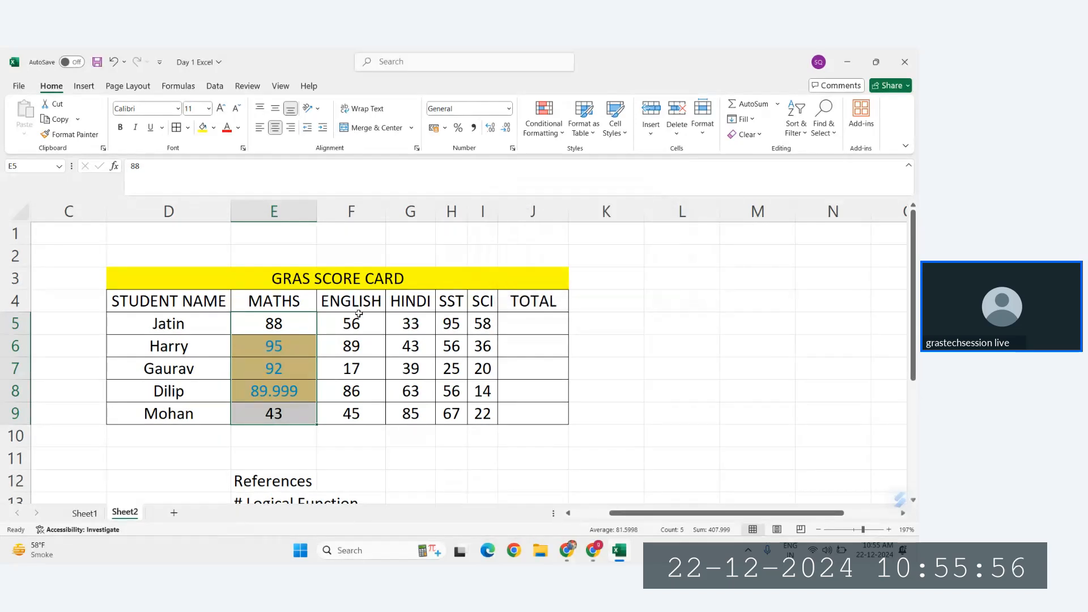
left_click_drag(352, 323, 363, 412)
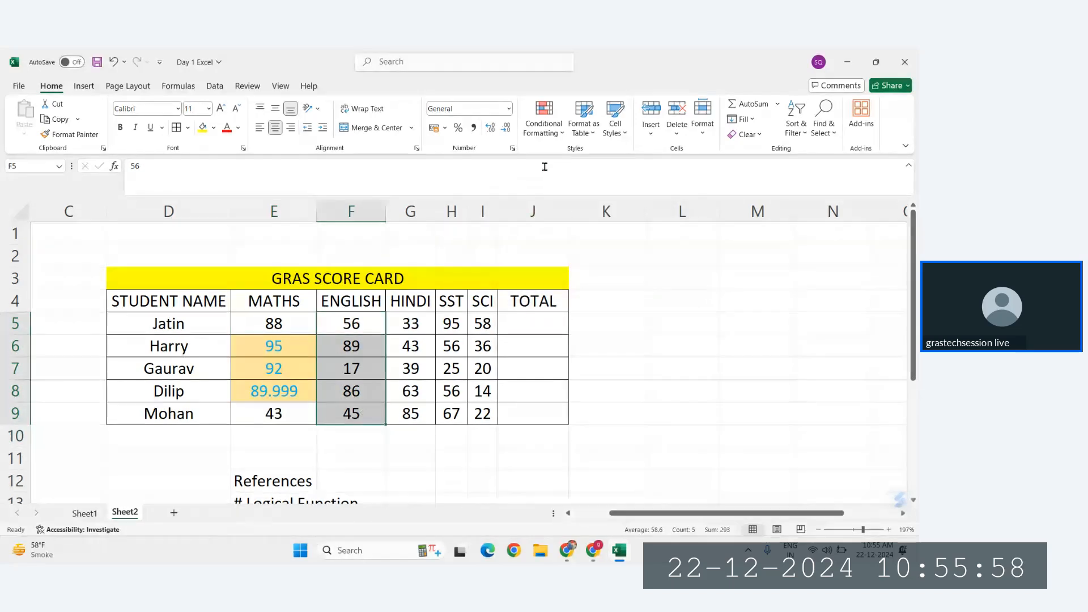
left_click(543, 120)
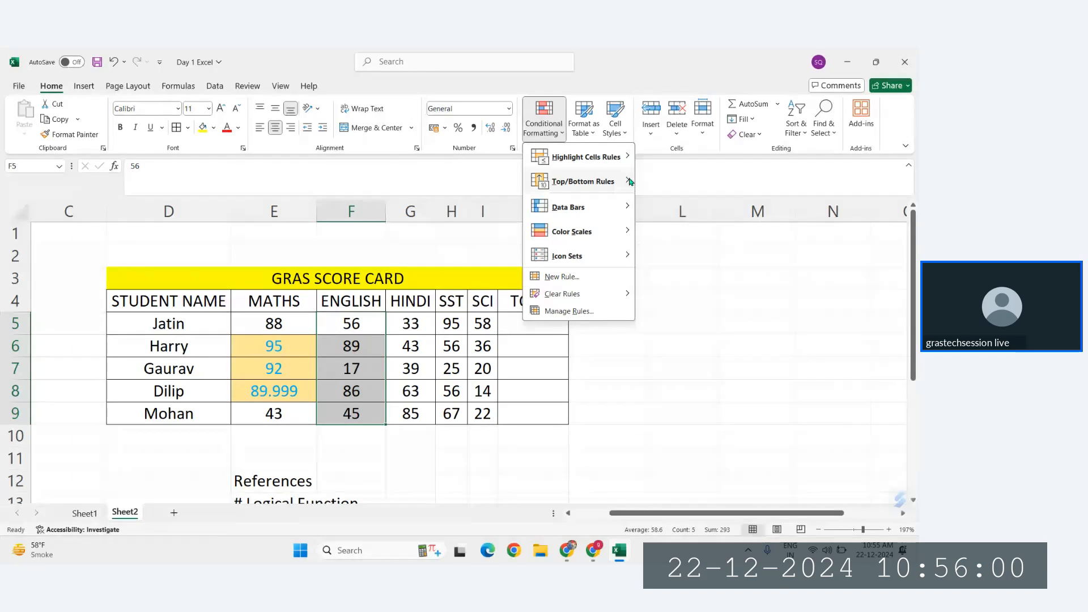
mouse_move(583, 179)
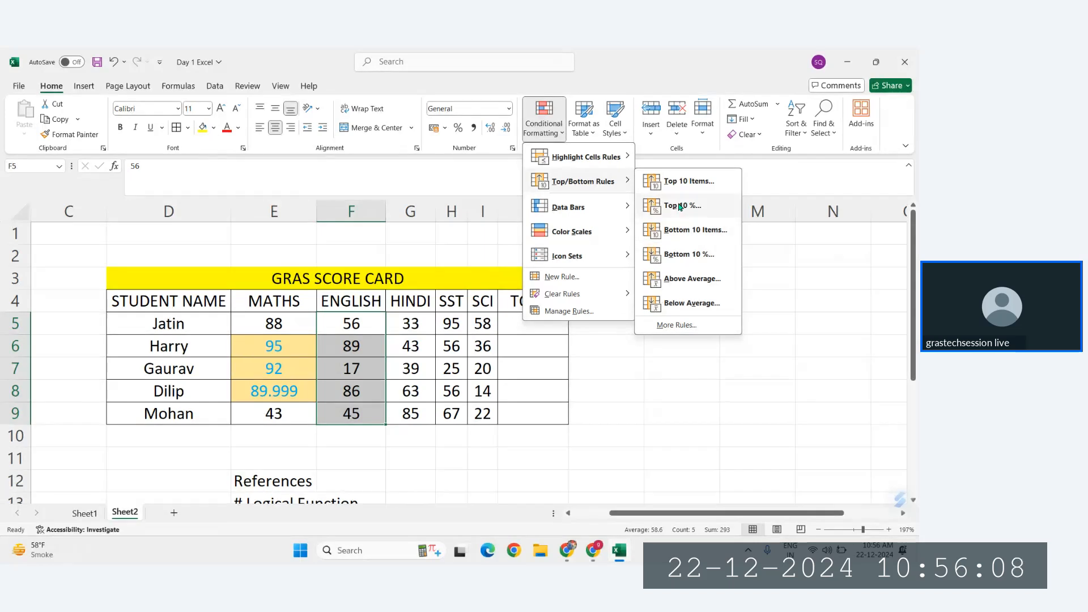
left_click(600, 382)
Step: Fill L4:L21 with 4, 54, 54, 54, 65, 53, 55, 6755, 45, 67, 54, 543, 4566, 787, 764, 54, 456, 767
left_click(696, 292)
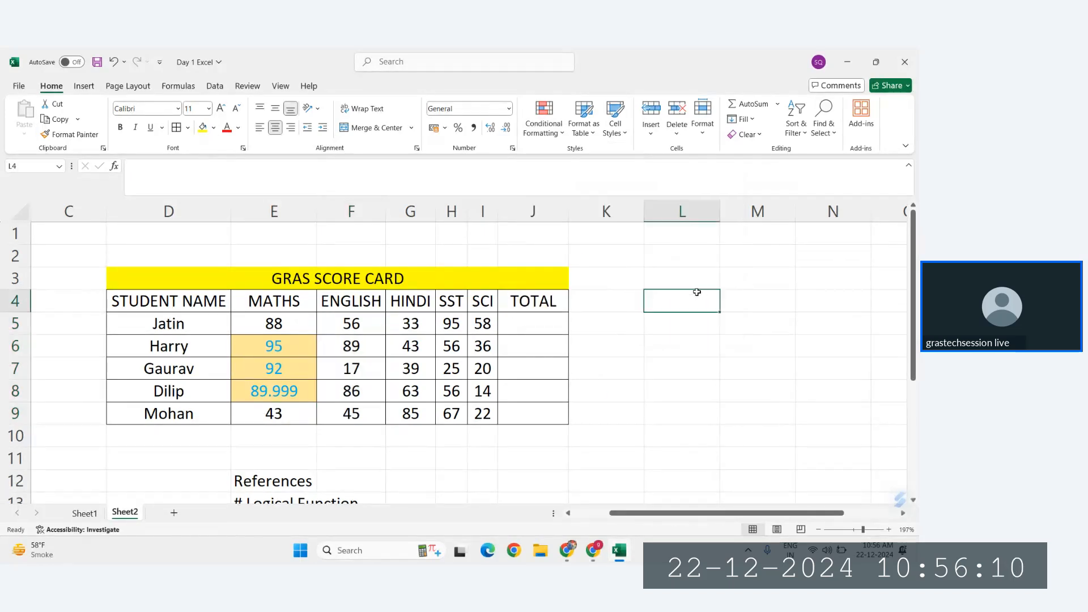
type("4")
key("Return")
type("54")
key("Return")
type("54")
key("Return")
type("54")
key("Return")
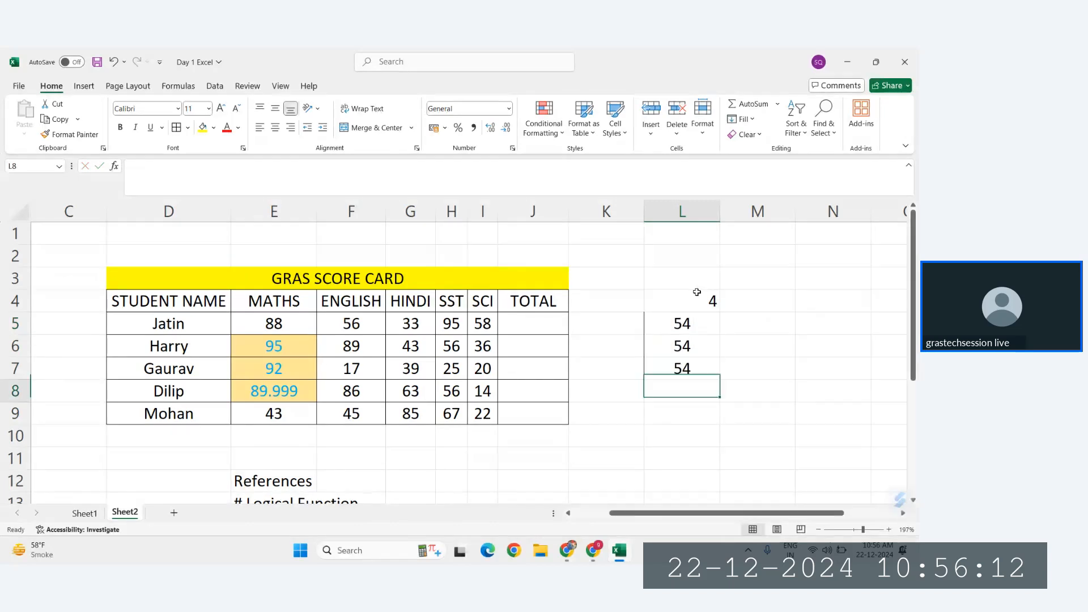
type("67 54 543 4566 787 764 54 4")
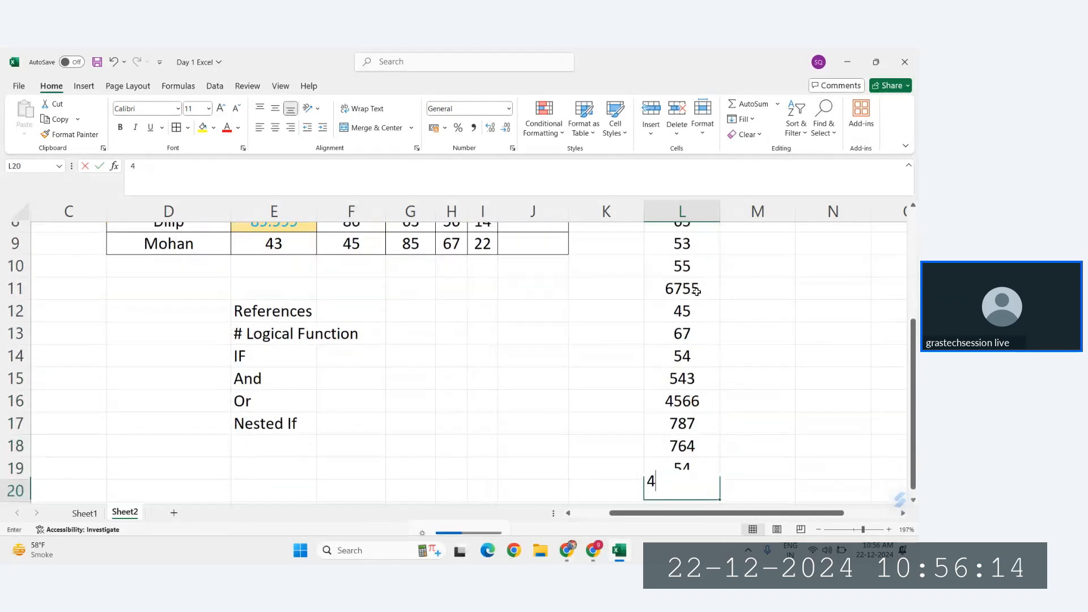
type("56 767")
key("Return")
Step: Center-align all the sample numbers in L4:L21
scroll(697, 292, "up", 4)
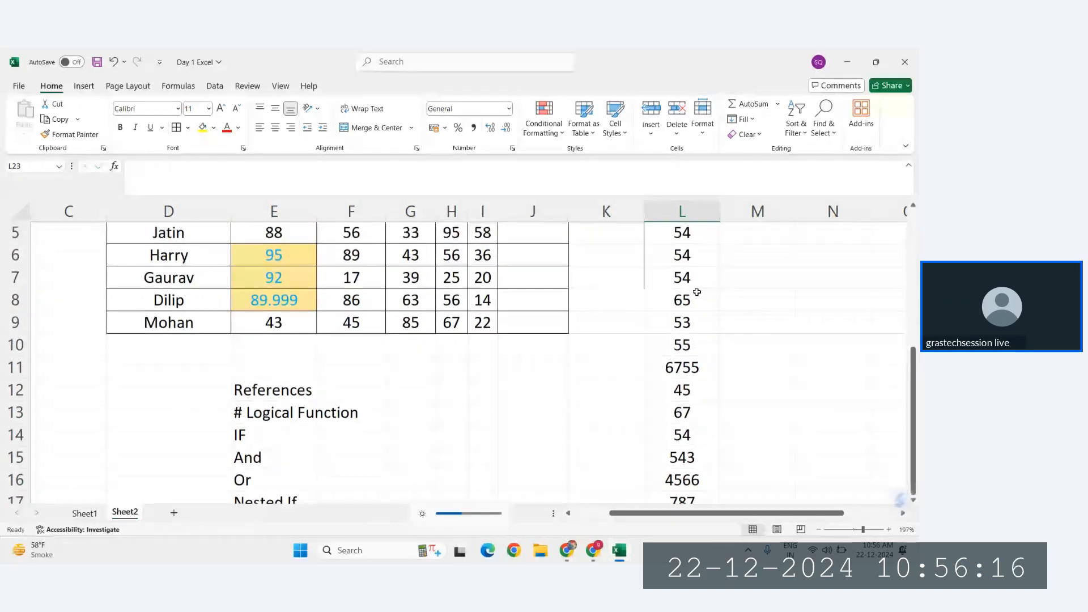
left_click_drag(687, 295, 692, 505)
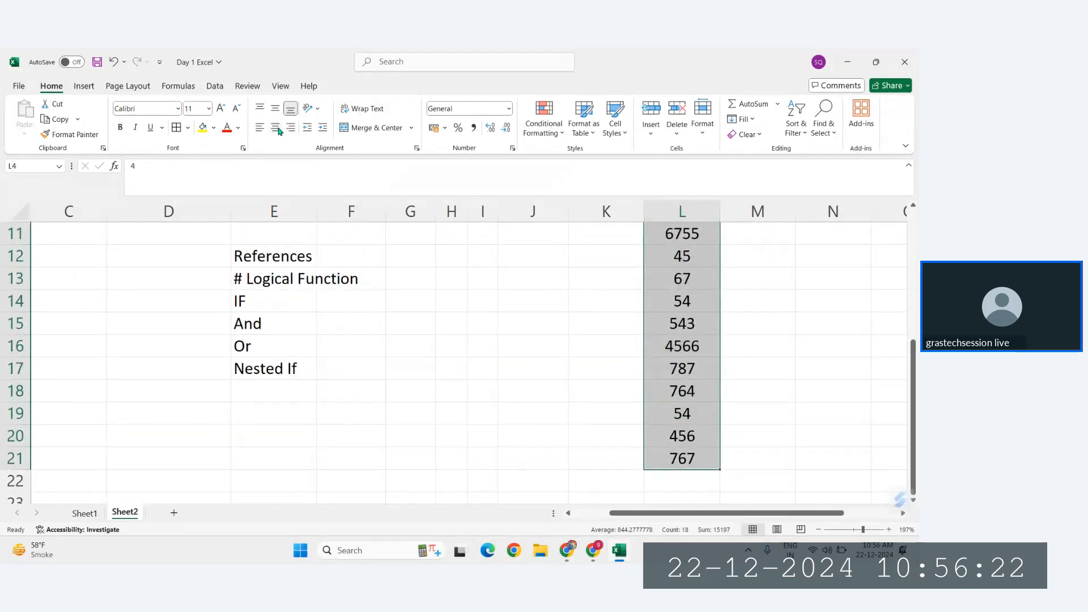
scroll(351, 340, "up", 4)
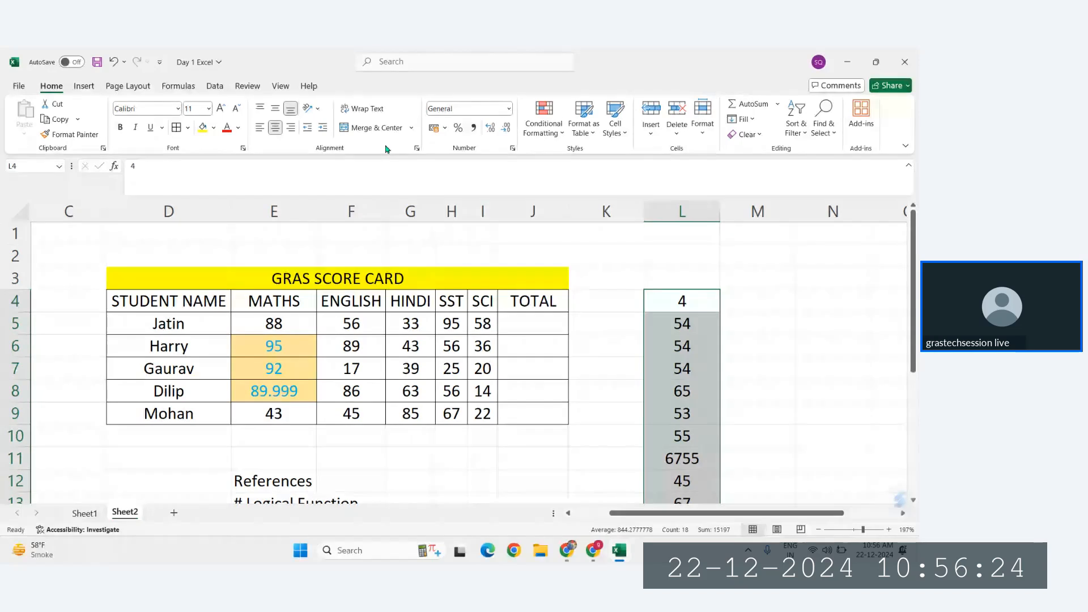
Step: Apply a Top 10% conditional formatting rule to L4:L21, set to 50% with Light Red Fill with Dark Red Text
left_click(543, 120)
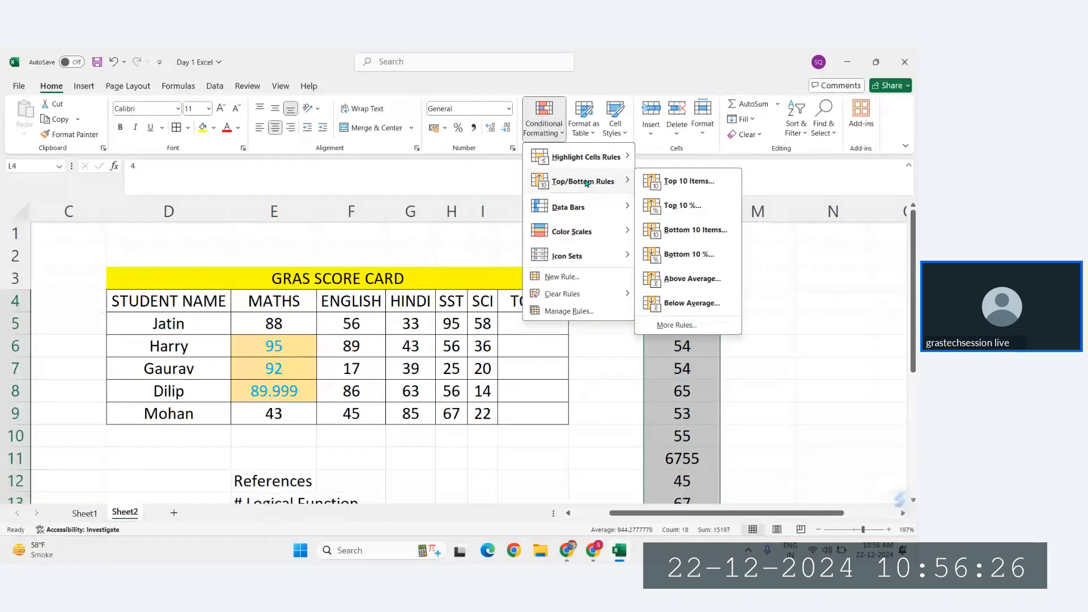
left_click(680, 205)
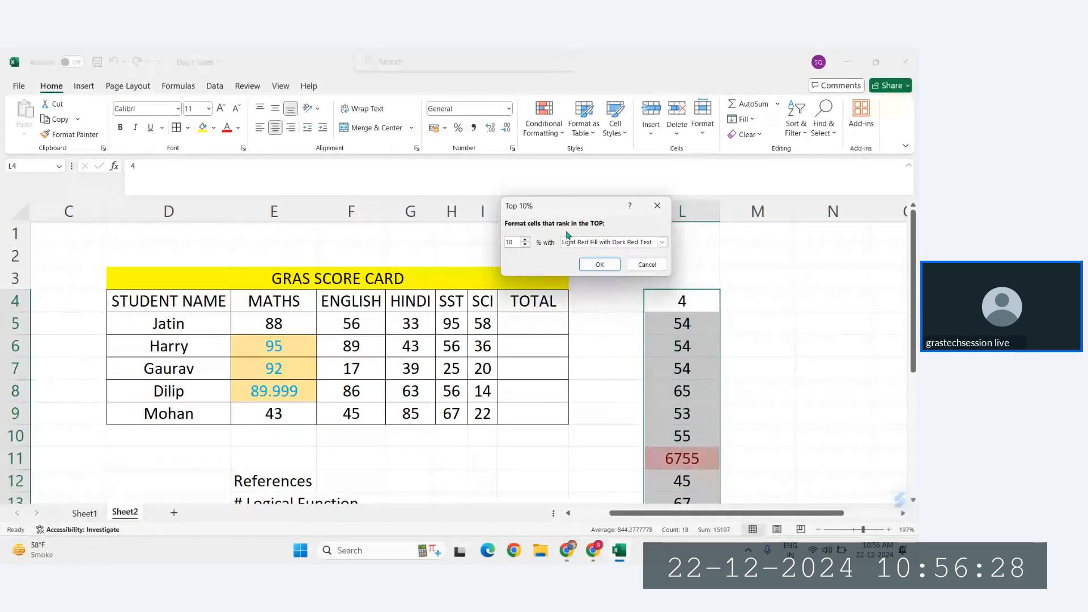
left_click_drag(570, 208, 337, 158)
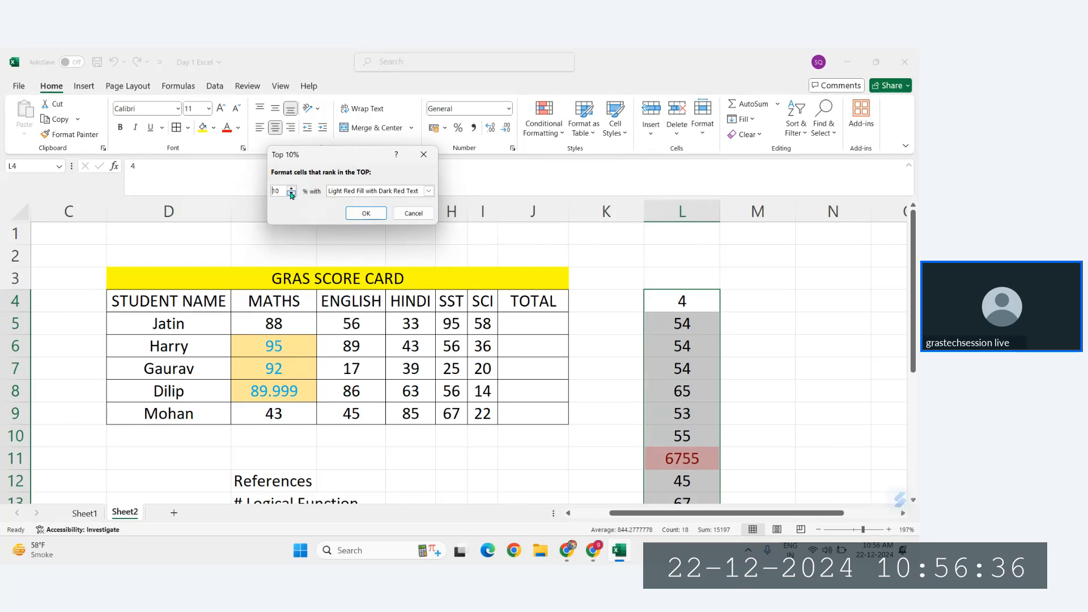
type("5")
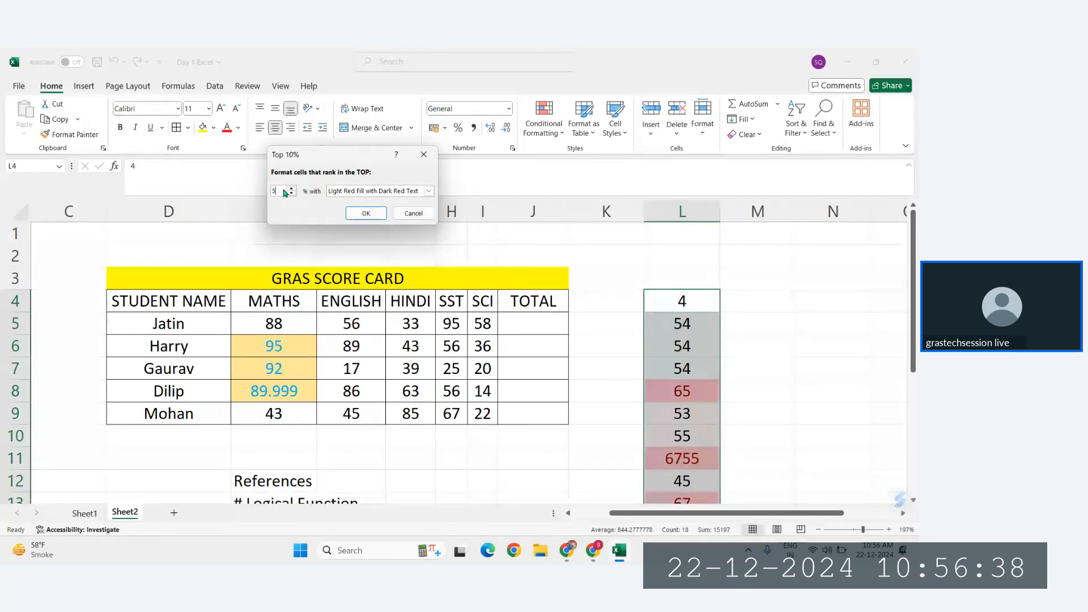
left_click_drag(385, 157, 195, 138)
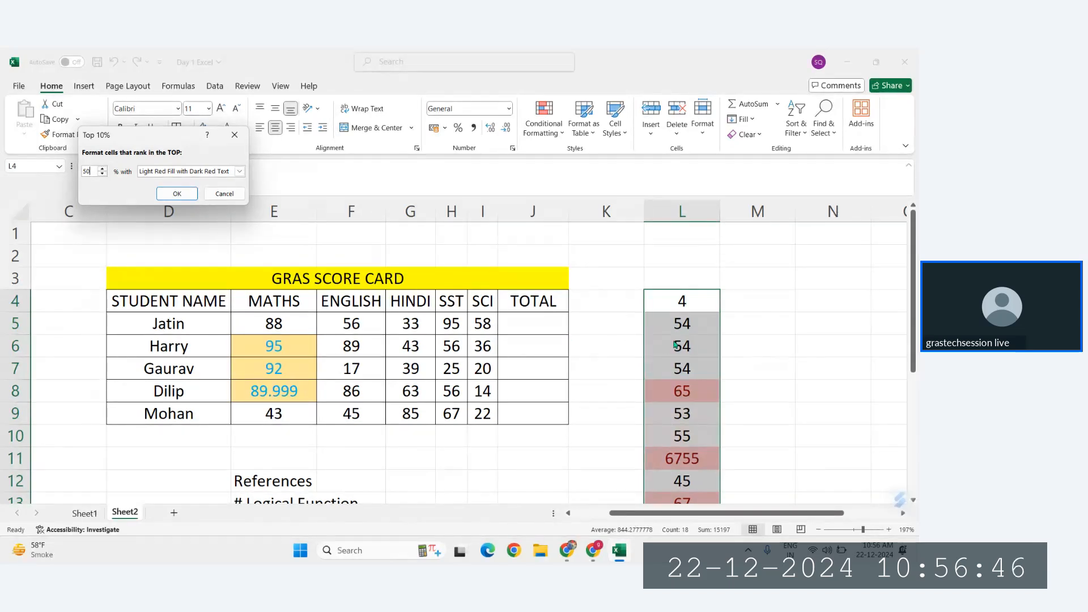
left_click(174, 194)
Step: Examine which numbers in column L are highlighted by the top 50% rule
scroll(560, 430, "down", 4)
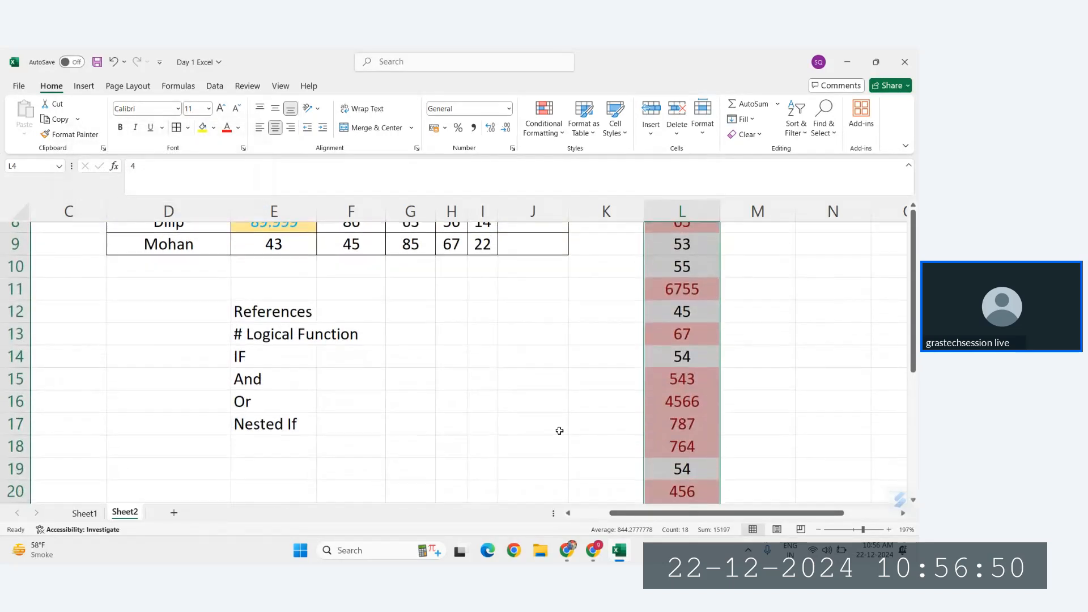
scroll(559, 430, "down", 3, "ctrl")
scroll(559, 431, "up", 3)
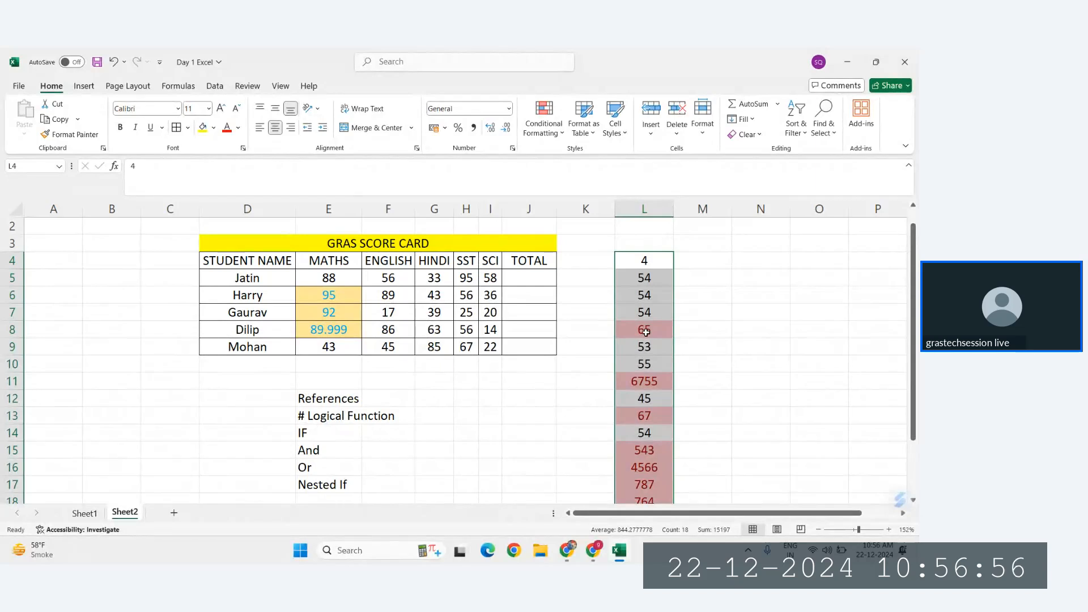
scroll(646, 332, "up", 2, "ctrl")
scroll(646, 332, "down", 8)
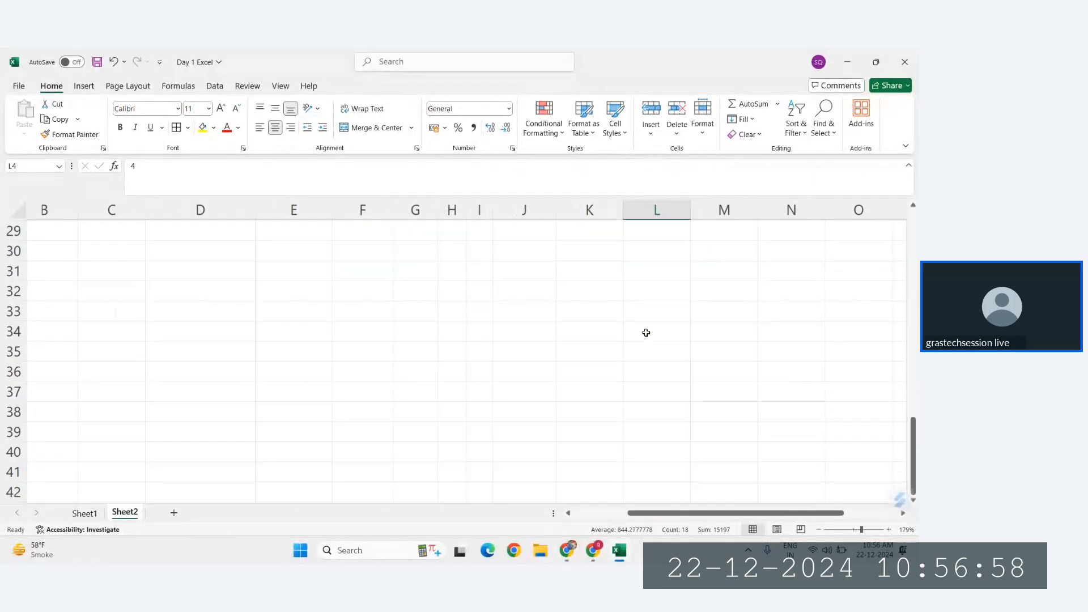
scroll(645, 332, "up", 7)
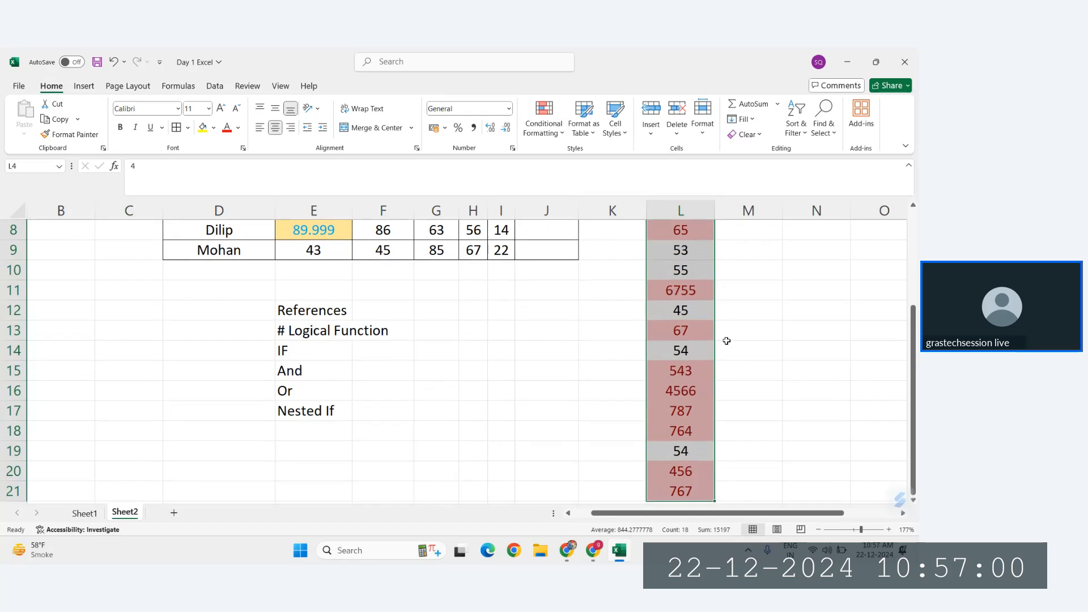
scroll(713, 355, "up", 1)
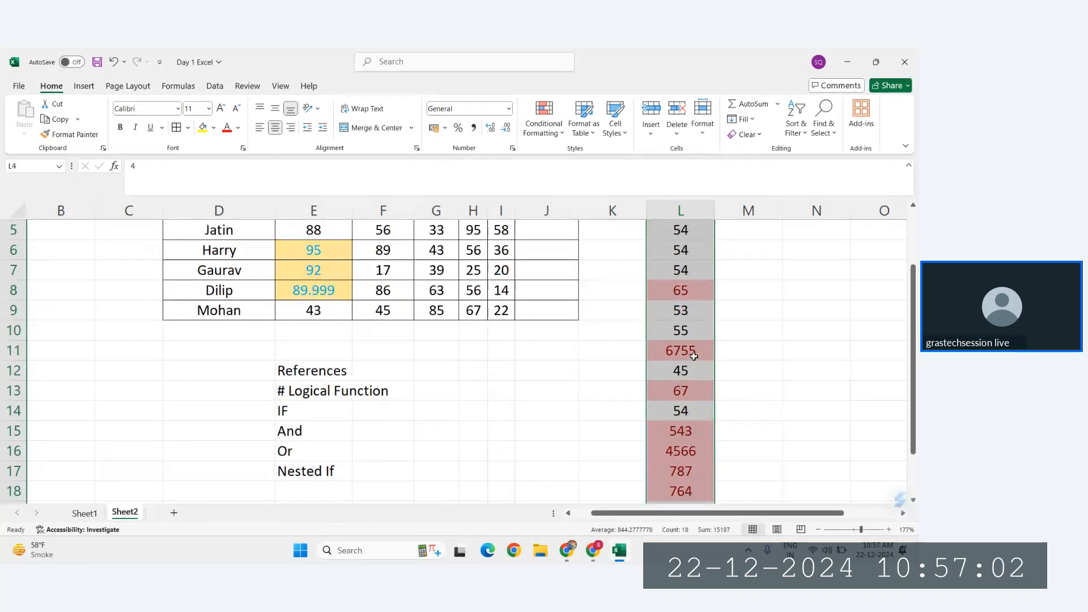
scroll(692, 320, "down", 2)
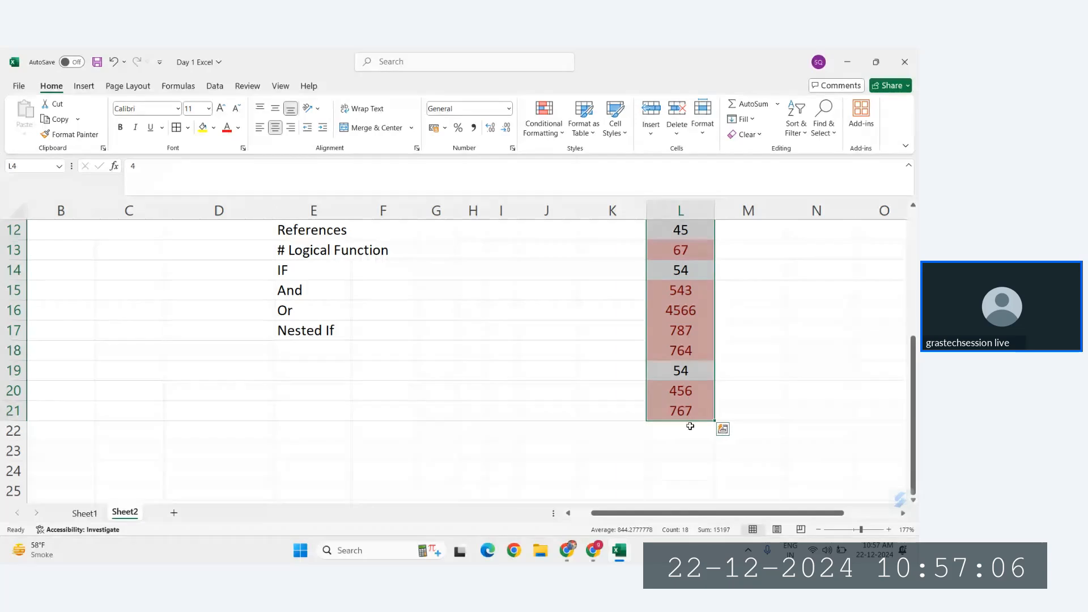
scroll(690, 426, "up", 4)
scroll(686, 419, "down", 1)
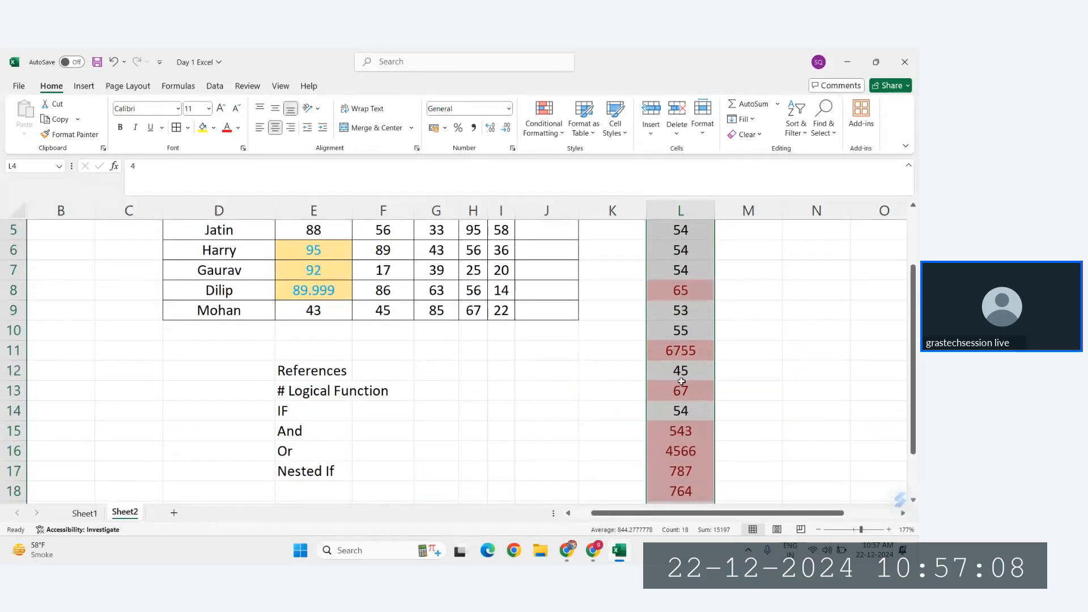
Step: Apply a Bottom 10% conditional formatting rule to L4:L21, set to 40% with Green Fill with Dark Green Text
scroll(680, 413, "up", 1)
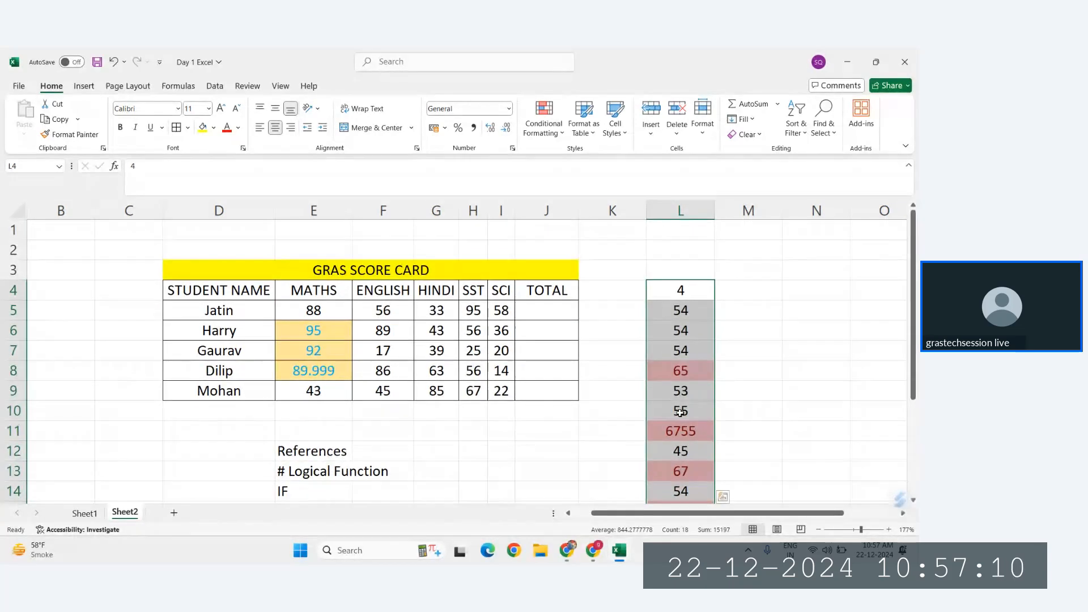
left_click(543, 122)
mouse_move(584, 191)
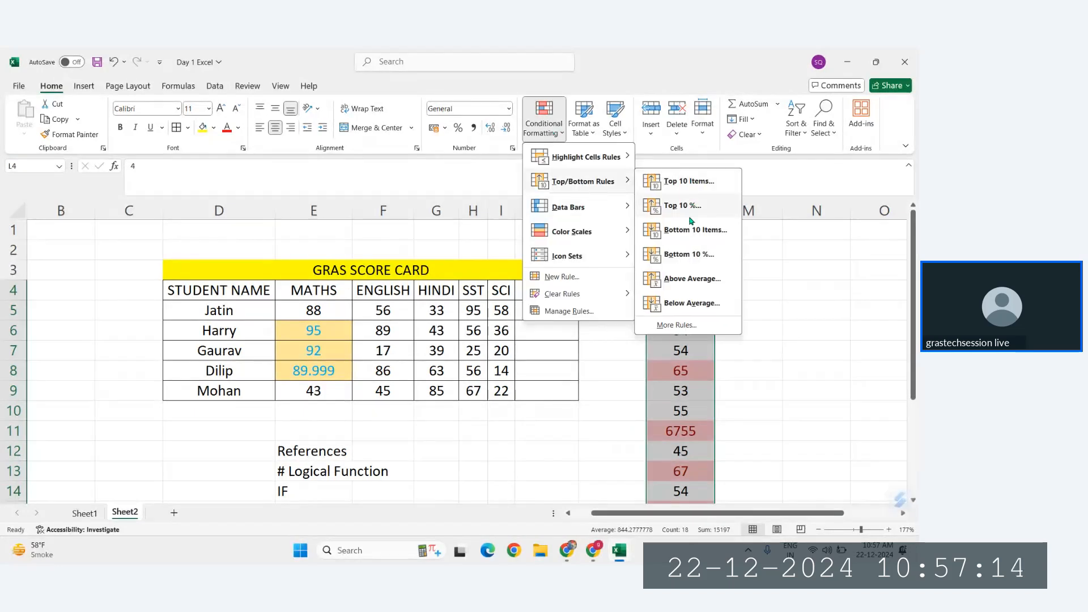
left_click(690, 253)
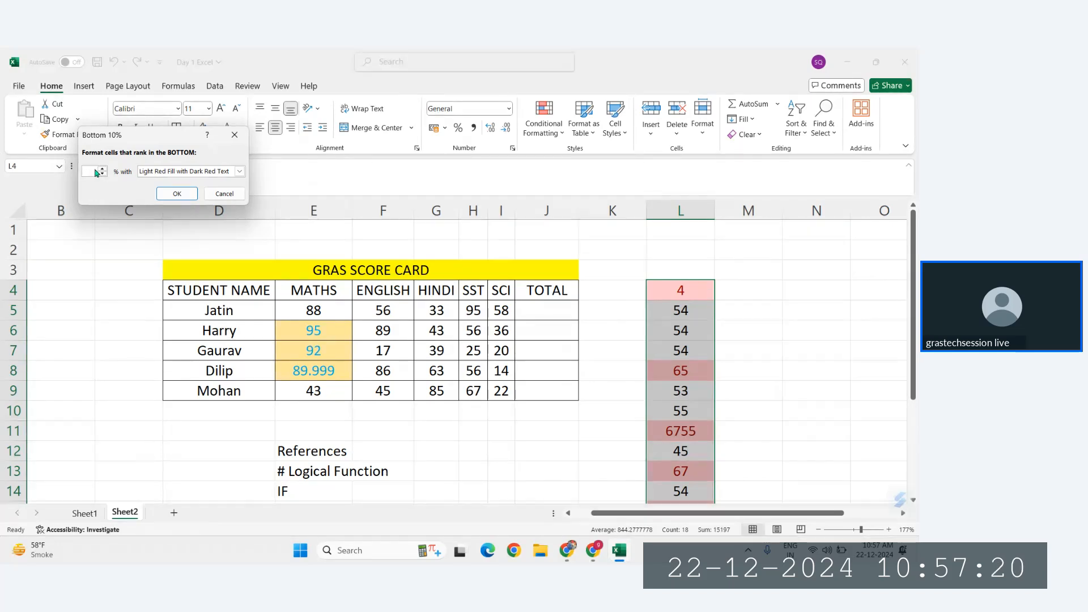
type("40")
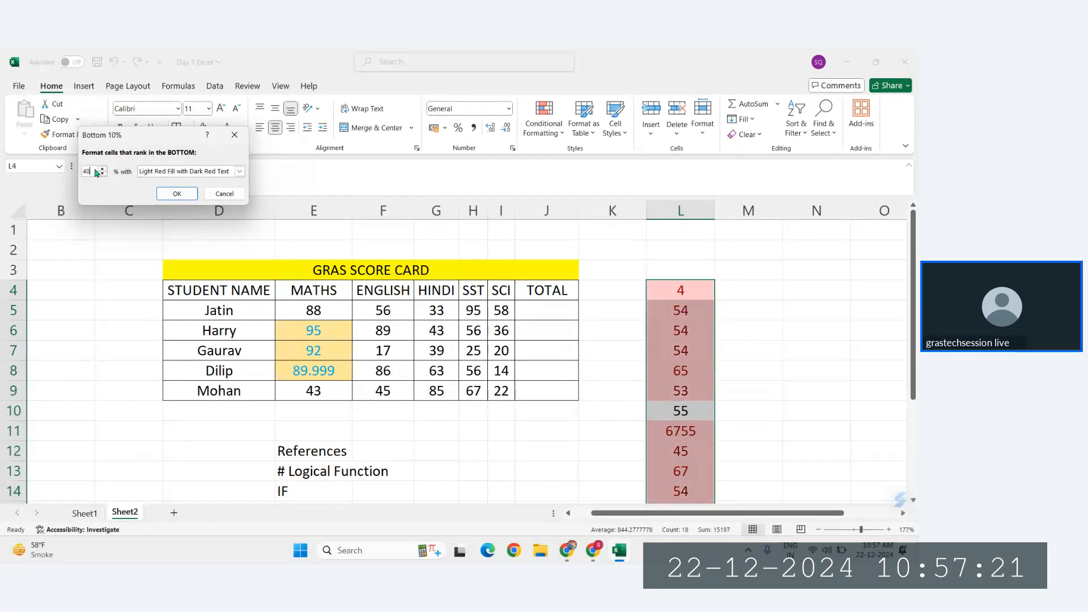
left_click(240, 171)
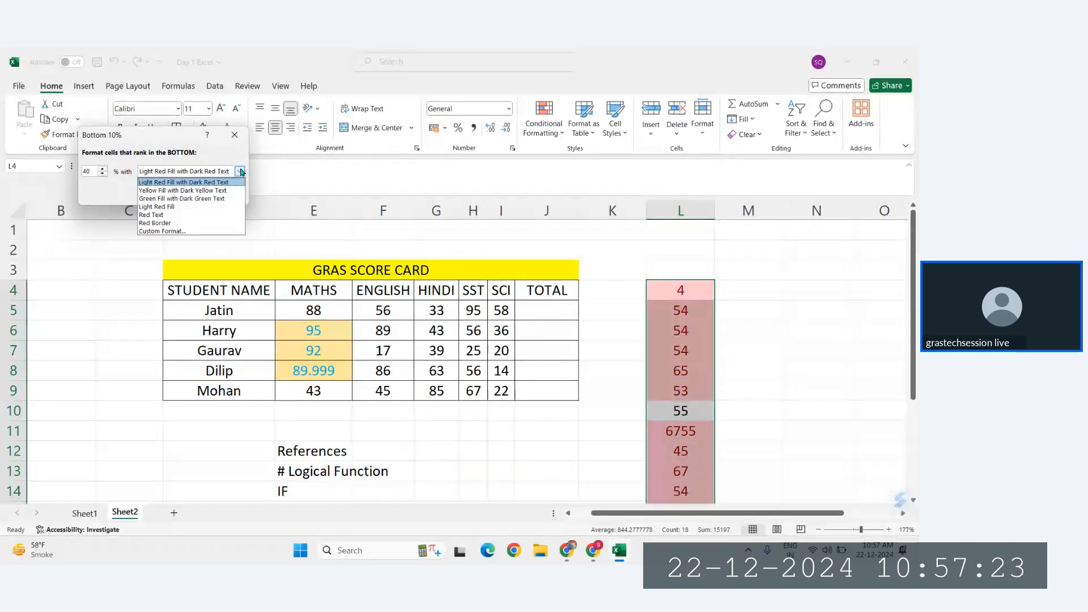
left_click(161, 200)
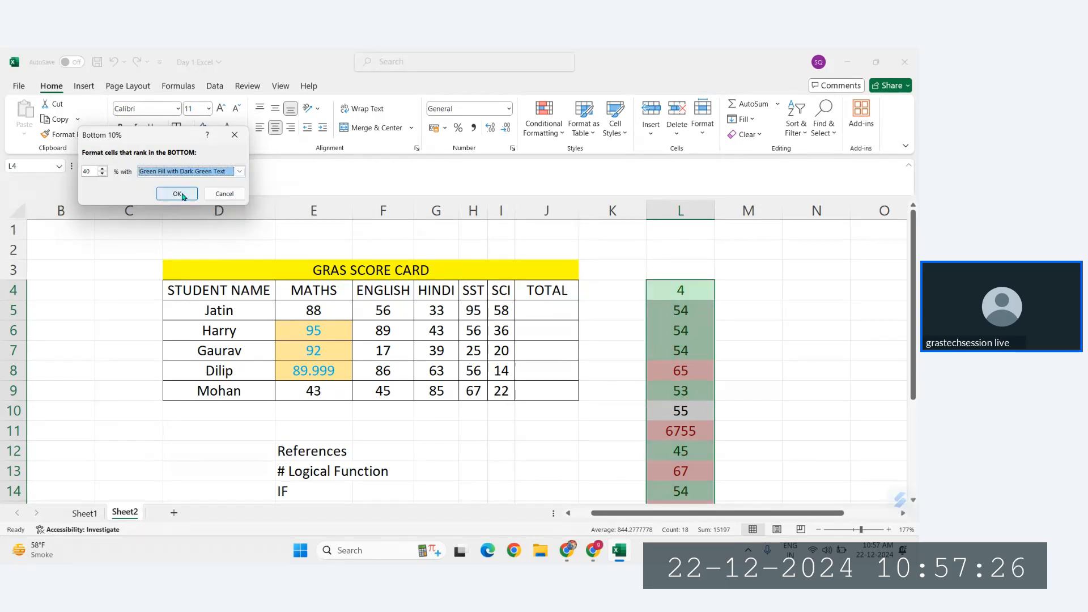
left_click(183, 196)
scroll(623, 310, "down", 4)
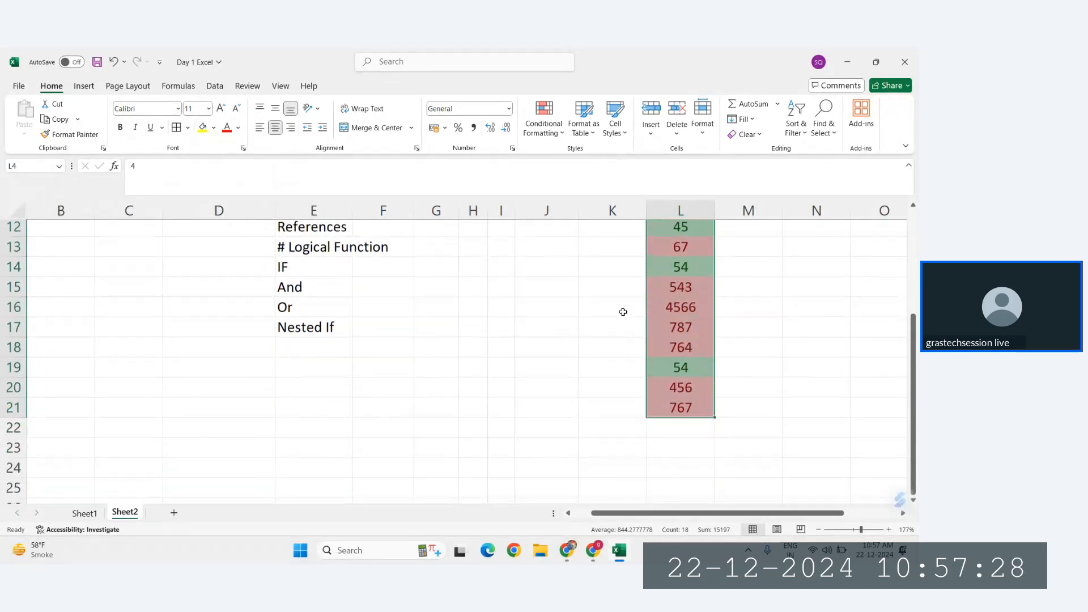
scroll(623, 312, "up", 4)
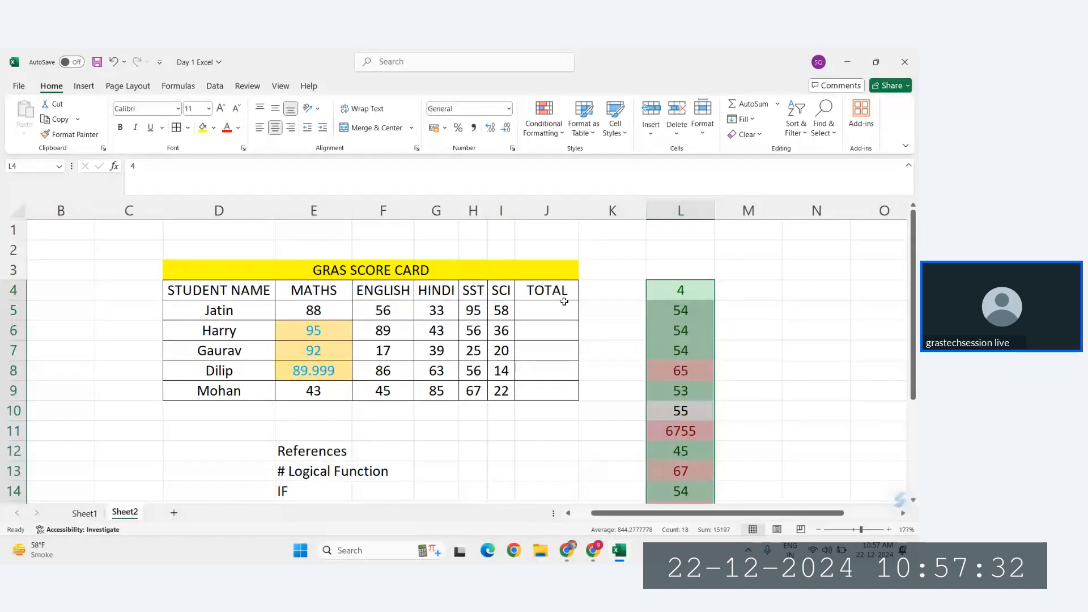
Step: Apply an Above Average conditional formatting rule to the English scores in F5:F9 with Light Red Fill with Dark Red Text
left_click_drag(383, 306, 385, 391)
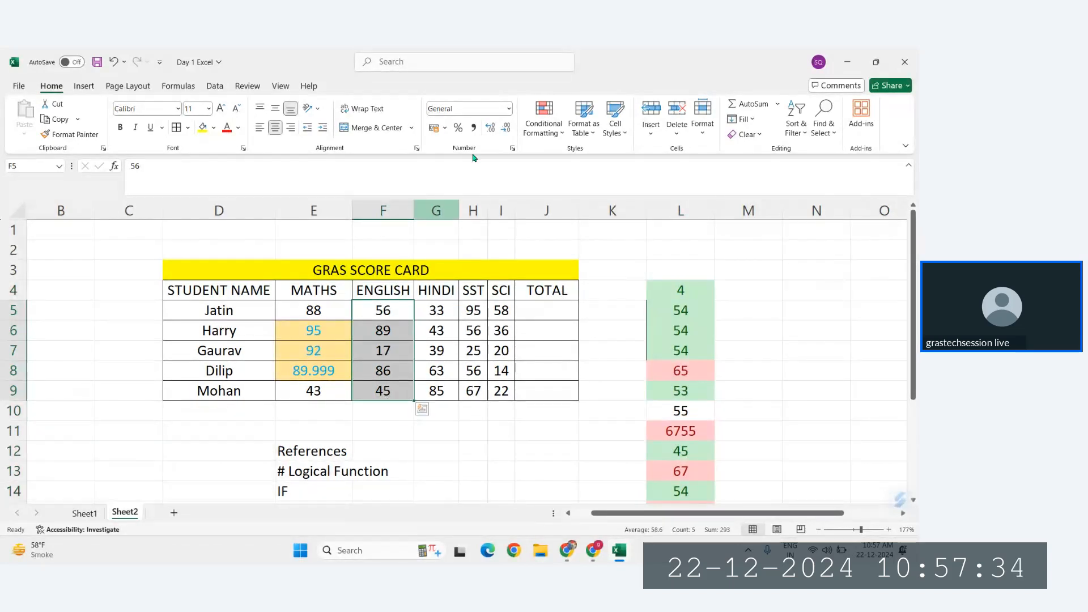
left_click(544, 119)
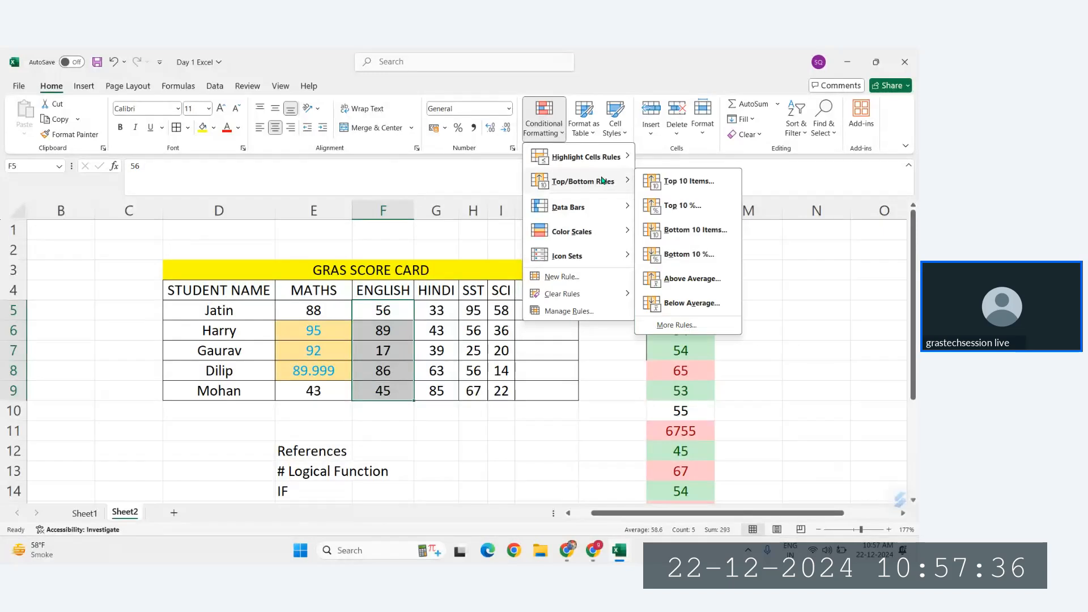
left_click(392, 349)
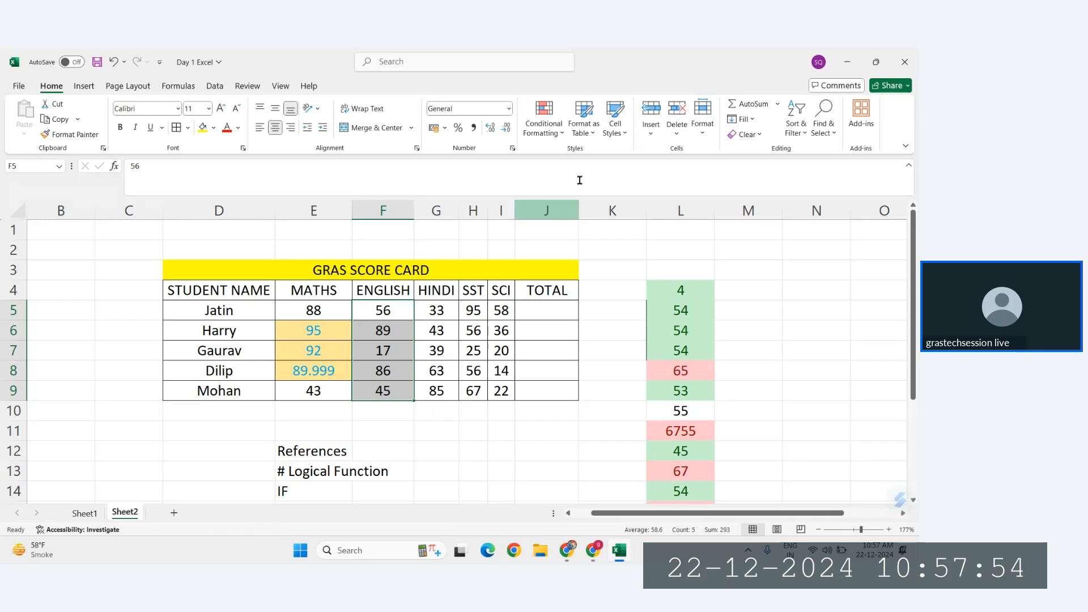
left_click(544, 120)
mouse_move(566, 180)
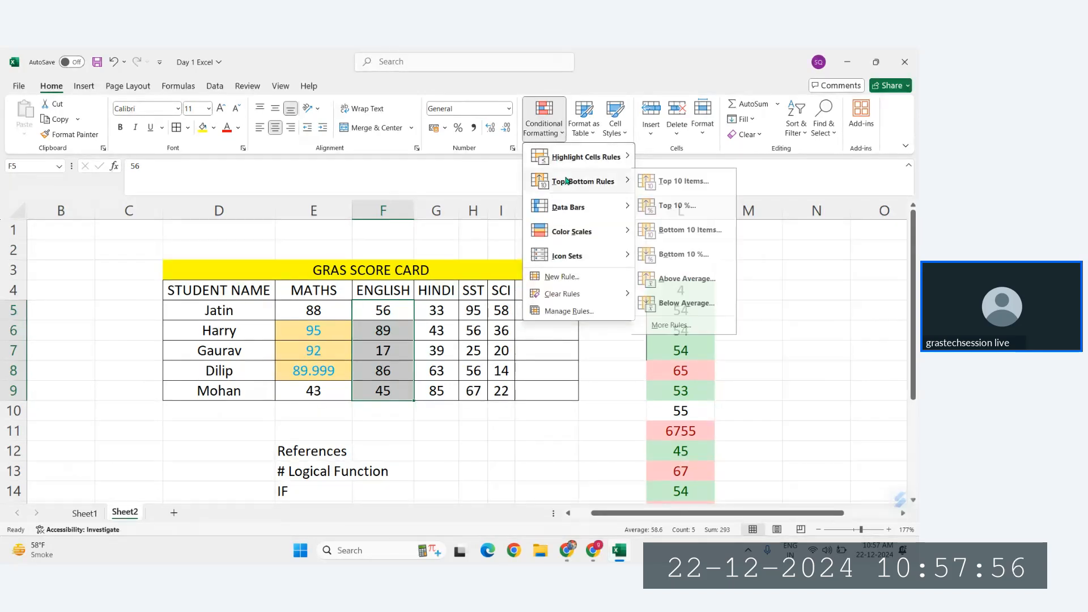
left_click(690, 286)
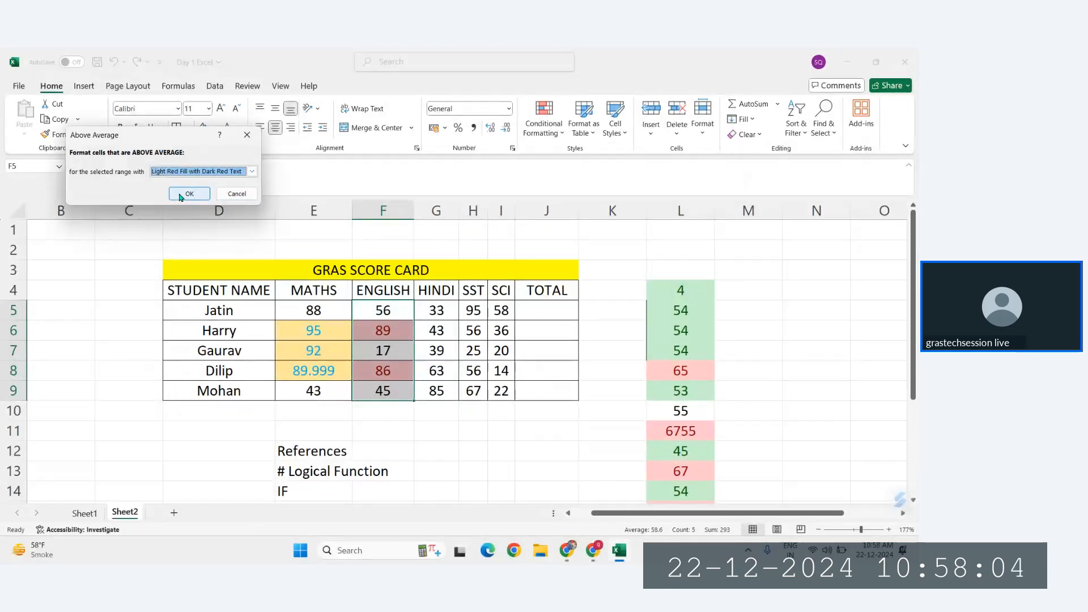
left_click(188, 194)
Step: Add a Below Average conditional formatting rule to F5:F9 with Green Fill with Dark Green Text
left_click(544, 122)
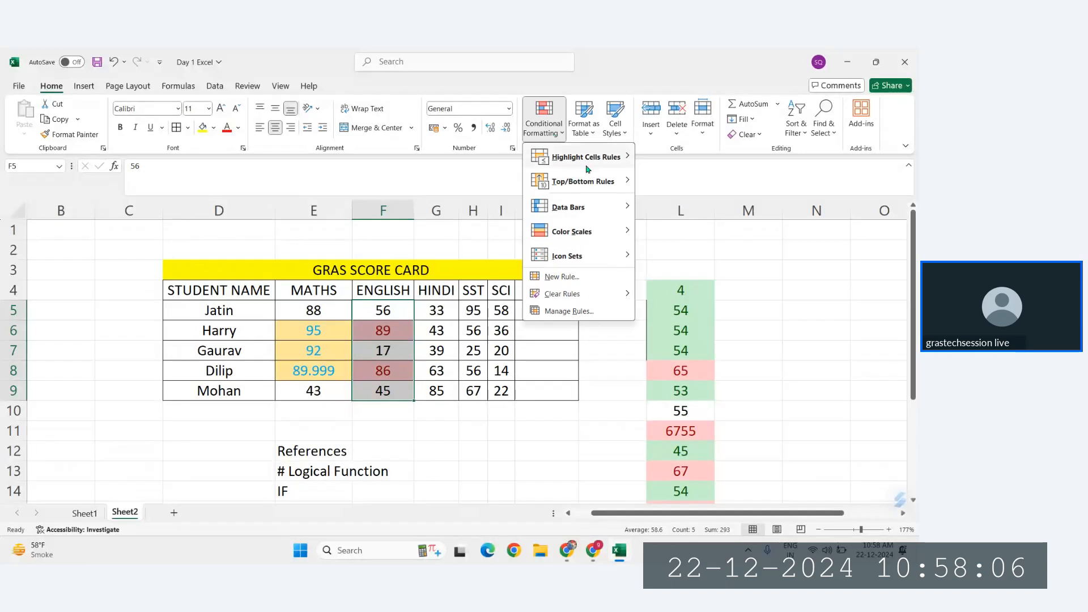
mouse_move(583, 181)
left_click(682, 303)
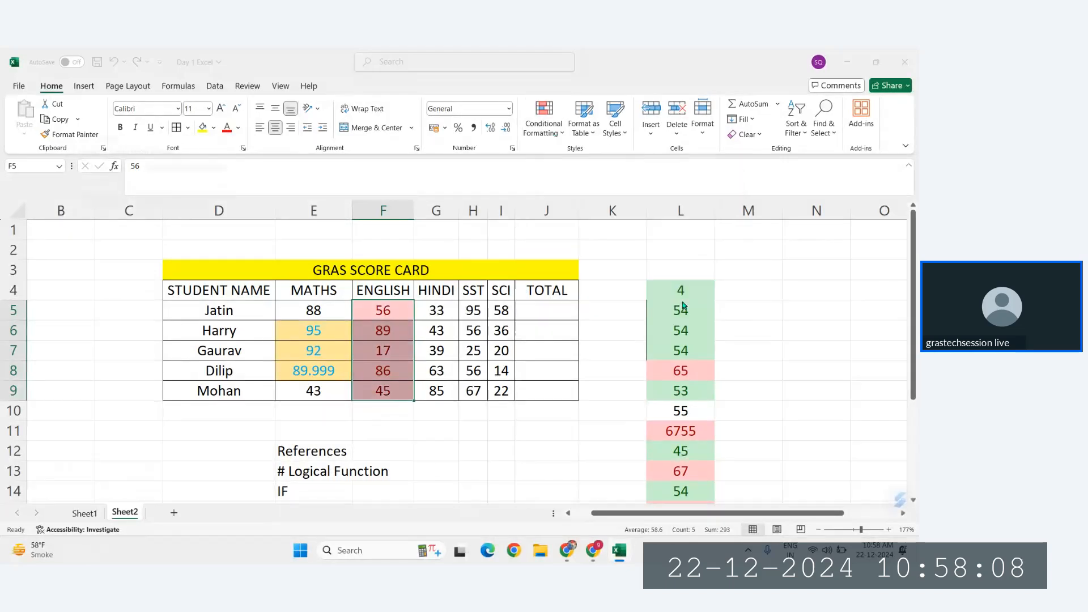
left_click(252, 173)
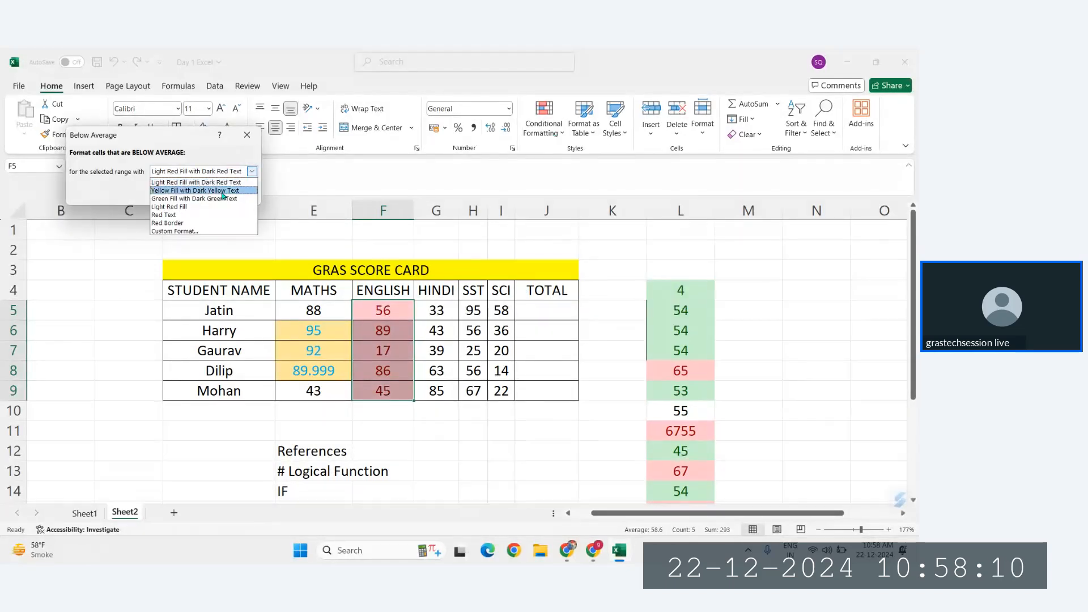
left_click(176, 216)
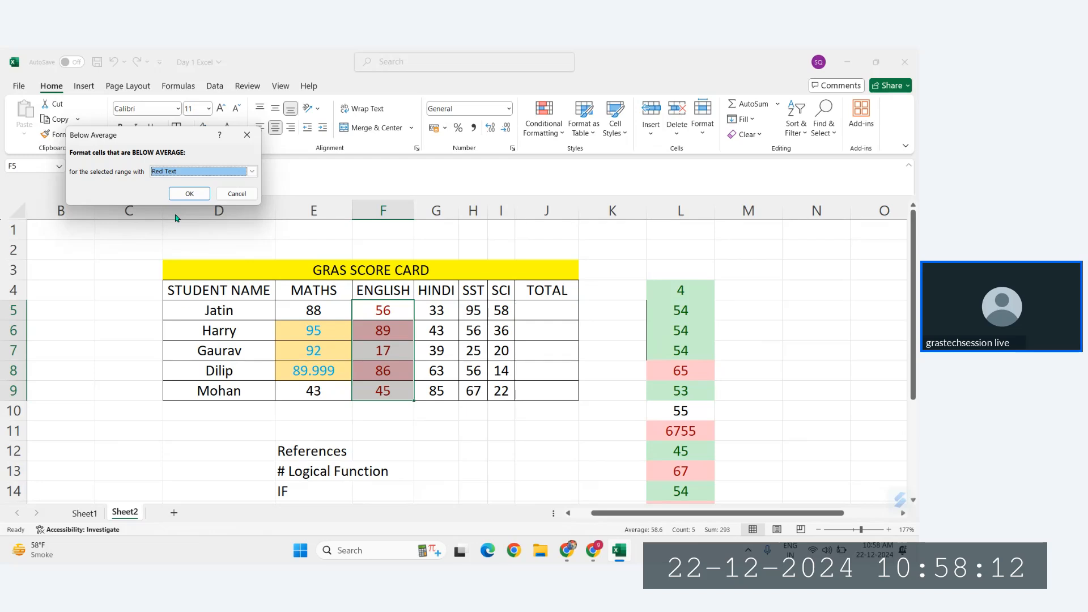
left_click(253, 173)
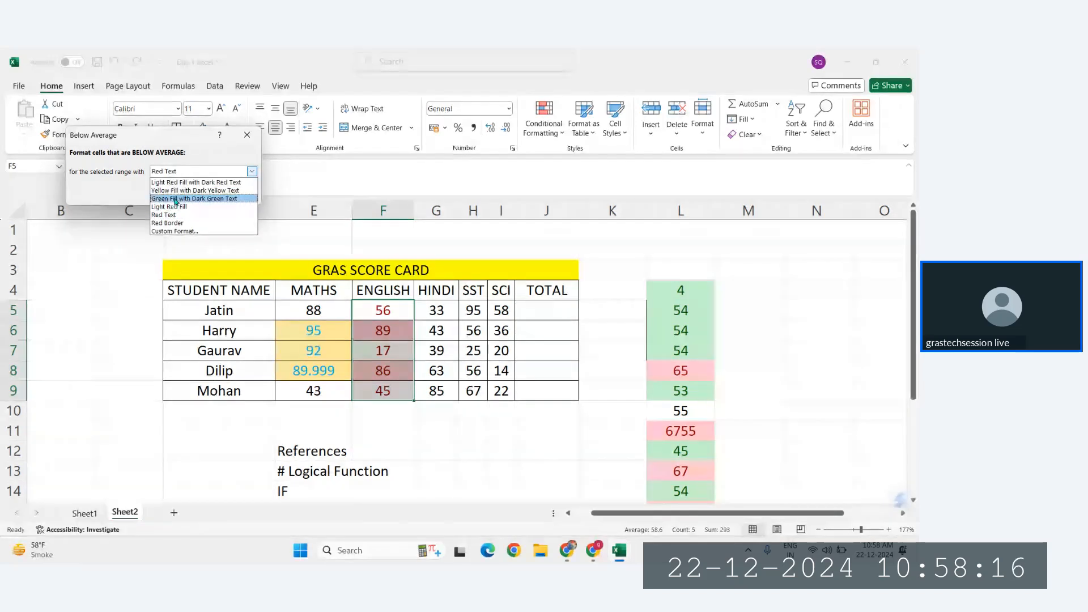
left_click(193, 198)
left_click(192, 196)
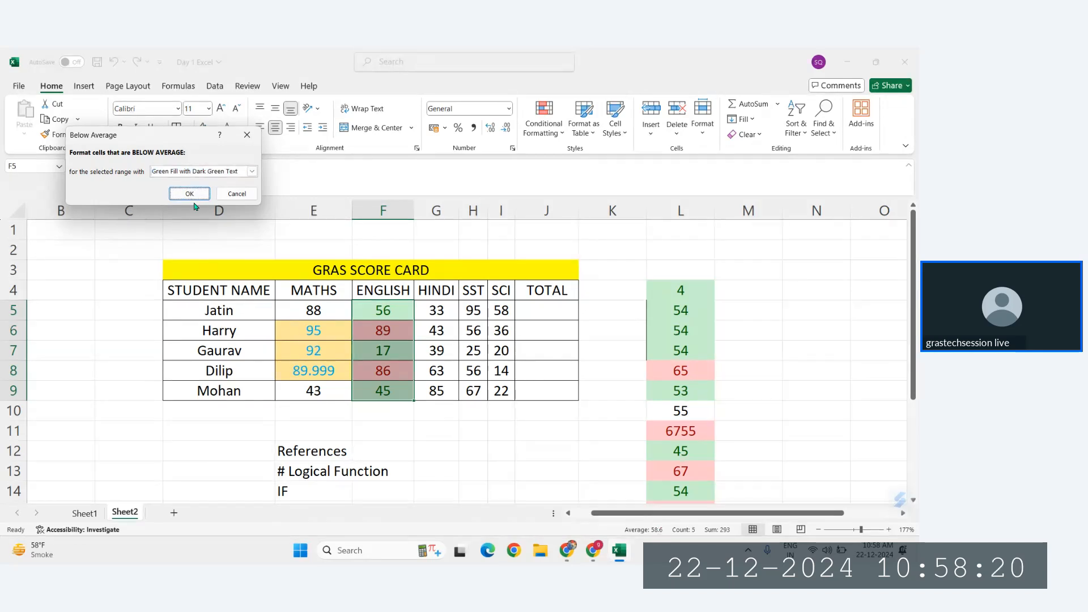
left_click(192, 196)
left_click(459, 367)
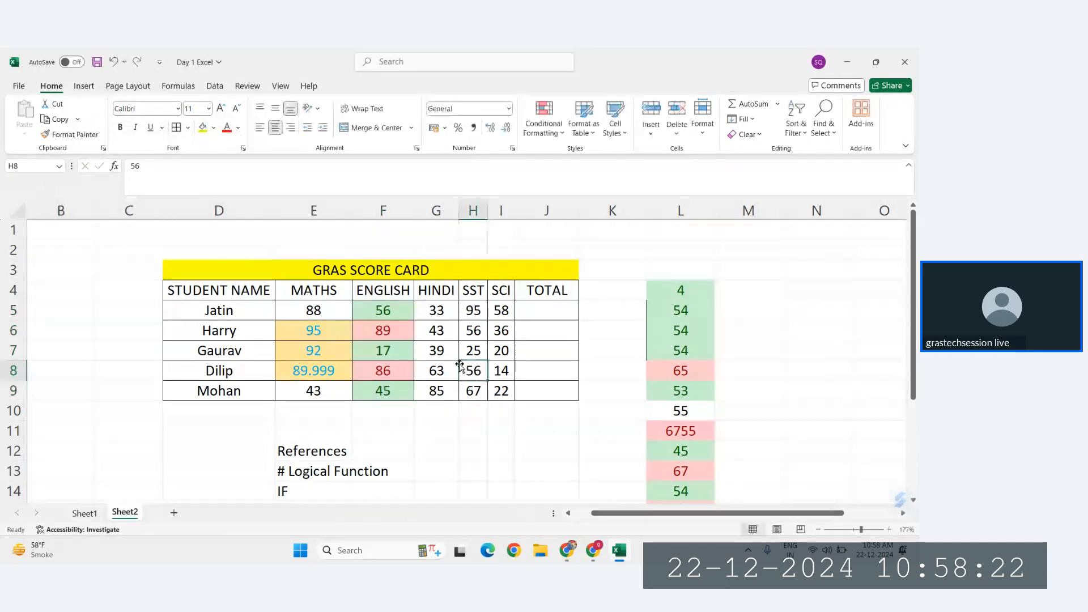
Step: Set the English score in F5 to 59 and check the average of F5:F9 against the highlighting
left_click(404, 315)
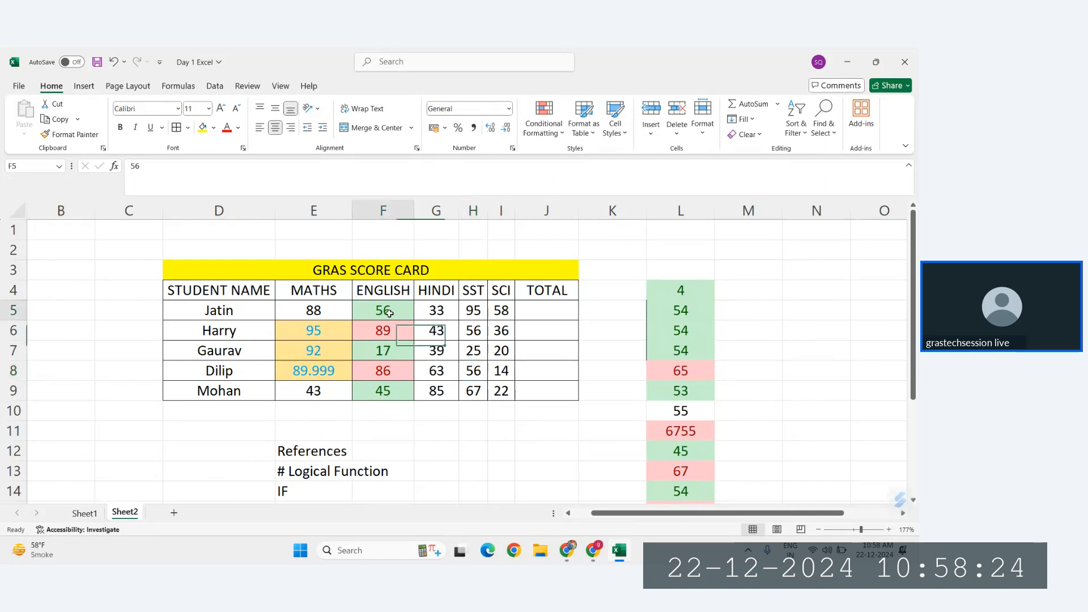
type("59")
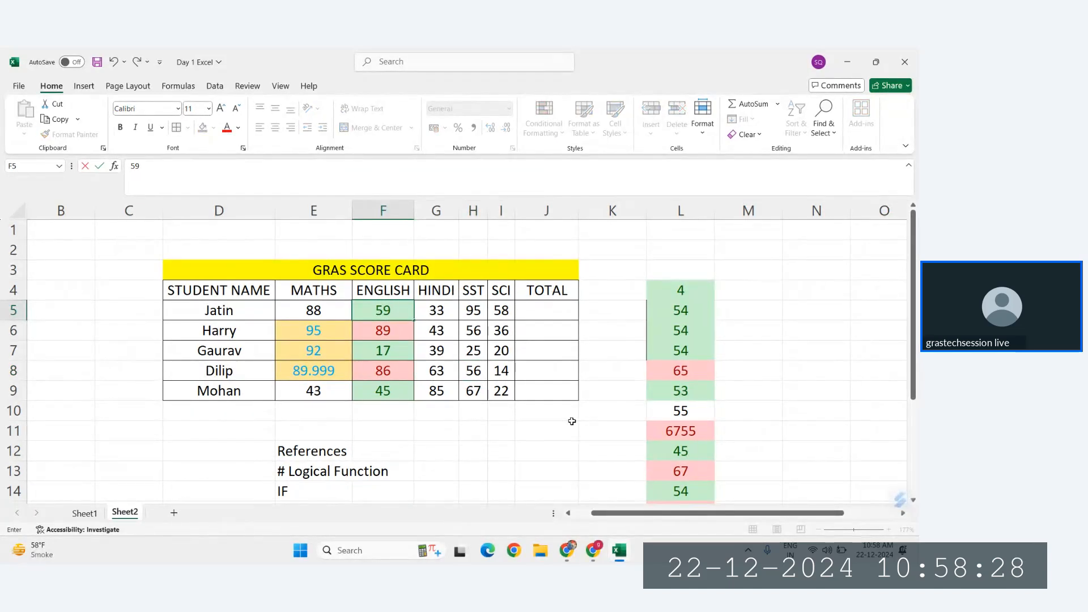
key("Return")
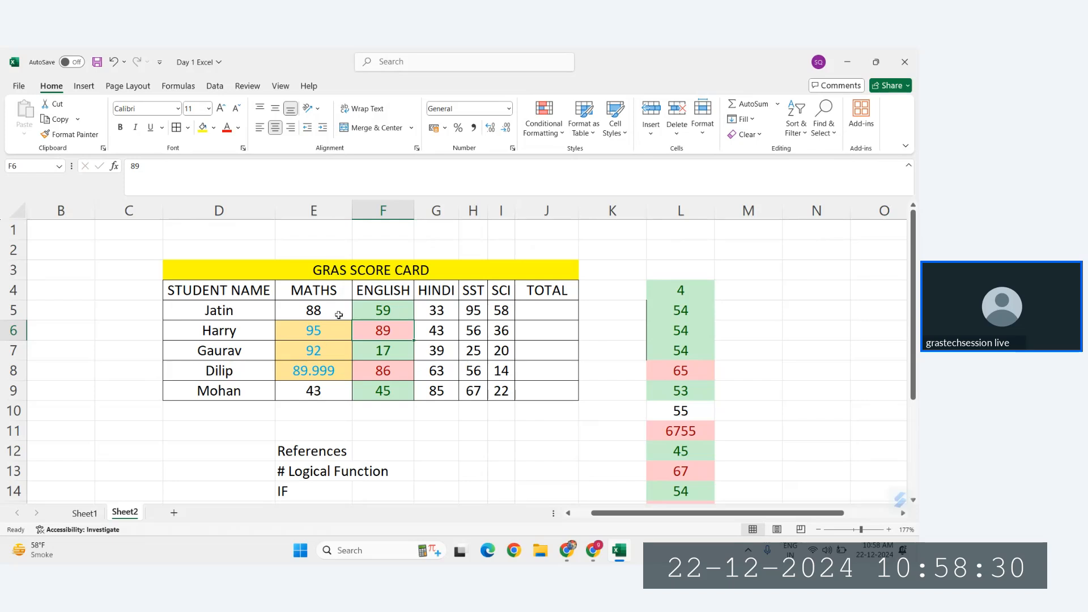
left_click(394, 312)
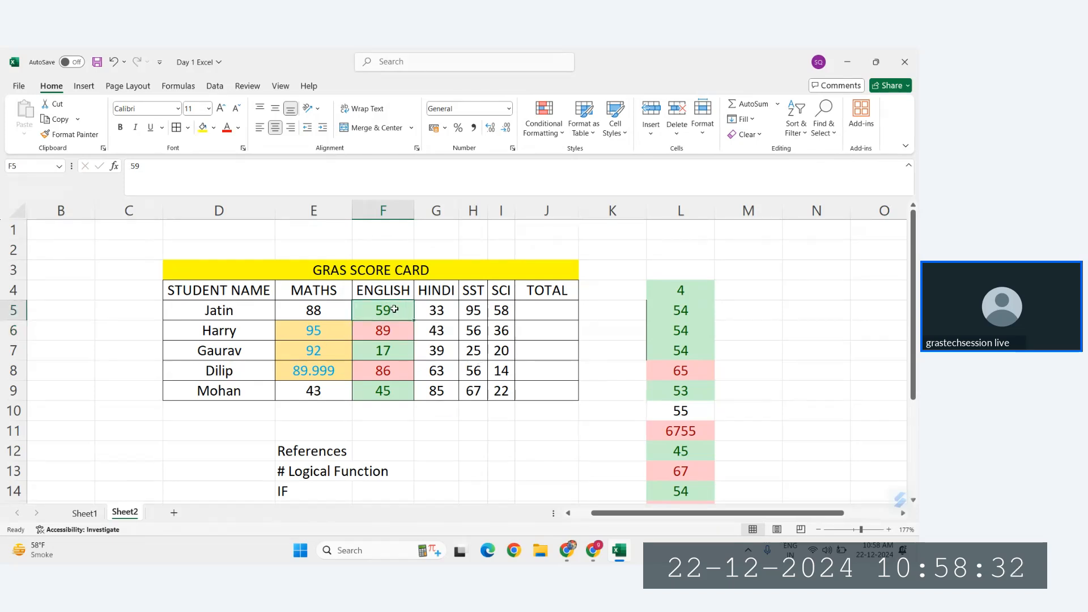
left_click_drag(394, 309, 401, 395)
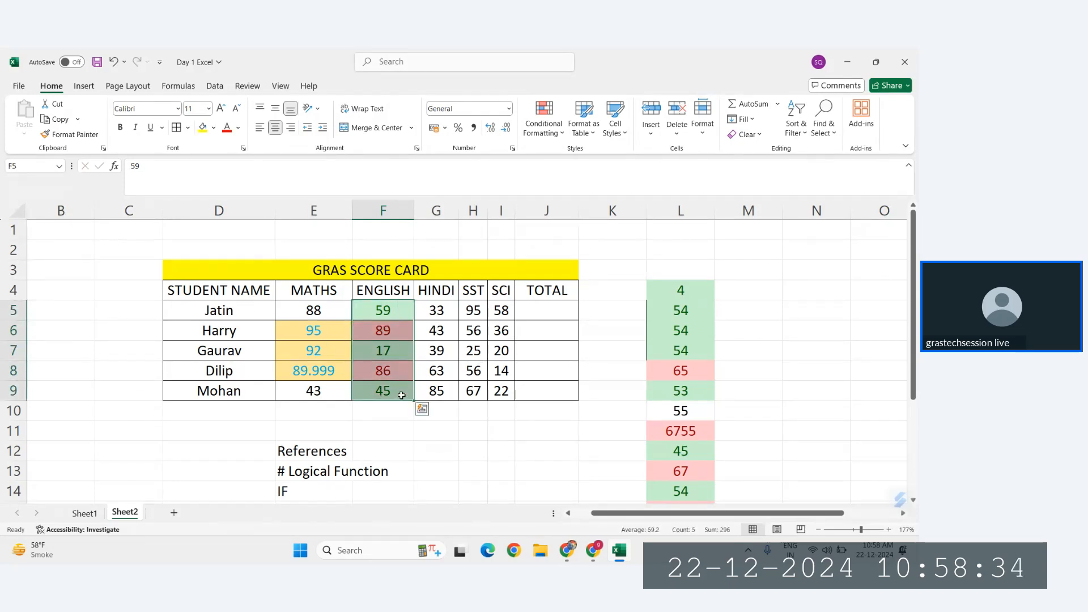
key("ctrl+z")
left_click_drag(386, 315, 396, 389)
left_click(391, 315)
type("5")
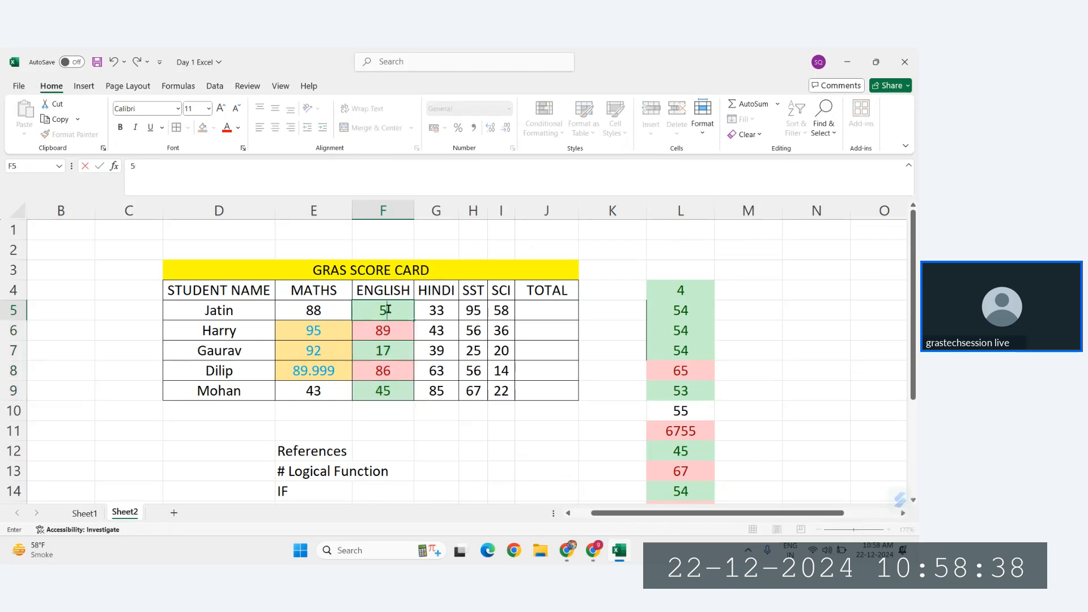
left_click(388, 309)
left_click_drag(388, 311, 398, 394)
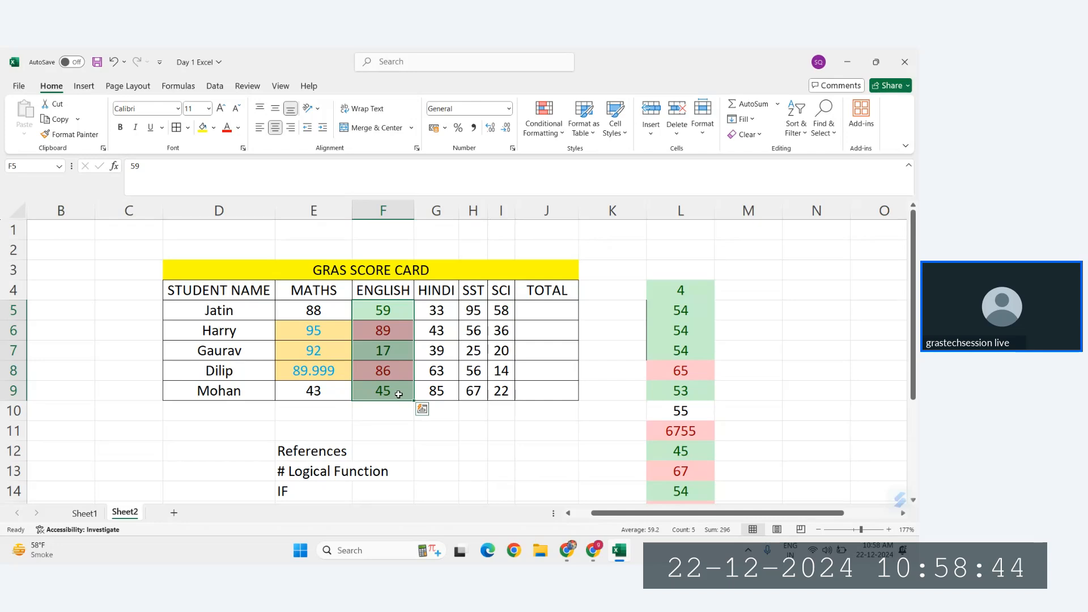
Step: Change the English score in F5 to 89 and recheck the average of F5:F9
left_click(398, 310)
left_click(399, 310)
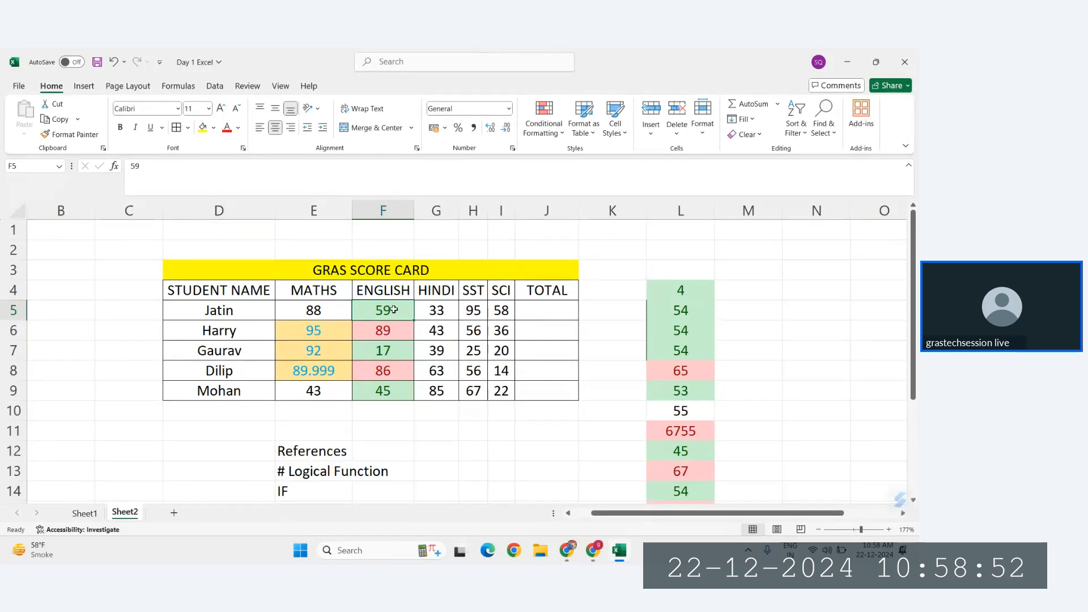
type("89")
key("Return")
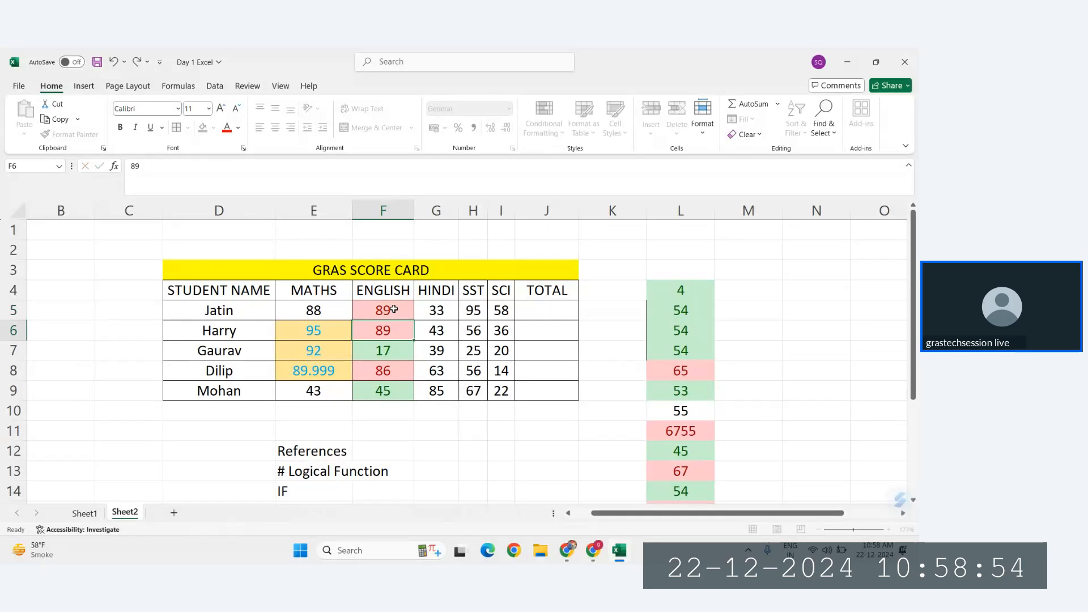
left_click_drag(396, 310, 399, 393)
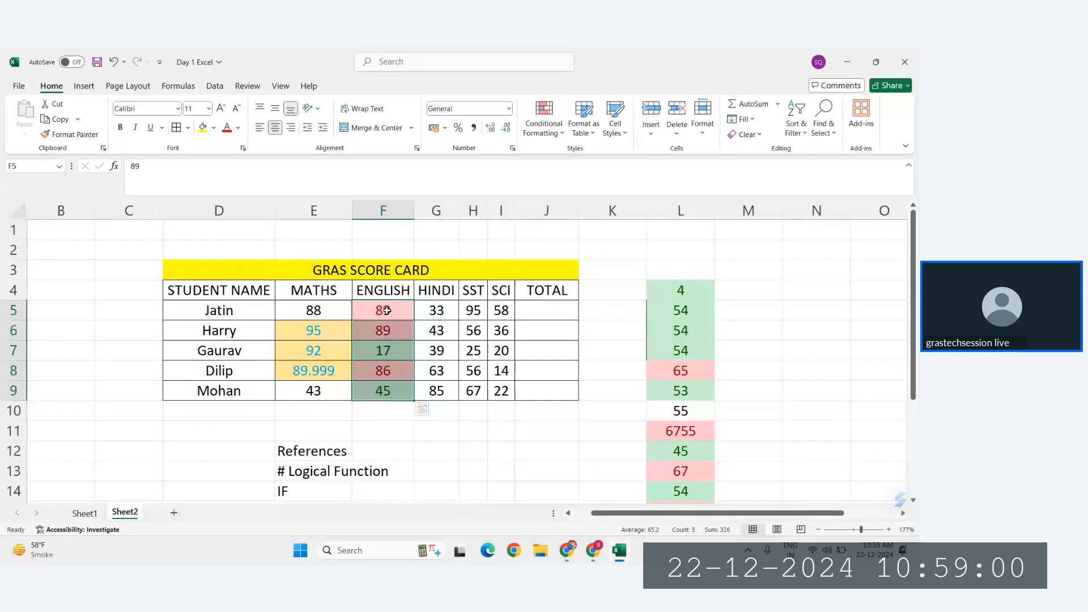
left_click_drag(435, 311, 436, 391)
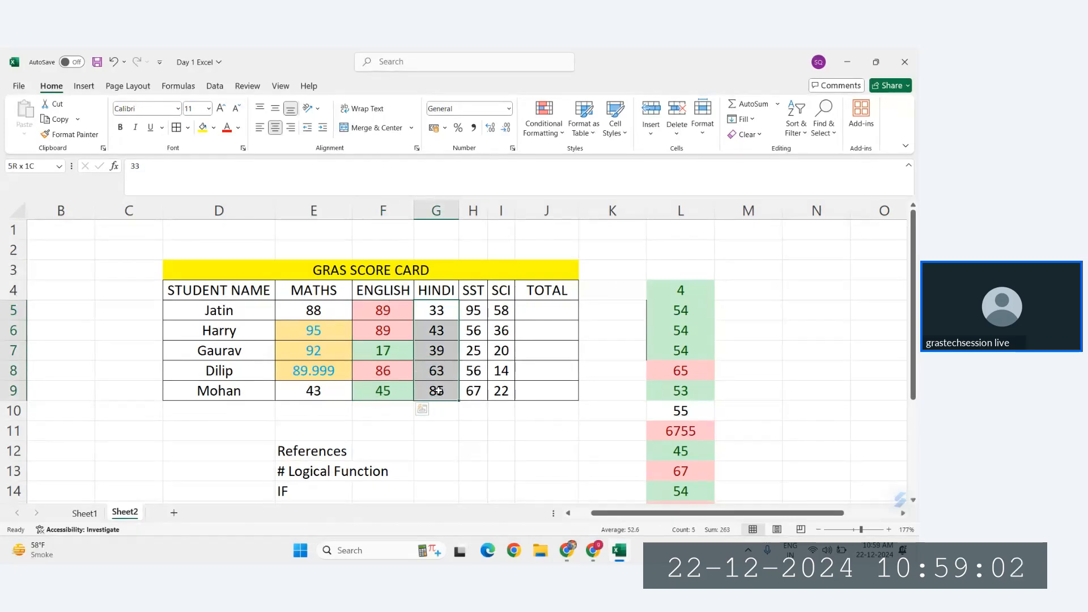
left_click(548, 135)
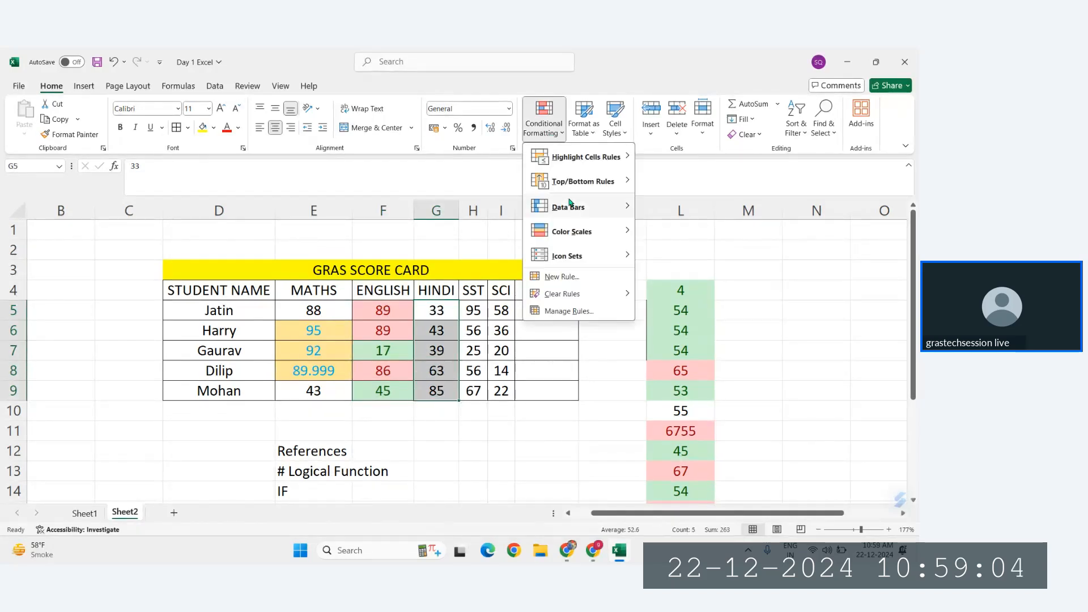
mouse_move(568, 208)
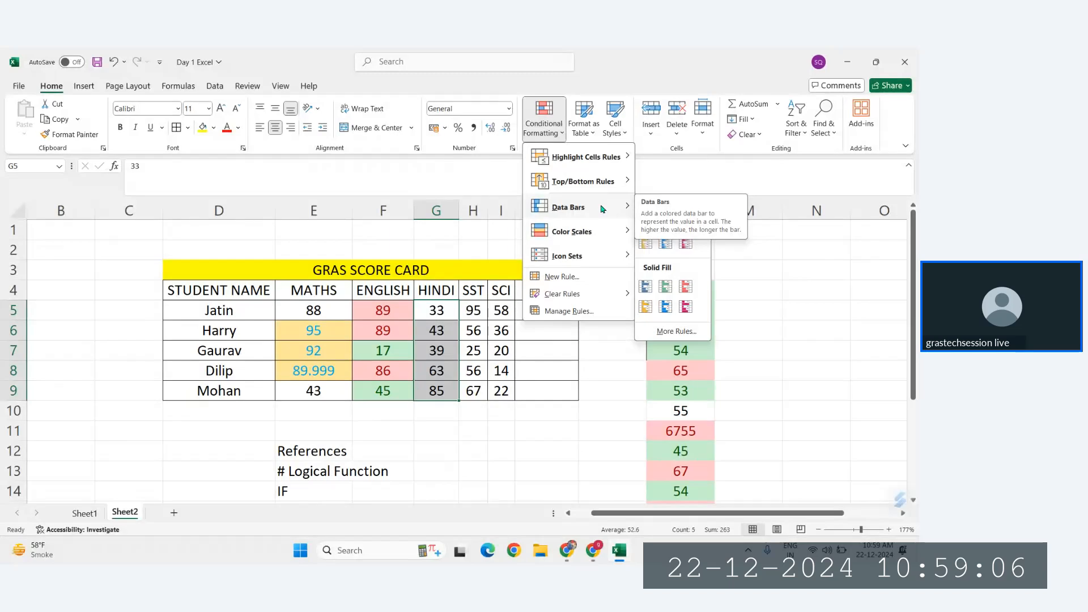
left_click(445, 314)
Step: Widen the HINDI column G and apply light blue gradient data bars to the scores in G5:G9
left_click_drag(445, 312, 450, 392)
left_click_drag(459, 211, 499, 212)
left_click_drag(467, 309, 462, 393)
left_click(543, 124)
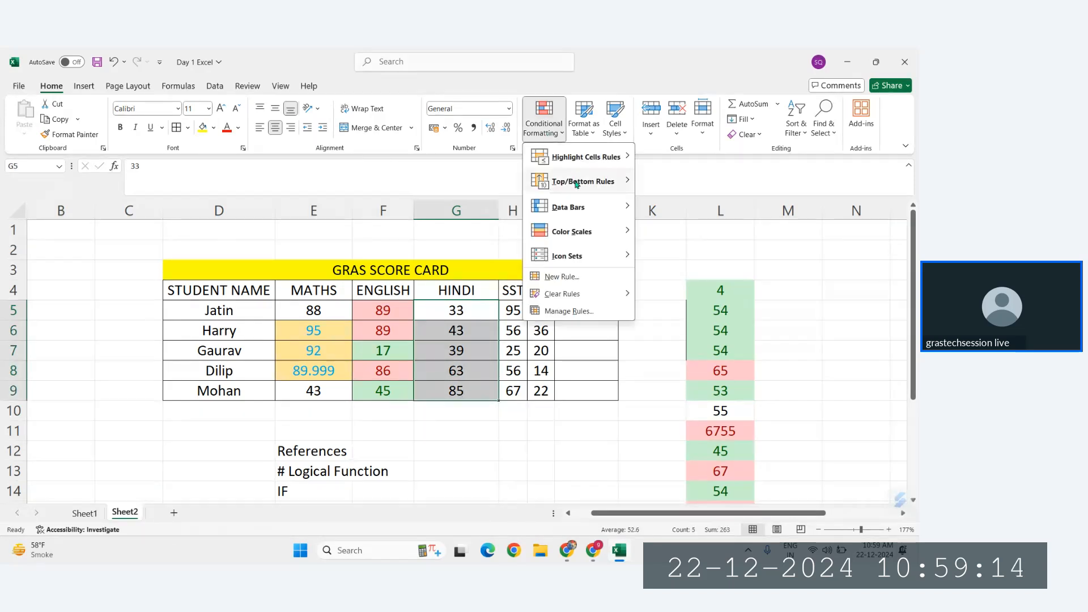
mouse_move(584, 207)
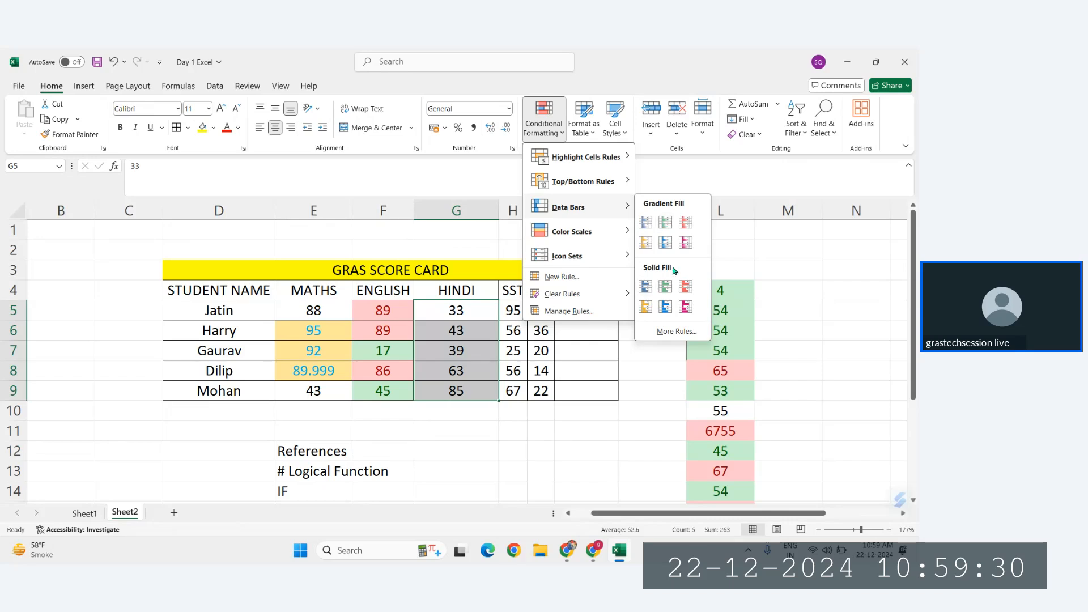
left_click(670, 247)
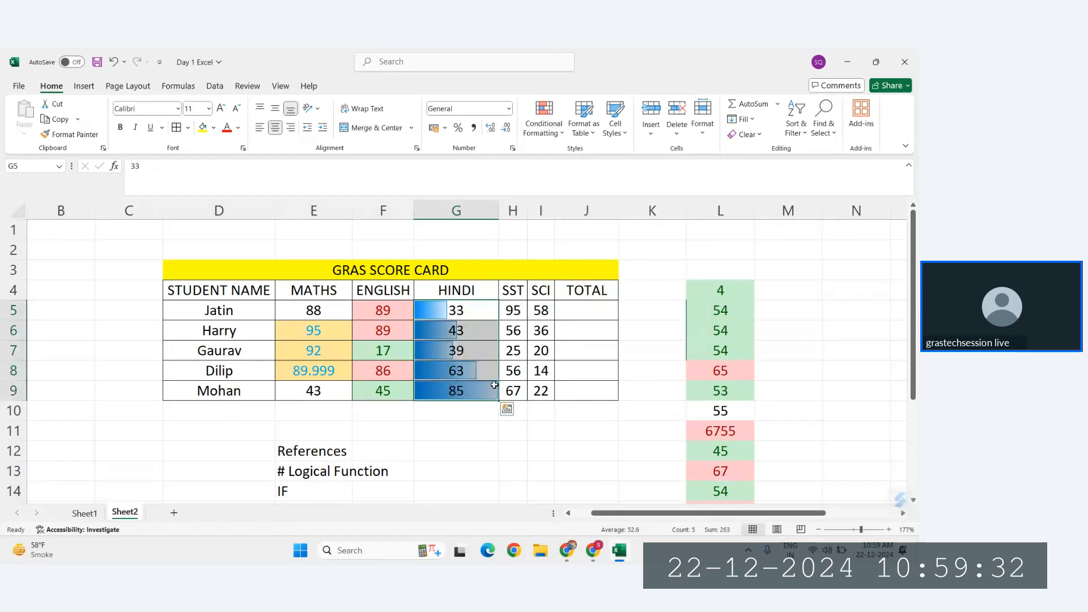
left_click(582, 374)
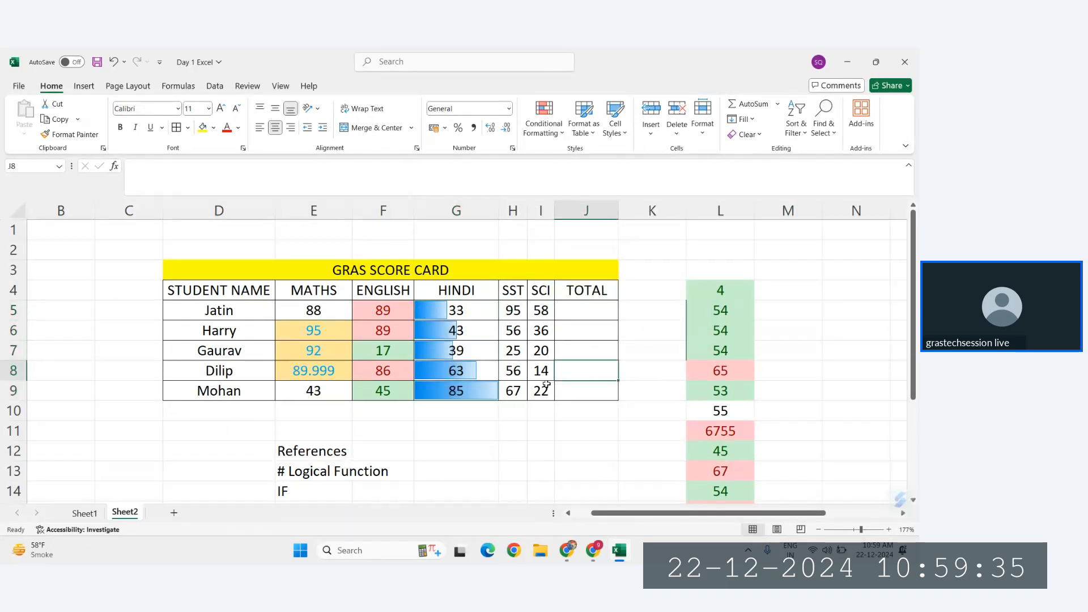
left_click(466, 310)
left_click_drag(466, 314, 467, 390)
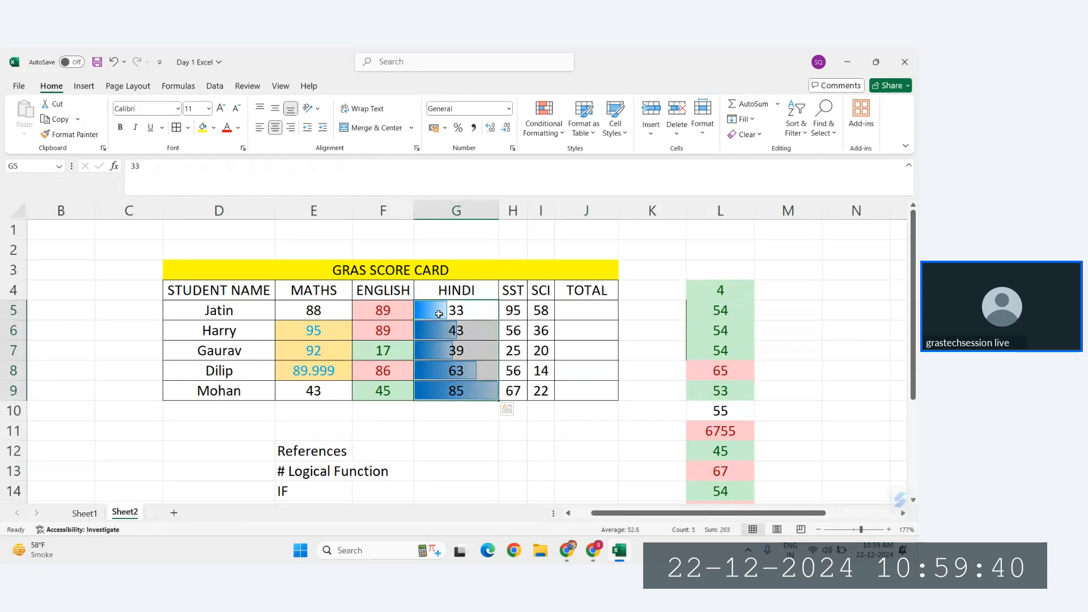
Step: Widen the SST column H and add a solid-fill data bar rule with Show Bar Only to H5:H9
left_click(511, 309)
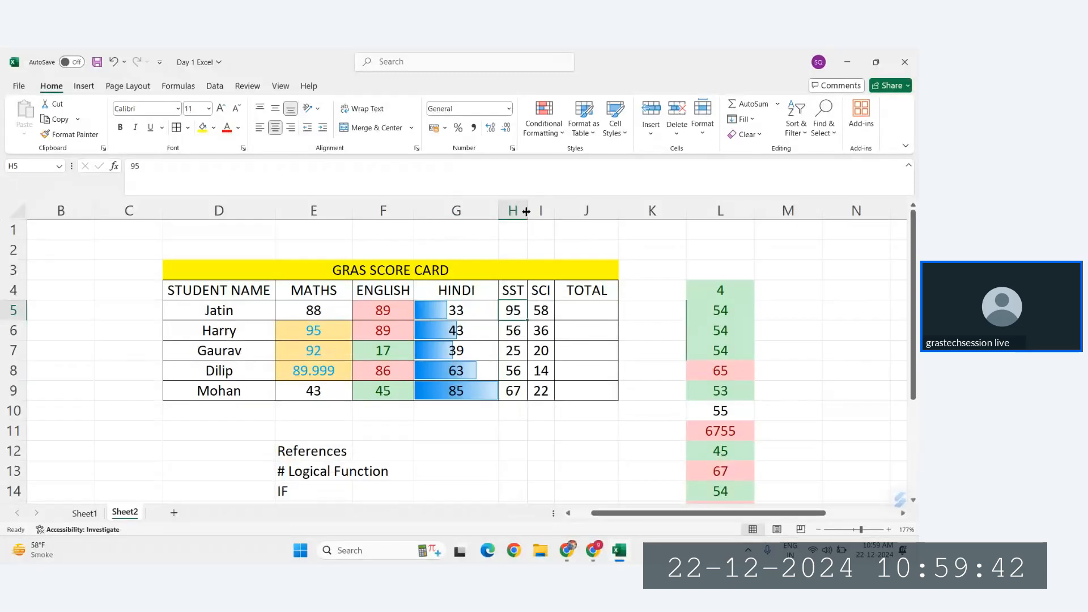
left_click_drag(526, 211, 568, 211)
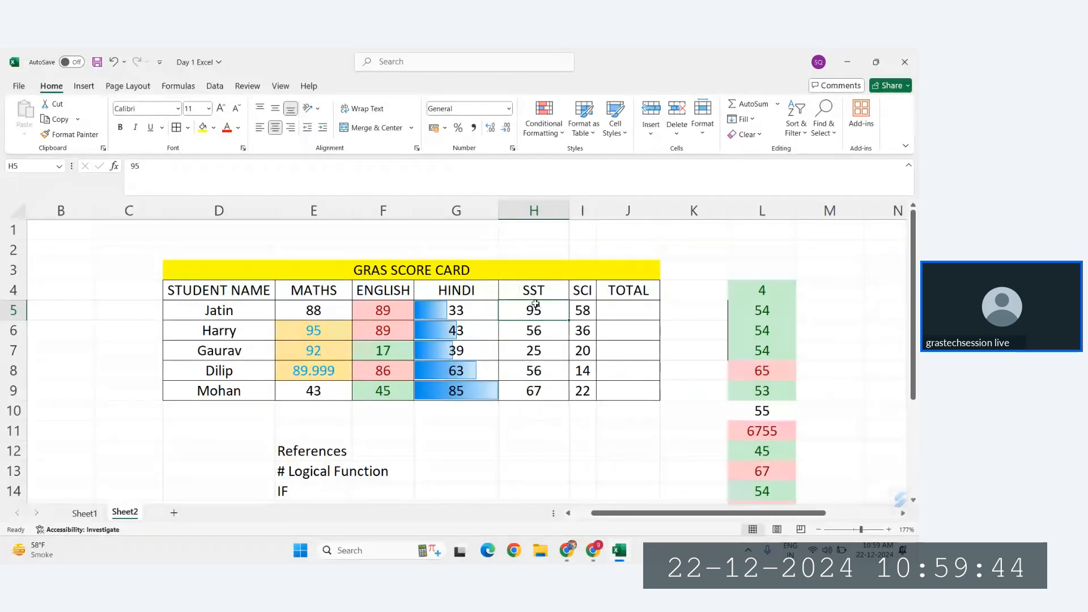
left_click_drag(535, 303, 548, 391)
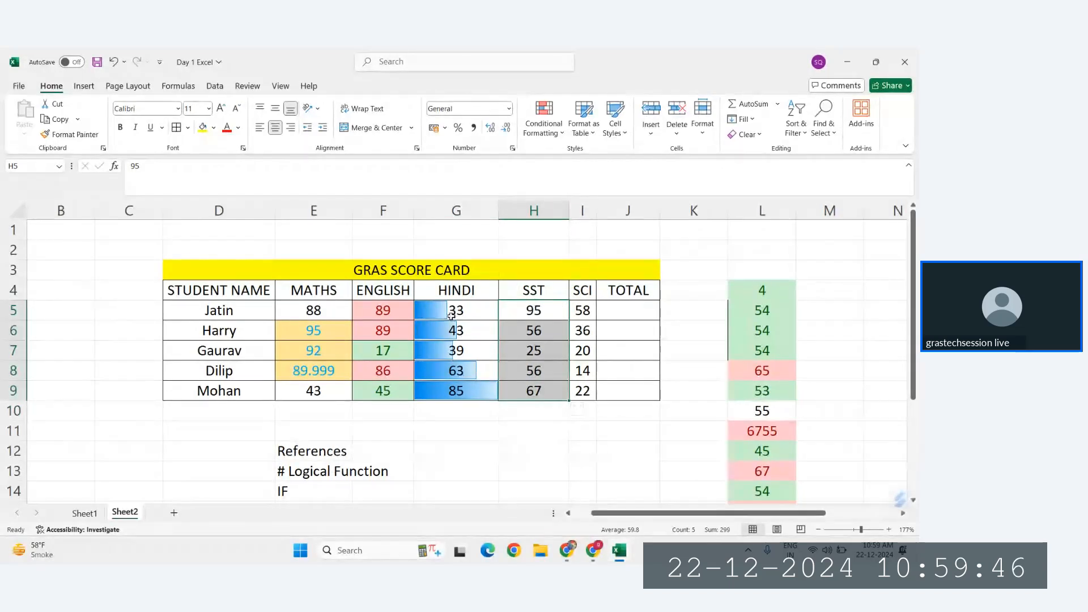
left_click(545, 128)
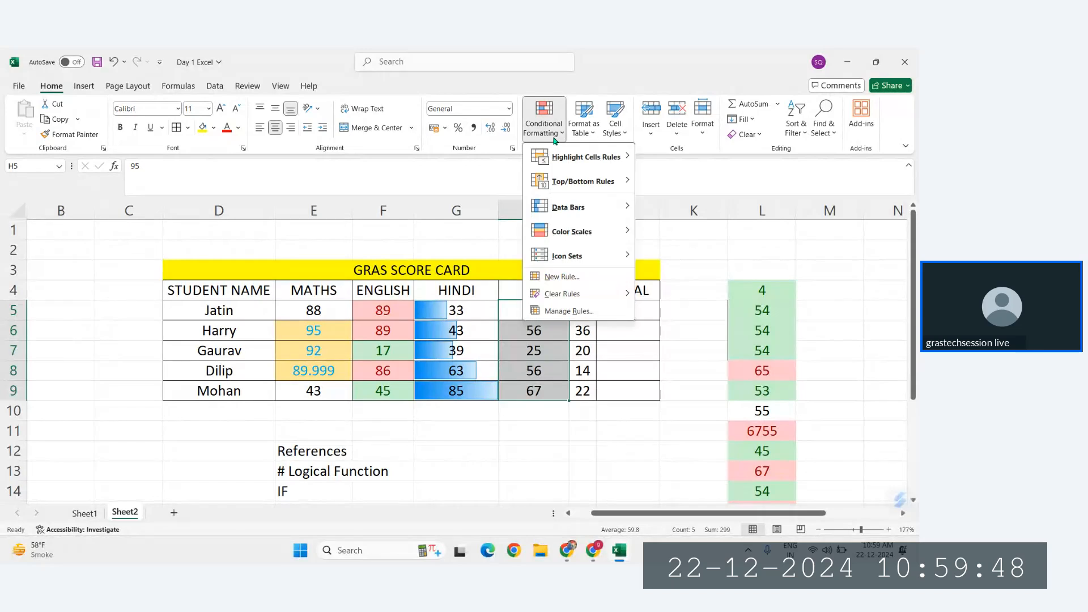
mouse_move(578, 214)
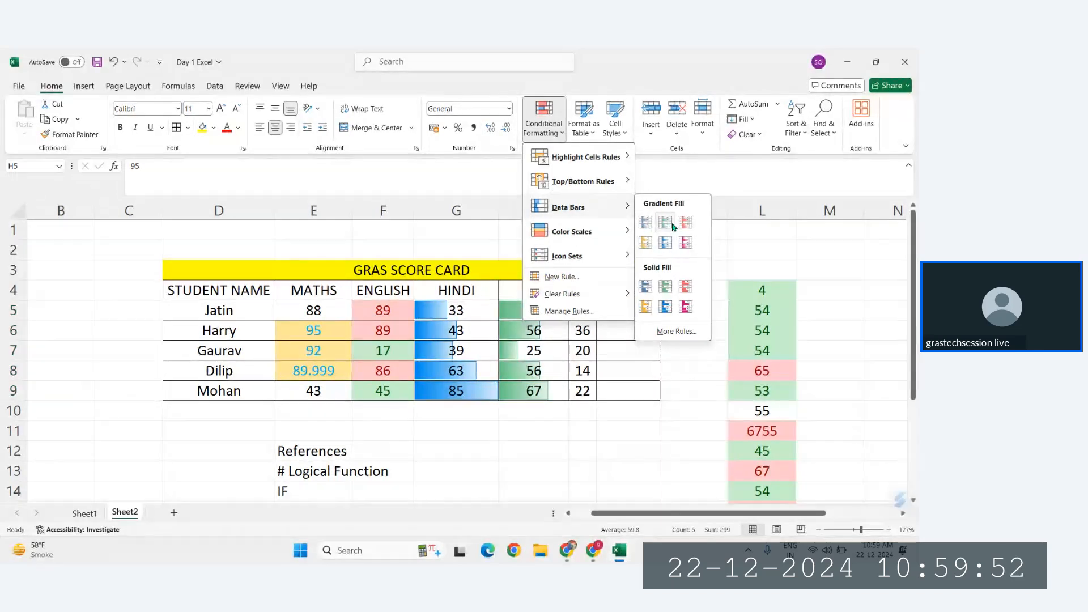
left_click(675, 332)
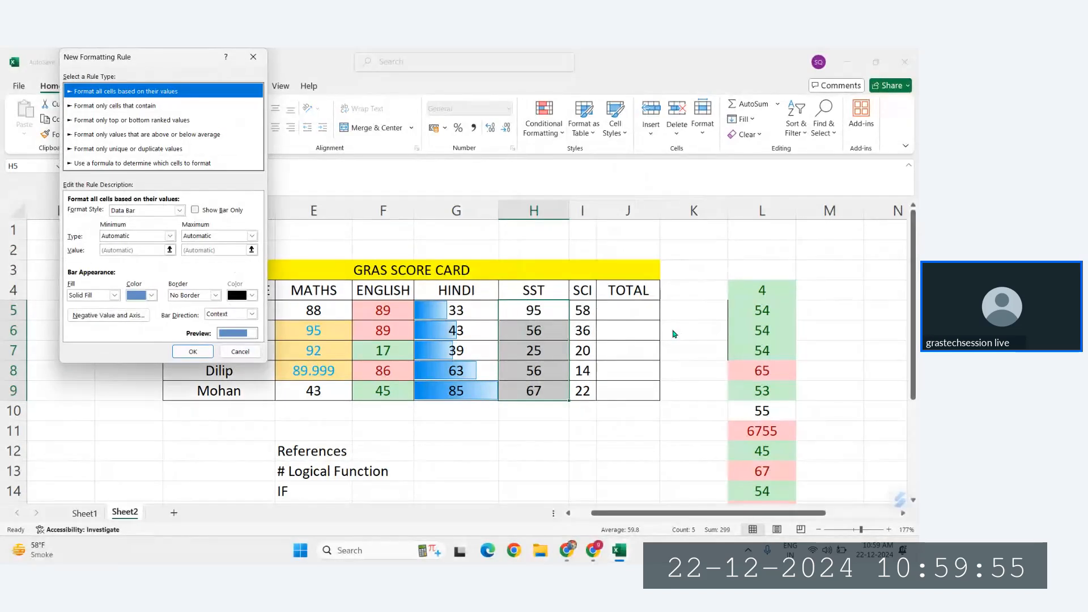
left_click(196, 210)
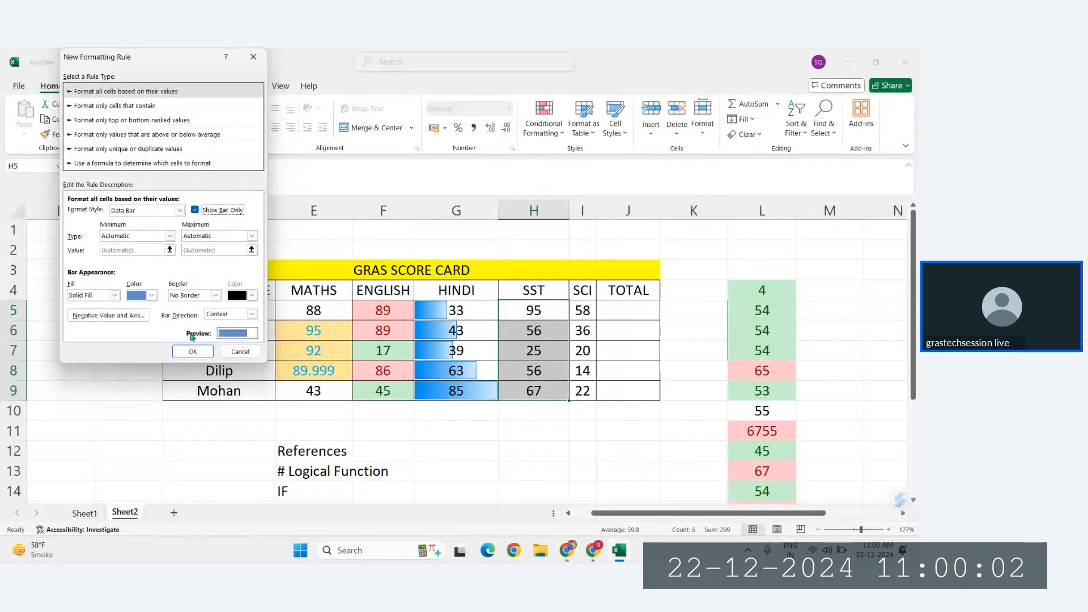
left_click(192, 351)
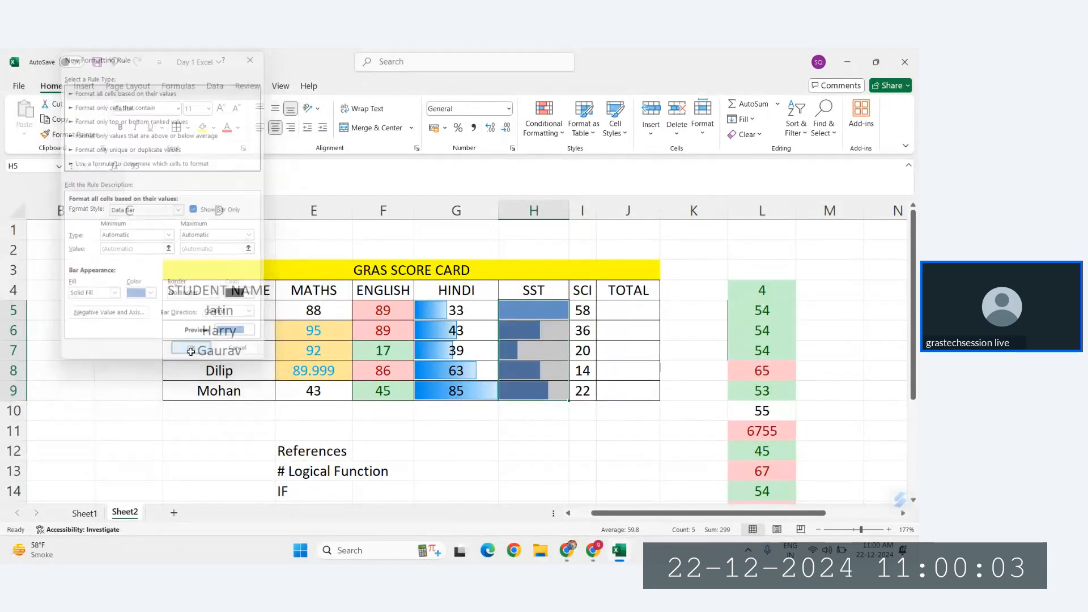
Step: Widen the SCI column I and apply the Green - Yellow - Red Color Scale to the scores in I5:I9
left_click(577, 331)
left_click_drag(594, 210, 637, 210)
left_click_drag(606, 310, 606, 392)
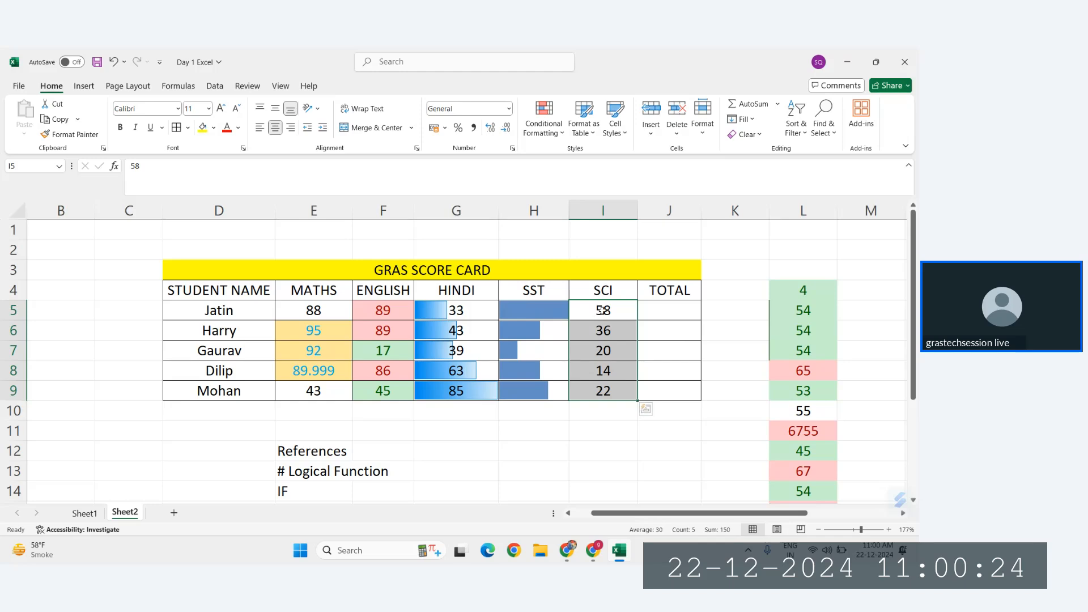
left_click_drag(602, 311, 604, 391)
left_click(545, 123)
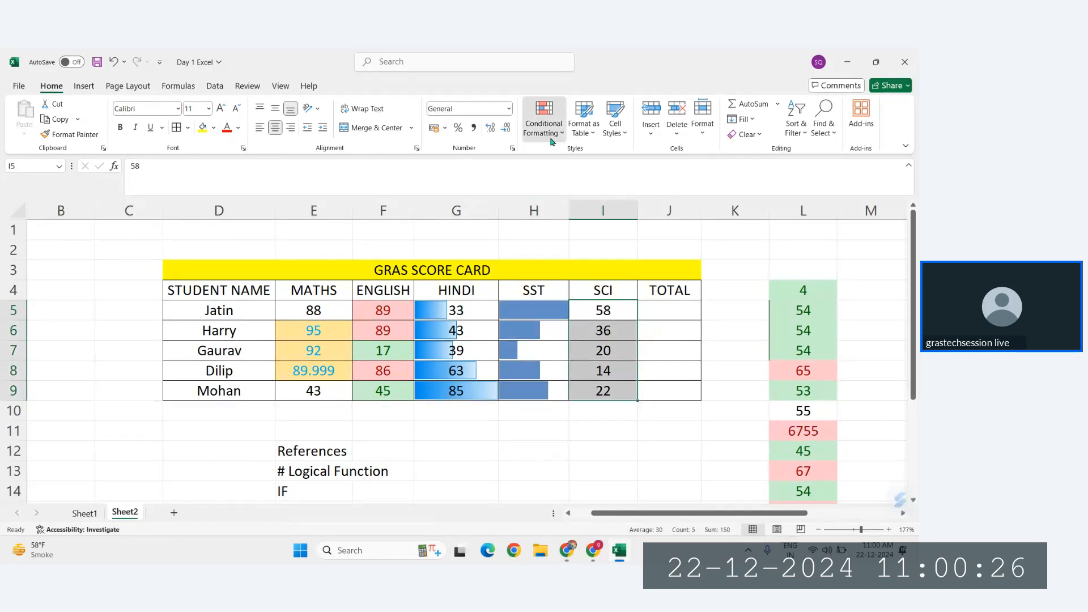
mouse_move(574, 211)
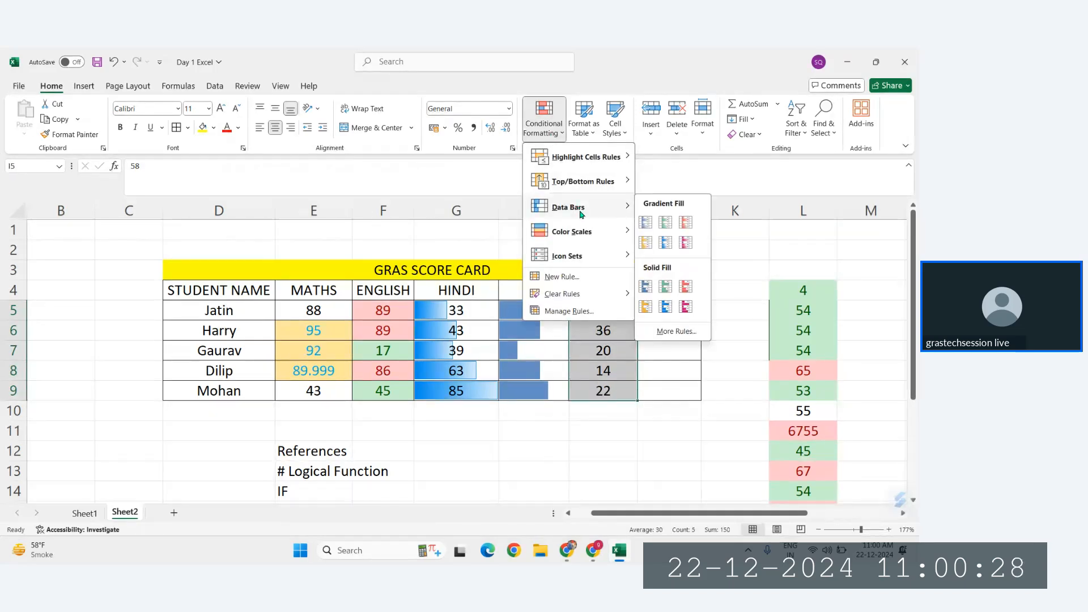
mouse_move(580, 234)
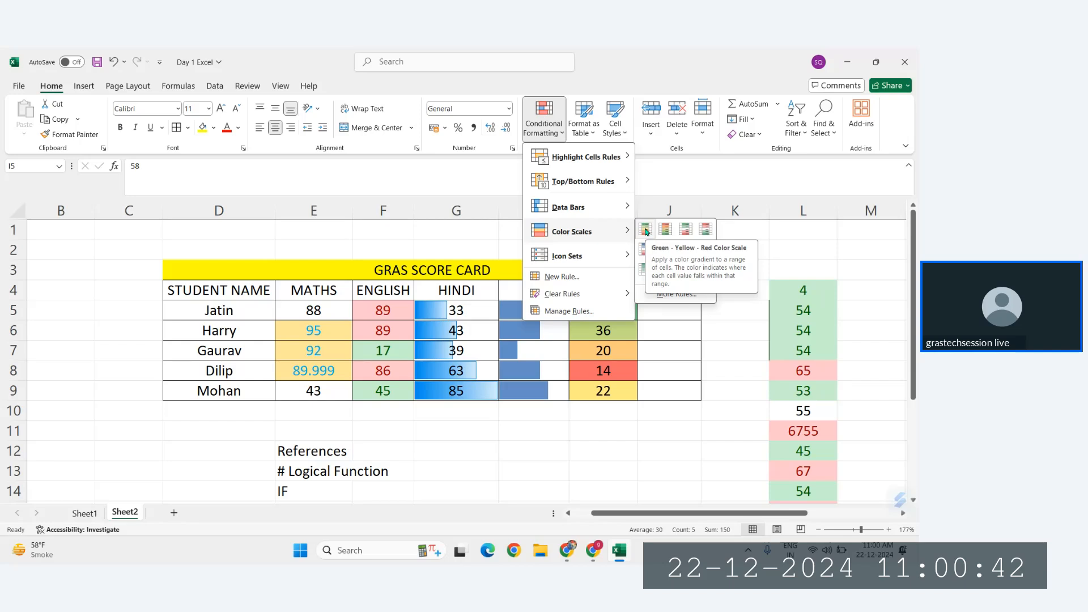
left_click(646, 232)
left_click(621, 315)
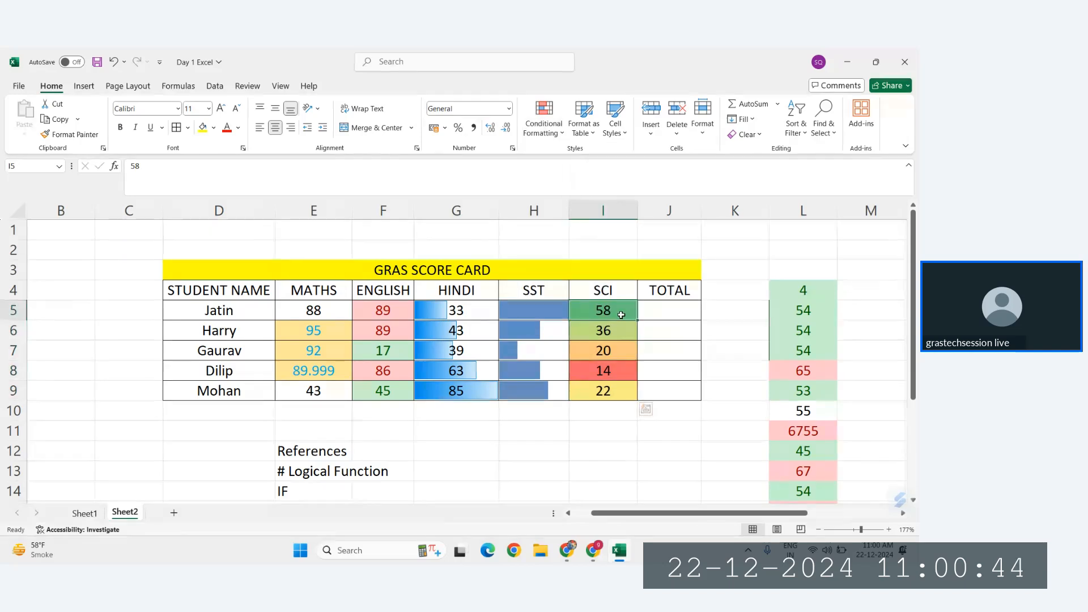
left_click(614, 371)
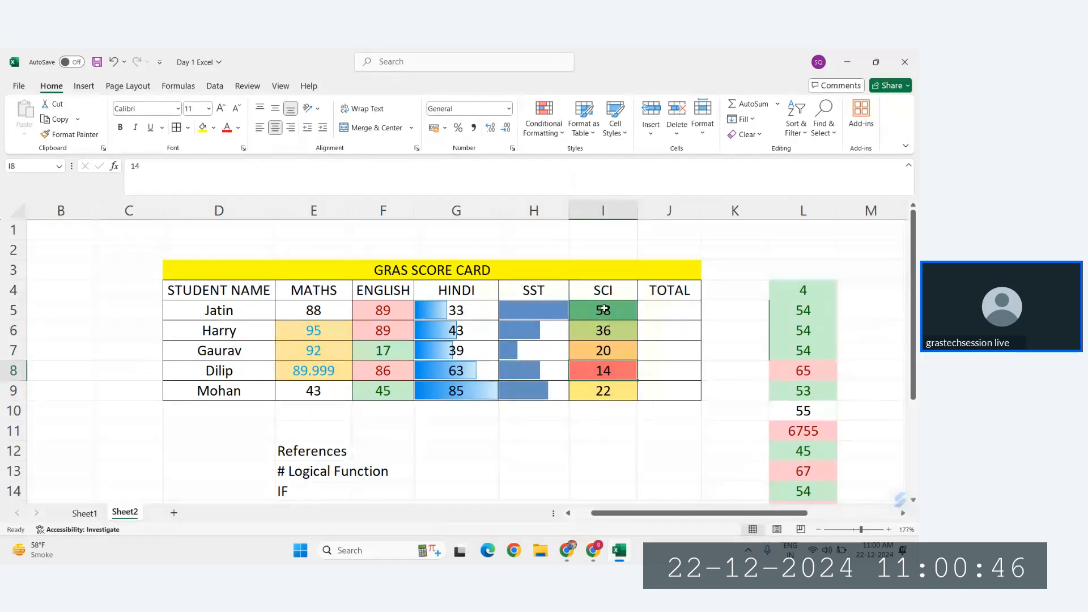
left_click_drag(607, 312, 607, 333)
left_click(608, 351)
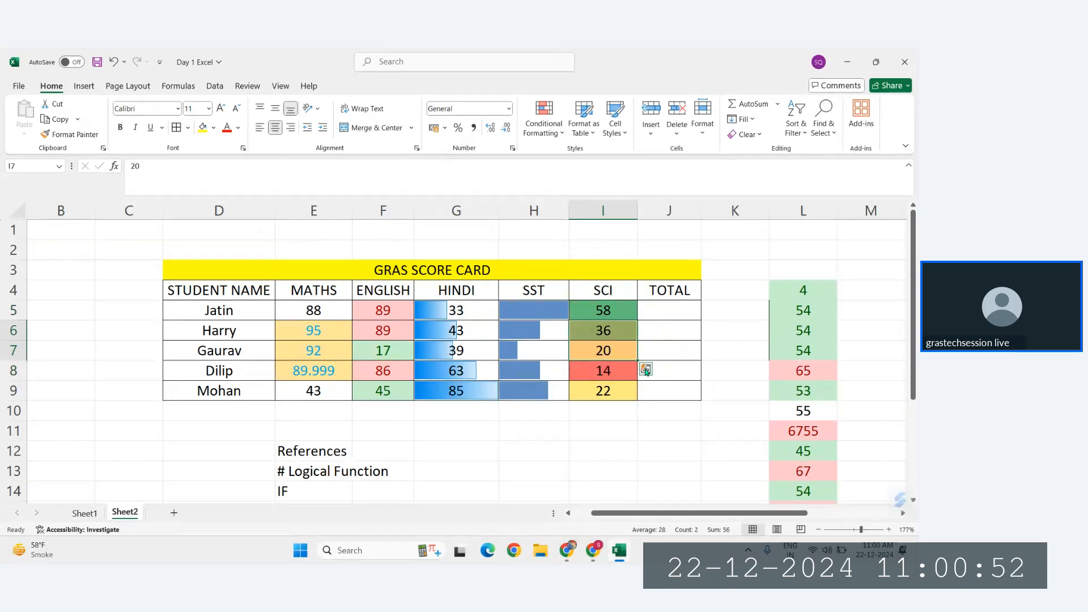
Step: Calculate the first student's total in J5 with =SUM(E5:I5) and fill the formula down to J9
left_click(673, 309)
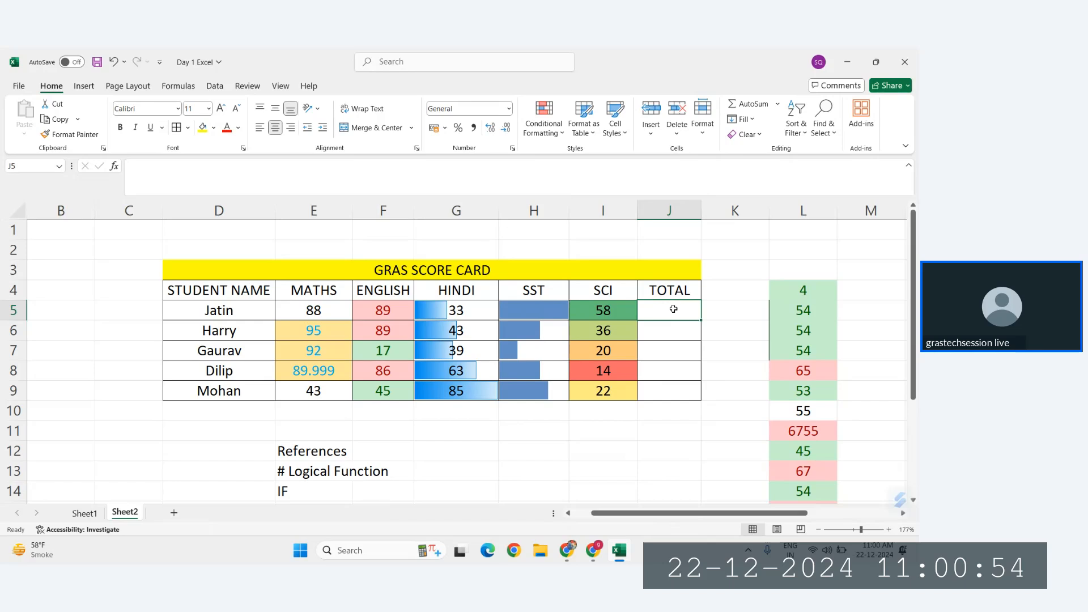
type("=sum")
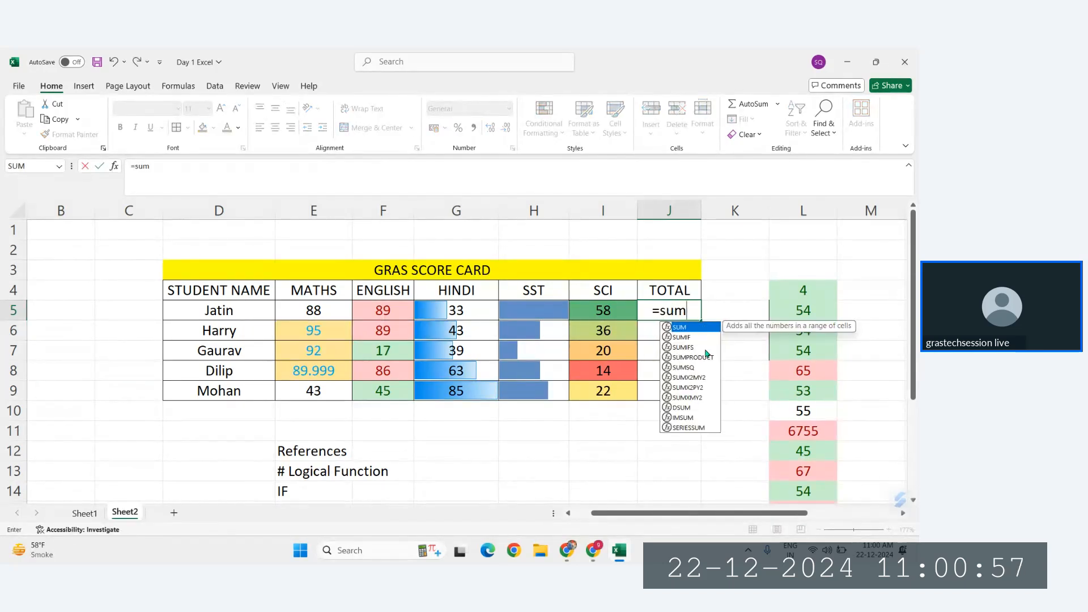
double_click(693, 333)
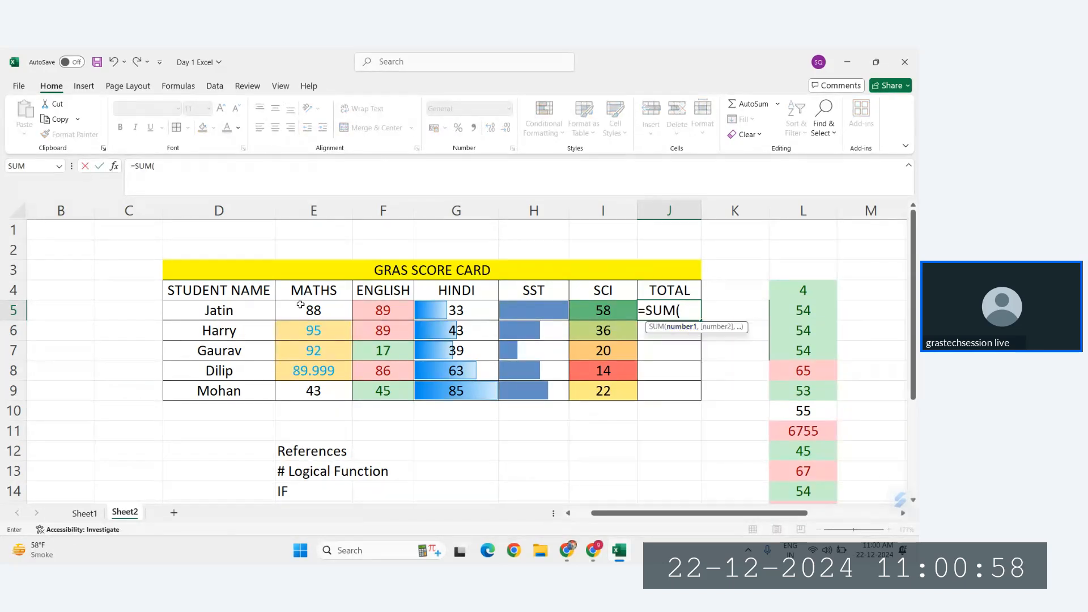
left_click_drag(301, 314, 585, 310)
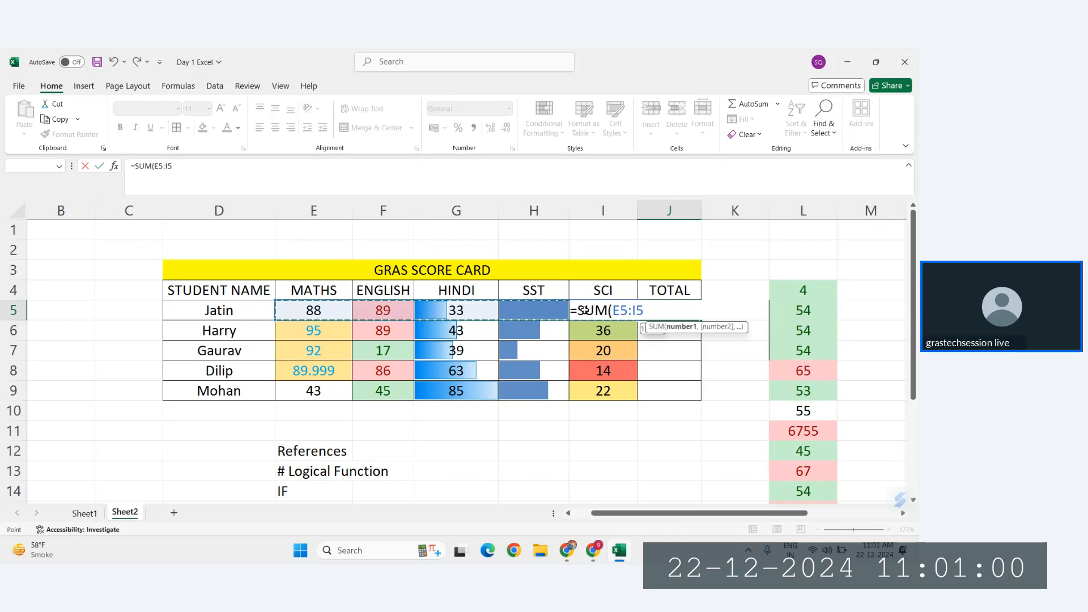
key("Return")
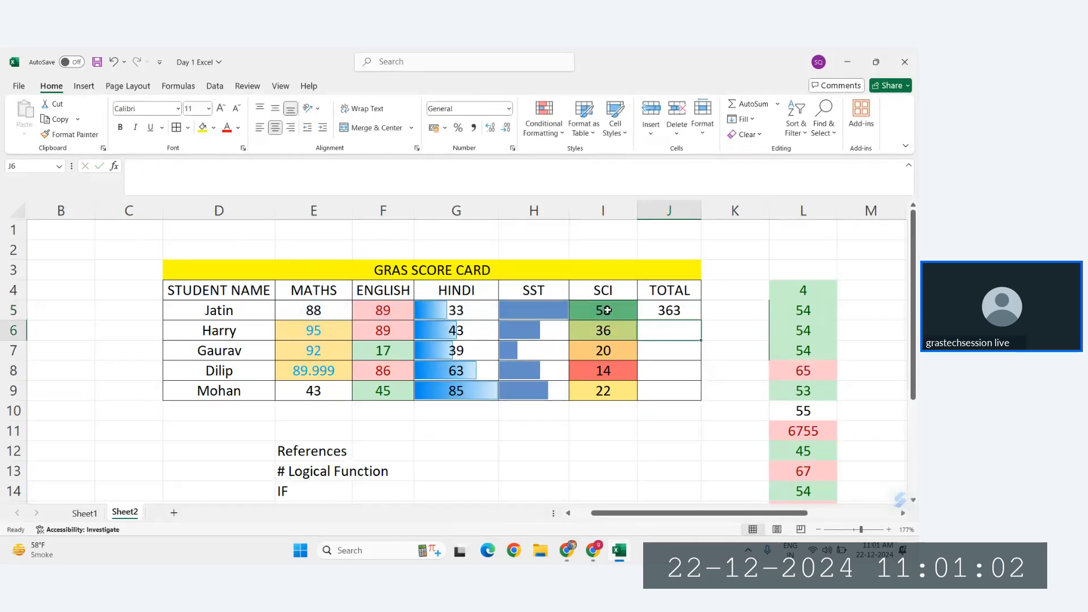
key("Up")
double_click(699, 318)
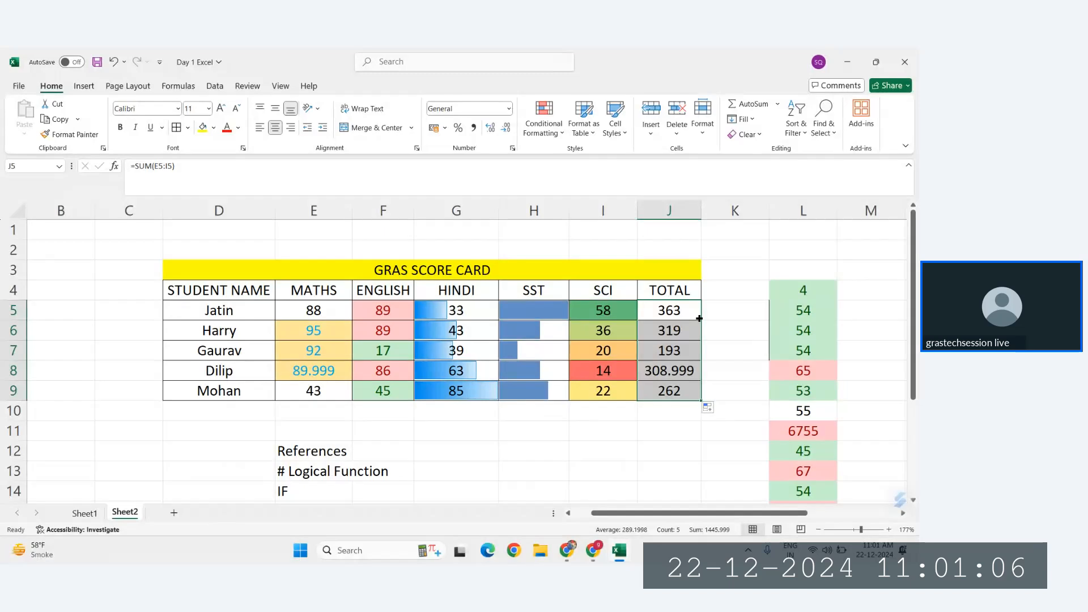
Step: Switch to the Zoho Meeting window to check it, and return to the Day 1 Excel workbook
mouse_move(593, 550)
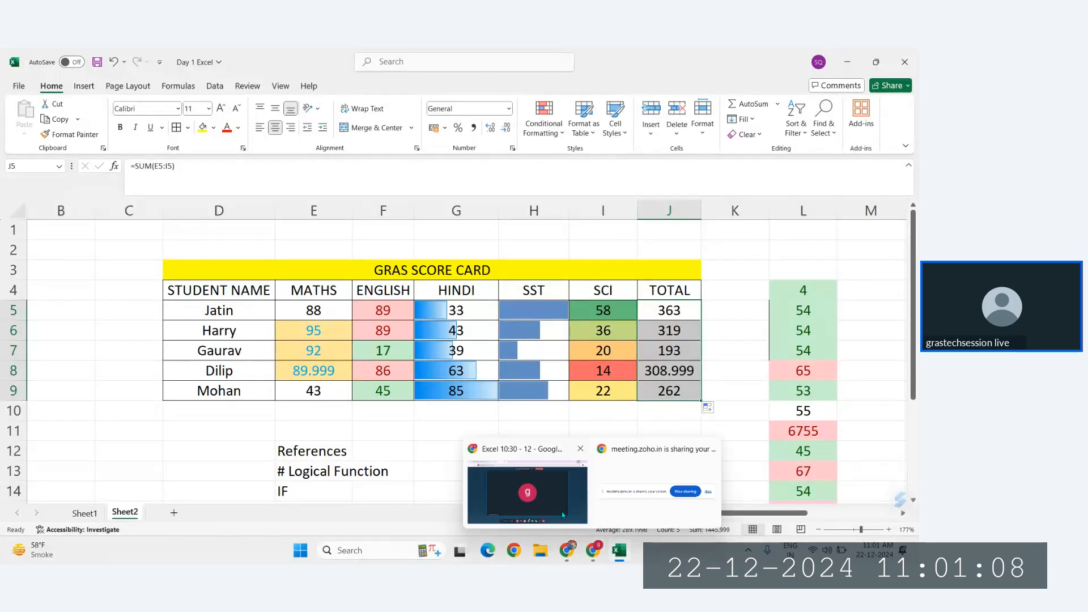
left_click(562, 511)
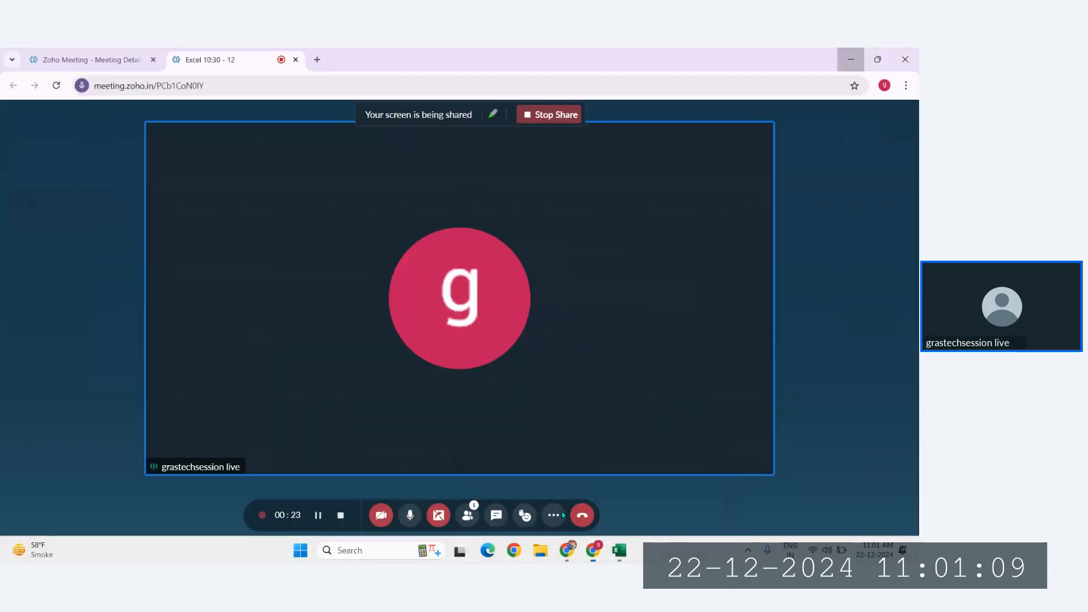
left_click(620, 549)
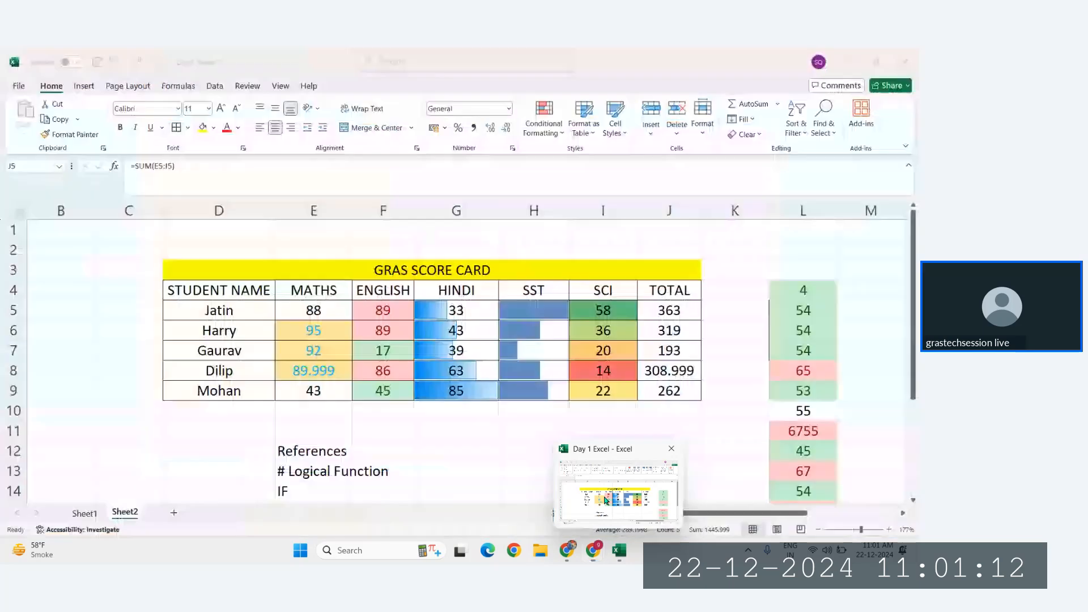
Step: Apply the three colored arrows icon set to the totals in J5:J9
left_click(542, 125)
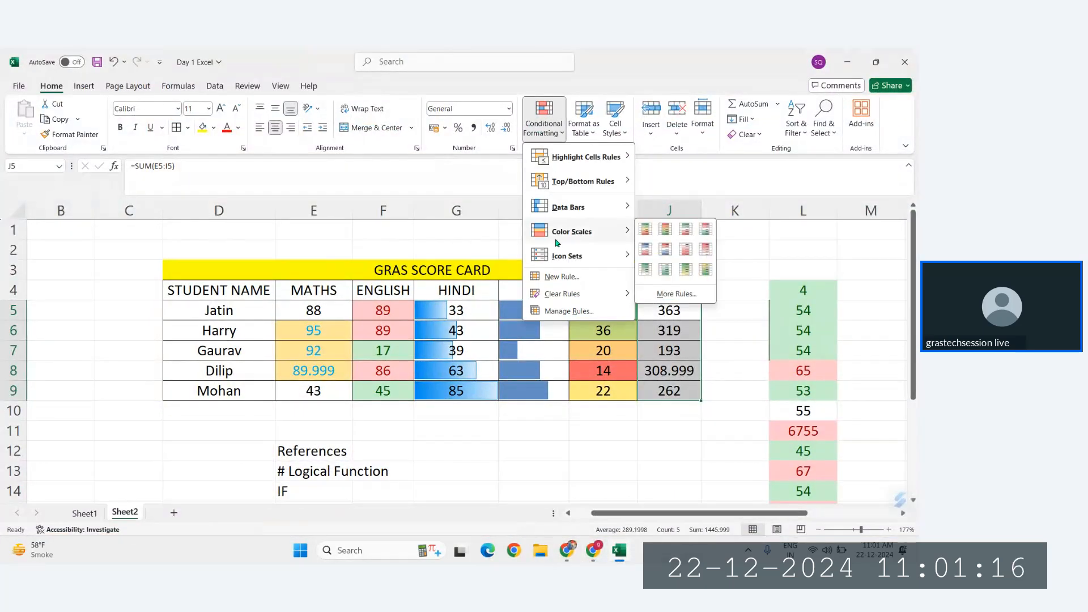
mouse_move(565, 262)
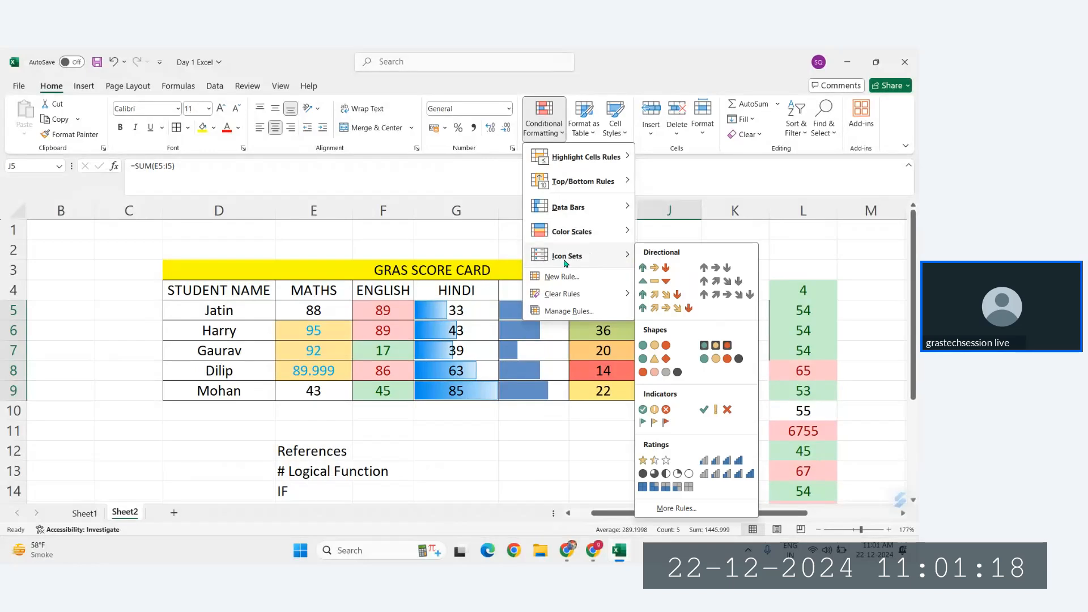
left_click(676, 272)
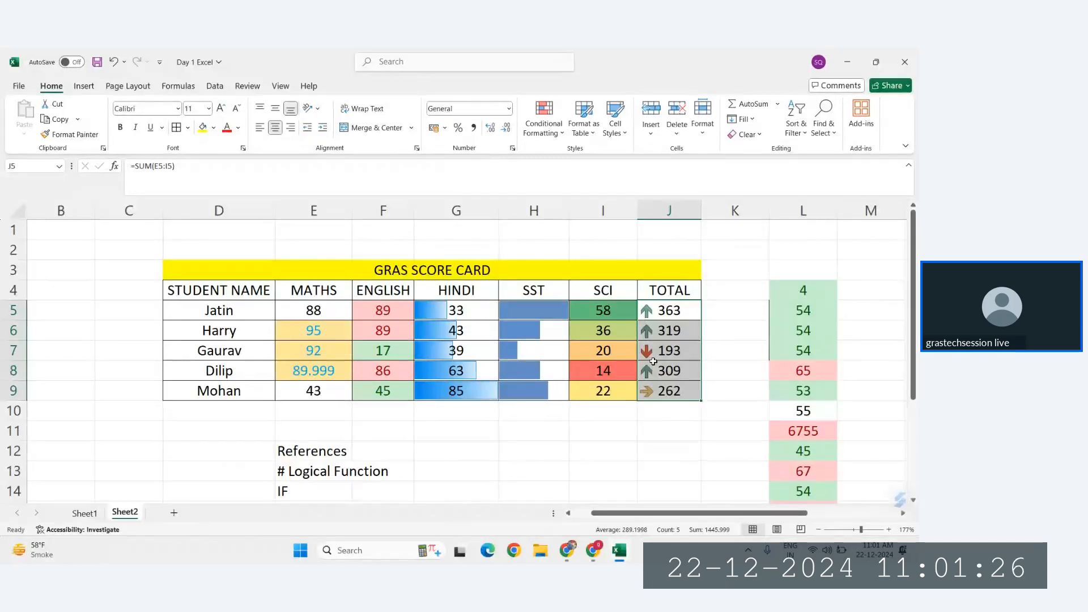
Step: Apply the 4 Arrows (Colored) icon set to the totals in J5:J9
scroll(775, 317, "right", 3)
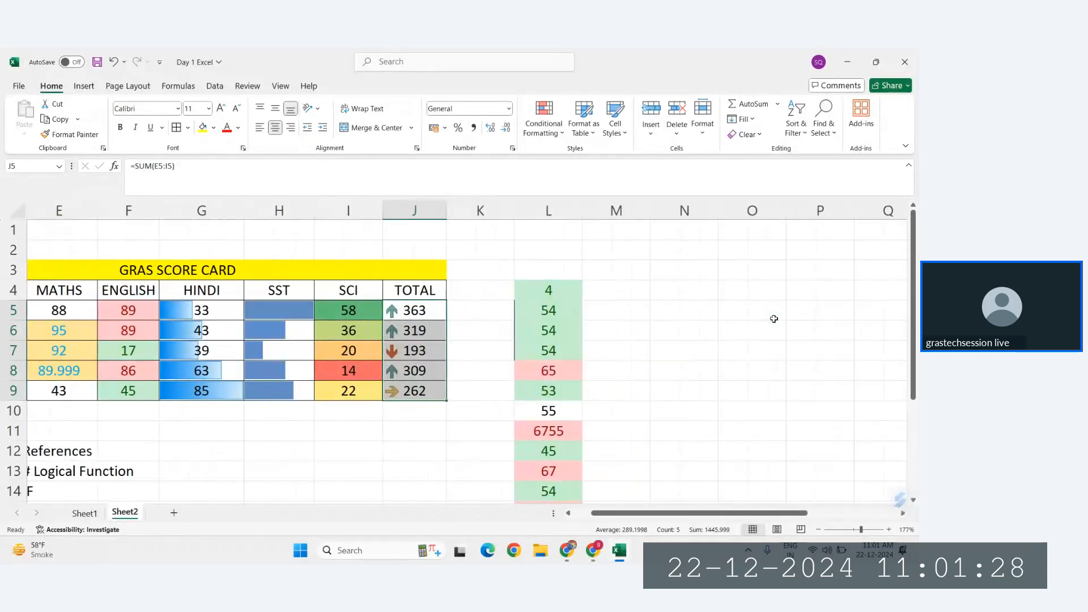
left_click(533, 138)
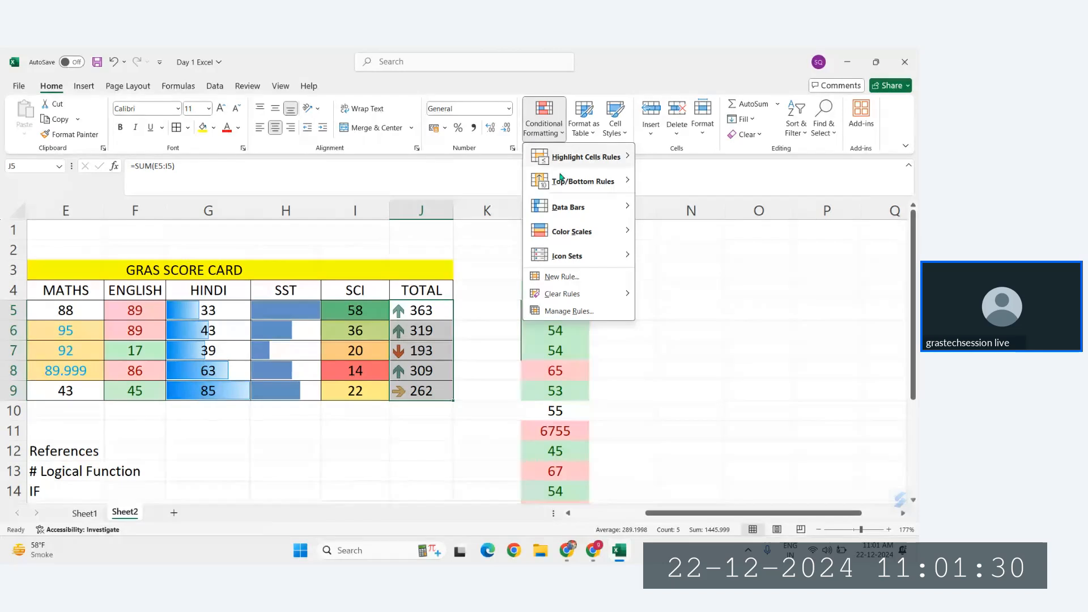
mouse_move(566, 256)
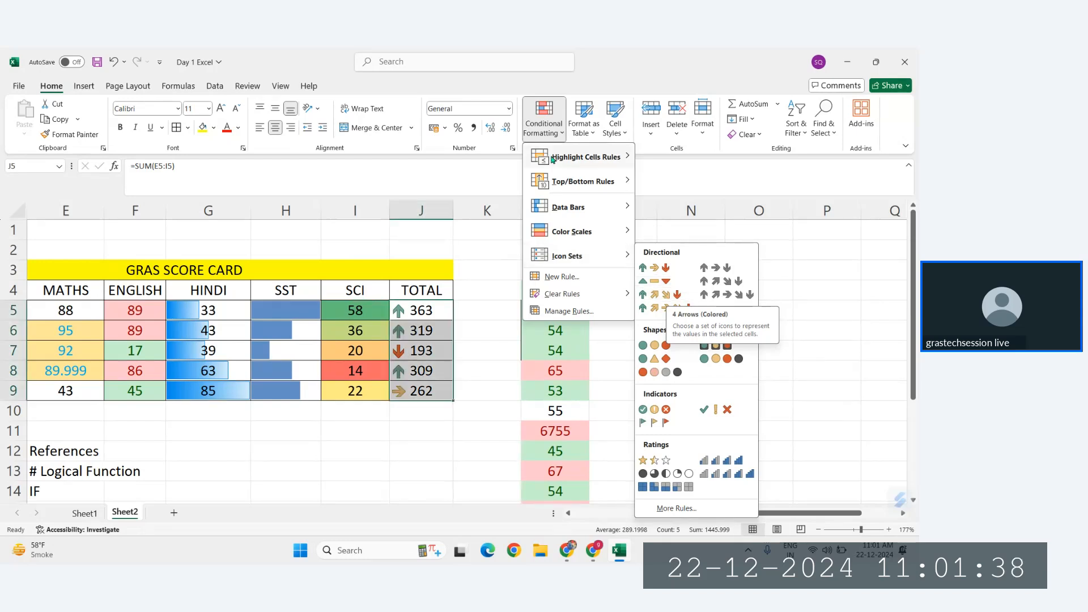
mouse_move(584, 181)
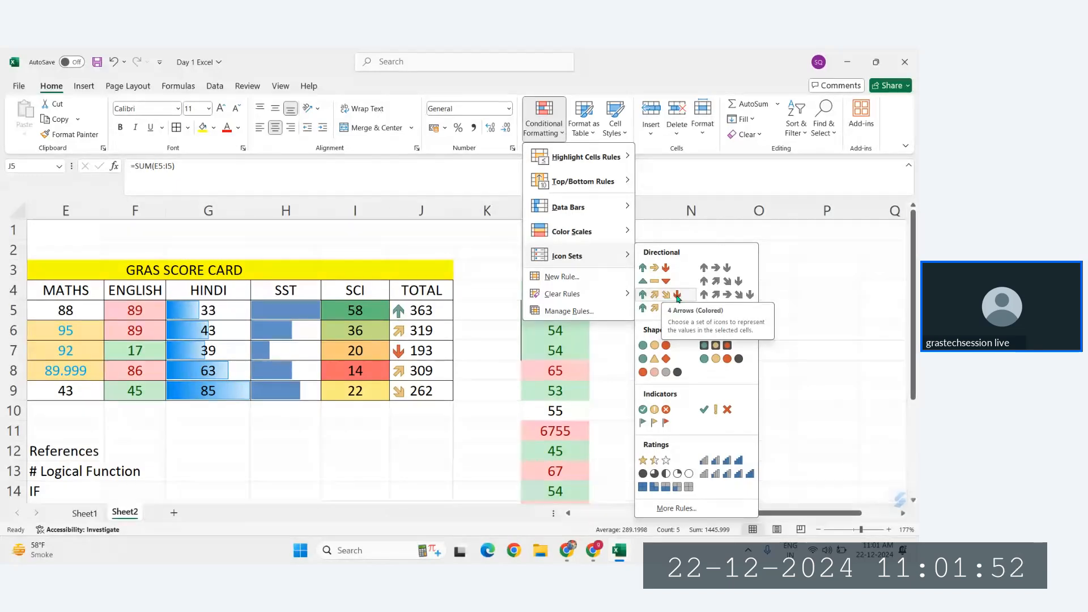
mouse_move(633, 294)
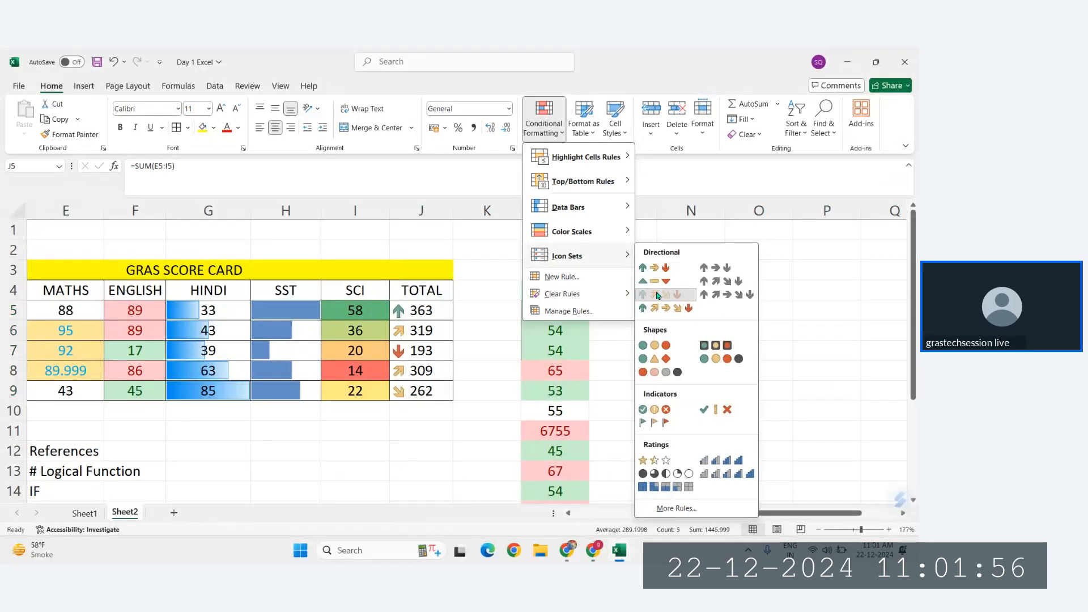
left_click(657, 295)
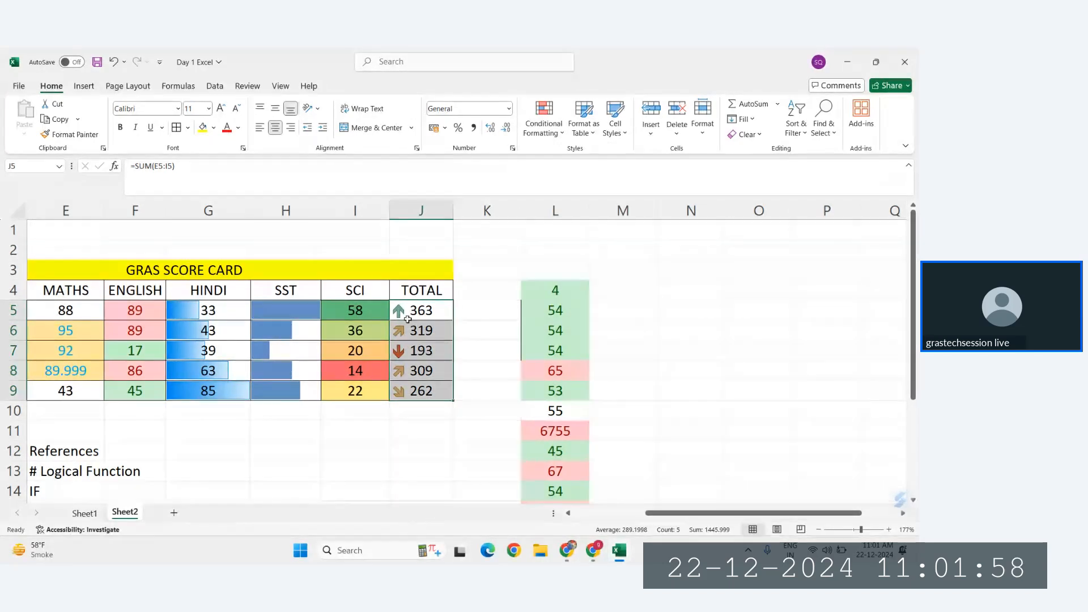
Step: Examine the percent thresholds of the four-arrow icon rule on the totals, and leave the rules manager without changes
left_click(551, 133)
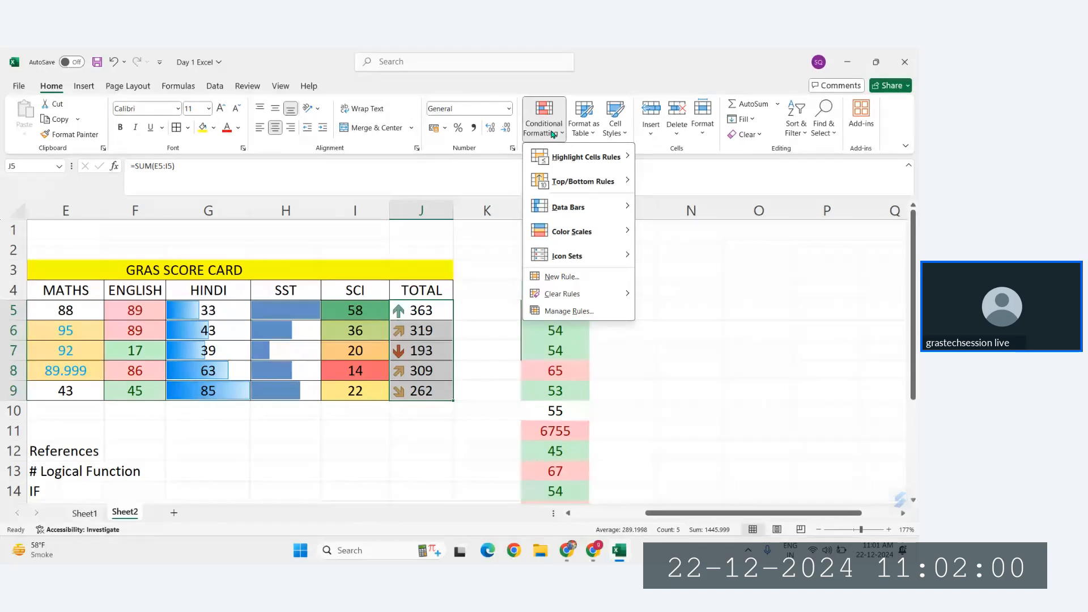
left_click(567, 312)
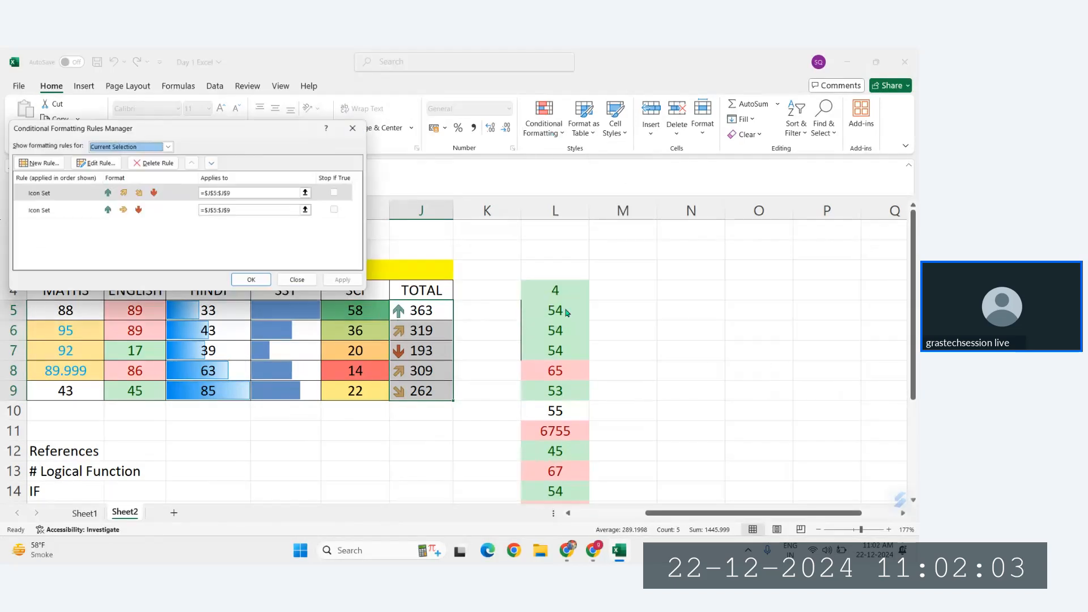
left_click(113, 198)
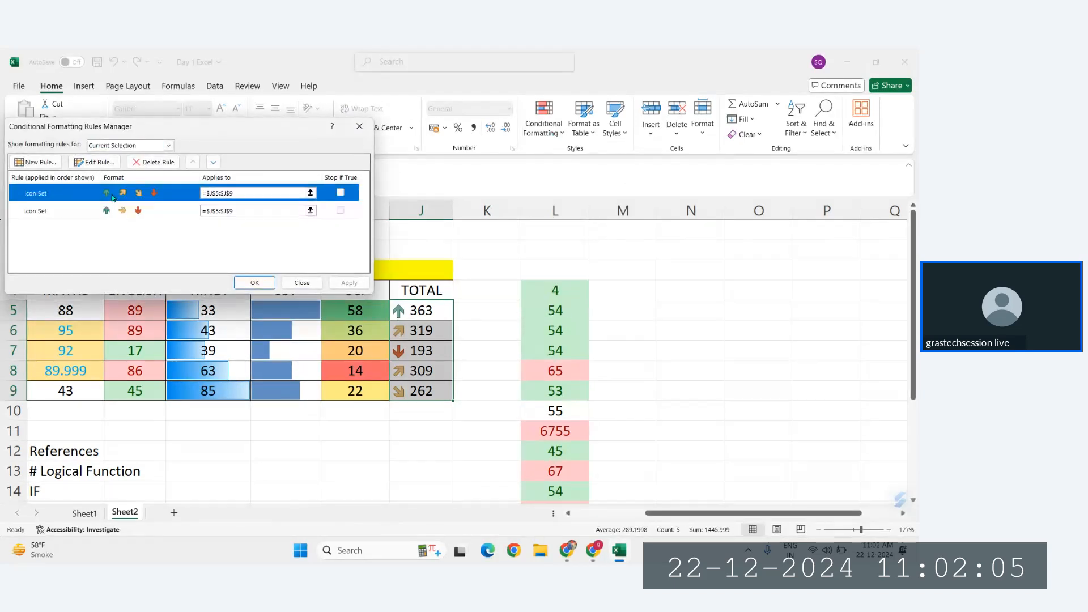
left_click(85, 164)
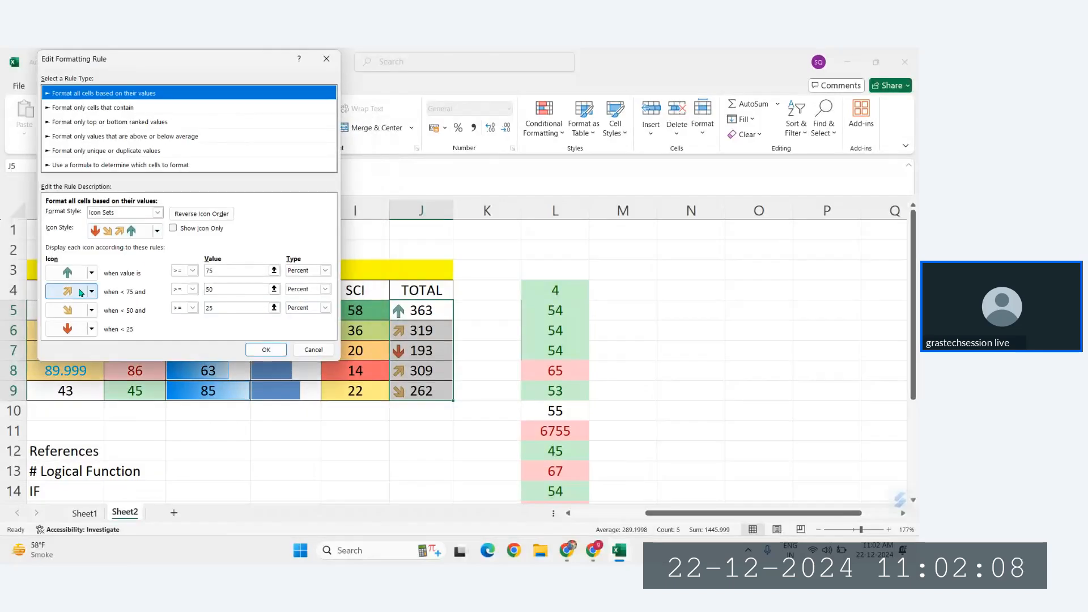
mouse_move(164, 57)
left_mouse_down()
mouse_move(225, 56)
mouse_move(146, 57)
left_mouse_up()
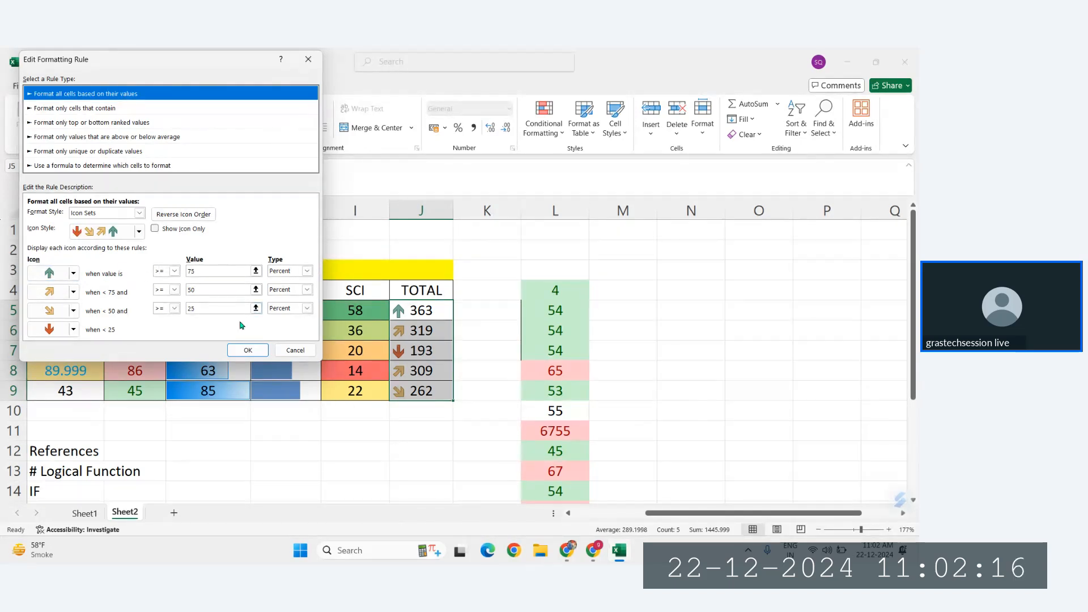
left_click(297, 350)
left_click(298, 349)
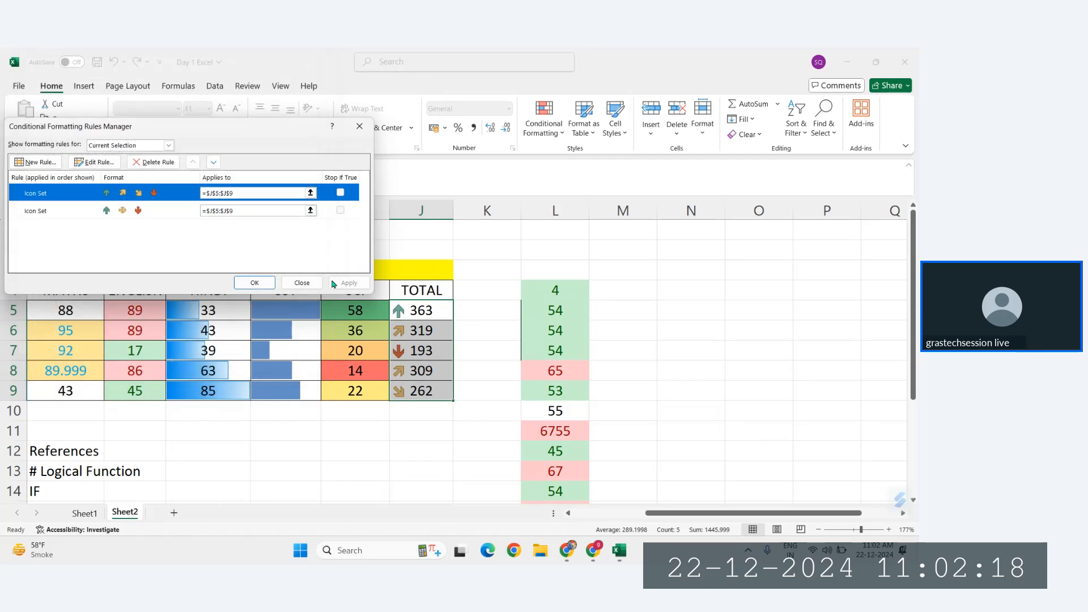
left_click(300, 283)
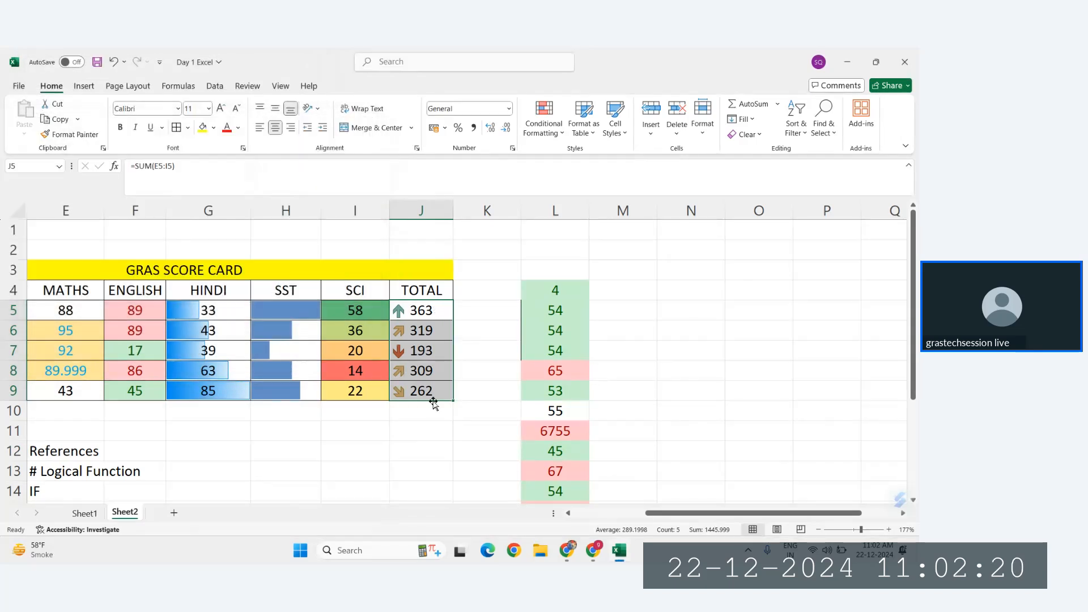
Step: Review the two icon set rules on J5:J9 again, examining which value range each of the four arrows represents
left_click(543, 134)
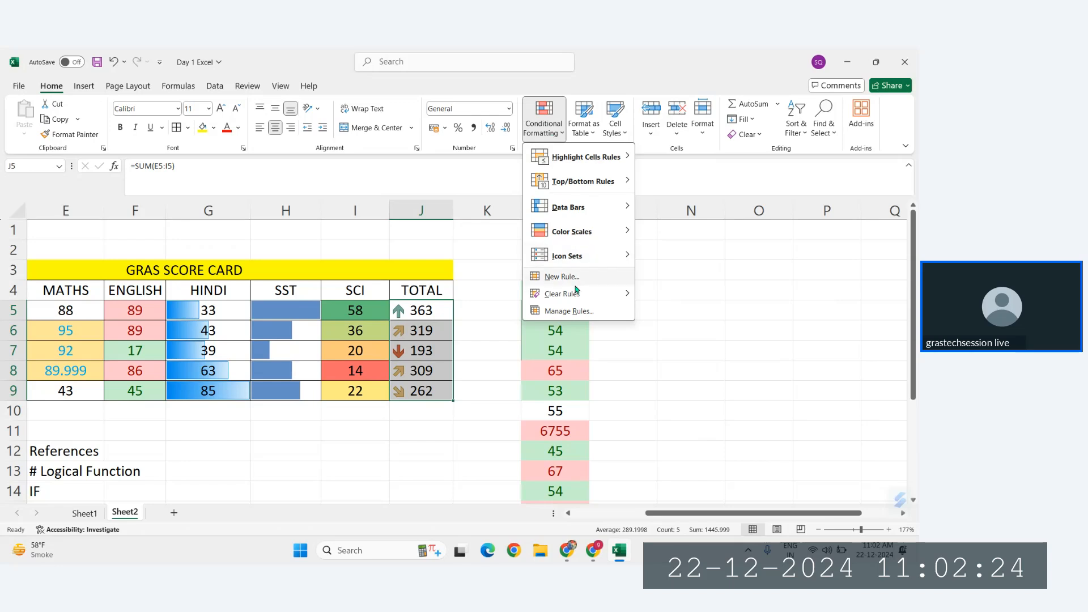
left_click(574, 312)
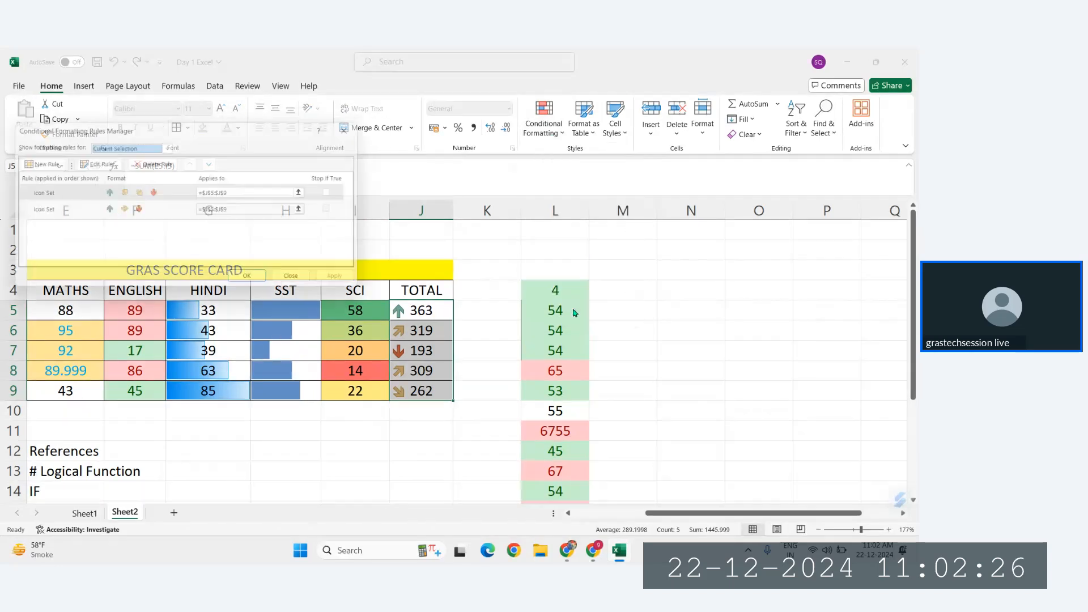
left_click(84, 208)
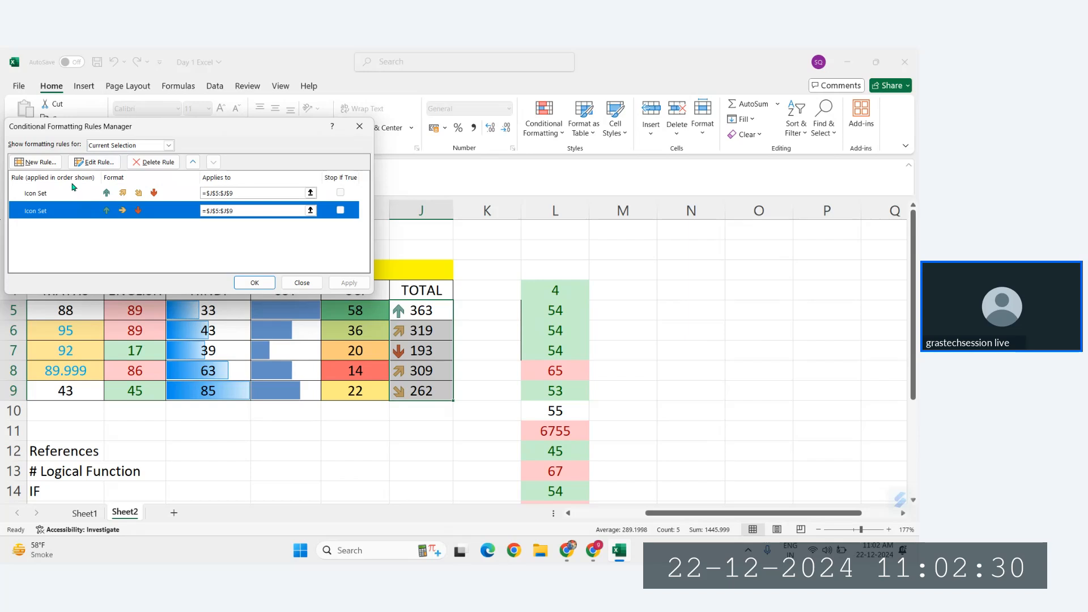
left_click(74, 192)
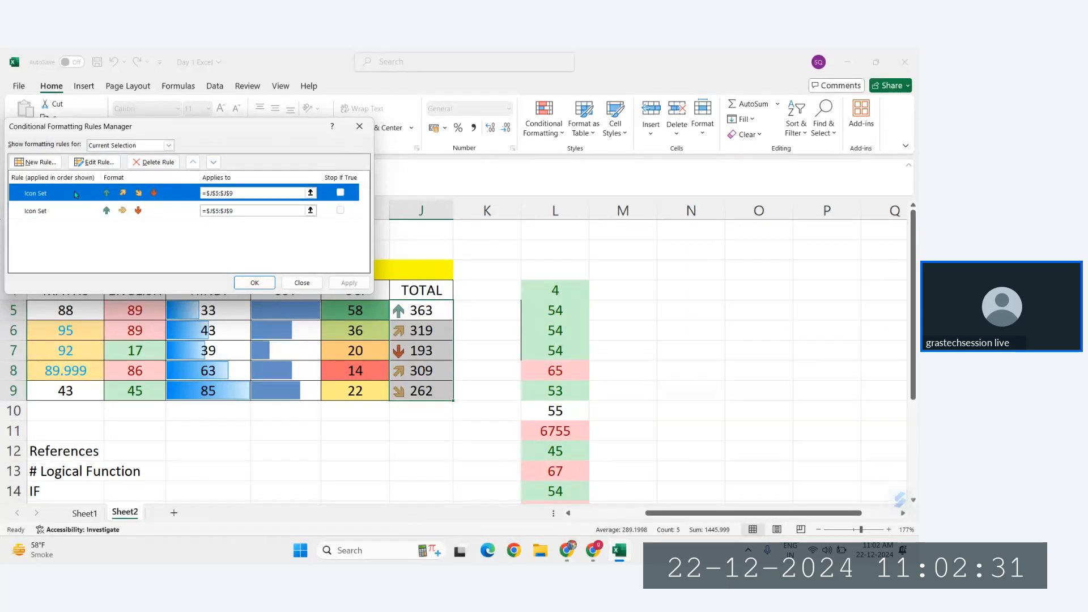
left_click(93, 163)
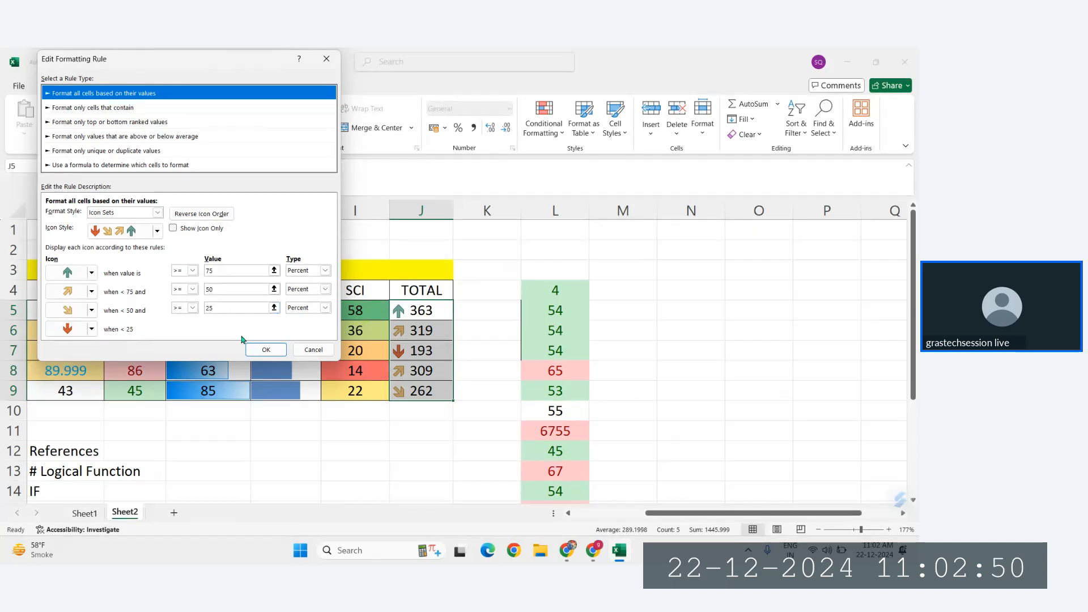
left_click(266, 350)
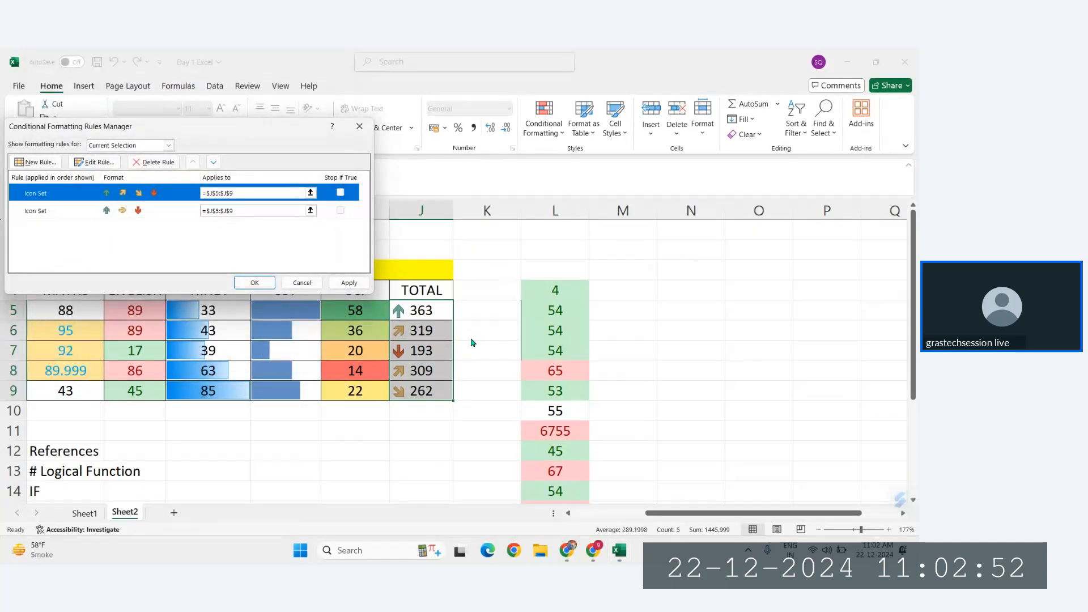
left_click(254, 282)
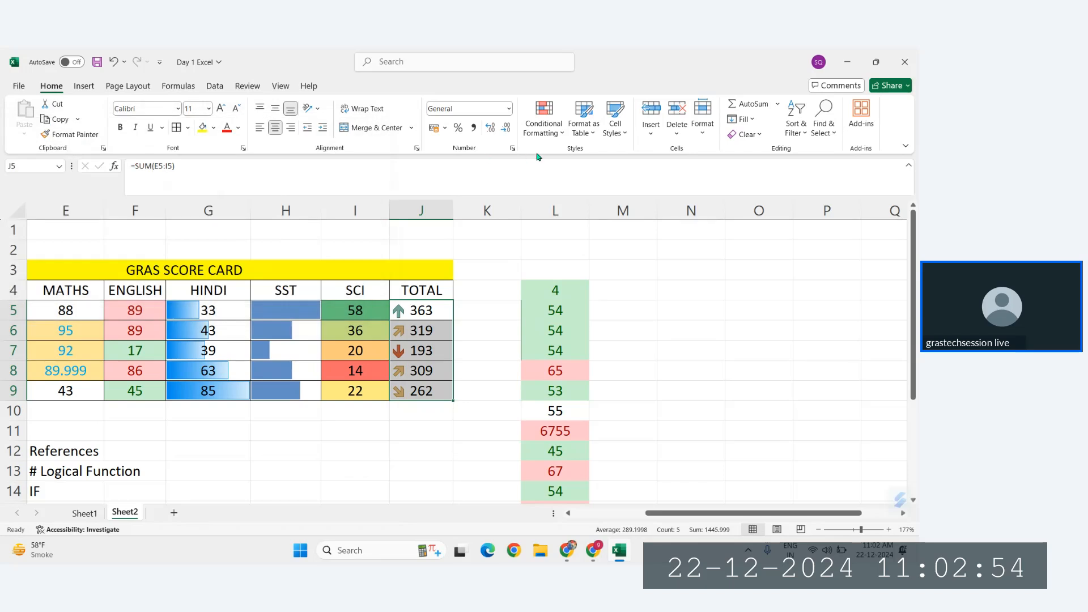
Step: Clear the conditional formatting rules from the selected totals in J5:J9
left_click(555, 136)
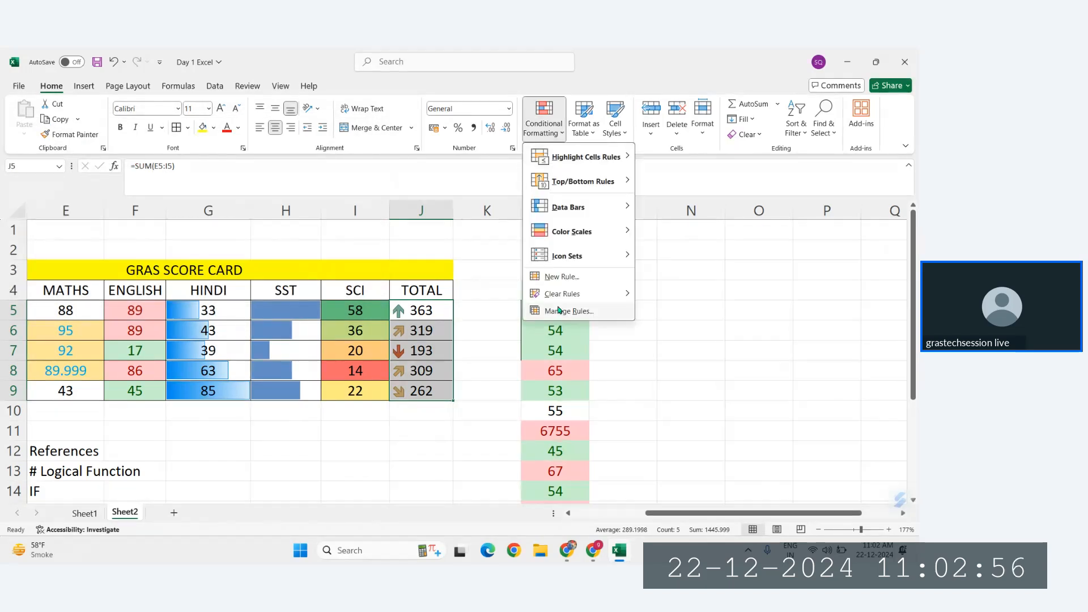
mouse_move(566, 293)
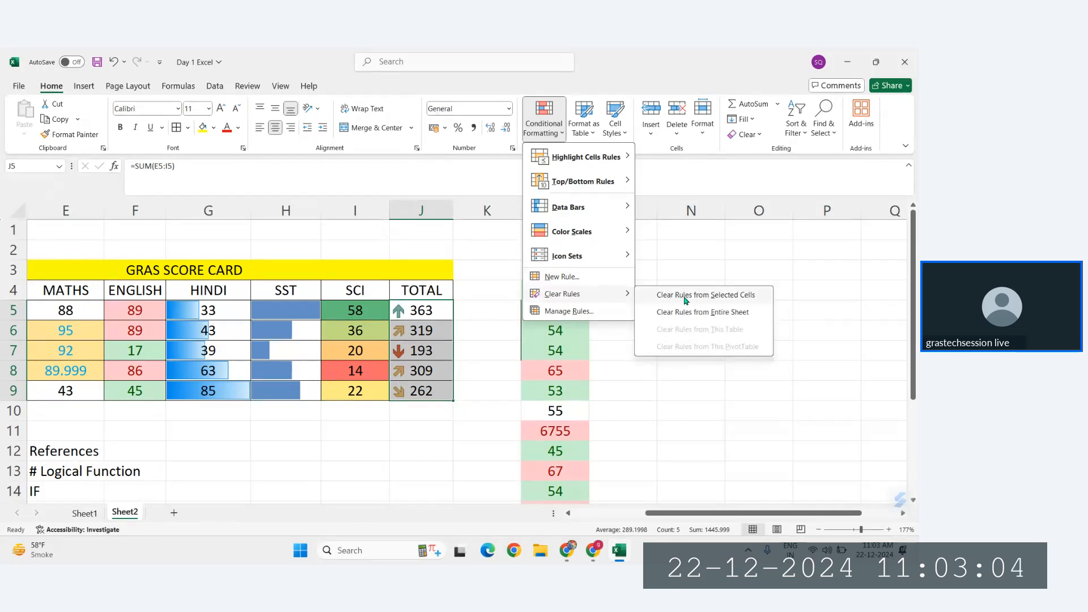
left_click(685, 296)
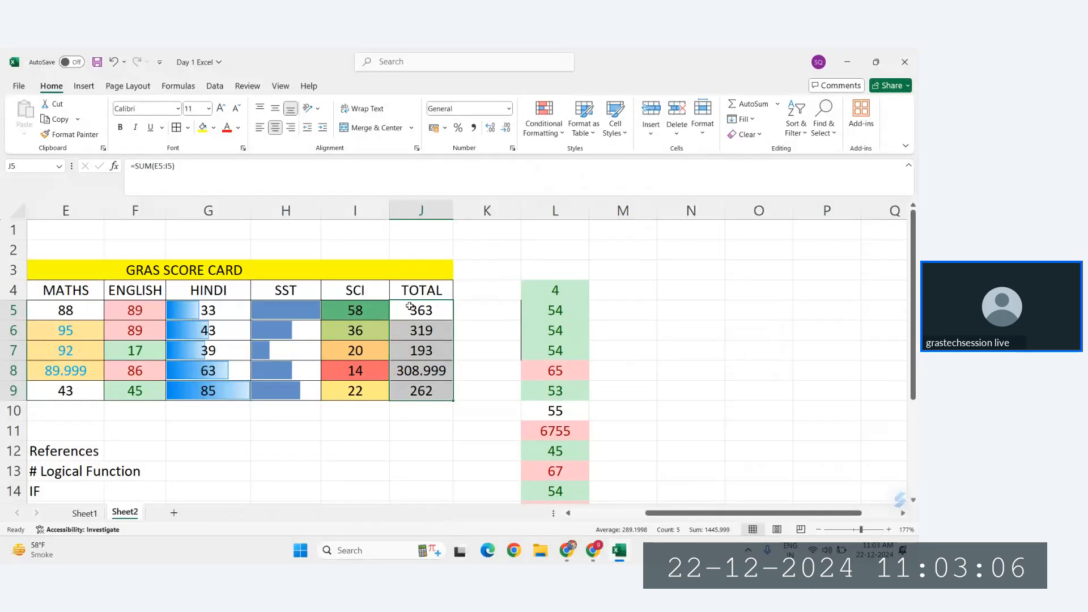
Step: Apply the four-level bar ratings icon set to the totals in J5:J9
left_click(552, 139)
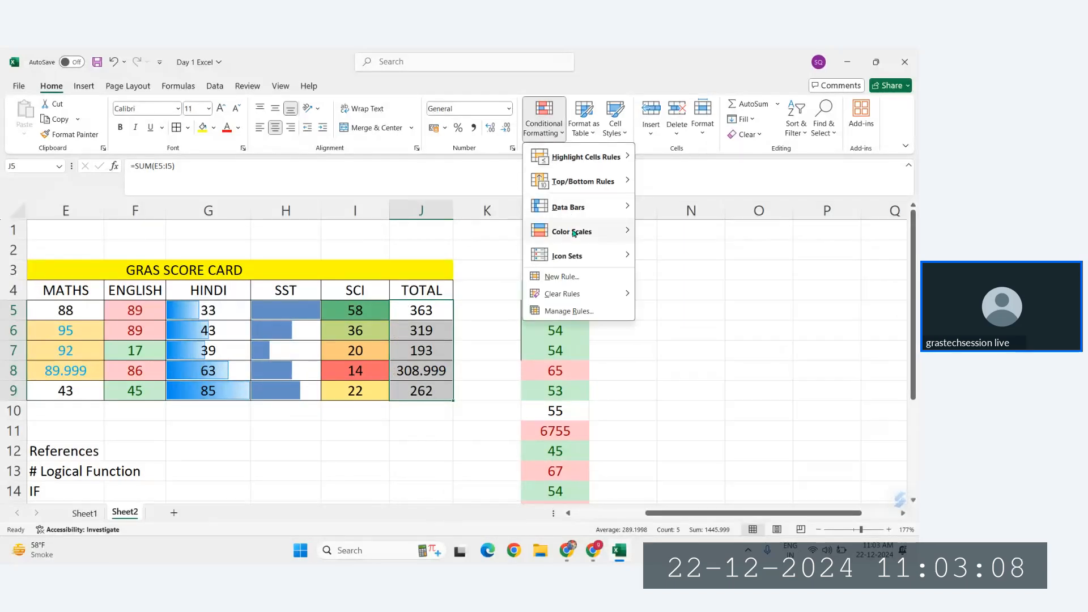
mouse_move(575, 266)
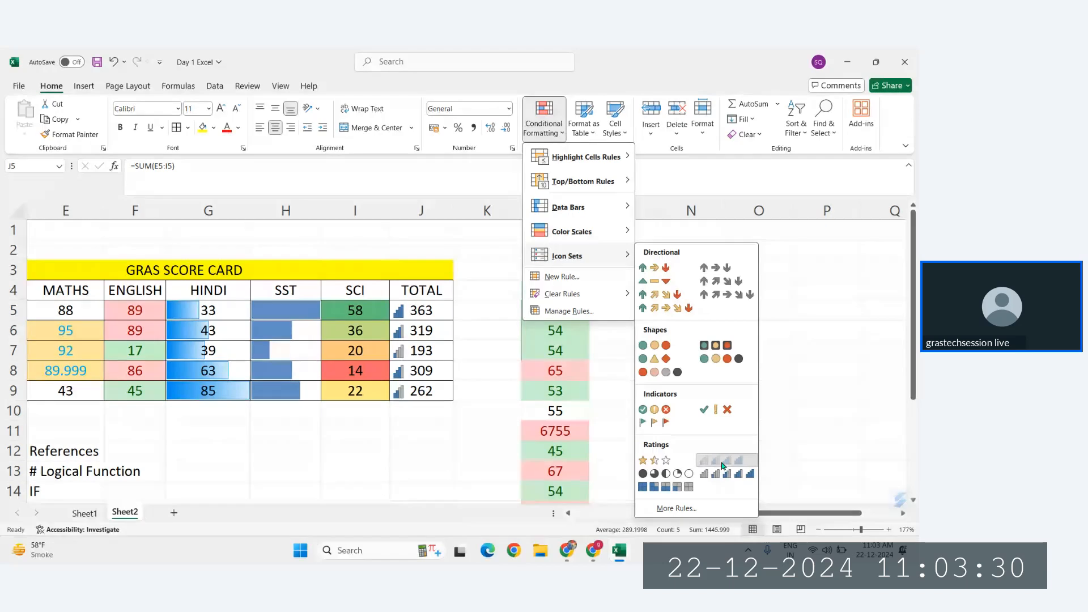
left_click(723, 464)
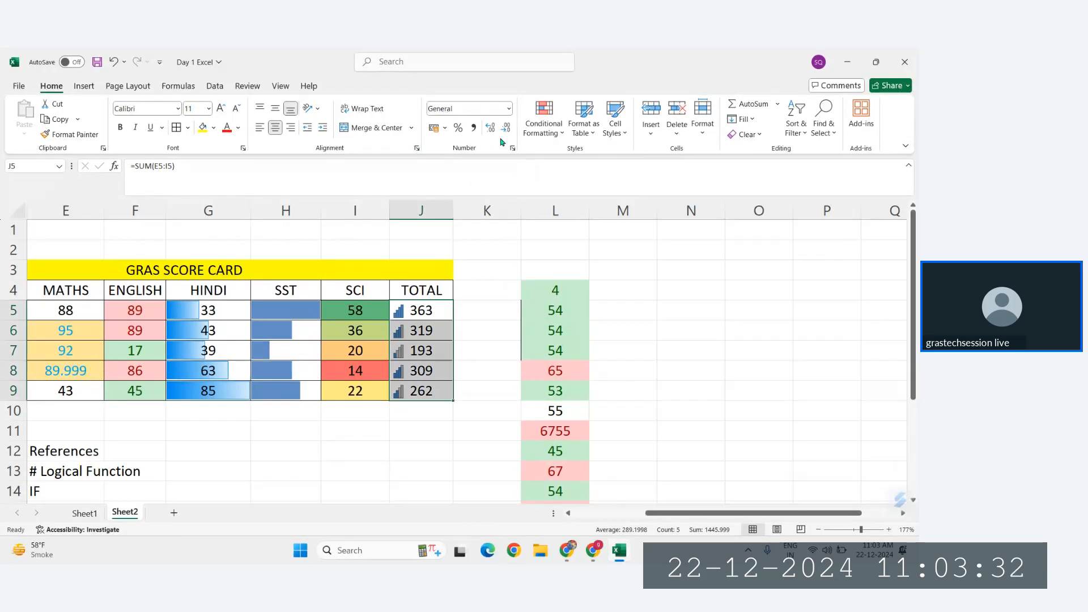
Step: Try the Show Icon Only option on the bar ratings rule for J5:J9, and undo back to the unformatted totals
left_click(542, 120)
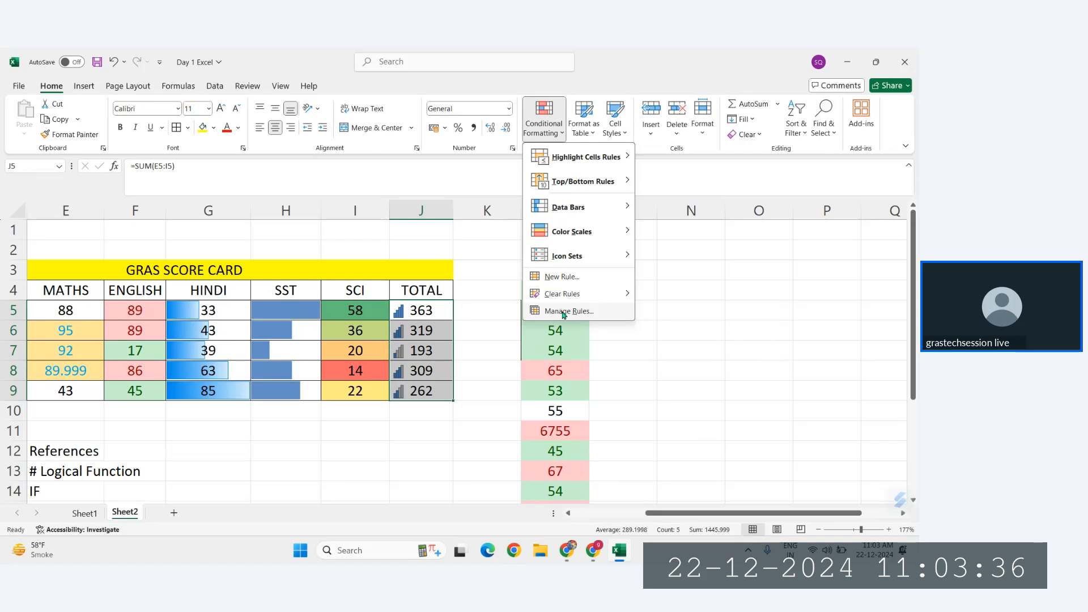
left_click(563, 312)
left_click(95, 169)
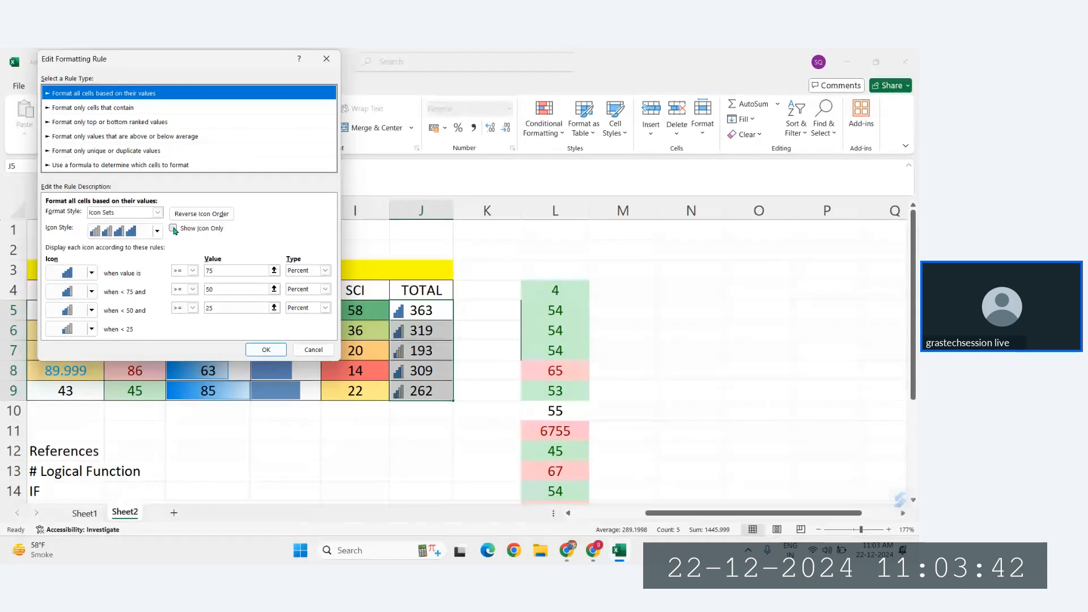
left_click(174, 228)
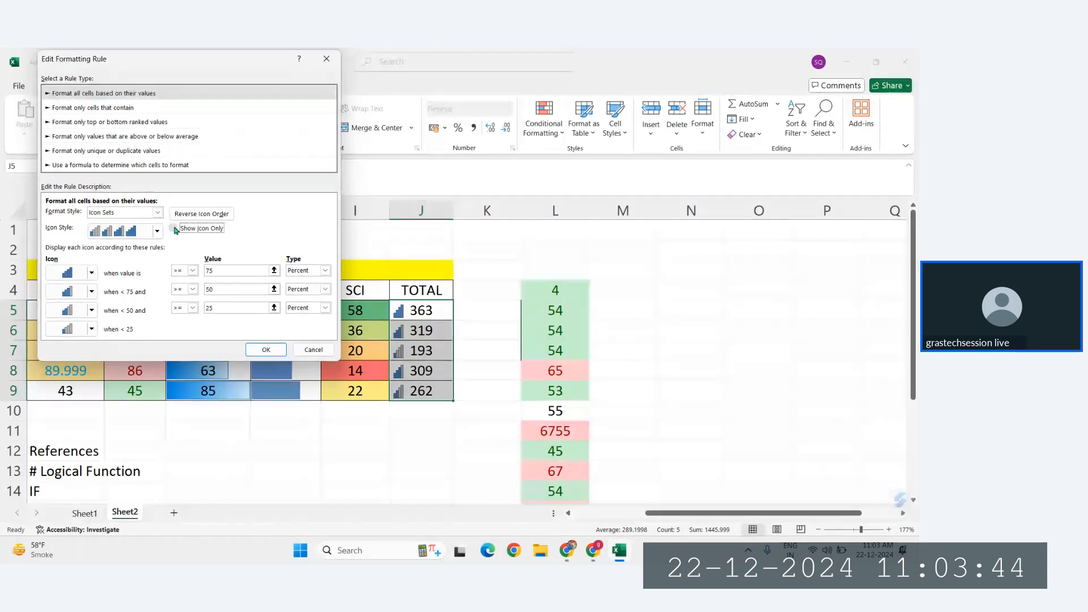
left_click(265, 348)
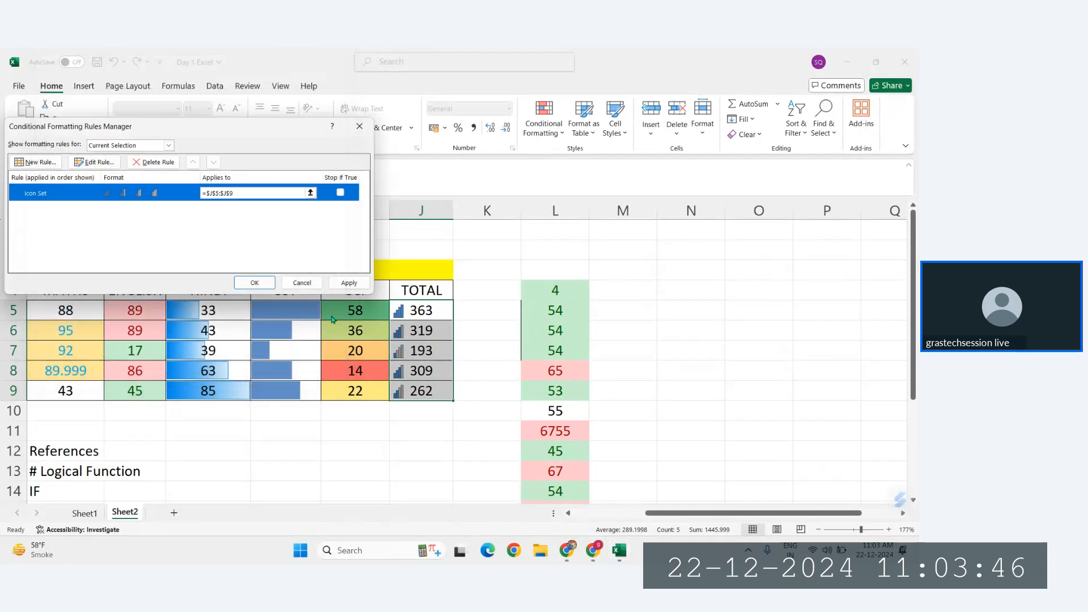
left_click(346, 283)
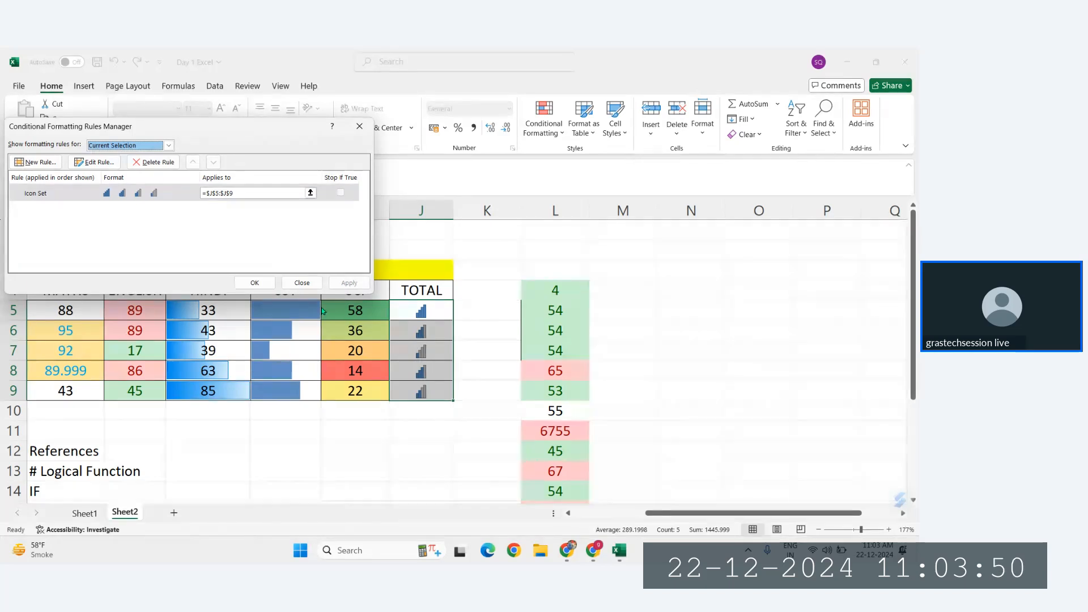
left_click(315, 283)
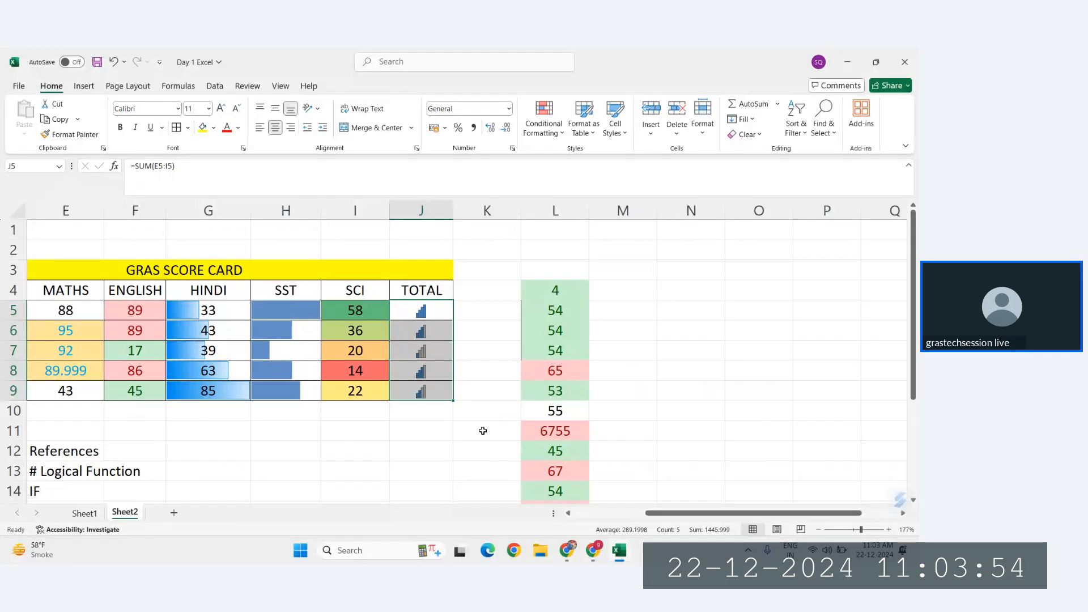
key("ctrl+z")
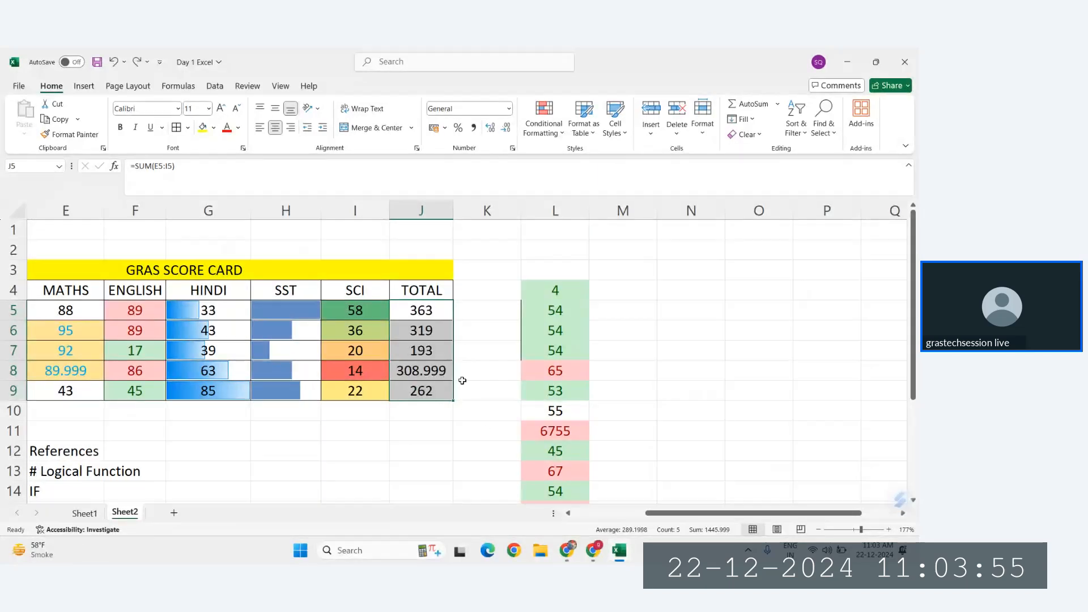
Step: Apply the uncircled check mark, exclamation and cross indicator icon set to the totals in J5:J9
left_click(545, 121)
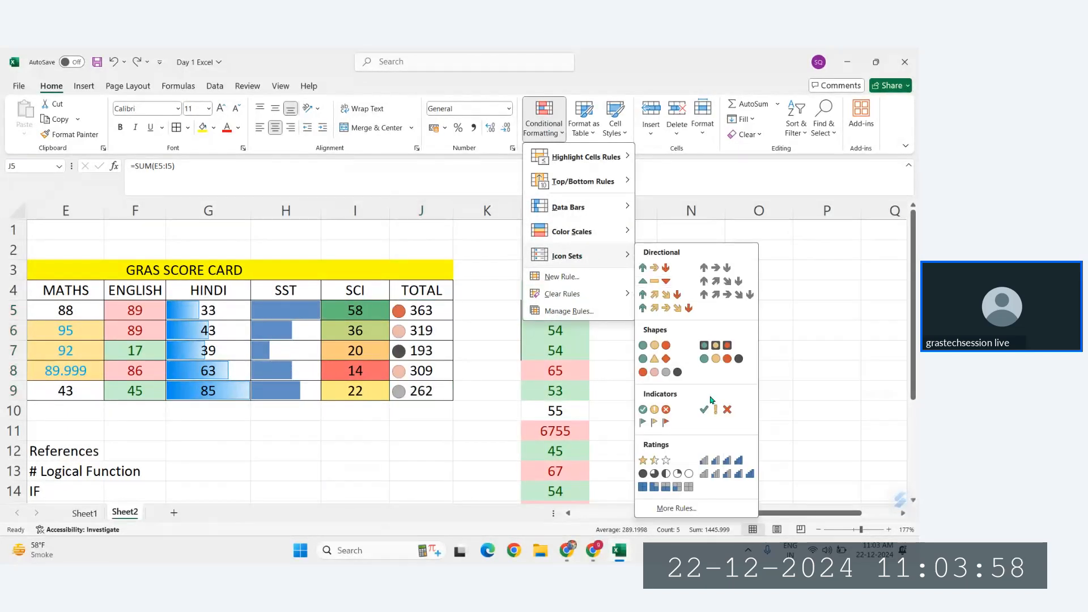
left_click(720, 410)
scroll(331, 434, "left", 3)
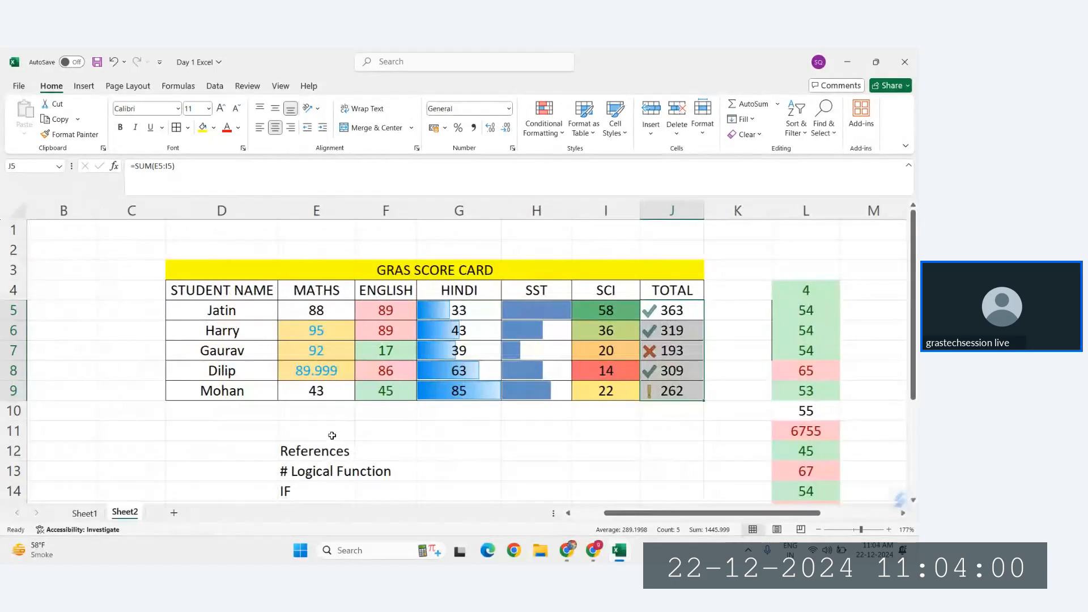
Step: Copy the topic list in E12:E17 on Sheet2, from References to Nested If
scroll(331, 433, "down", 3)
scroll(332, 435, "up", 2)
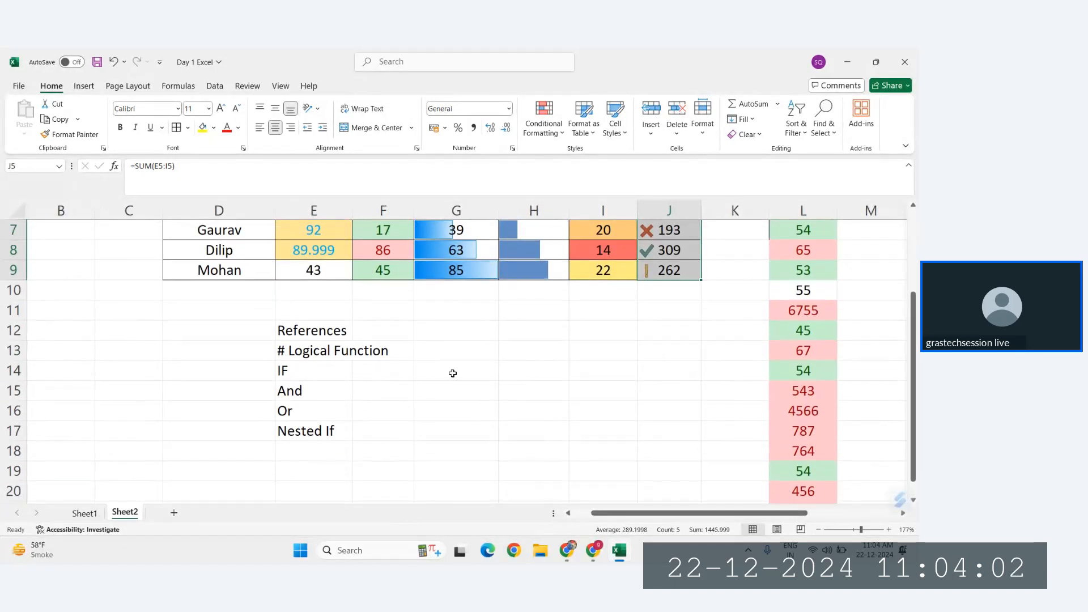
scroll(451, 372, "up", 3)
scroll(406, 326, "down", 3)
scroll(311, 308, "down", 2)
scroll(311, 311, "up", 2, "ctrl")
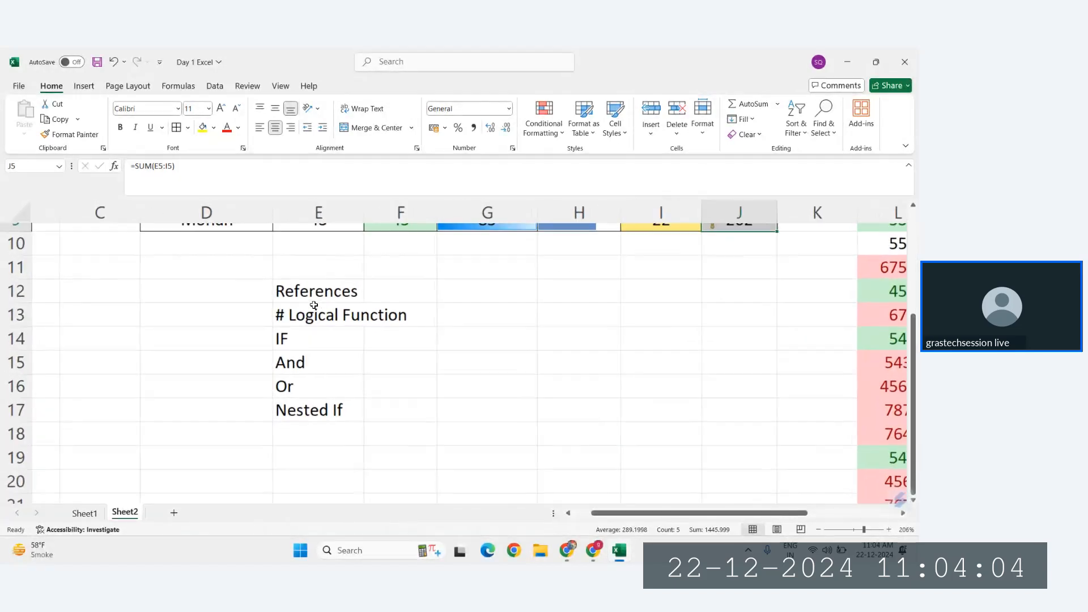
scroll(300, 301, "down", 3, "ctrl")
left_click(291, 292)
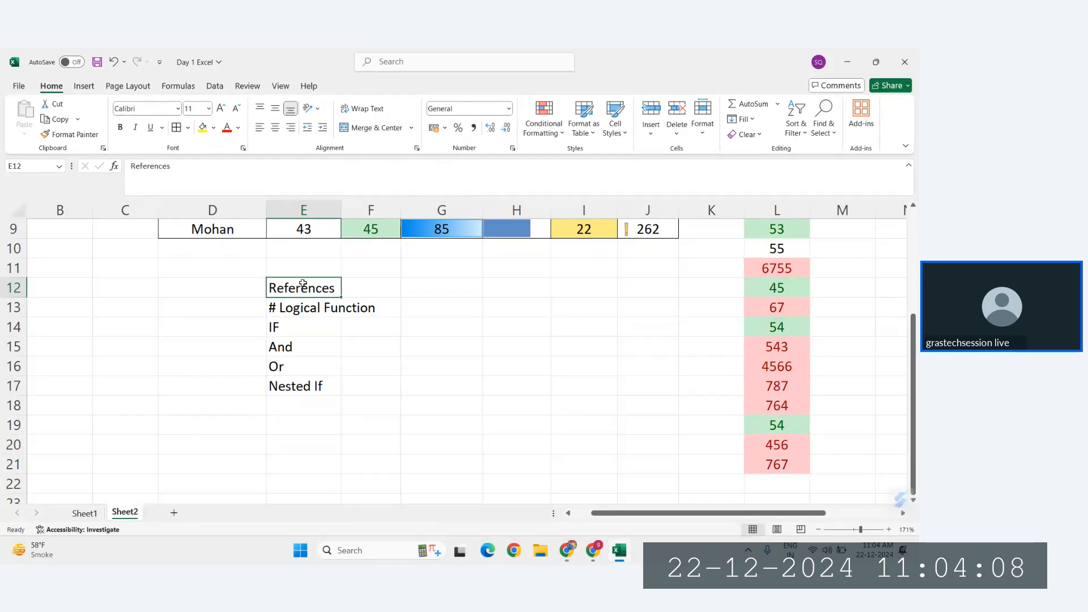
left_click_drag(302, 284, 310, 382)
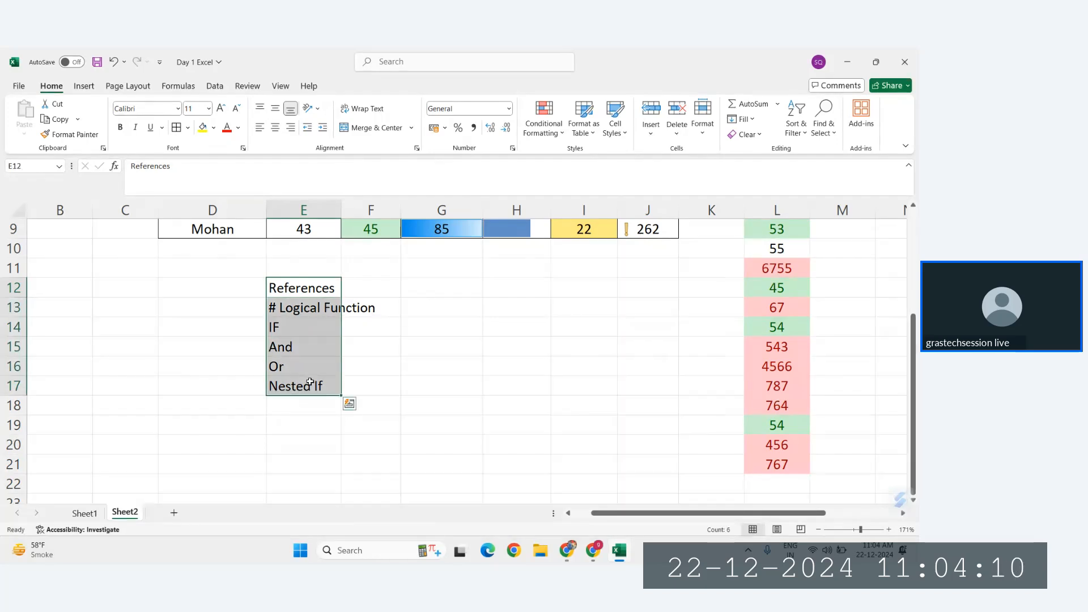
key("ctrl+c")
Step: Add a new worksheet and paste the copied topic list starting in cell A2
left_click(174, 513)
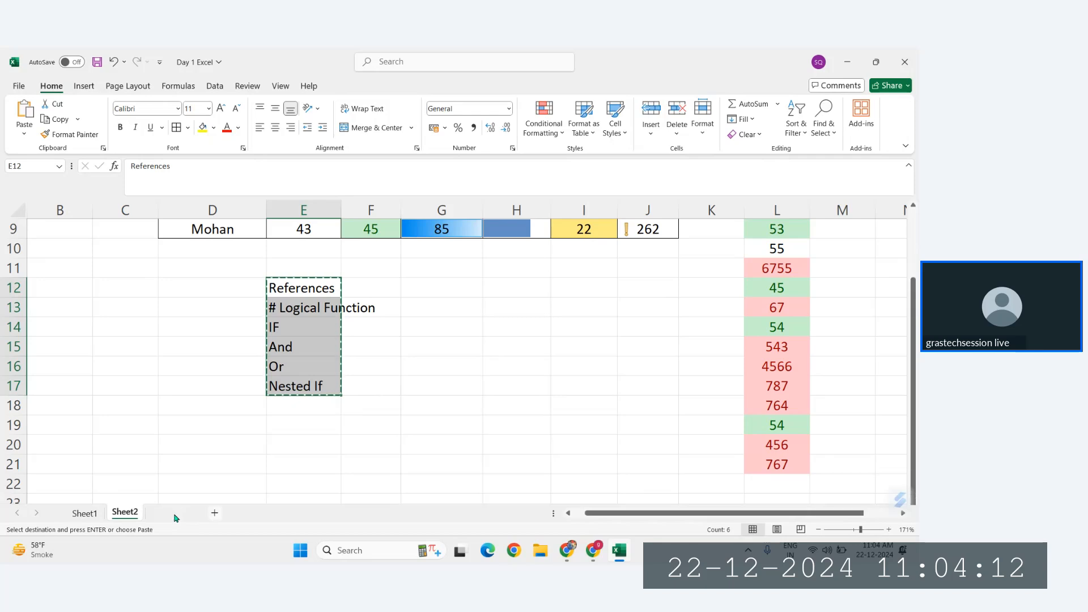
scroll(84, 234, "up", 5)
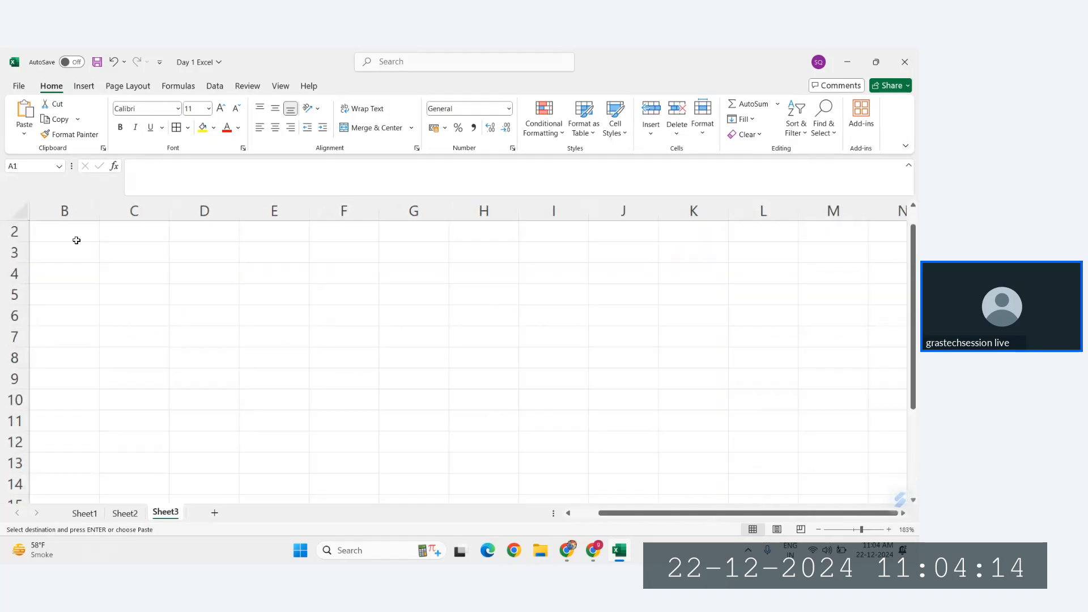
left_click(83, 237)
key("ctrl+v")
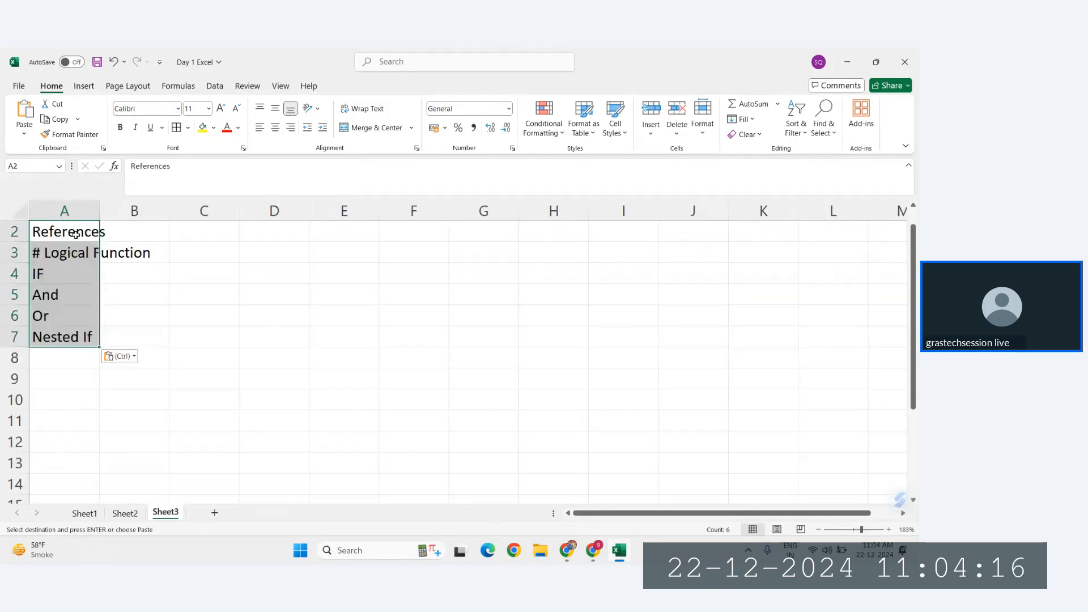
left_click(74, 234)
key("ctrl")
key("ctrl")
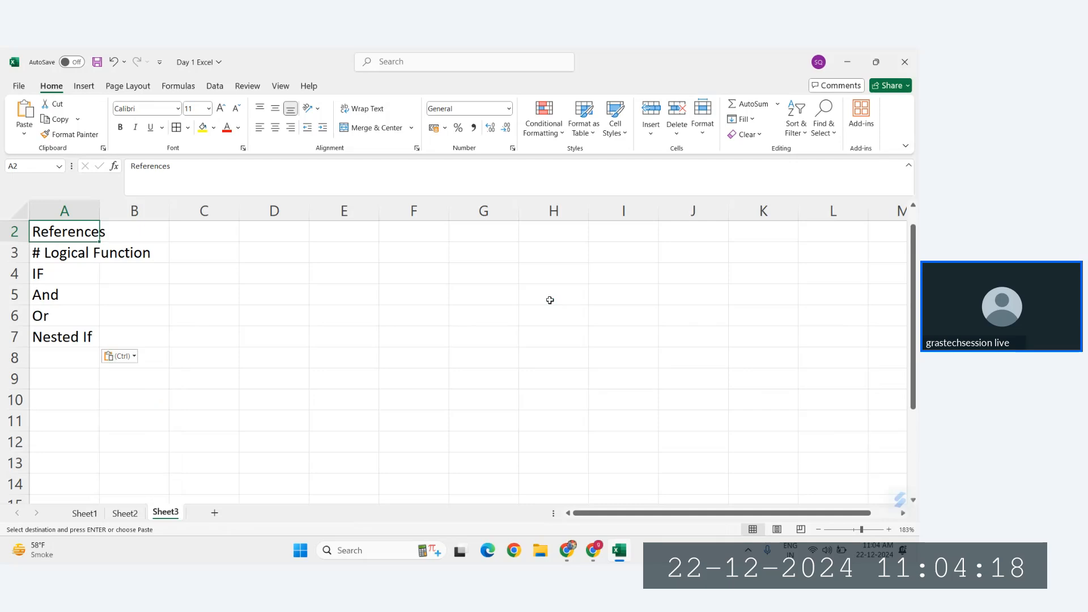
Step: Select column H together with row 4, and the cell H4 where they cross, to illustrate cell addressing
left_click(553, 293)
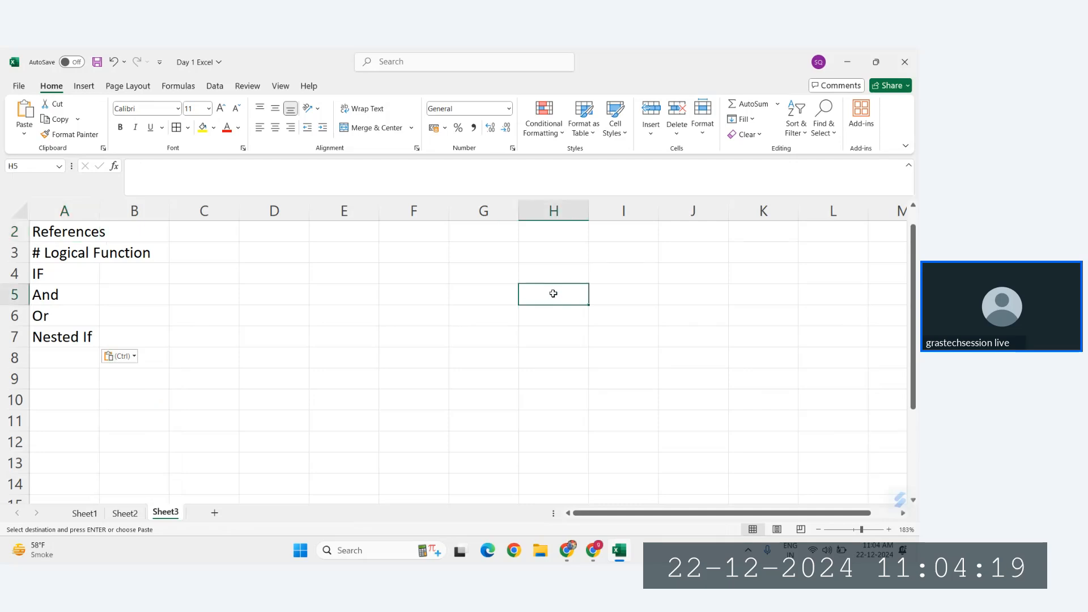
left_click(567, 210)
left_click(5, 272, "ctrl")
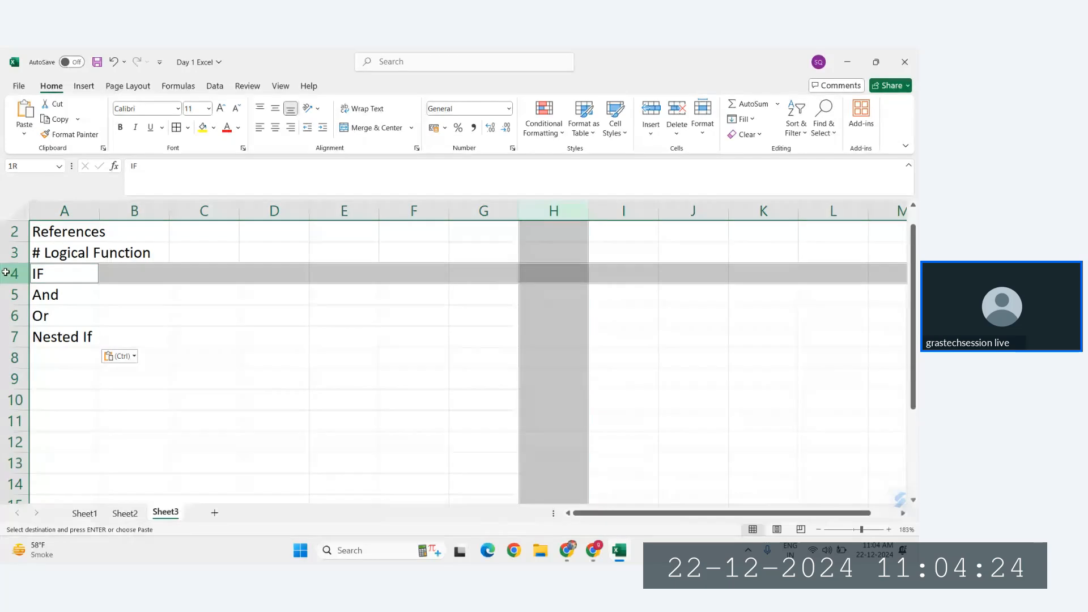
left_click(549, 275)
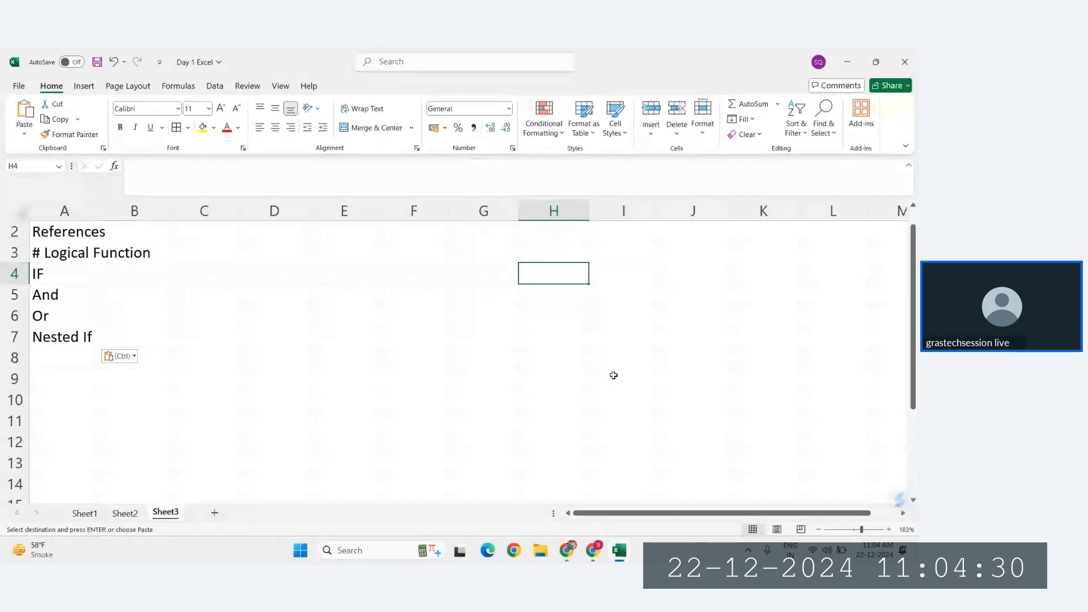
Step: Select the distant cell W112 to read its column-and-row address
scroll(614, 375, "down", 20)
scroll(613, 375, "right", 6)
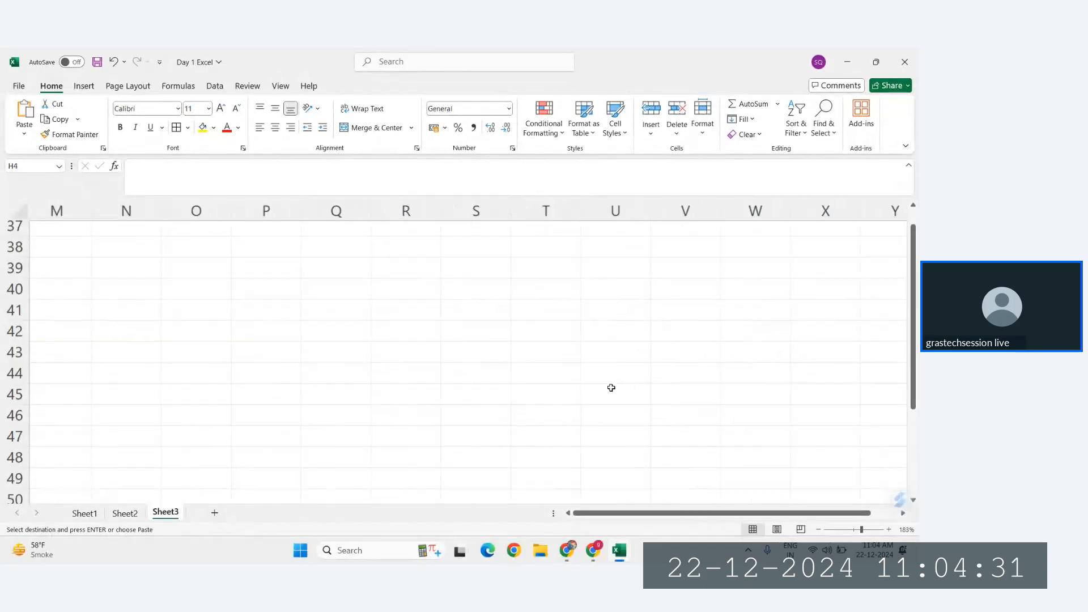
left_click(770, 424)
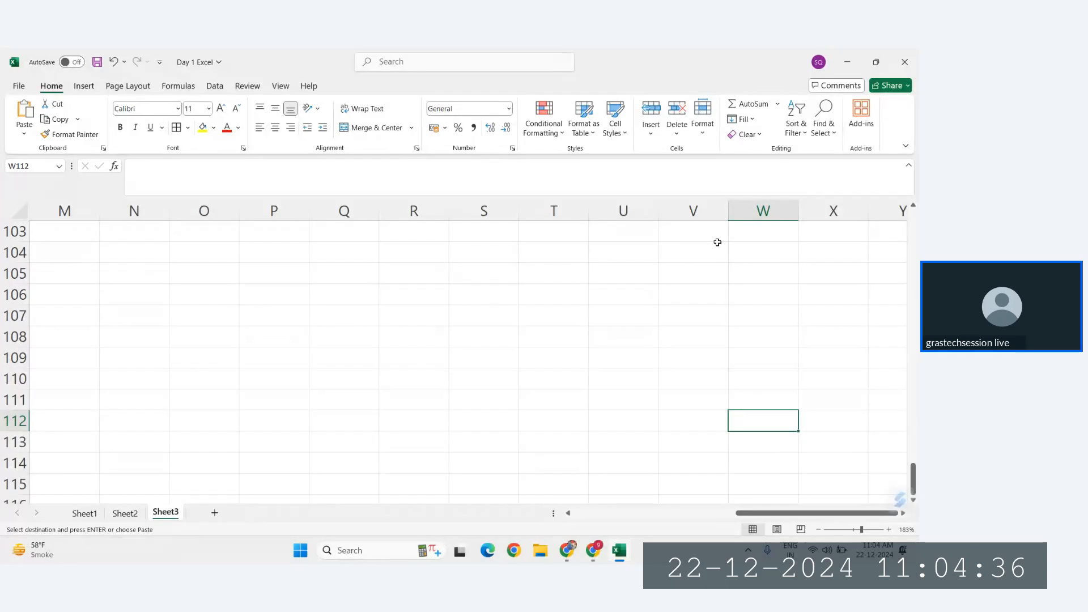
Step: Enter the heading References in cell E9 of Sheet3
scroll(464, 458, "left", 6)
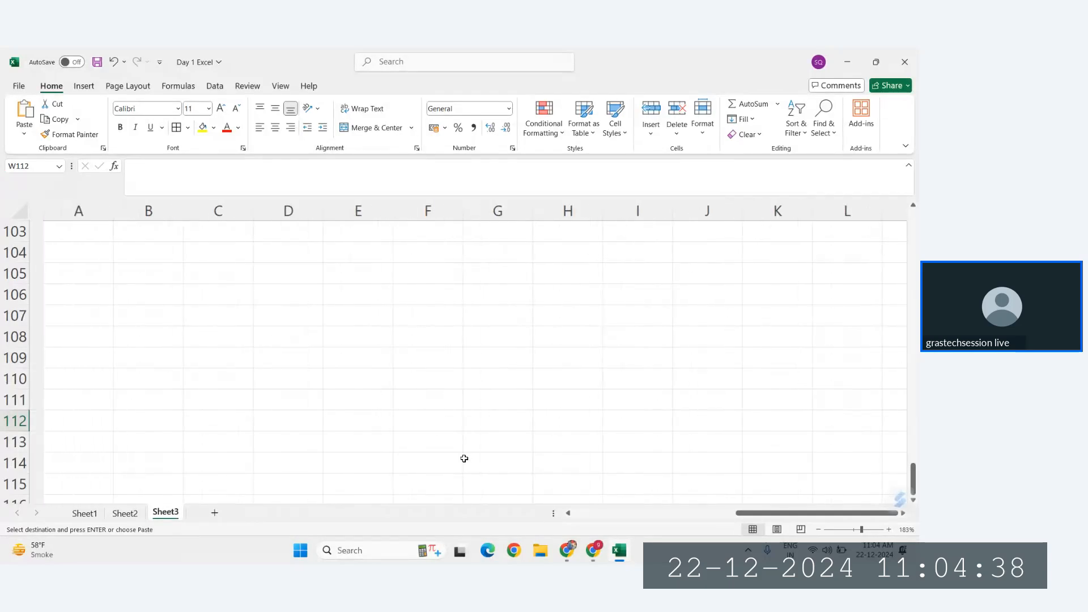
scroll(464, 458, "up", 18)
scroll(464, 458, "up", 16)
scroll(496, 402, "down", 3)
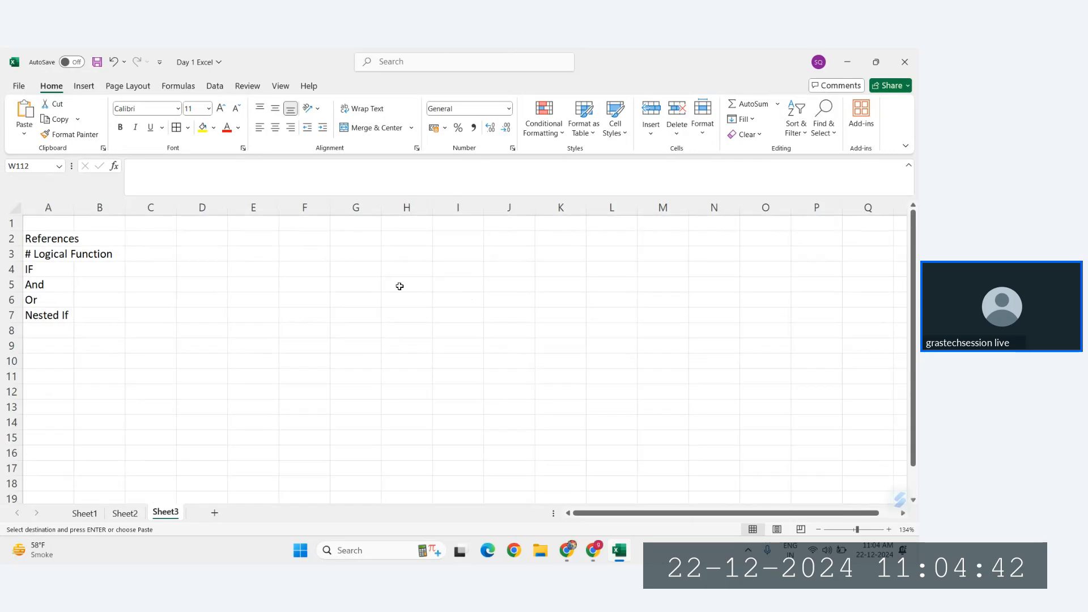
scroll(329, 275, "up", 5)
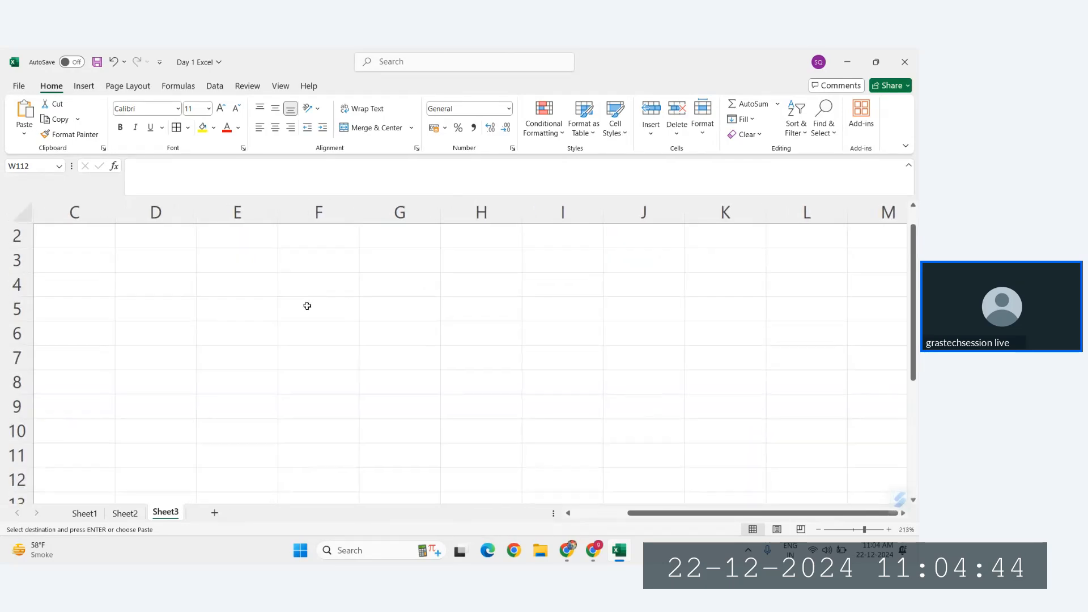
scroll(307, 306, "down", 4)
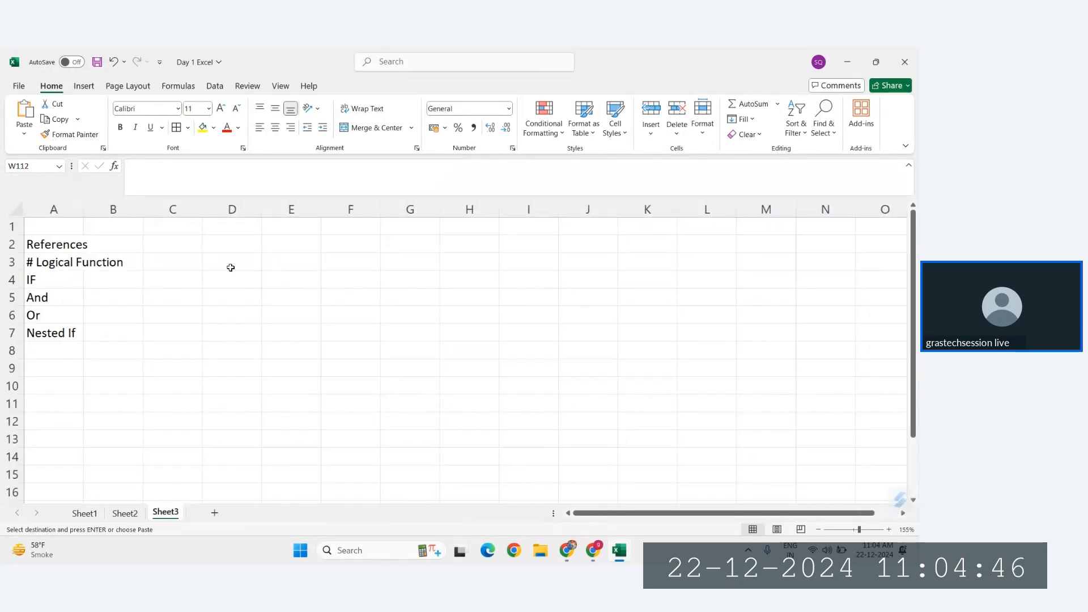
scroll(315, 286, "up", 4)
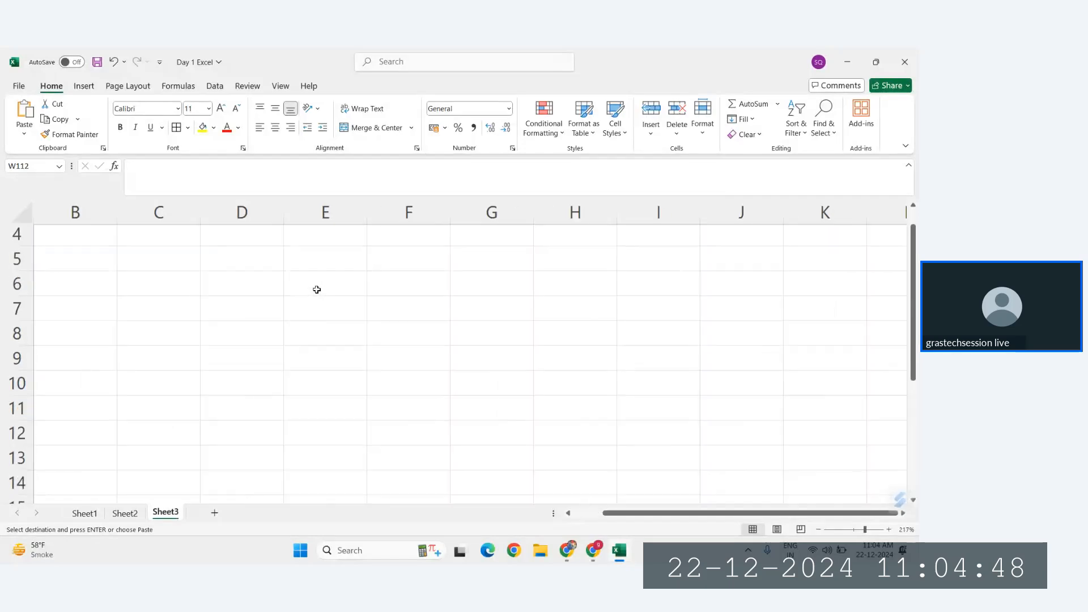
left_click(320, 293)
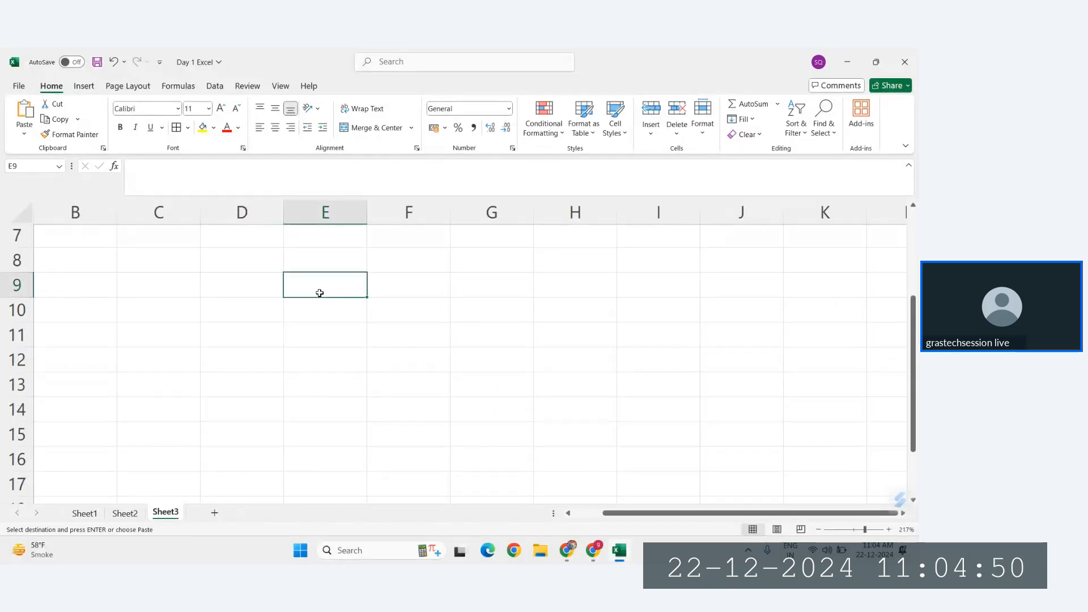
type("Refere")
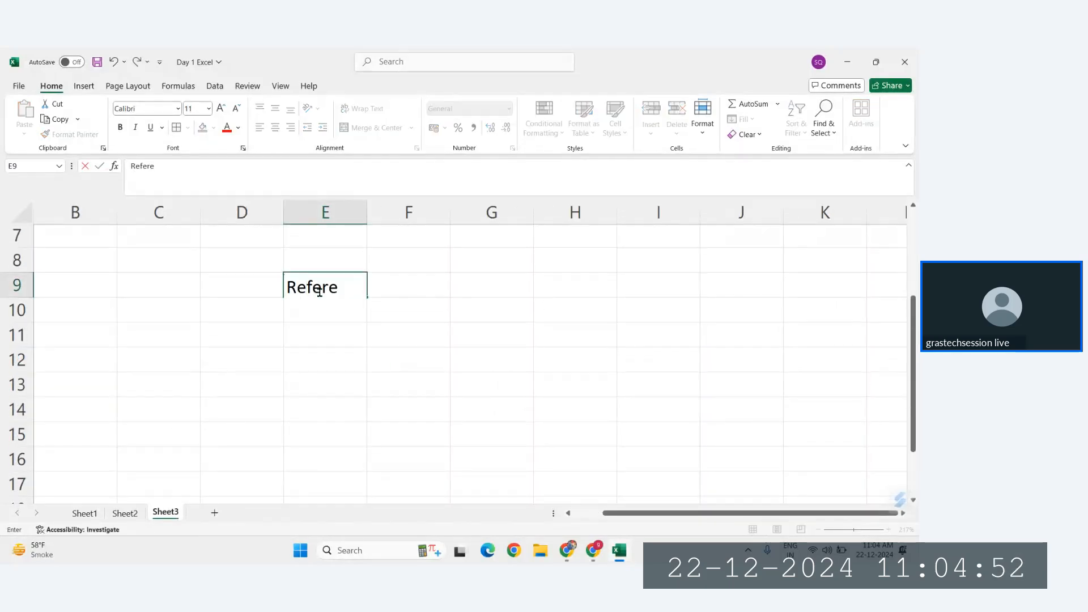
type("nces")
key("Return")
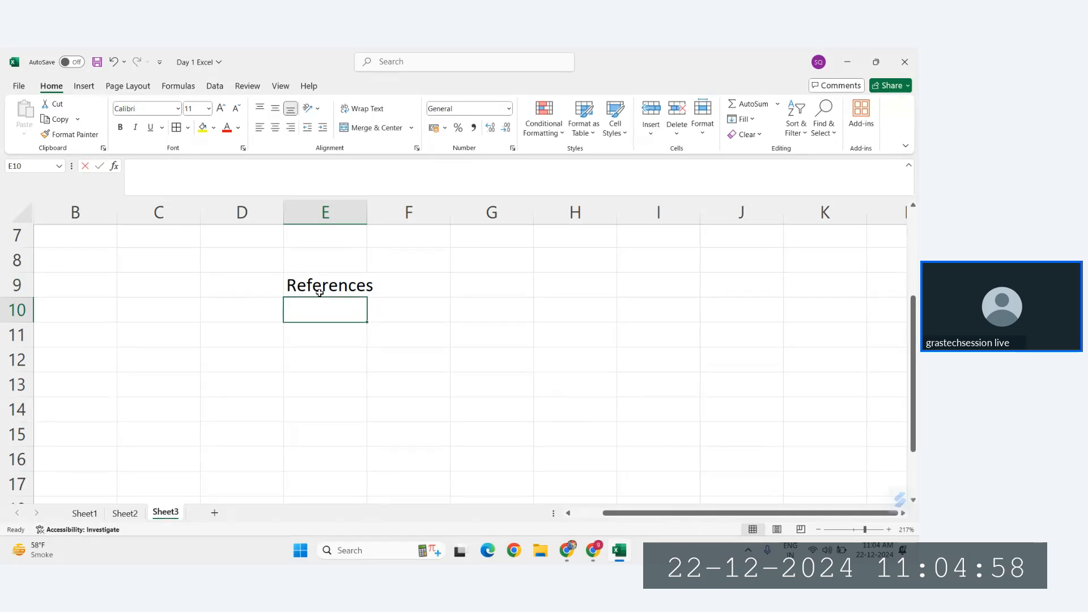
Step: List the reference types Relative, Absolute, Mixed, Circular and 3d in E10:E14 below the heading
type("Relative")
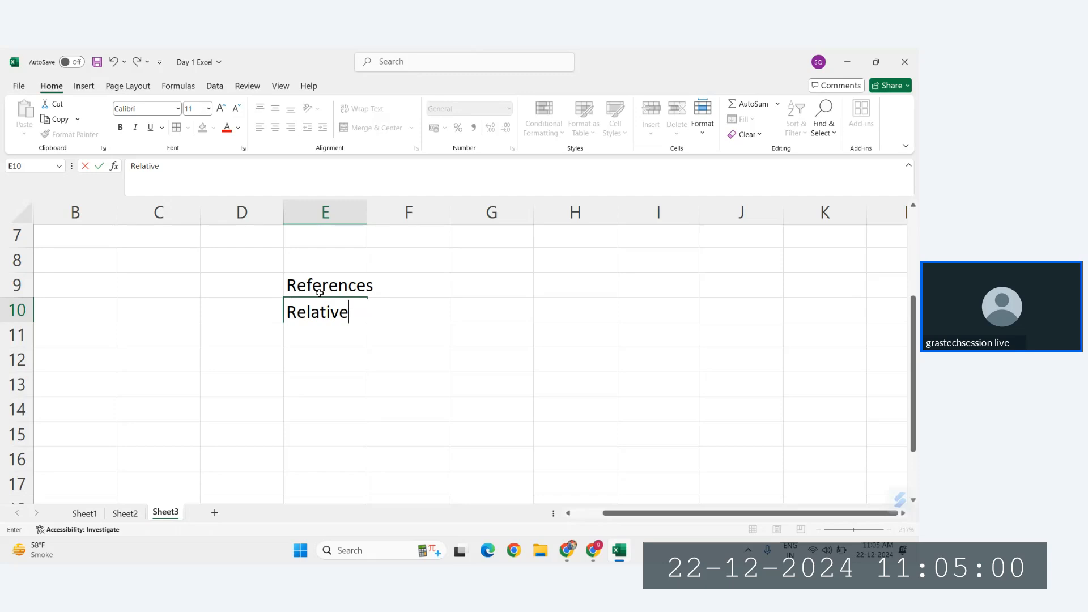
key("Return")
type("A")
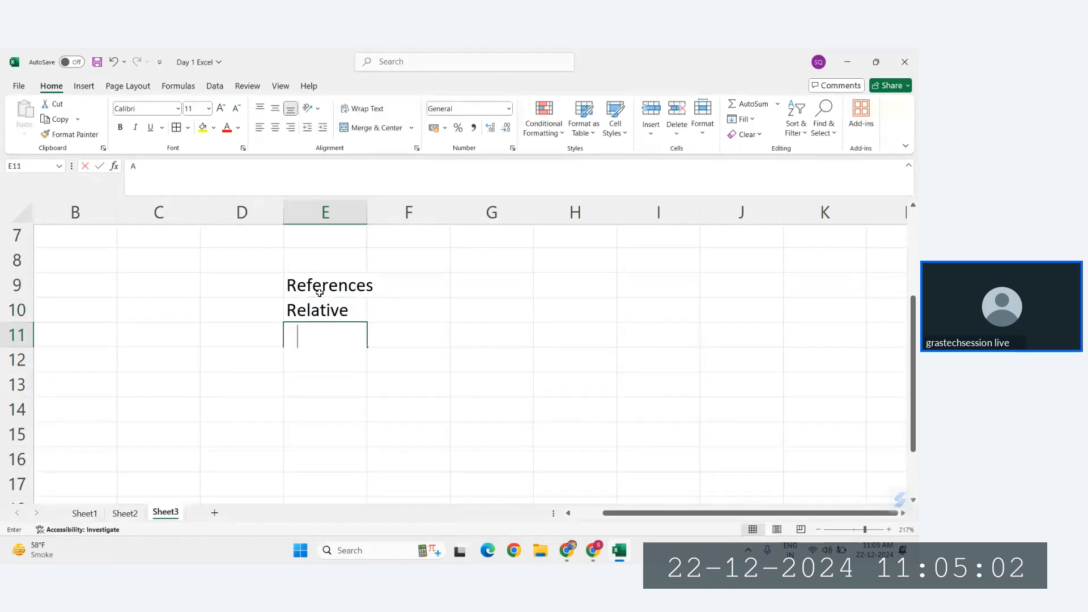
type("bsolut")
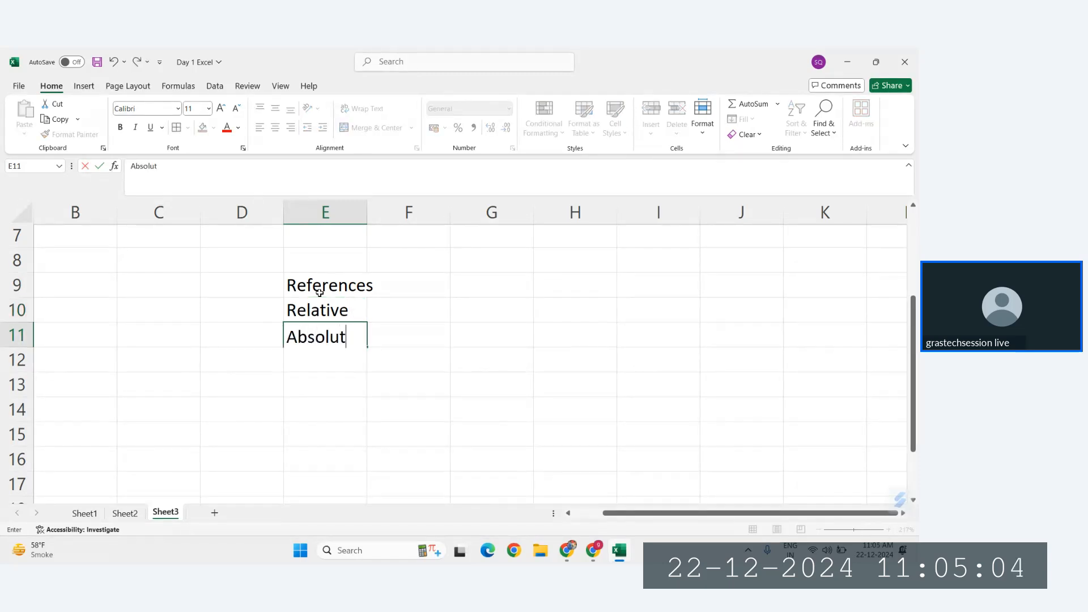
type("e")
key("Return")
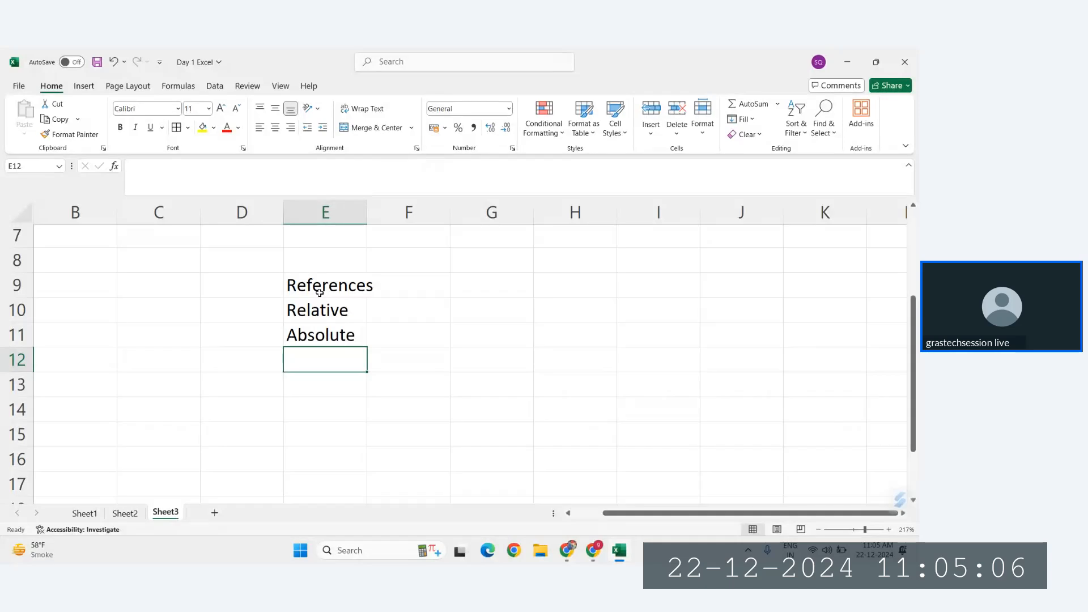
type("Mixed")
key("Return")
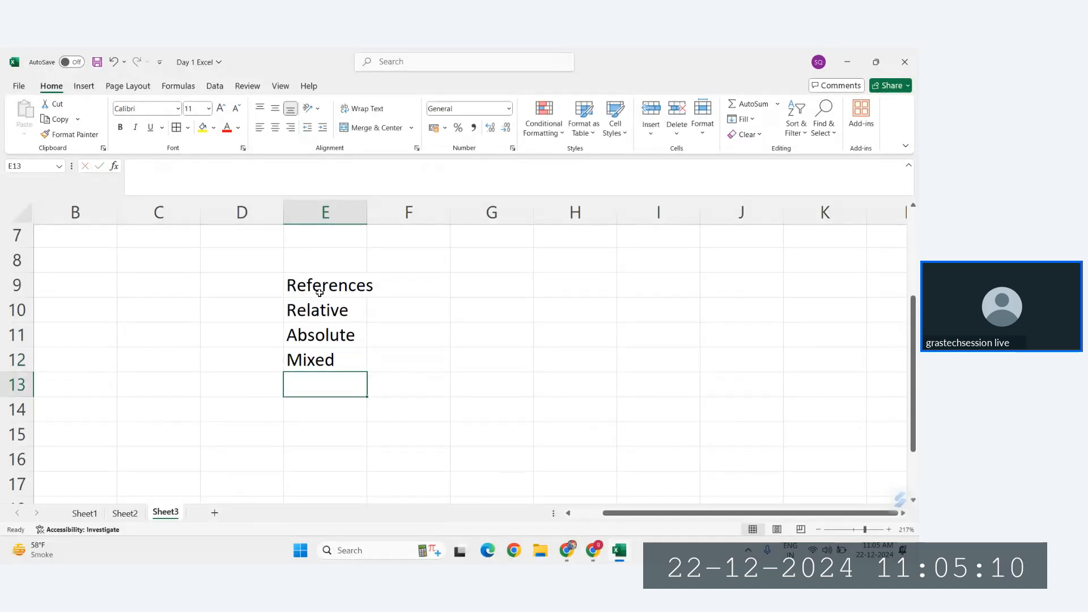
type("Circular")
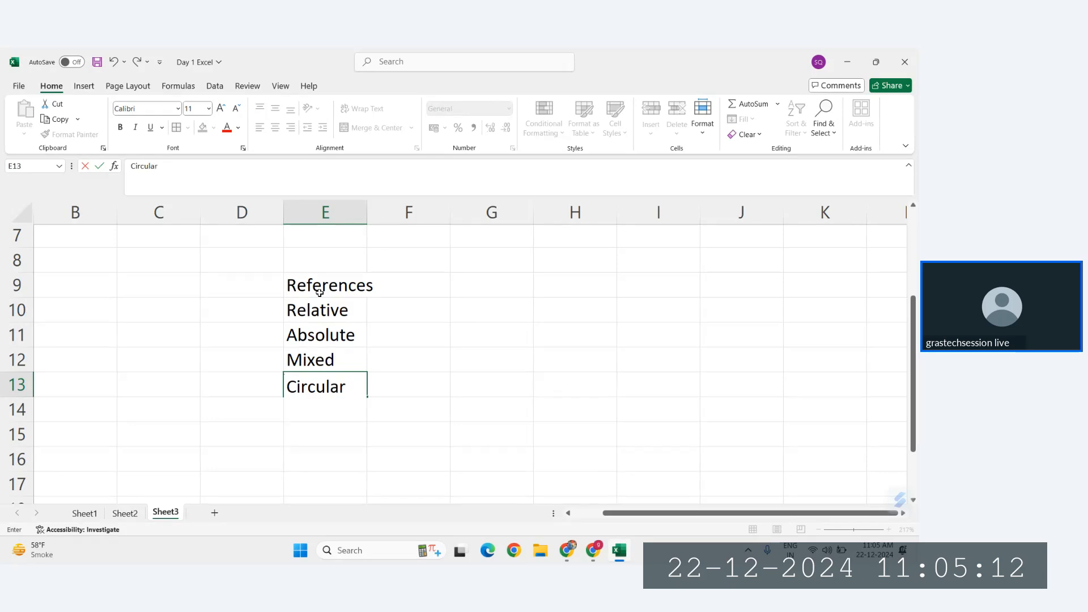
key("Return")
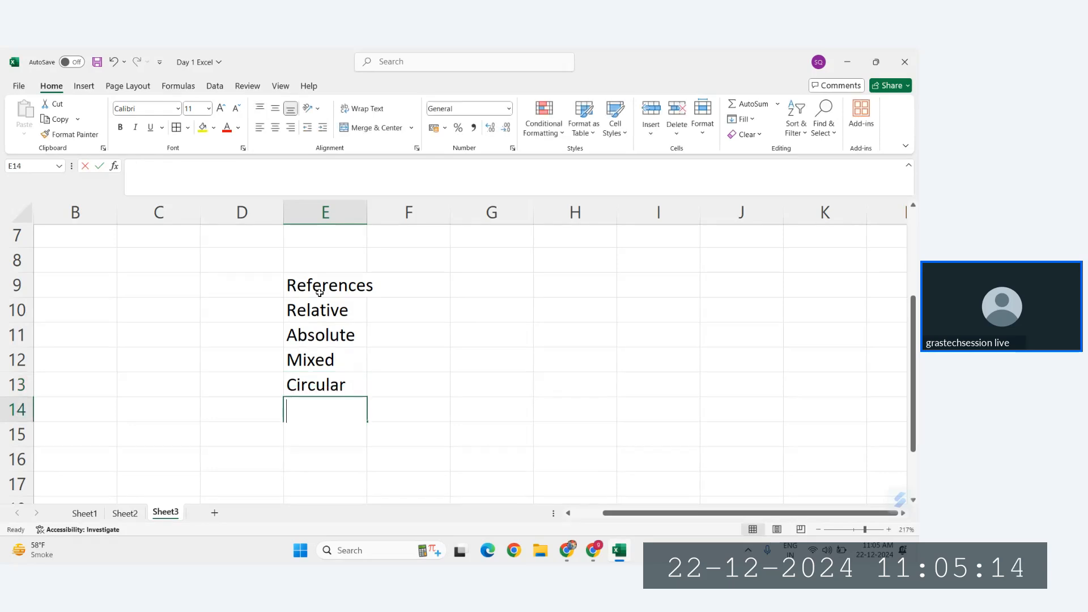
type("3d")
key("Return")
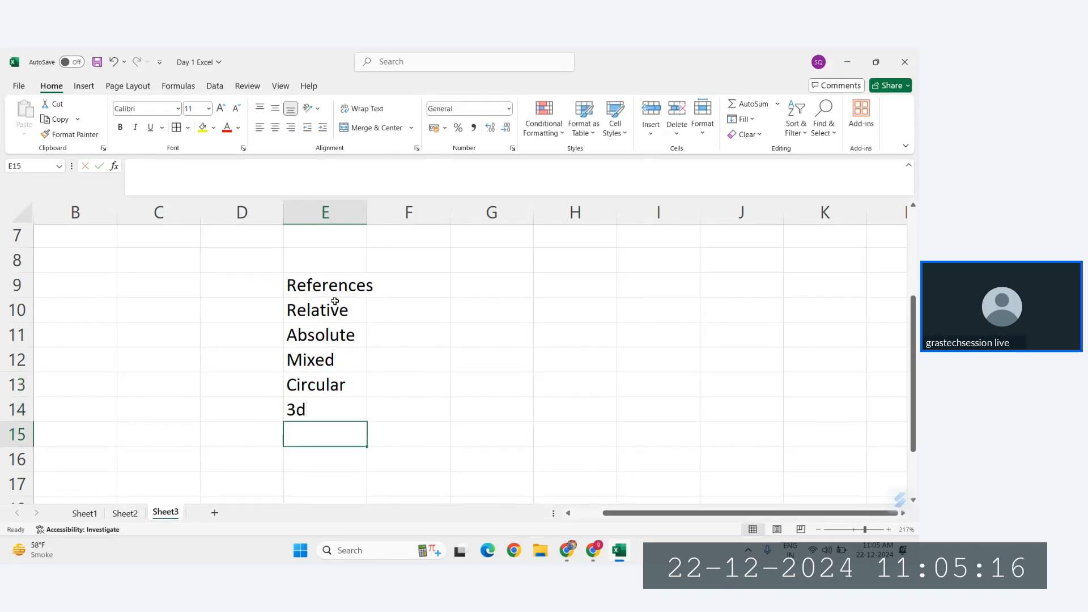
Step: Go through the five reference types in E10:E14 one by one
left_click(303, 310)
left_click(325, 333)
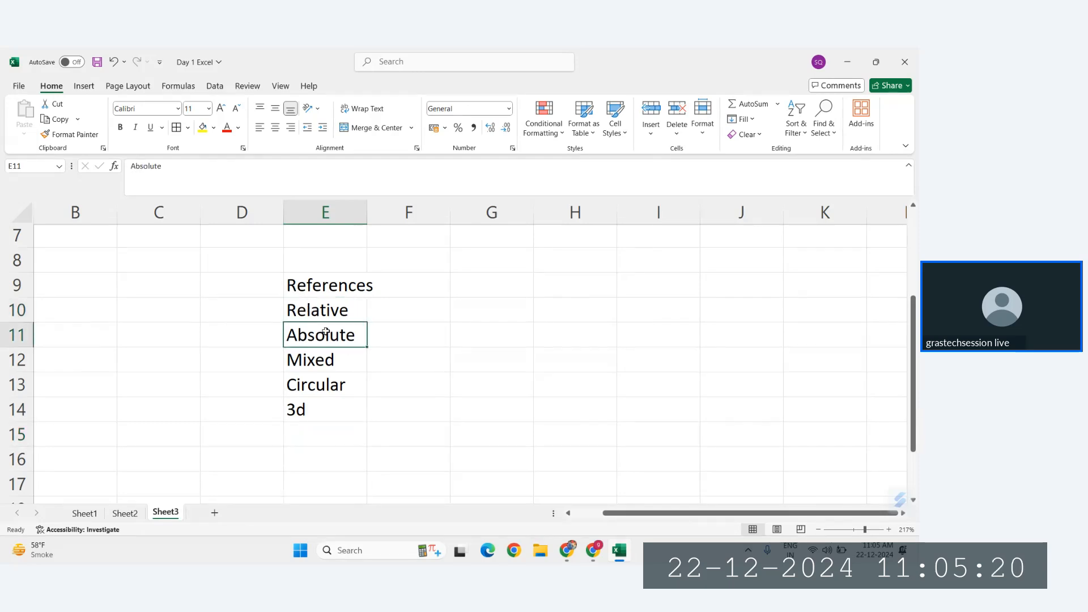
left_click(323, 361)
left_click(326, 386)
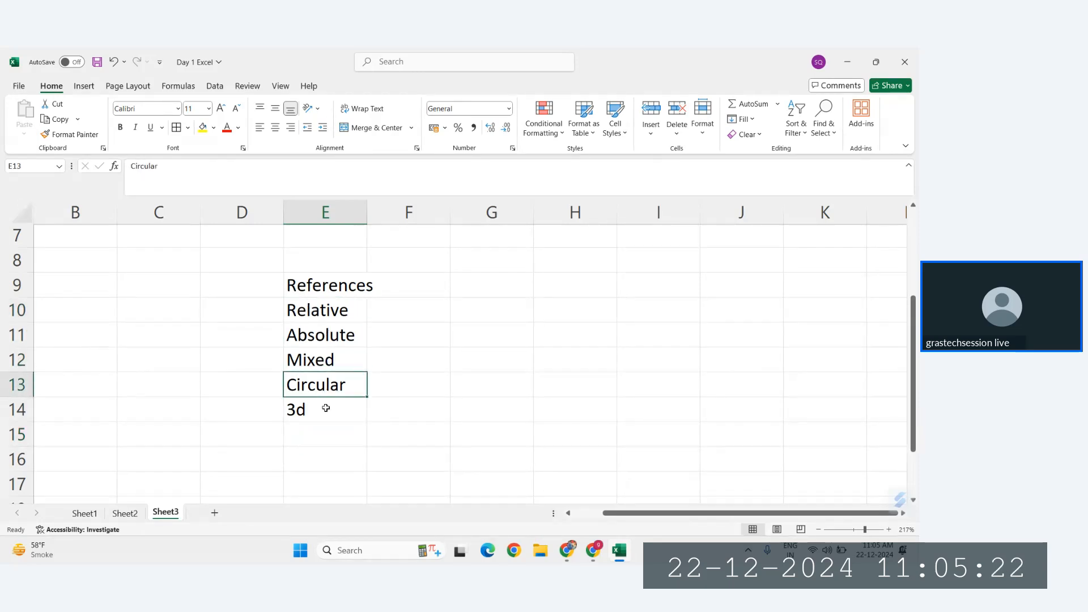
left_click(327, 411)
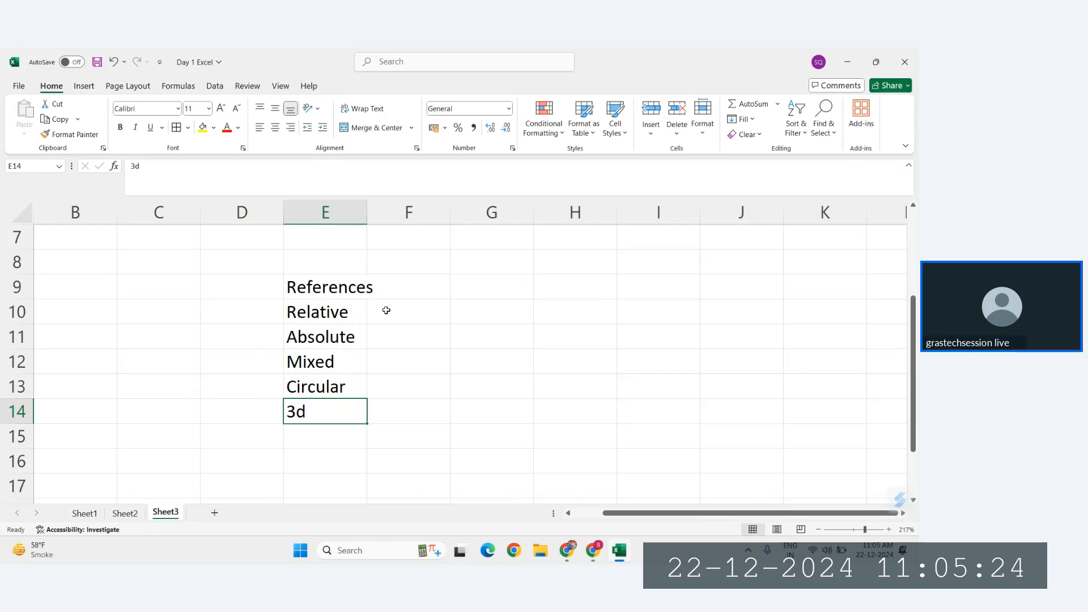
Step: Widen column E so the References heading fits, and select the Relative entry in E10
left_click_drag(363, 216, 378, 217)
scroll(400, 323, "right", 2)
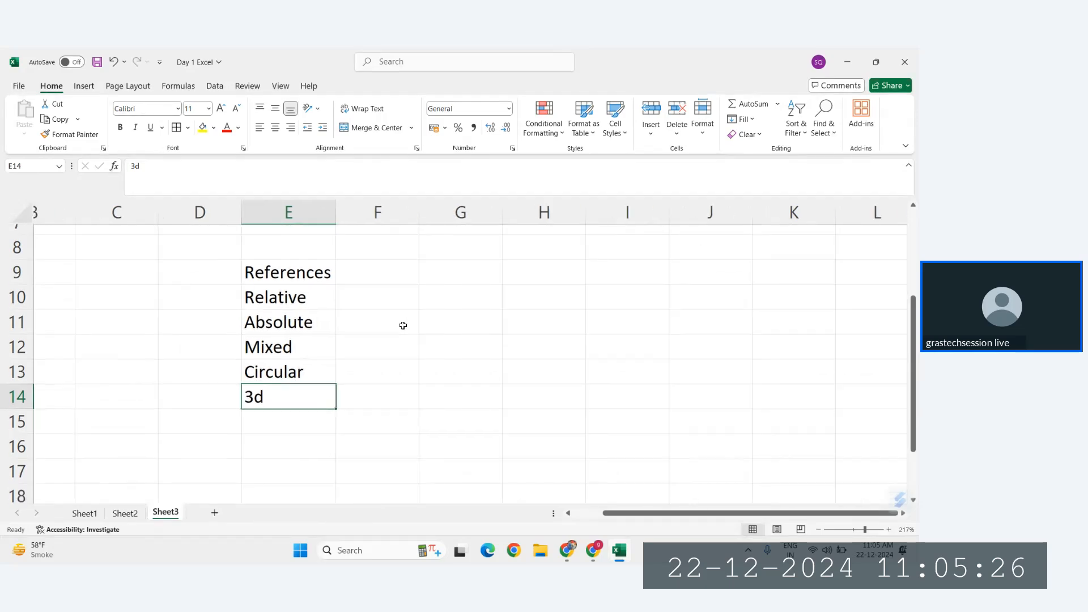
scroll(403, 325, "right", 1)
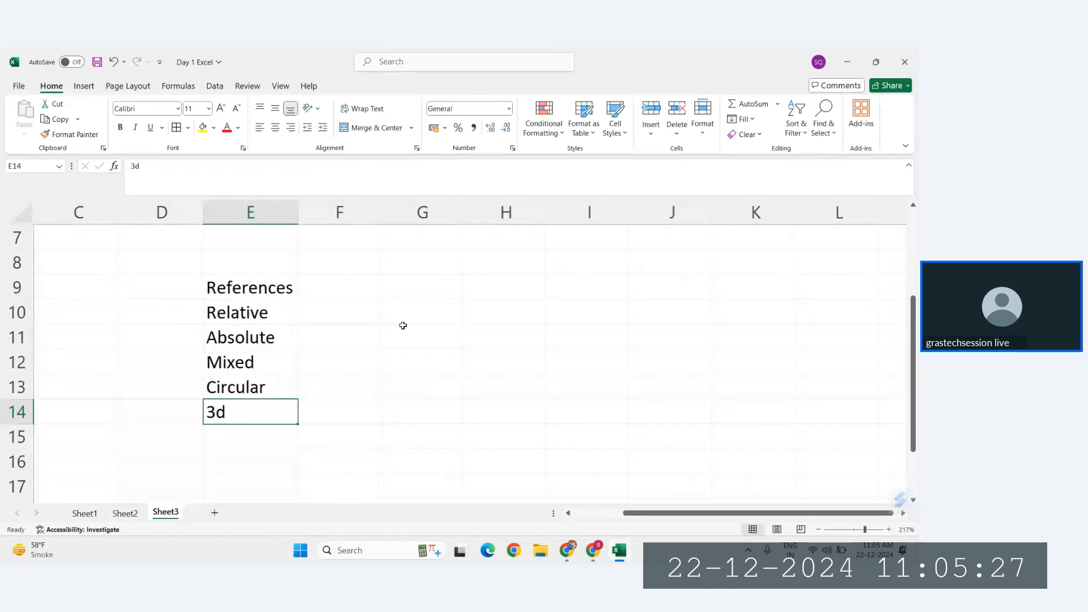
left_click(226, 312)
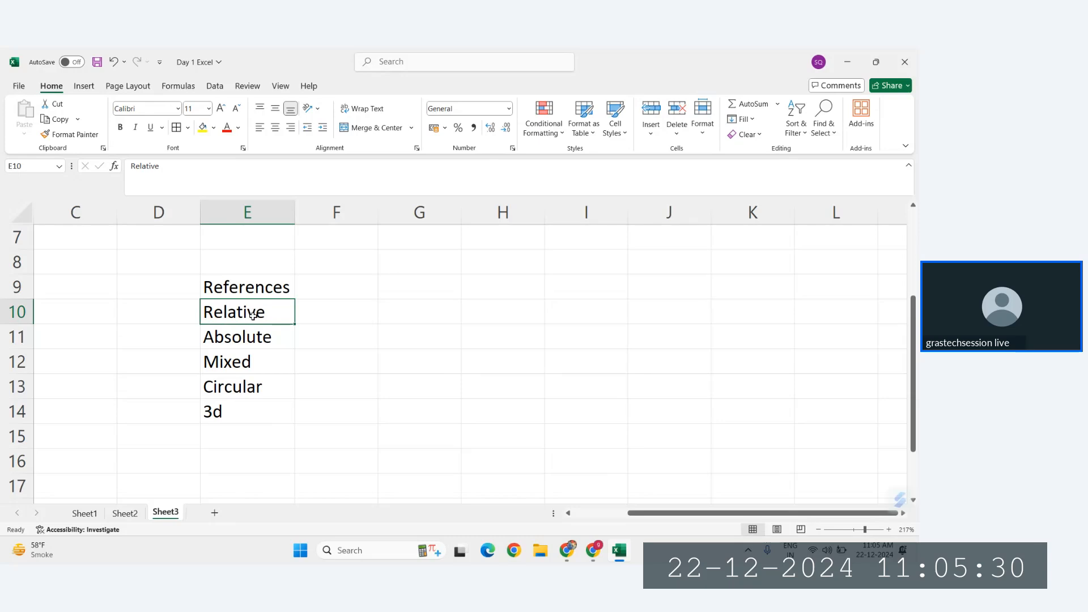
Step: Copy the Relative entry from E10 into H8 as the title of the example
left_click_drag(254, 315, 253, 415)
left_click(277, 313)
key("ctrl+c")
scroll(417, 267, "right", 1)
left_click(418, 265)
key("ctrl+v")
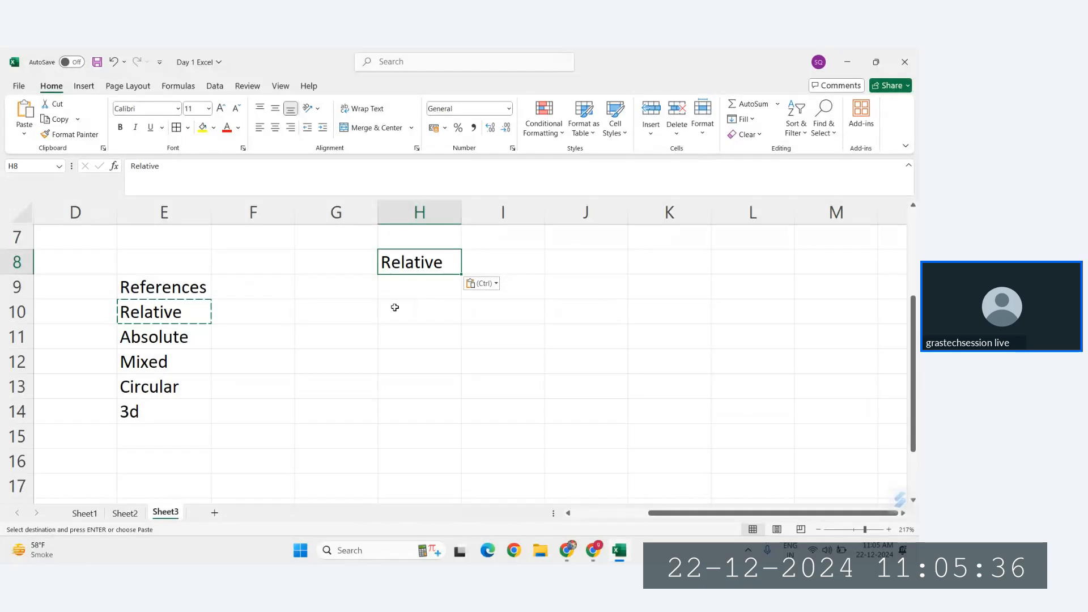
left_click(421, 285)
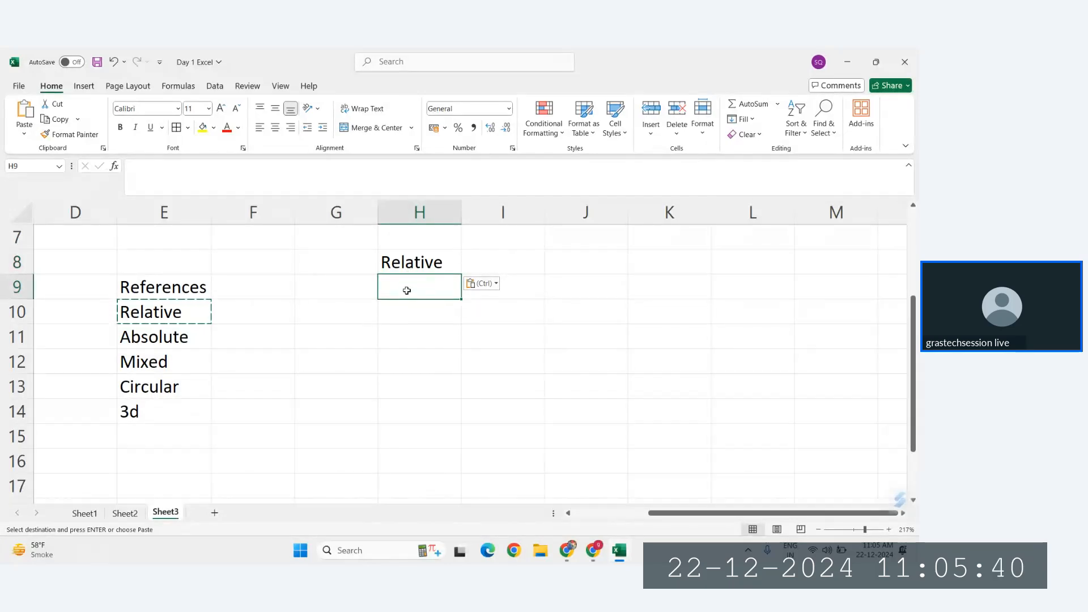
key("Escape")
Step: Enter the headings Prod Name, Sales, Profit and CP in H10:K10 and fit column H to its contents
left_click(411, 310)
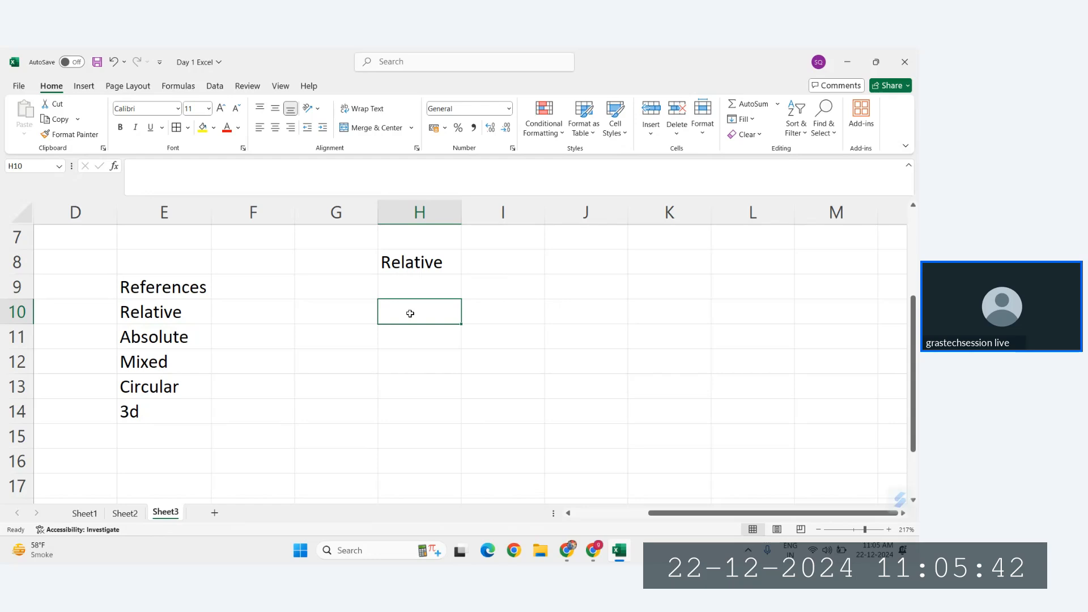
type("Name")
key("Tab")
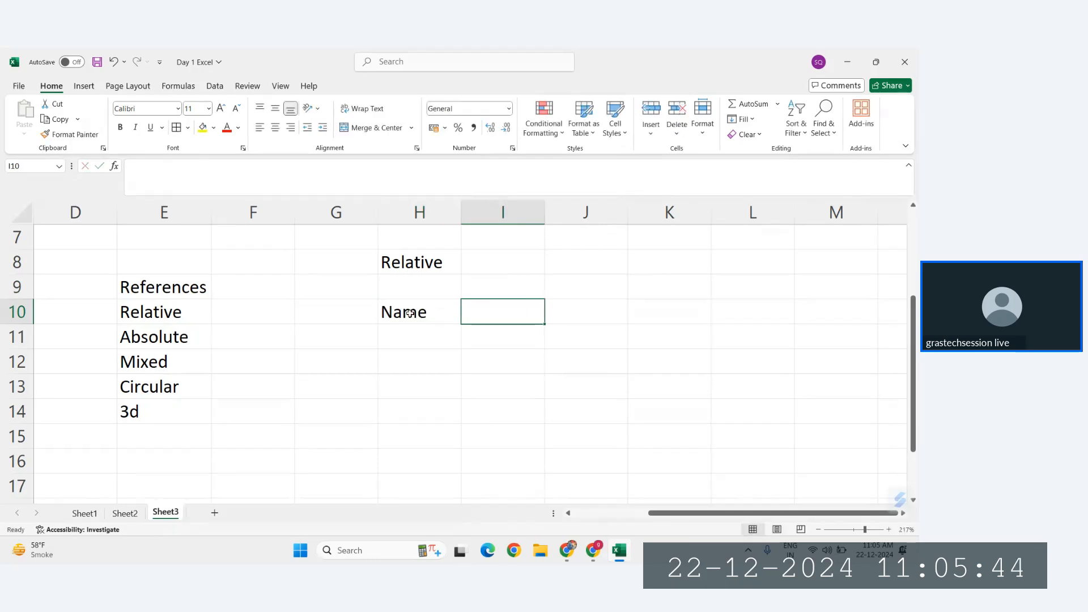
left_click(409, 312)
type("Prod")
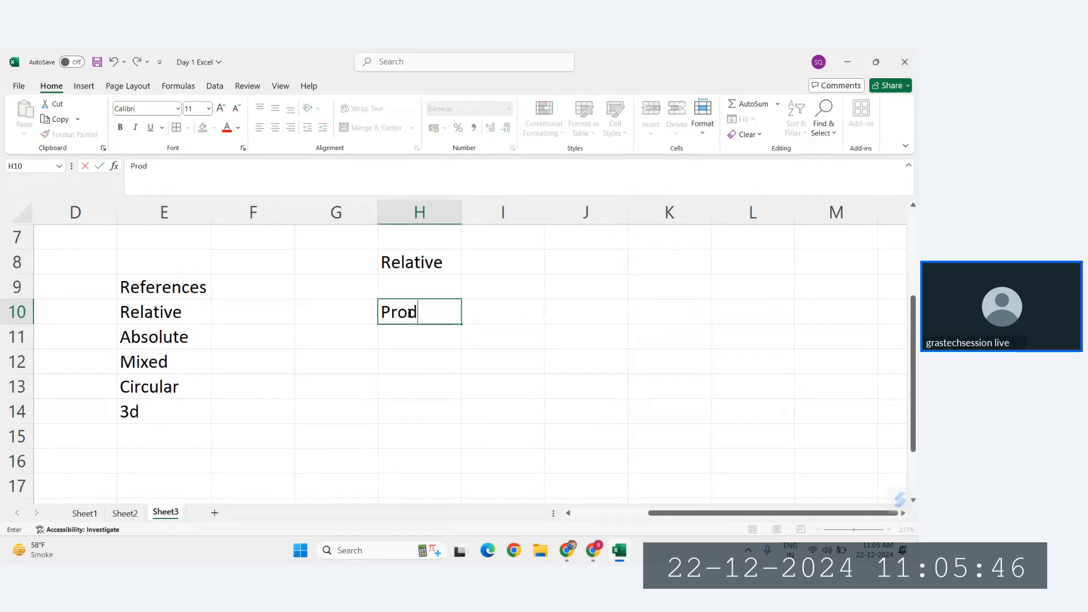
type(" Name")
key("Tab")
type("Sal")
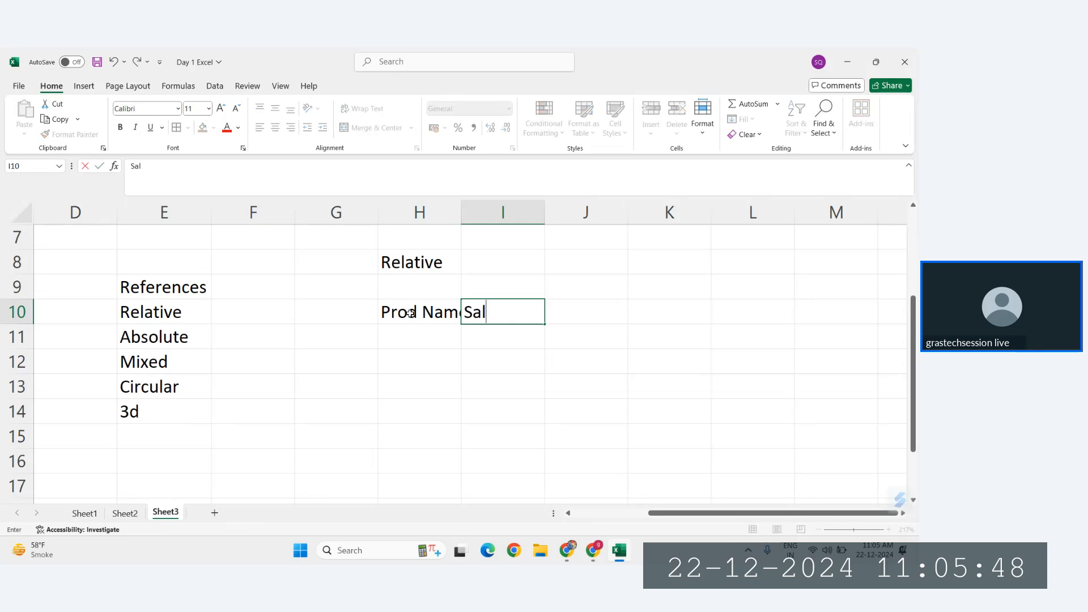
key("Tab")
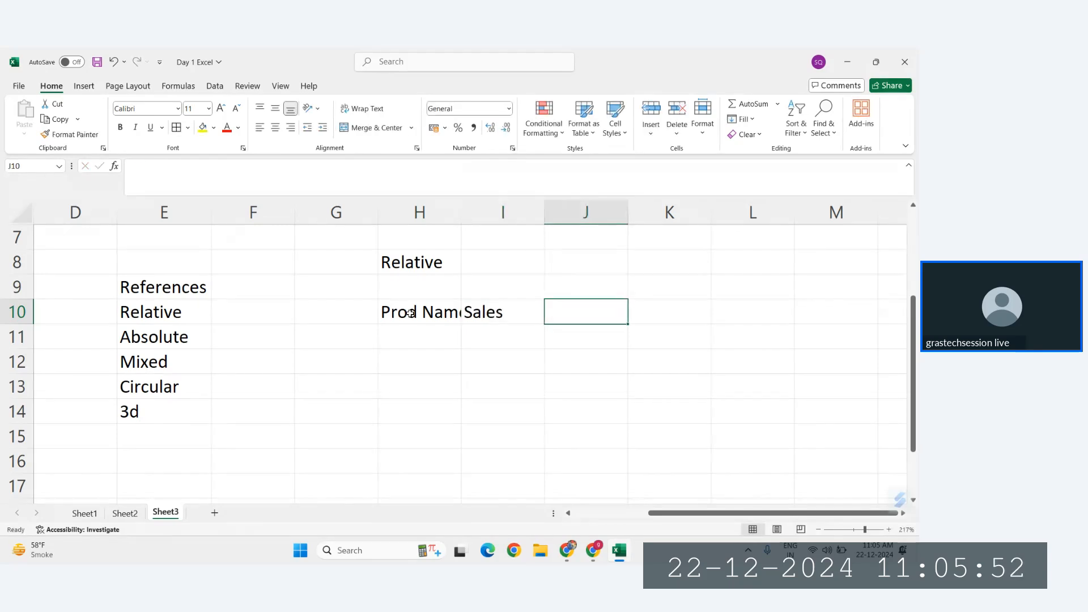
type("Profit")
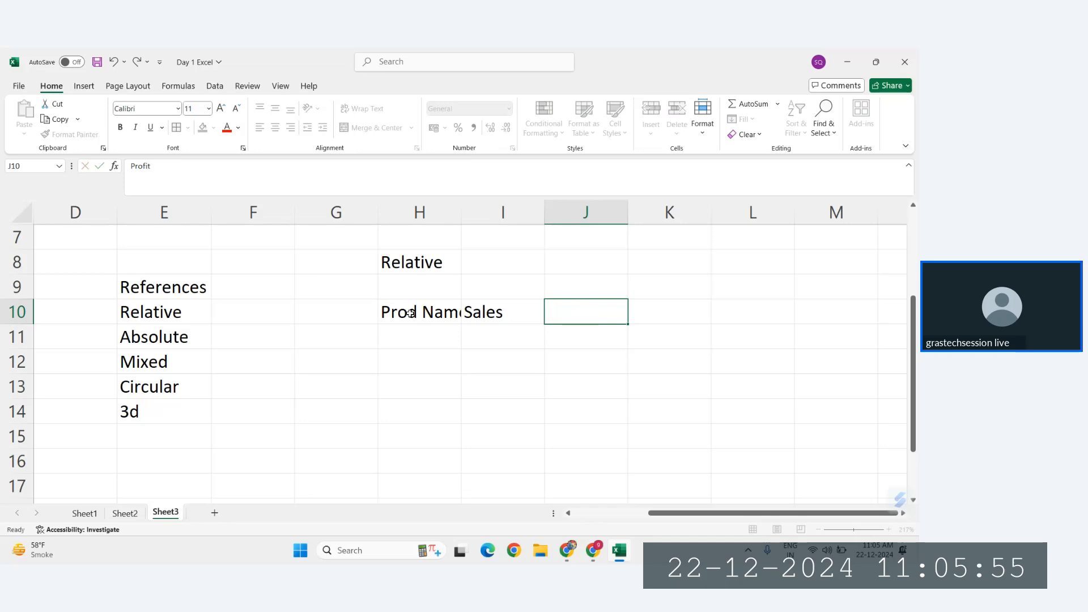
key("Tab")
type("CP")
key("Return")
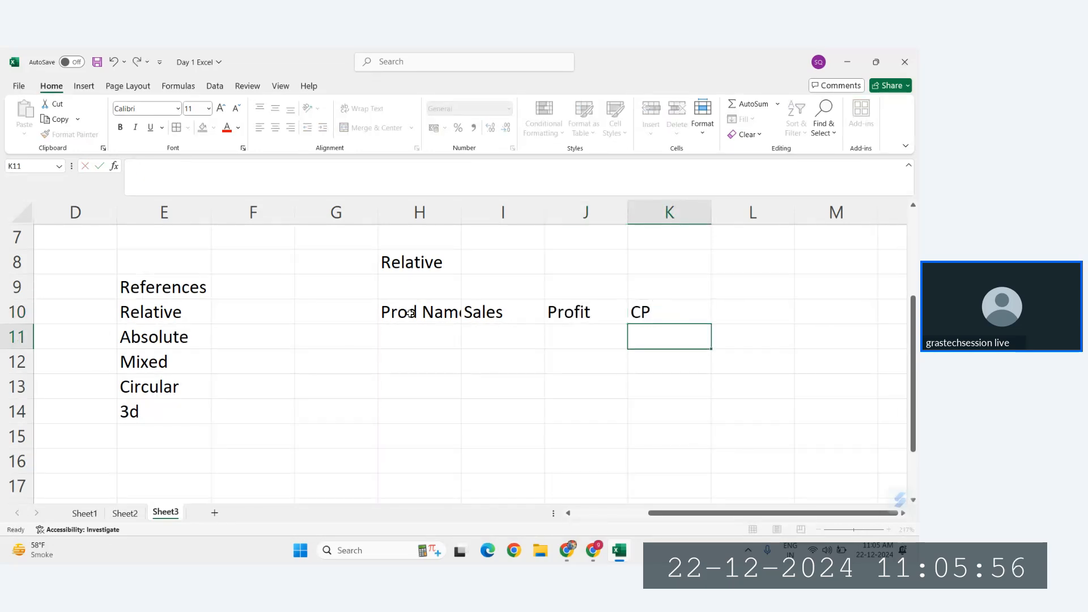
double_click(461, 220)
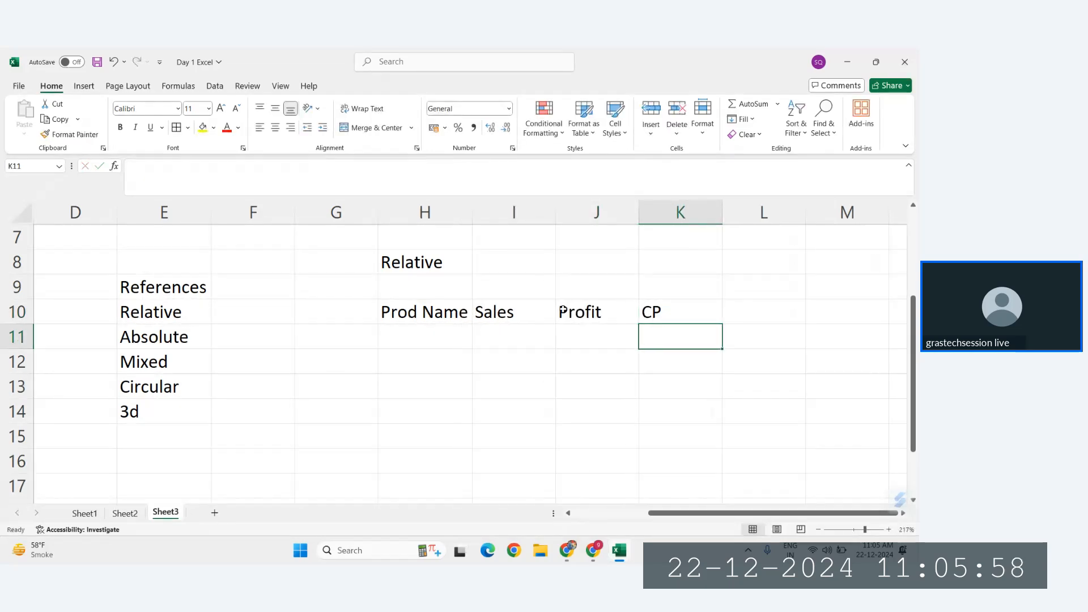
Step: List the product names A, b, c and d in H11:H14
left_click(433, 332)
type("A")
key("Return")
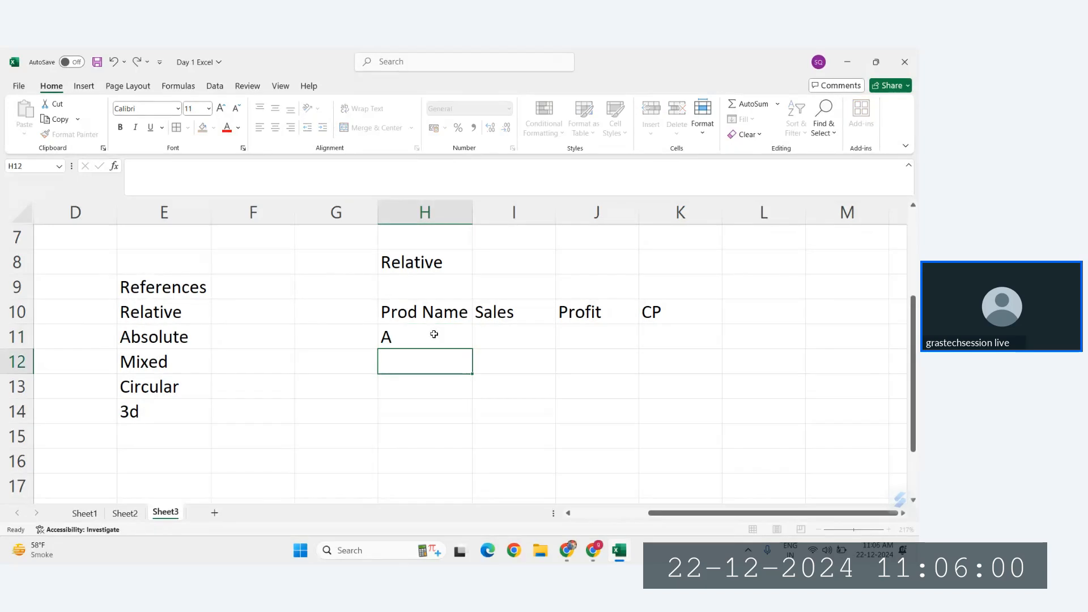
type("b")
key("Return")
type("c")
key("Return")
type("d")
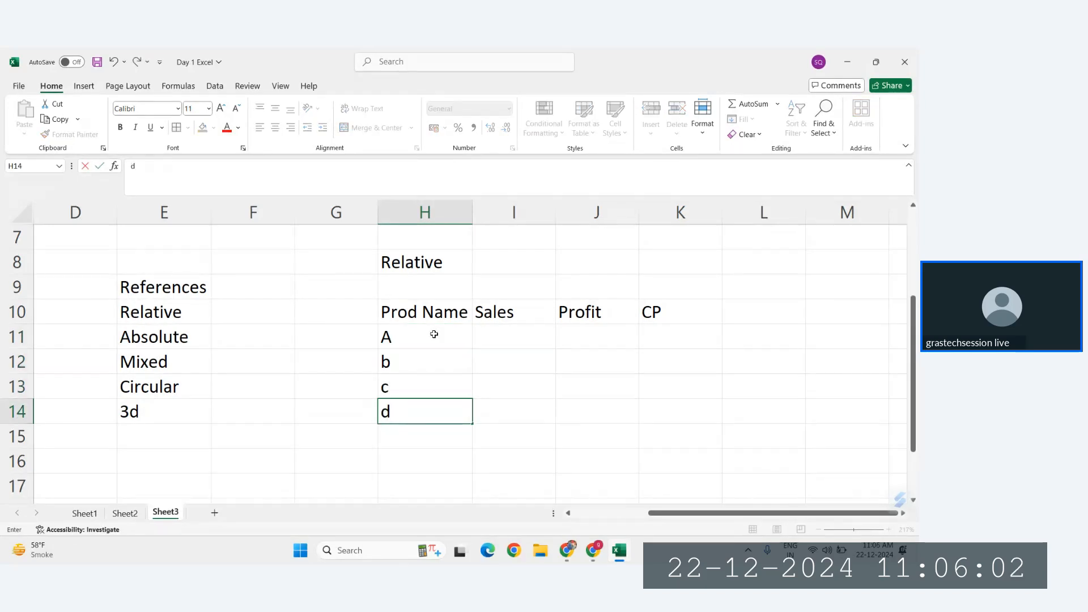
Step: Enter the sales values 34, 5, 3 and 5345 in I11:I14
left_click(497, 334)
type("34")
key("Return")
type("5")
key("Return")
type("3 5345")
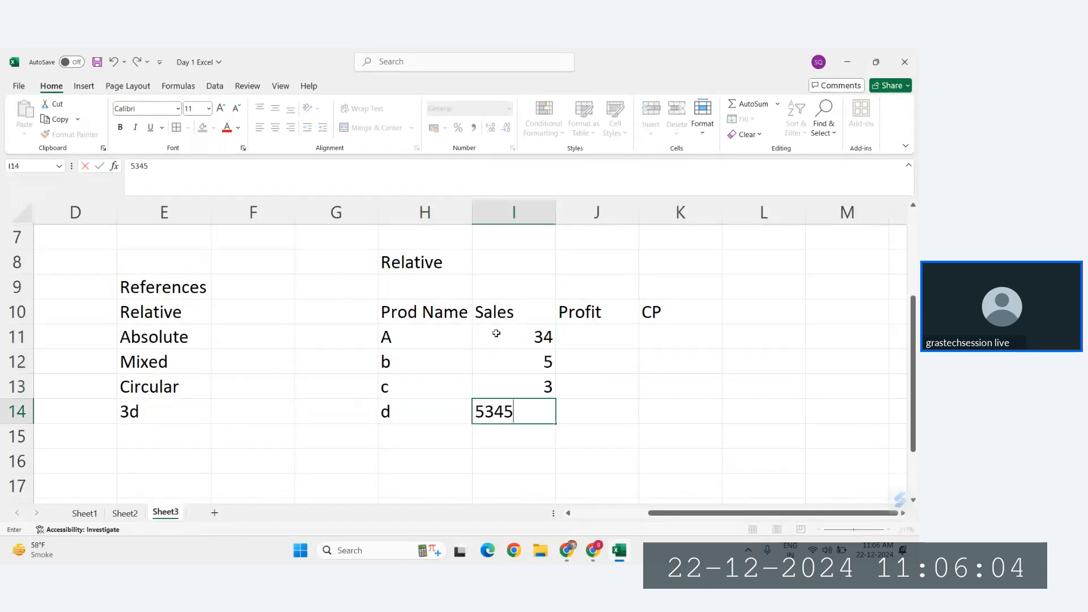
key("Return")
Step: Enter the profit values 2, 35, 23 and 23 in J11:J14
left_click(575, 333)
type("2")
key("Return")
type("35")
key("Return")
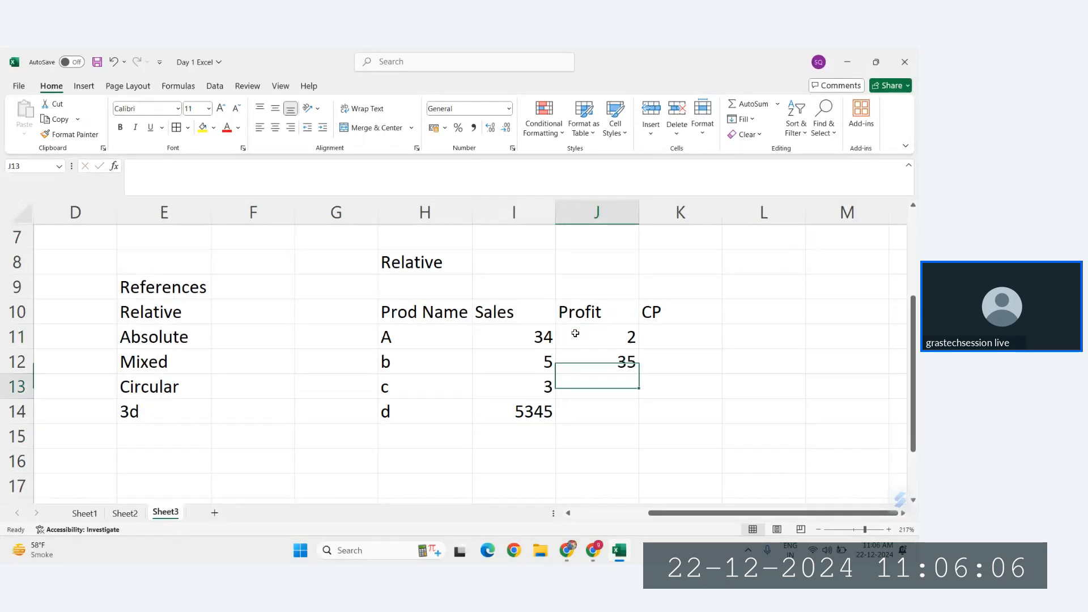
type("23")
key("Return")
type("5345")
key("Return")
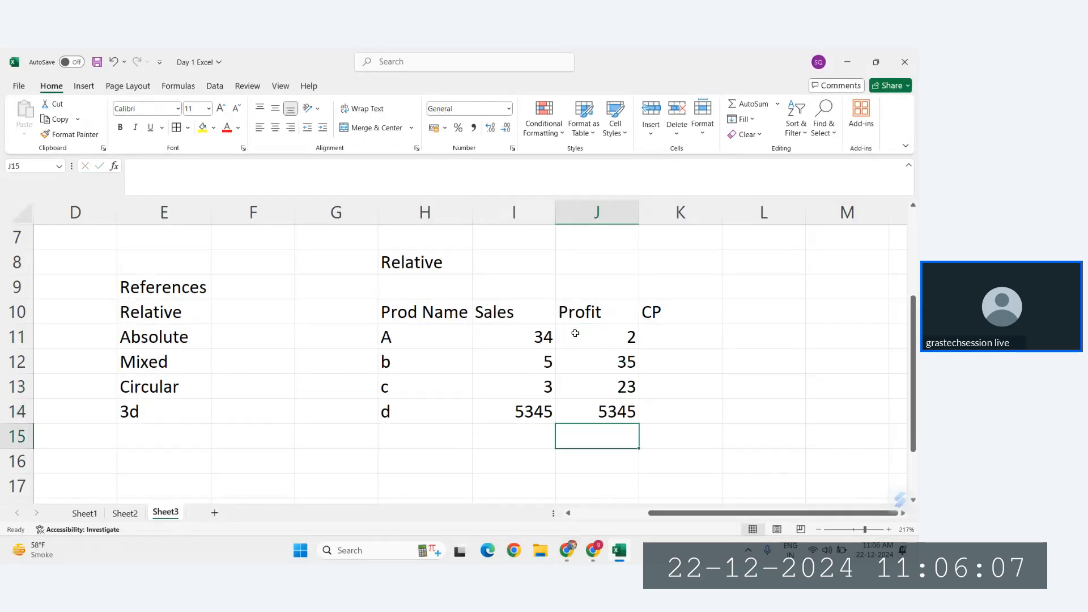
left_click(611, 412)
type("23")
key("Return")
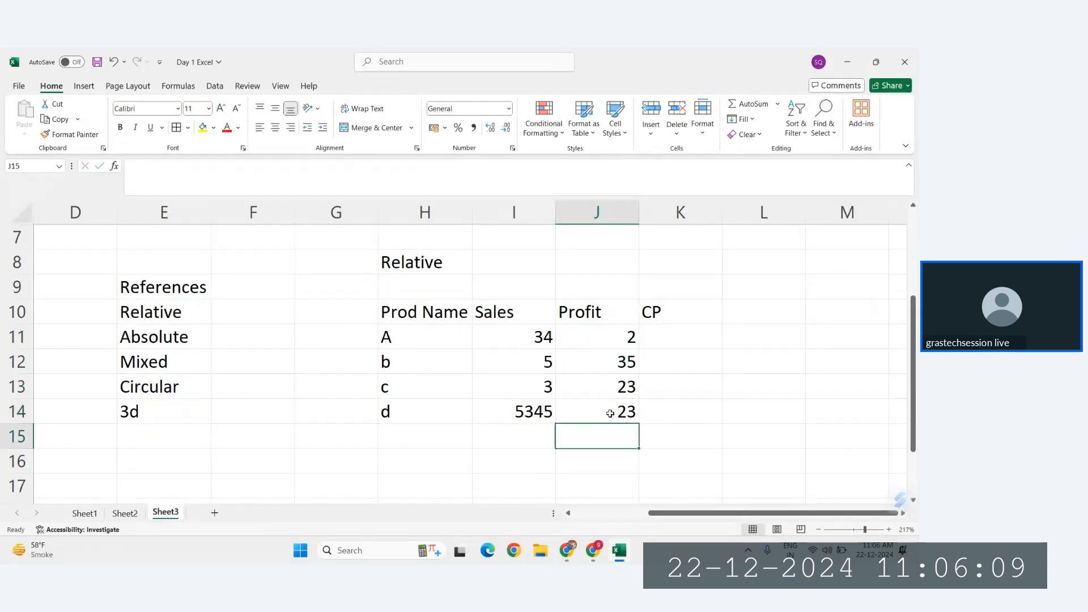
Step: Change the sales of product b to 345 and of product c to 456
left_click(688, 316)
left_click_drag(673, 339, 615, 361)
left_click(617, 361)
key("Left")
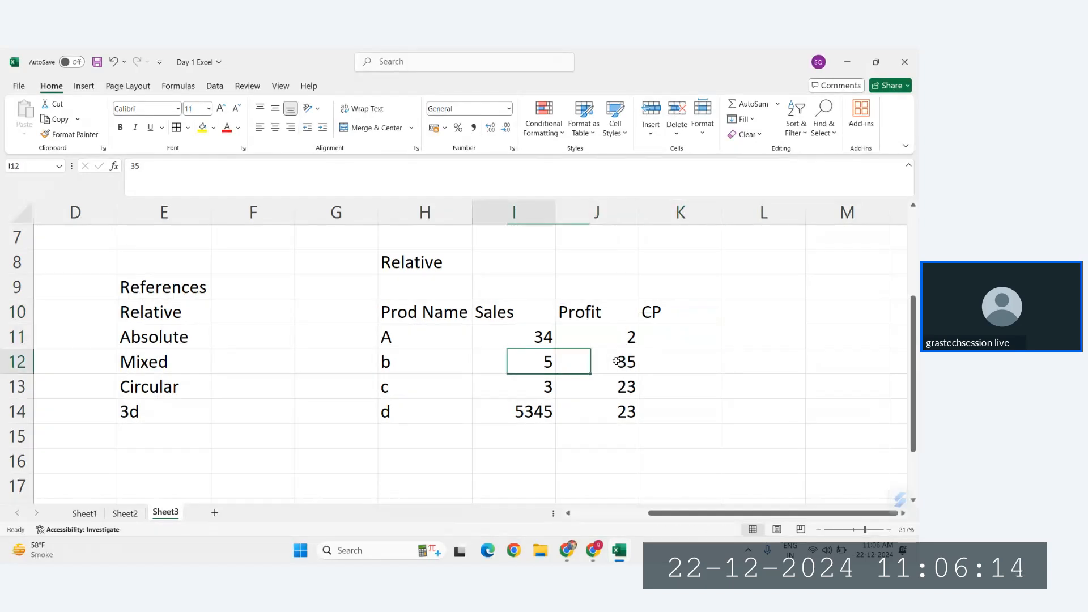
type("345")
key("Return")
type("456")
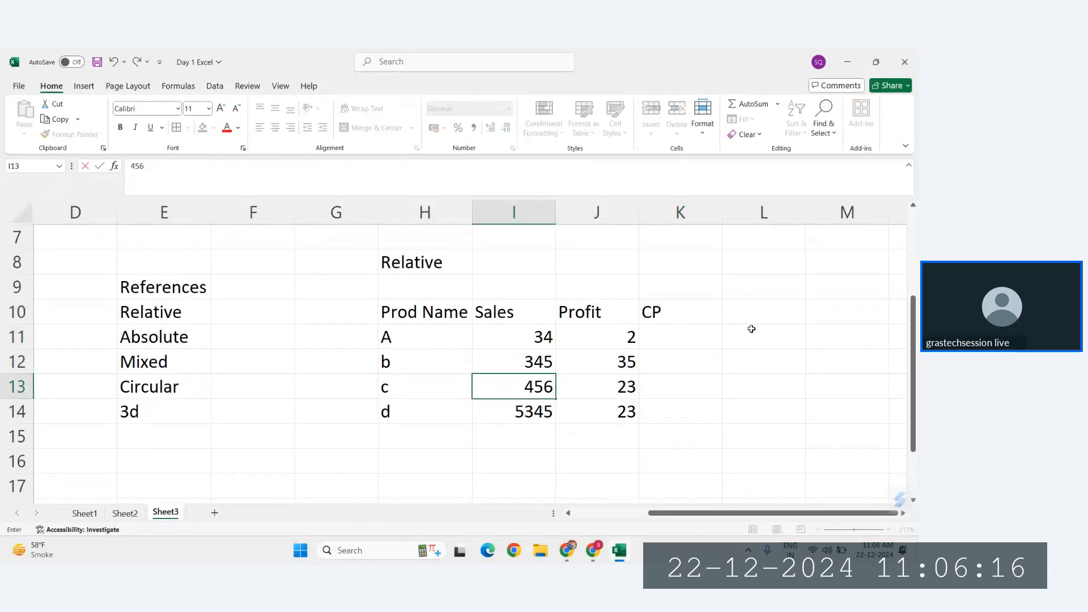
left_click(678, 337)
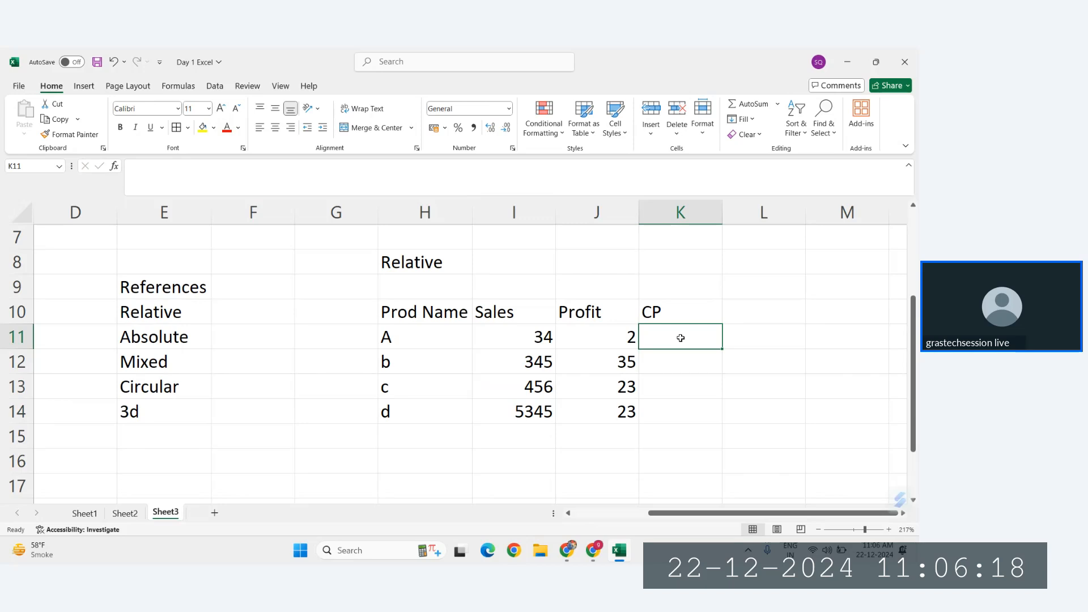
Step: Center the contents of the table H10:K14 and apply all borders to it
left_click_drag(425, 311, 669, 404)
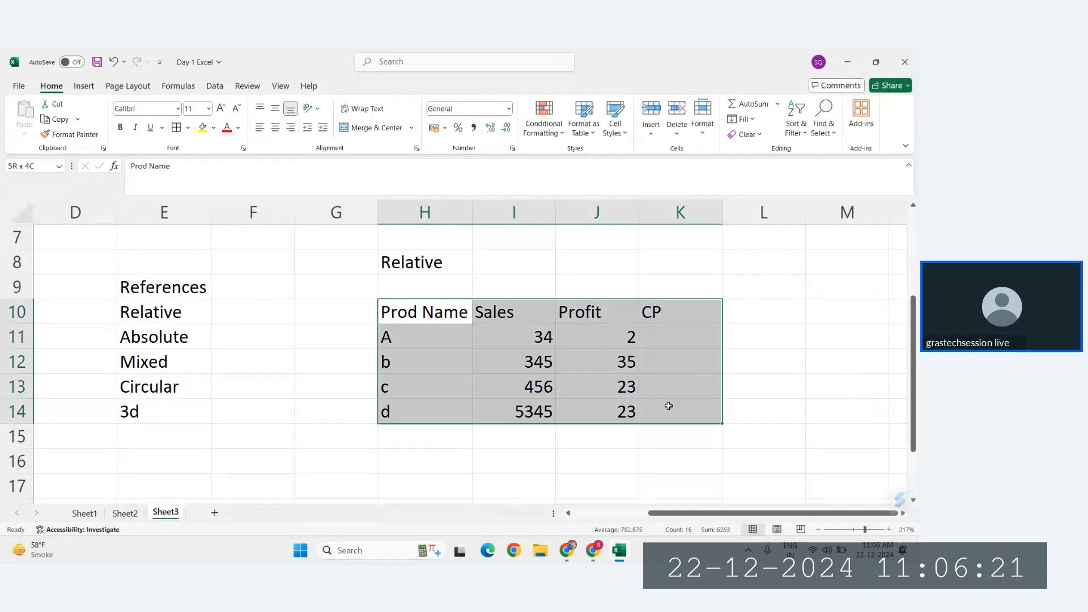
left_click(272, 130)
left_click(681, 330)
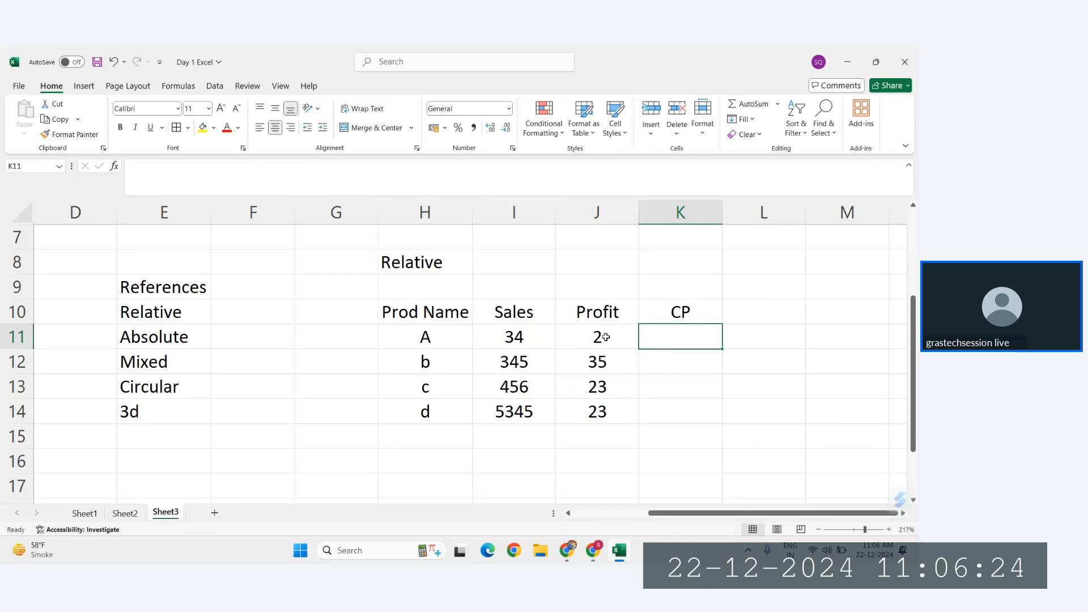
key("ctrl+a")
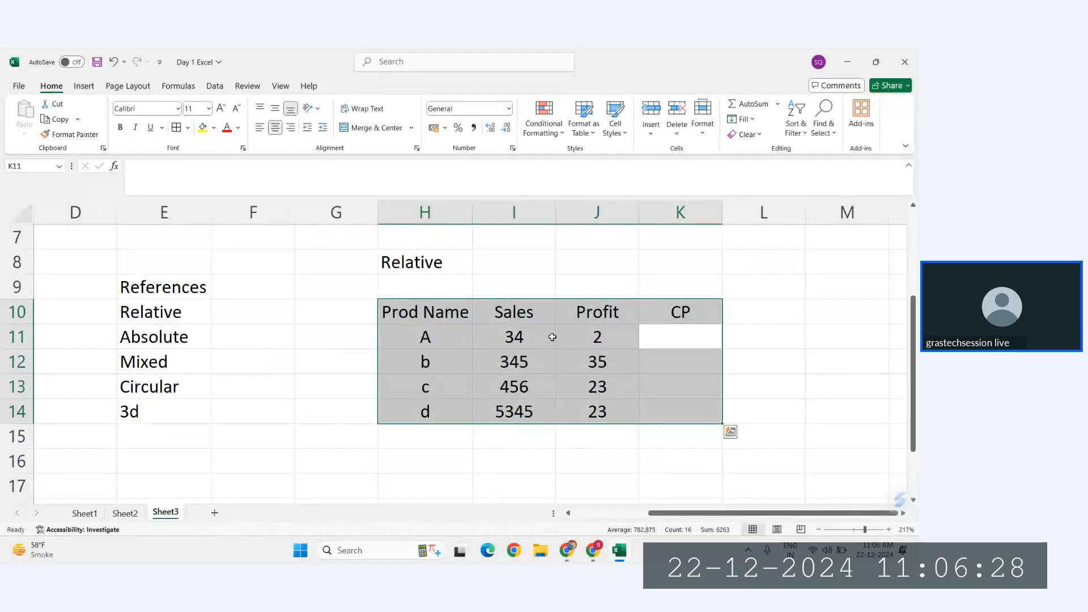
key("alt")
key("h")
key("b")
key("a")
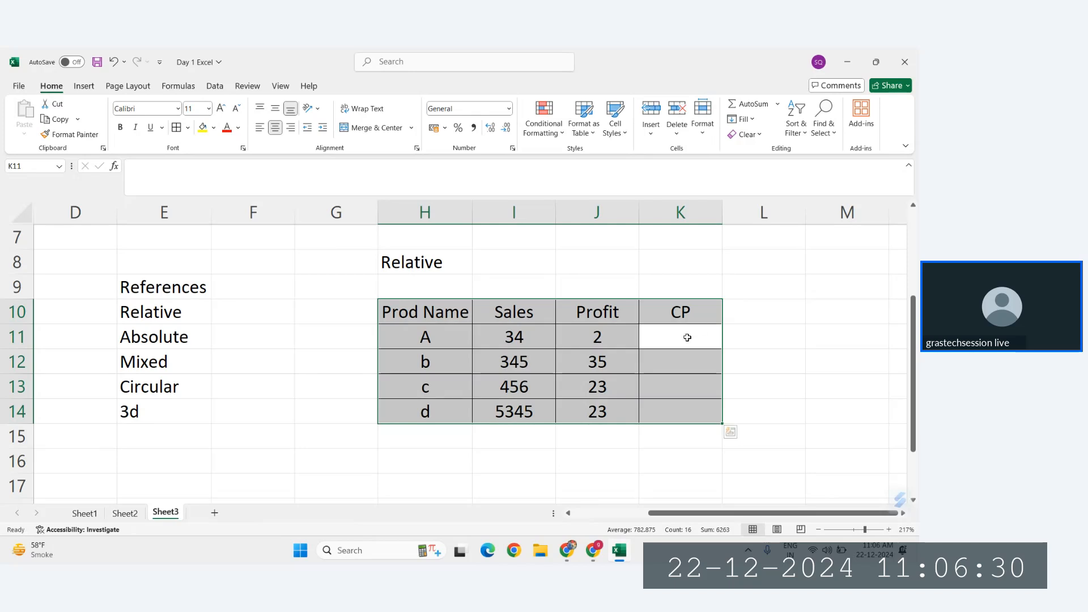
left_click(686, 337)
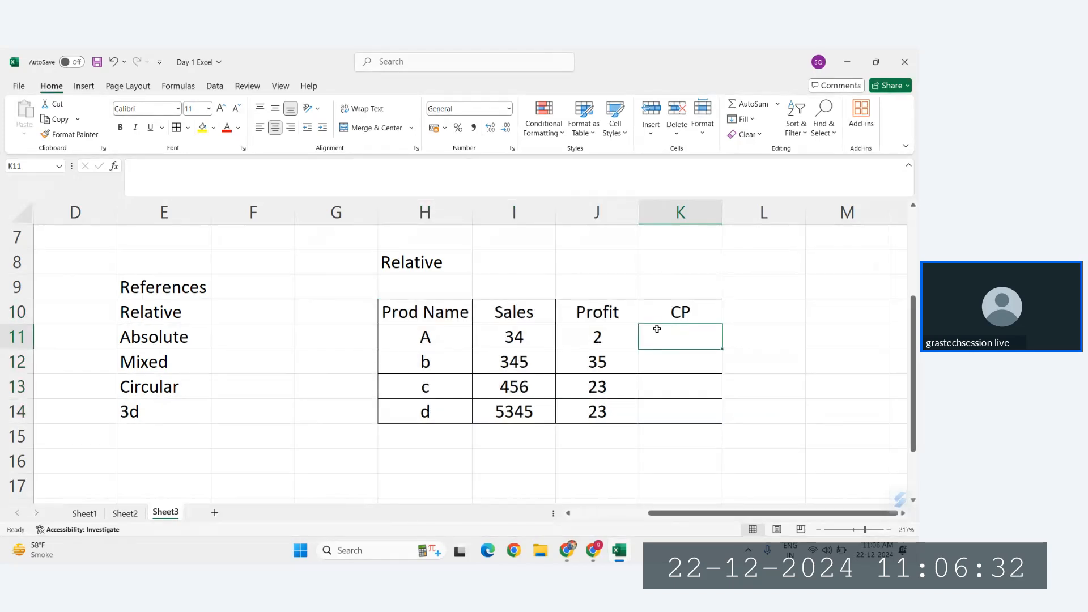
left_click(513, 336)
left_click(605, 336)
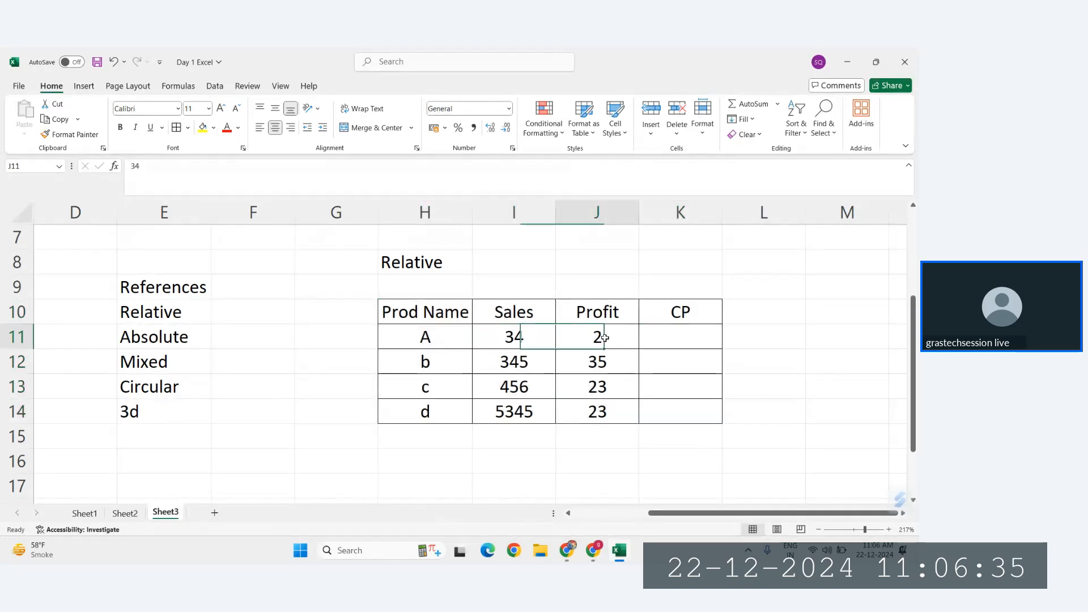
left_click(688, 335)
type("=")
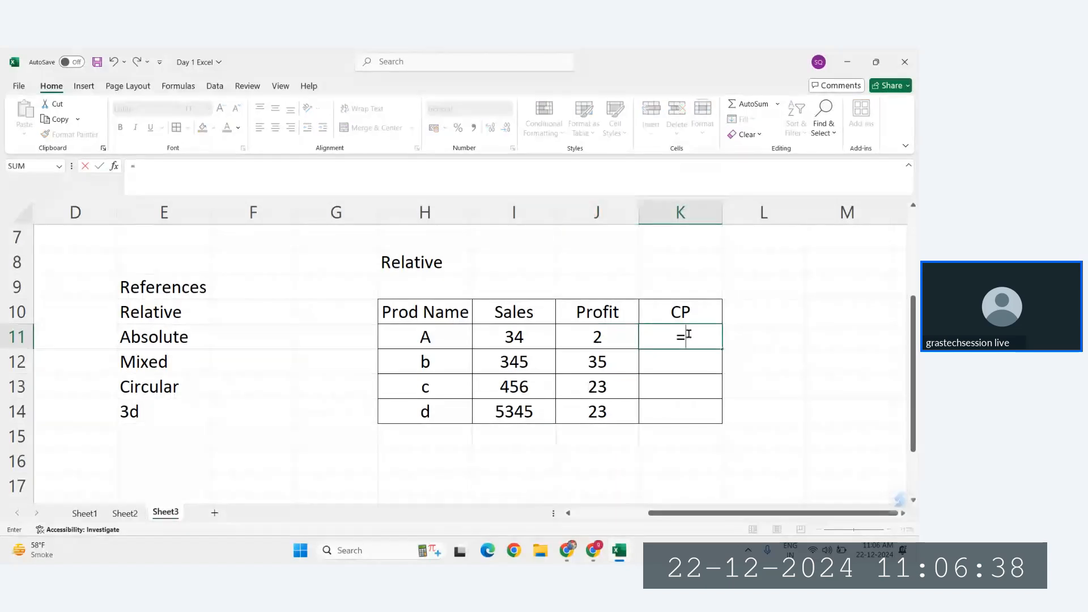
left_click(515, 338)
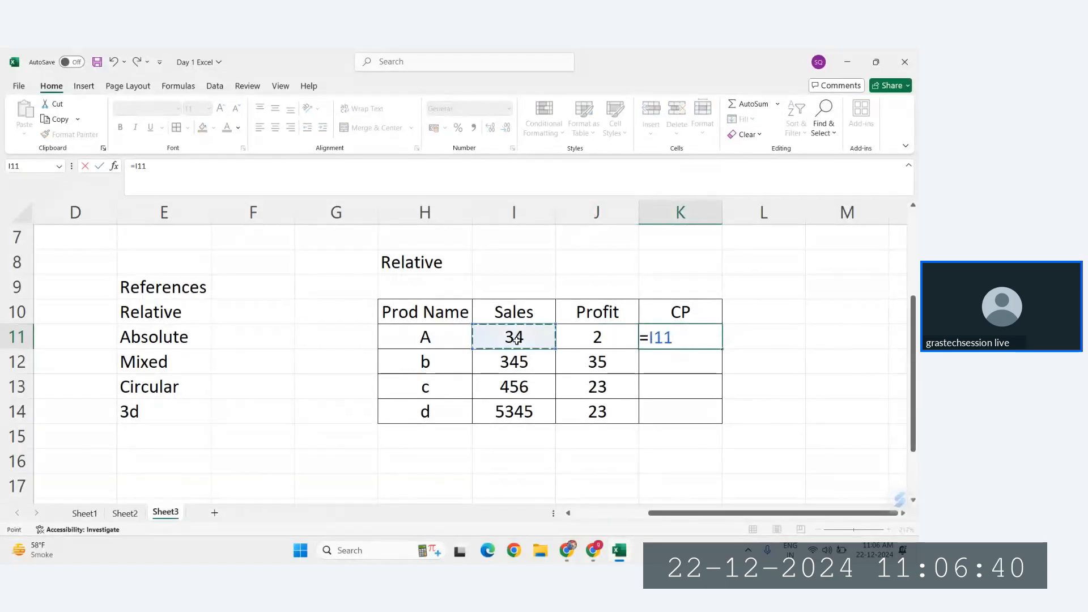
type("-")
left_click(614, 335)
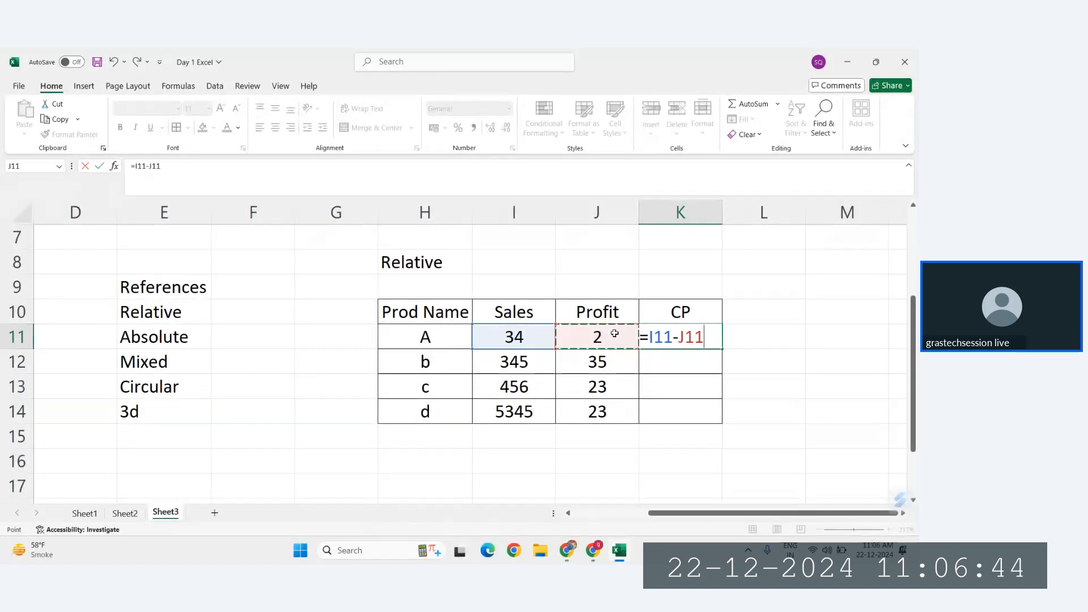
key("Escape")
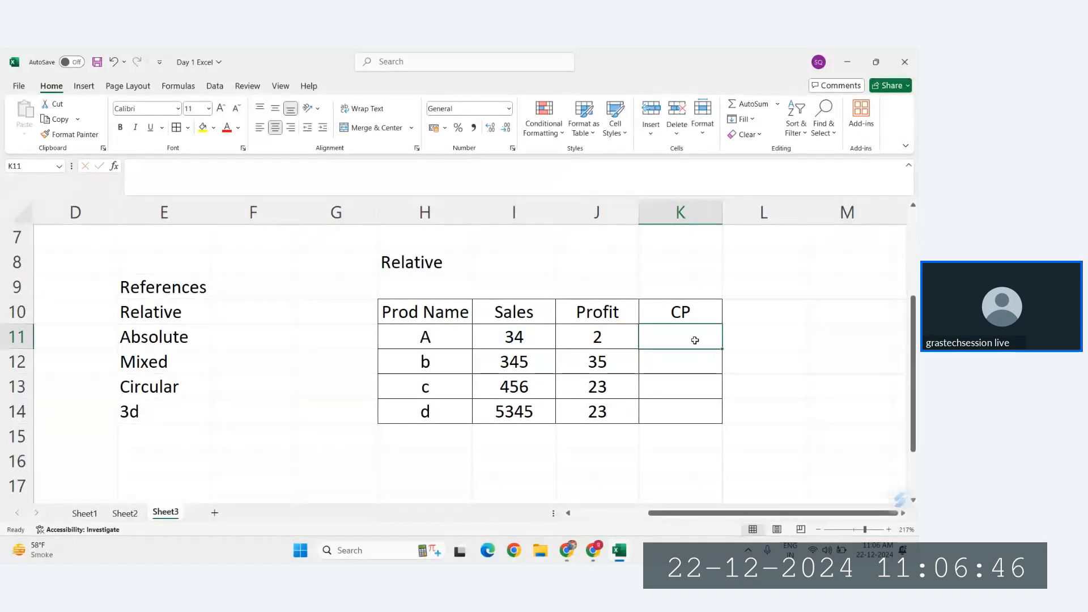
Step: Calculate product A's CP in K11 with the formula =I11-J11 and review the cells it references
type("=")
left_click(508, 335)
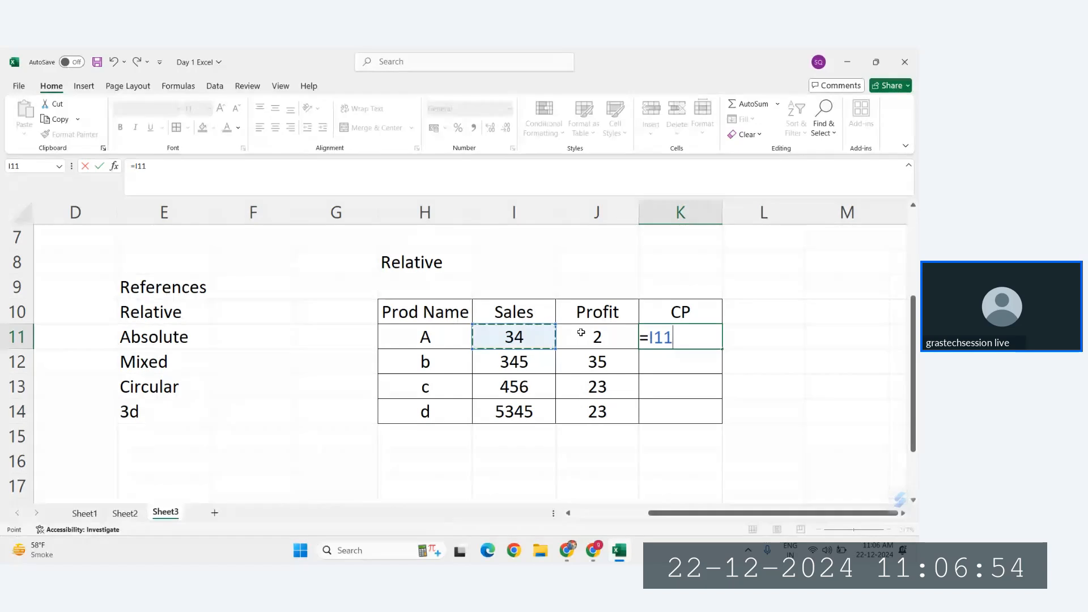
type("-")
left_click(625, 340)
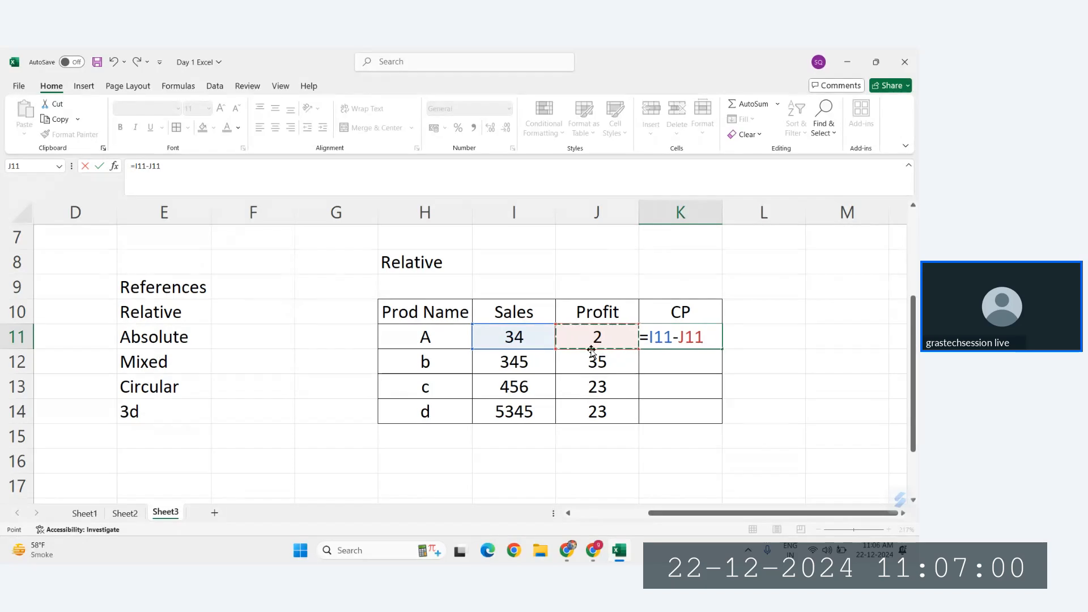
key("Return")
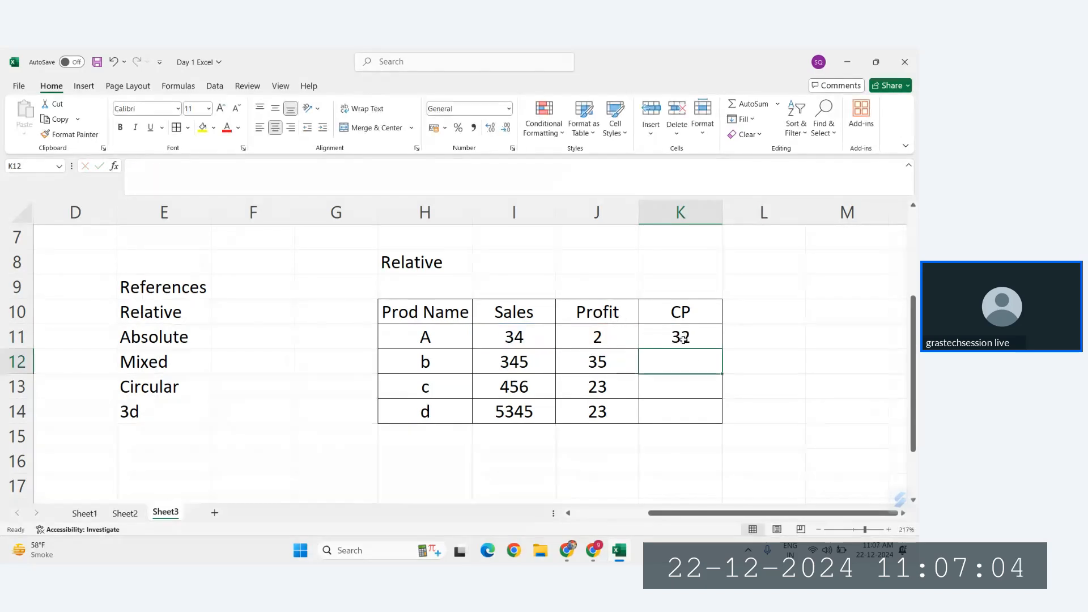
left_click(682, 335)
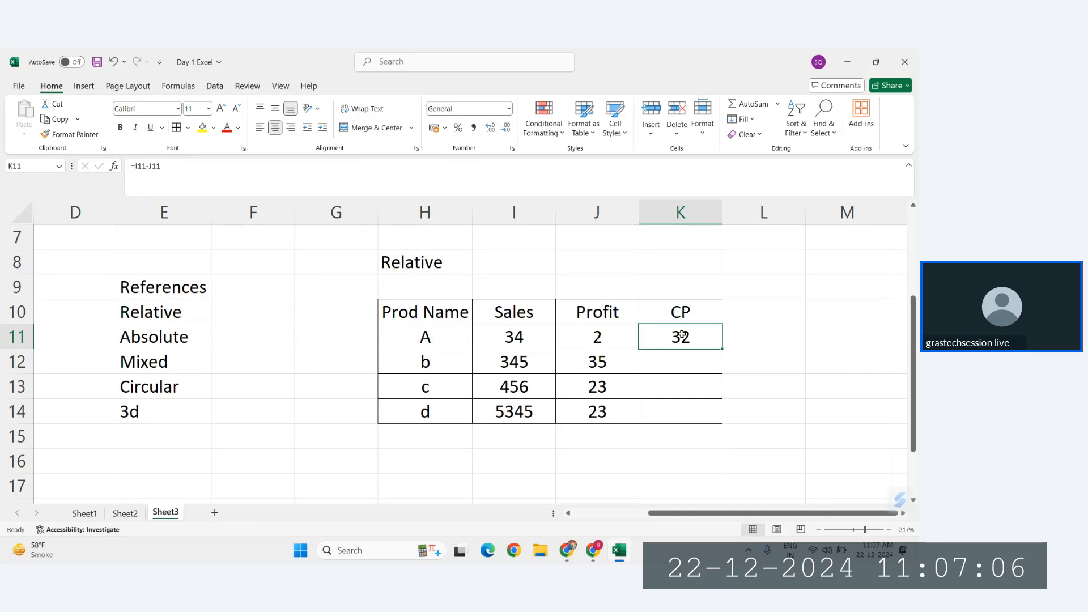
double_click(682, 335)
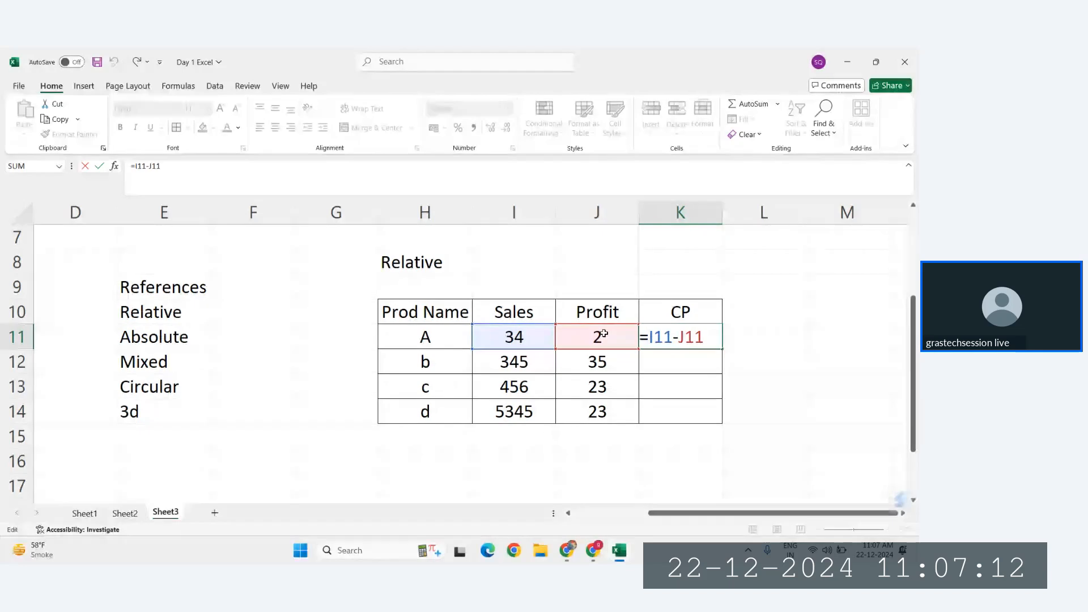
key("ctrl+Return")
Step: Fill the CP formula from K11 down through K14 for the remaining products
left_click(684, 363)
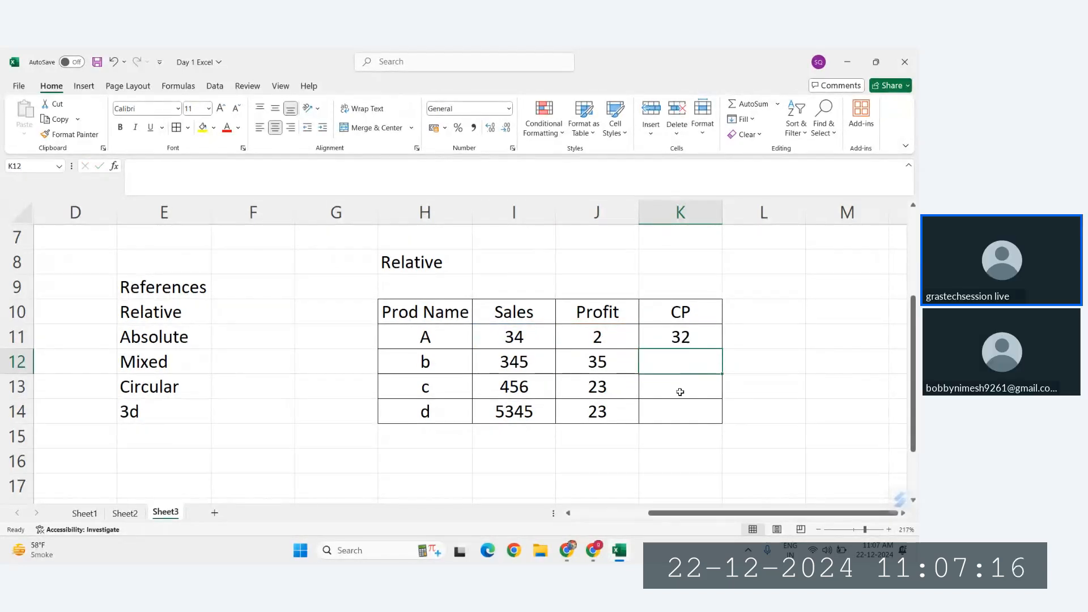
left_click(679, 391)
left_click(686, 420)
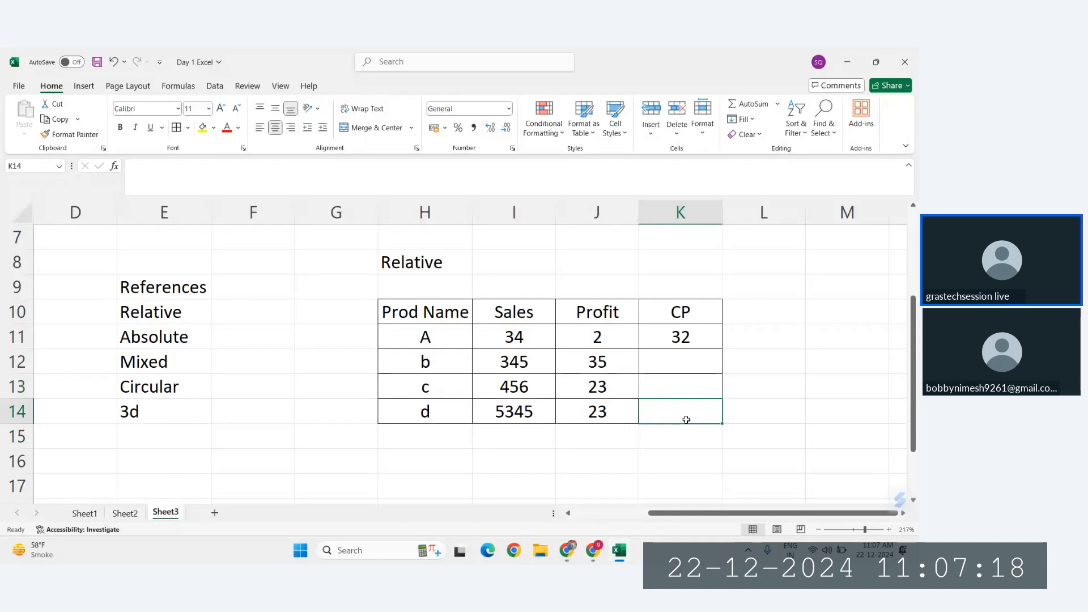
left_click(698, 340)
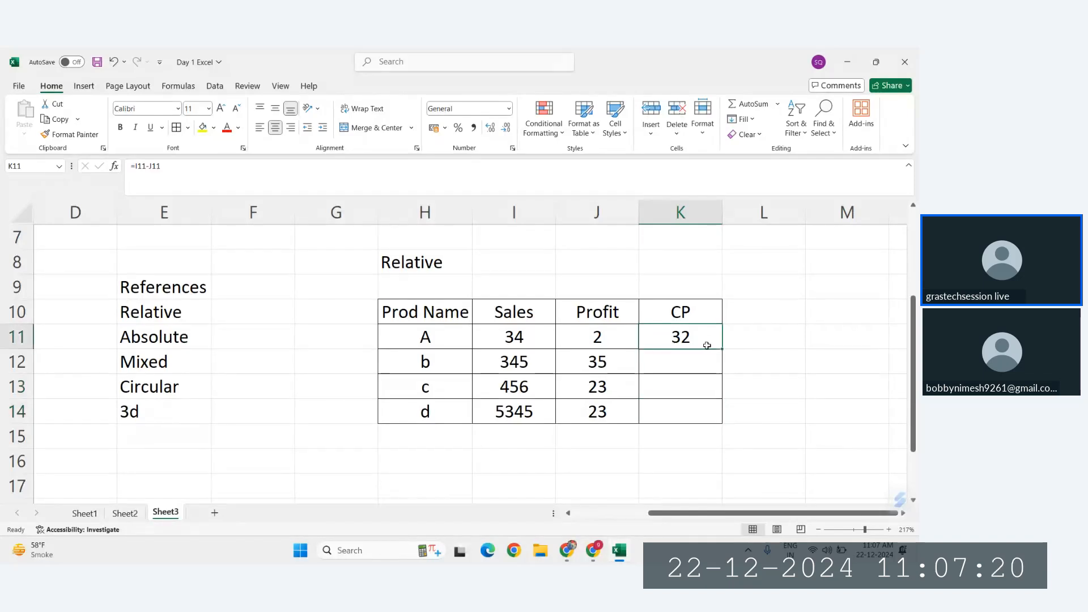
left_click_drag(721, 348, 721, 421)
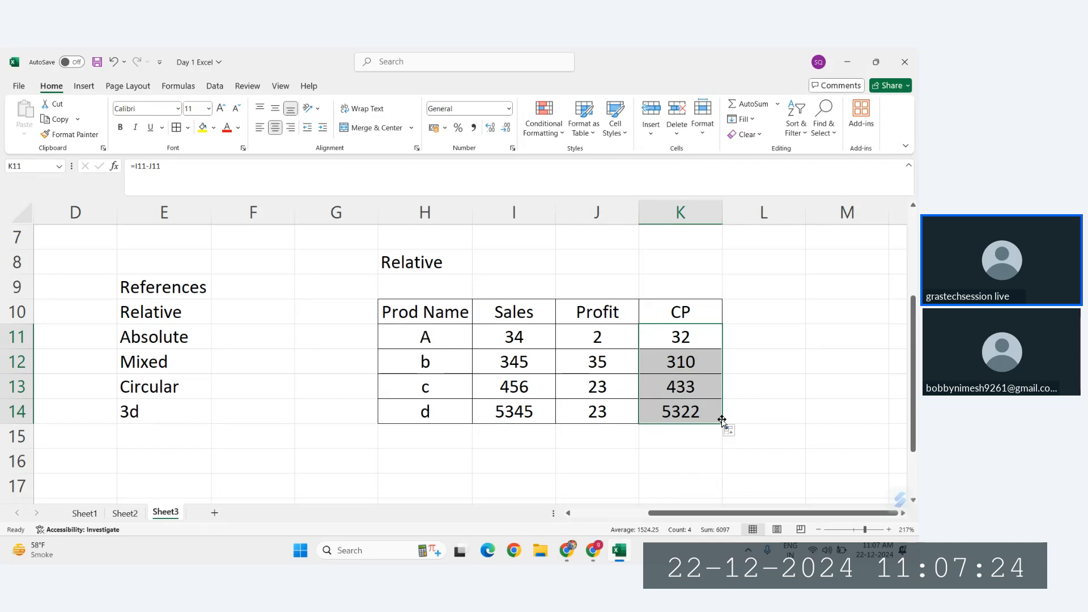
Step: Open the CP formula in K12 to examine which cells it references
left_click(684, 361)
double_click(684, 361)
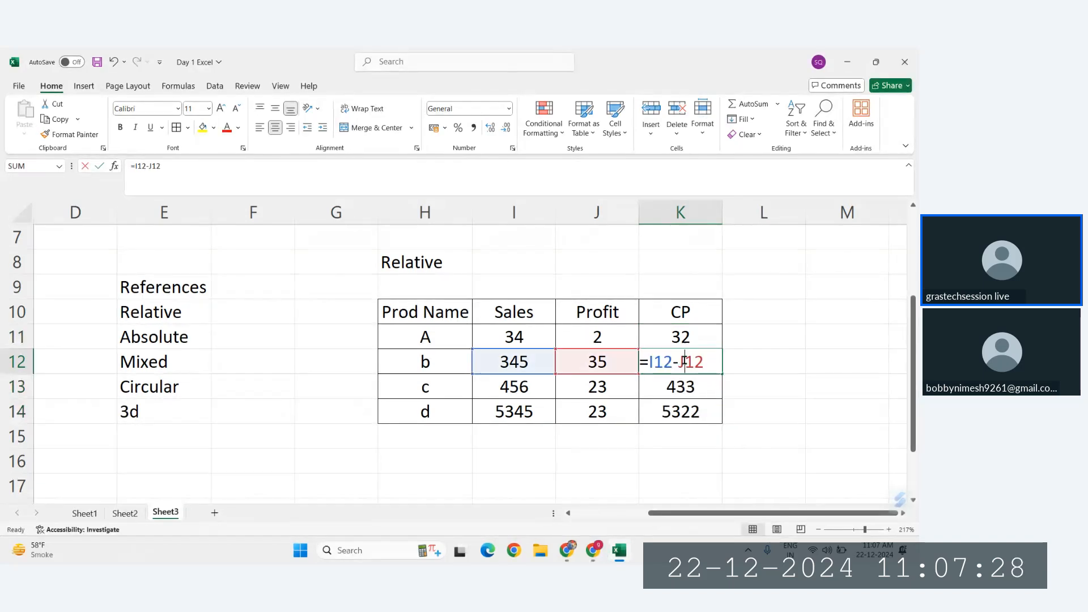
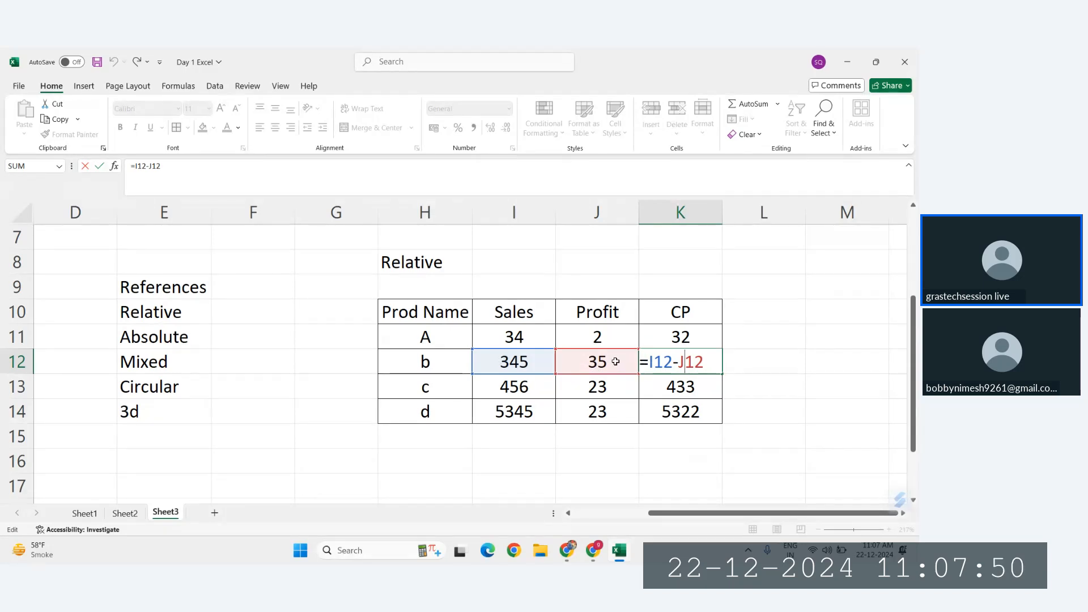
Step: Examine which cells the CP formulas in K13 and K14 reference, and return to product A's CP in K11
key("Return")
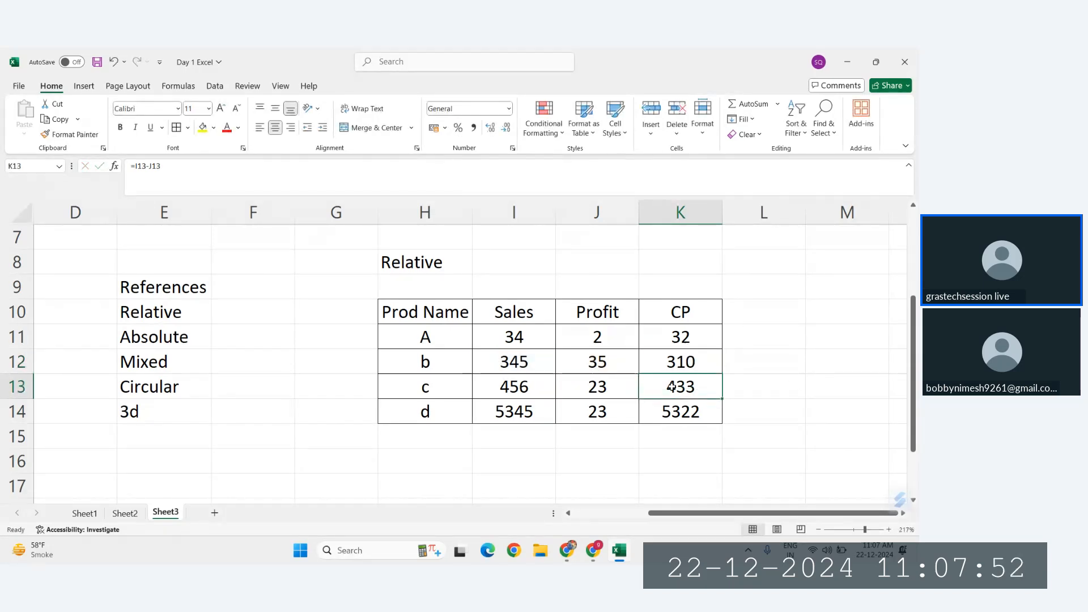
double_click(671, 387)
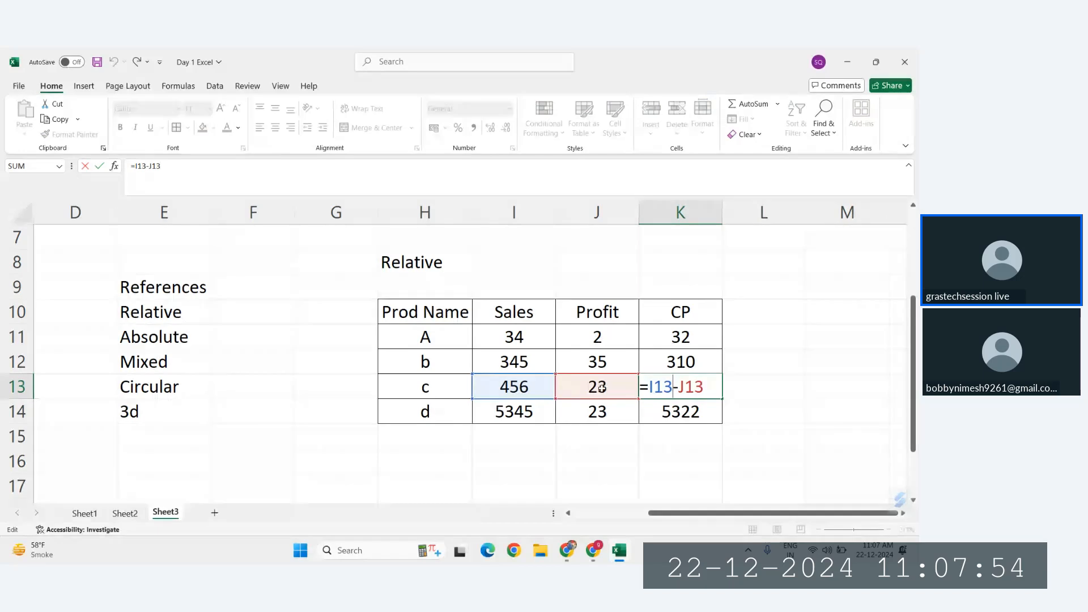
key("Return")
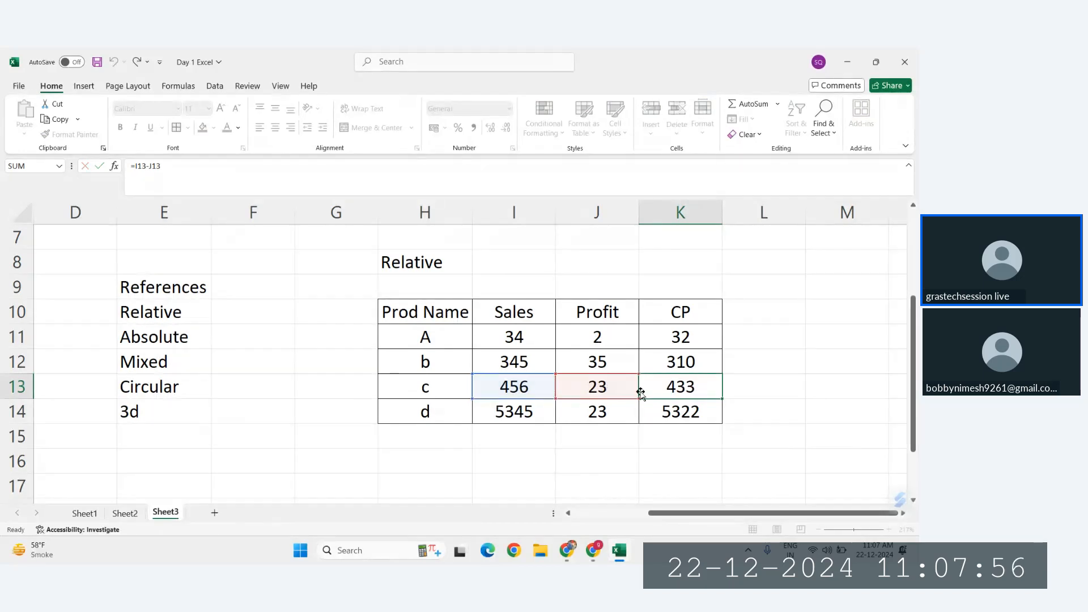
key("F2")
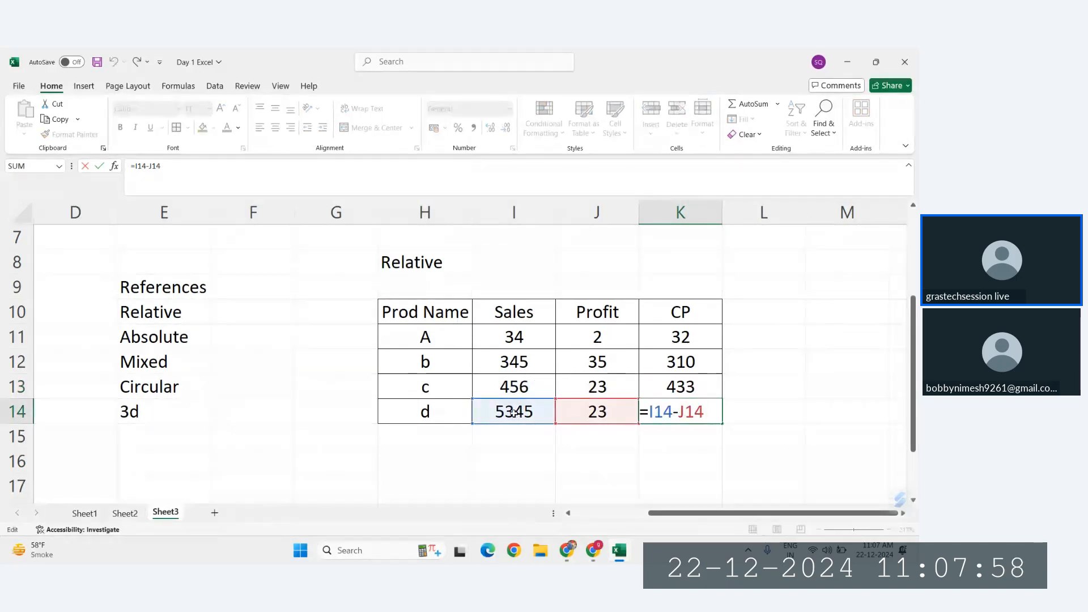
key("ctrl+Return")
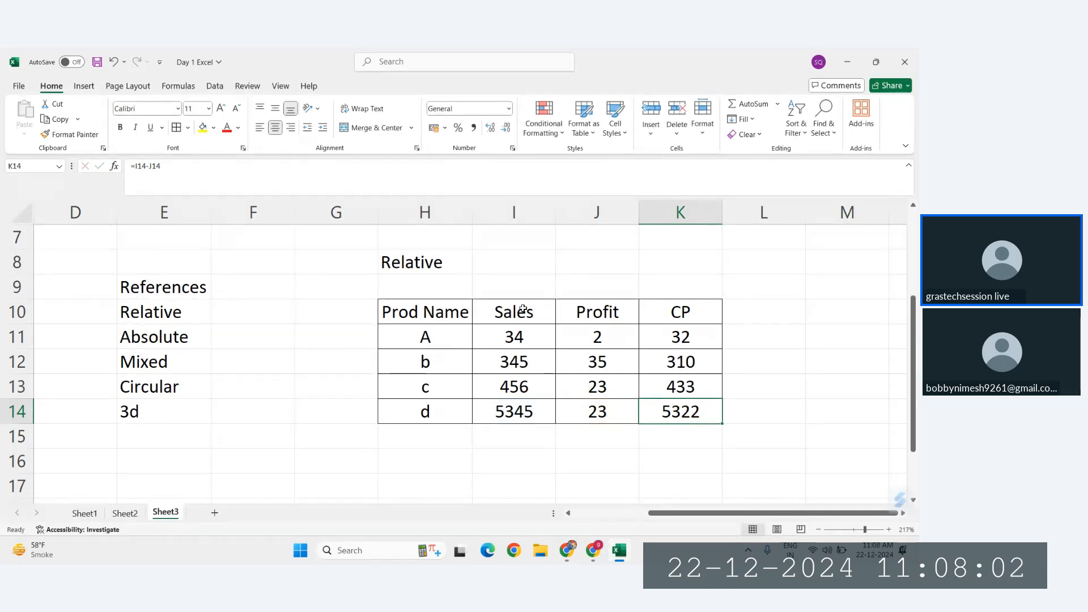
left_click(668, 342)
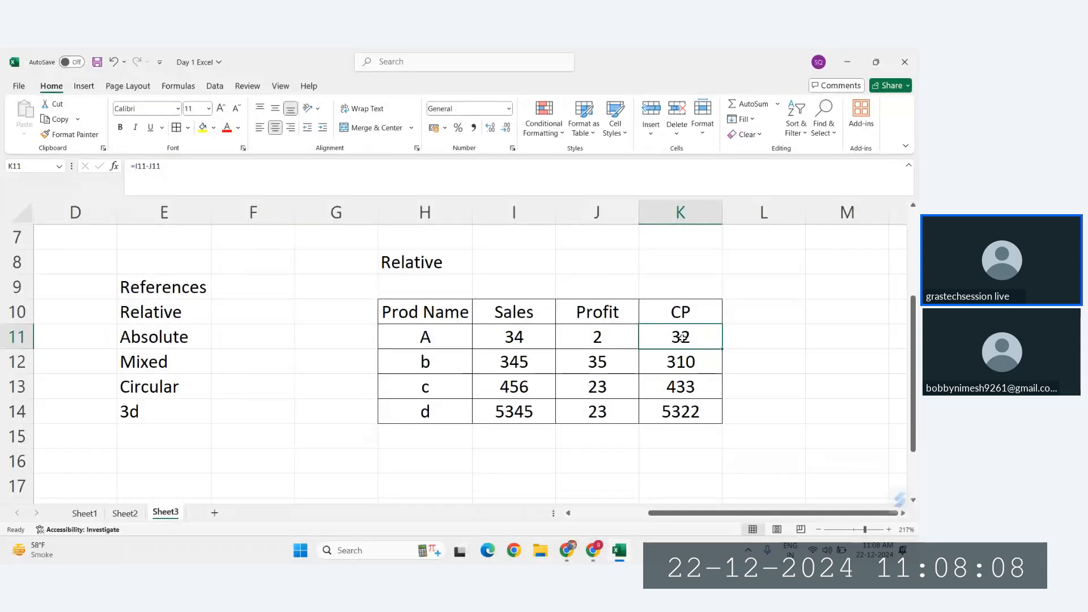
Step: Enter the row labels Sales, Profit and CP in H17:H19 below the product table
scroll(682, 337, "down", 1)
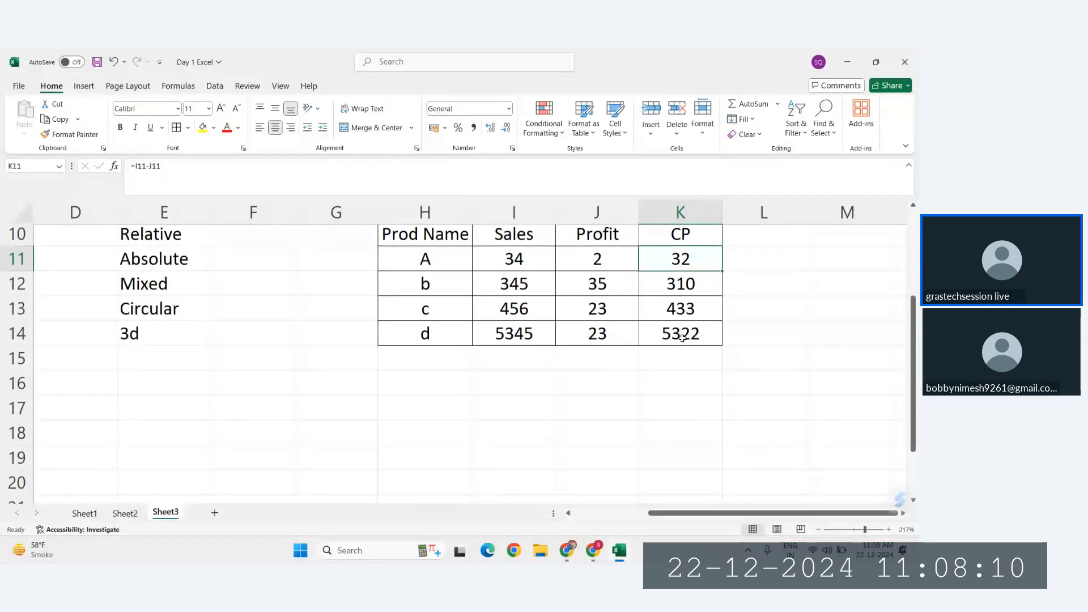
scroll(563, 396, "down", 2)
left_click(414, 324)
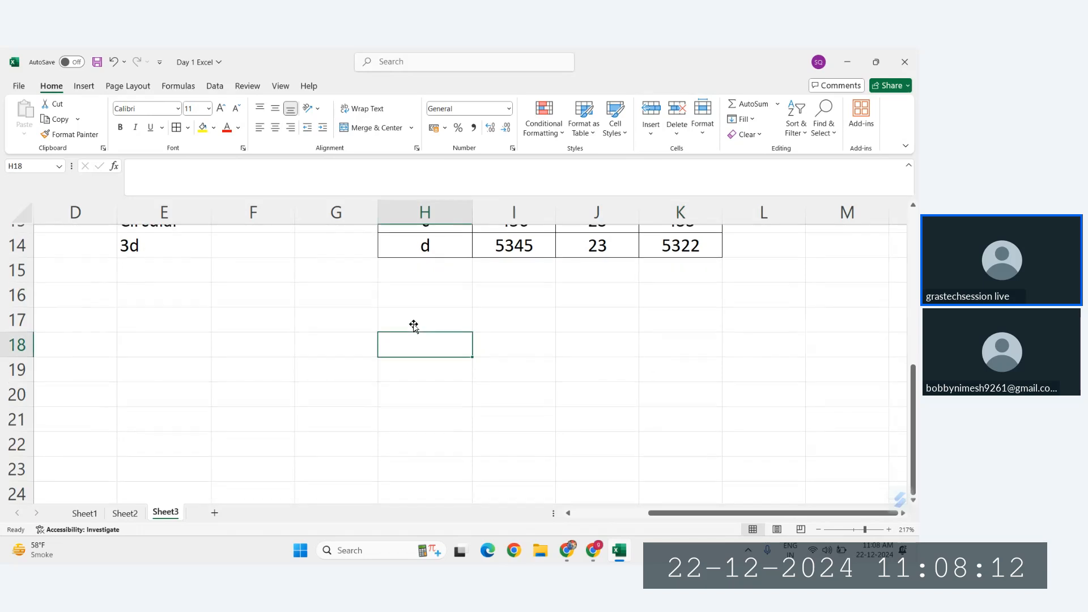
scroll(414, 325, "up", 1)
left_click(413, 334)
type("Sal")
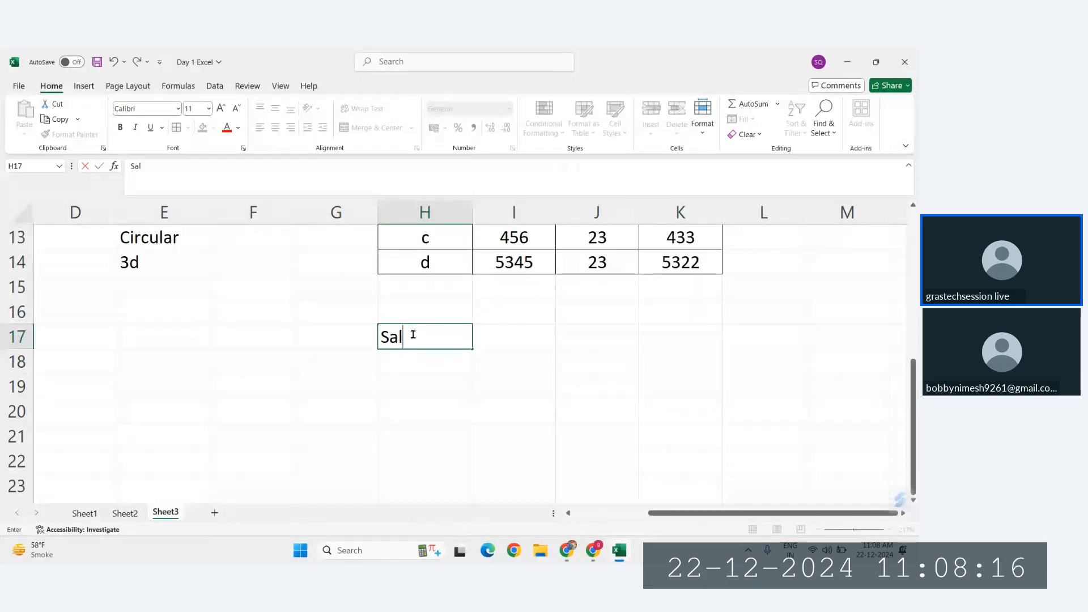
type("ess")
key("Return")
key("Up")
type("Sales")
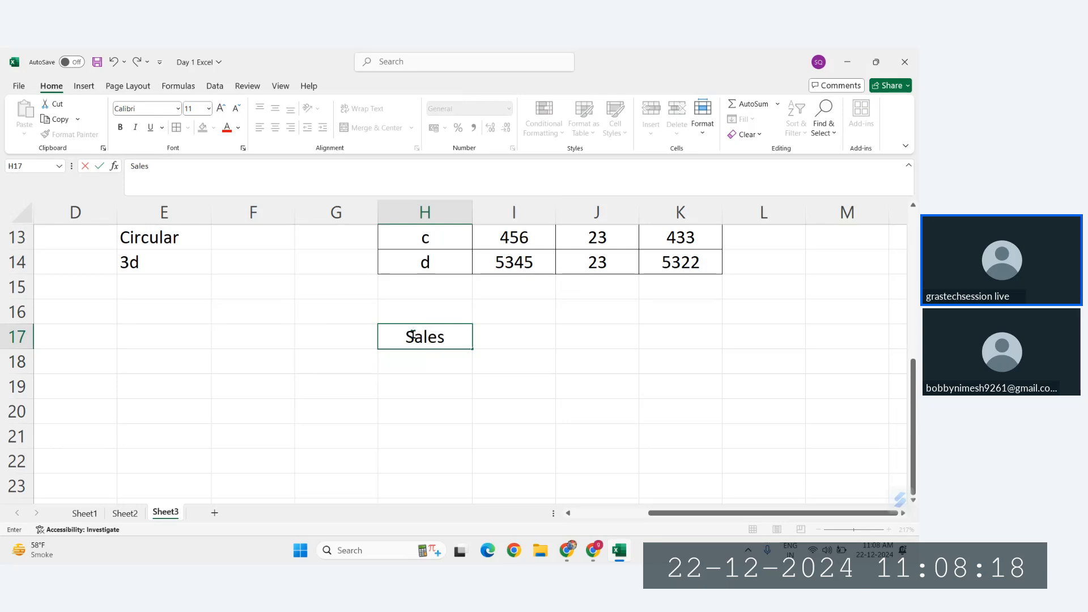
key("Return")
type("Profit")
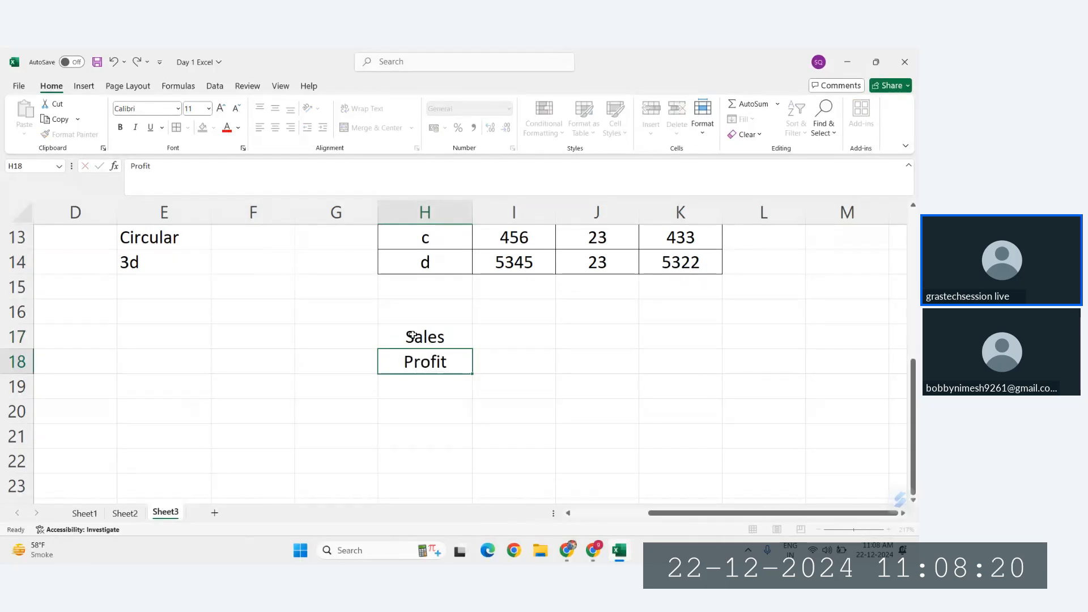
key("Return")
type("CP")
key("Return")
Step: Fill the Sales row I17:M17 with 33, 455354, 3, 546 and 46
key("Up")
key("Up")
key("Up")
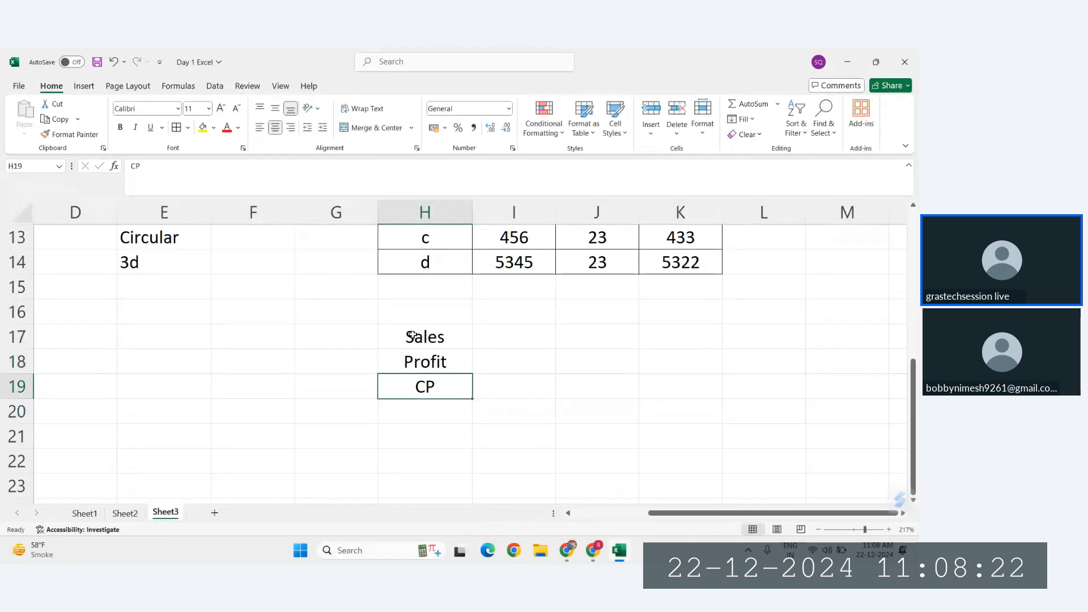
key("Right")
type("33")
key("Tab")
type("455354")
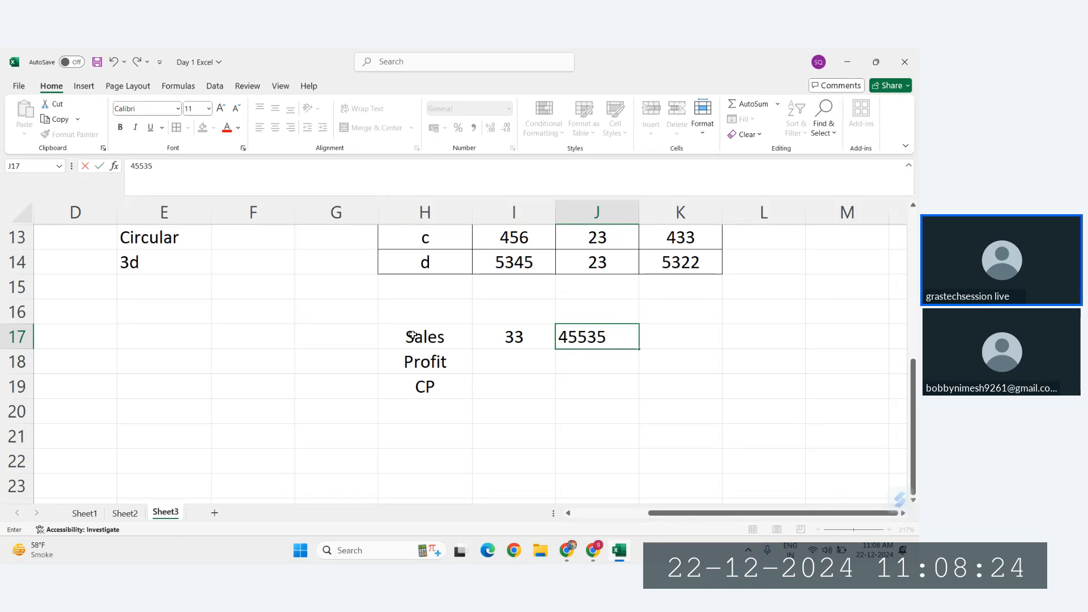
key("Tab")
type("3")
key("Tab")
type("546")
key("Tab")
type("46")
key("Return")
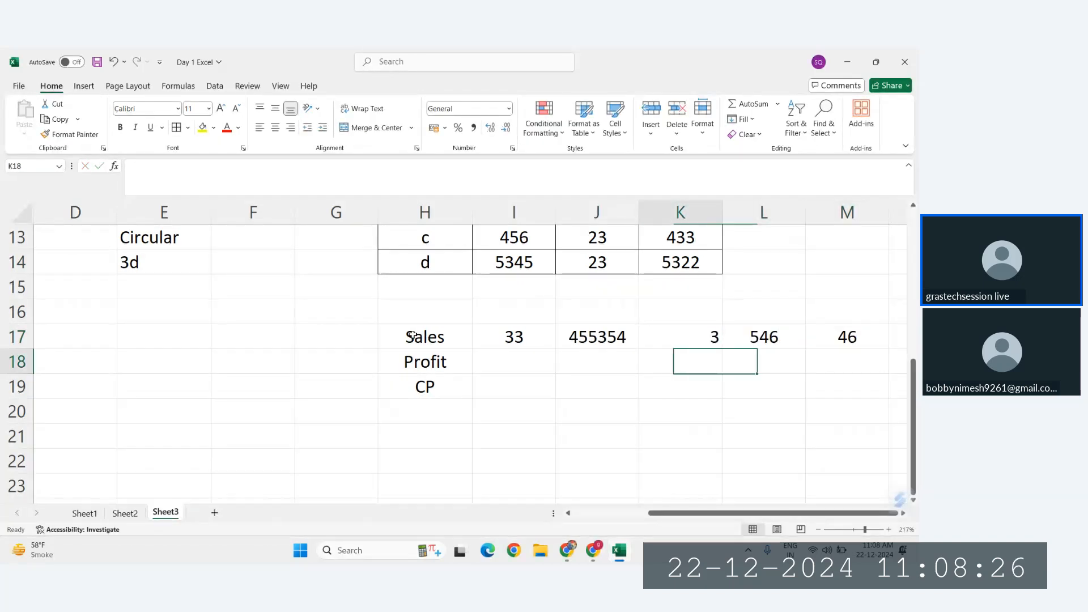
Step: Fill the Profit row I18:M18 with 2, 3, 4, 5 and 6
key("Left")
key("Right")
type("2\t3\t")
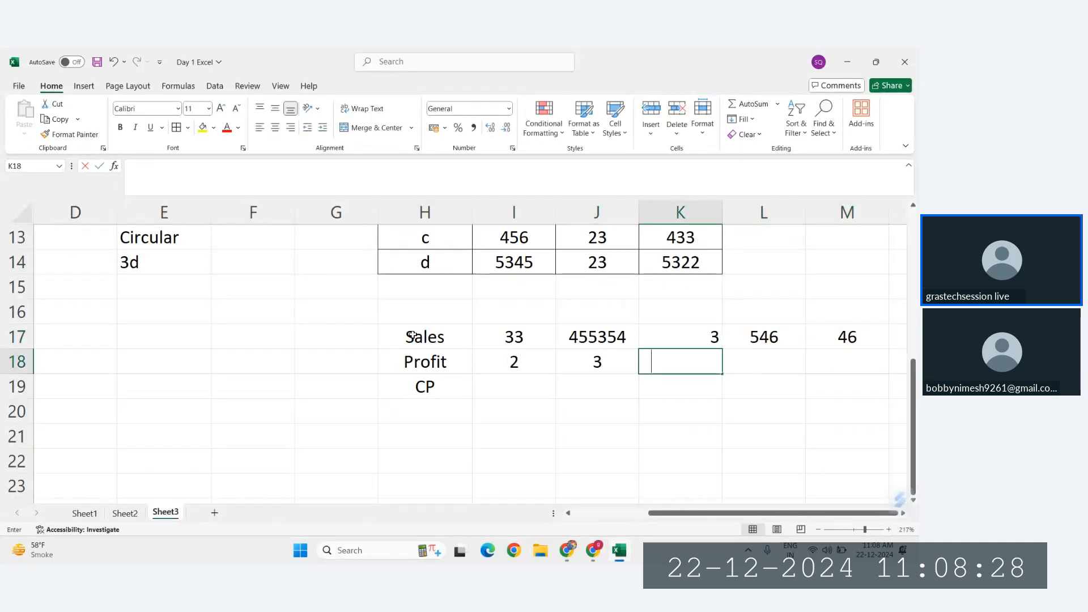
type("4\t5\t6\t7")
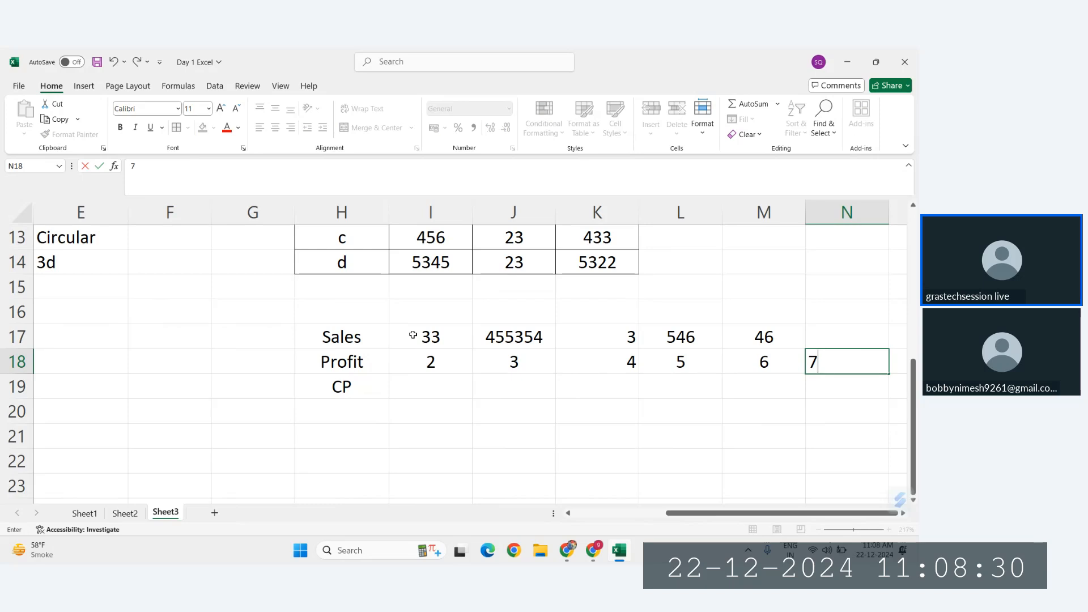
key("BackSpace")
key("Down")
Step: Examine the CP column K11:K14 of the product table and compare its layout with the new CP row
key("Left")
key("Left")
key("Left")
key("Left")
key("Left")
key("Left")
key("Right")
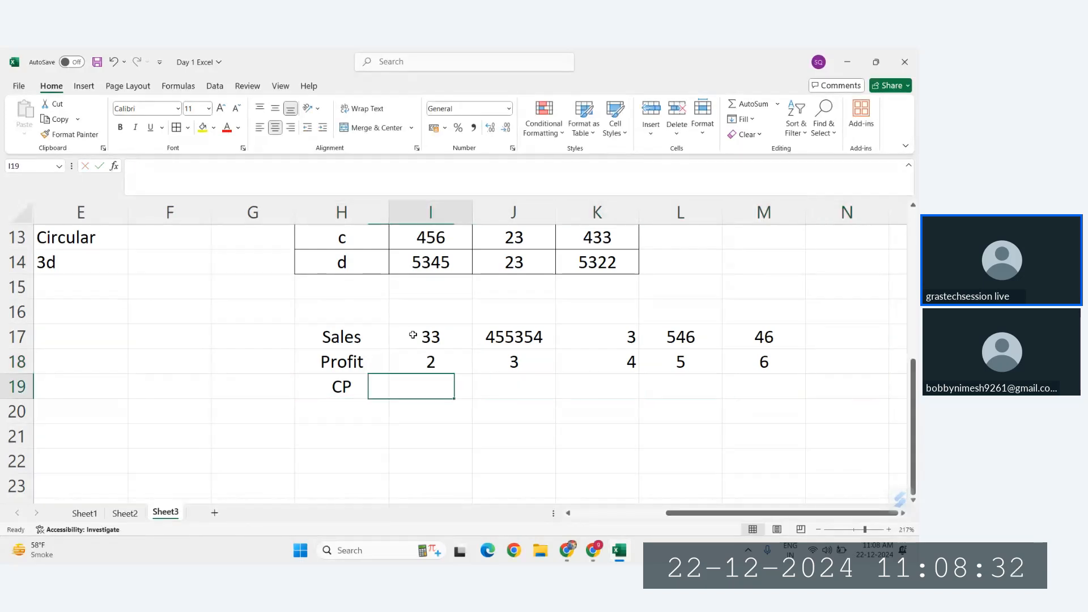
scroll(413, 335, "up", 1)
scroll(413, 334, "up", 3)
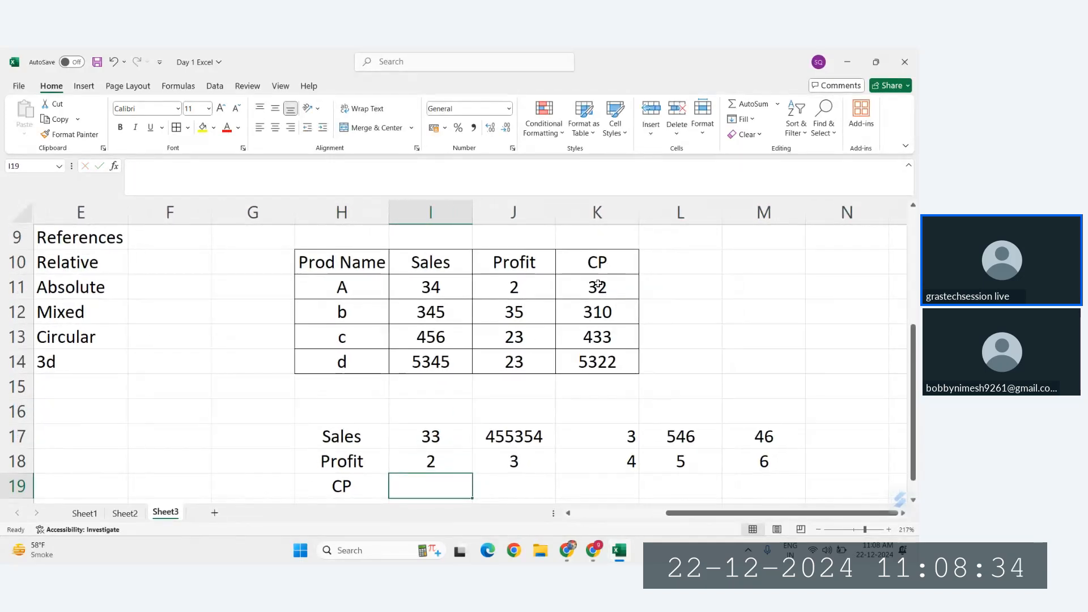
left_click_drag(597, 286, 607, 374)
scroll(646, 381, "down", 3)
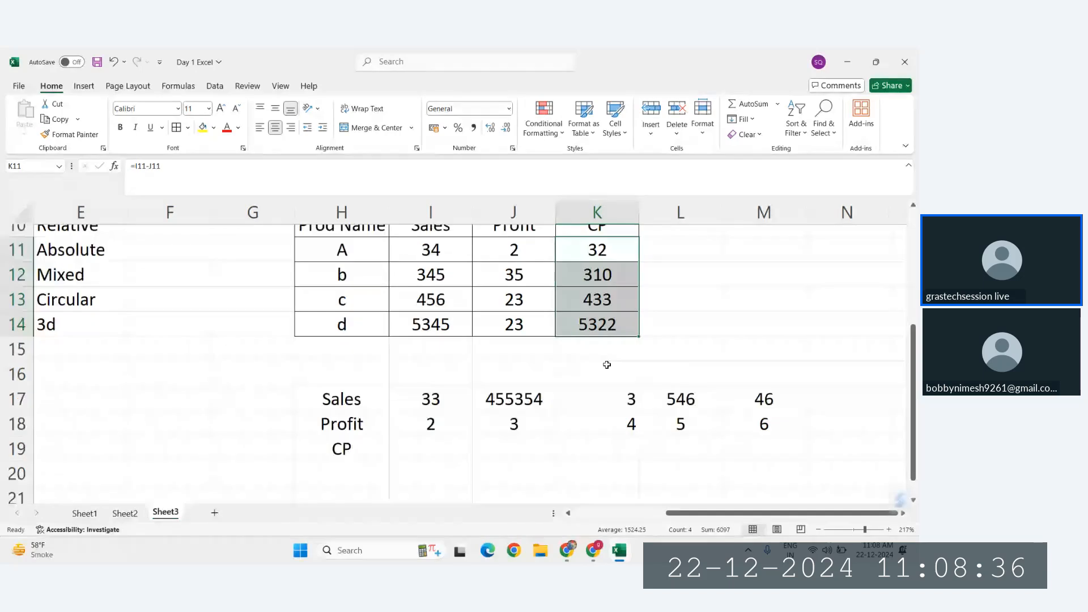
Step: Apply all borders to the horizontal table H17:M19
left_click(412, 412)
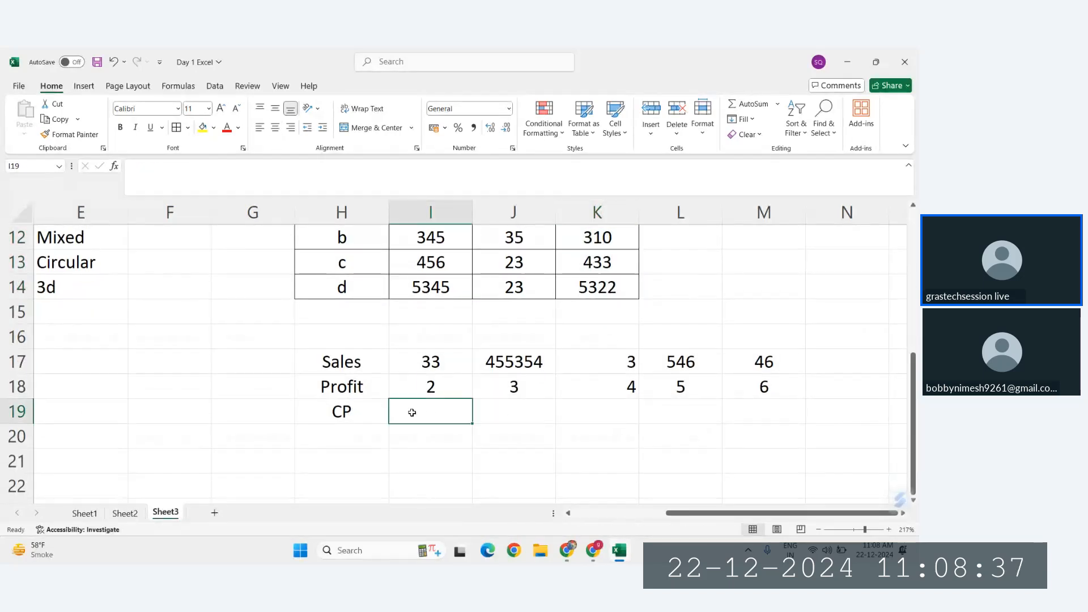
left_click(364, 362)
key("ctrl+a")
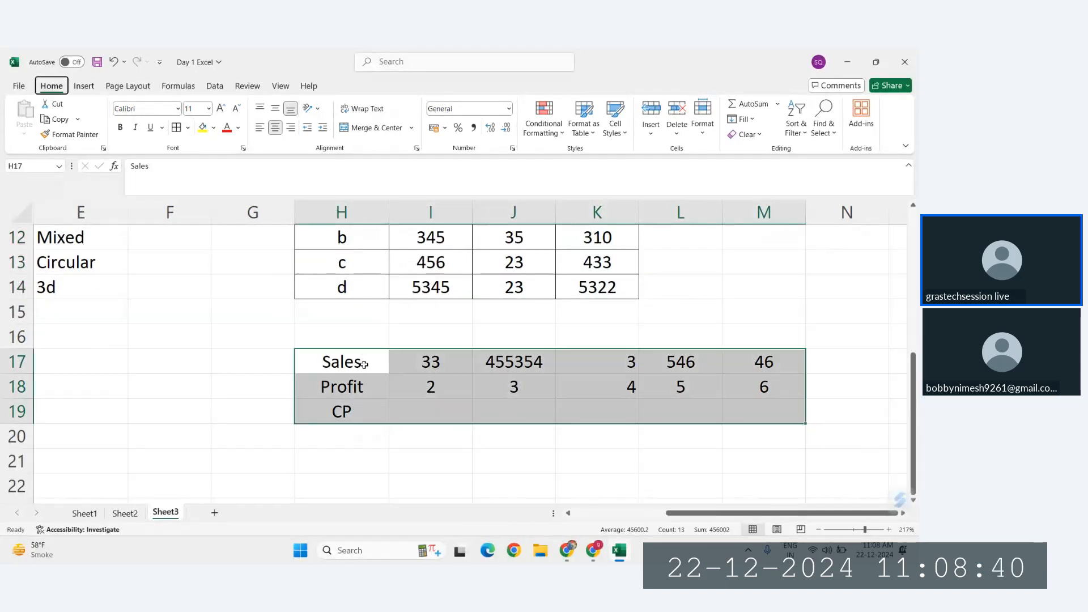
Step: Calculate CP in I19 with the formula =I17-I18 and fill it across the row through M19
left_click(452, 403)
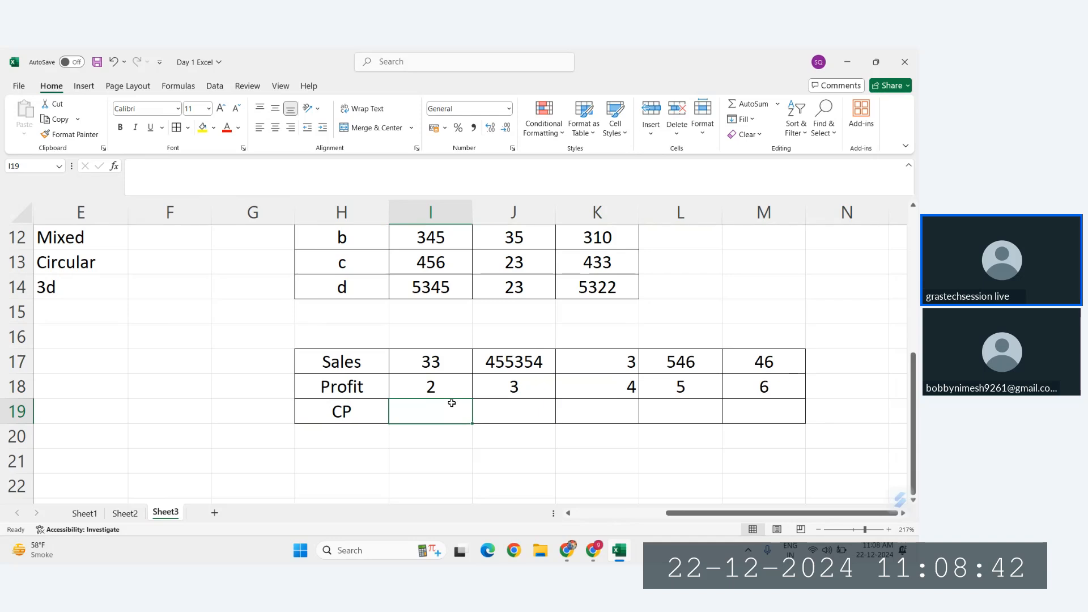
type("=")
left_click(439, 362)
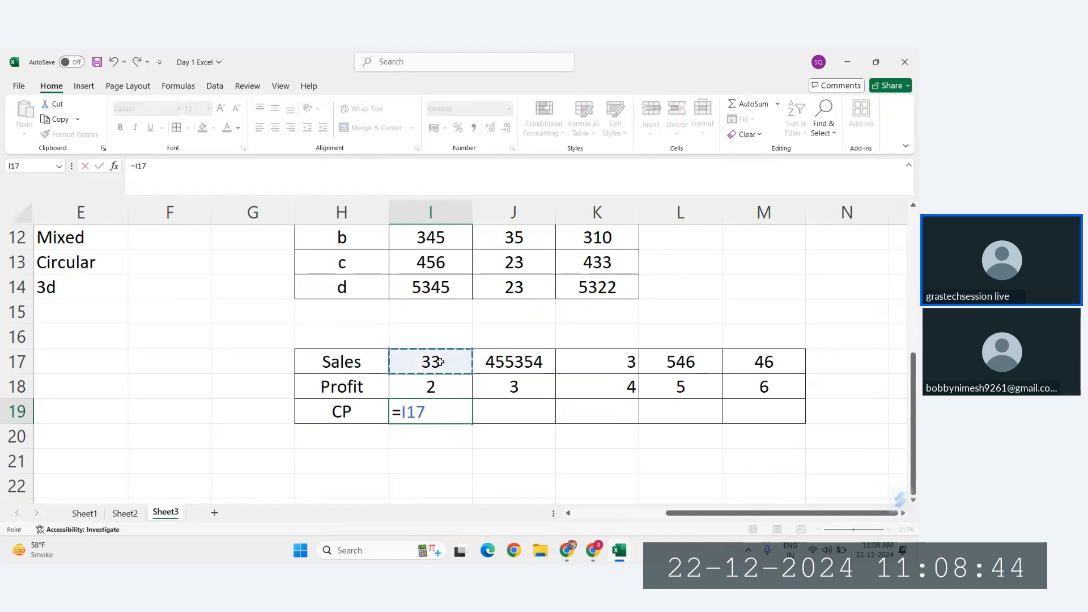
type("-")
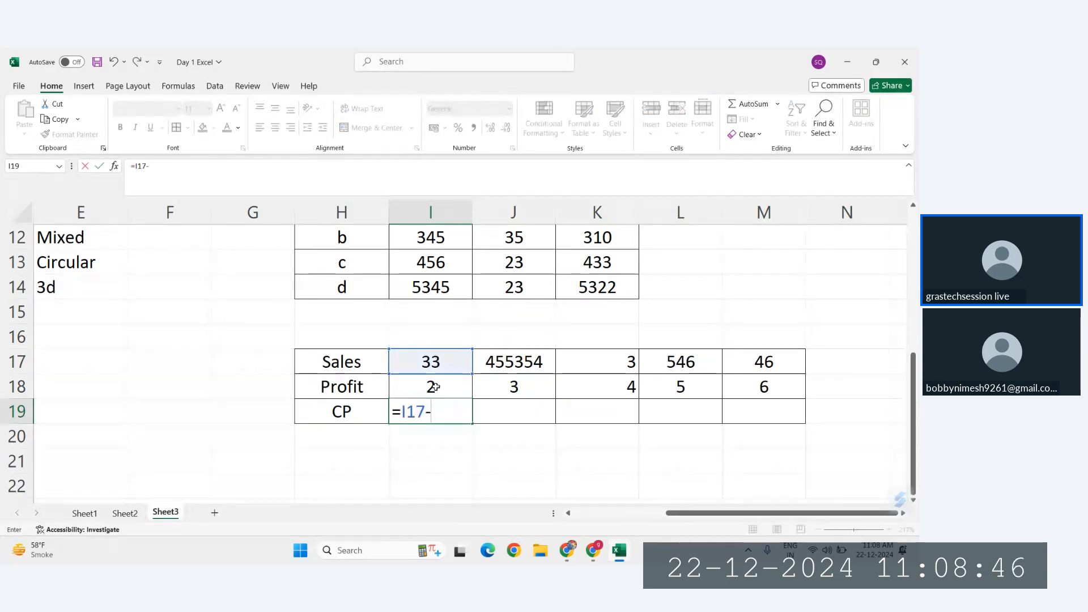
left_click(435, 387)
key("Return")
left_click(452, 420)
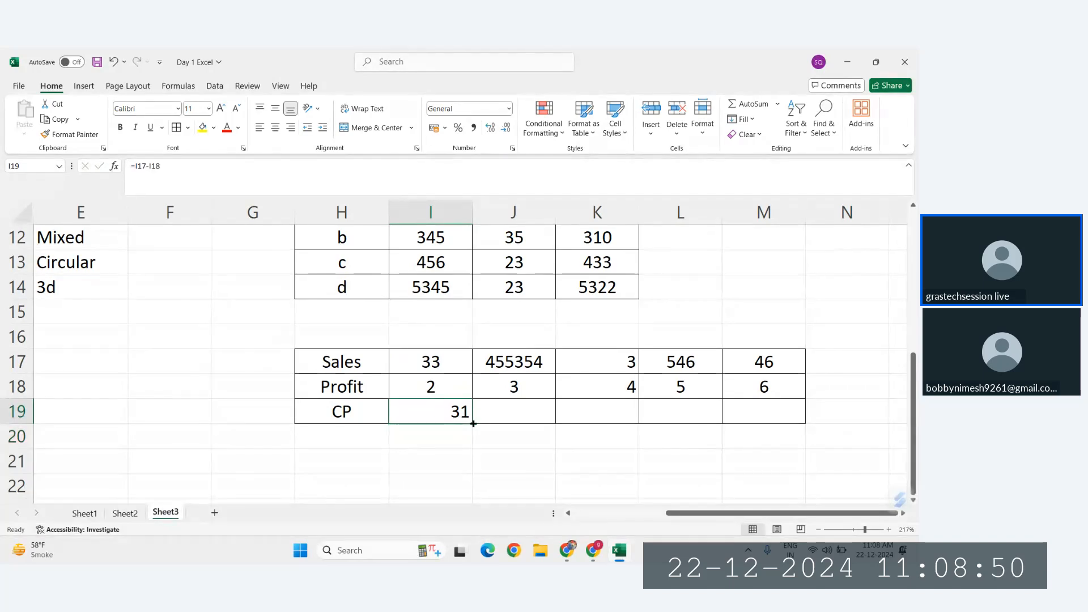
left_click_drag(473, 423, 801, 427)
Step: Open the CP formulas in I19 through L19 to examine which cells each one references
double_click(432, 411)
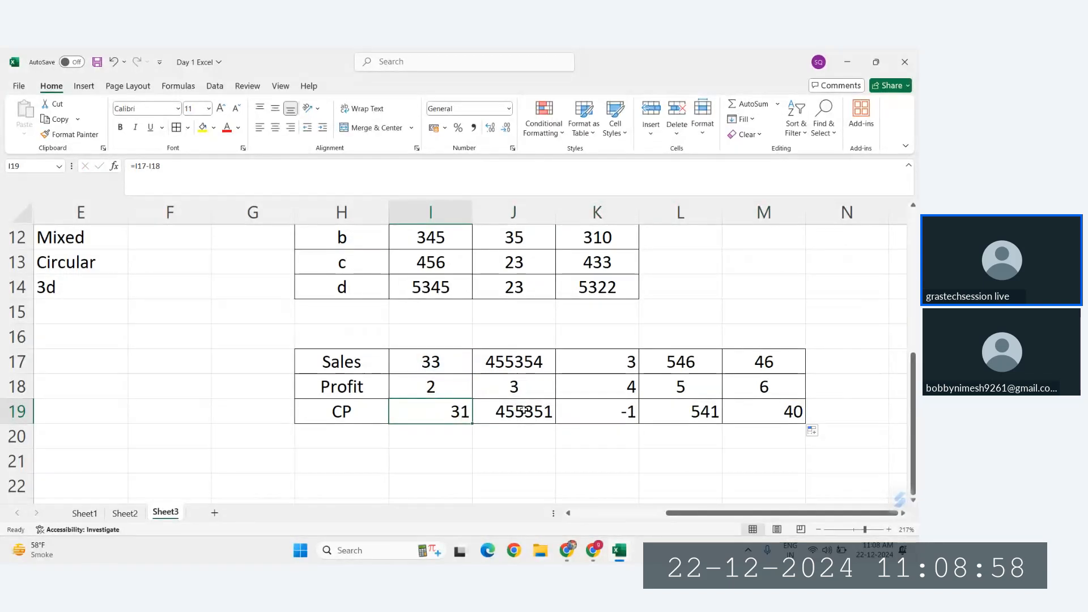
double_click(519, 407)
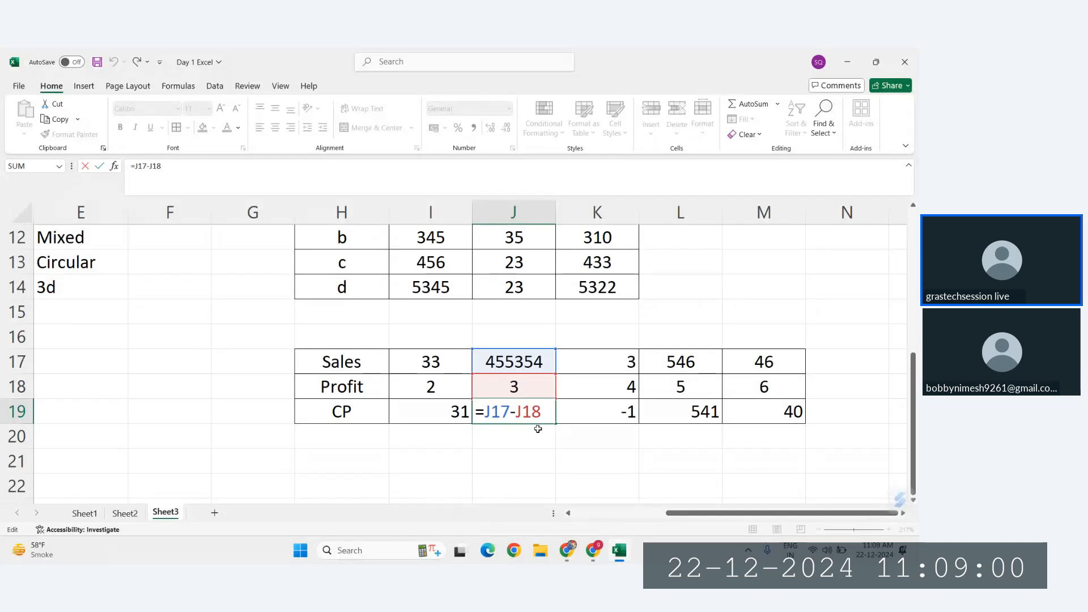
key("Tab")
double_click(610, 409)
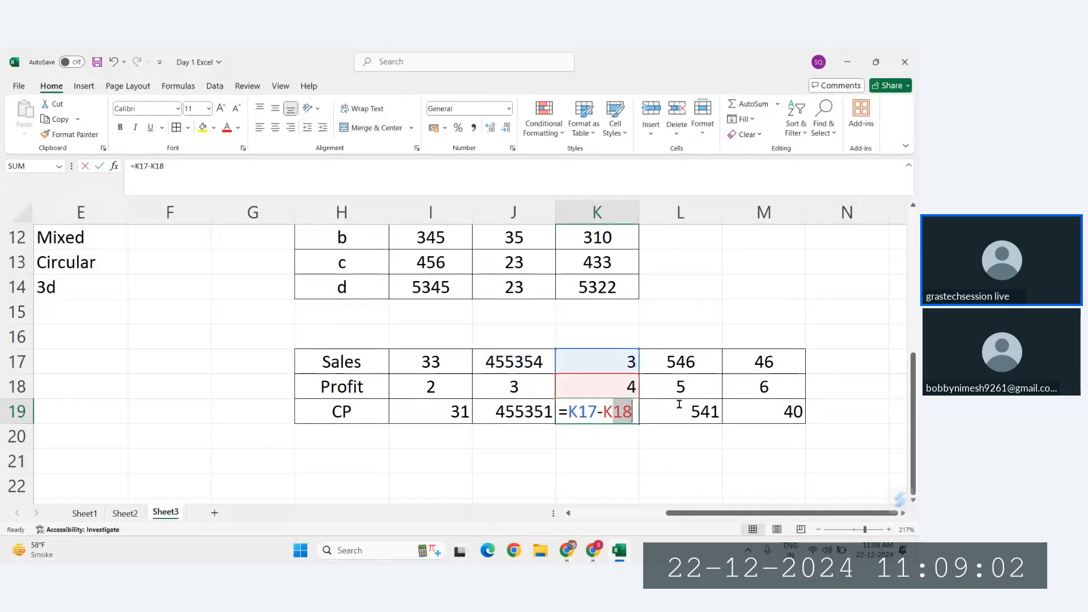
key("Tab")
double_click(697, 410)
key("Escape")
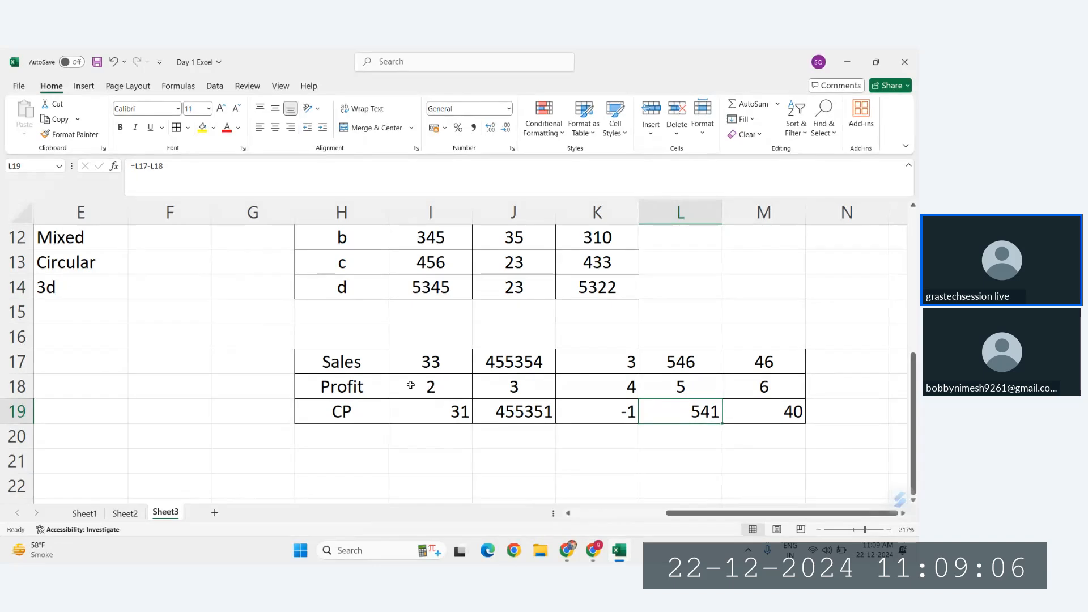
Step: Center the contents of the table H17:M19
left_click_drag(340, 363, 771, 404)
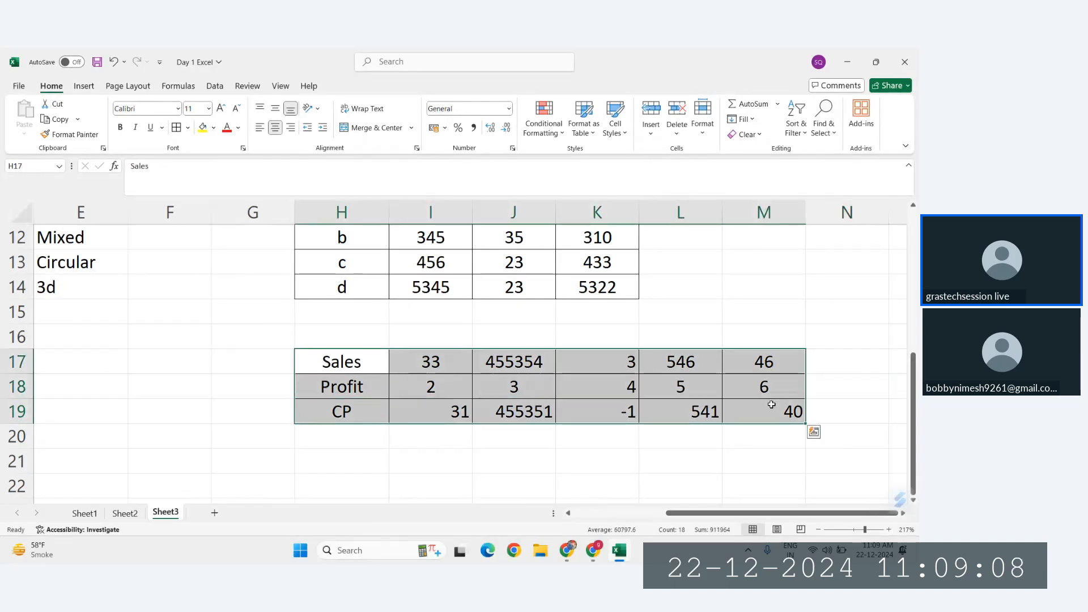
key("alt")
key("h")
key("a")
key("c")
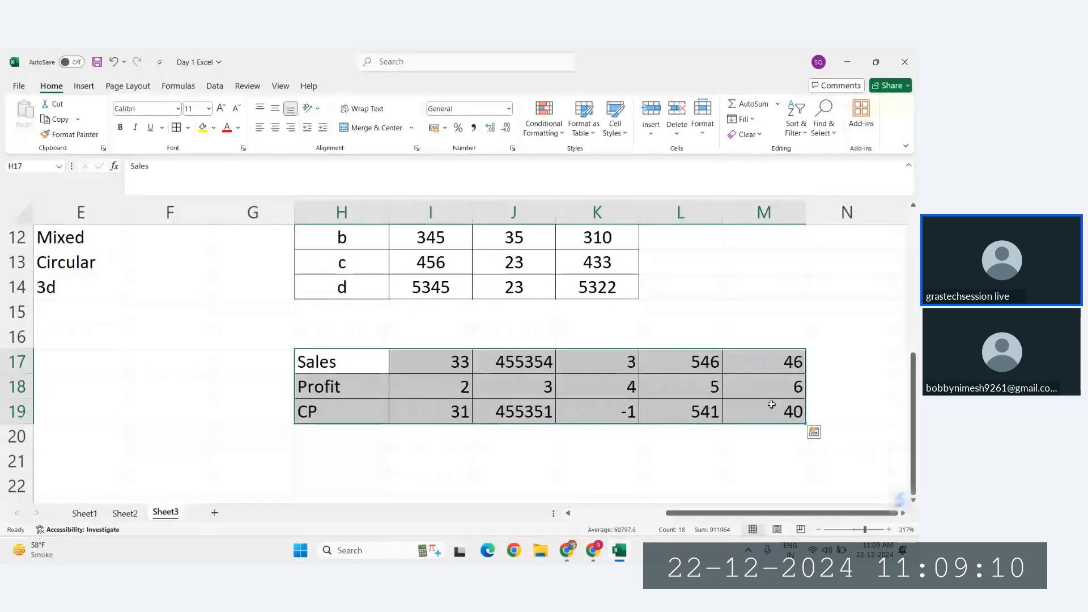
key("alt")
key("h")
key("a")
key("c")
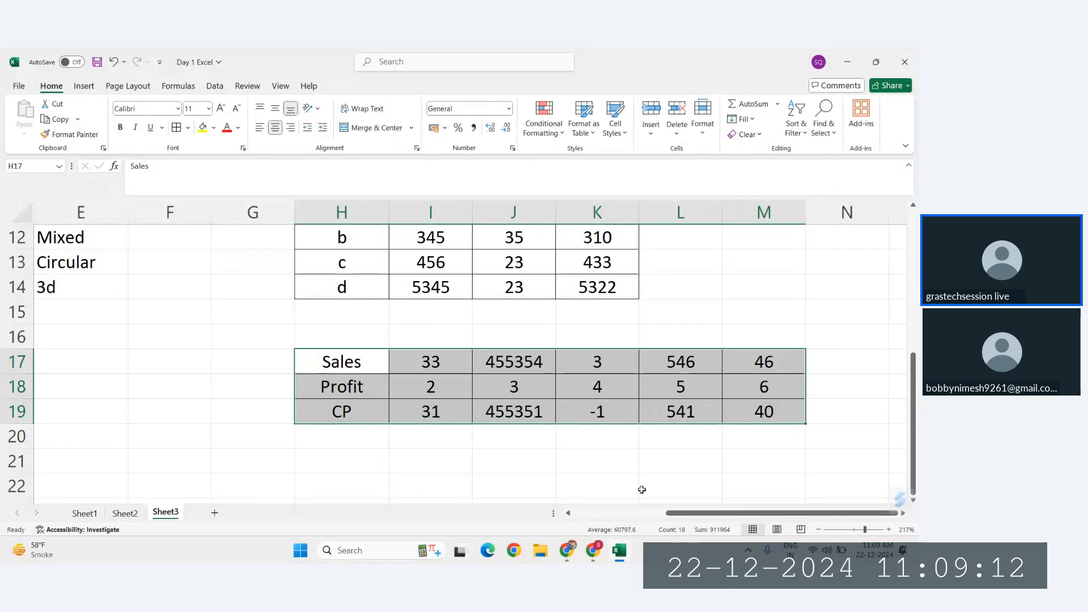
Step: Review the Relative heading in H8 and view the vertical and horizontal example tables together
left_click(641, 488)
scroll(393, 417, "up", 2)
scroll(393, 418, "left", 1)
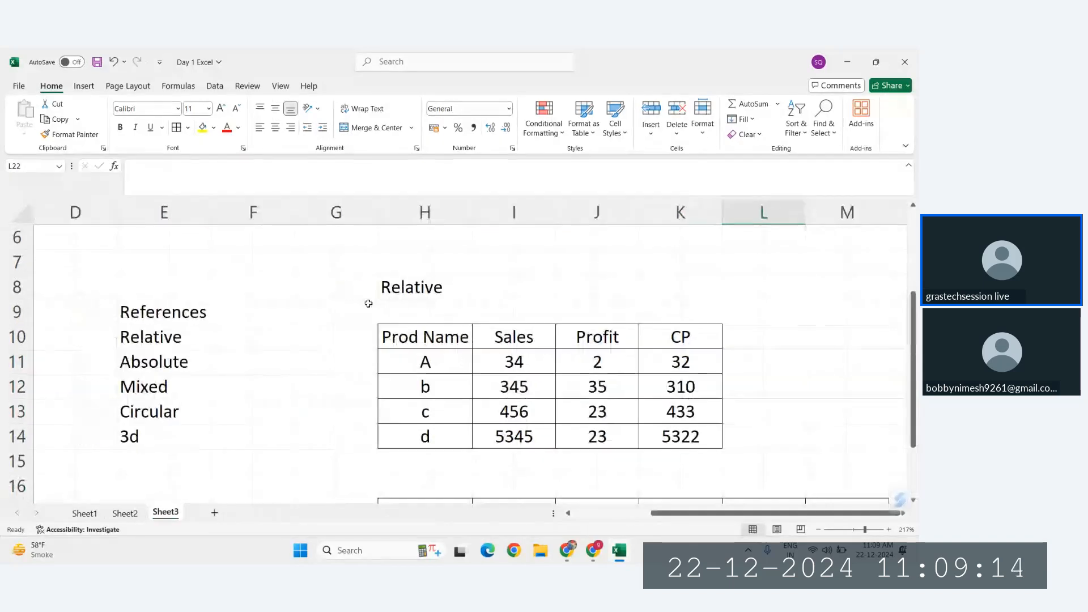
left_click(407, 289)
scroll(407, 286, "down", 2)
scroll(411, 282, "down", 1)
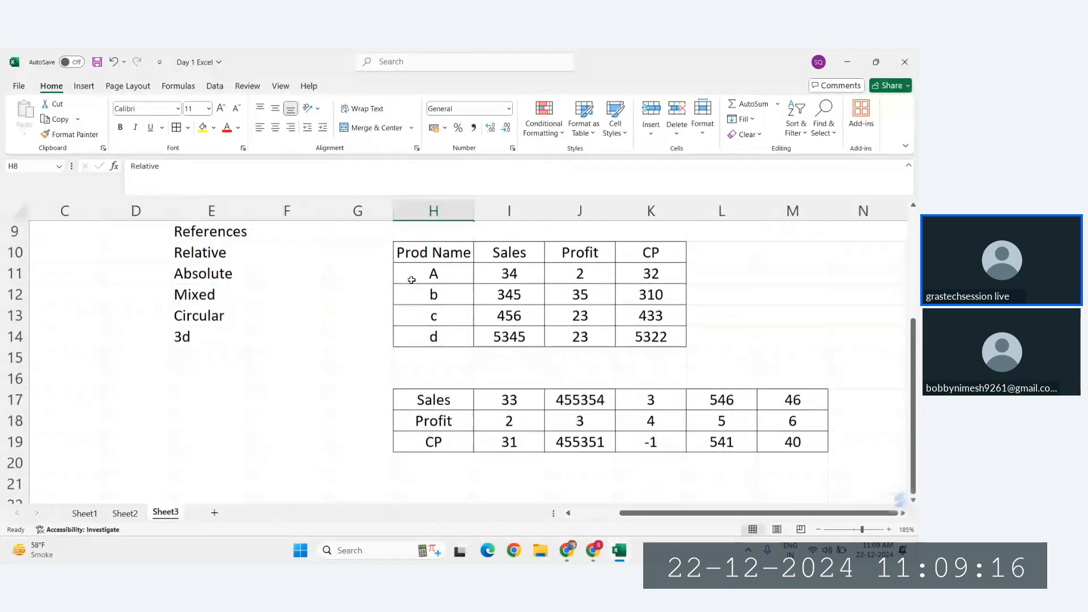
scroll(411, 280, "up", 1)
scroll(411, 280, "right", 1)
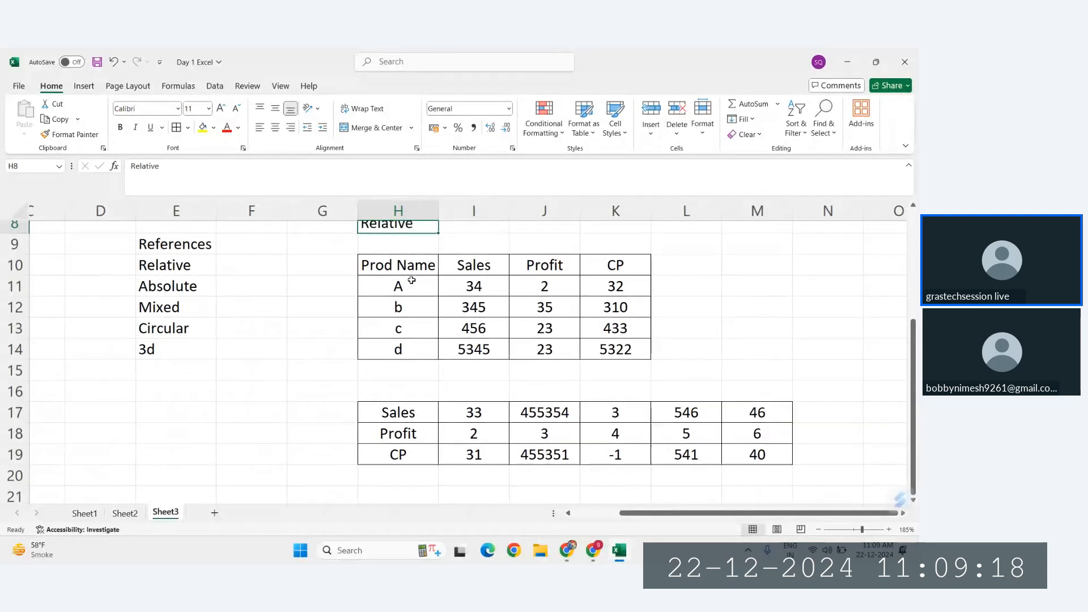
Step: Copy the Absolute label from E11 in the References list and paste it into E23 below the tables
scroll(411, 280, "down", 1)
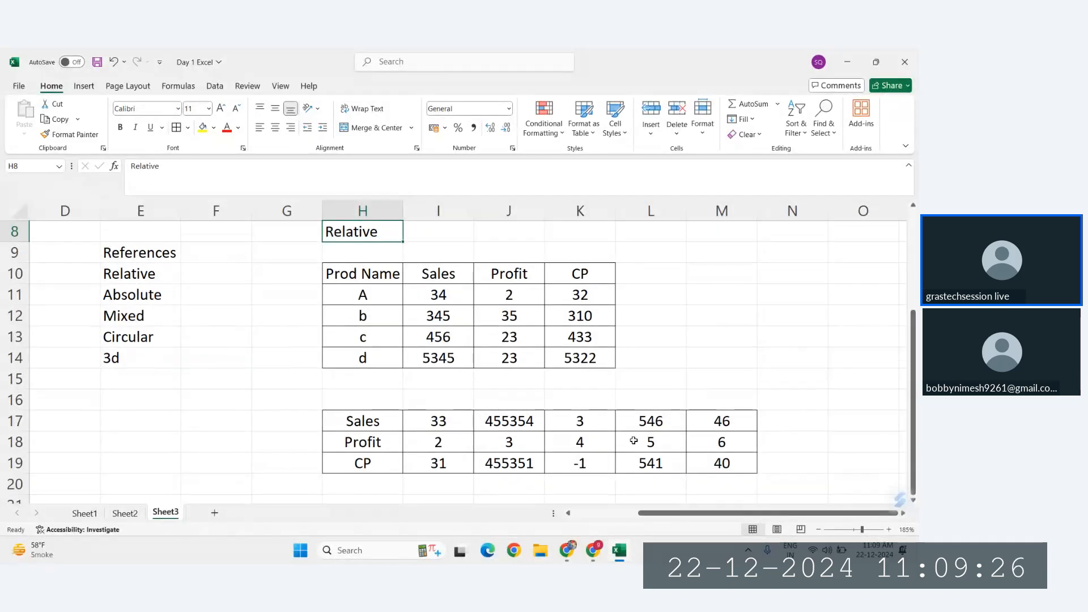
scroll(633, 440, "down", 2)
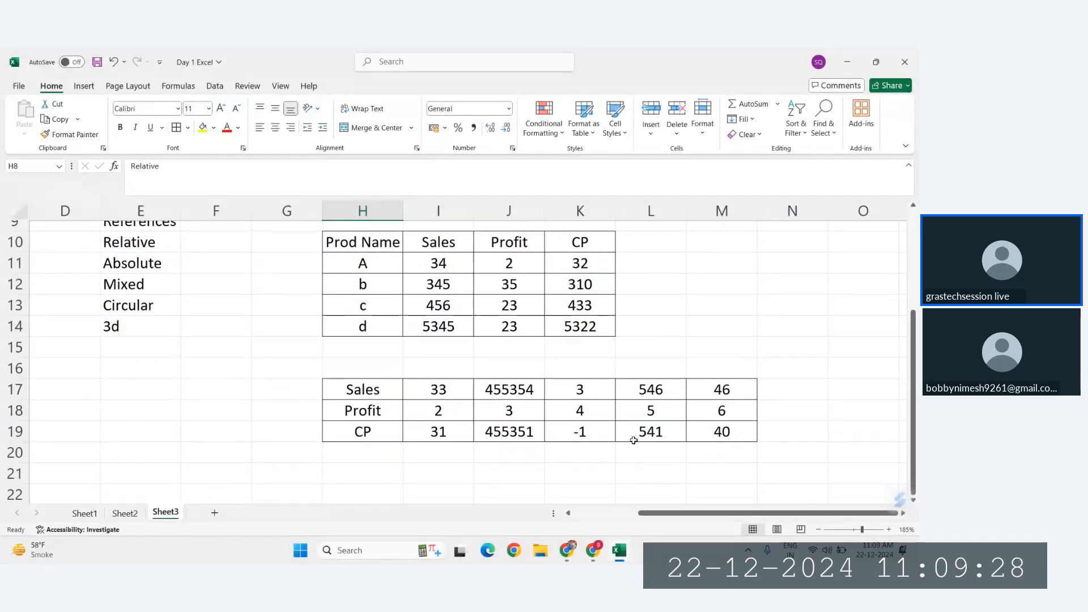
scroll(634, 440, "up", 1)
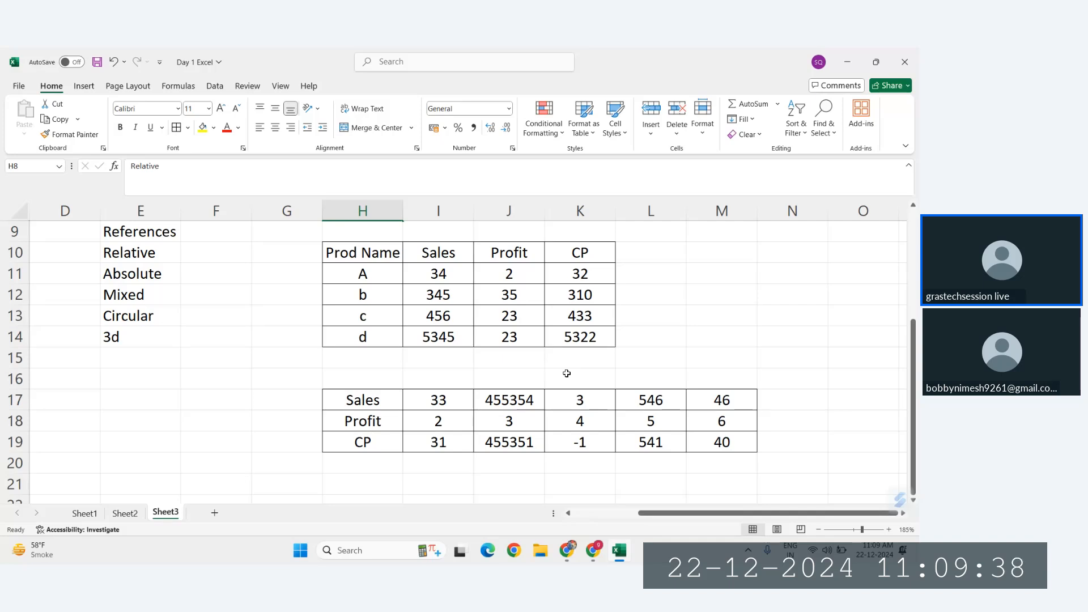
left_click(121, 278)
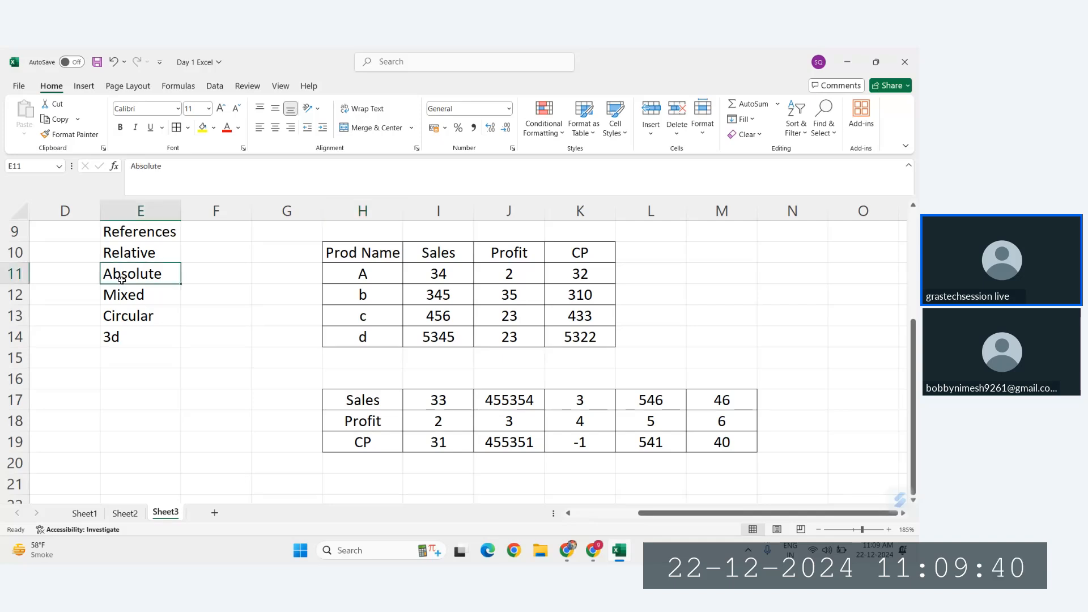
key("ctrl+c")
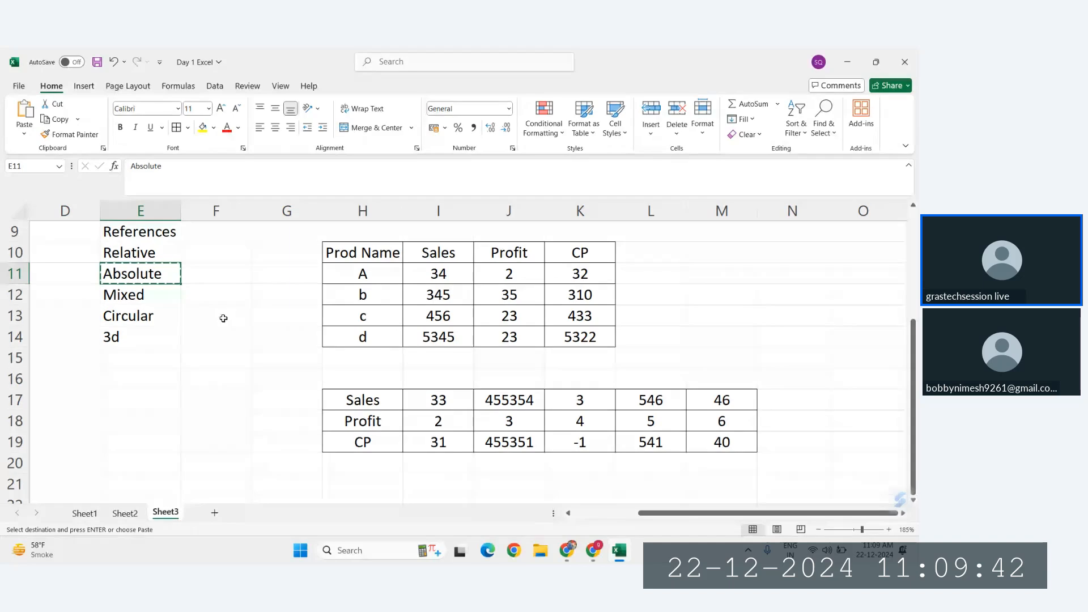
scroll(223, 317, "down", 3)
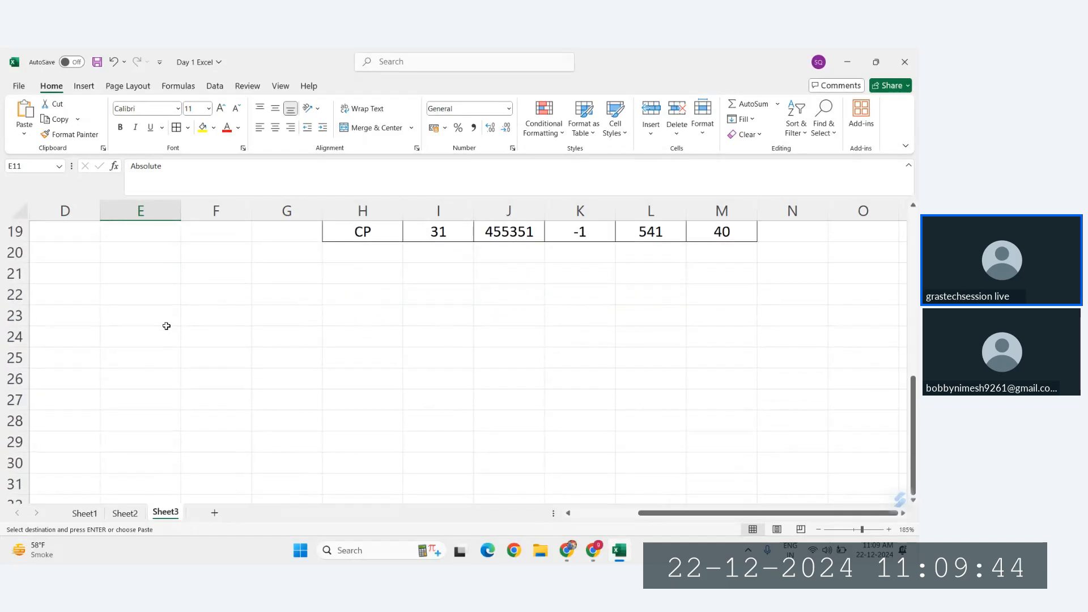
left_click(153, 314)
key("ctrl+v")
scroll(233, 304, "up", 2)
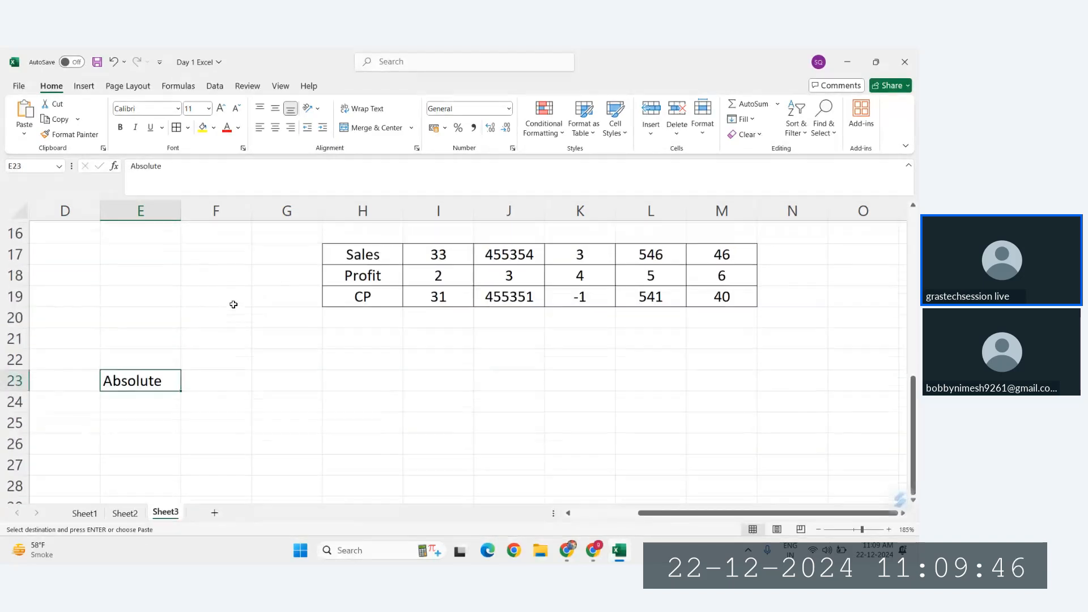
scroll(233, 305, "up", 1)
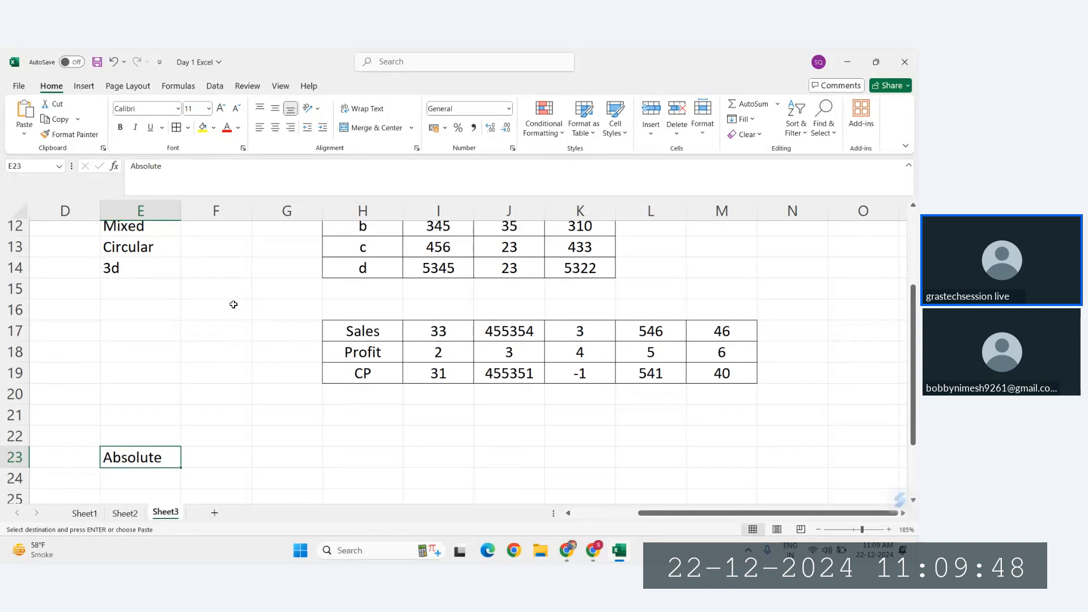
scroll(233, 304, "down", 1)
scroll(233, 304, "down", 1)
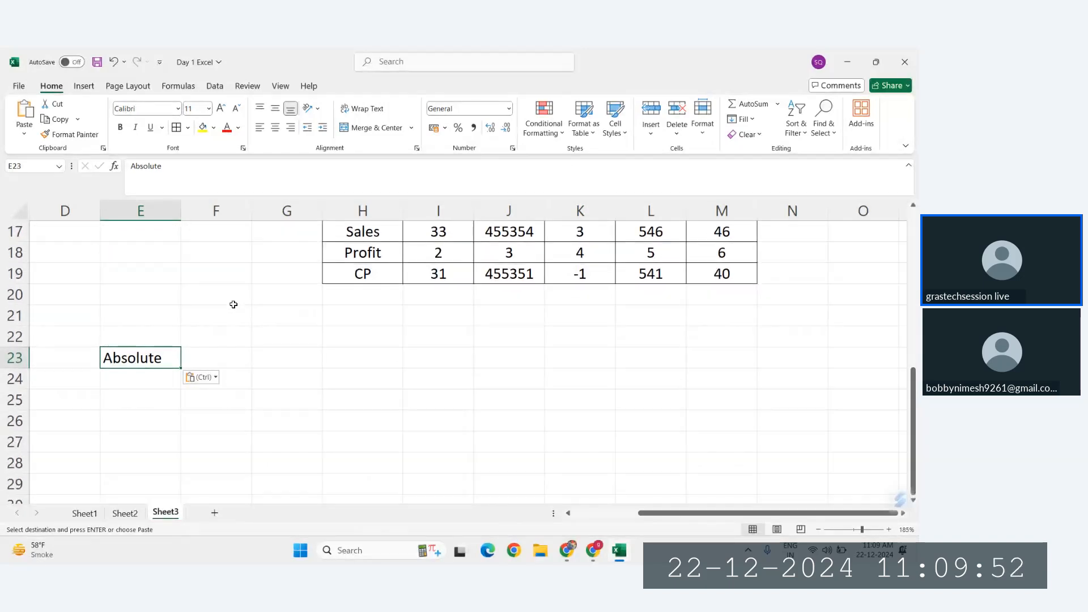
Step: Enter Fixed in F23, beside the Absolute heading
left_click(213, 353)
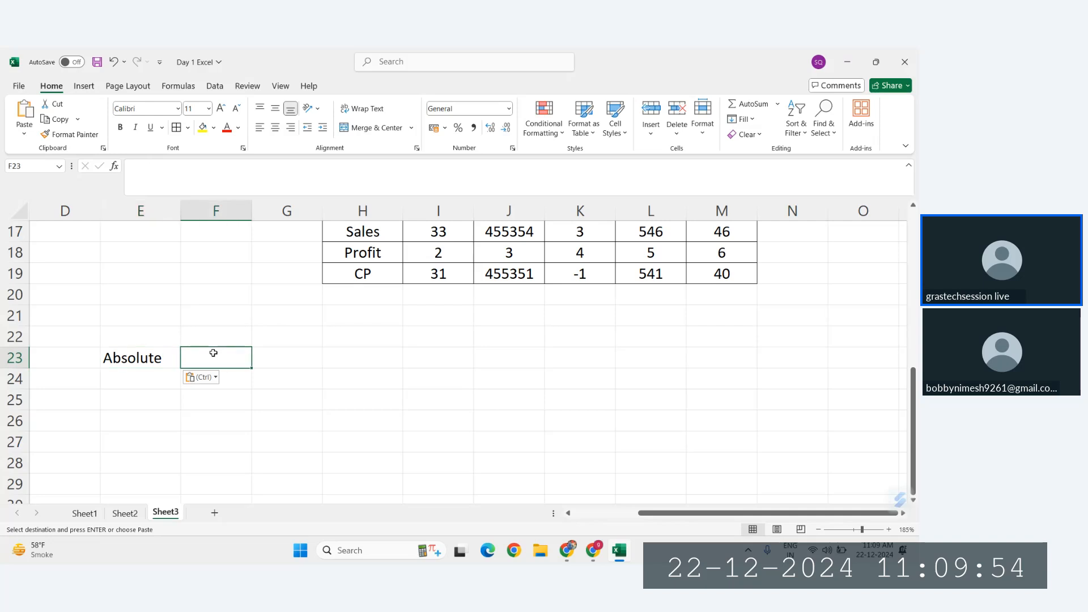
type("Fxed")
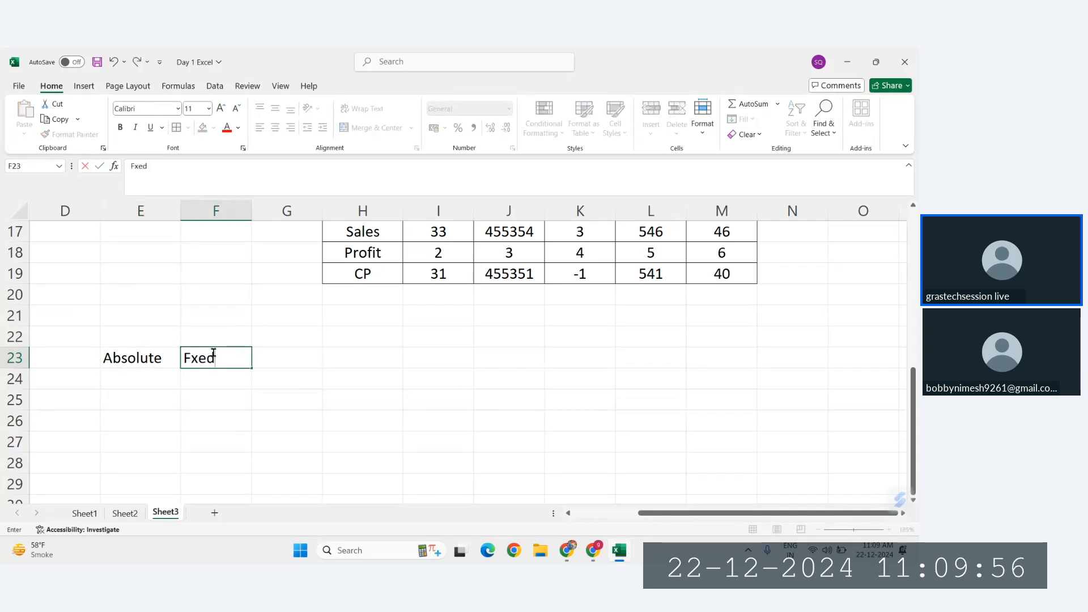
key("BackSpace")
key("BackSpace")
key("BackSpace")
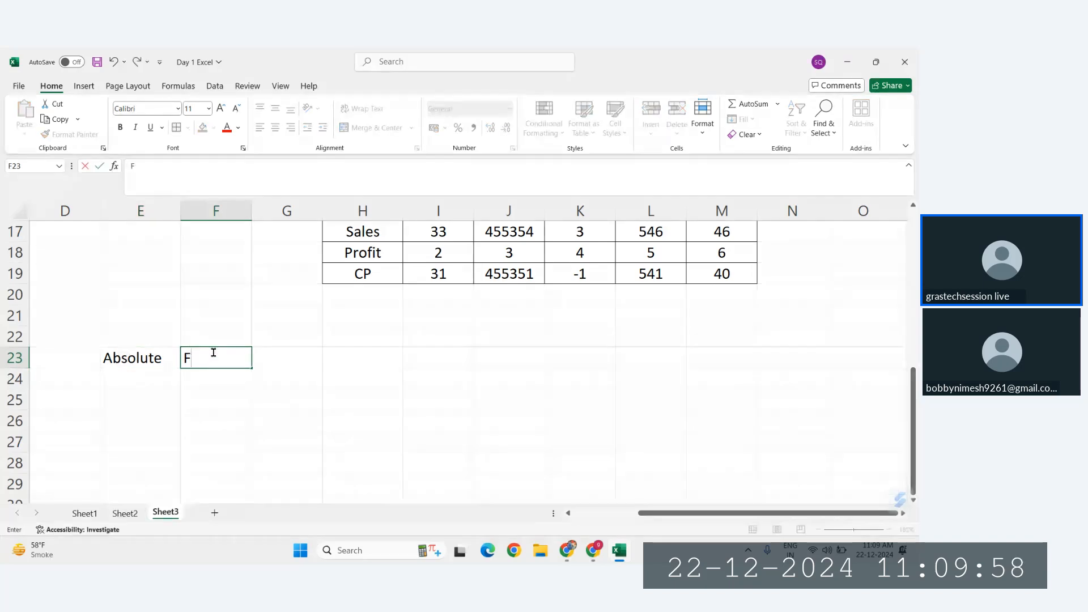
type("ixed")
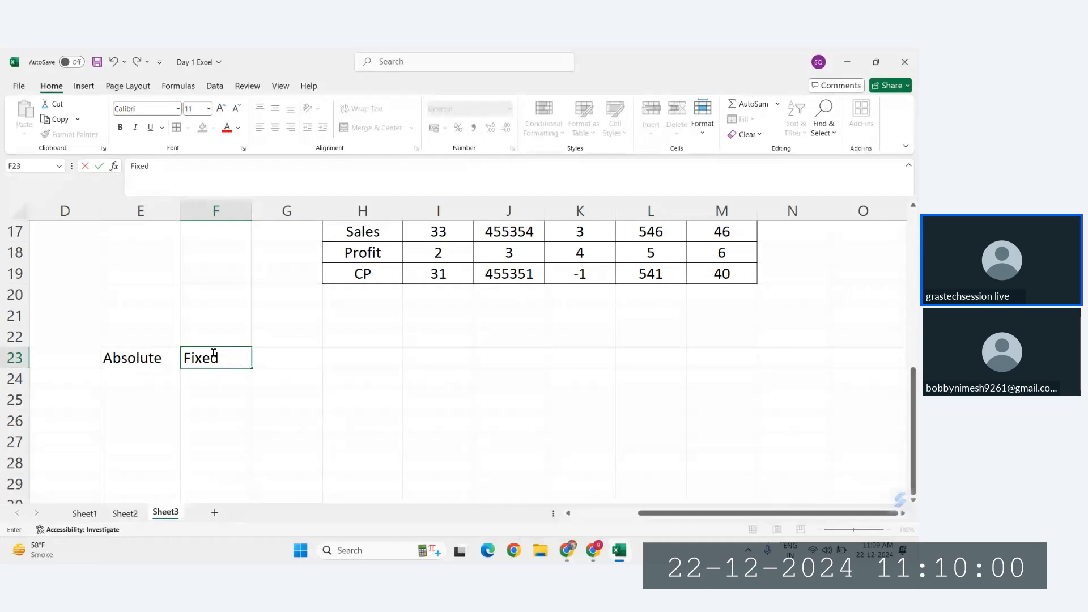
key("Return")
left_click(213, 354)
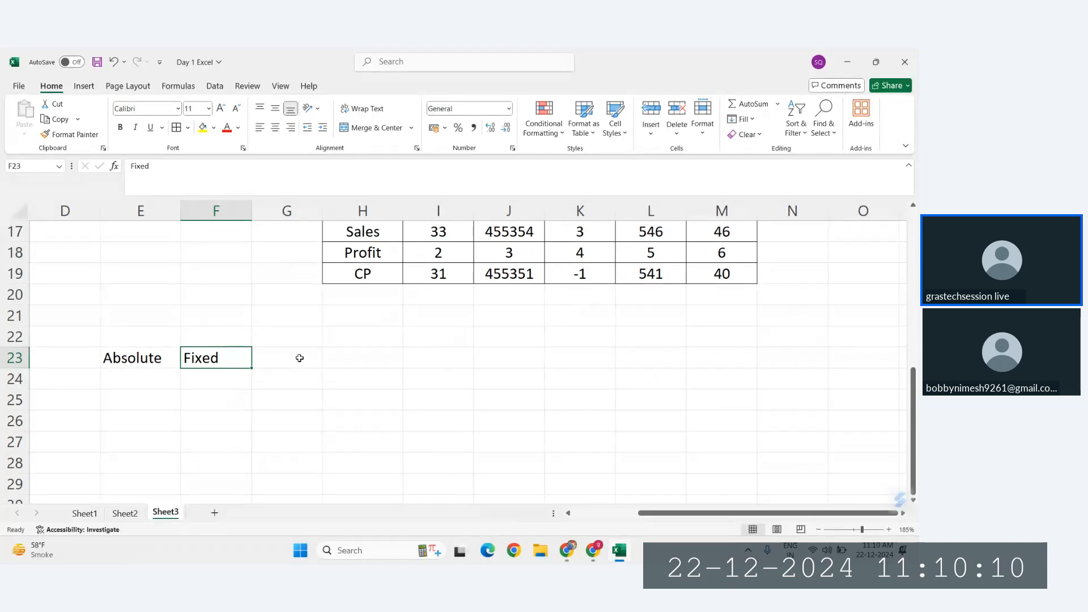
Step: Enter Row in E24, Col in F24 and Both in G24 as the kinds of absolute reference
left_click(211, 375)
key("Left")
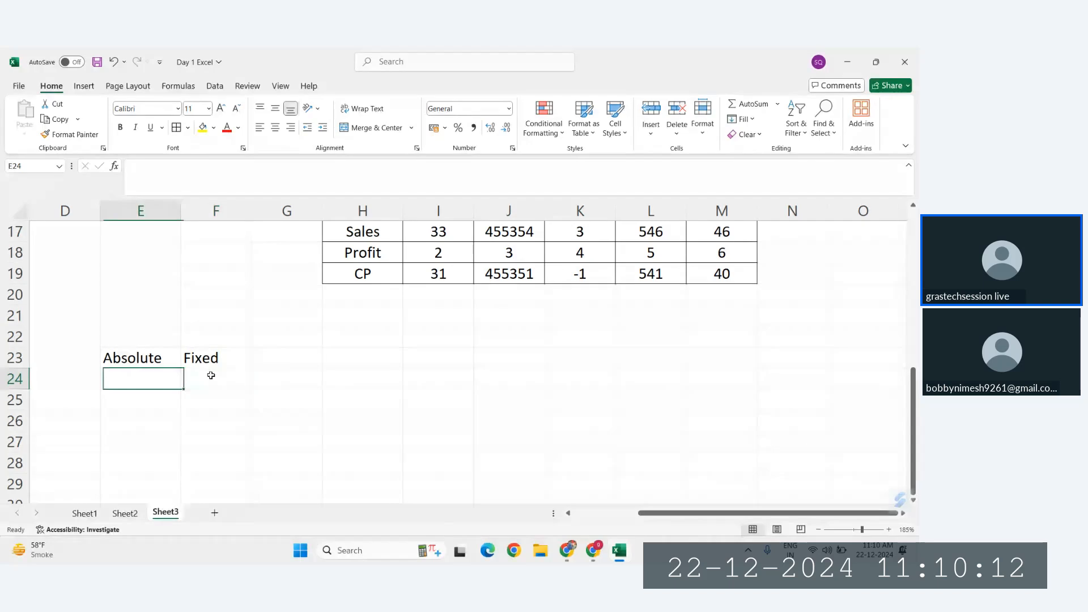
type("Row")
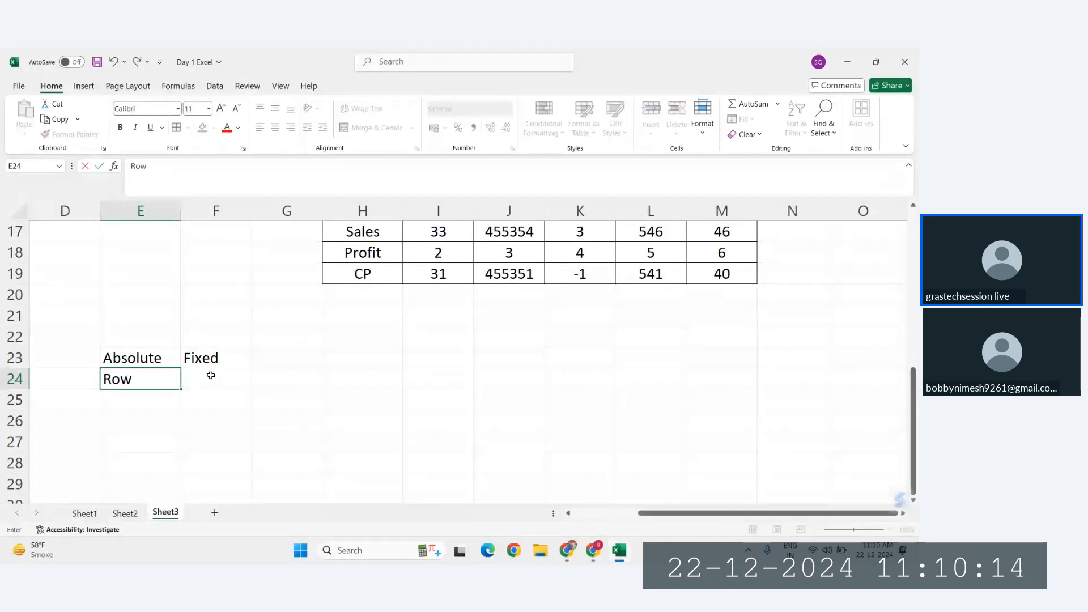
key("Return")
left_click(211, 375)
type("C")
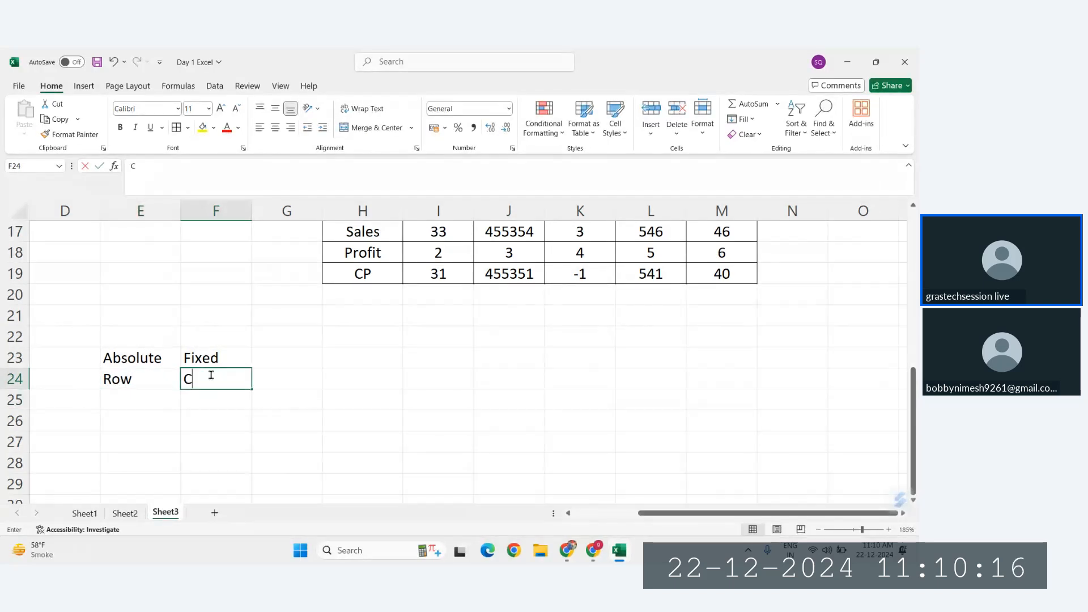
type("ol")
key("Tab")
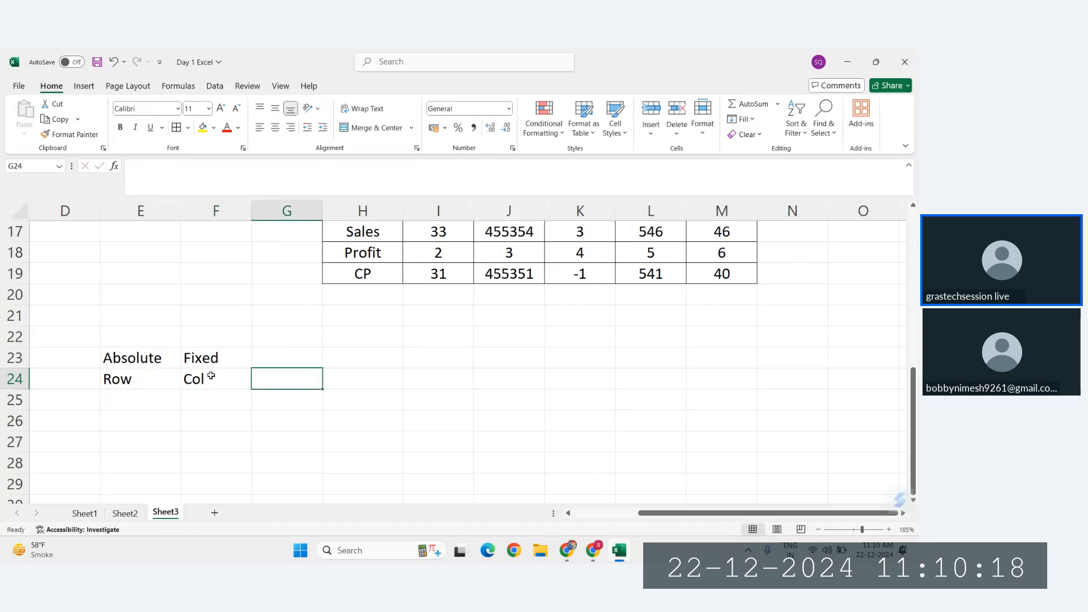
type("Both")
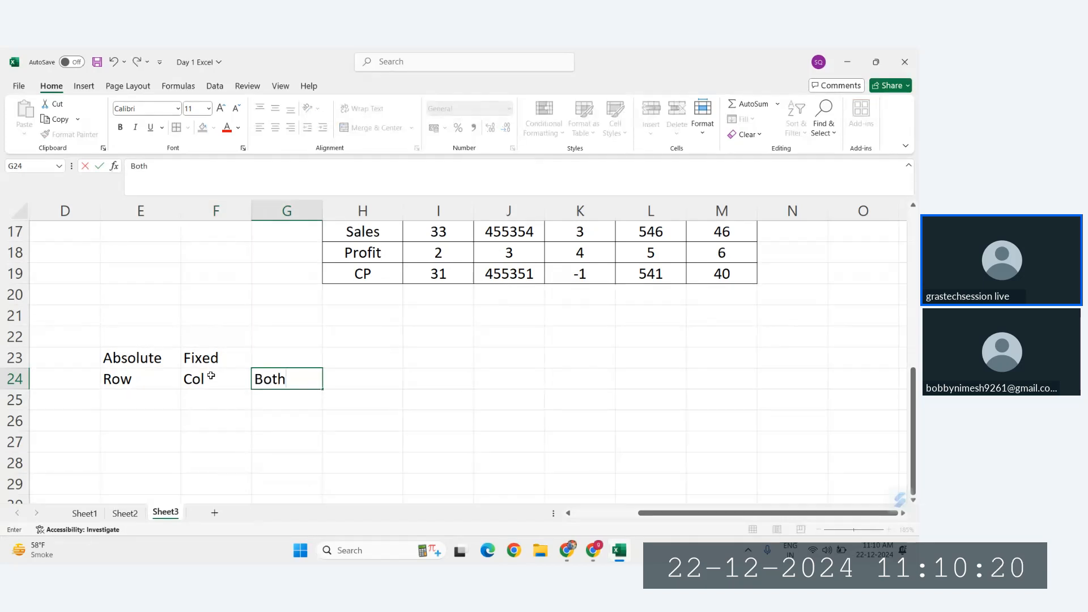
key("Return")
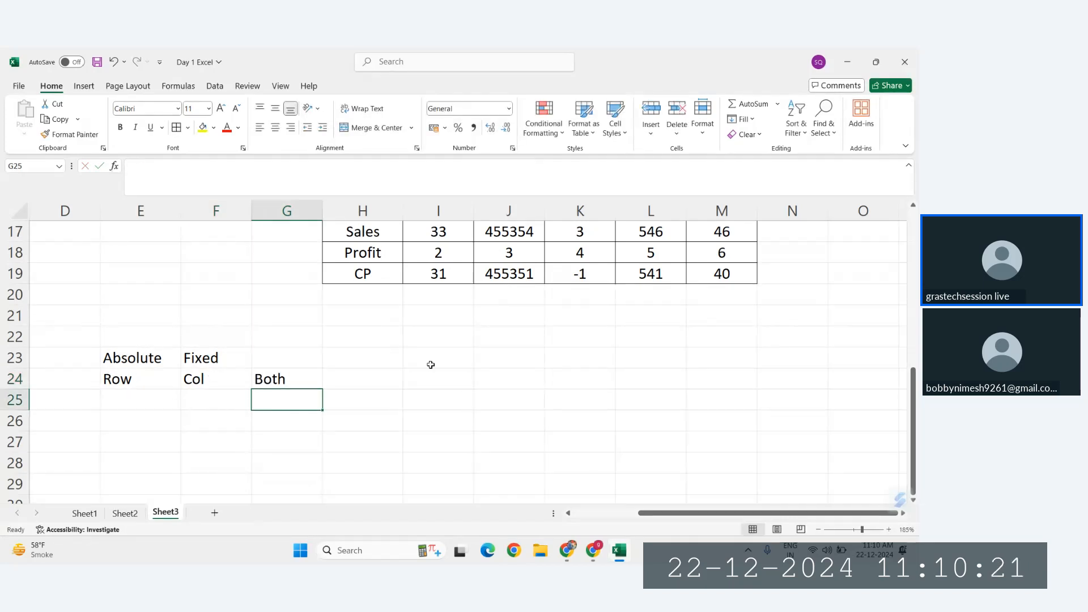
left_click(485, 336)
mouse_move(545, 349)
left_mouse_down()
mouse_move(553, 433)
mouse_move(537, 348)
mouse_move(826, 330)
mouse_move(546, 328)
mouse_move(546, 340)
left_mouse_up()
left_click(263, 384)
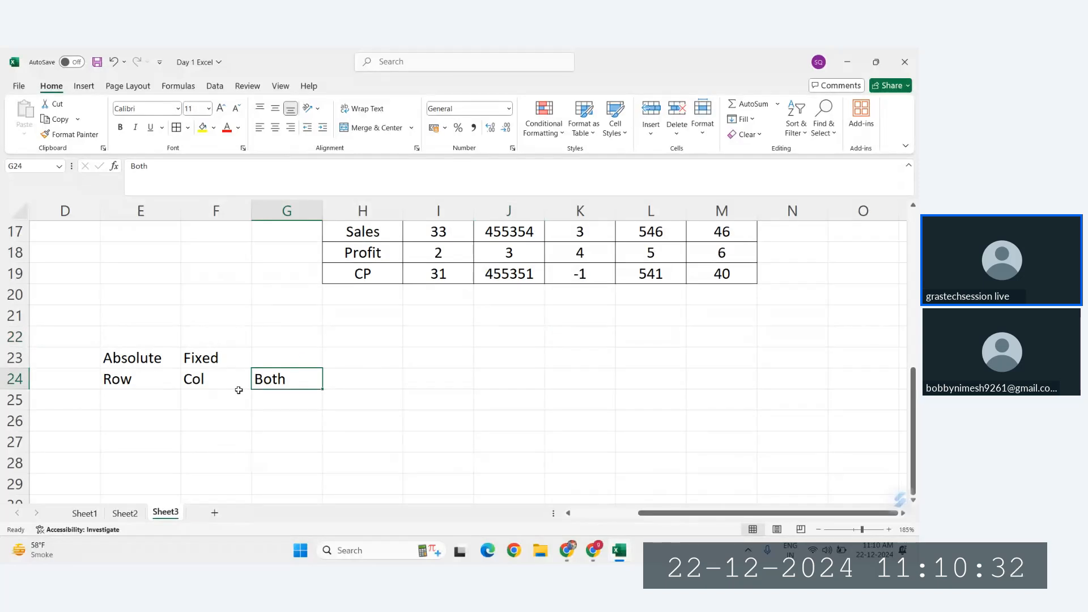
Step: Enter the note "Rol /Col Fixed" in G25 under the Both label
left_click(290, 405)
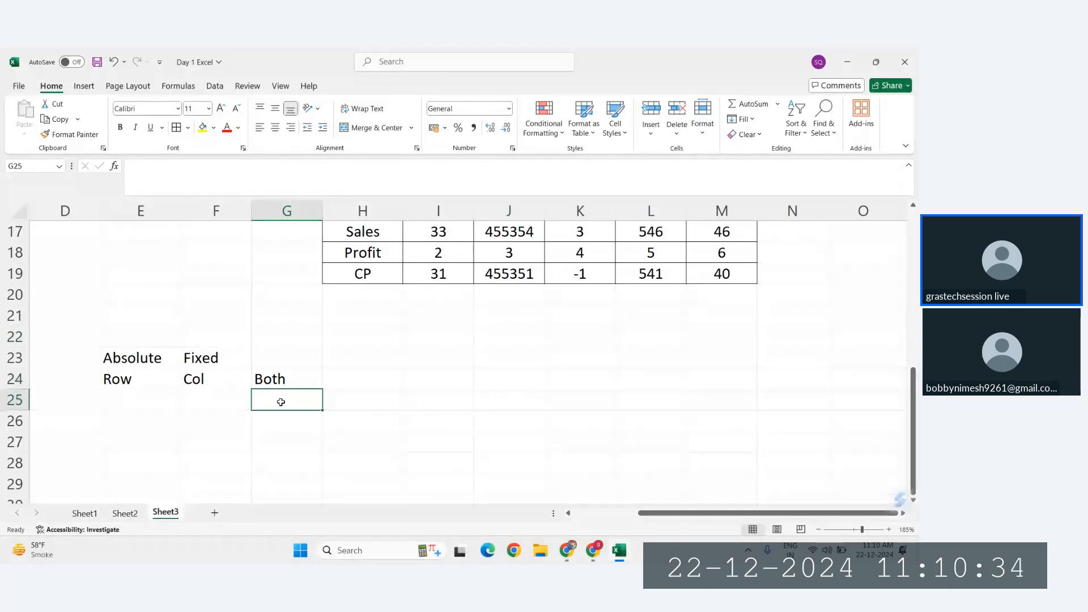
type("Rol /Col")
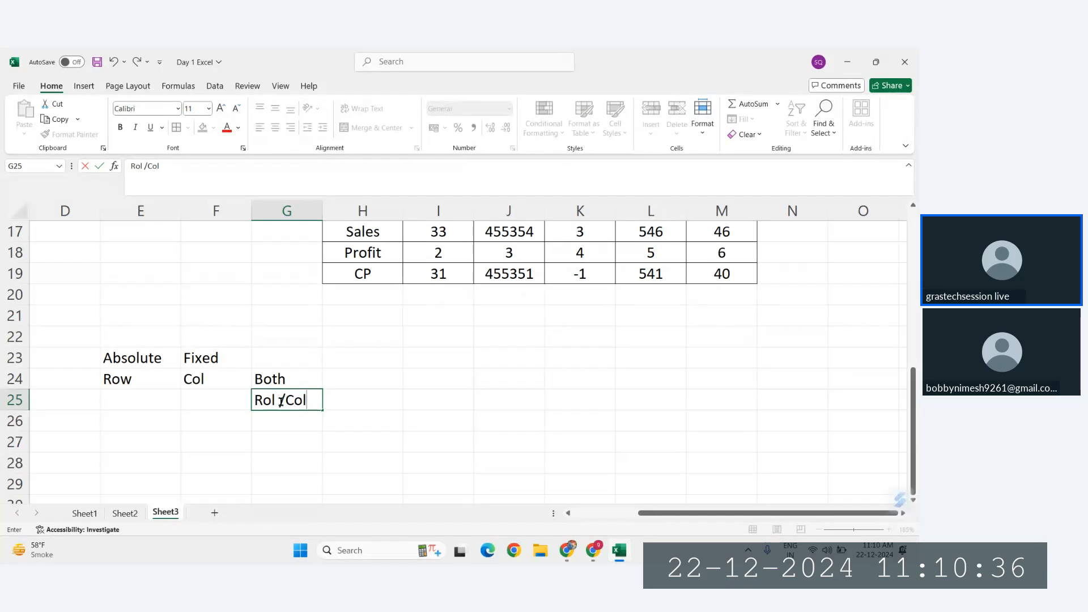
type(" Fxed")
key("Return")
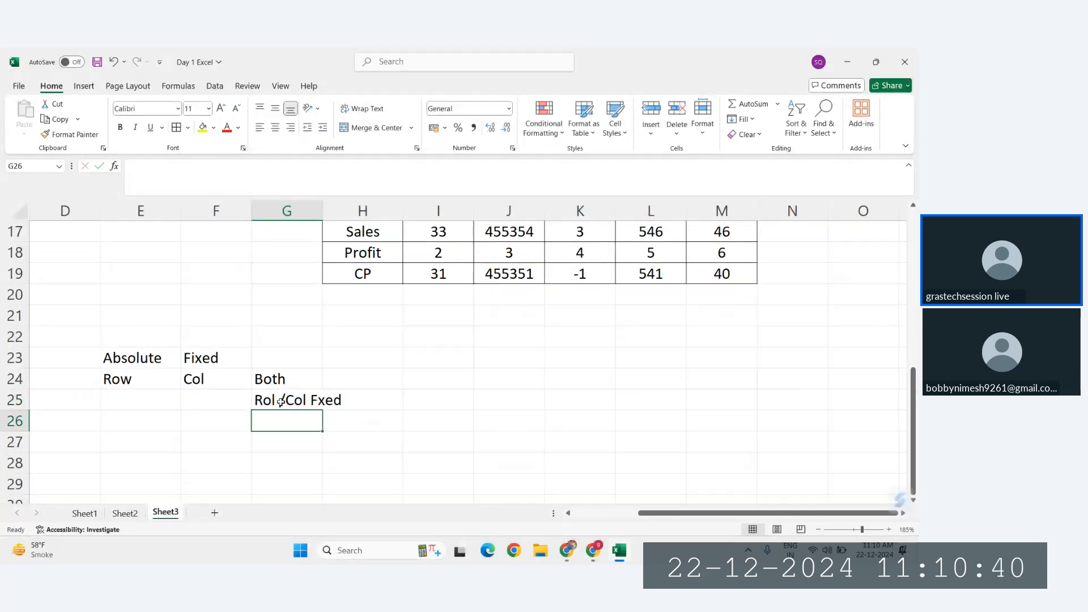
left_click(308, 401)
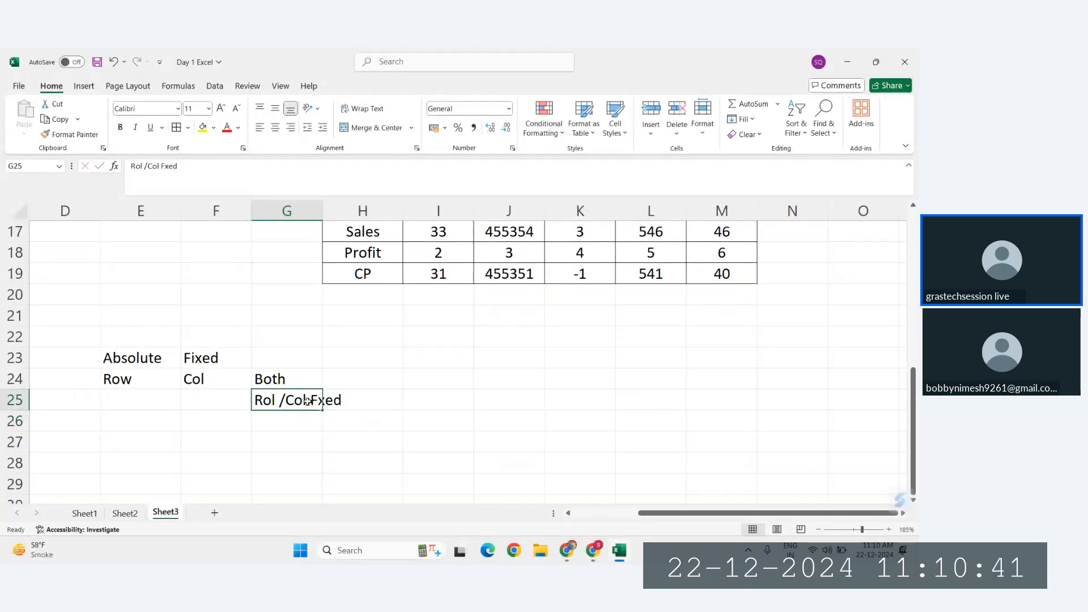
left_click(165, 167)
type("i")
key("Return")
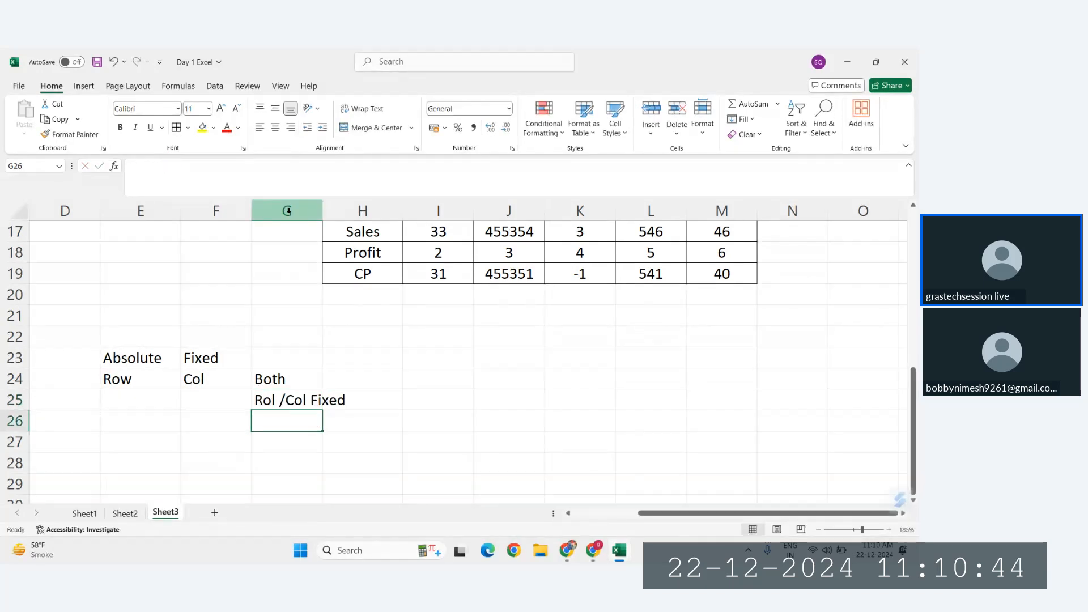
Step: Copy the Prod Name, Sales and Profit columns H10:J14 and paste them at I28 for the absolute reference example
scroll(324, 274, "right", 1)
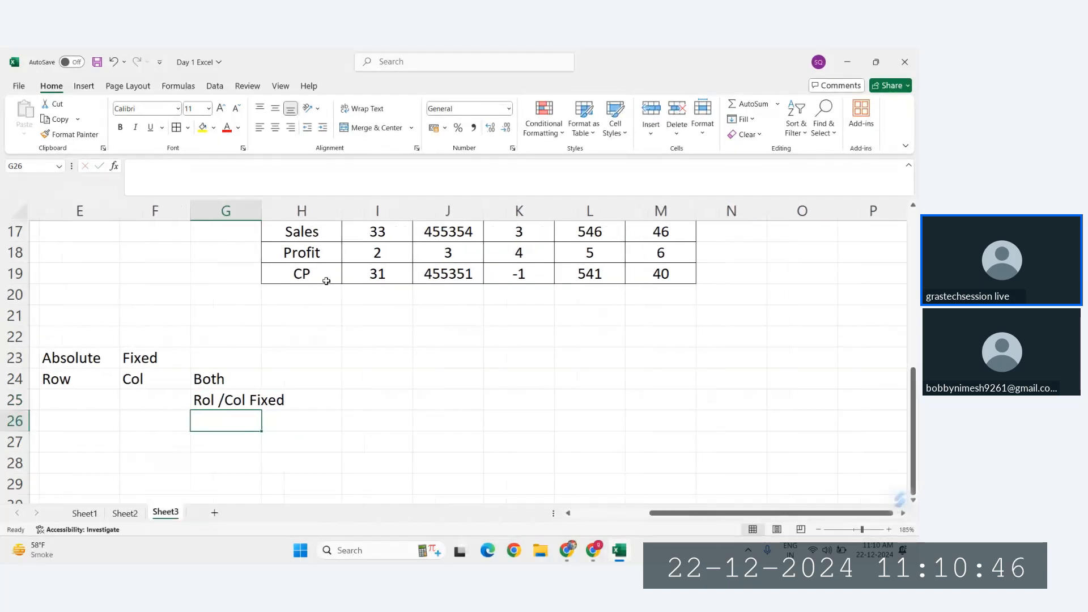
scroll(325, 281, "down", 3)
scroll(326, 281, "up", 4)
scroll(327, 281, "up", 3)
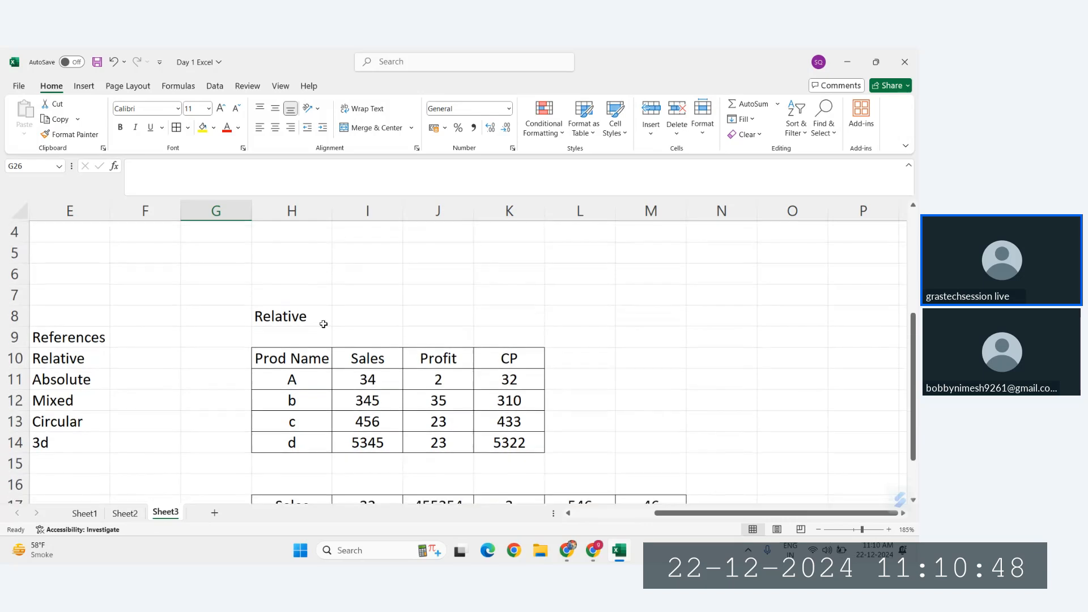
left_click_drag(292, 358, 469, 441)
key("ctrl+c")
scroll(463, 439, "down", 8)
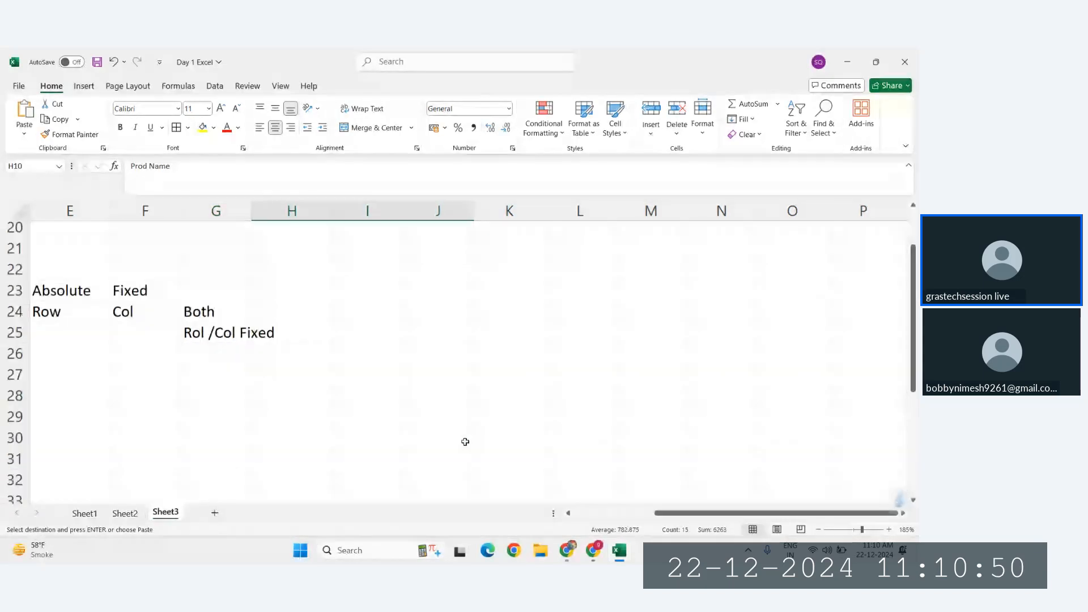
left_click(346, 256)
key("ctrl+v")
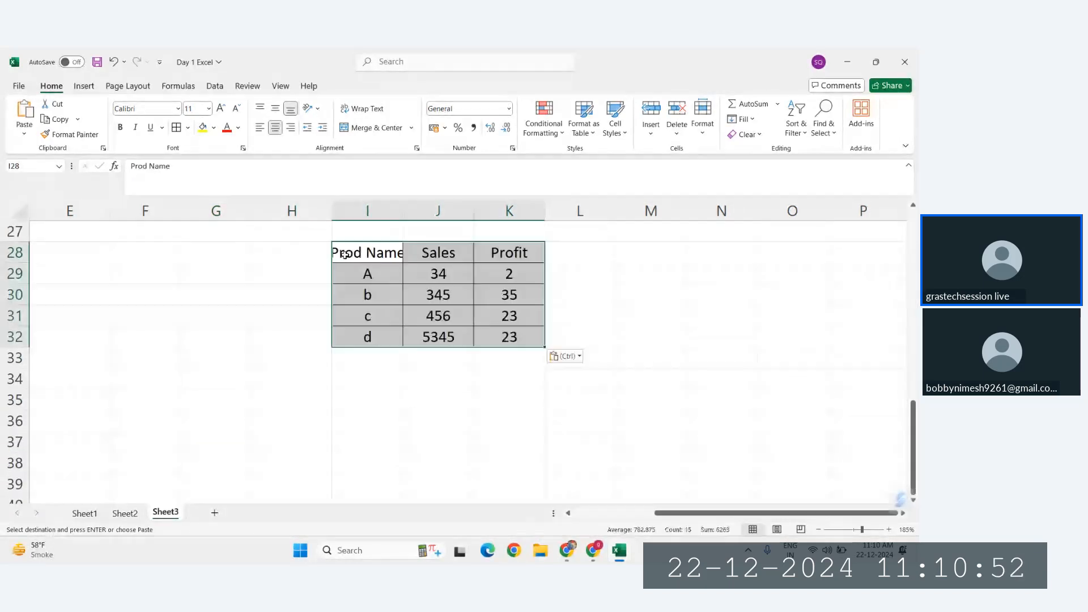
Step: Examine the Sales and Profit columns of the pasted table in I28:K32
scroll(470, 278, "right", 1)
scroll(470, 279, "up", 1)
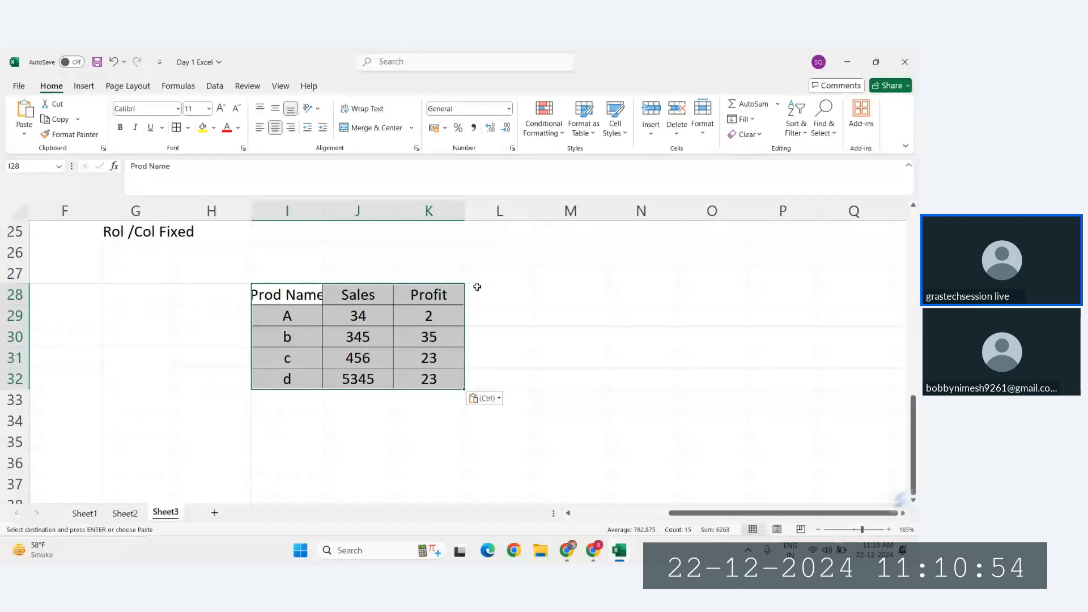
left_click(476, 287)
left_click(417, 299)
left_click_drag(417, 299, 431, 362)
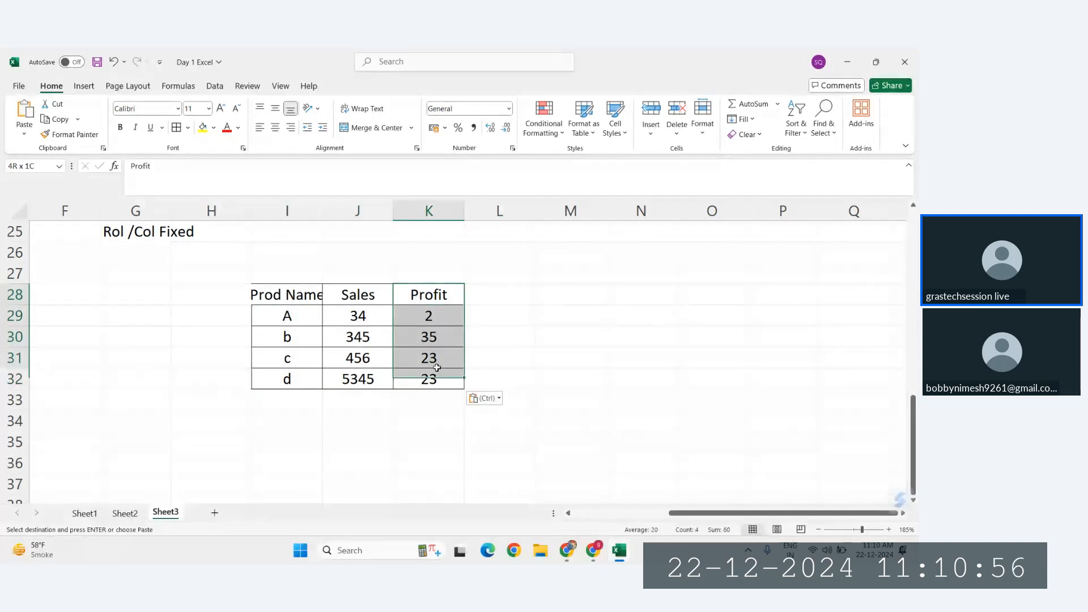
left_click(486, 293)
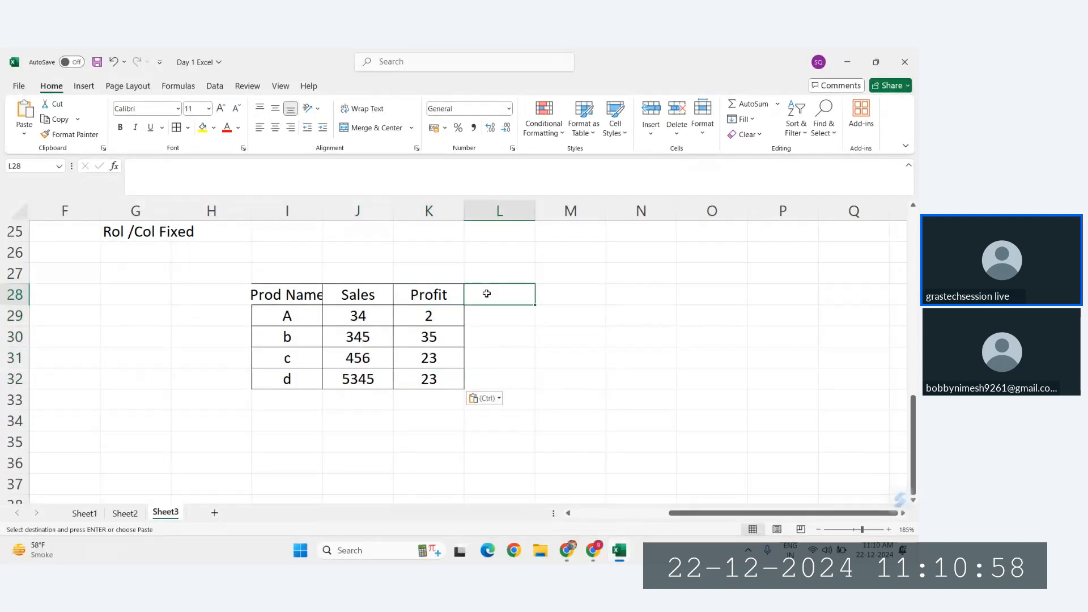
left_click(365, 296)
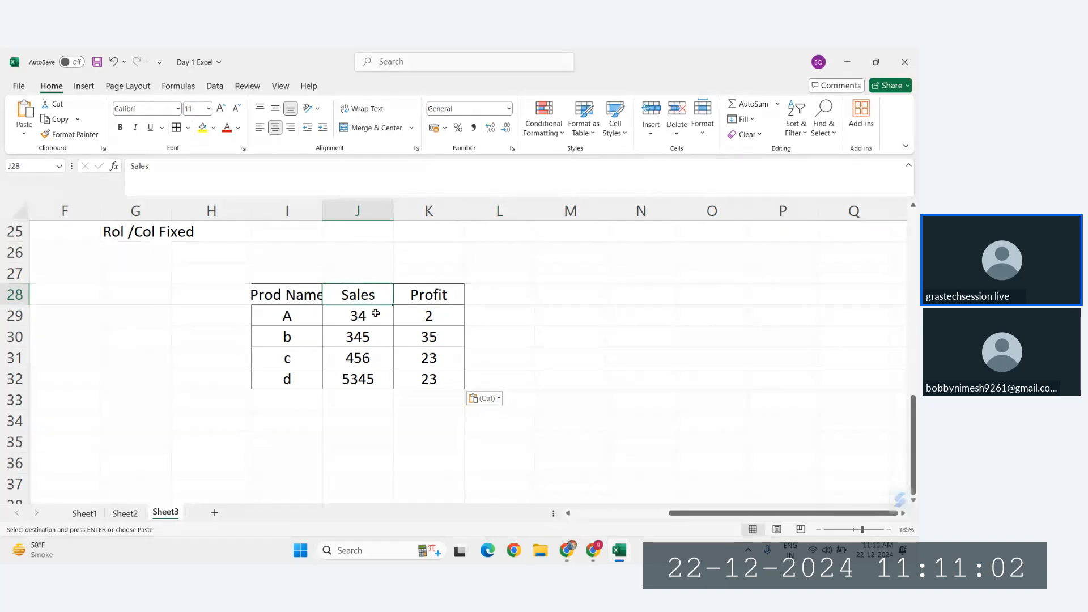
left_click(436, 294)
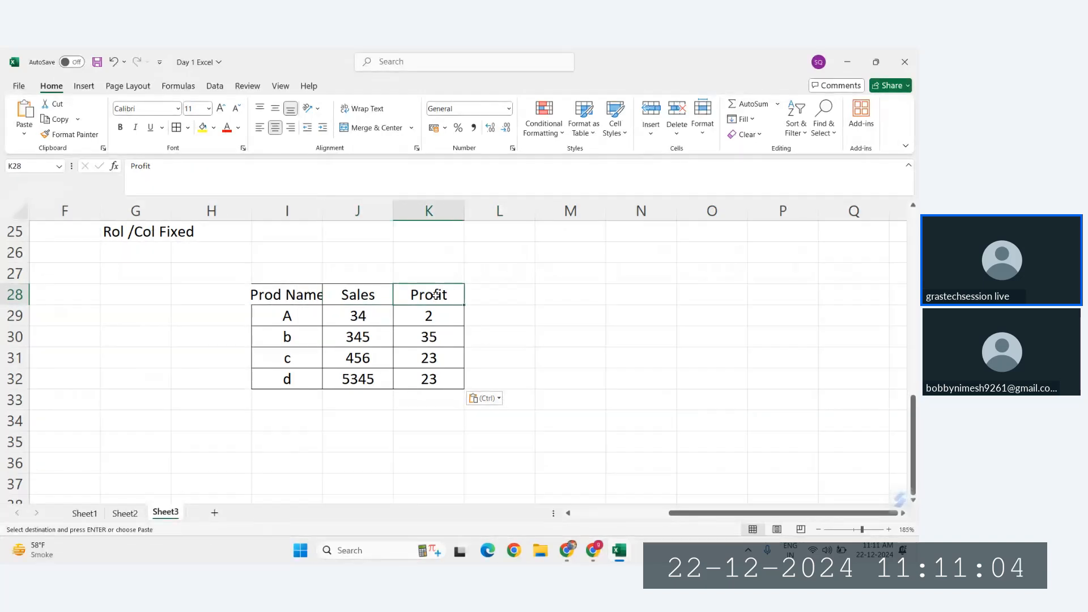
Step: Examine the Profit column in K28:K32 and the empty cell L28 beside its header
key("ctrl+shift+Down")
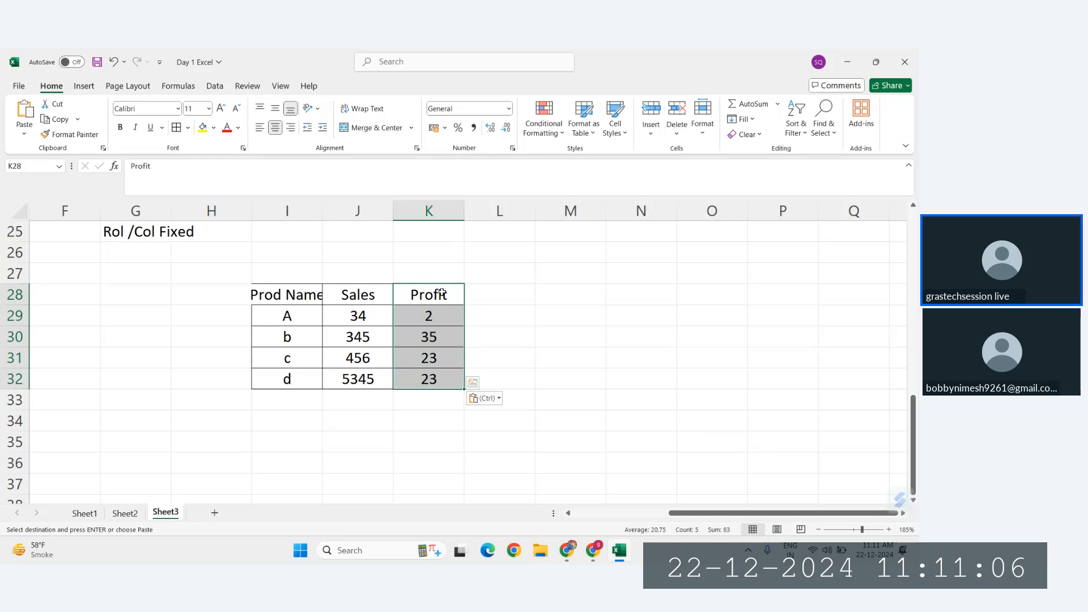
left_click(442, 293)
left_click(493, 292)
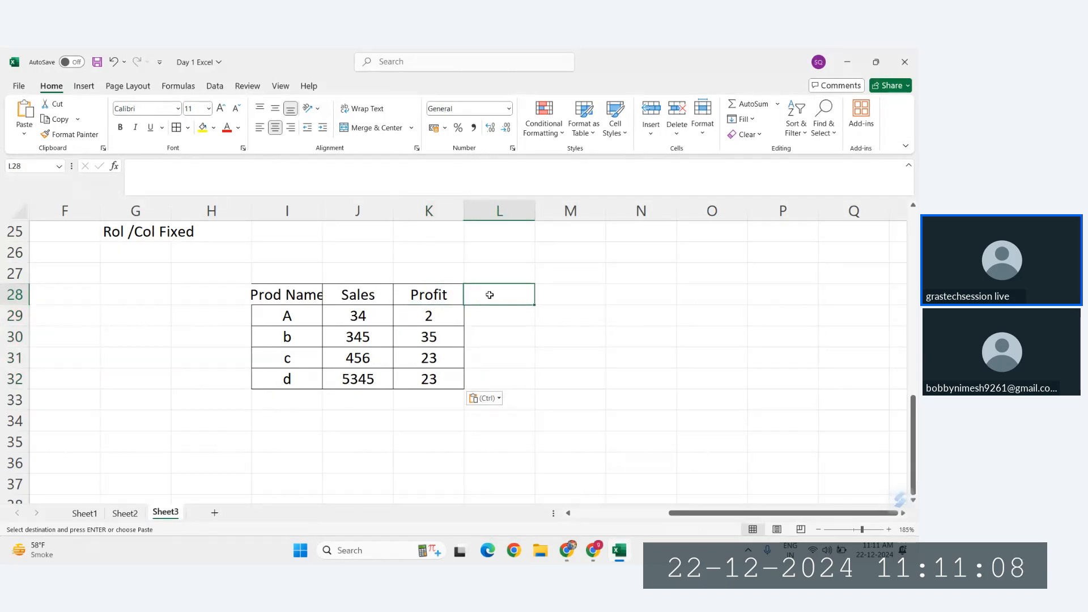
left_click(442, 294)
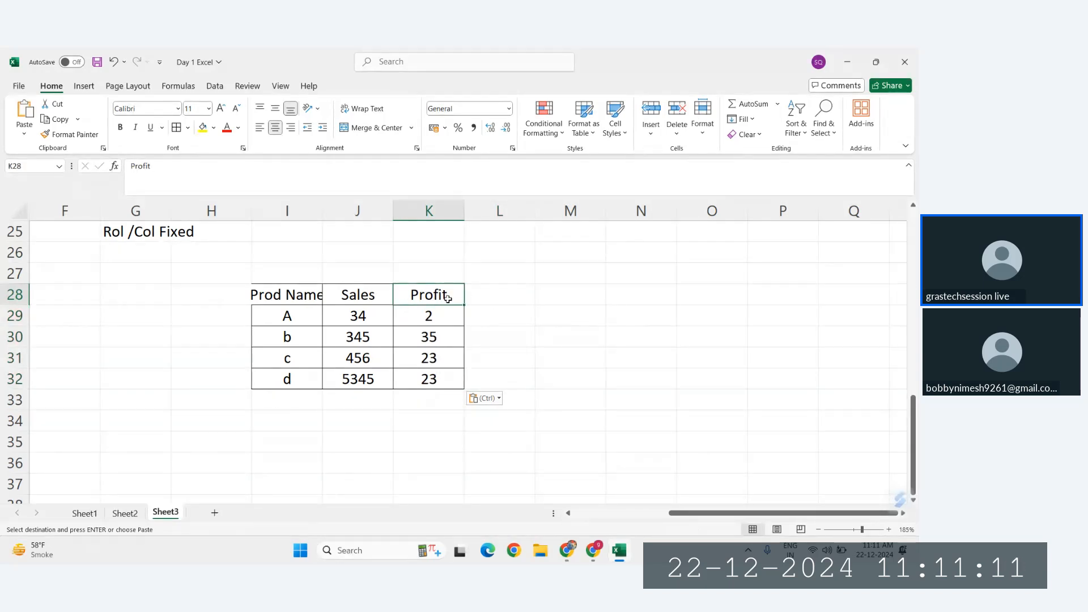
left_click(496, 295)
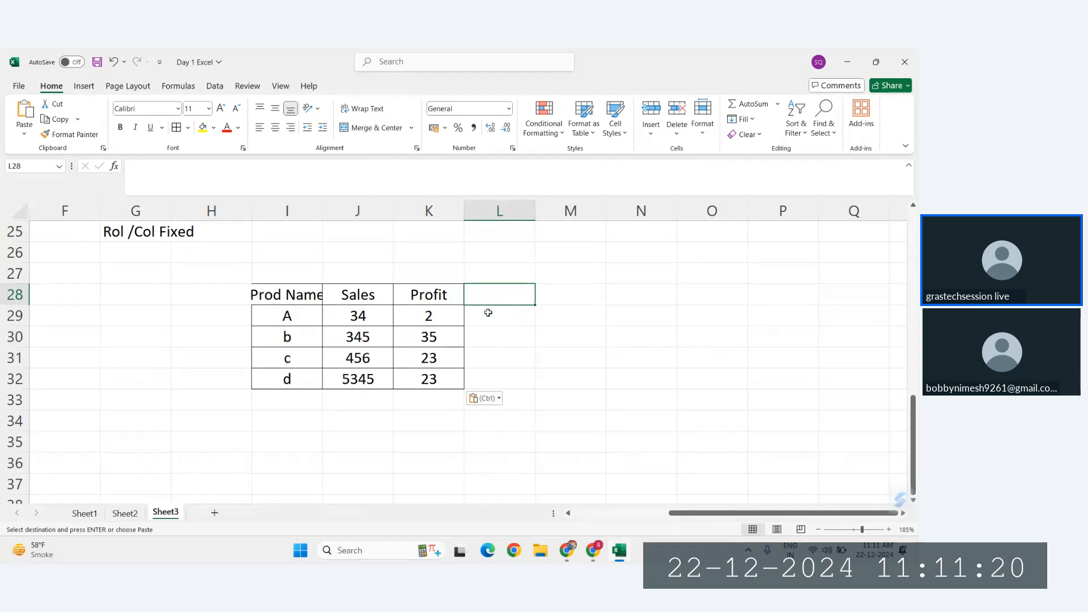
left_click_drag(451, 318, 444, 369)
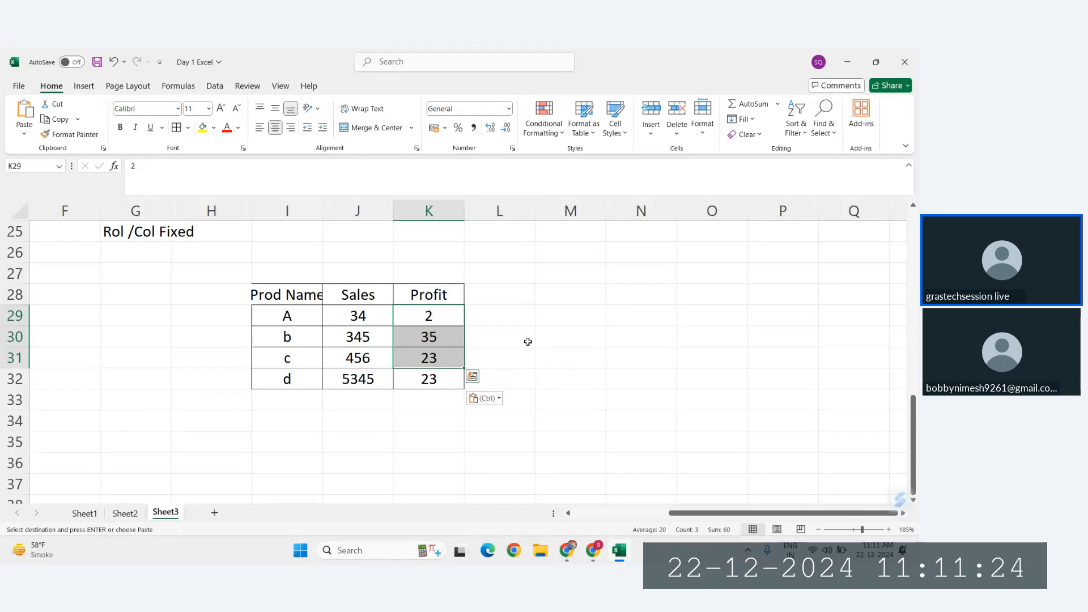
Step: Enter the label GST in L26 and the rate 18% in M26 above the table
left_click(510, 258)
type("GST")
key("Tab")
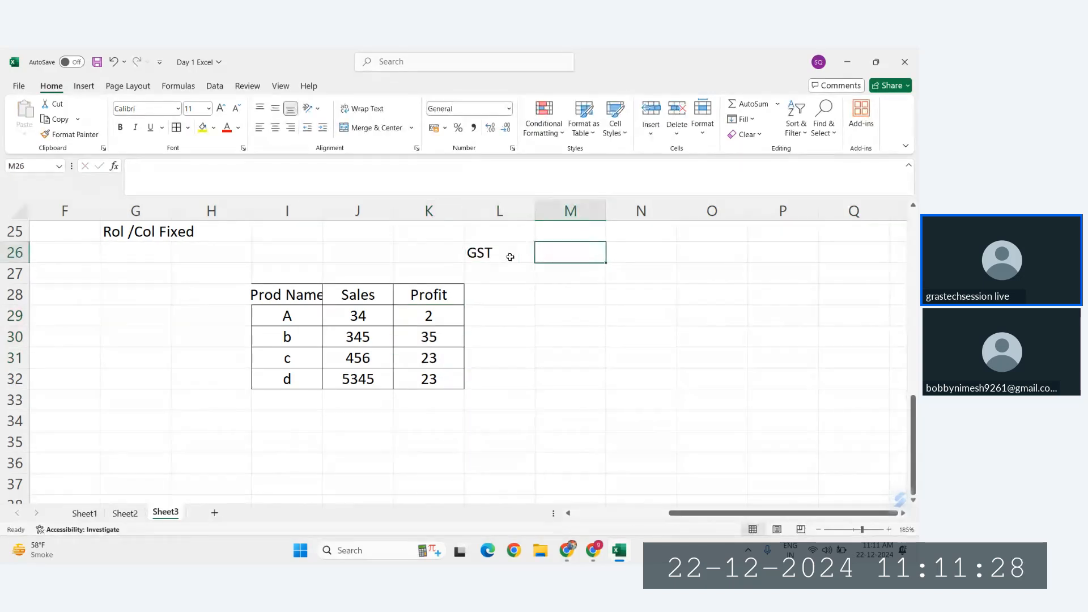
type("18")
key("Return")
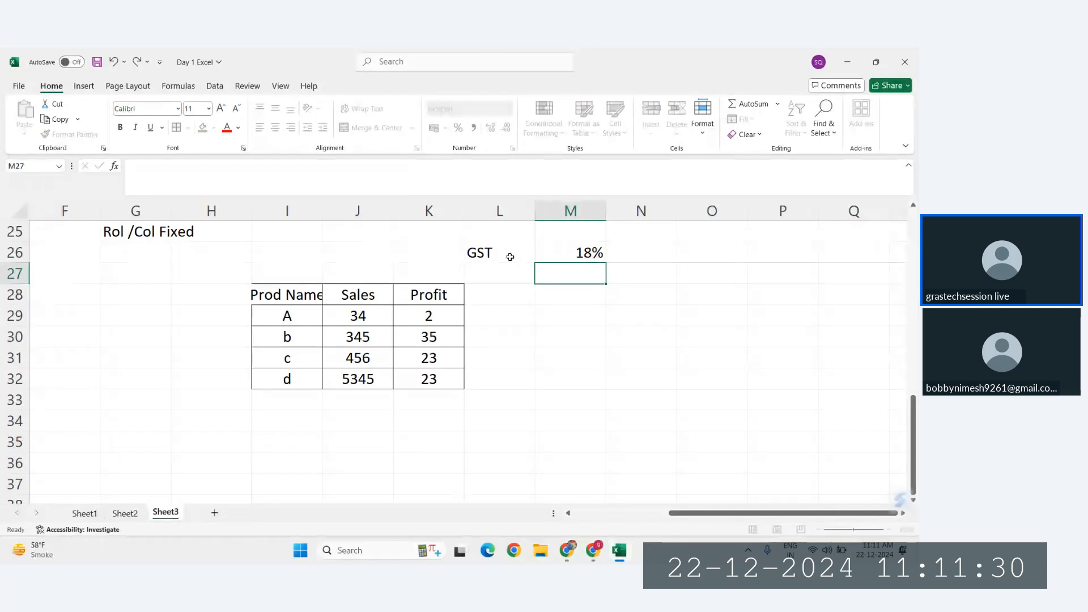
Step: Centre the GST label and rate in L26:M26 and fill both cells with yellow
left_click_drag(505, 252, 568, 252)
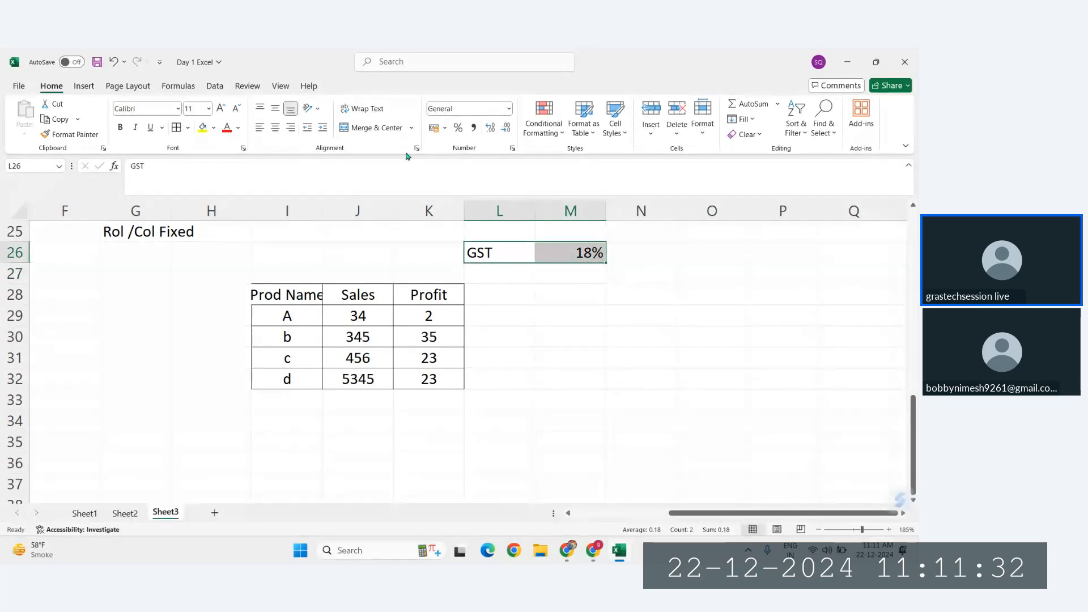
left_click(275, 129)
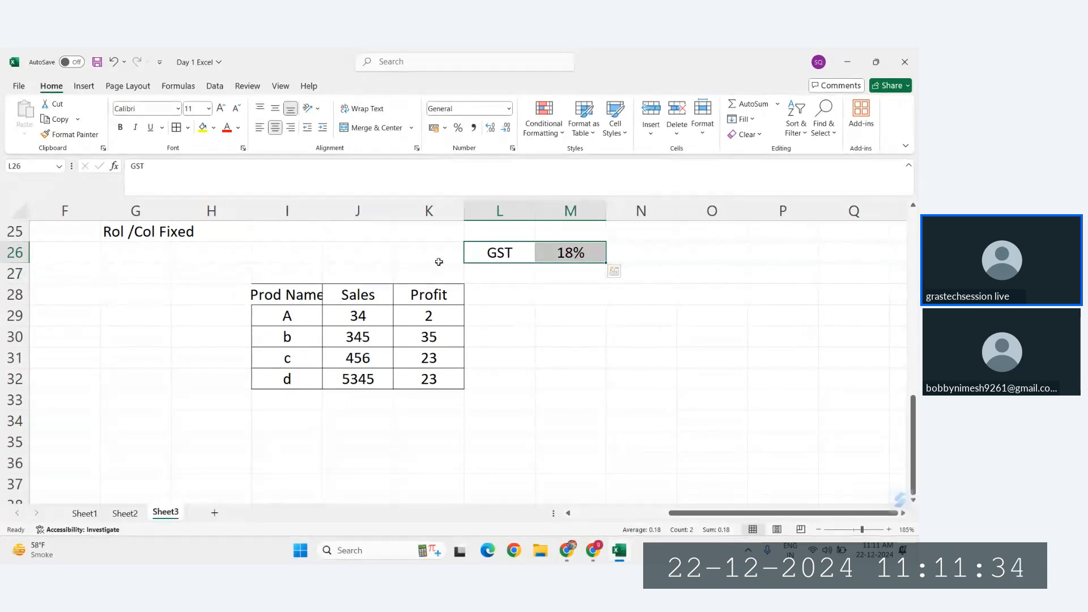
left_click(204, 130)
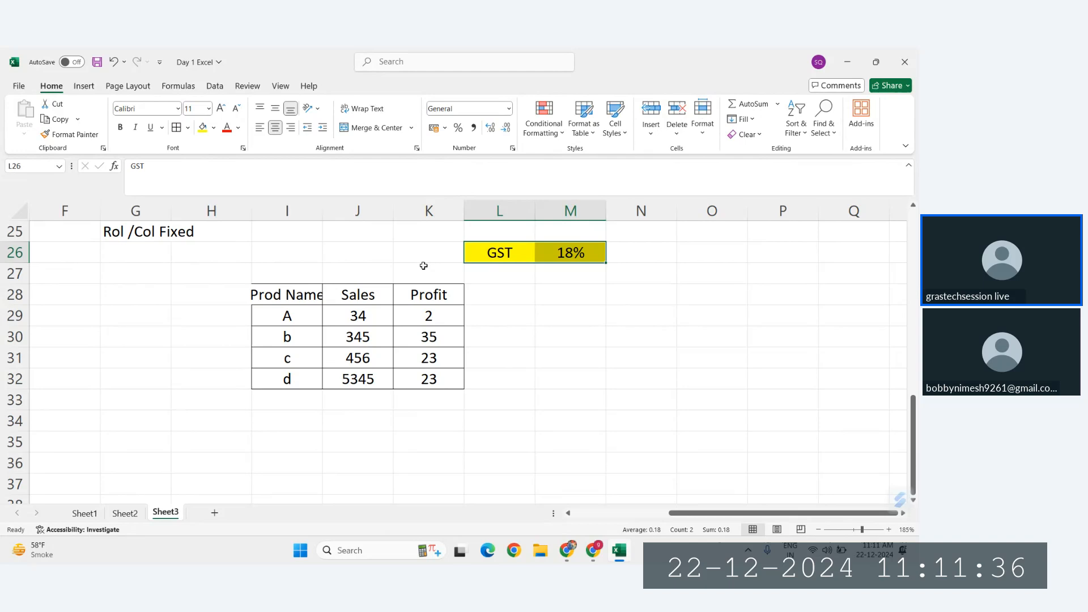
Step: Add the column header GST TAX in L28 next to Profit
left_click(489, 302)
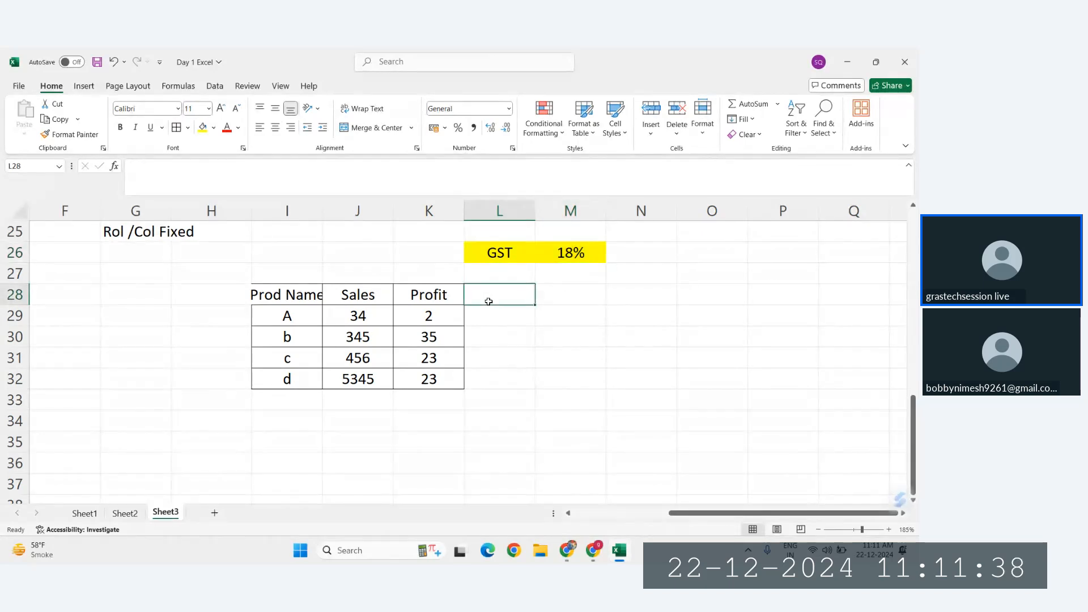
type("GST")
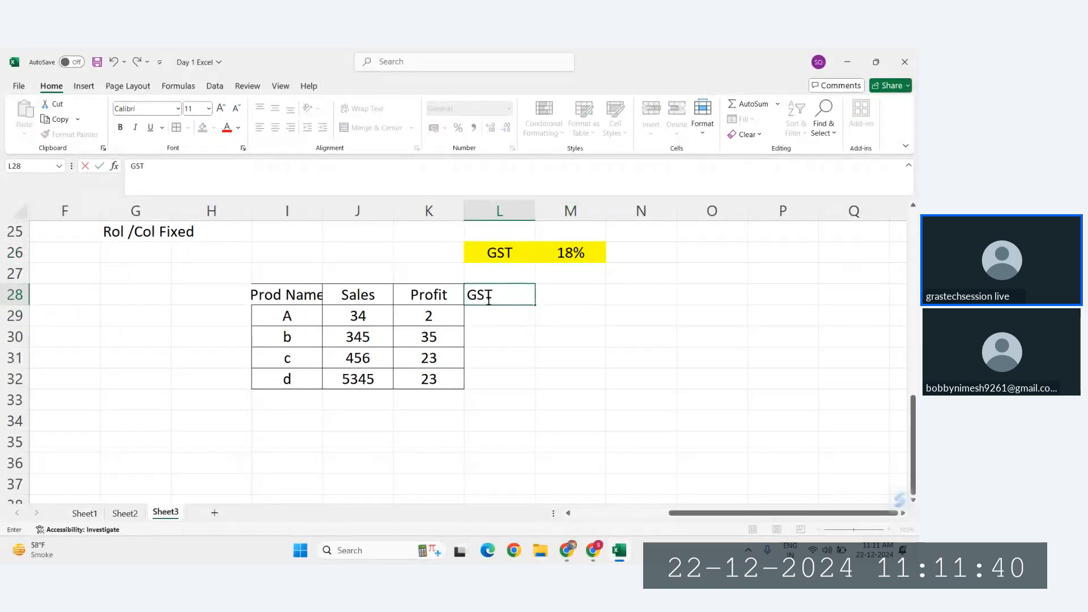
type(" TAX")
Step: Set the Profit values to 23 for product A, 56 for product c and 67 for product d
left_click(429, 316)
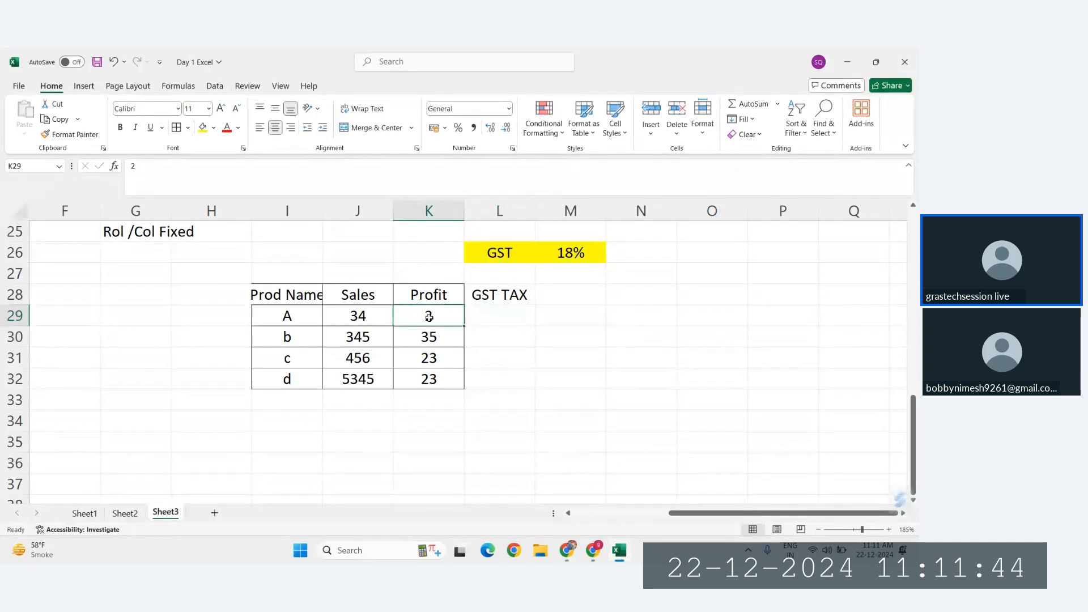
left_click(431, 339)
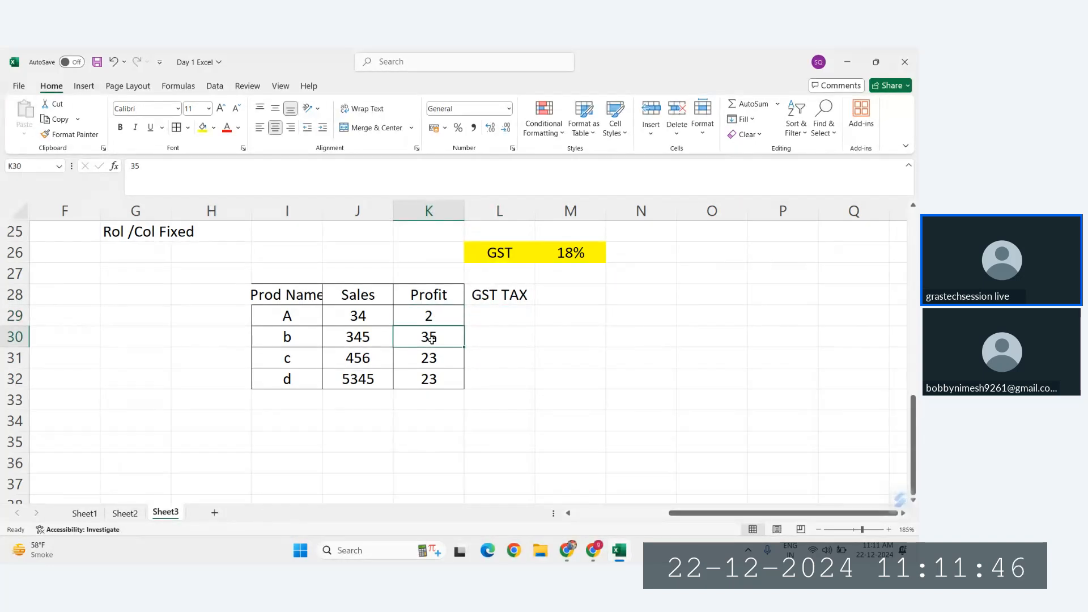
left_click(429, 316)
type("23")
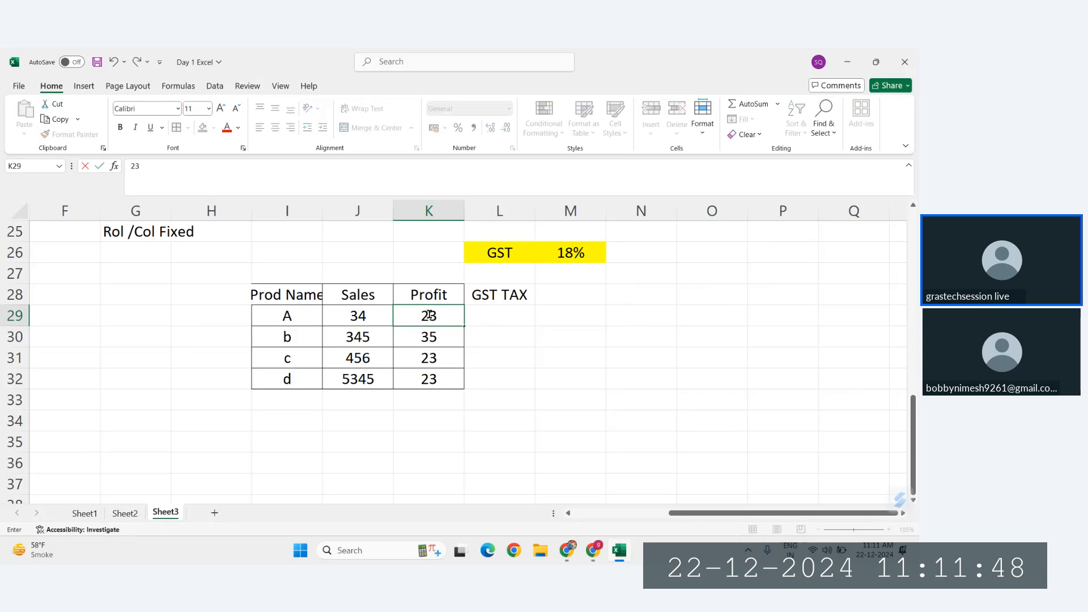
key("Return")
key("Return")
key("Return")
key("Return")
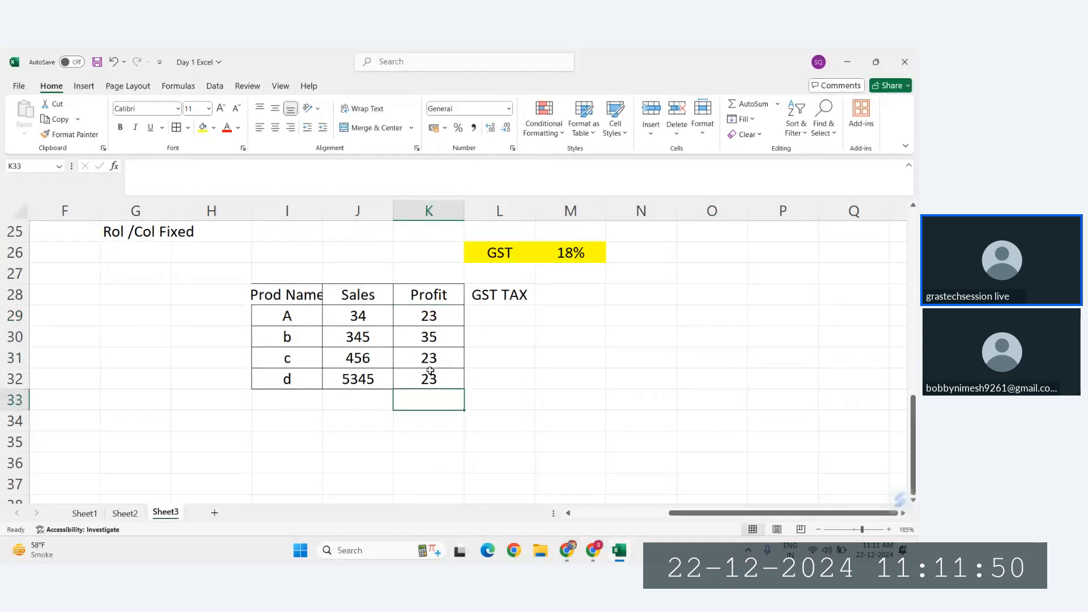
left_click(429, 357)
type("56")
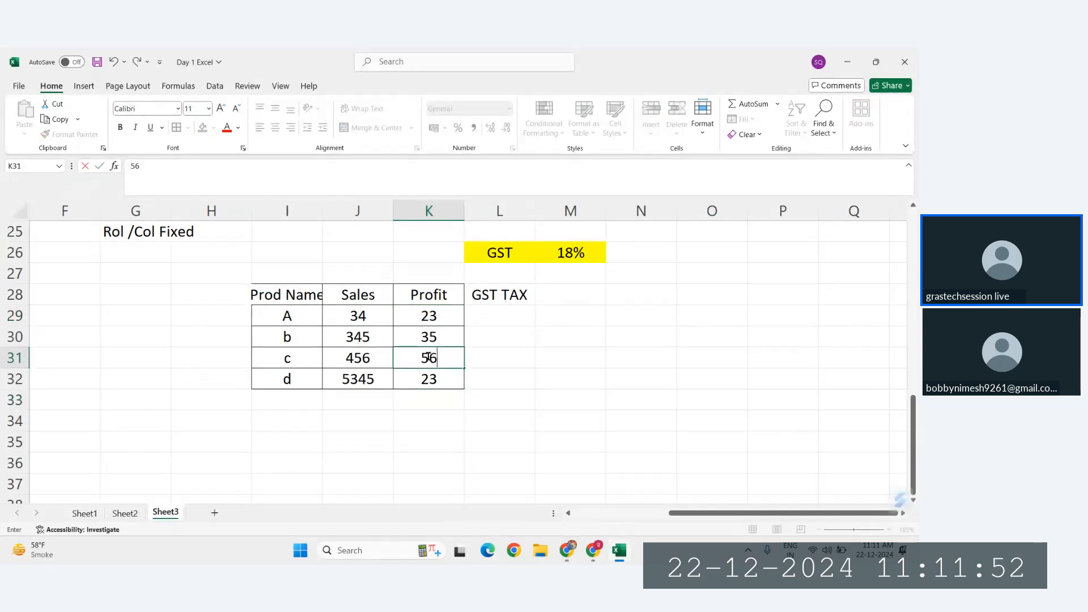
key("Return")
type("67")
key("Return")
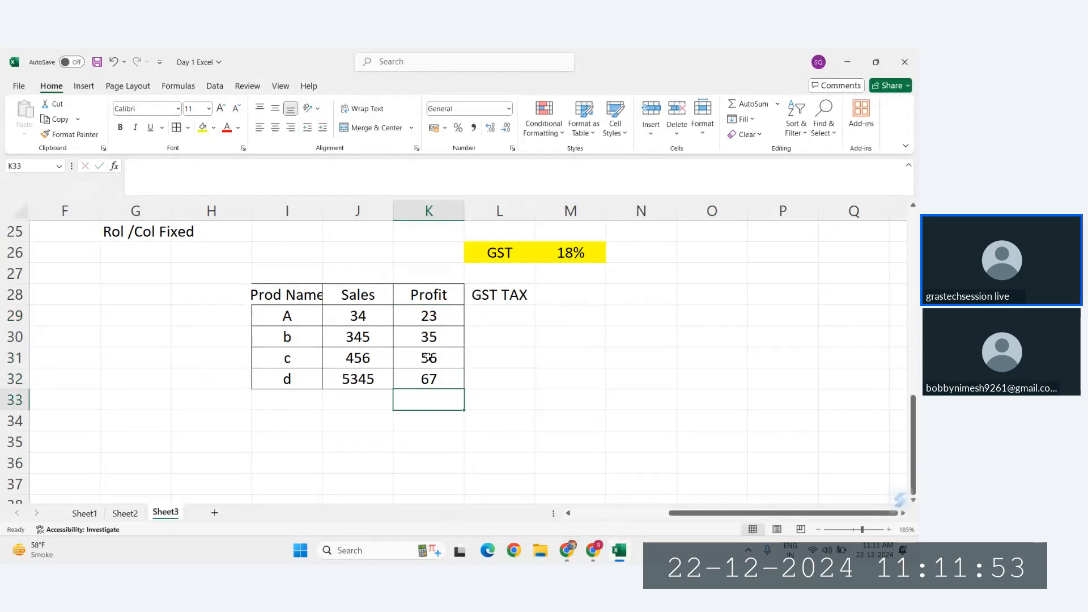
Step: Enter the relative formula =K29*M26 in L29 for product A's GST tax and inspect its cell references
left_click(424, 313)
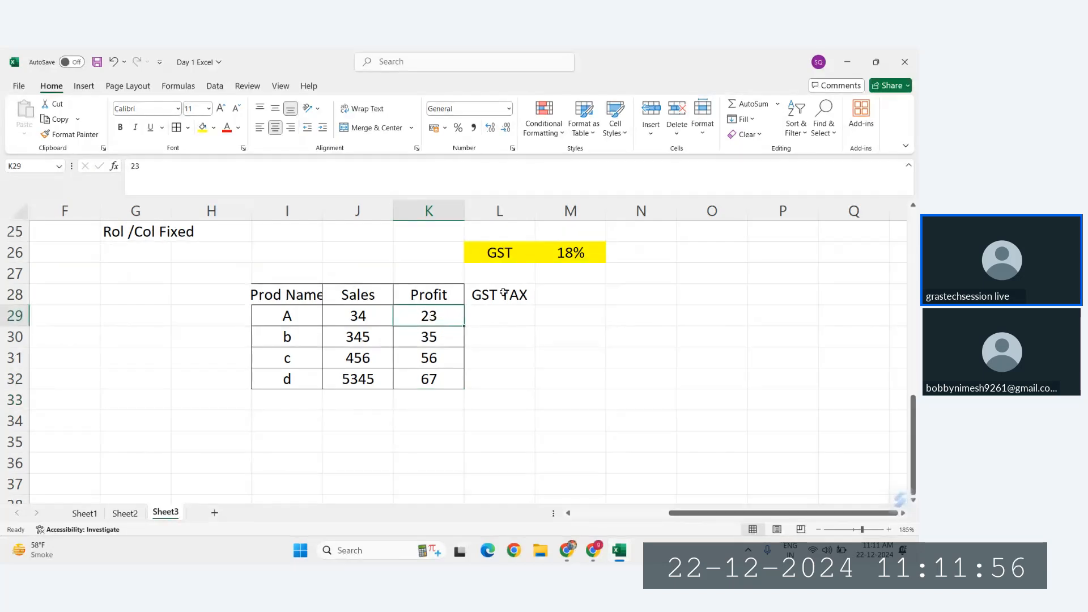
left_click(487, 315)
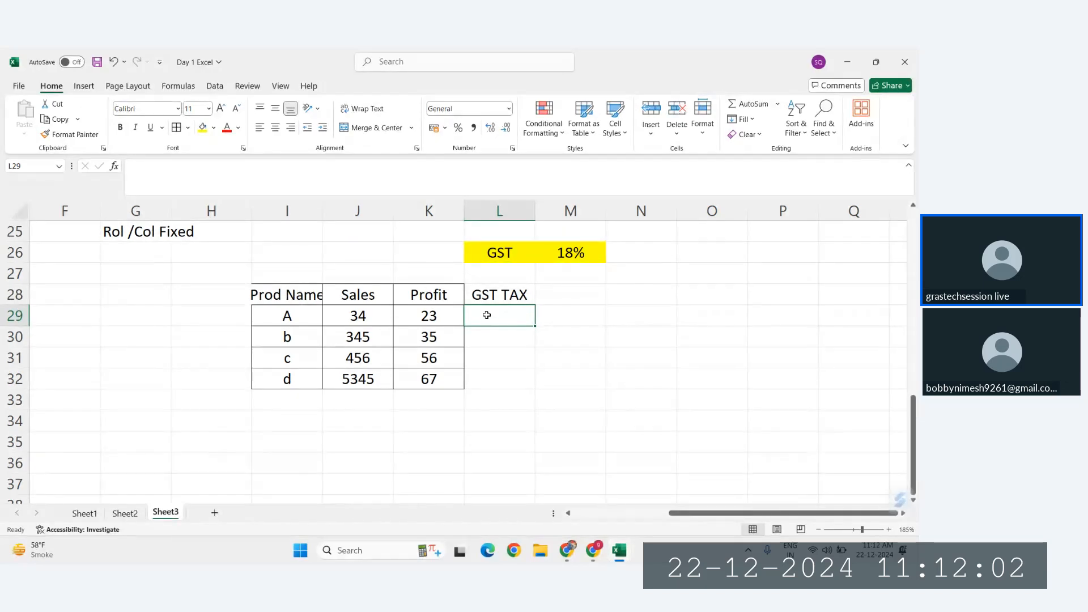
type("=")
left_click(433, 319)
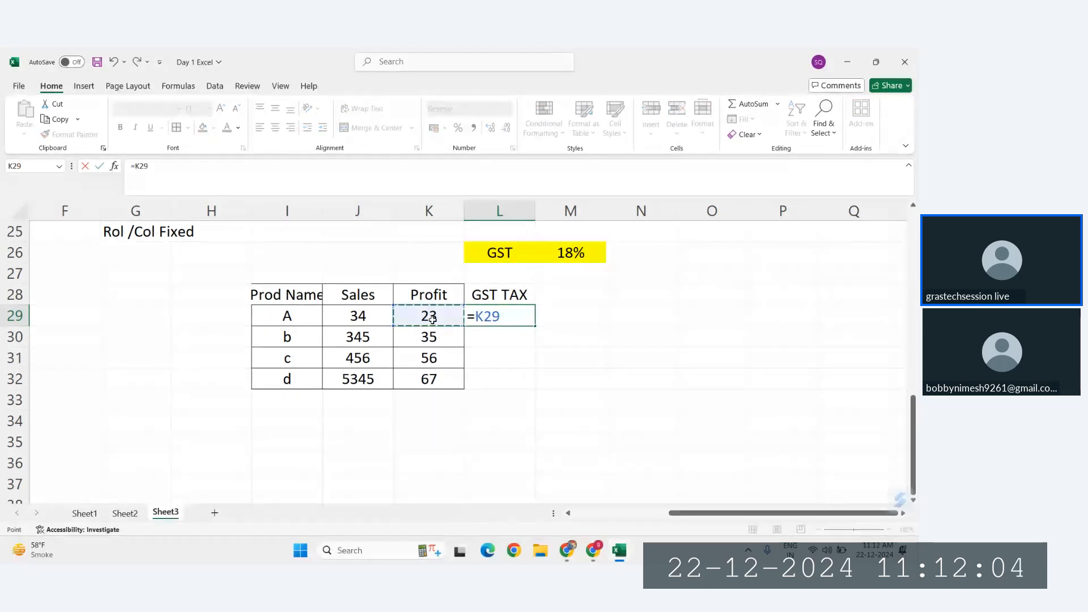
type("*")
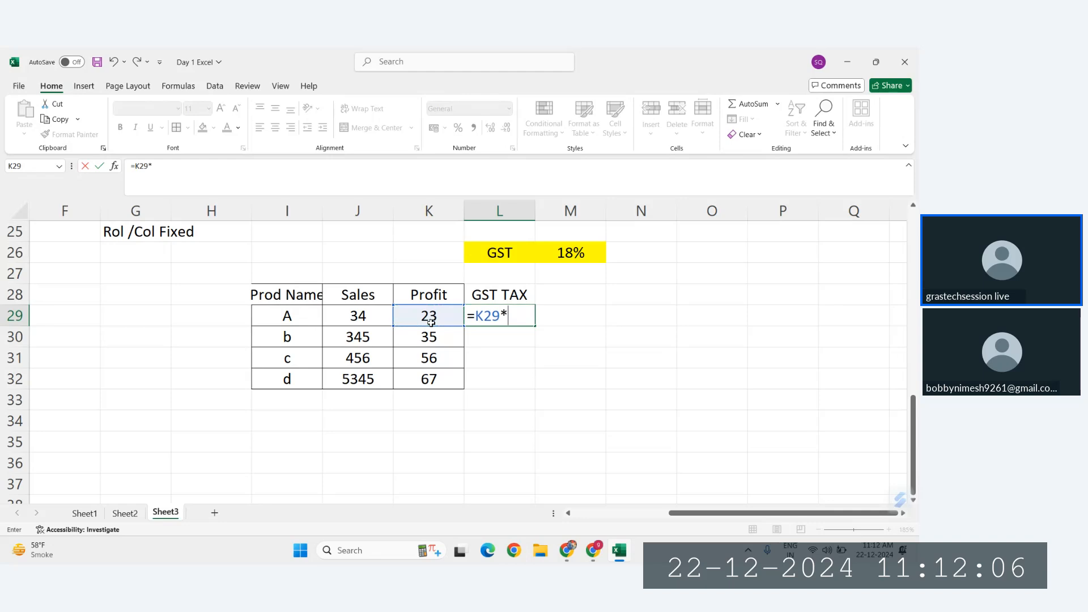
left_click(570, 252)
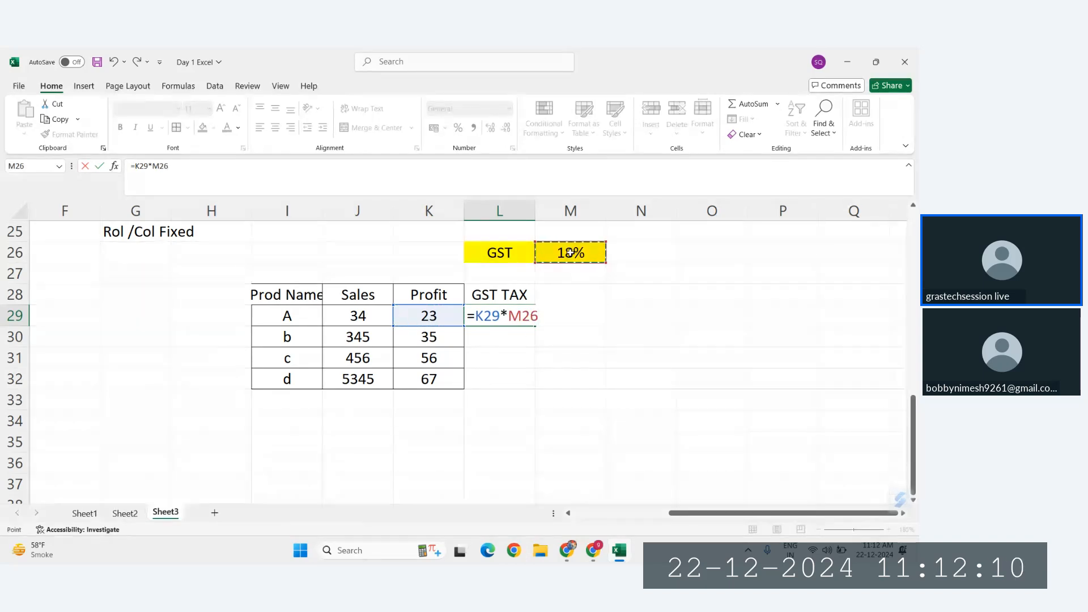
key("Return")
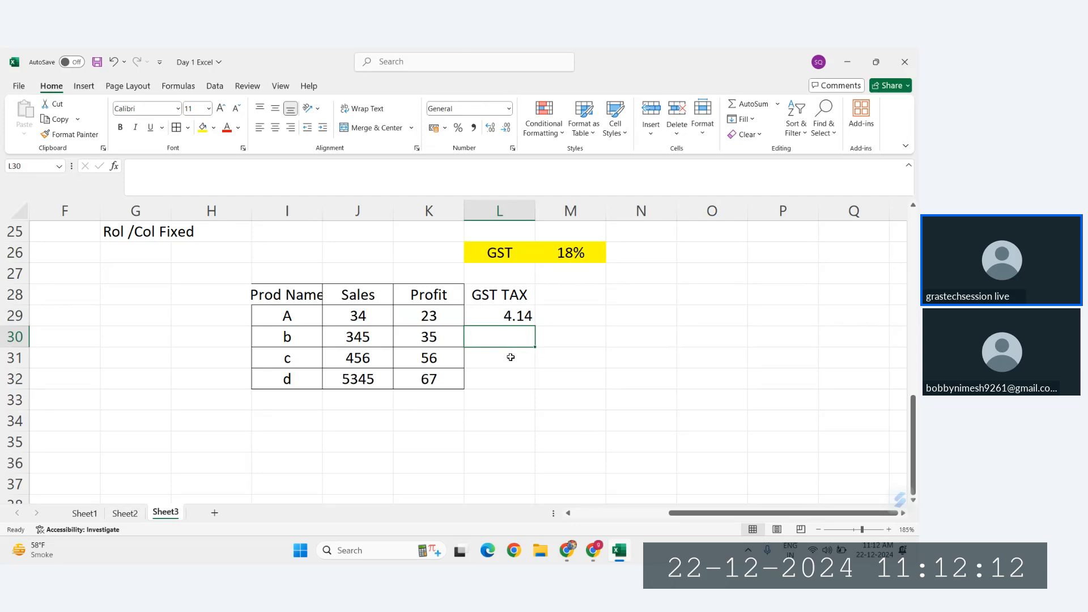
left_click(509, 316)
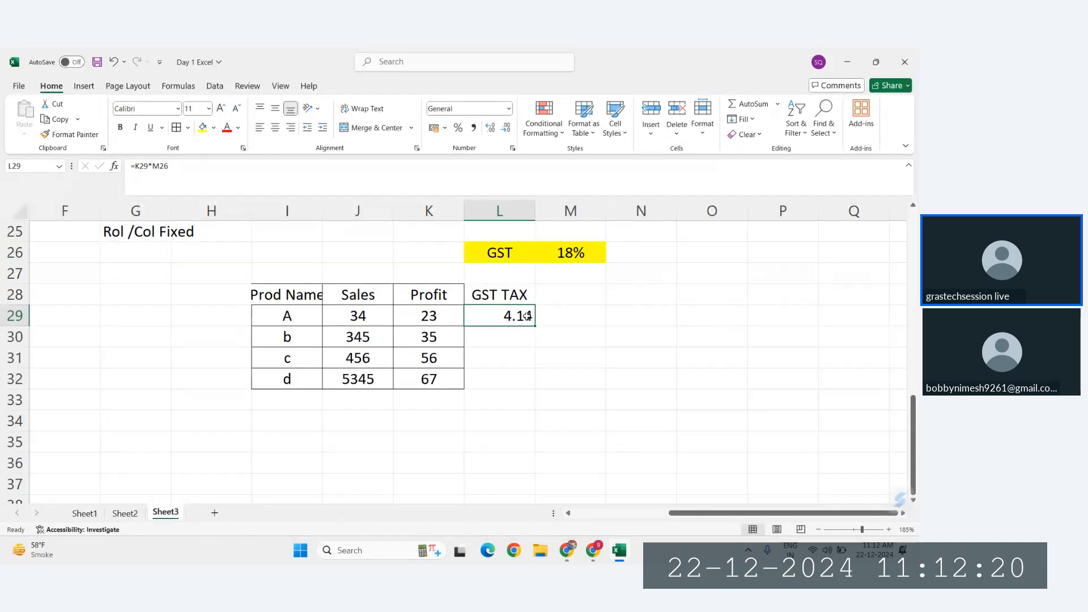
double_click(502, 316)
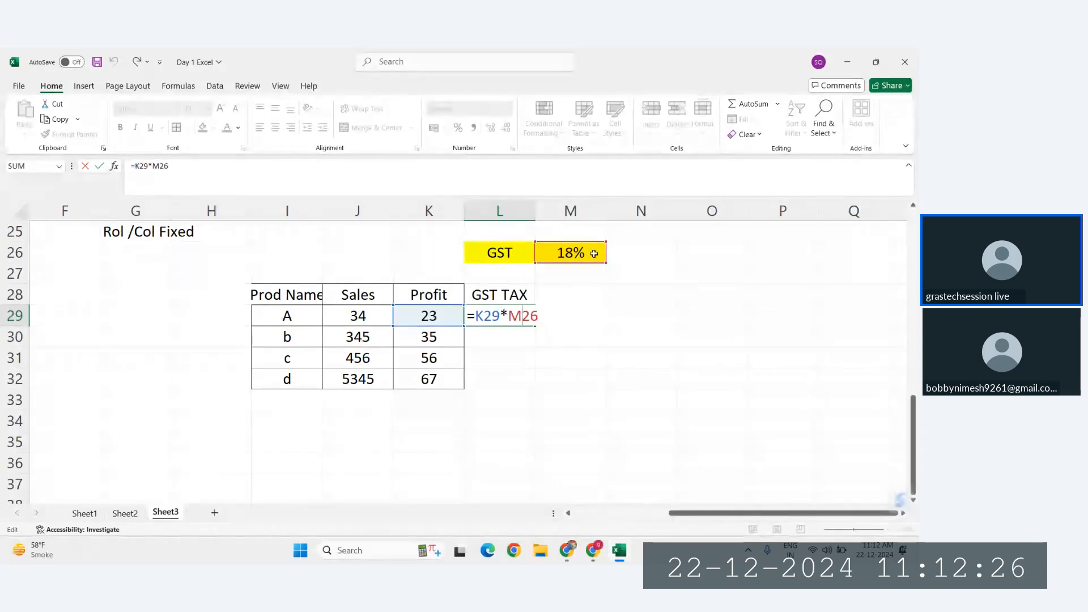
key("ctrl+Return")
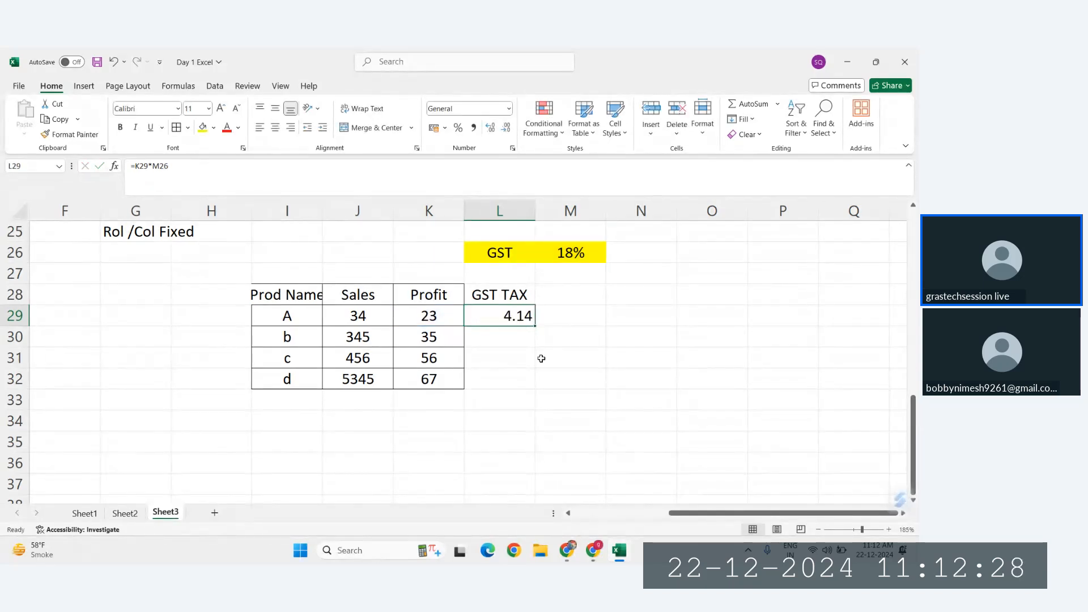
Step: Fill the L29 formula down to L30 and L31, inspecting the cell references of each copy
mouse_move(535, 326)
left_mouse_down()
mouse_move(535, 346)
mouse_move(529, 324)
left_mouse_up()
left_click_drag(529, 318, 539, 354)
left_click(507, 339)
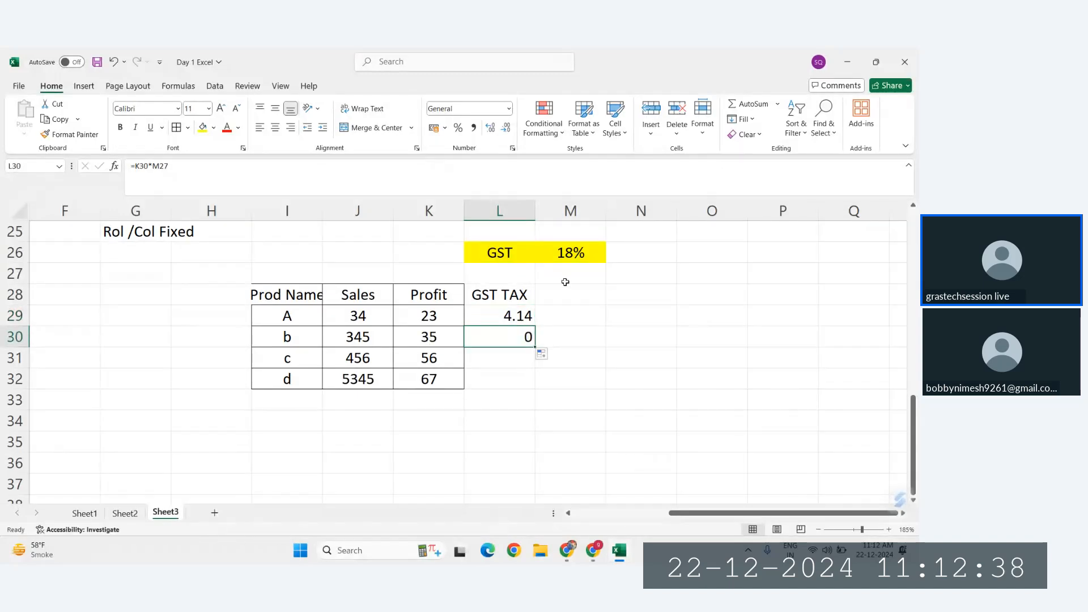
double_click(499, 335)
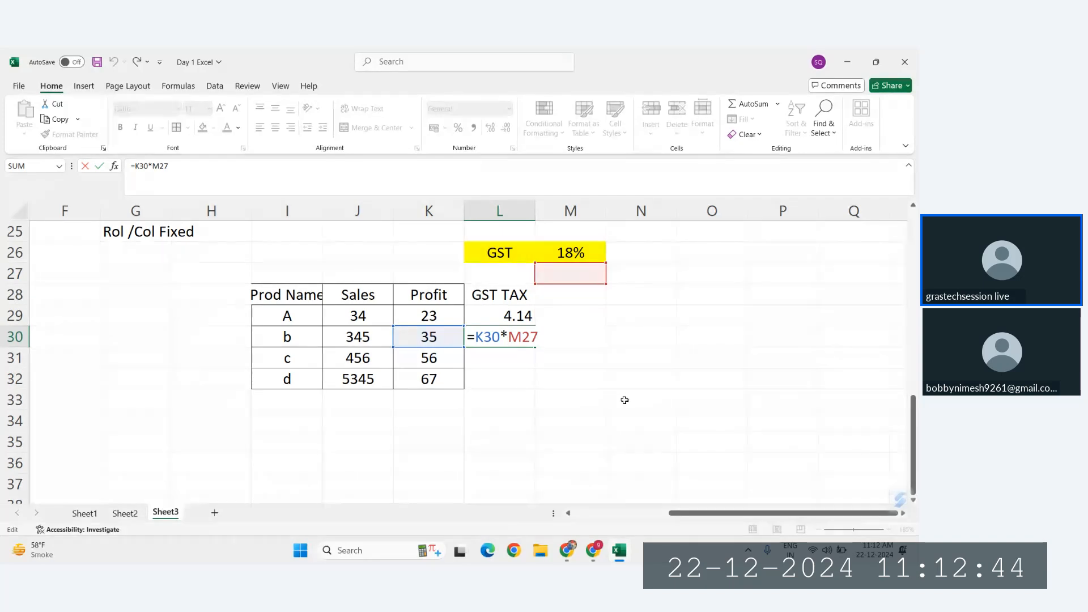
key("ctrl+Return")
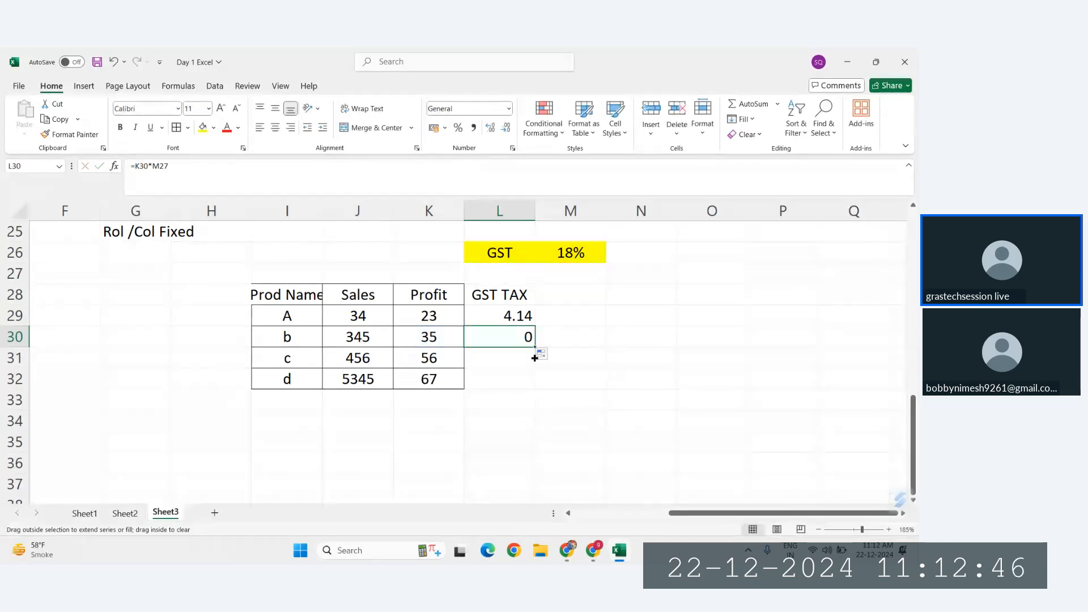
left_click_drag(535, 347, 535, 368)
double_click(517, 361)
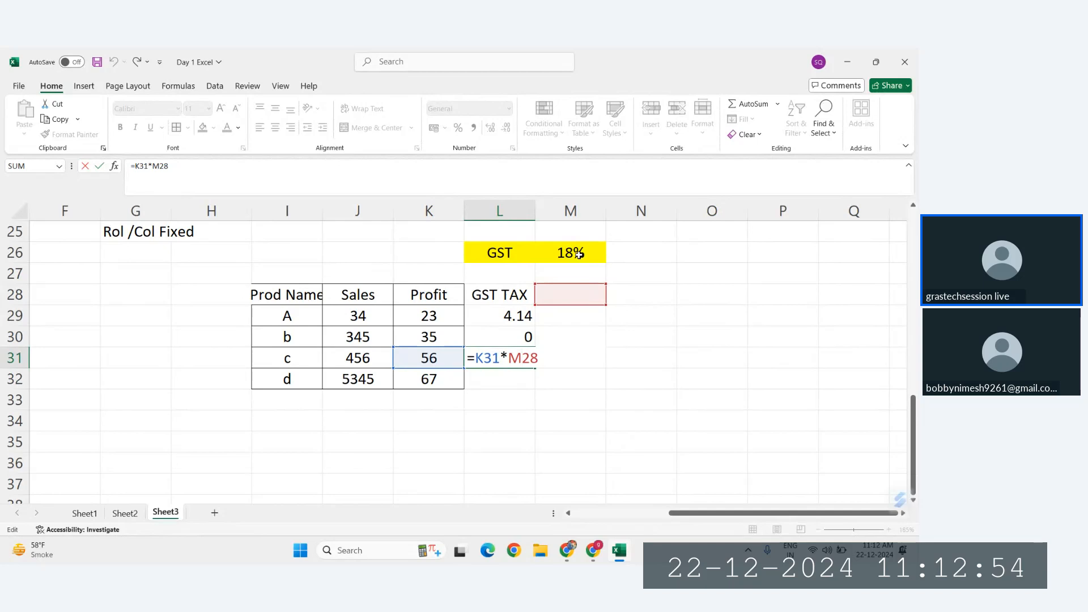
key("Escape")
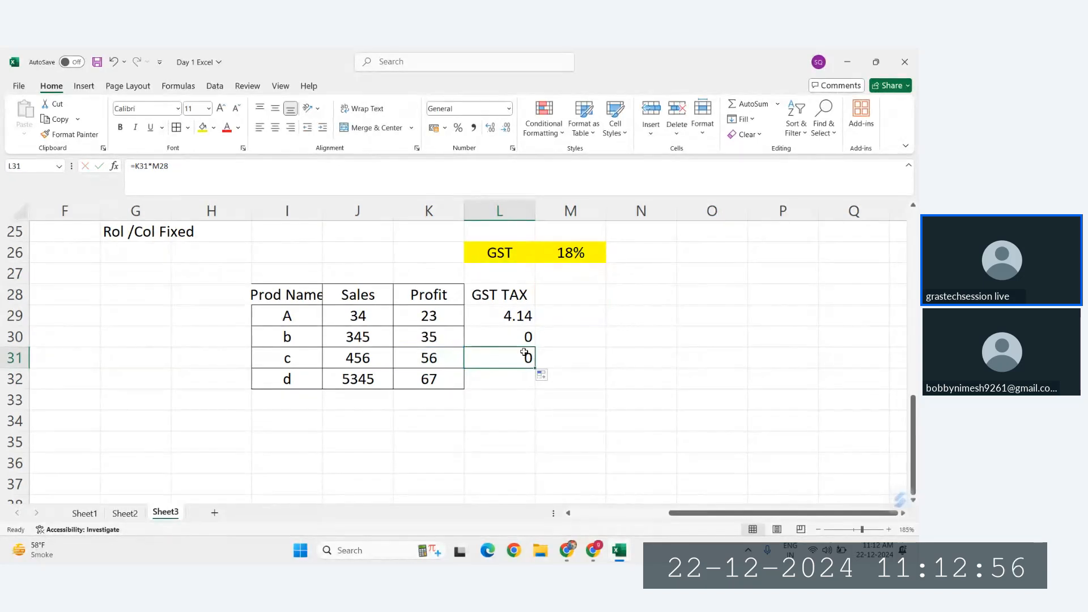
Step: Clear the GST TAX formulas from L29:L31
left_click(510, 313)
left_click_drag(516, 329, 517, 357)
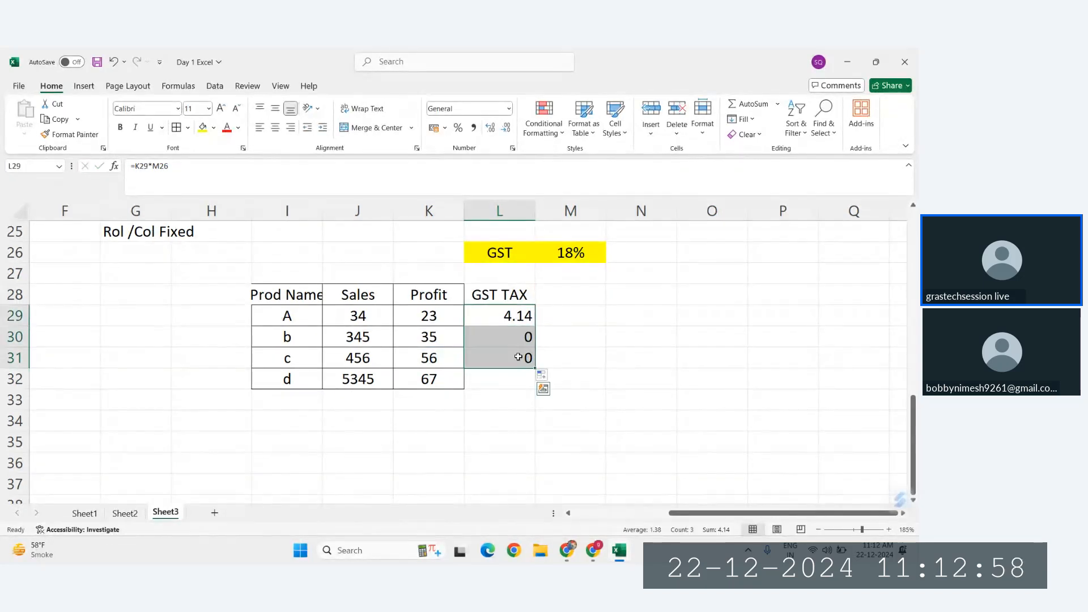
key("Delete")
Step: Write the example cell address F27 in cell F27, below the absolute reference notes
left_click(592, 258)
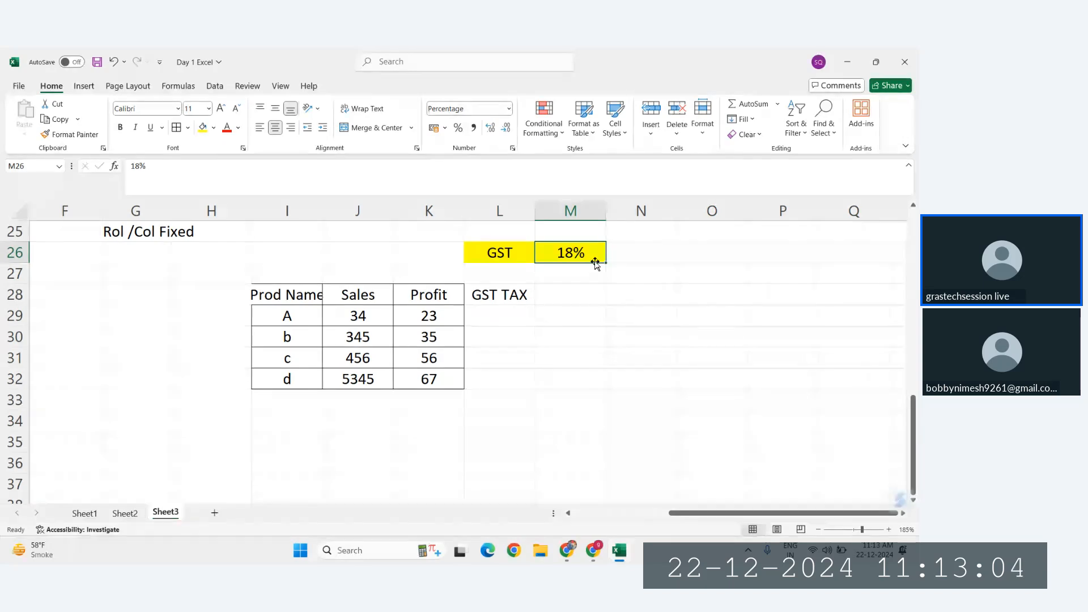
scroll(473, 285, "up", 1)
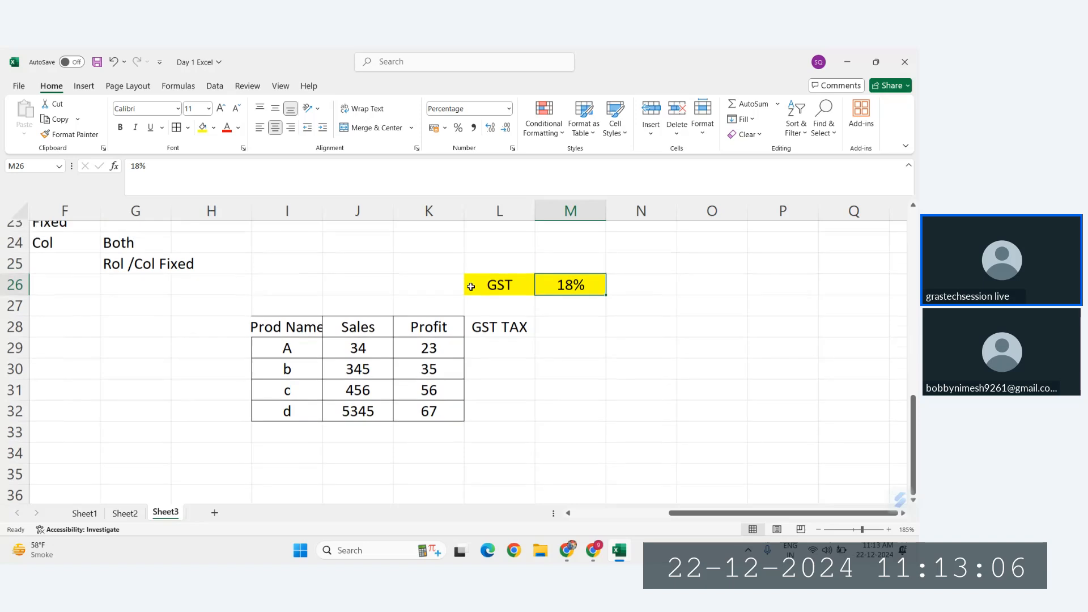
scroll(471, 286, "left", 2)
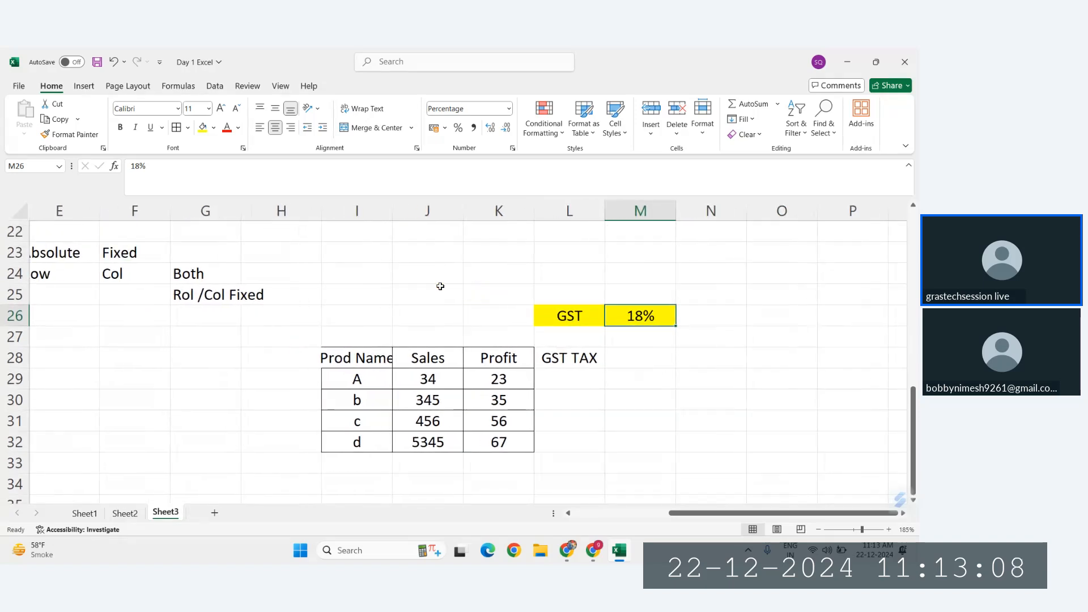
left_click(195, 276)
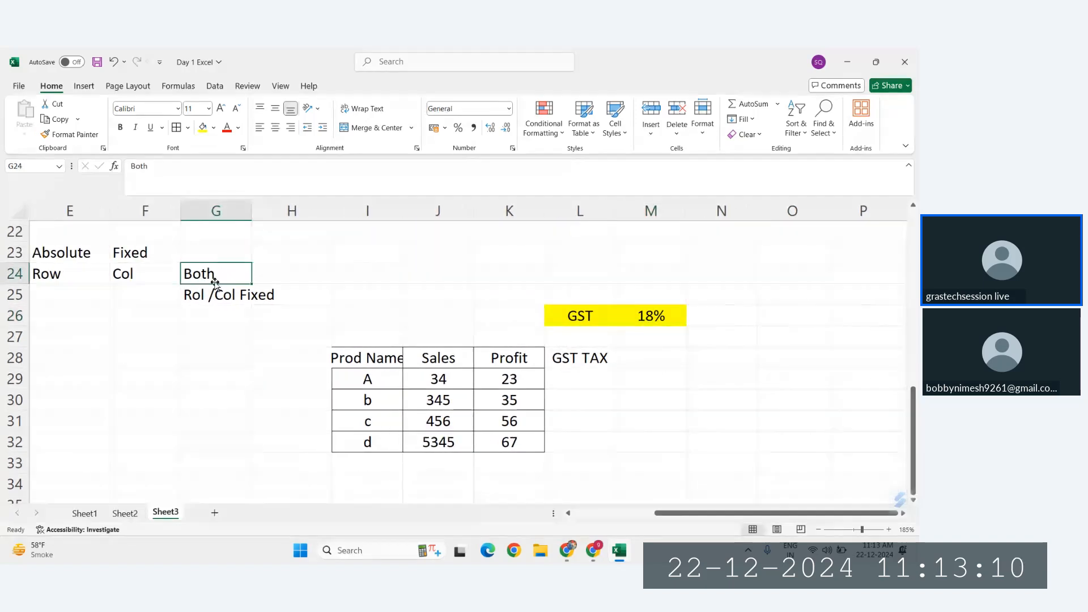
scroll(219, 287, "down", 1)
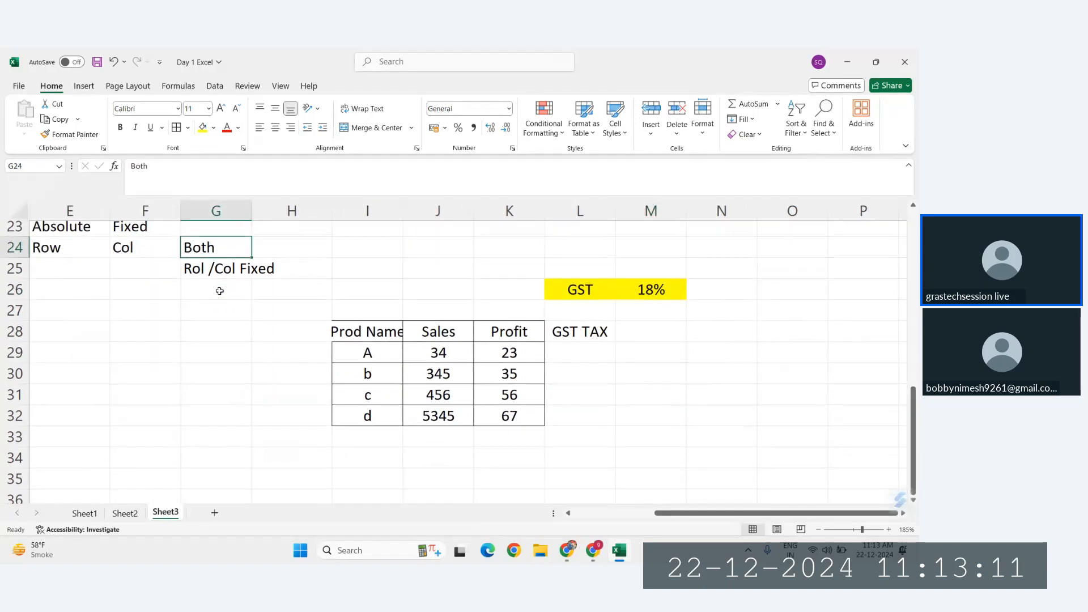
left_click(139, 302)
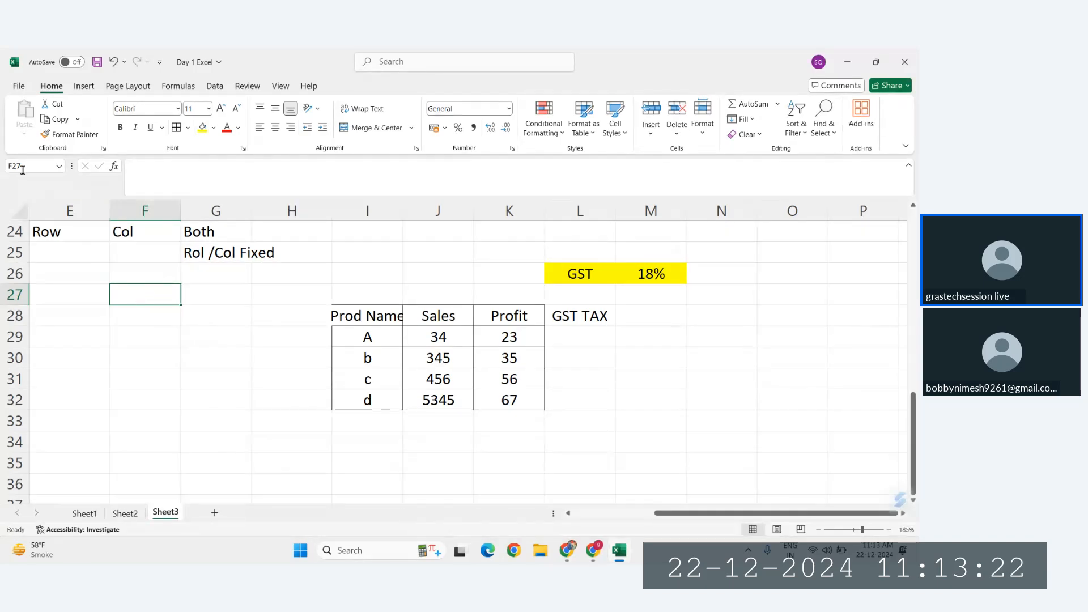
type("F")
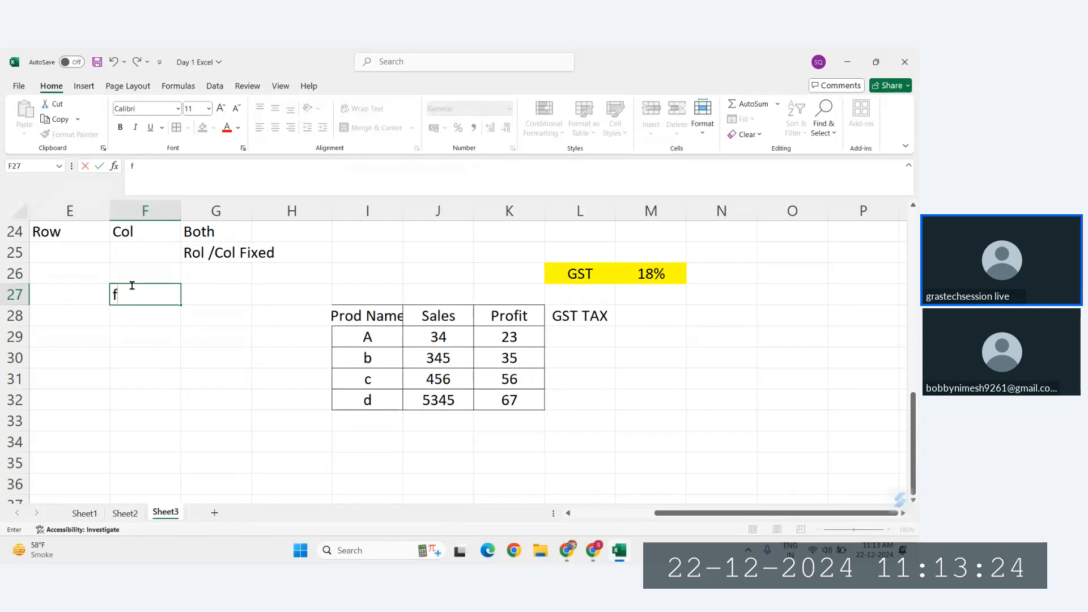
type("27")
key("Return")
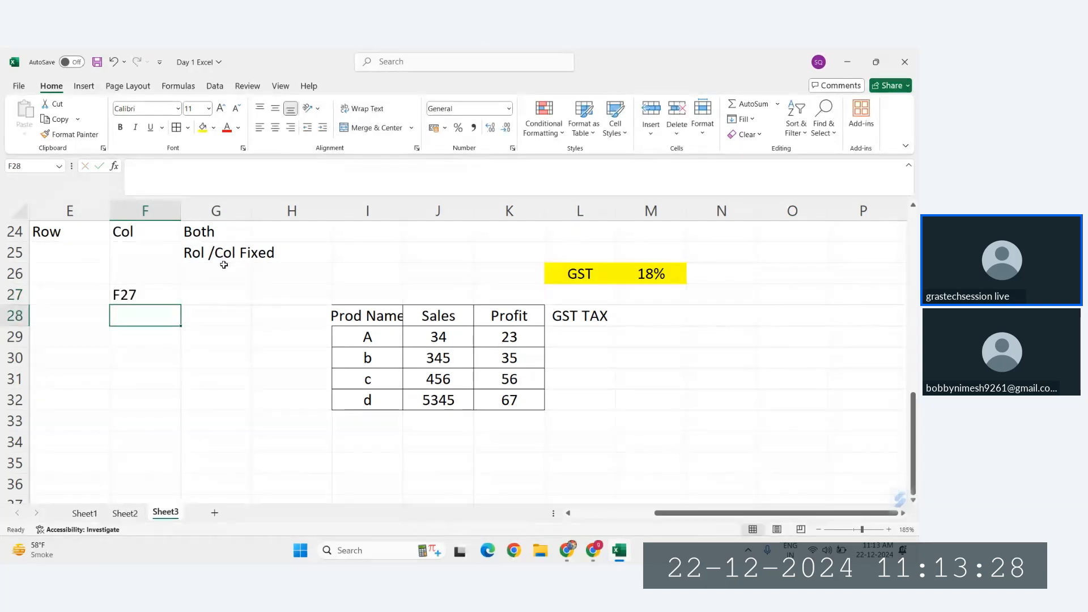
Step: Write the absolute form $F$27 in F28 and compare it with the row and column fixed note in G25
type("$")
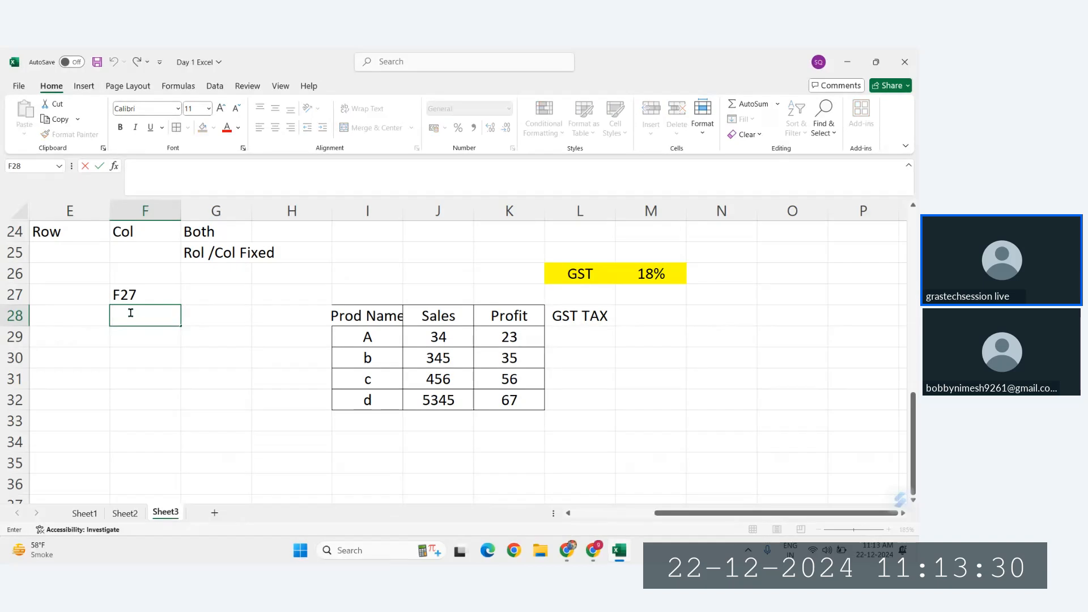
type("F$2")
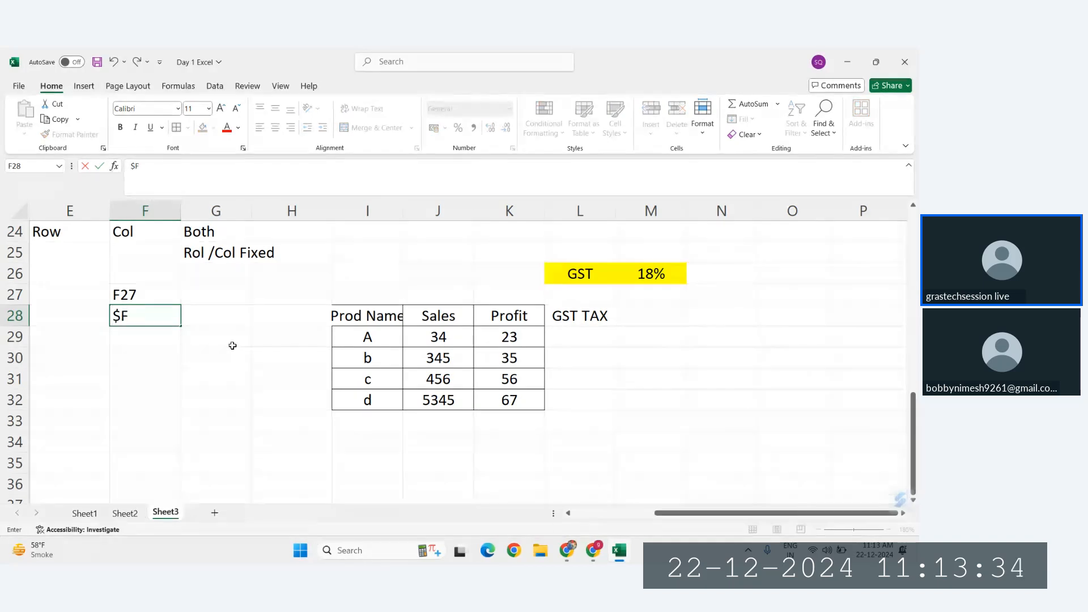
type("7")
key("Return")
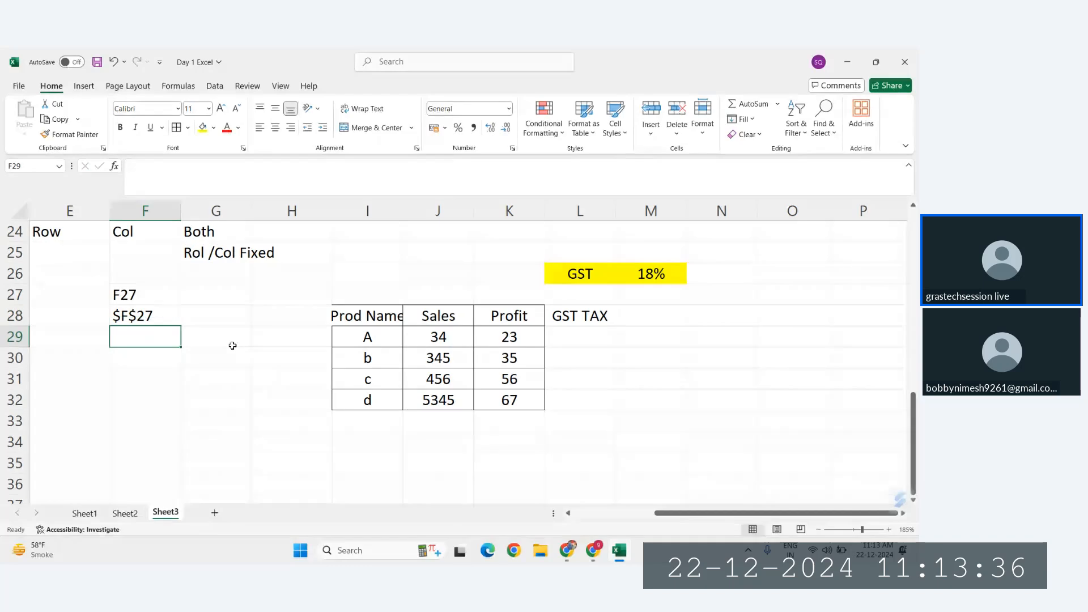
left_click(112, 315)
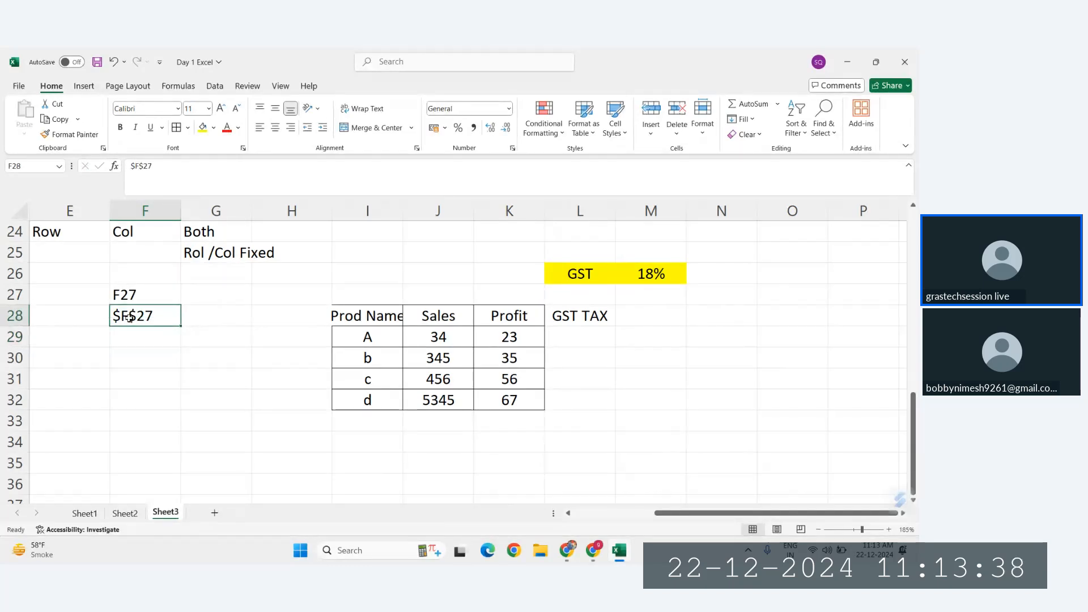
left_click_drag(214, 255, 175, 303)
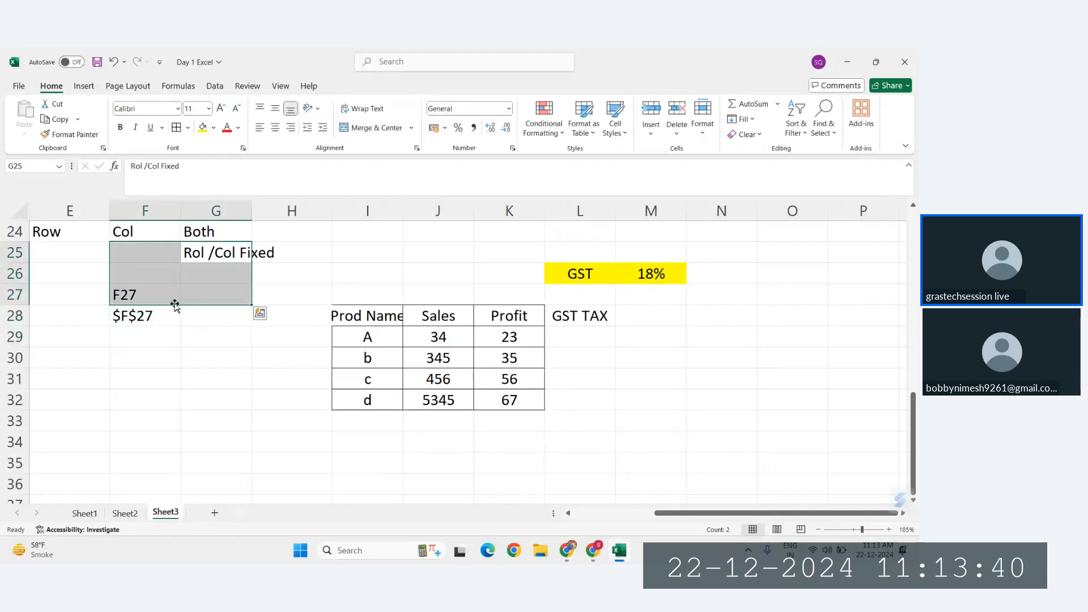
left_click(125, 321)
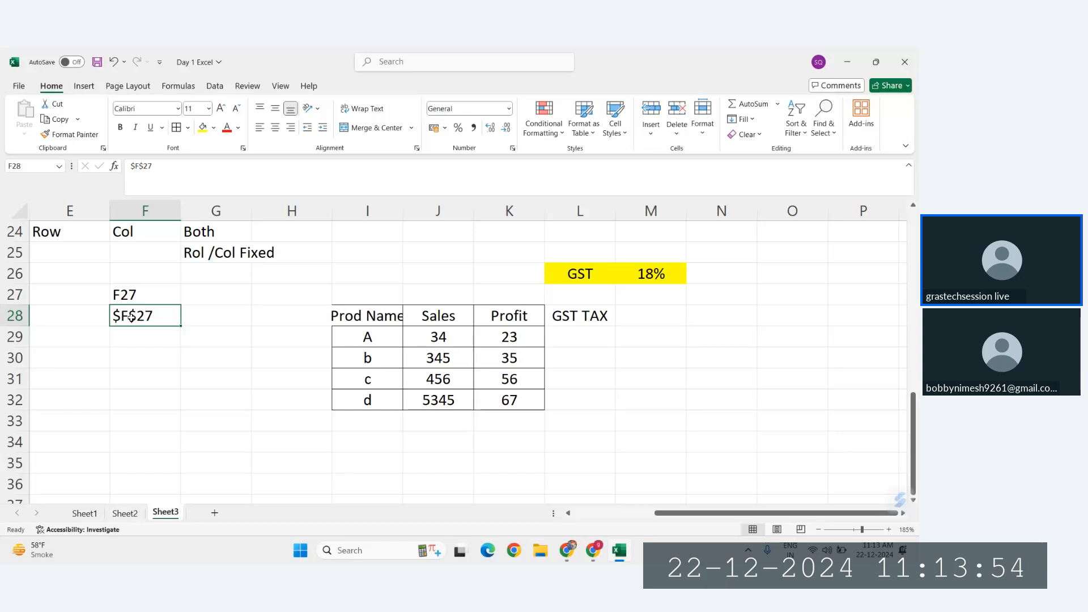
Step: Add the note "Dollar F4" in F29, under the absolute reference example
left_click(132, 342)
type("Dollar")
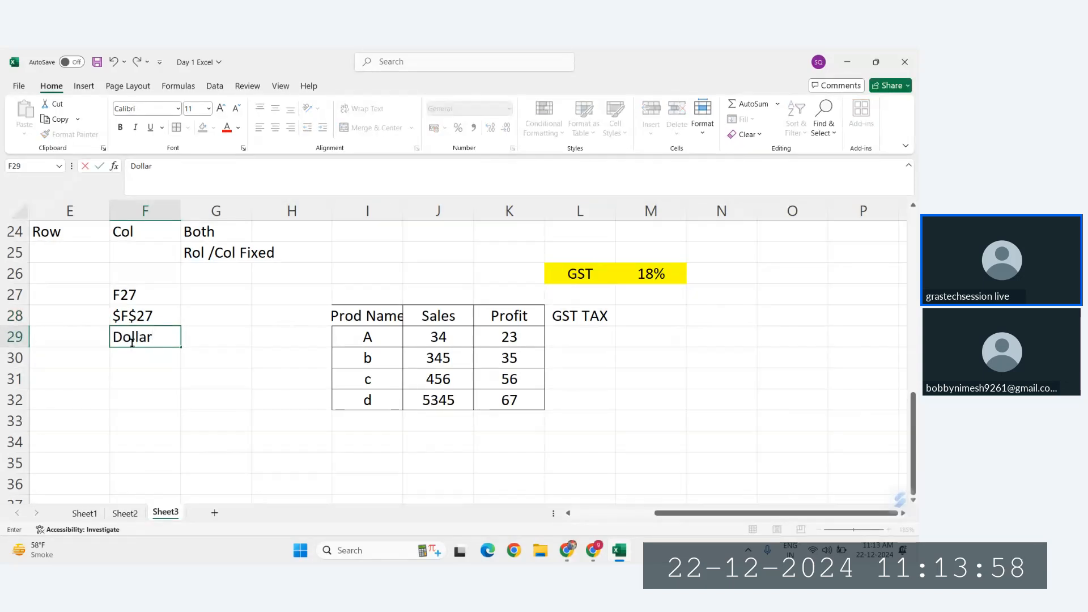
type(" F$")
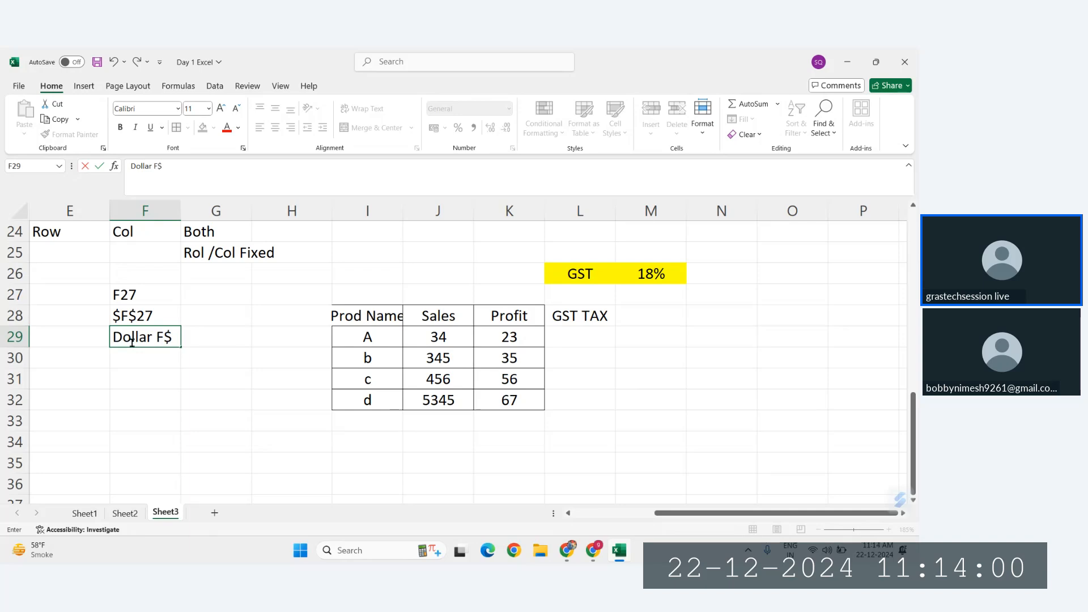
key("BackSpace")
key("Return")
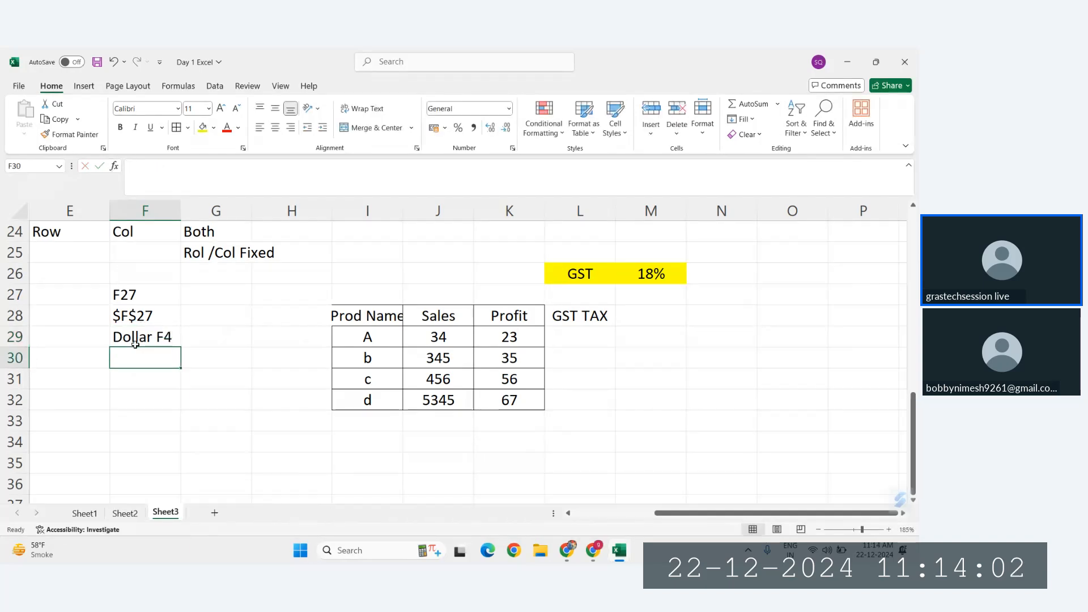
left_click(148, 336)
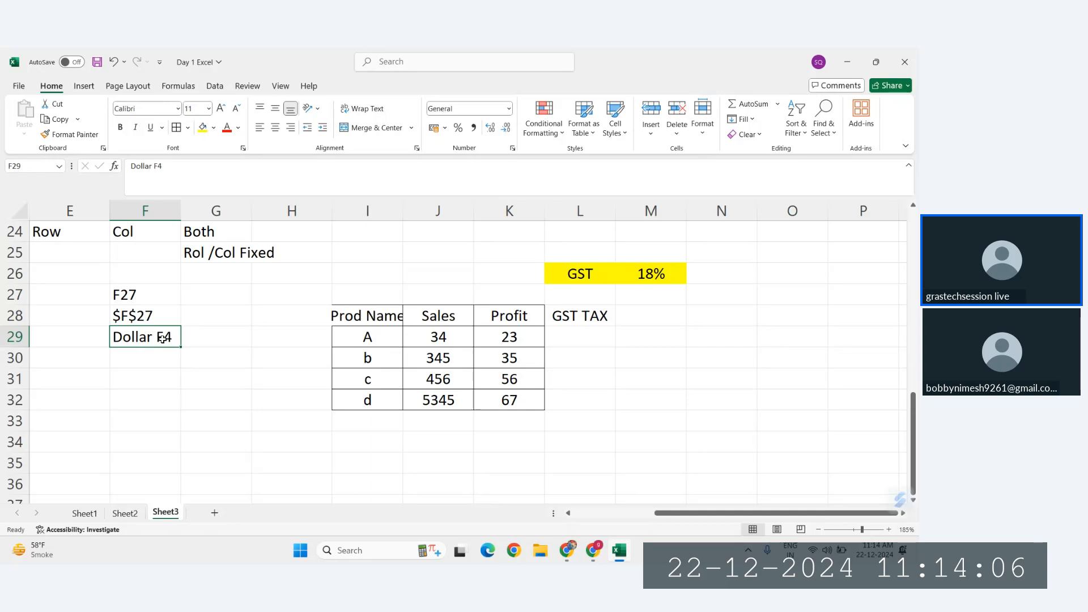
Step: Enter the formula =K29*$M$26 in L29 for product A's GST tax, with the GST rate cell locked as absolute
left_click(557, 336)
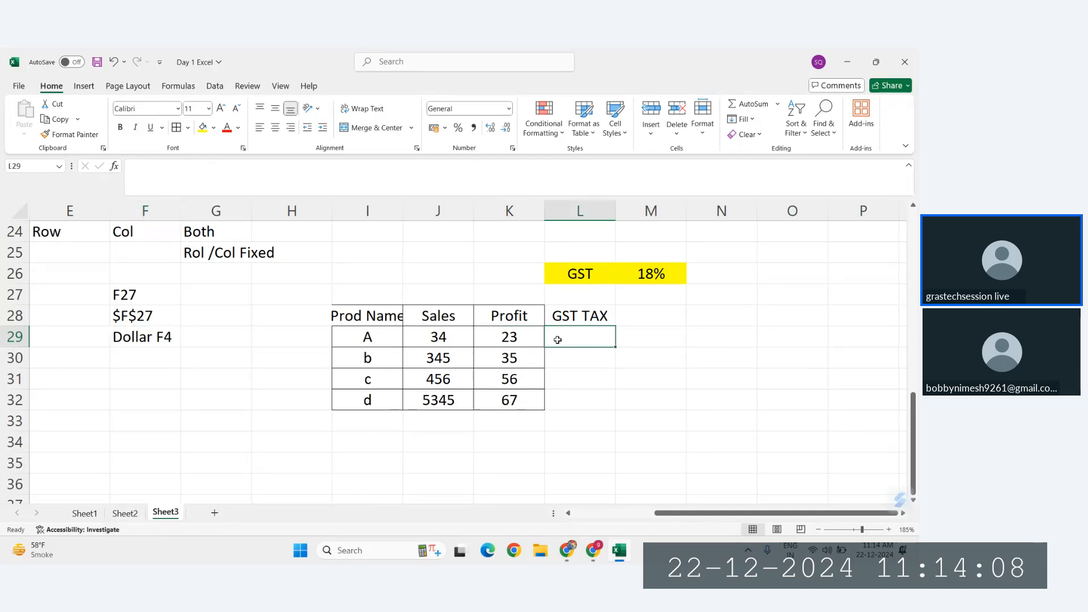
type("=")
left_click(504, 336)
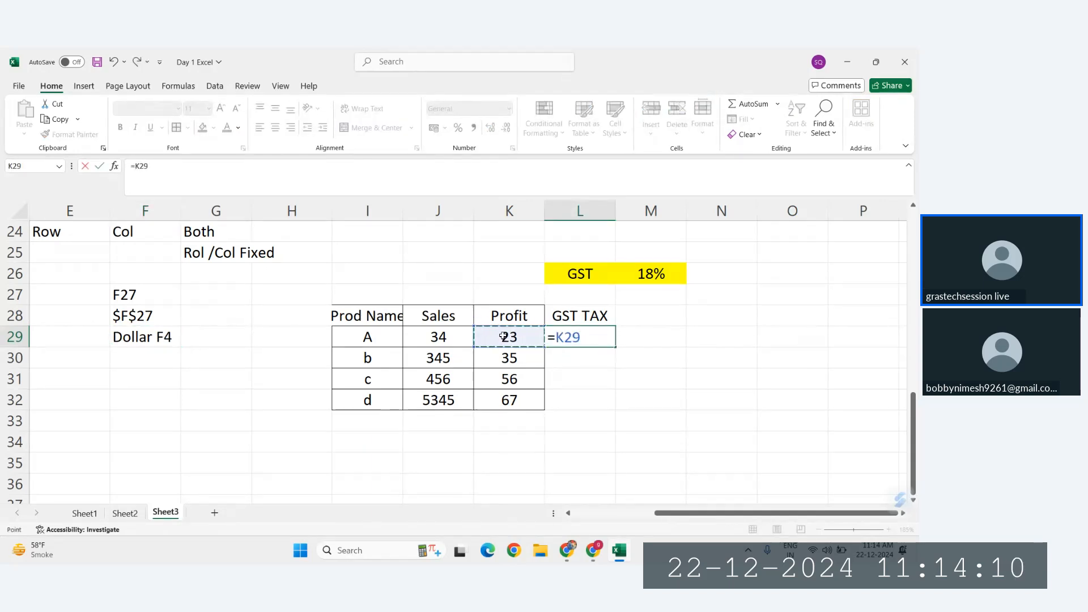
type("*")
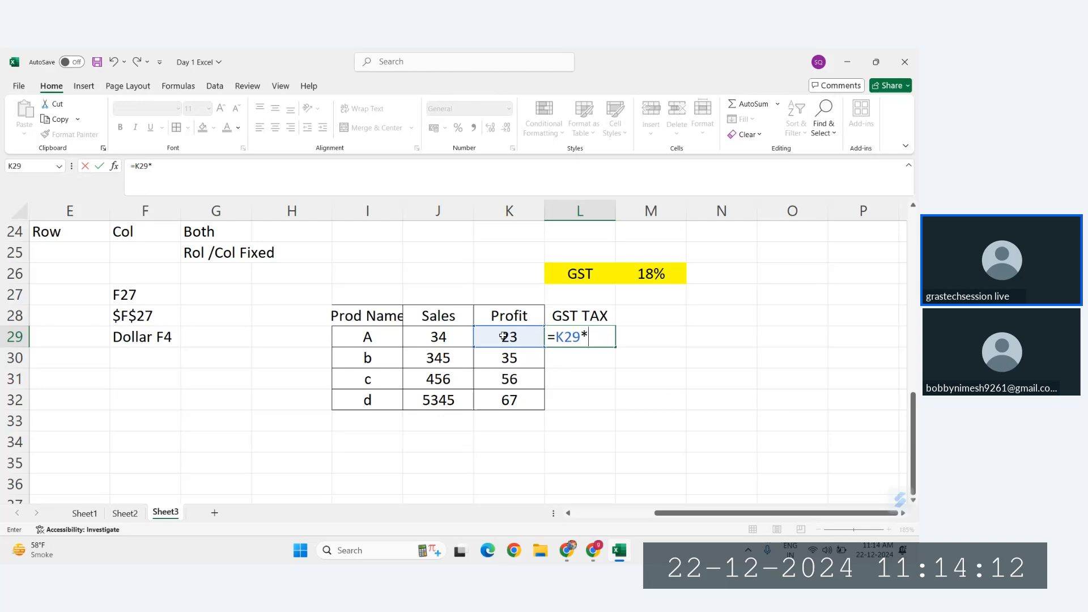
left_click(649, 273)
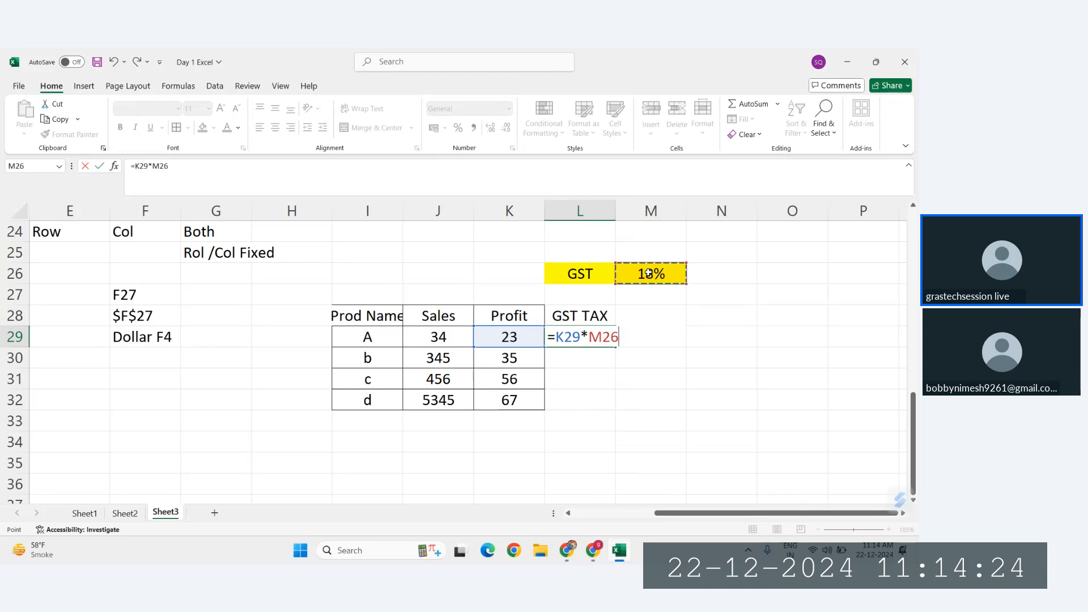
key("F4")
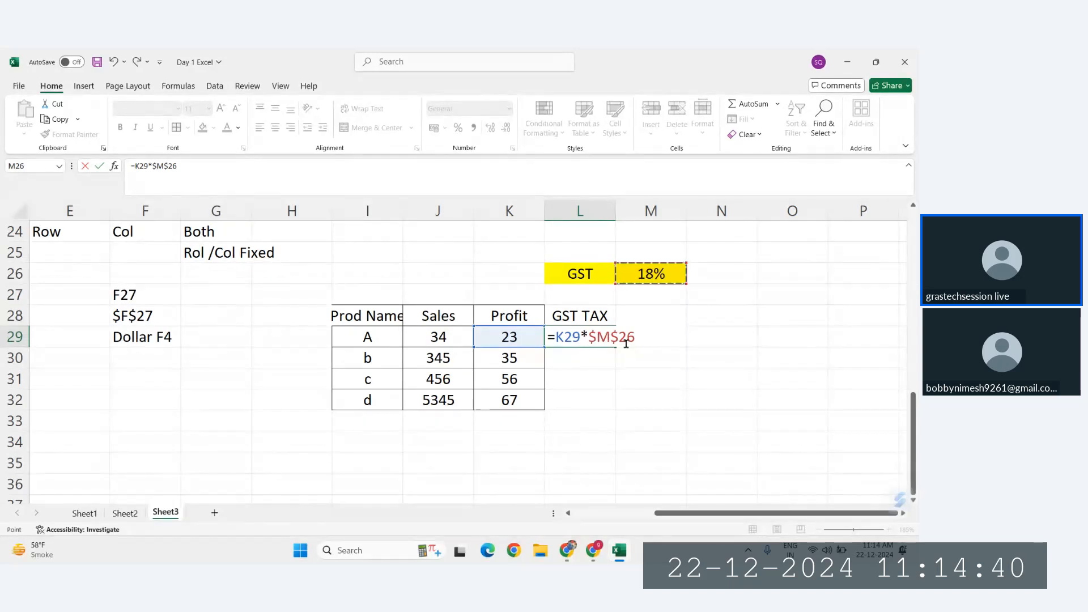
key("Return")
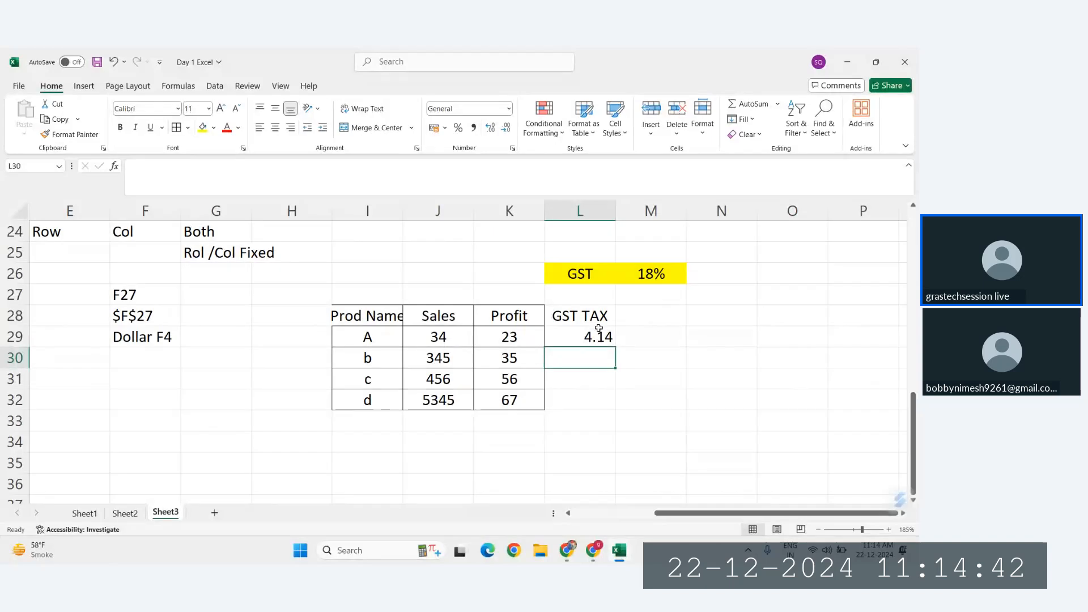
Step: Fill the L29 formula down to L30 for product b and inspect the copy's cell references
left_click(599, 334)
left_click_drag(615, 346, 614, 364)
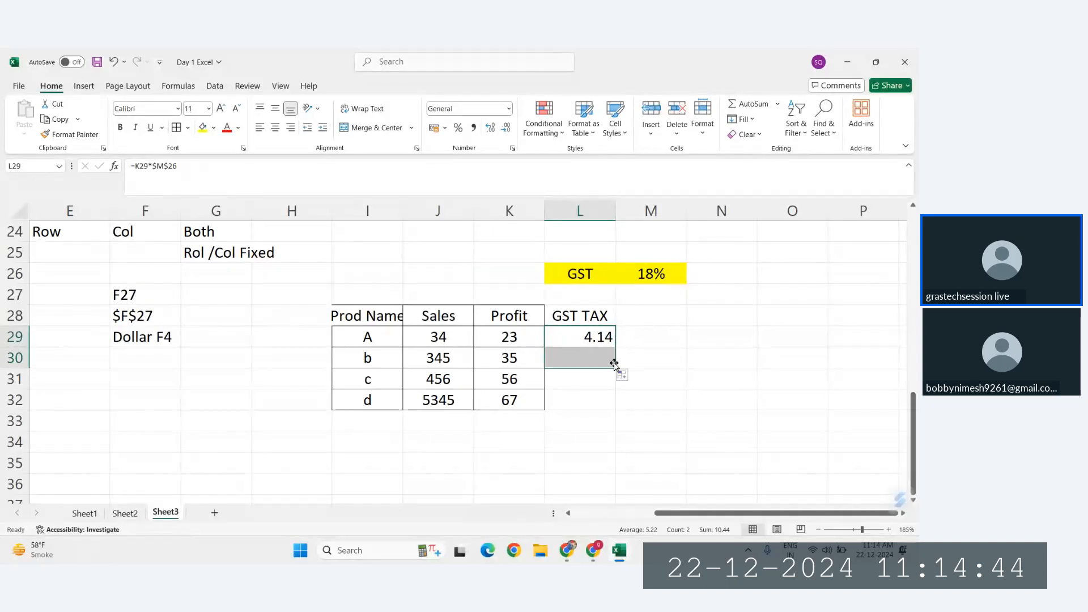
left_click(578, 362)
double_click(570, 364)
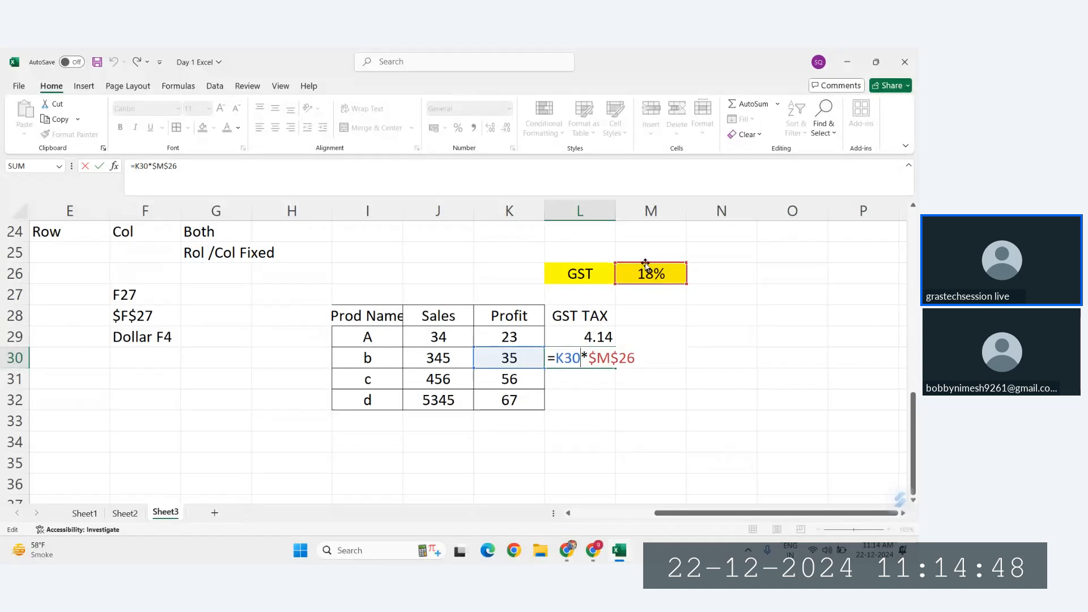
key("Escape")
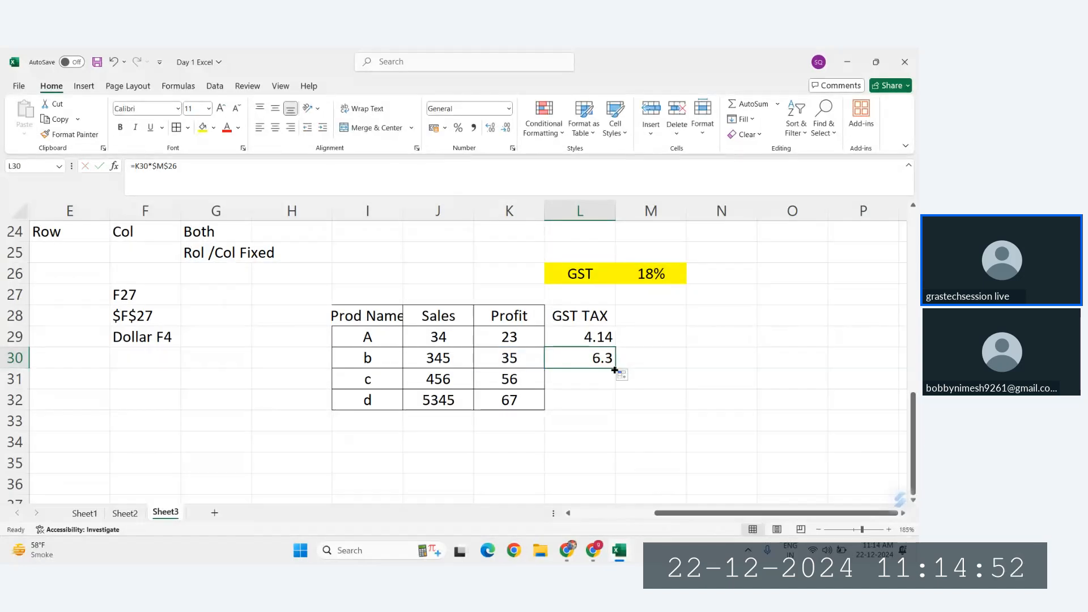
Step: Fill the GST TAX formula down to L31 and L32 for products c and d, inspecting each copy's cell references
left_click_drag(615, 370, 618, 393)
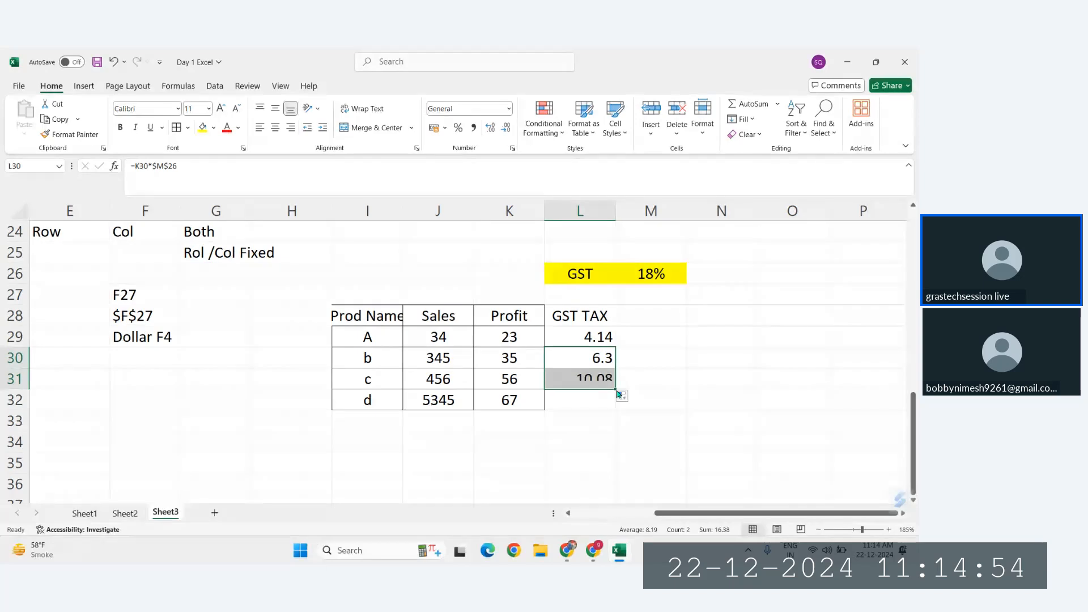
double_click(592, 380)
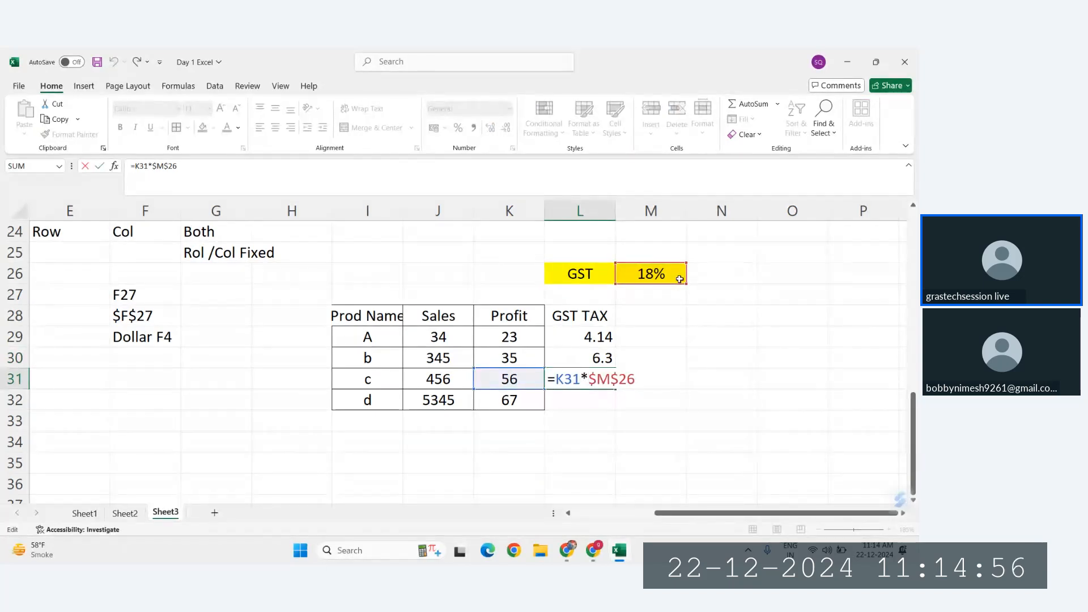
key("Escape")
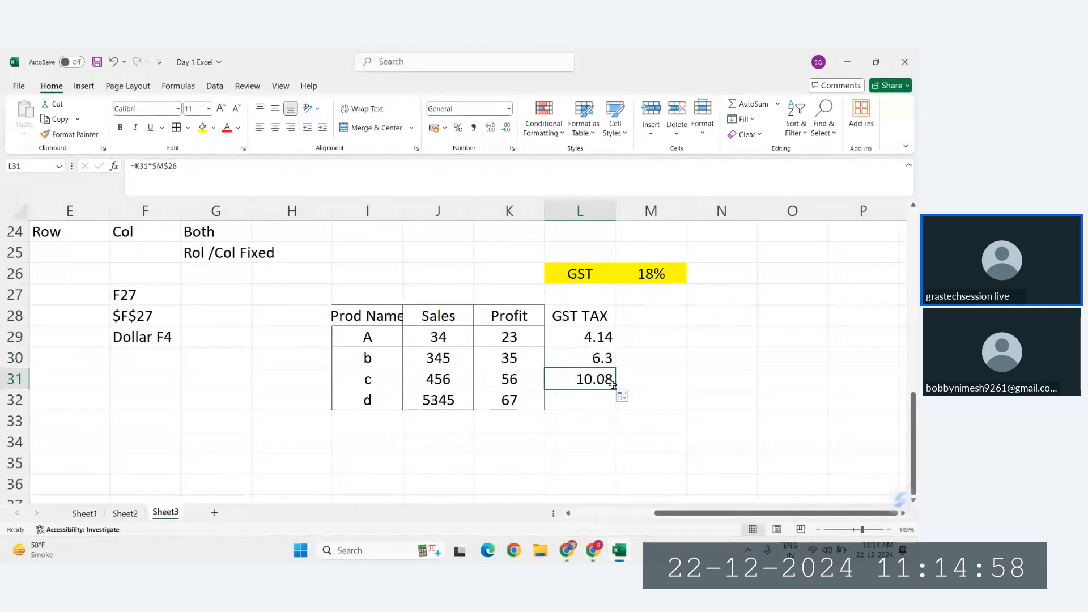
left_click_drag(613, 389, 614, 409)
double_click(577, 406)
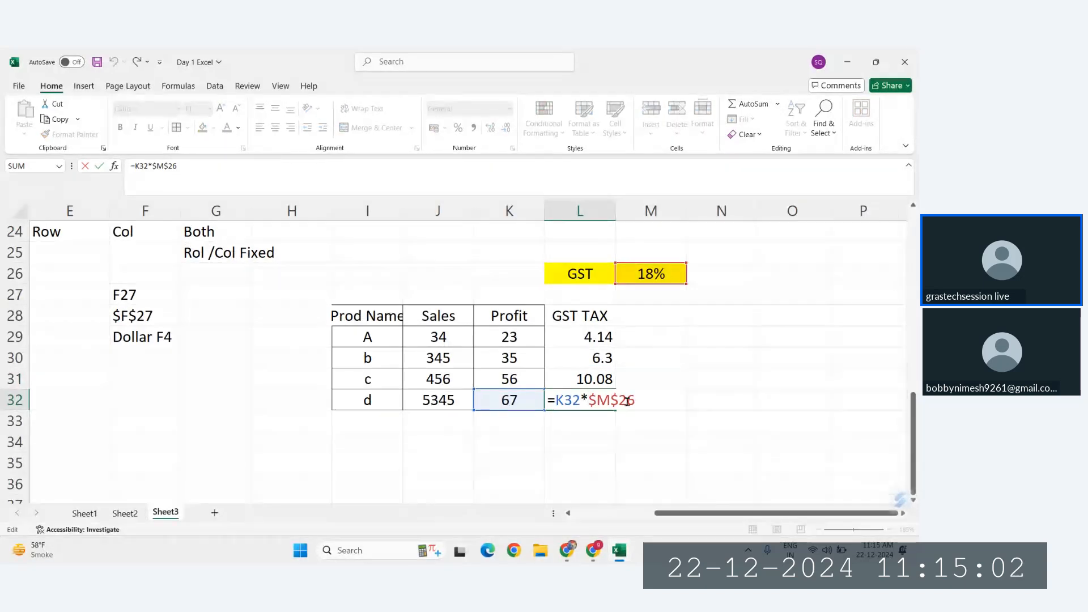
key("Escape")
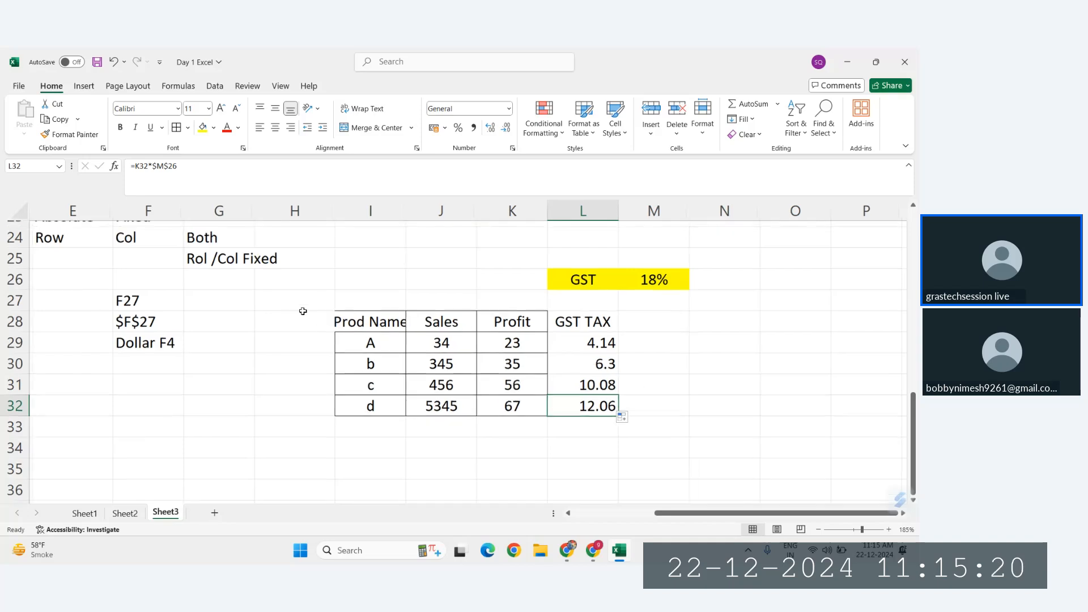
scroll(302, 311, "up", 1)
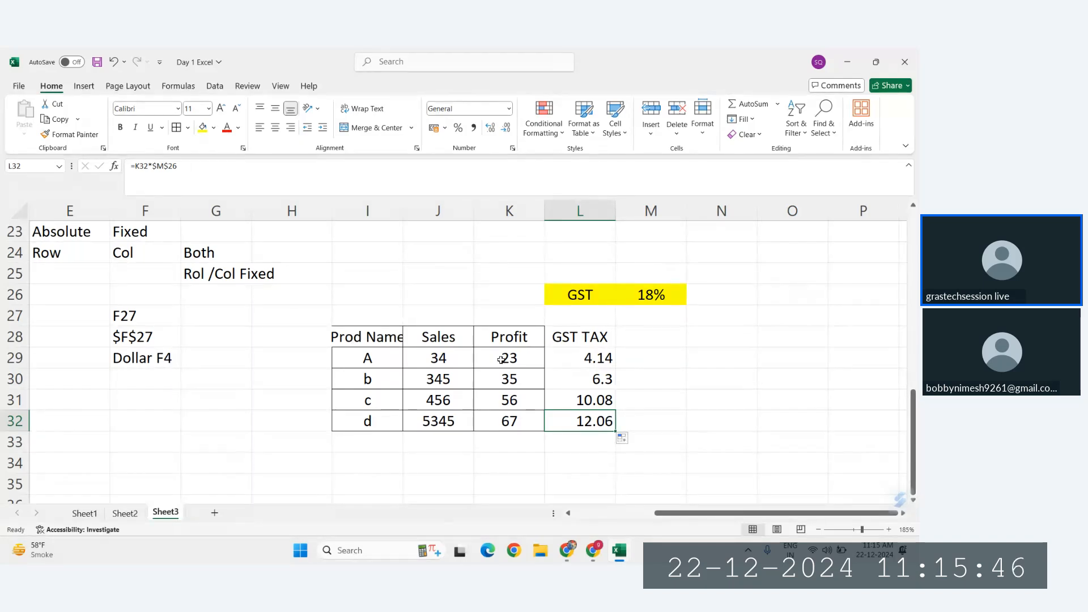
left_click(643, 295)
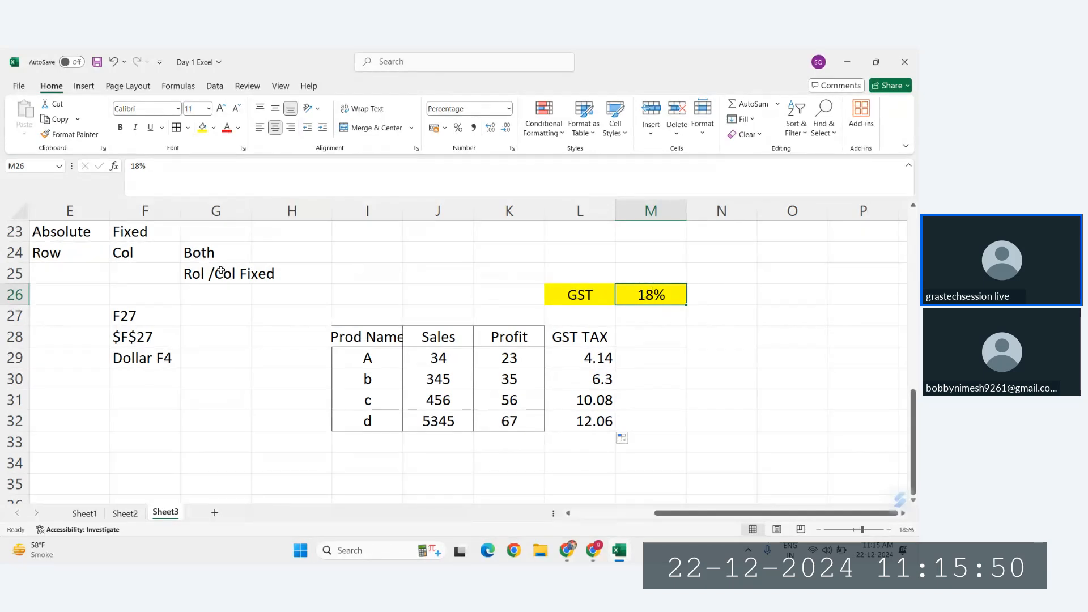
scroll(194, 352, "left", 1)
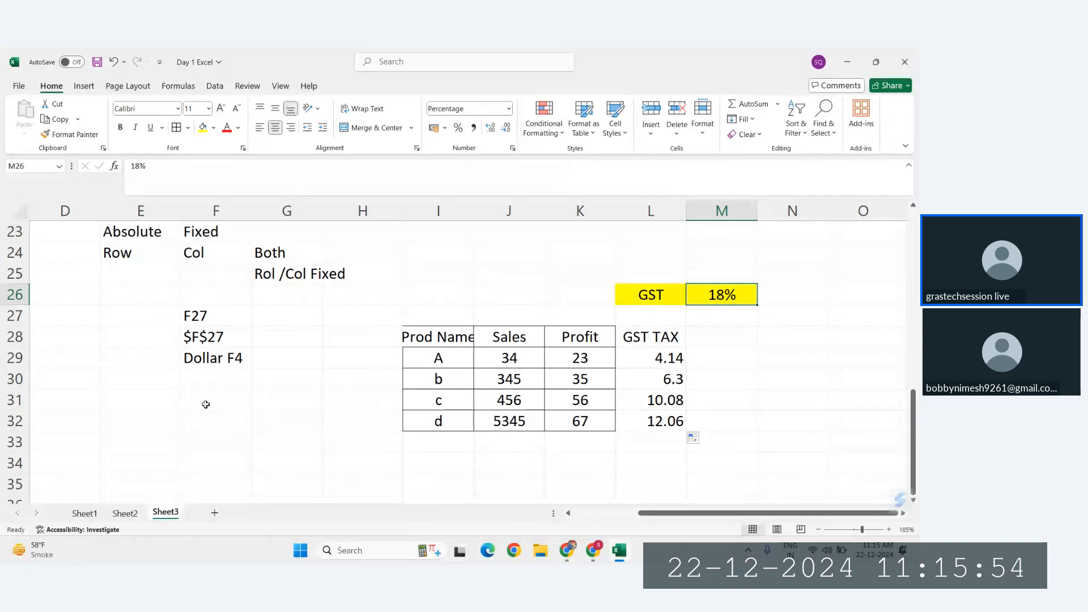
Step: Label the parts of the reference F27 in E31:F32, marking F as "col" and 27 as "ROW"
left_click(154, 398)
type("F")
key("Tab")
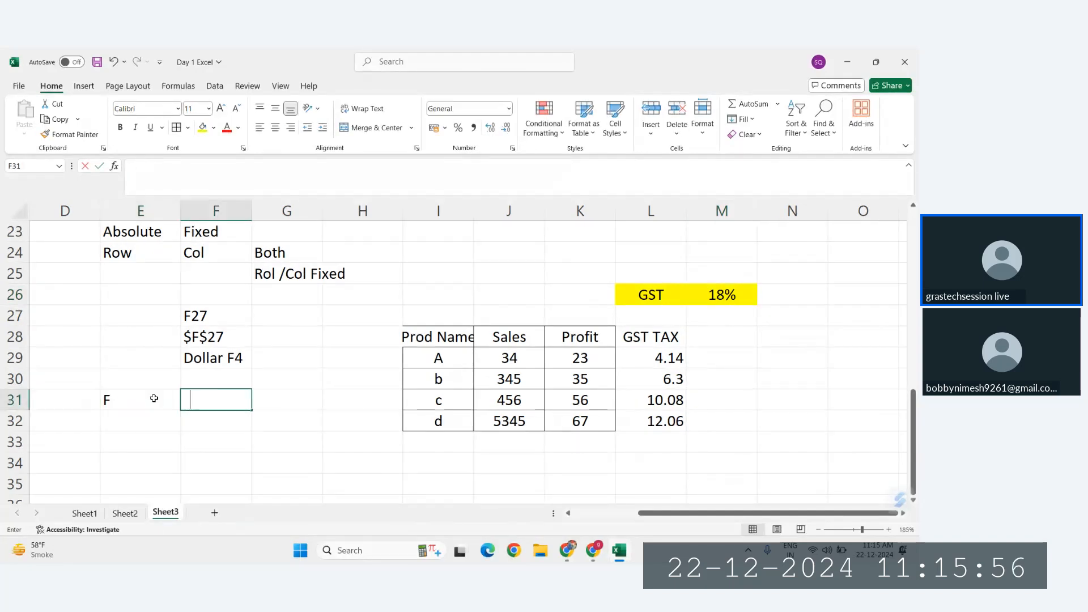
type("col")
key("Return")
type("27")
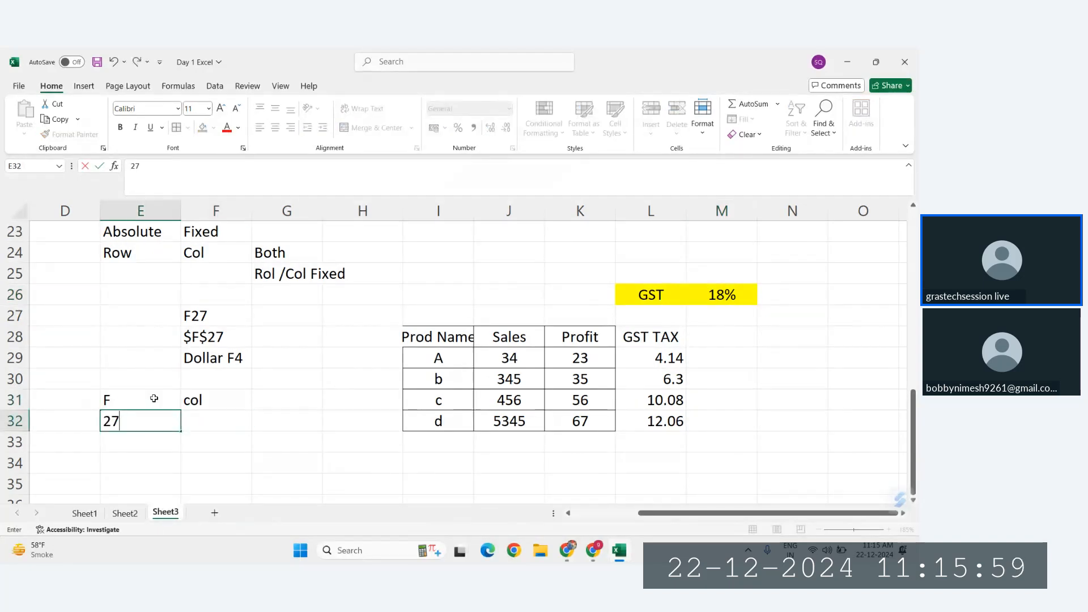
key("Tab")
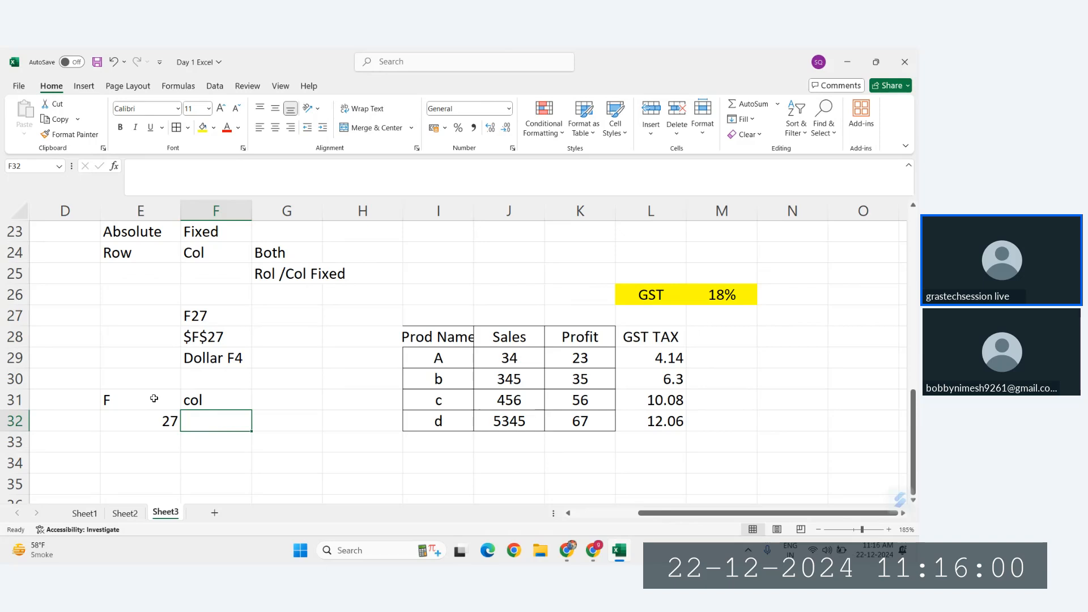
type("ROW")
key("Return")
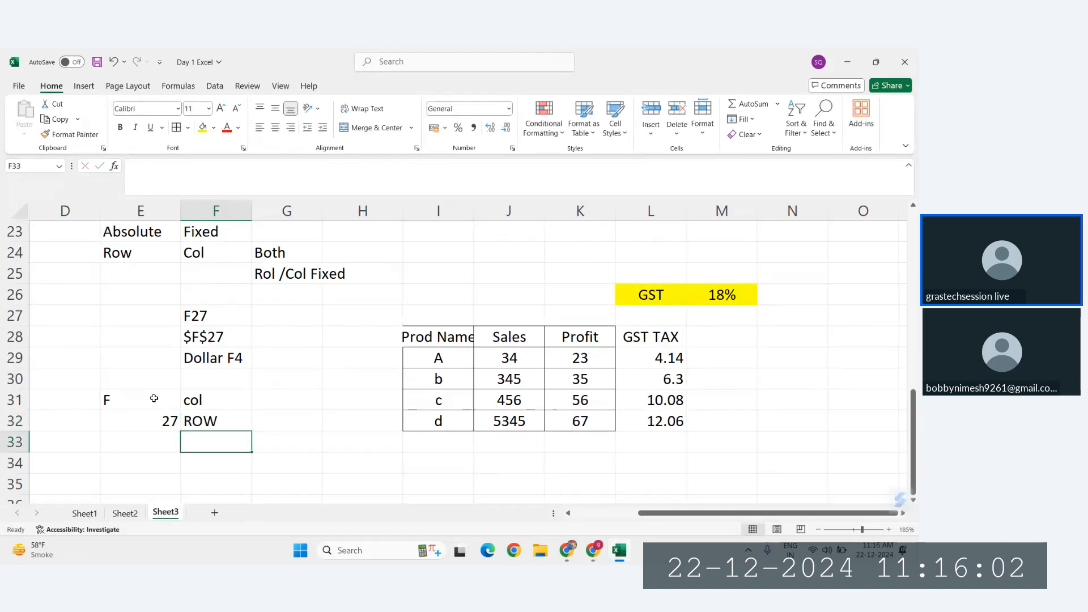
Step: Enter the row-fixed reference example F$27 in E26, below the Row heading, and compare it with the fully absolute example in F28
left_click(118, 277)
left_click(114, 292)
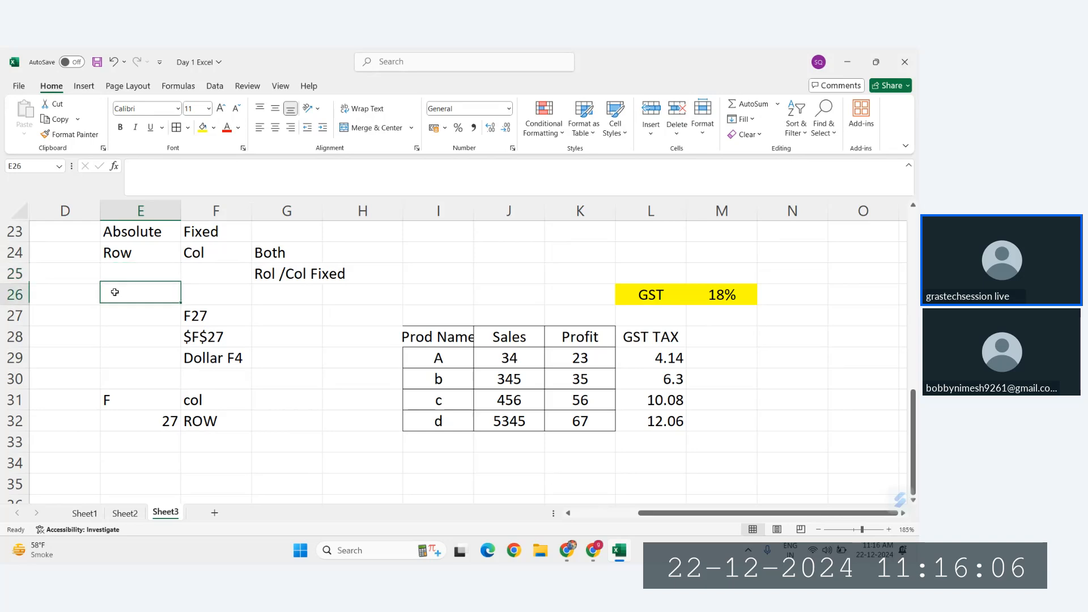
type("F")
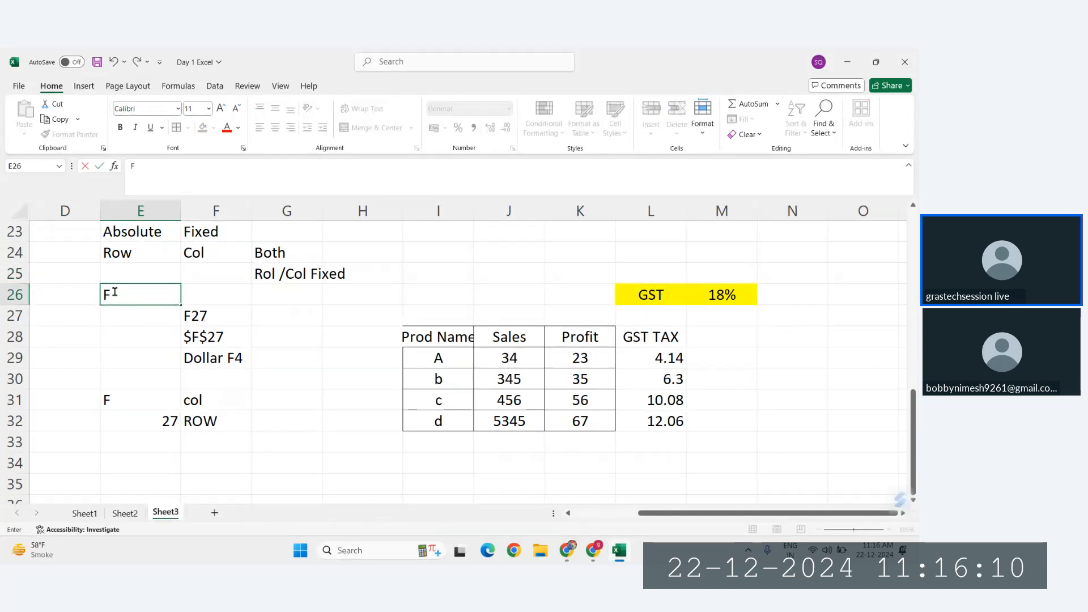
type("$27")
key("Return")
left_click(120, 300)
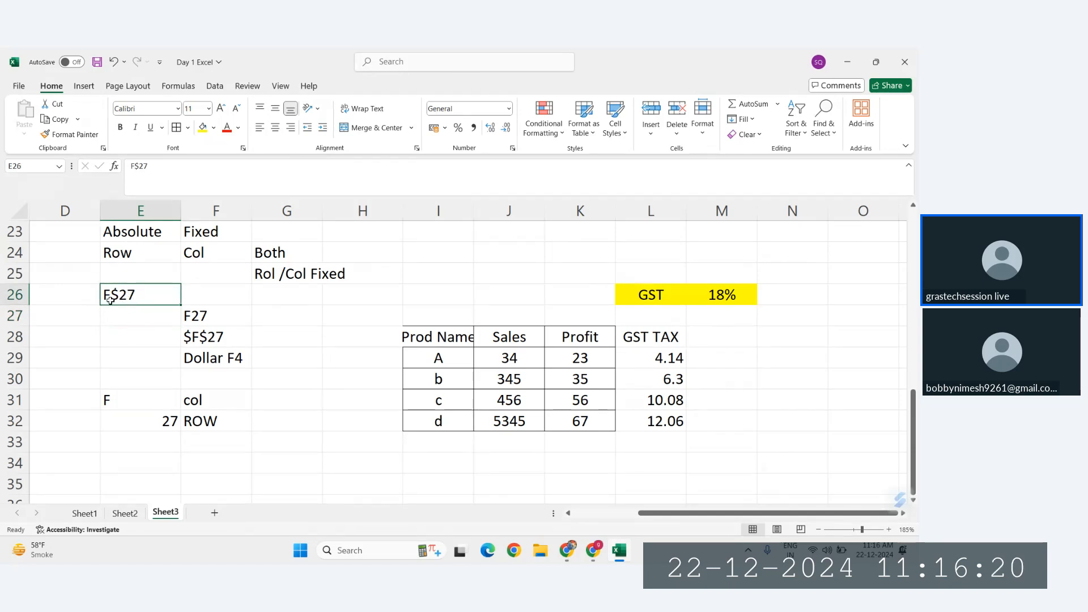
left_click(206, 344)
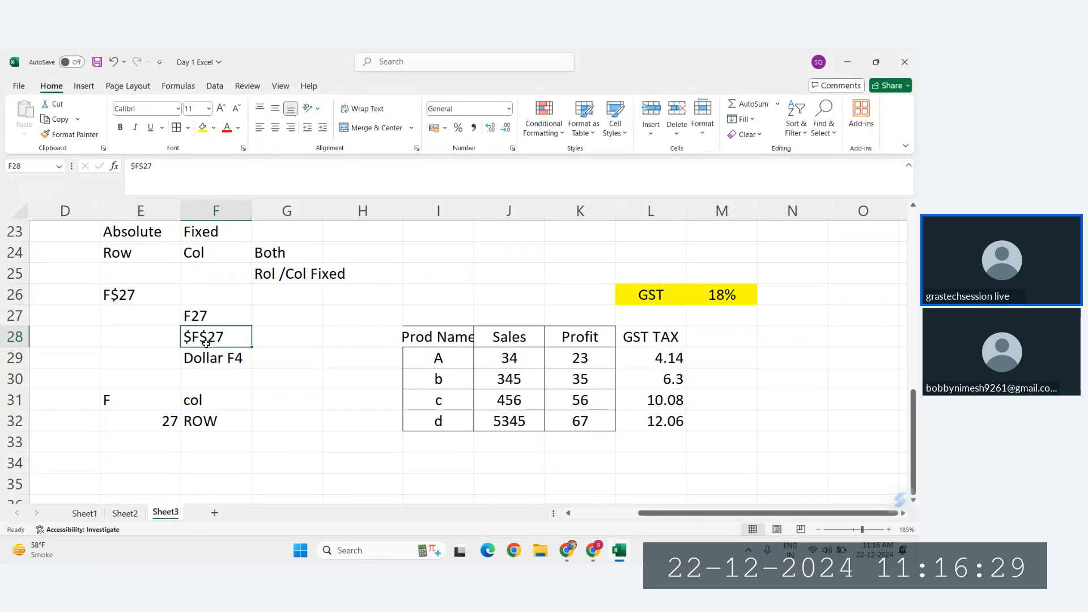
left_click(117, 295)
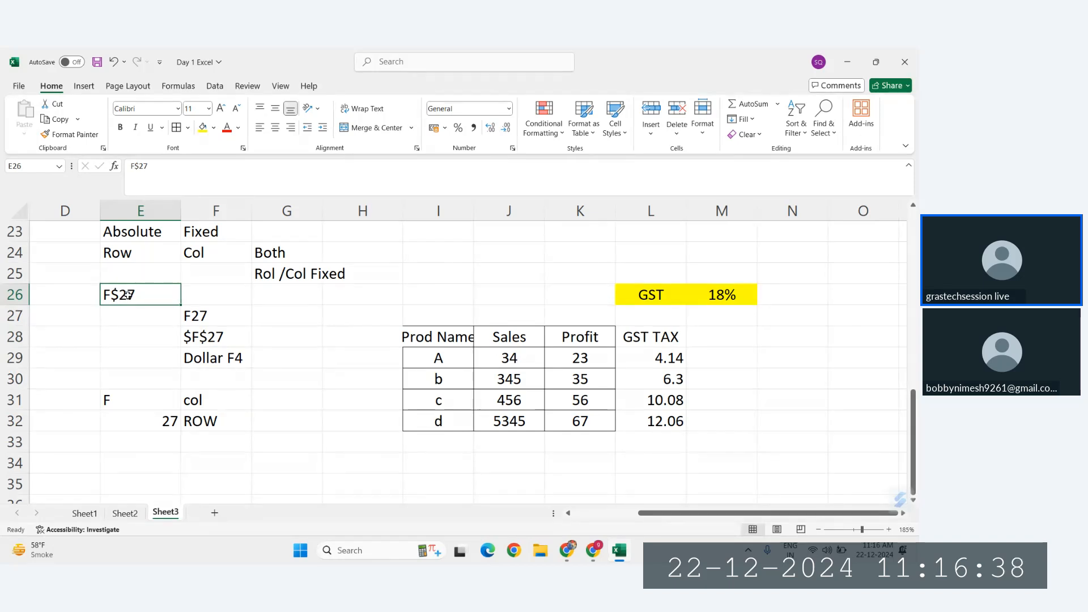
Step: Enter the column-fixed reference example $F27 in F25, under the Col heading, and compare it with the example in F28
left_click(202, 274)
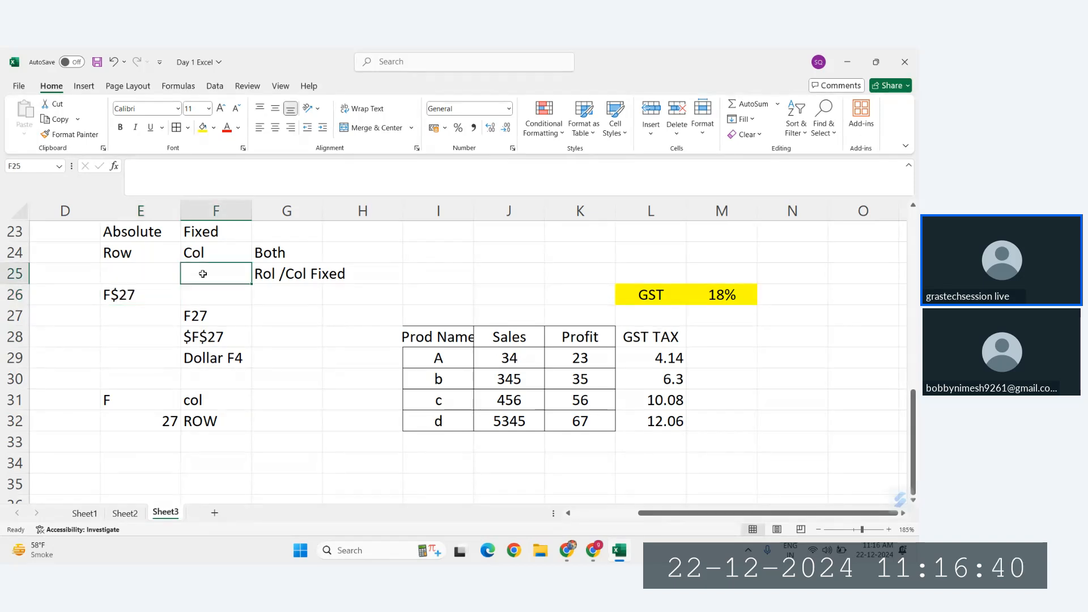
type("$F$27")
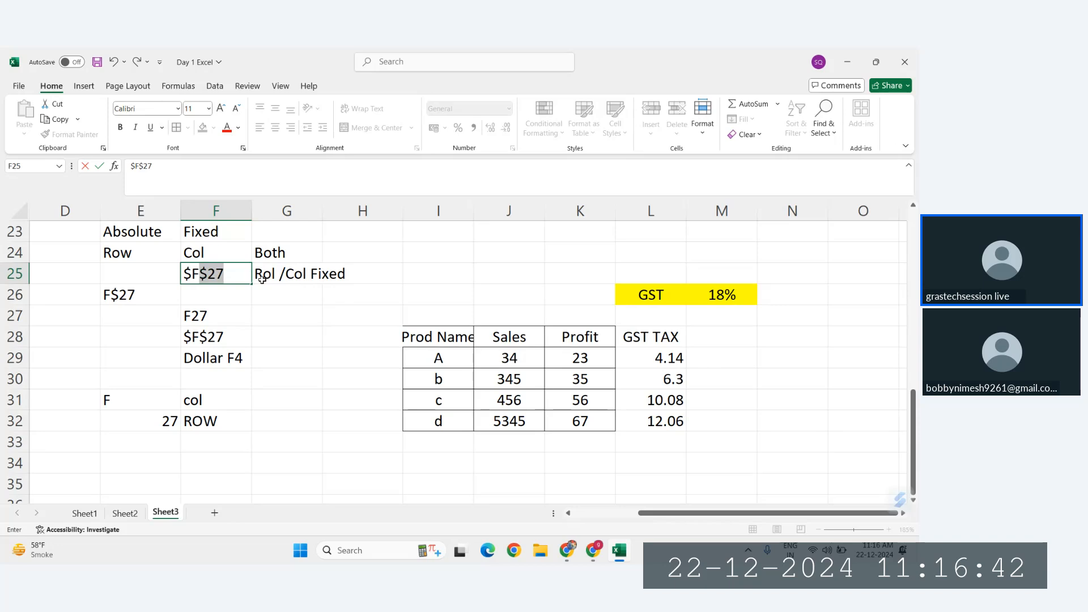
key("Delete")
type("27")
key("Return")
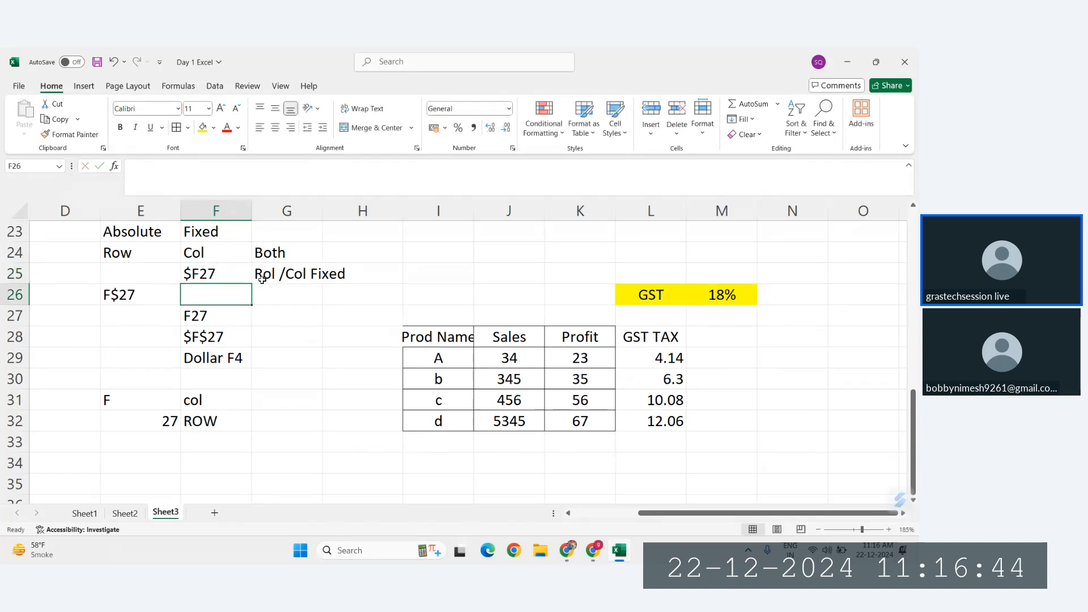
left_click(200, 274)
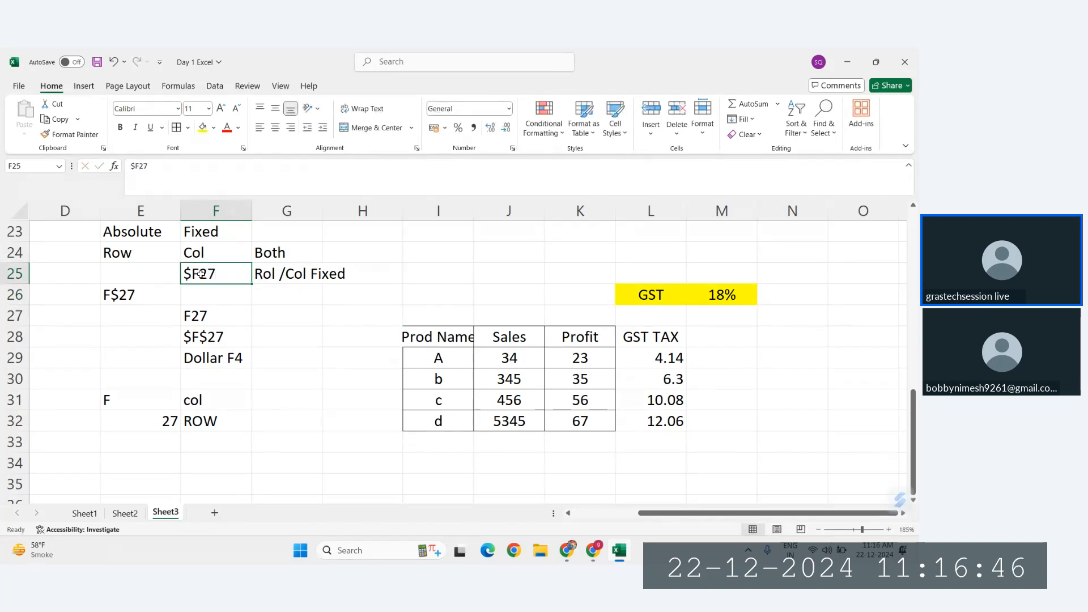
left_click(203, 338)
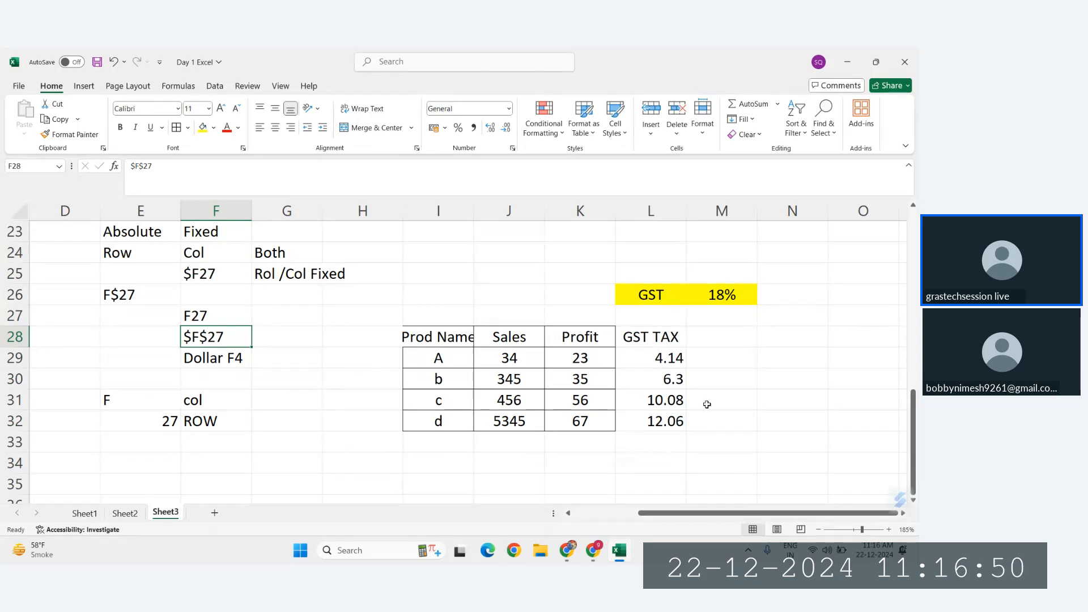
Step: Start a horizontal example below the product table with the row labels "Sales" in H36 and "TAX" in H37
scroll(706, 404, "down", 1)
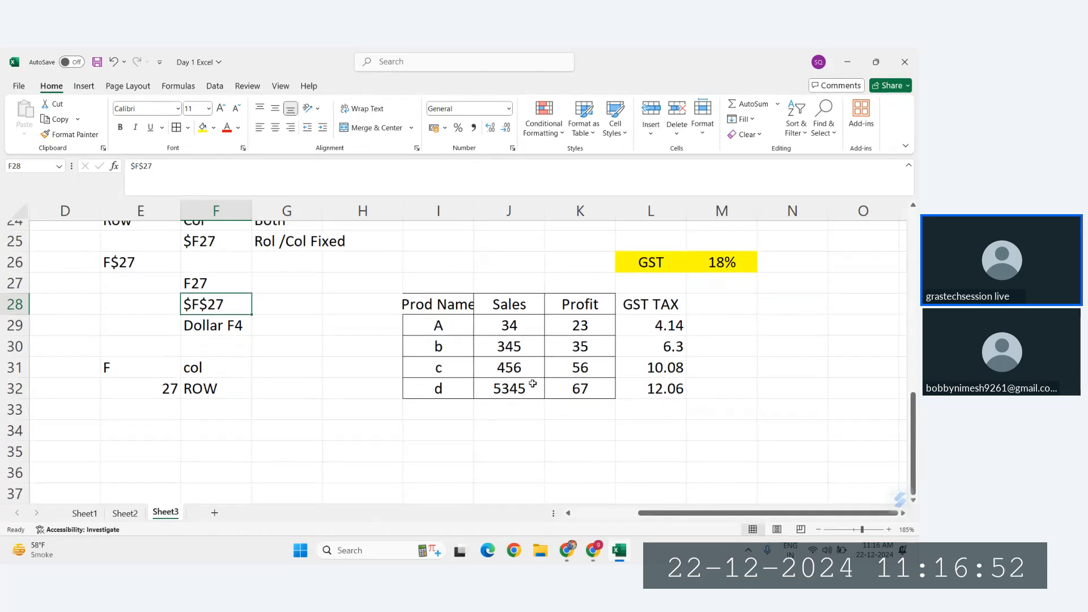
scroll(527, 374, "down", 2)
scroll(520, 363, "up", 1)
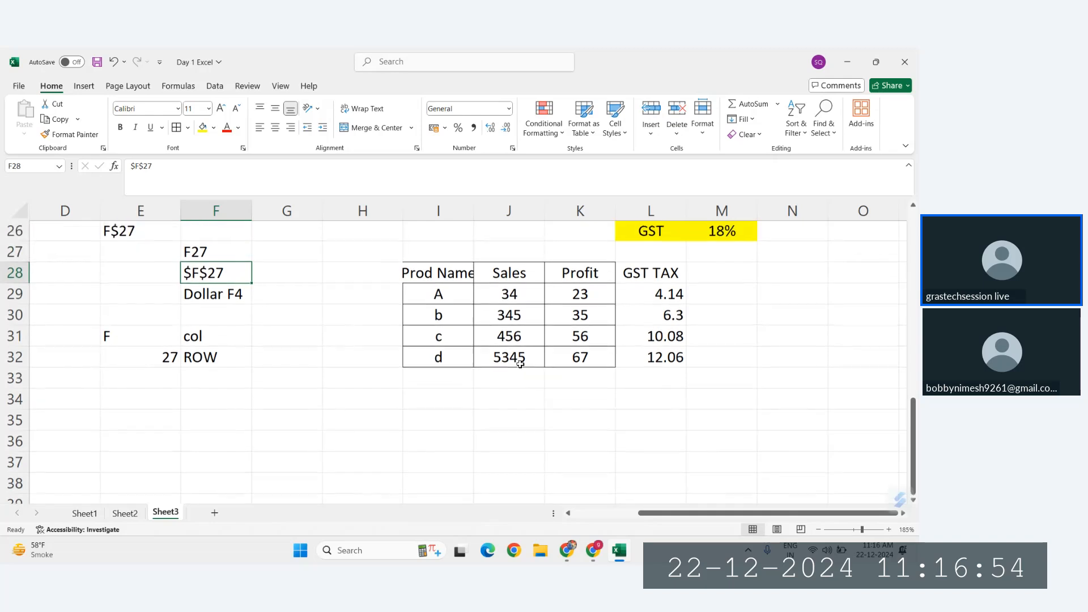
scroll(520, 364, "down", 2)
left_click(332, 297)
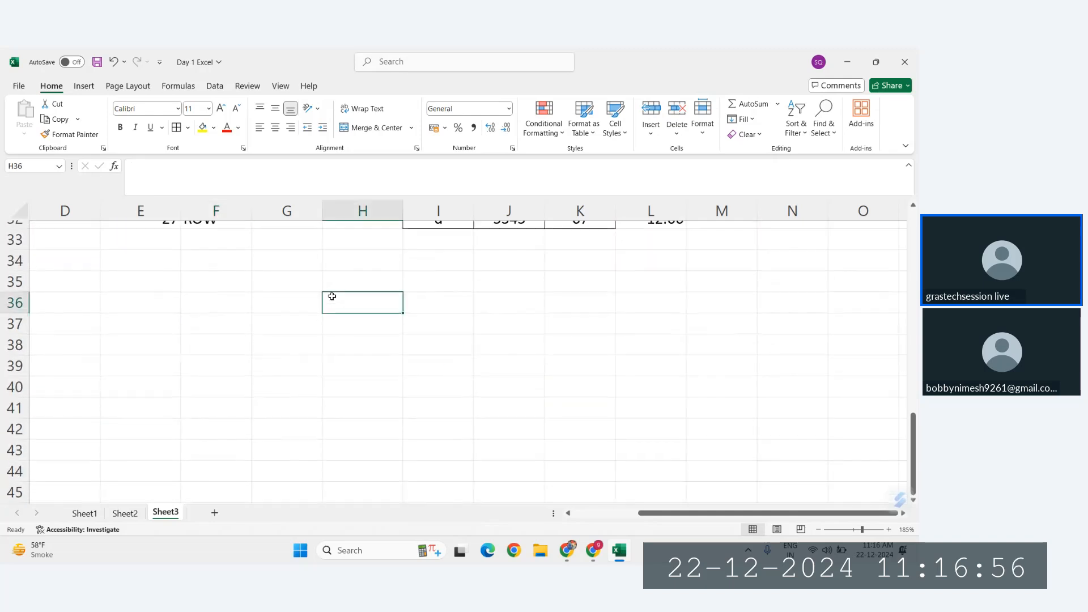
scroll(332, 296, "up", 3)
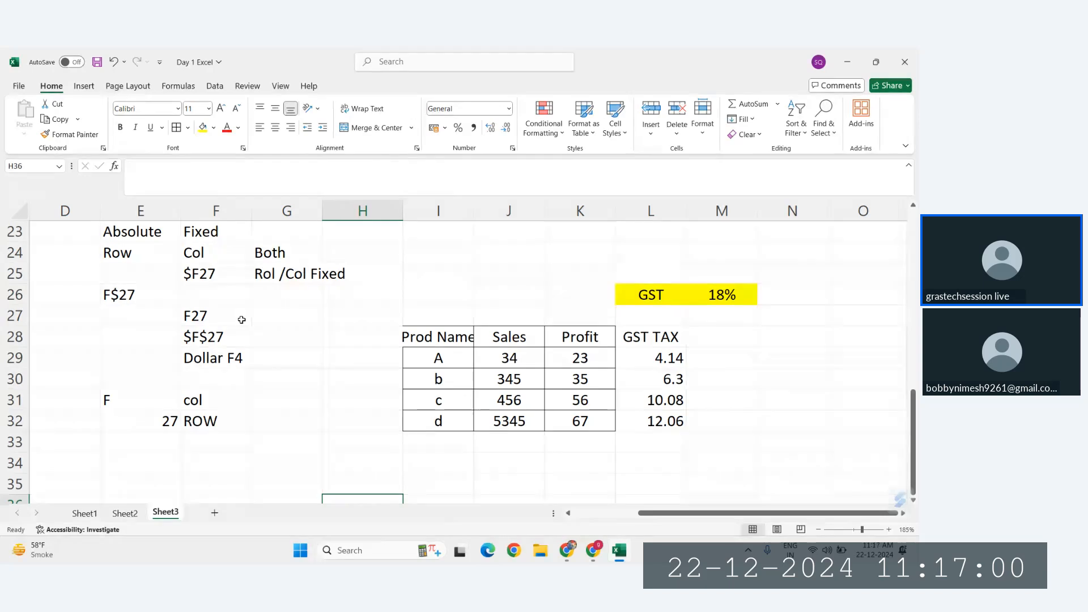
scroll(242, 319, "down", 1)
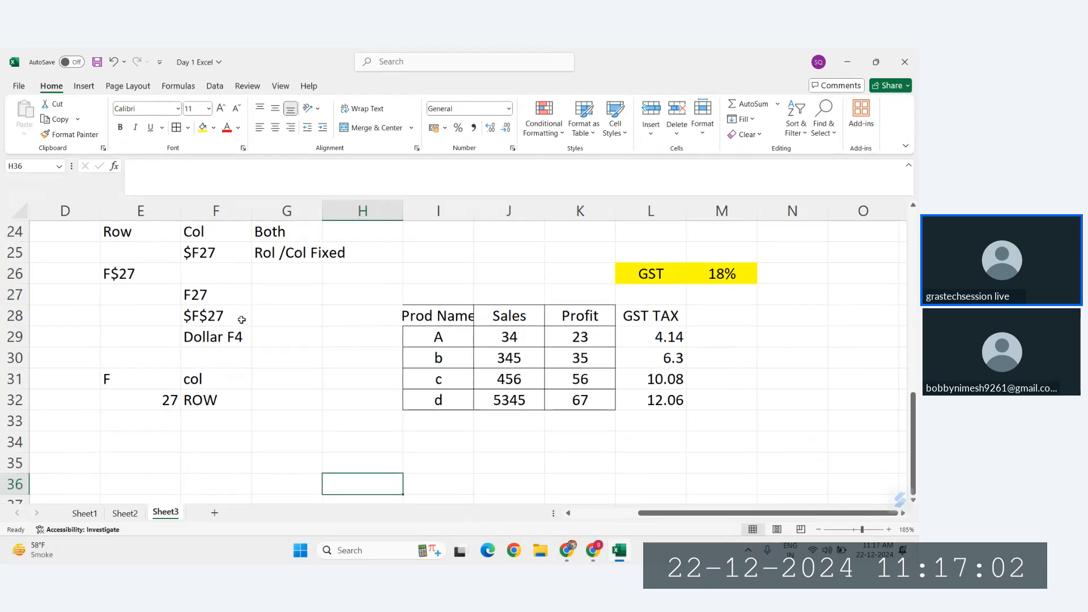
scroll(242, 319, "down", 2)
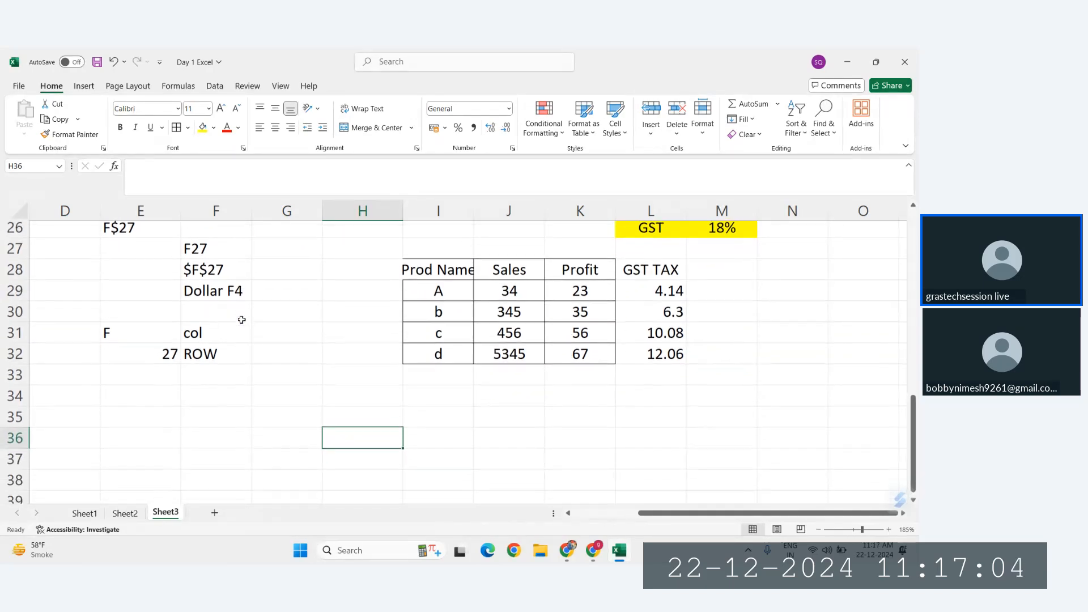
scroll(241, 319, "down", 1)
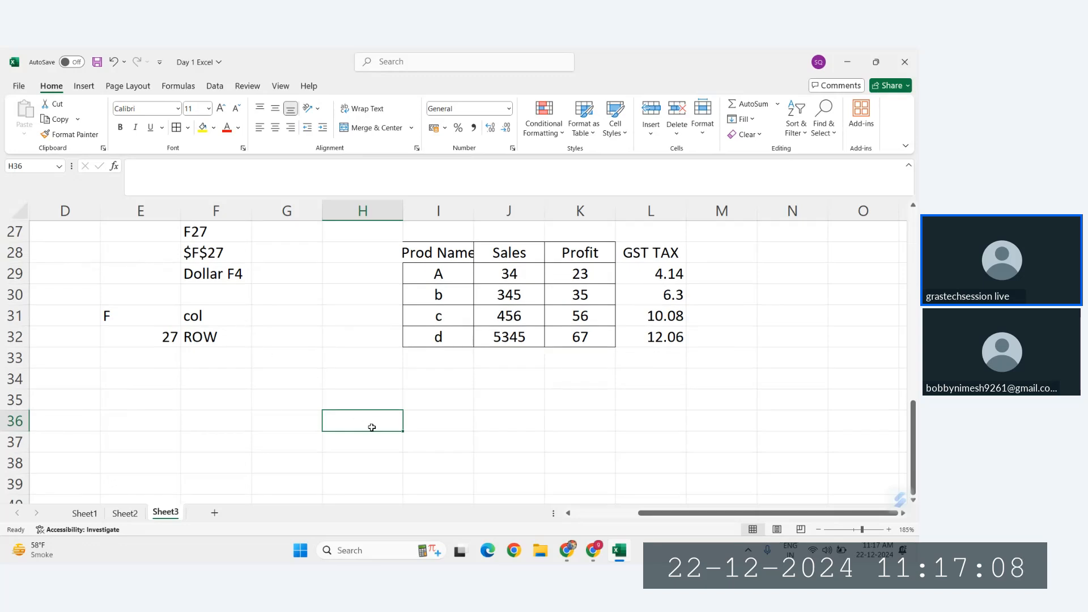
type("Sales")
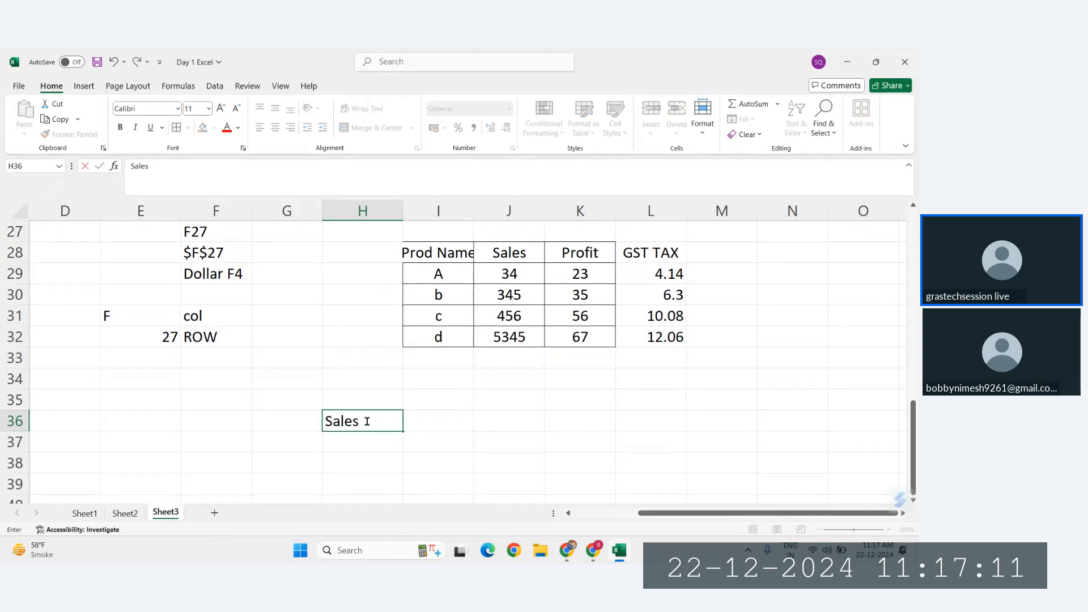
key("Return")
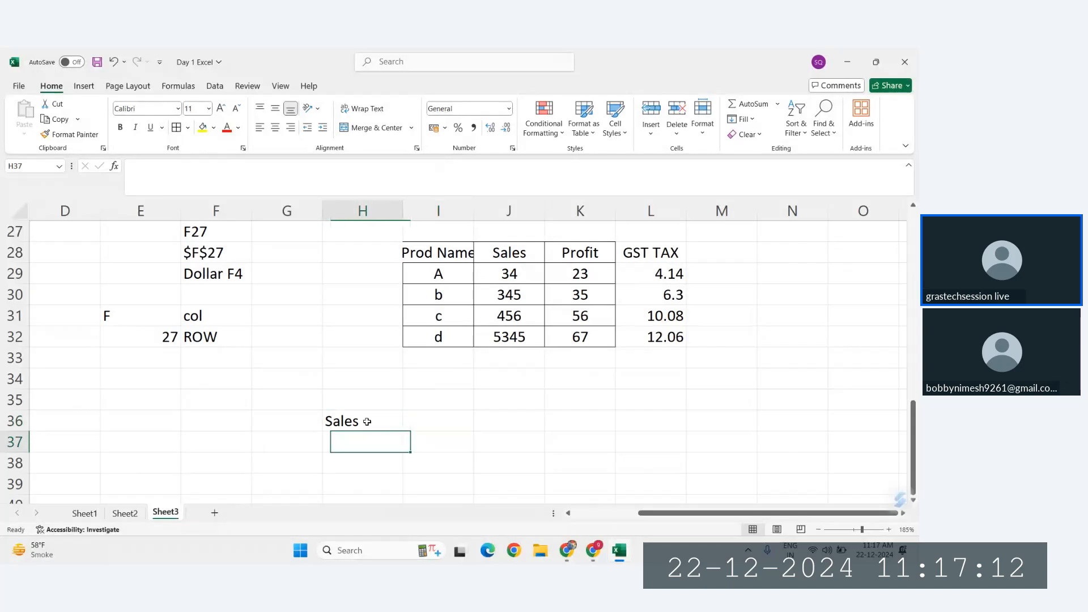
type("TAX")
key("Return")
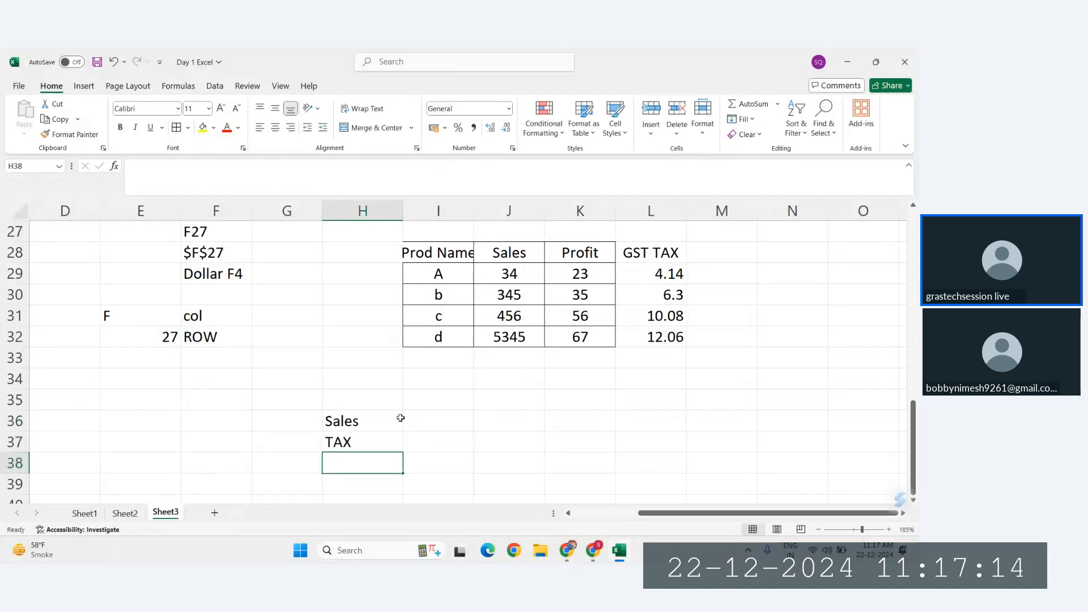
Step: Fill the Sales row across I36:L36 with the values 3245, 3546, 657 and 4567
left_click(423, 425)
type("3245")
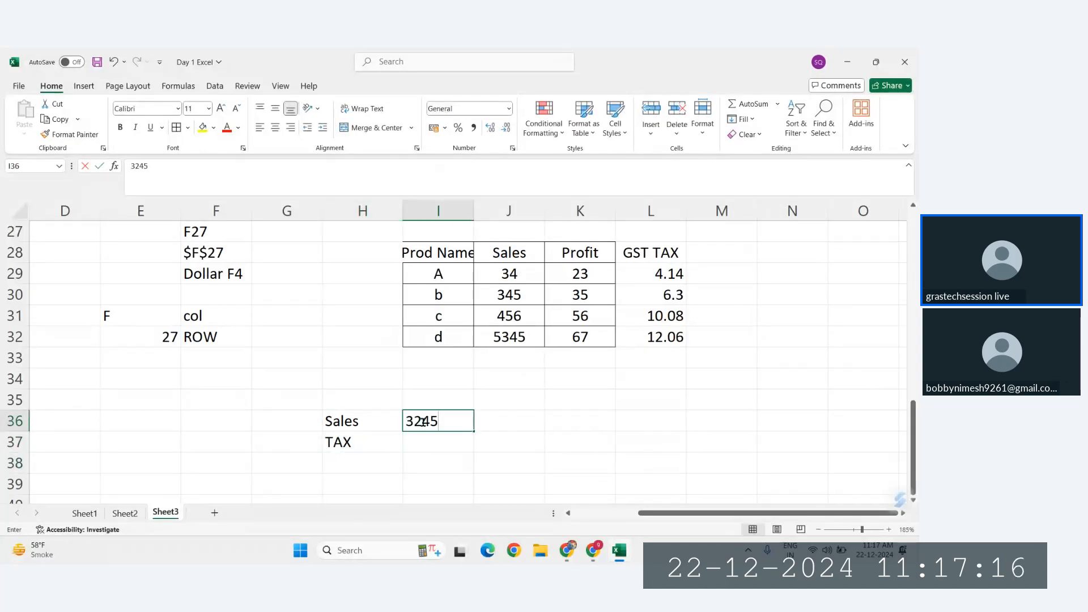
key("Tab")
type("3546")
key("Tab")
type("657")
key("Tab")
type("4567")
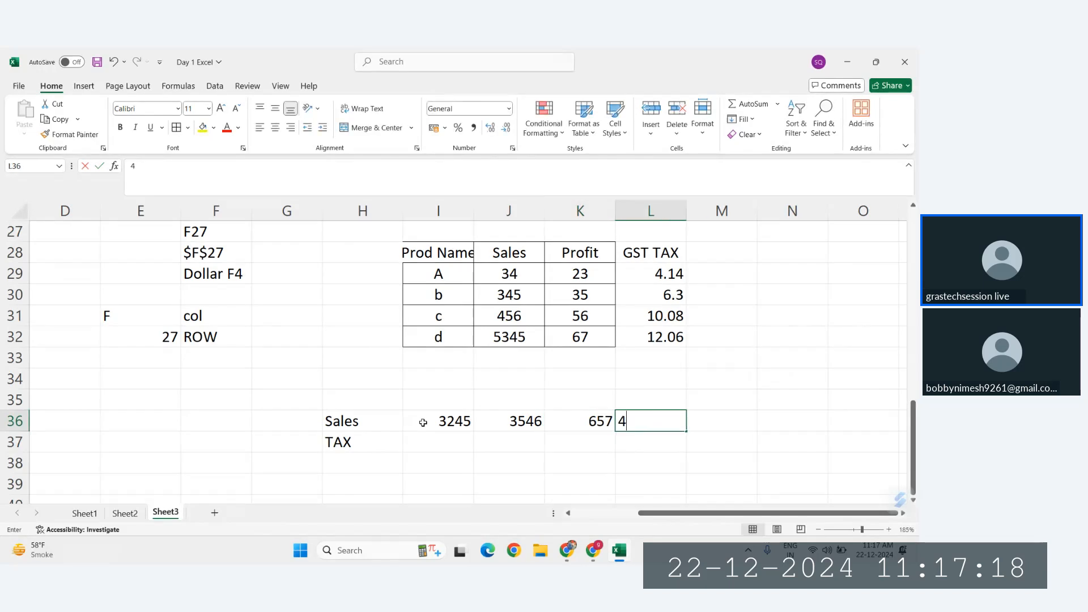
key("Down")
key("Up")
key("Left")
key("Left")
key("Left")
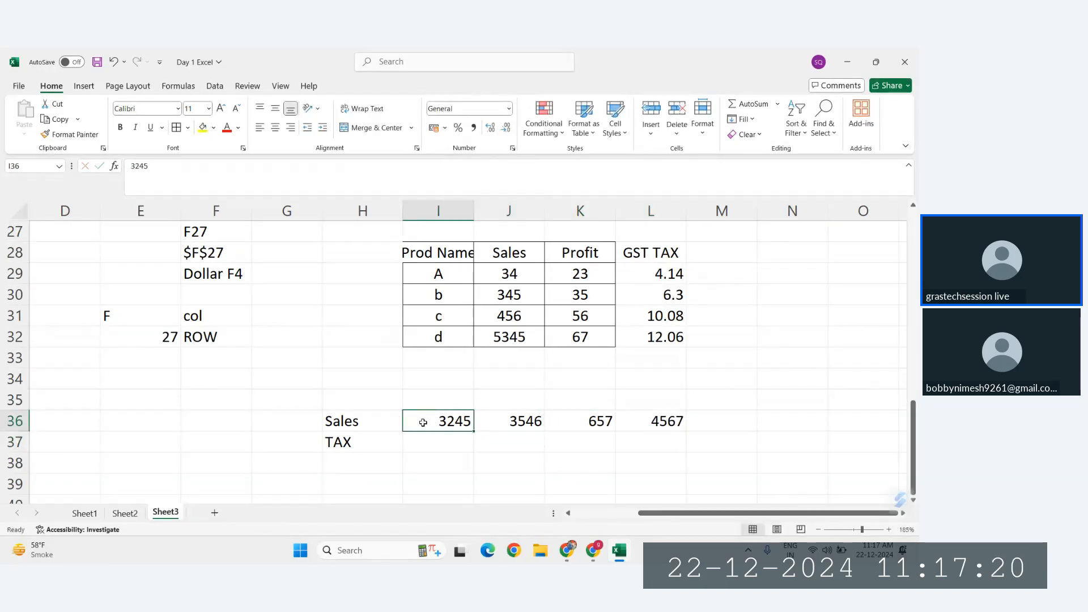
key("Up")
key("Down")
key("Left")
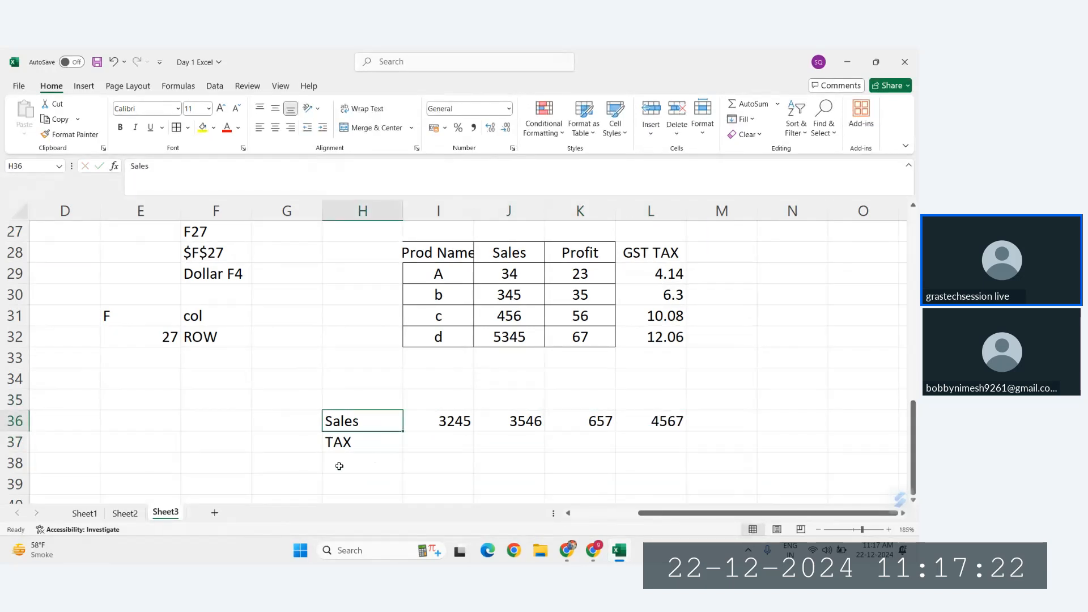
Step: Change the TAX label in H37 to "GST TAX"
double_click(348, 442)
left_click(328, 442)
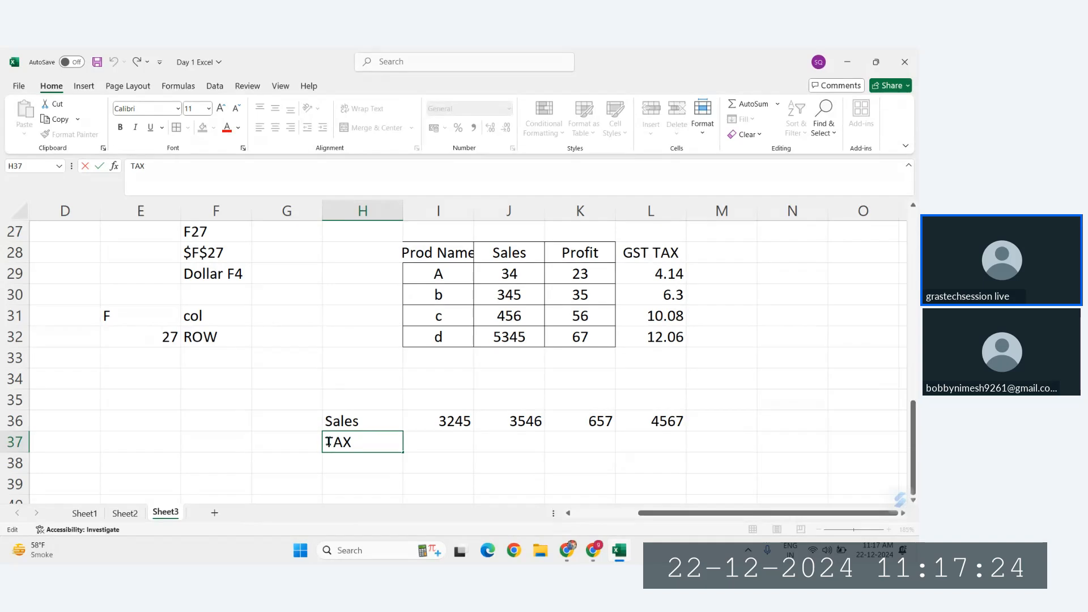
type("GST")
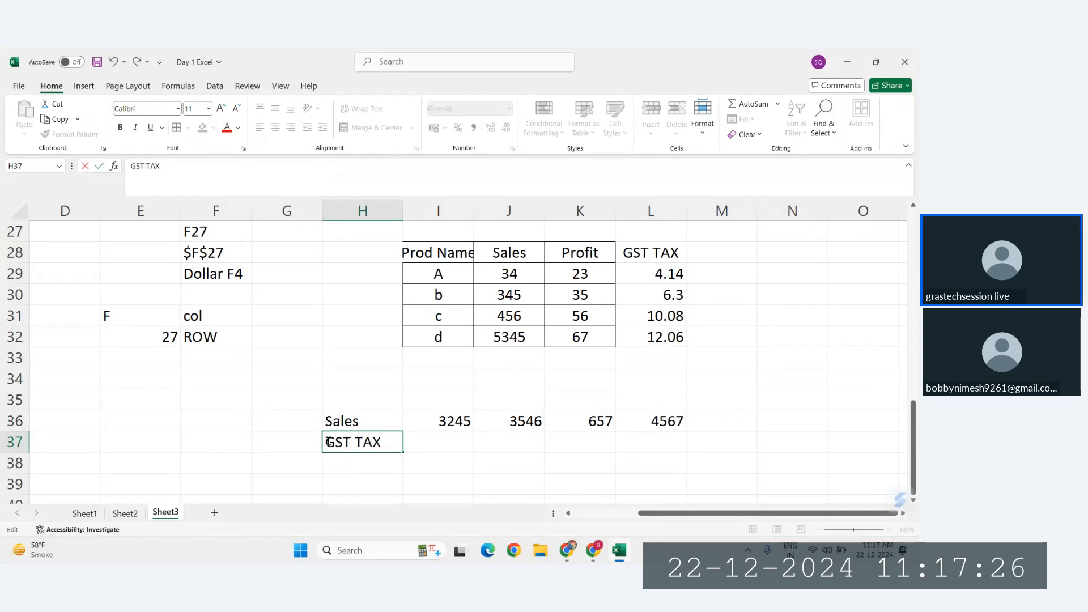
key("Return")
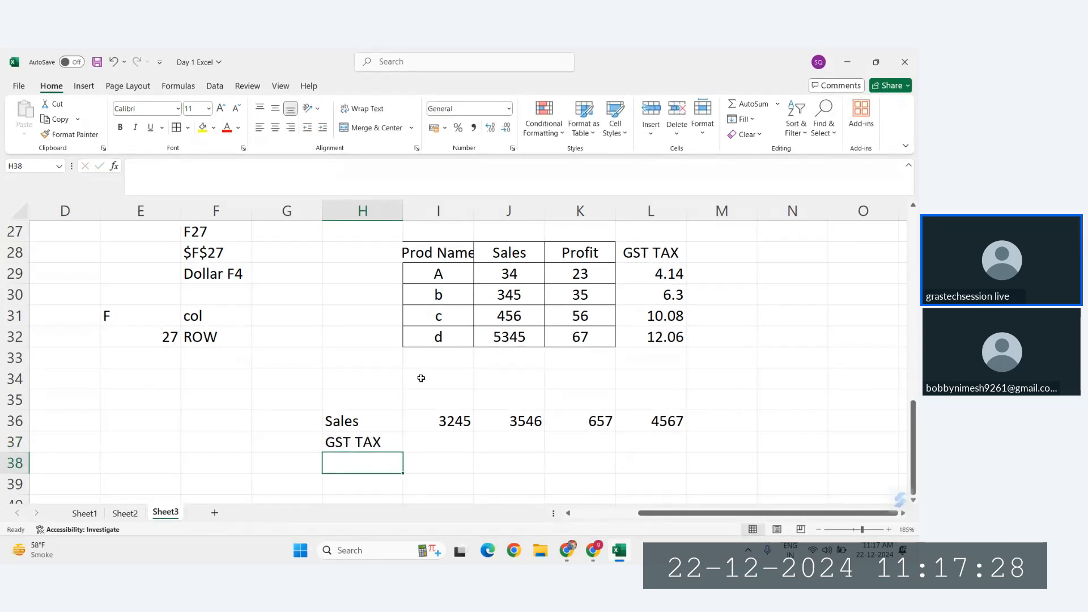
Step: Add a GST rate above the Sales row, with the label "GST" in H34 and 5% in I34
left_click(373, 380)
type("GST")
key("Return")
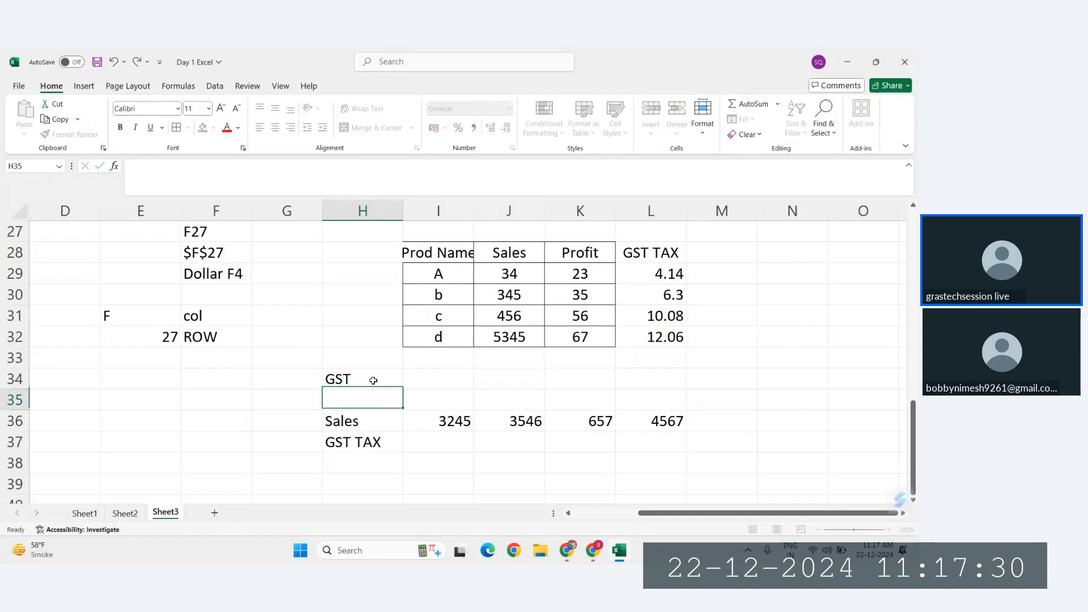
left_click(373, 380)
key("Right")
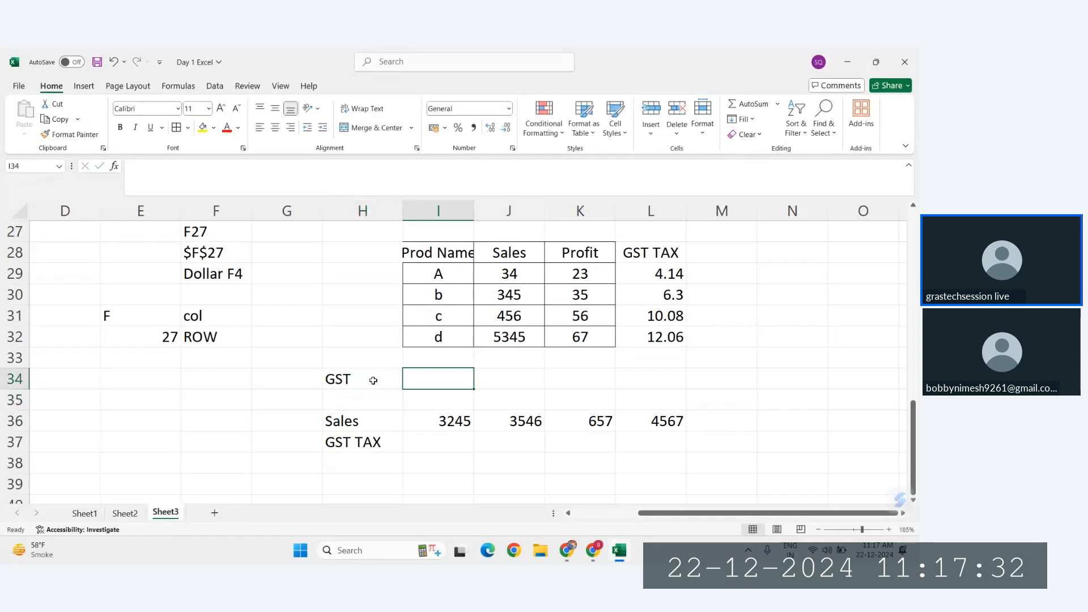
type("18&")
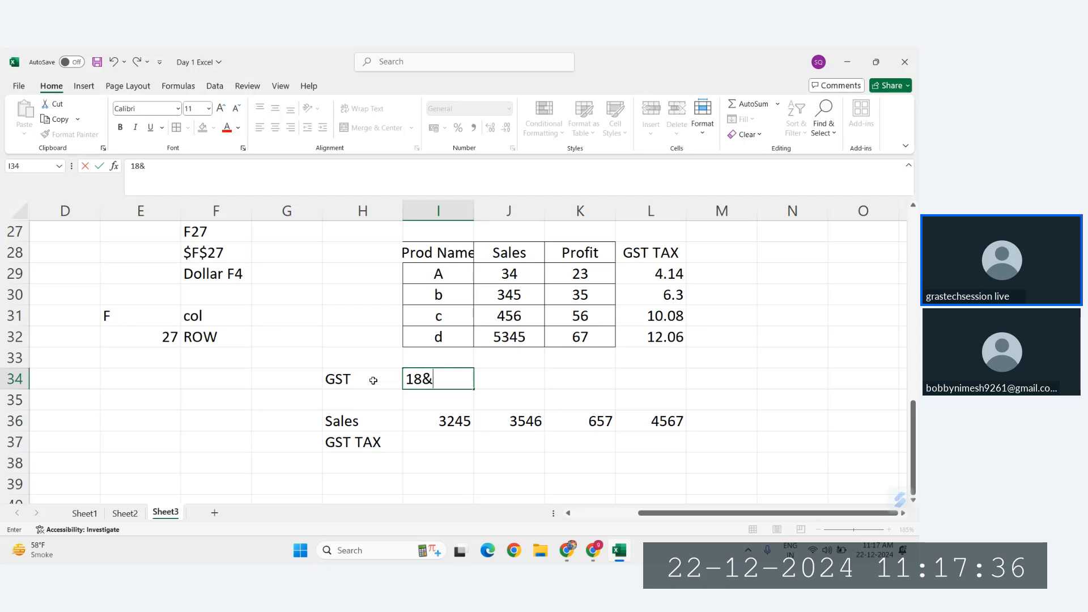
key("BackSpace")
key("BackSpace")
type("5%")
key("Tab")
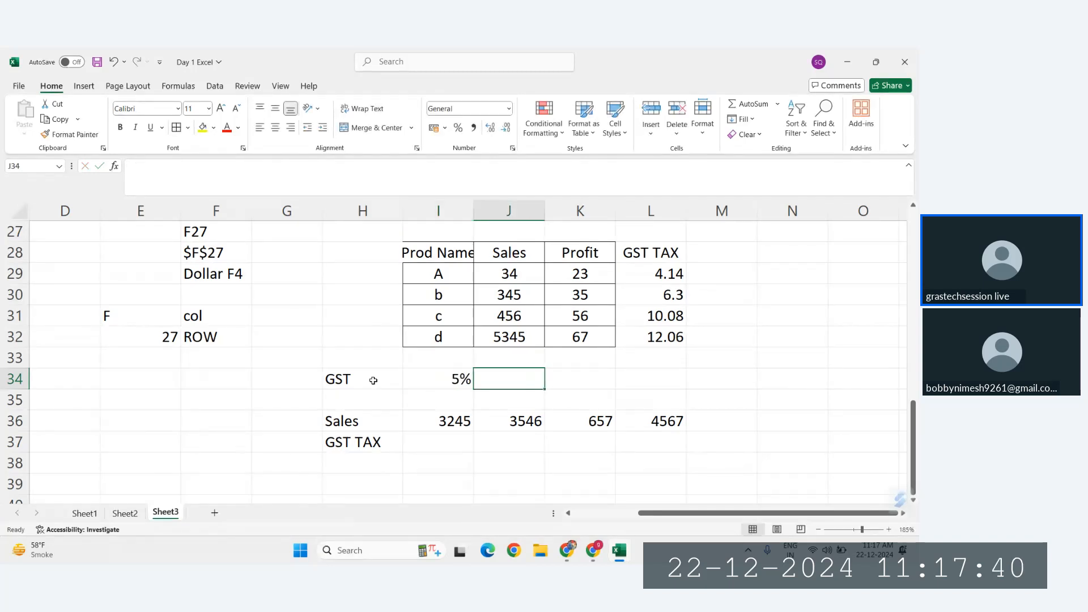
Step: Extend the GST rate row with 10% in J34, 15% in K34 and 20% in L34
type("10")
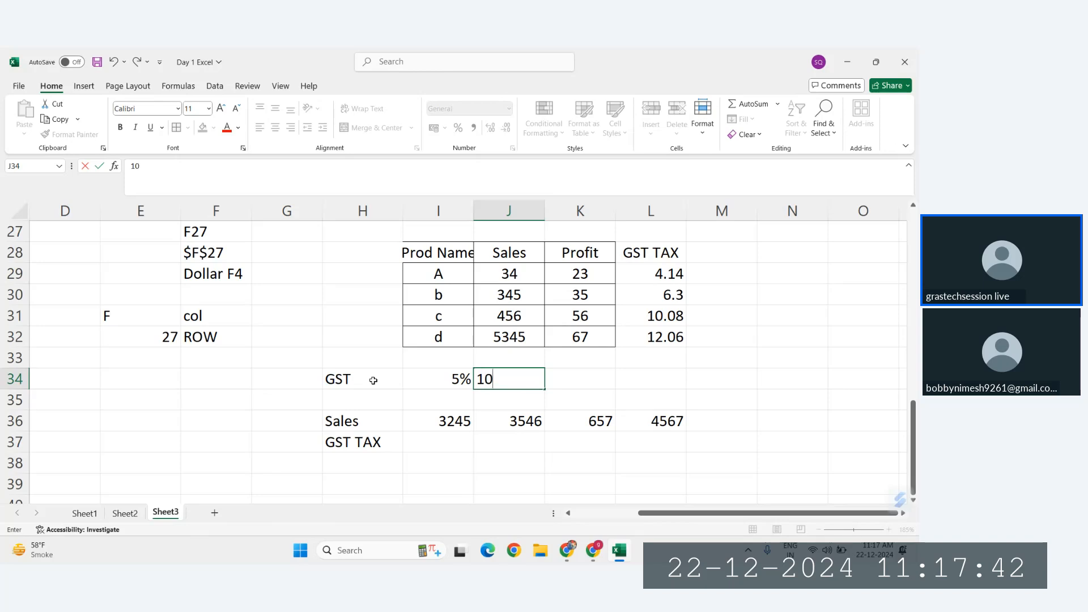
type("%")
key("Tab")
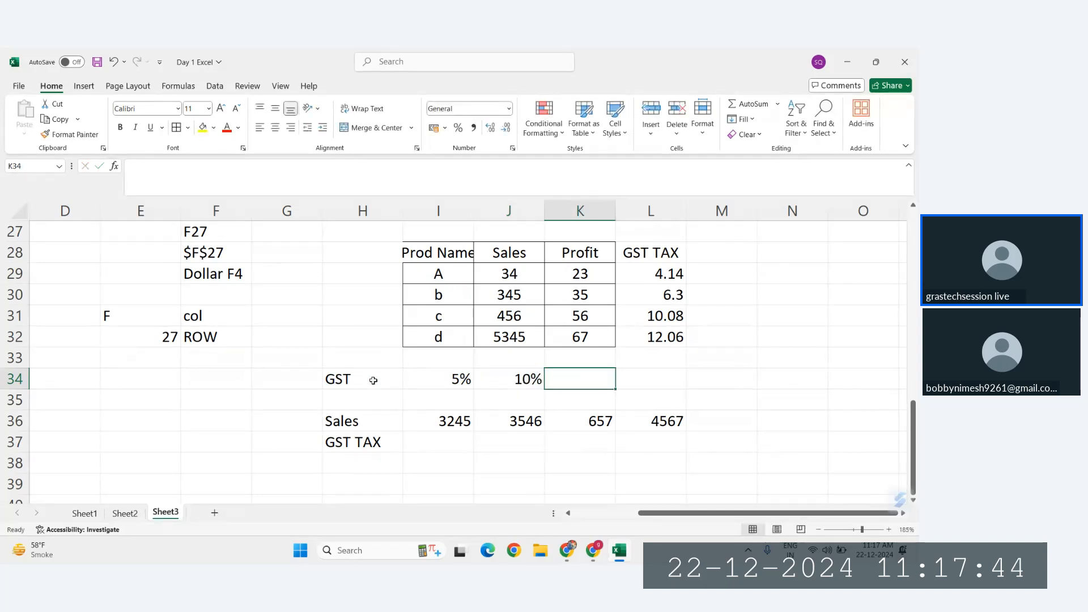
type("15%")
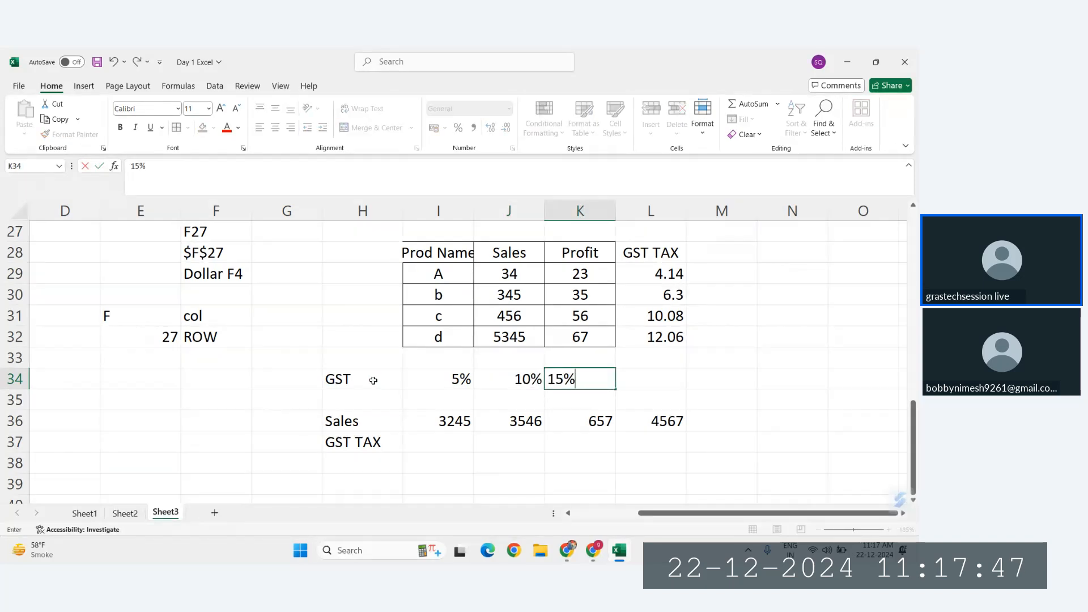
key("Tab")
type("2")
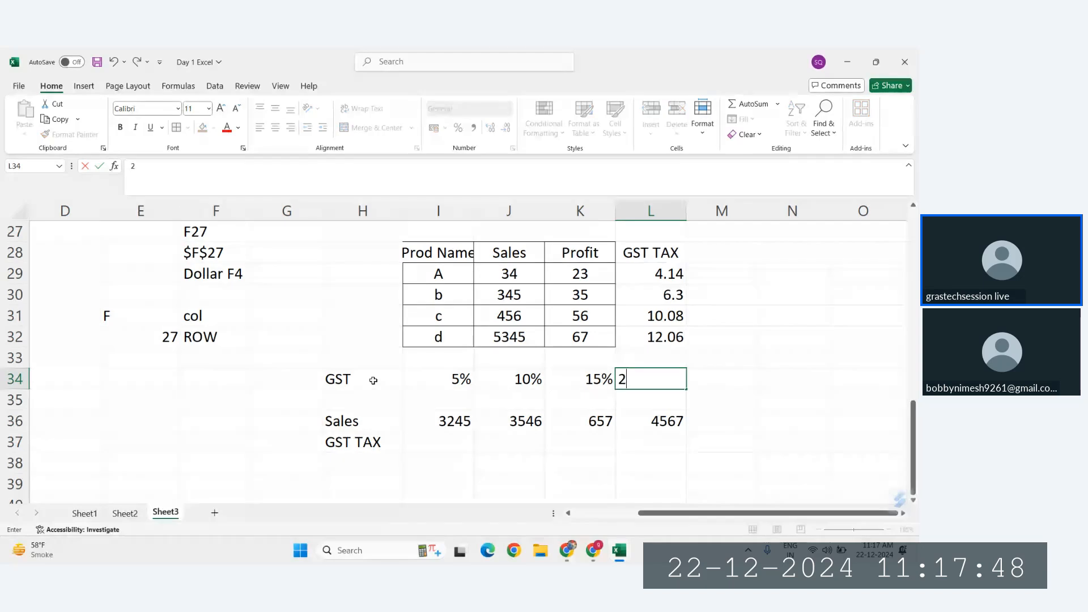
type("0%")
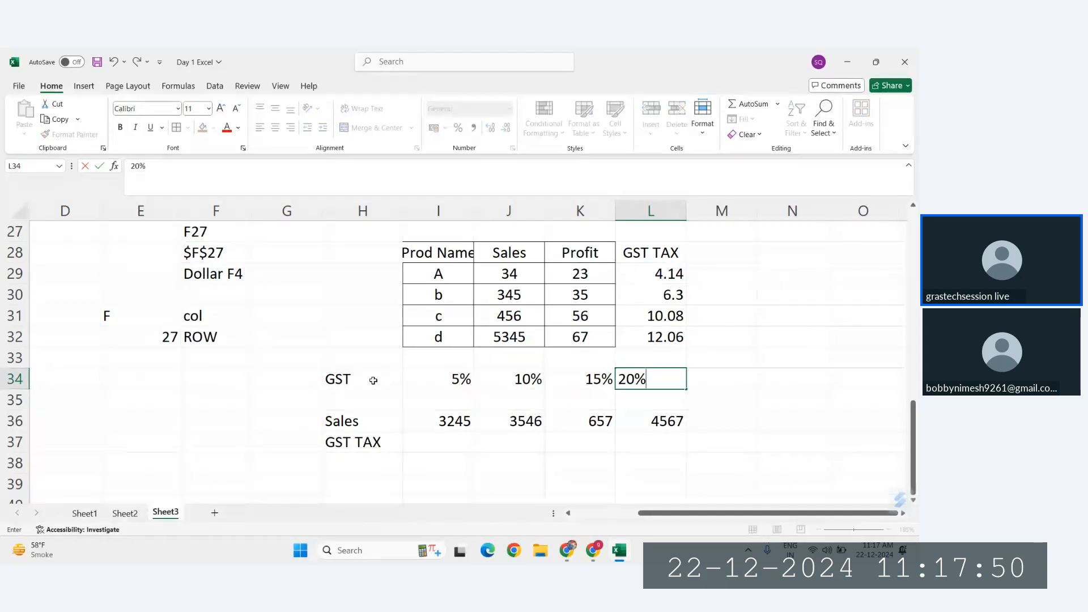
key("Return")
Step: Center the contents of the GST row H34:L34 and of the Sales and GST TAX rows H36:L37
left_click_drag(344, 378, 660, 380)
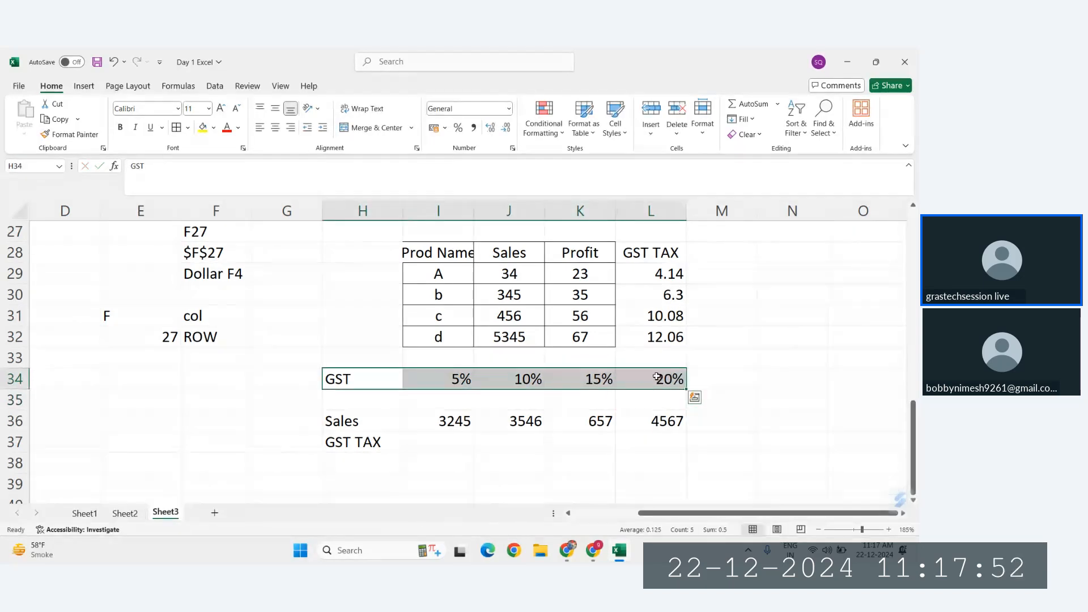
left_click(275, 129)
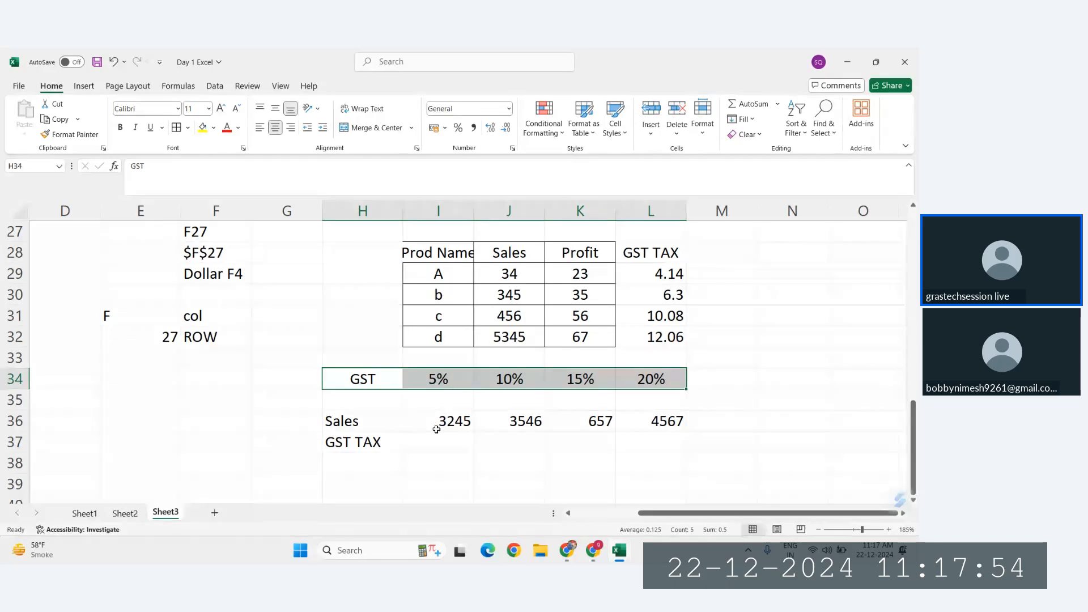
left_click(387, 416)
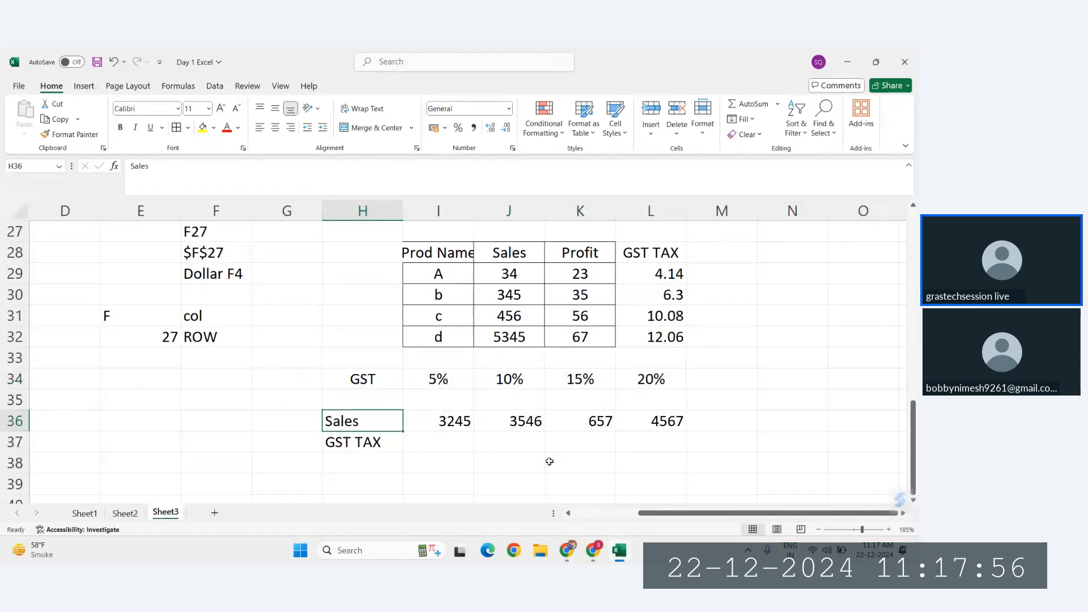
left_click_drag(355, 415, 643, 439)
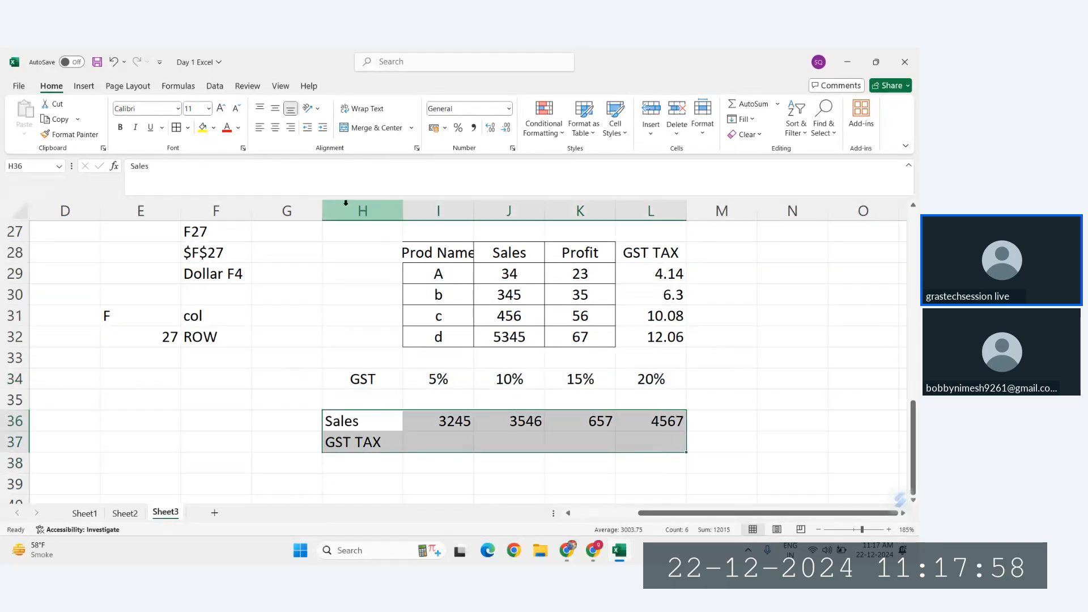
left_click(275, 130)
left_click(445, 337)
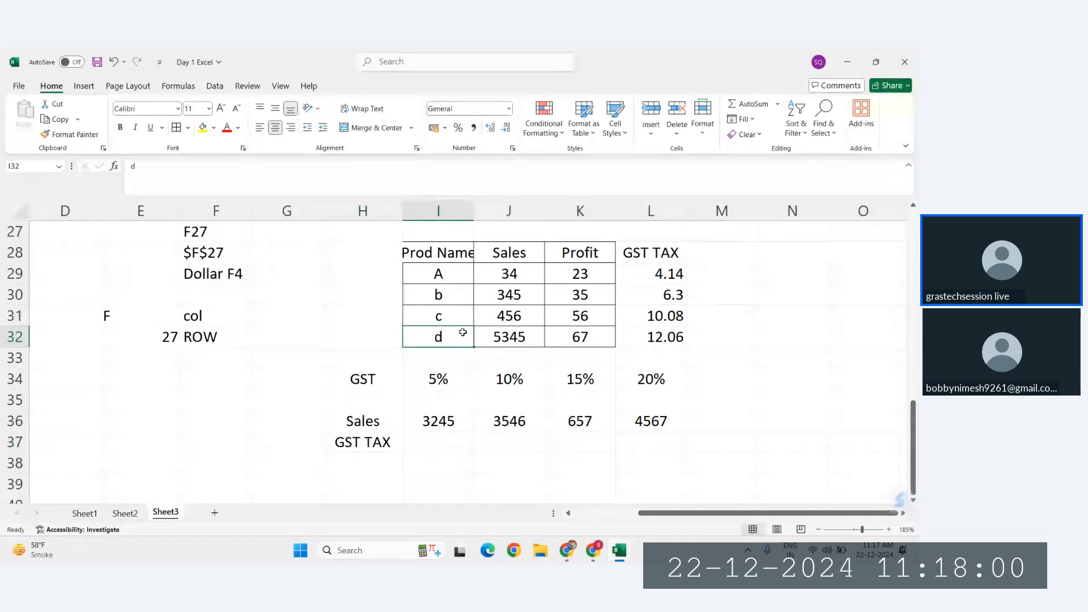
Step: Examine how each Sales value in I36:L36 pairs with the GST rate above it in row 34
left_click(440, 442)
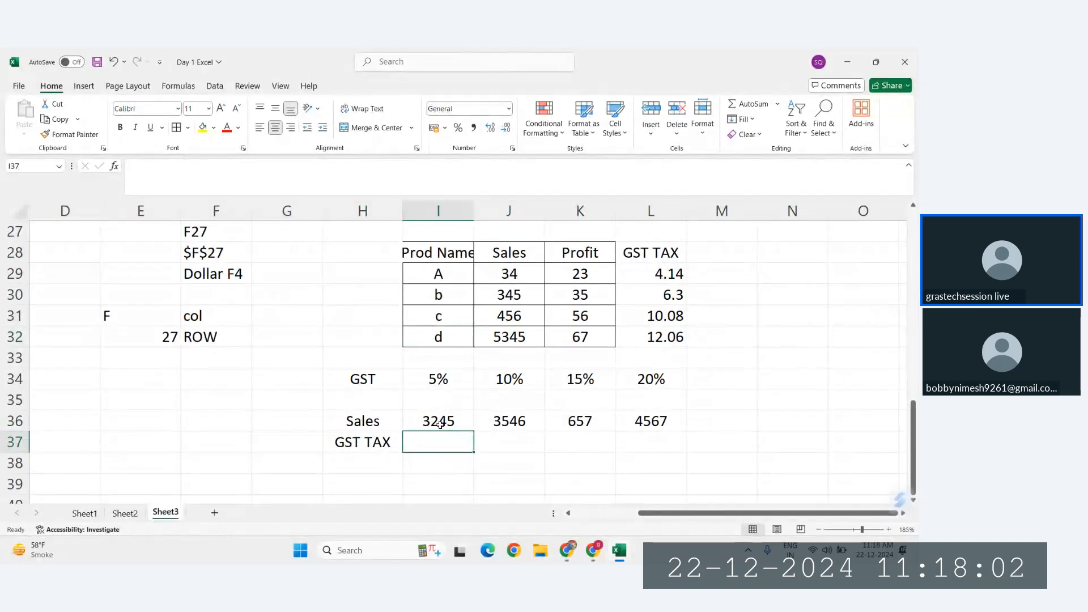
left_click(440, 424)
left_click(441, 380)
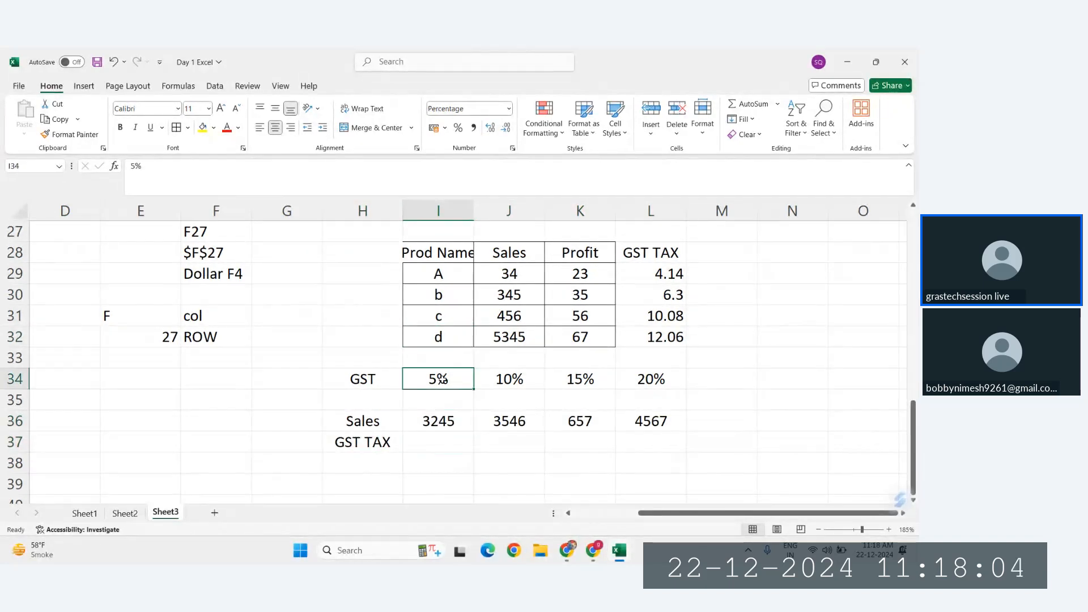
left_click(509, 424)
left_click(509, 380)
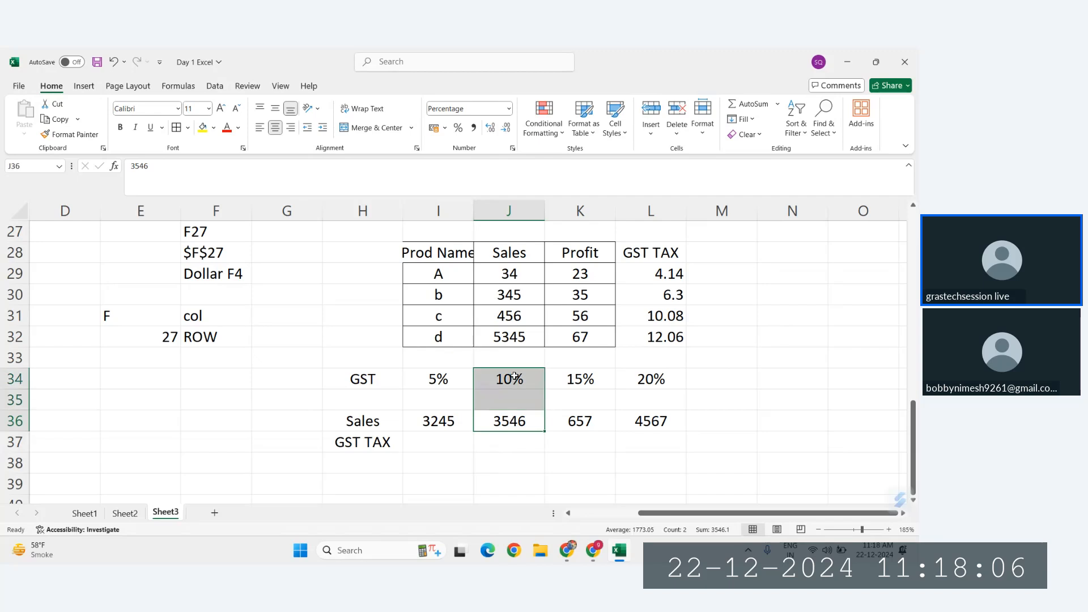
left_click(587, 424)
left_click(585, 377)
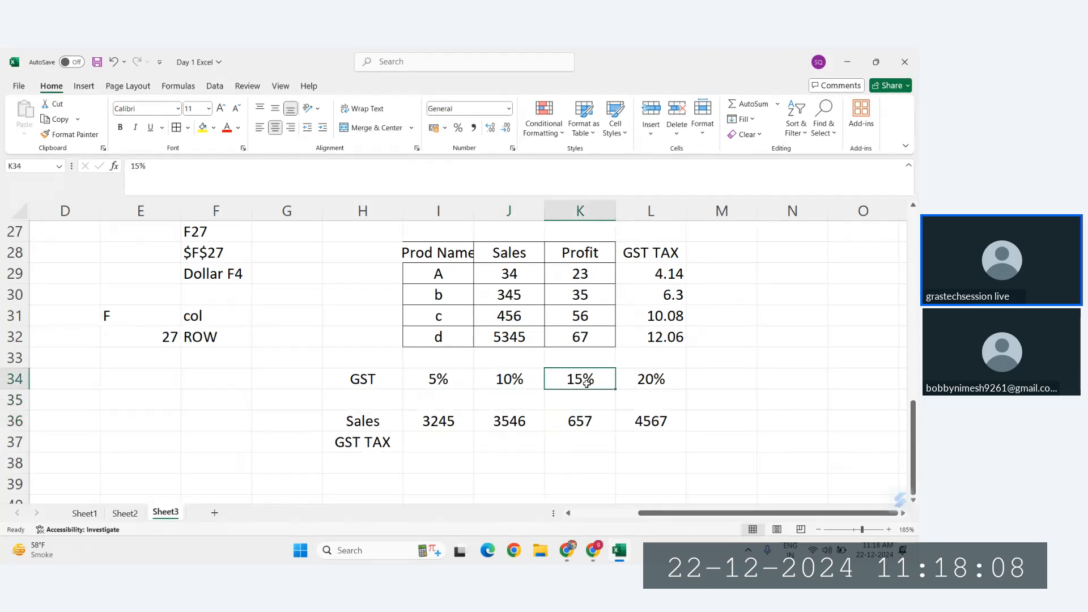
left_click(640, 419)
left_click(645, 376)
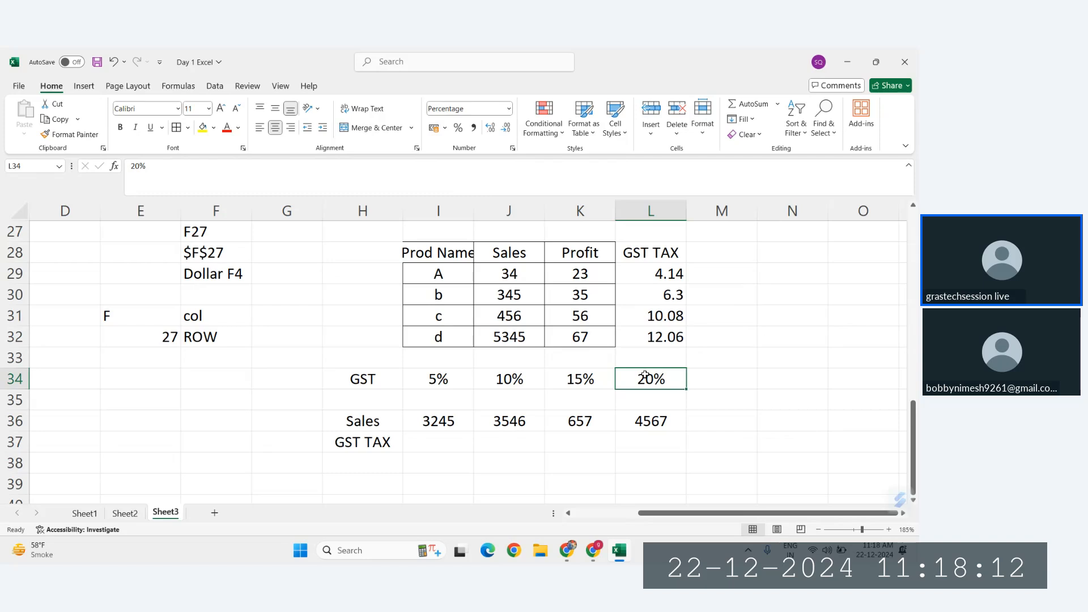
left_click(431, 423)
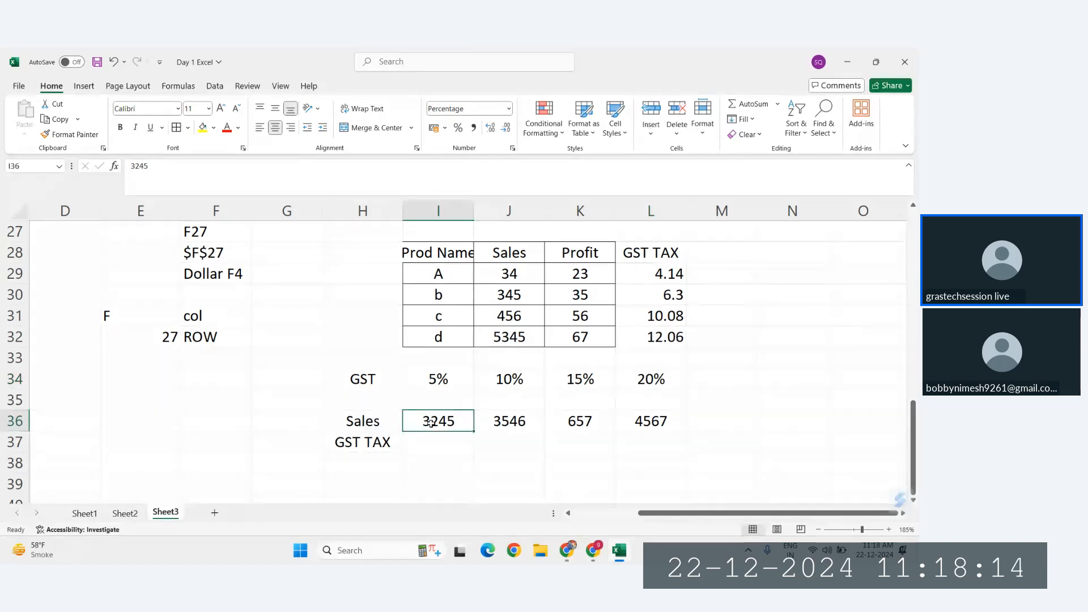
left_click(442, 378)
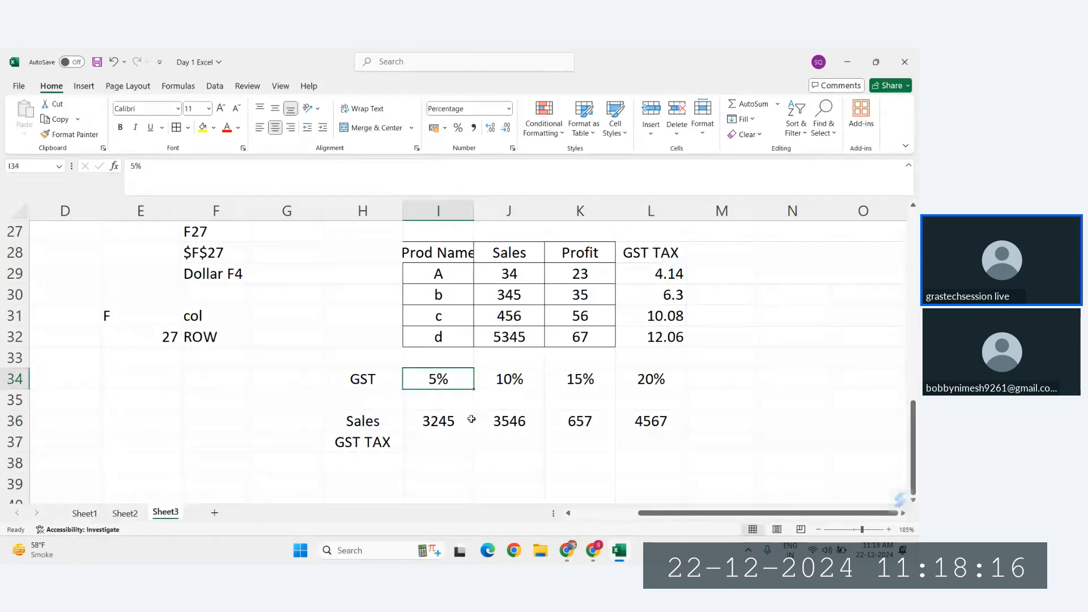
left_click(442, 442)
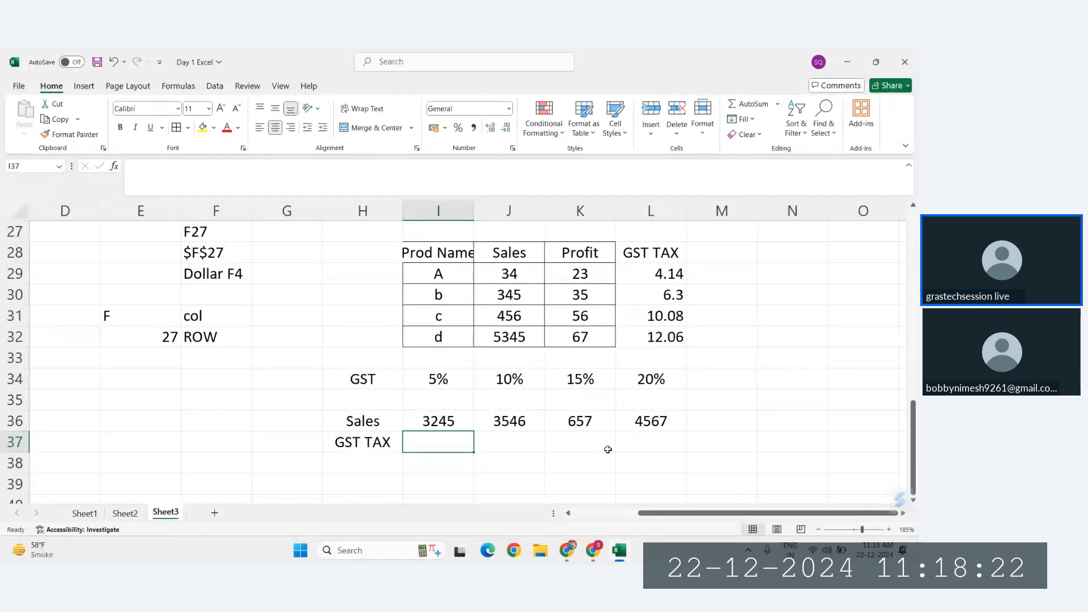
left_click(383, 443)
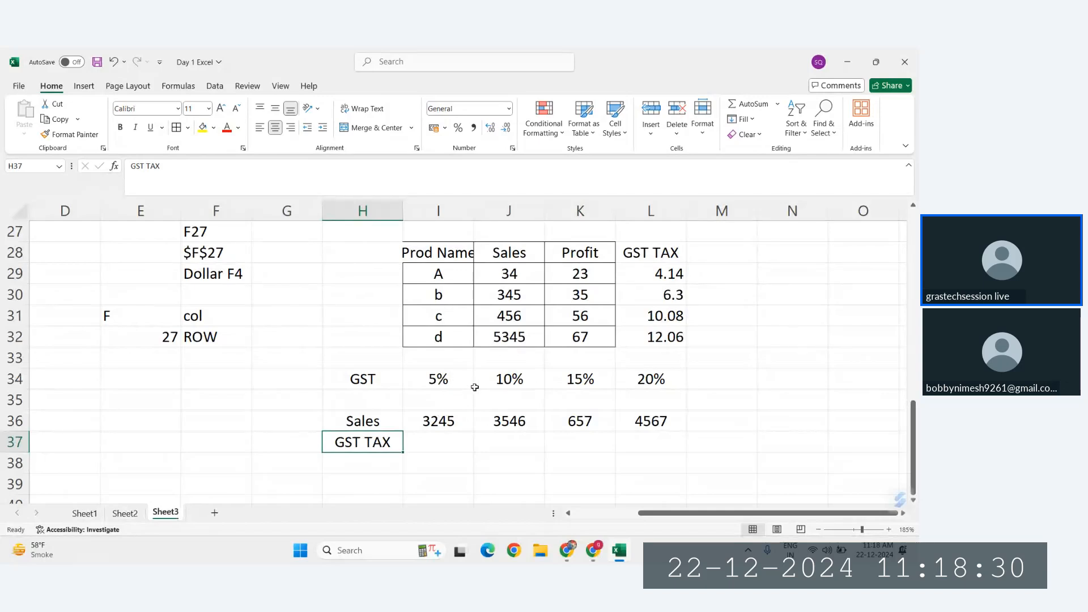
Step: Clear the extra GST rates in J34:L34, keeping only the rate in I34
left_click_drag(501, 379, 645, 376)
key("Delete")
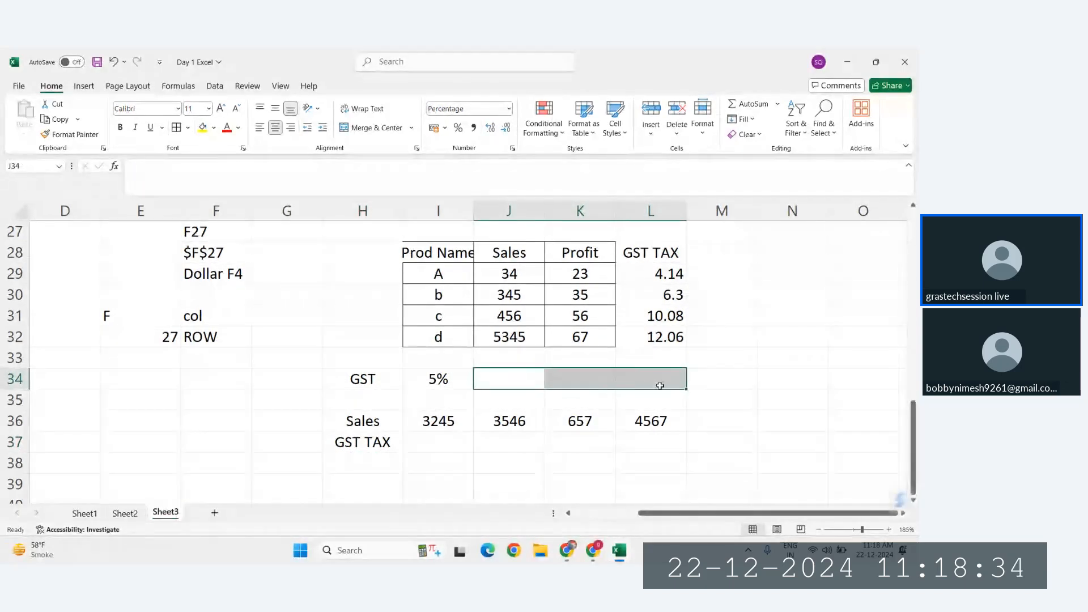
left_click(659, 409)
left_click(449, 380)
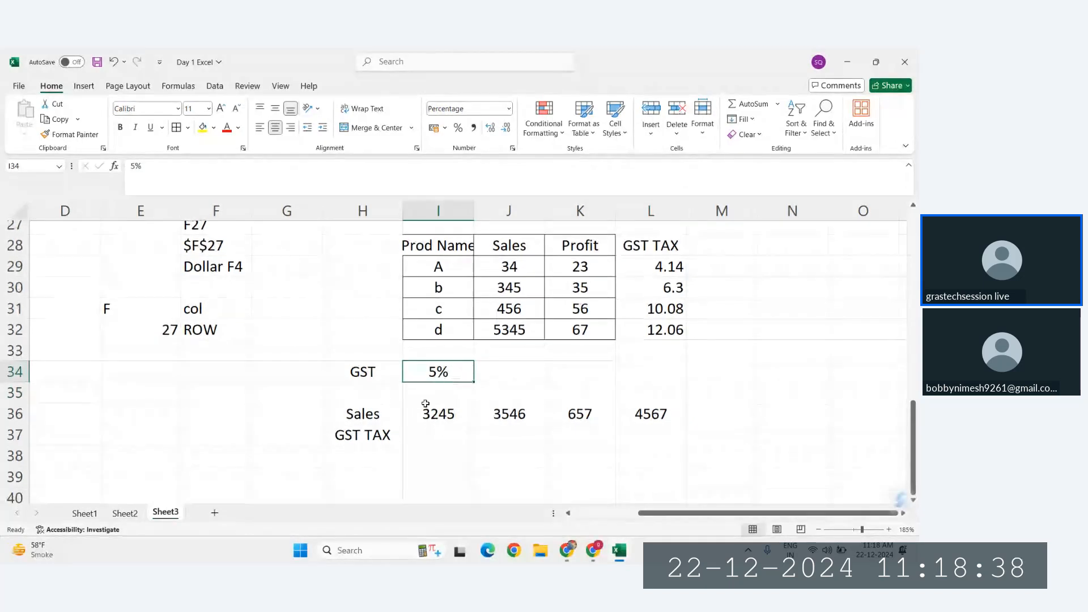
Step: Calculate the first GST tax in I37 with the formula =I36*I34
left_click(427, 442)
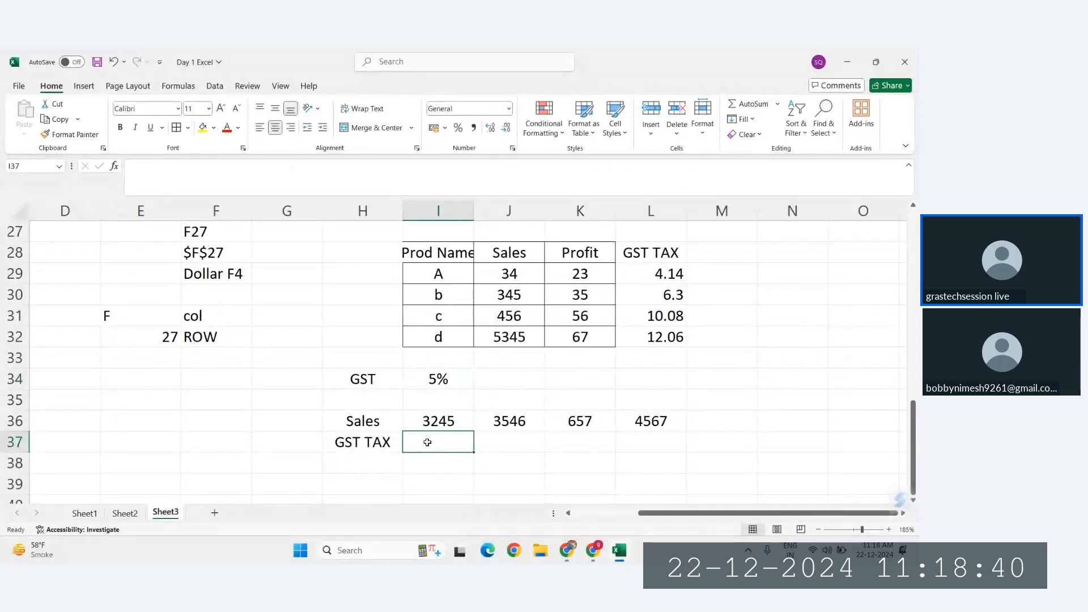
type("=")
left_click(441, 419)
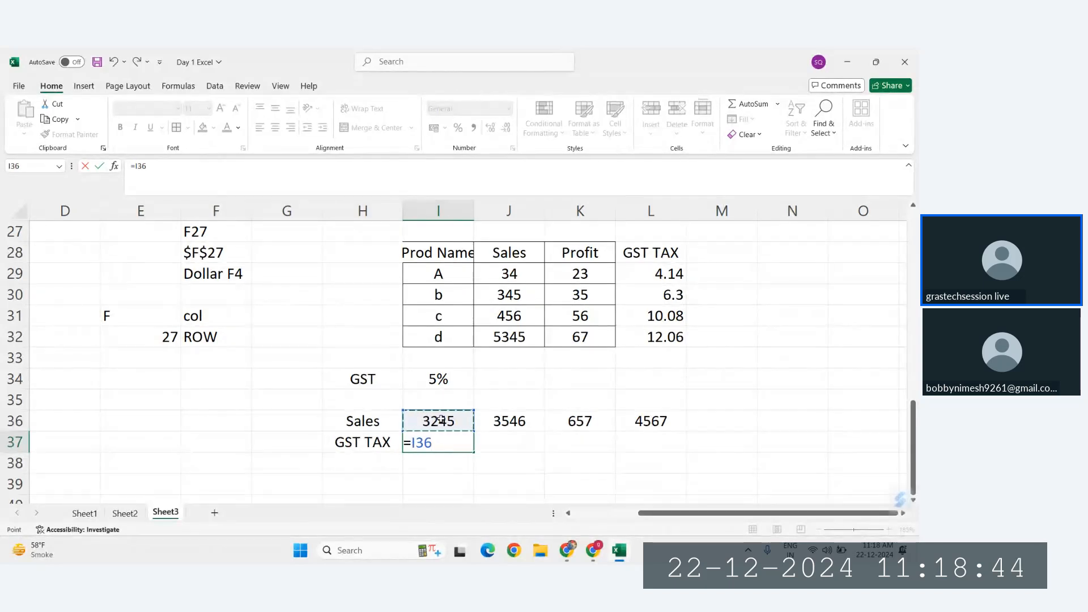
type("*")
left_click(438, 378)
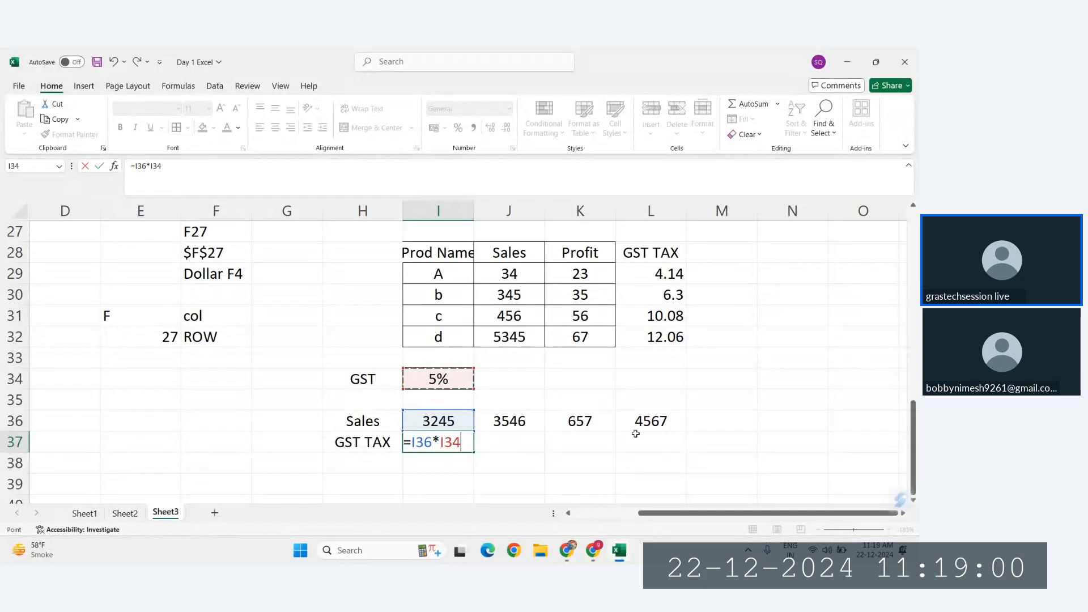
key("Return")
Step: Copy the I37 tax formula across to L37 and inspect the references in the copied formulas
left_click(437, 445)
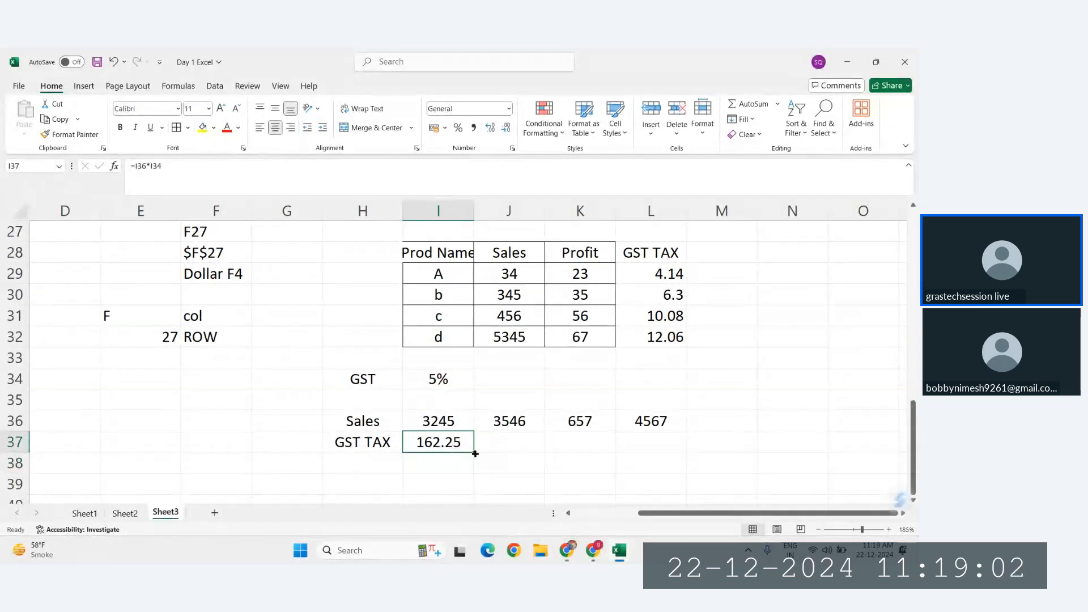
left_click_drag(473, 452, 671, 457)
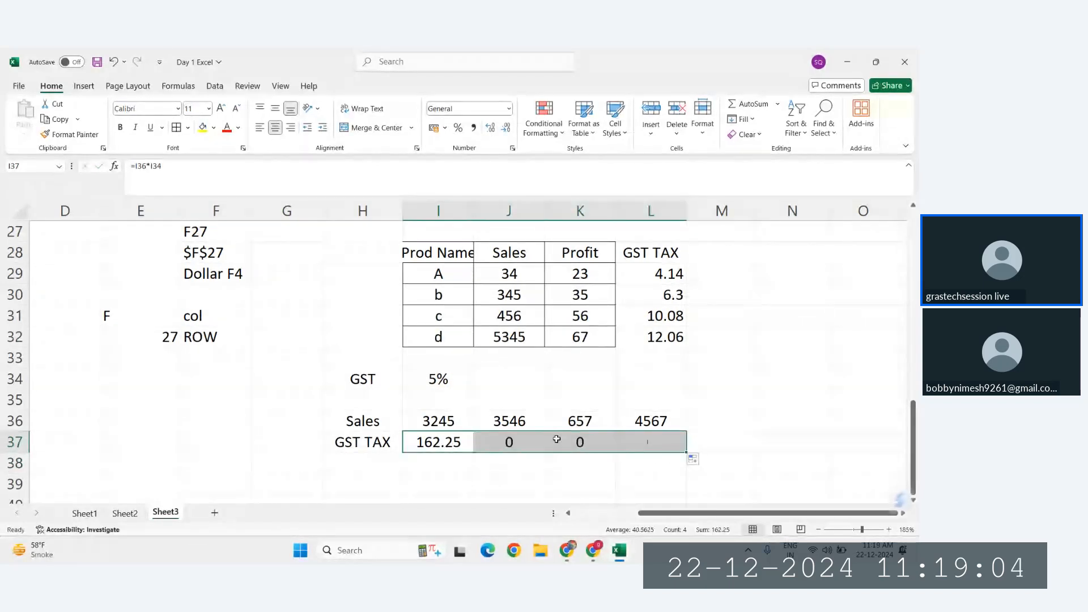
double_click(521, 442)
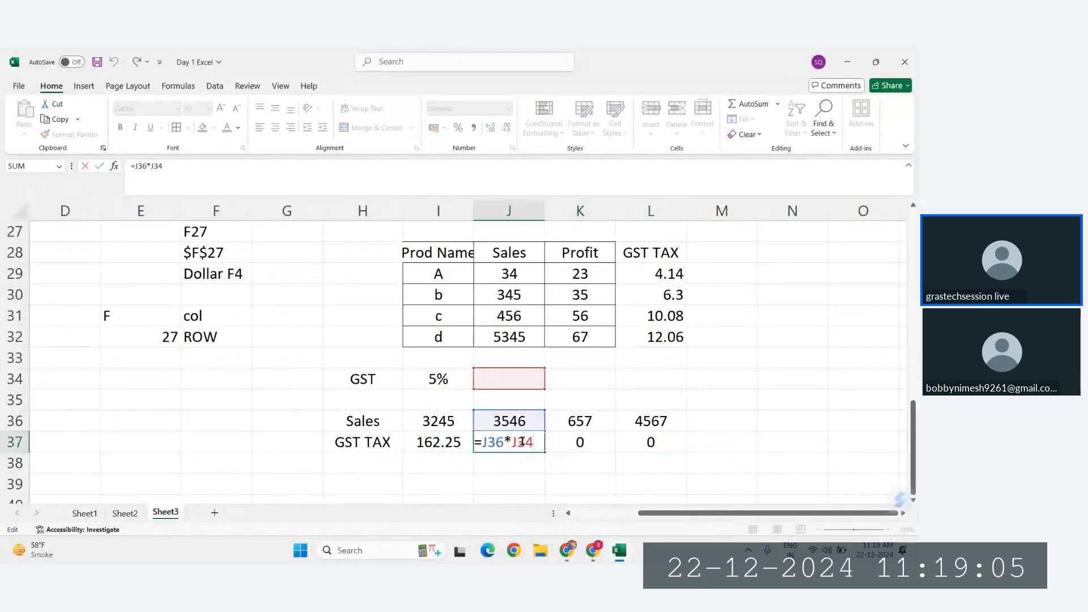
double_click(571, 442)
key("Escape")
double_click(659, 442)
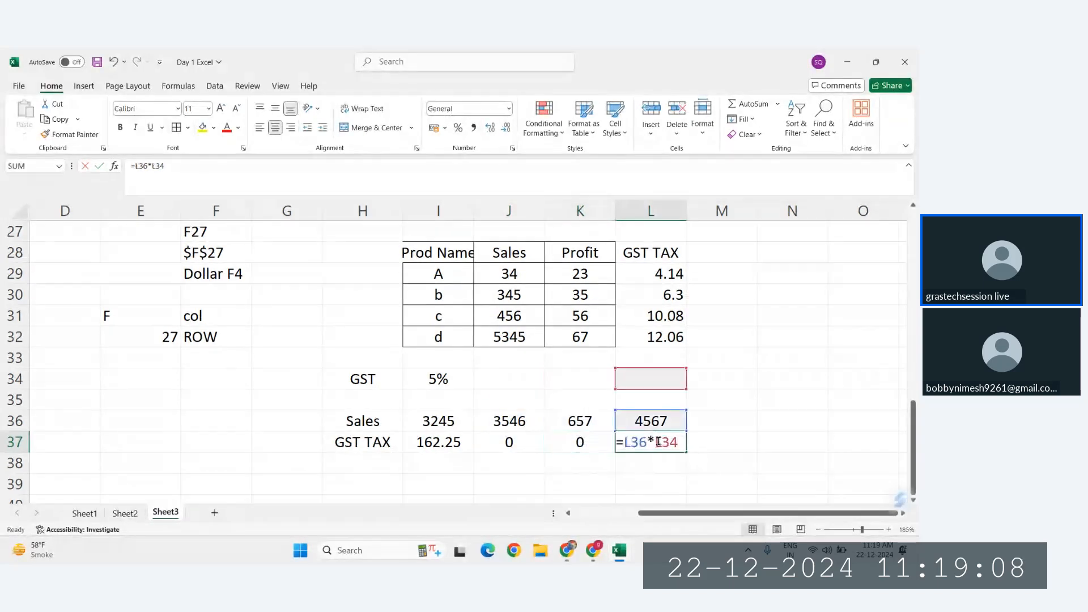
key("Escape")
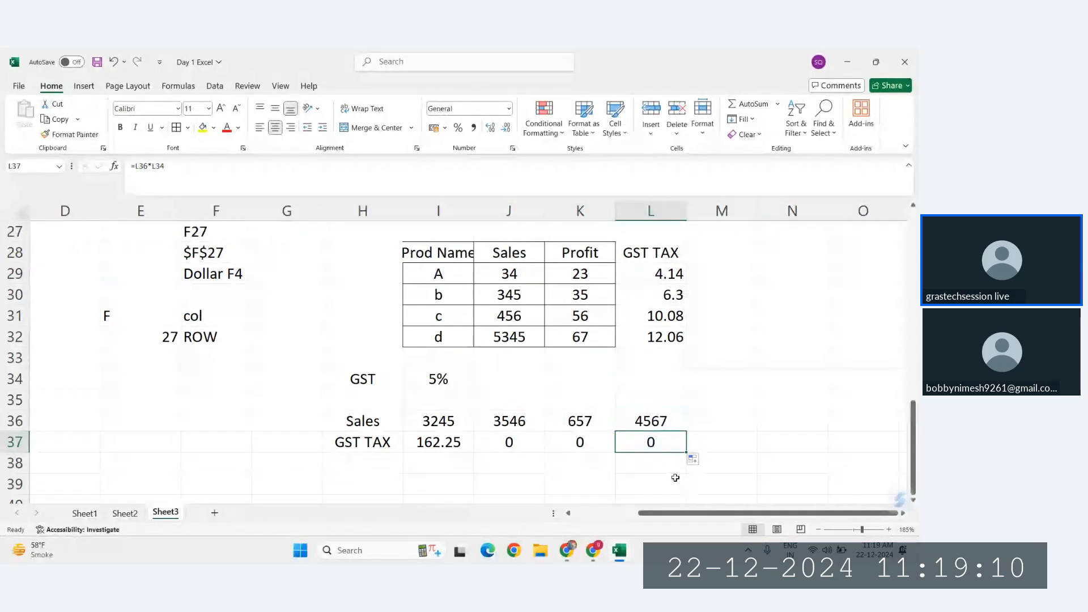
Step: Clear the copied tax formulas from J37:L37, keeping the one in I37
left_click_drag(516, 445, 646, 445)
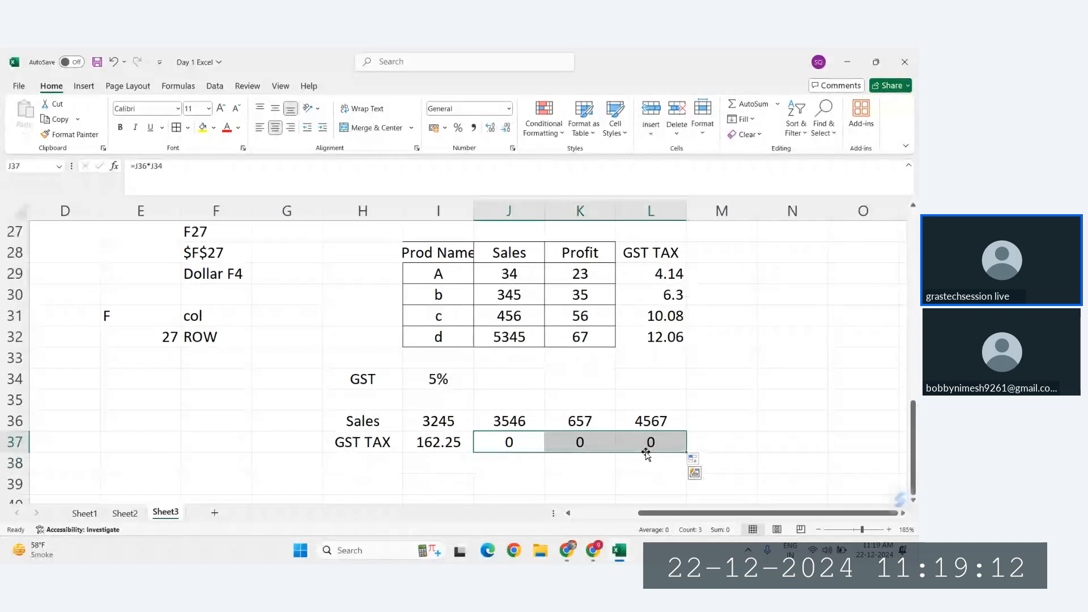
key("Delete")
left_click(494, 440)
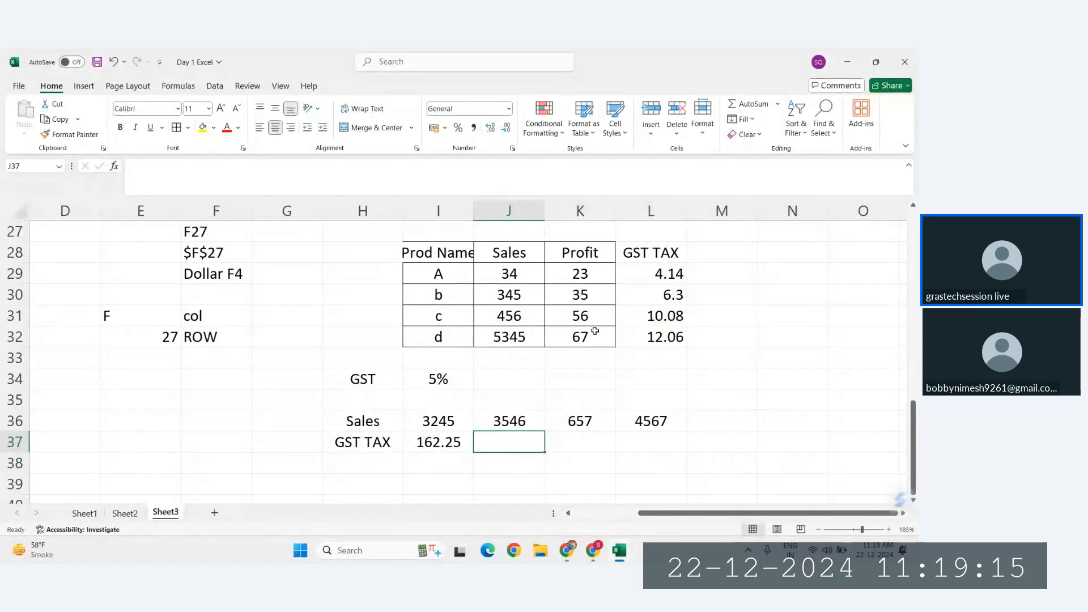
left_click(442, 379)
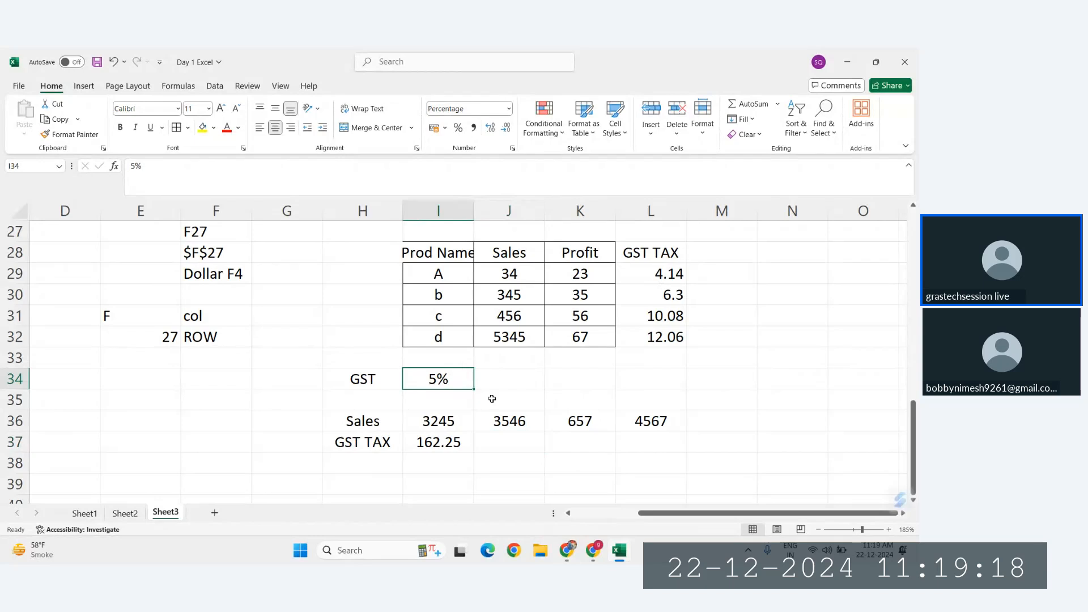
Step: Copy the I37 tax formula to J37 only and inspect which cells the copy references
left_click(449, 442)
left_click_drag(472, 449, 538, 446)
double_click(520, 442)
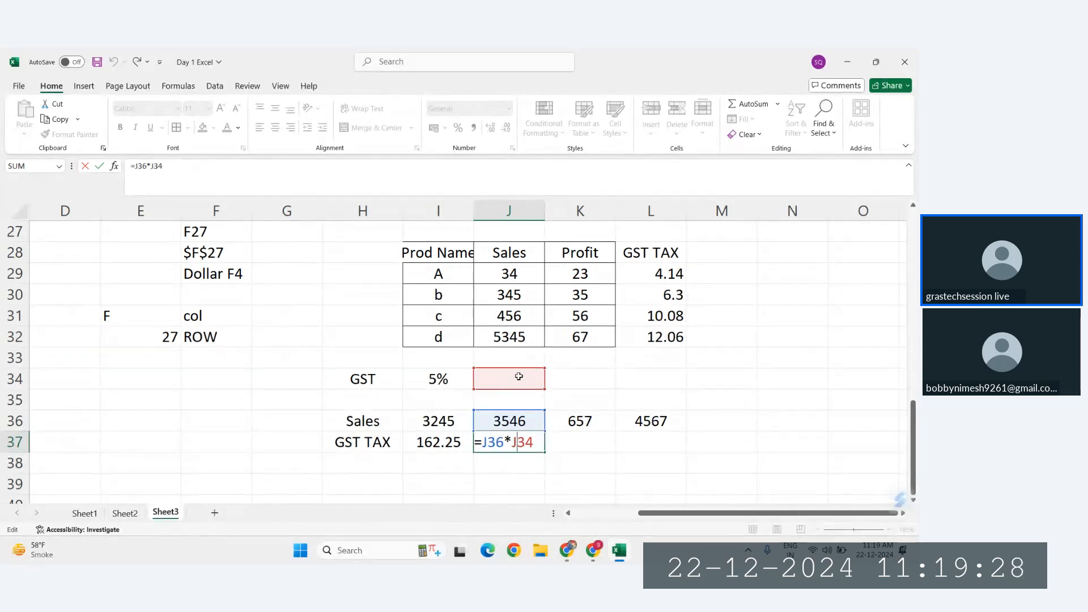
key("ctrl+Return")
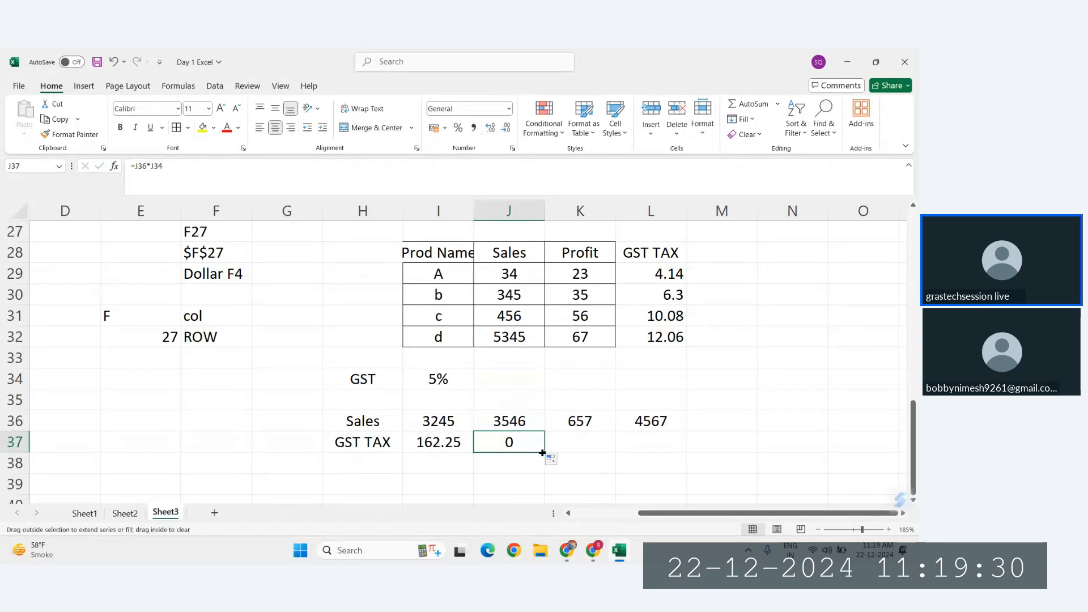
Step: Copy the J37 tax formula to K37 and inspect which cells the copied formula references
left_click_drag(542, 453, 608, 456)
left_click(589, 444)
double_click(578, 442)
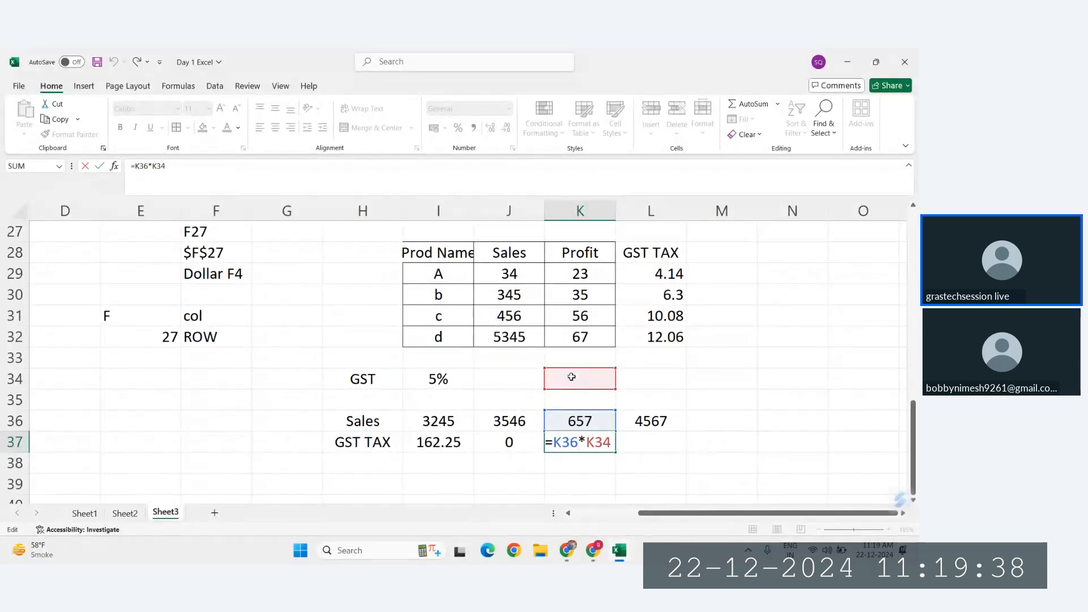
key("ctrl+Return")
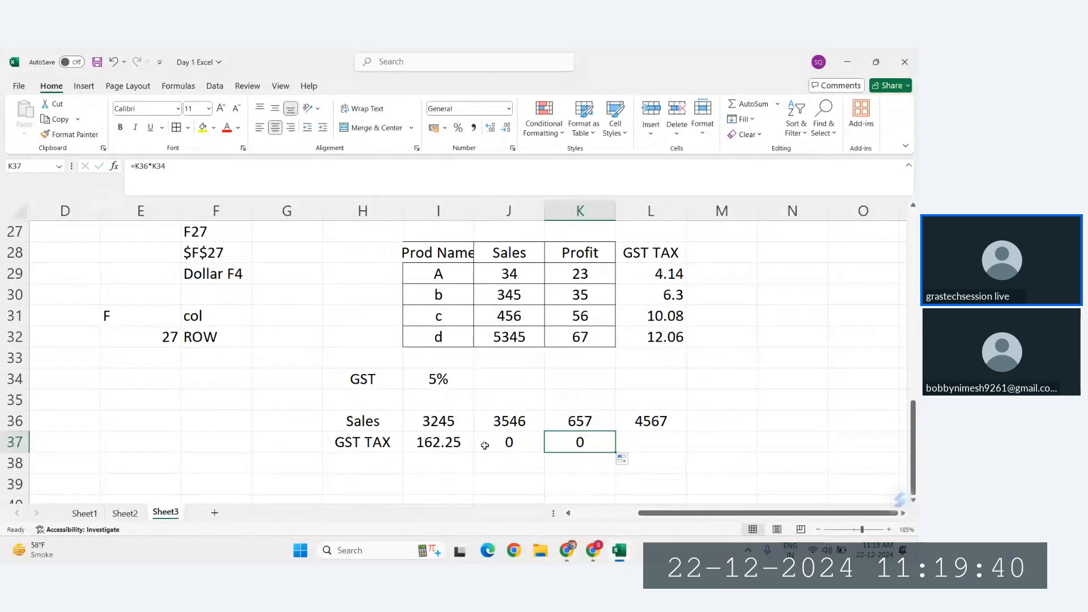
Step: Clear the GST tax formulas from I37:K37
left_click_drag(485, 445, 576, 442)
key("Delete")
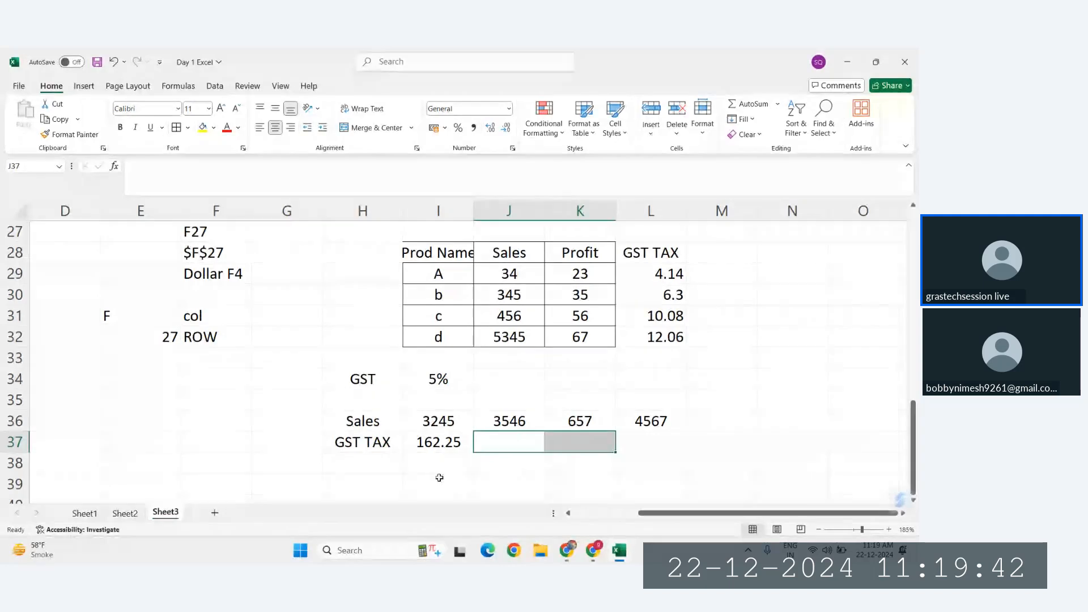
left_click(437, 446)
key("Delete")
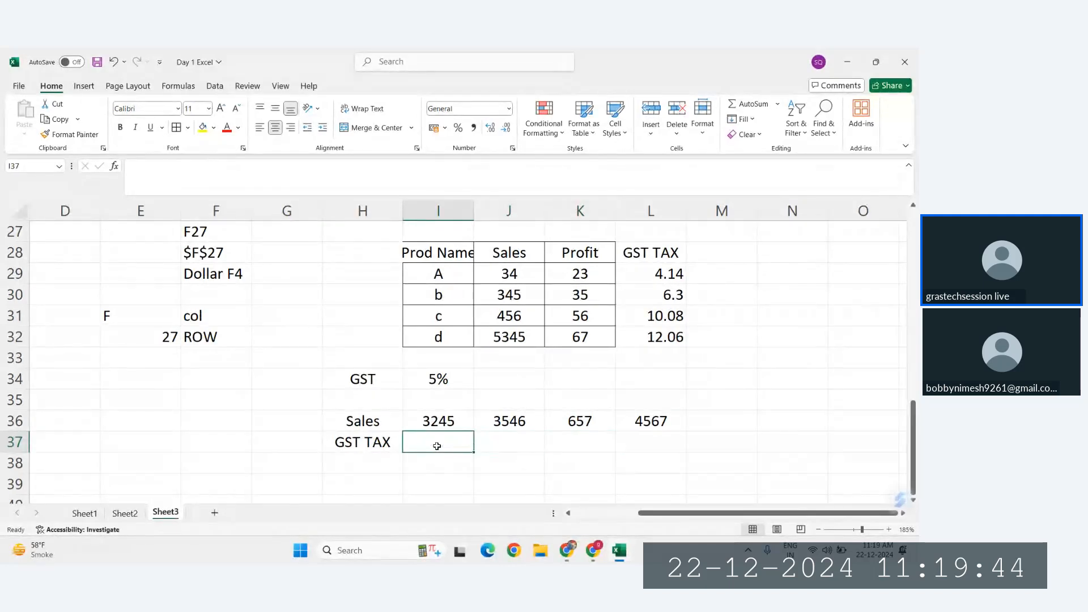
Step: Enter =I36*$I34 in I37, cycling the GST rate reference through $I$34 and I$34 to the column-locked $I34
type("=")
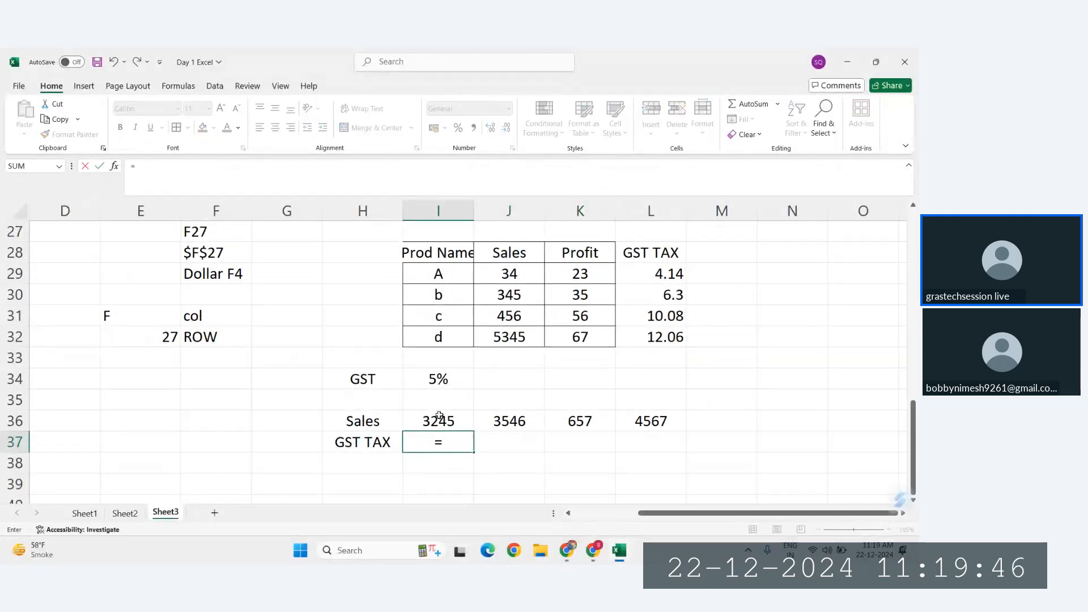
left_click(439, 415)
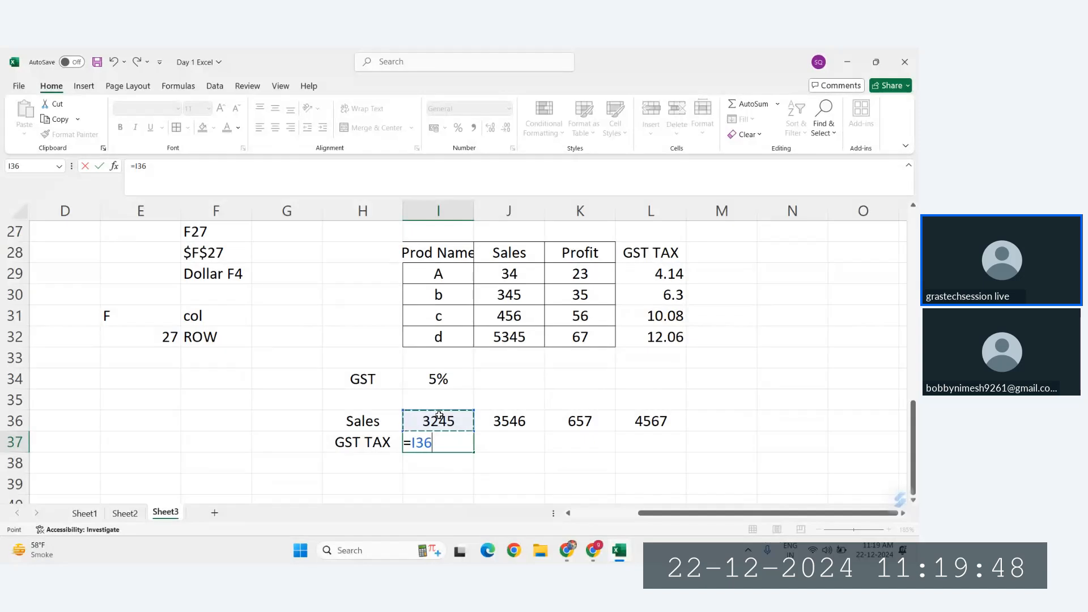
type("*")
left_click(433, 378)
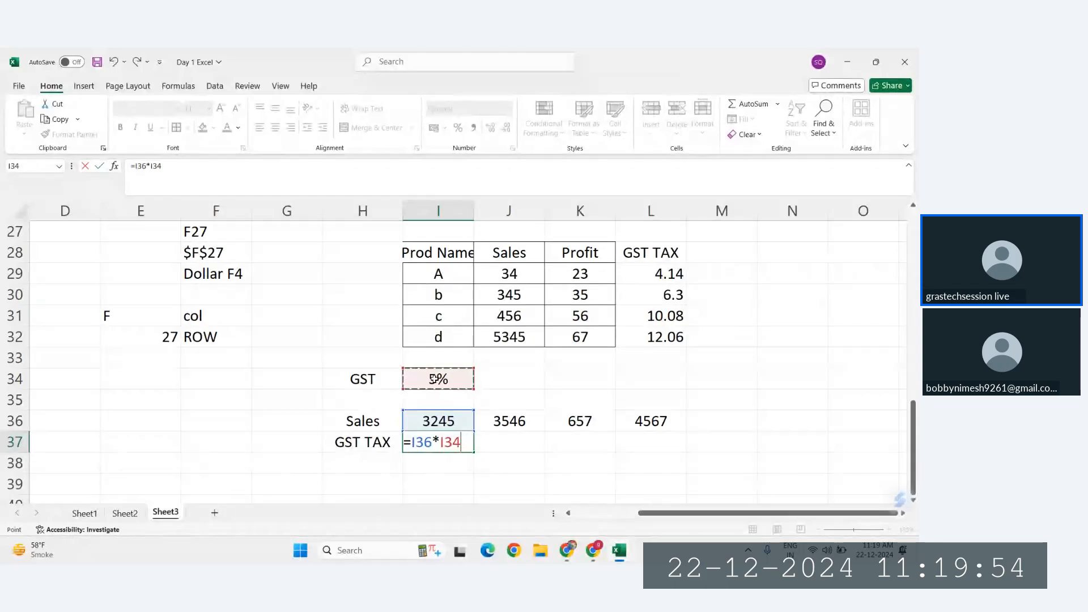
key("F4")
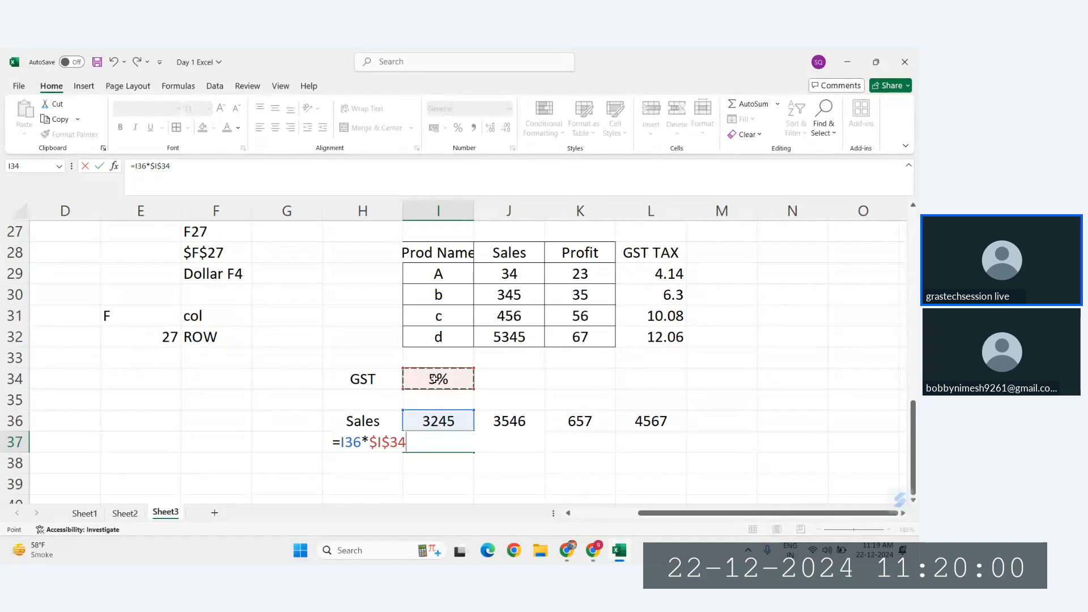
key("F4")
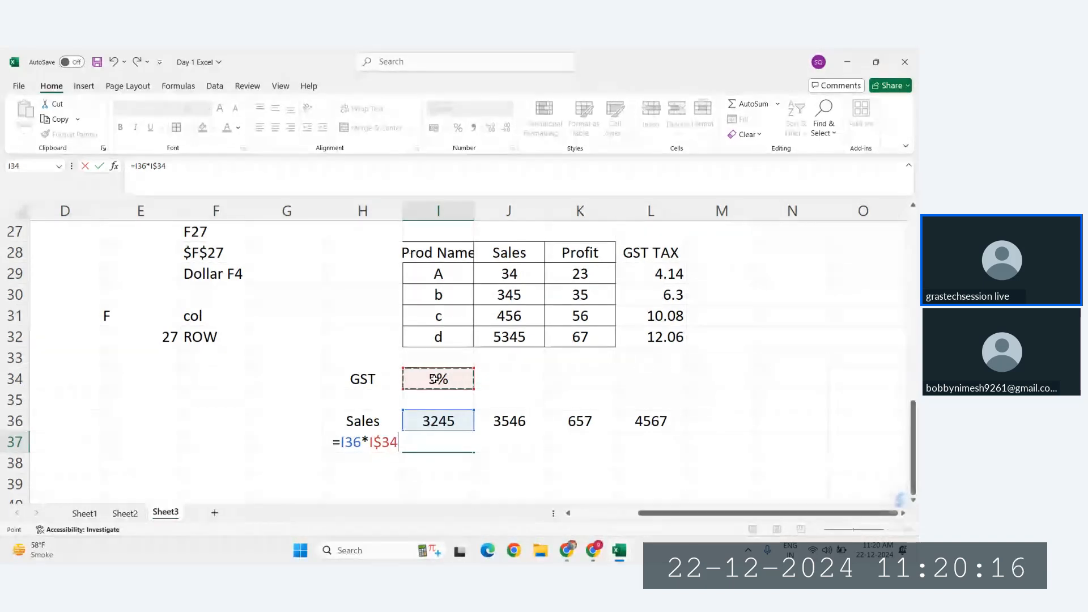
key("F4")
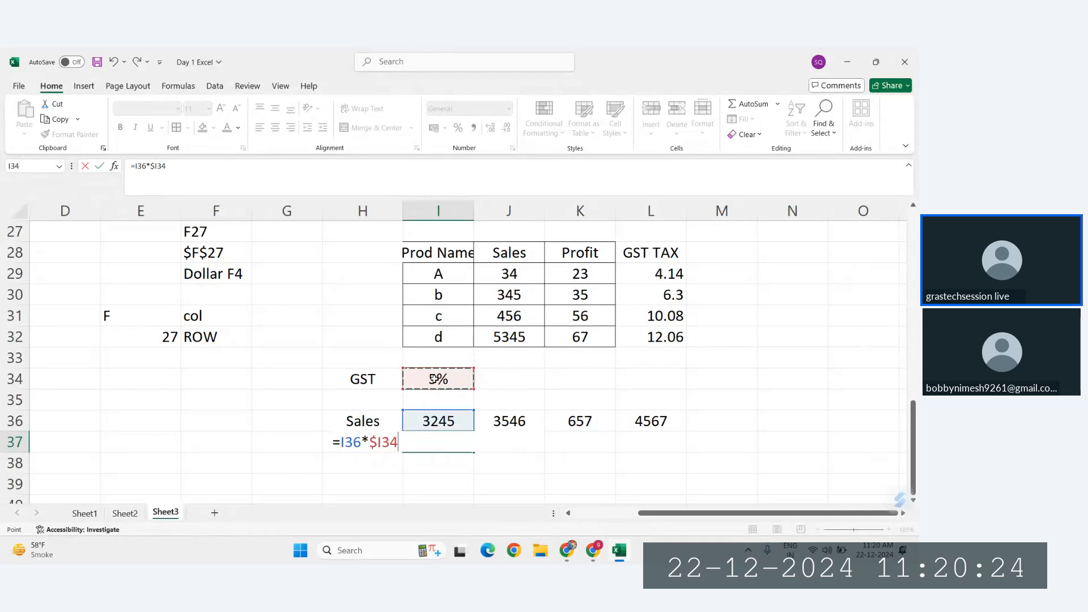
key("Return")
Step: Copy the column-locked I37 tax formula across to L37 and inspect the references in J37, K37 and L37
left_click(451, 443)
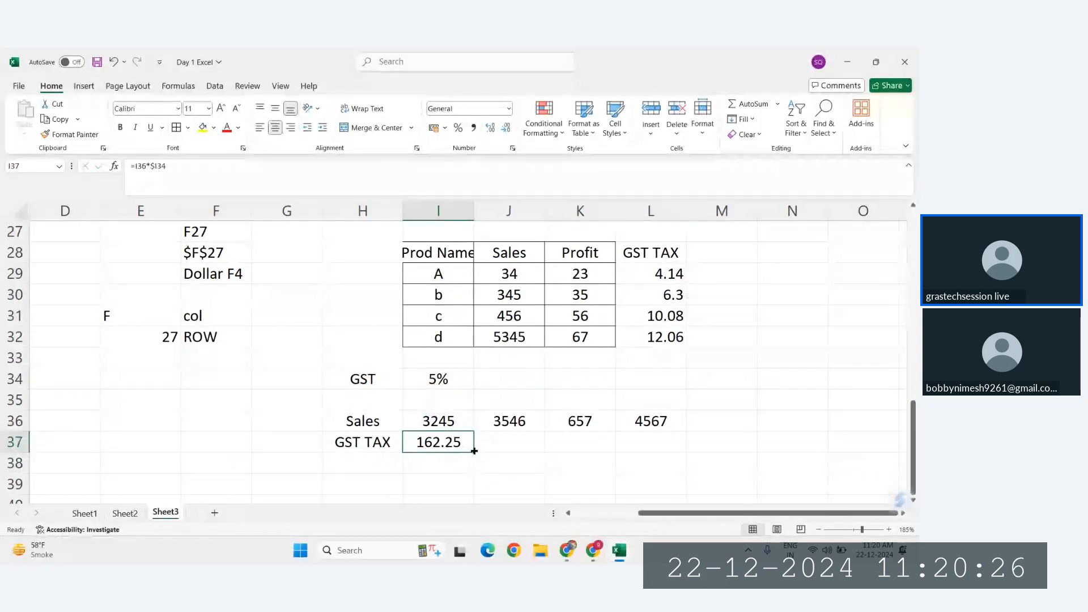
left_click_drag(474, 450, 680, 450)
double_click(509, 442)
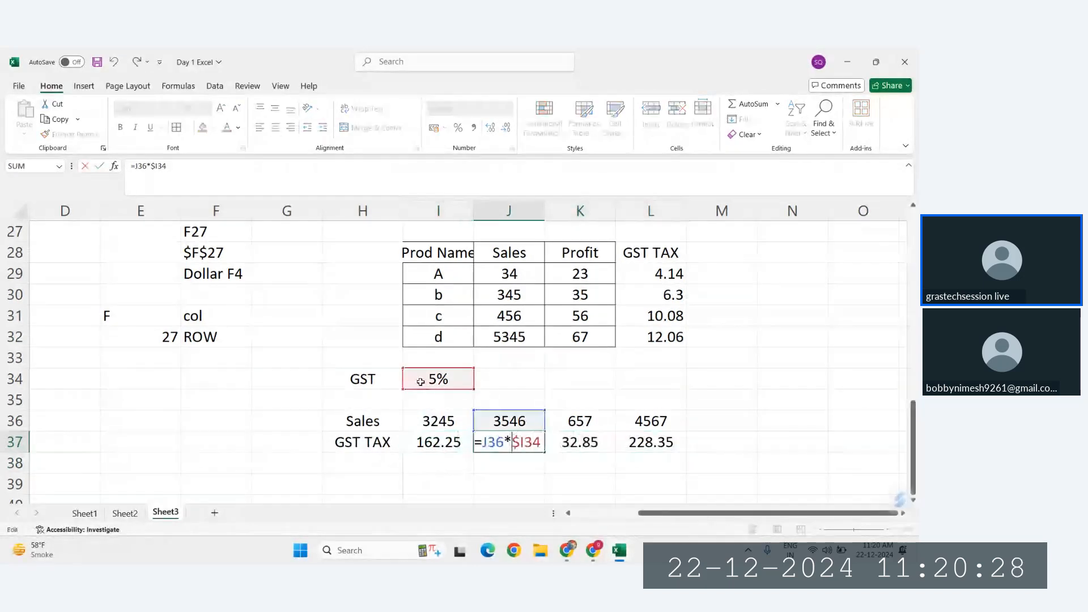
key("Escape")
left_click(598, 444)
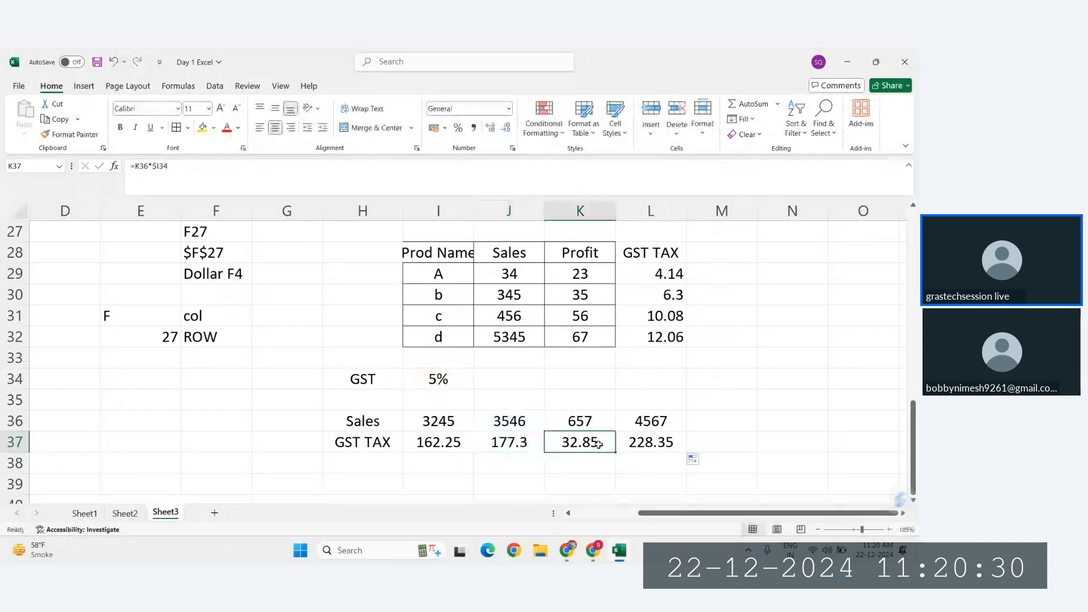
double_click(598, 444)
key("Escape")
left_click(663, 442)
double_click(677, 445)
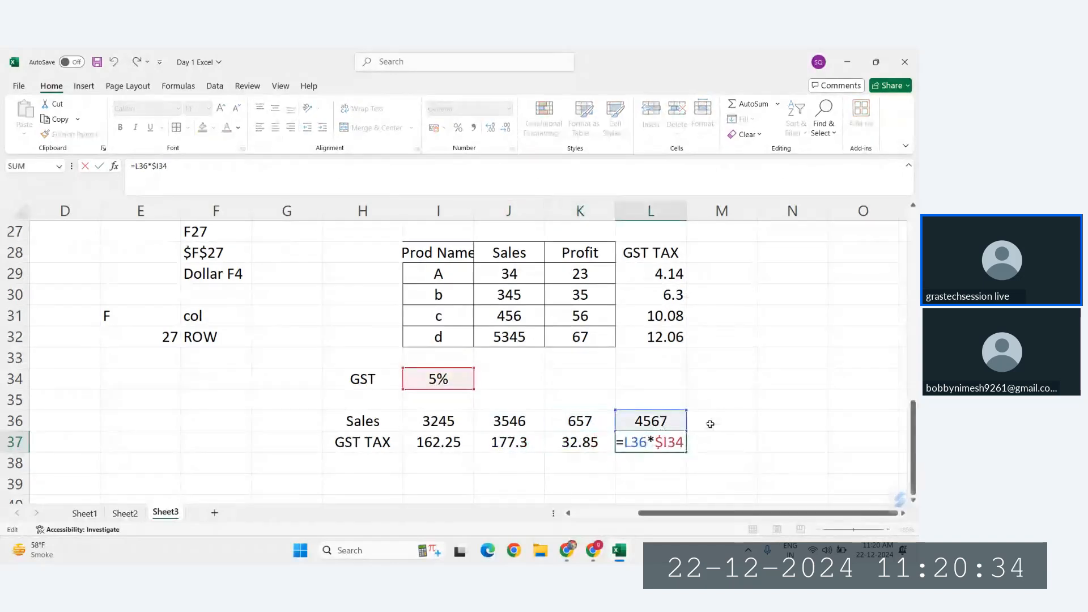
key("Escape")
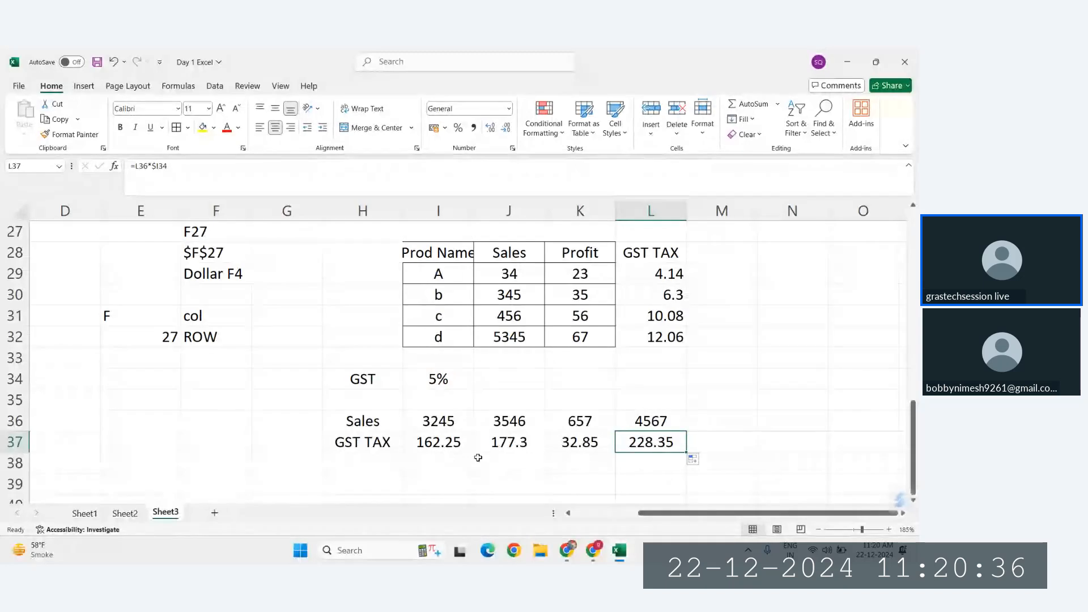
Step: Clear all the GST tax formulas from I37:L37
left_click(457, 450)
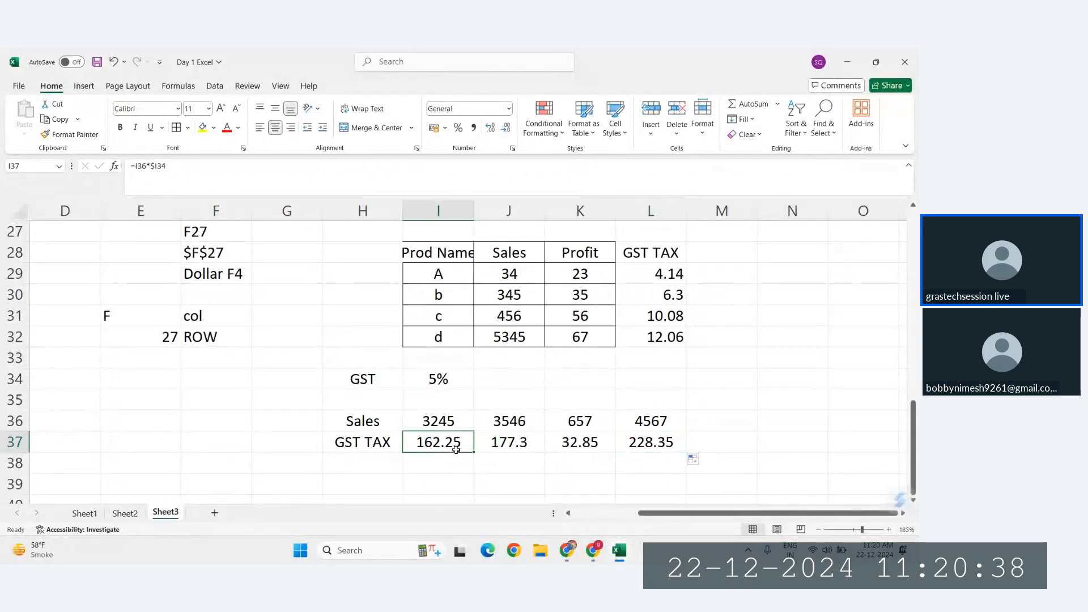
left_click_drag(457, 448, 673, 442)
key("Delete")
Step: Build the formula =I36*I34 in I37, multiplying the first sales value by the GST rate
left_click(434, 443)
type("=")
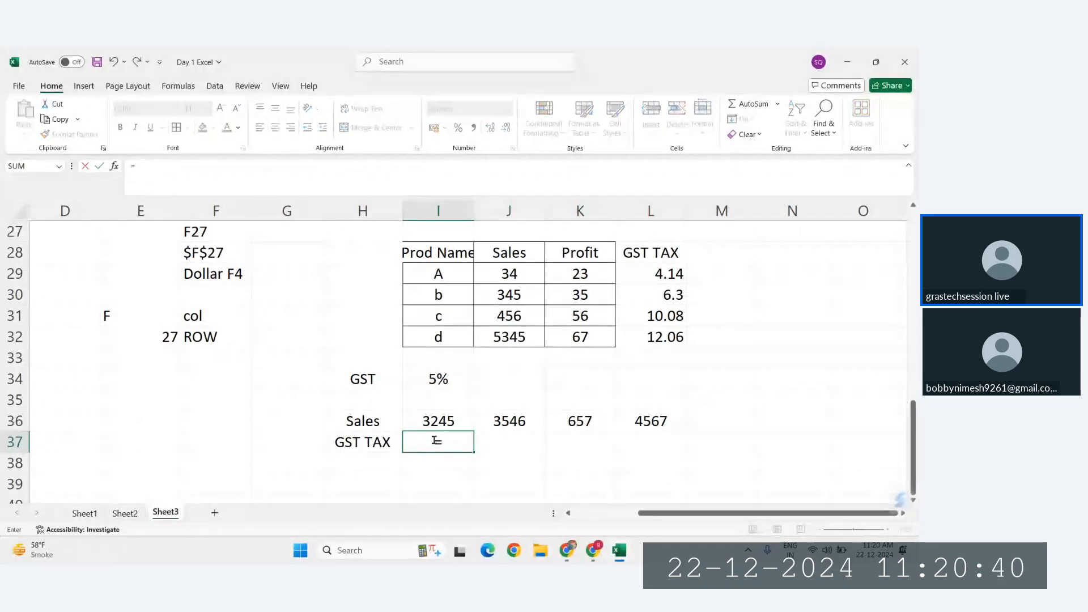
left_click(447, 421)
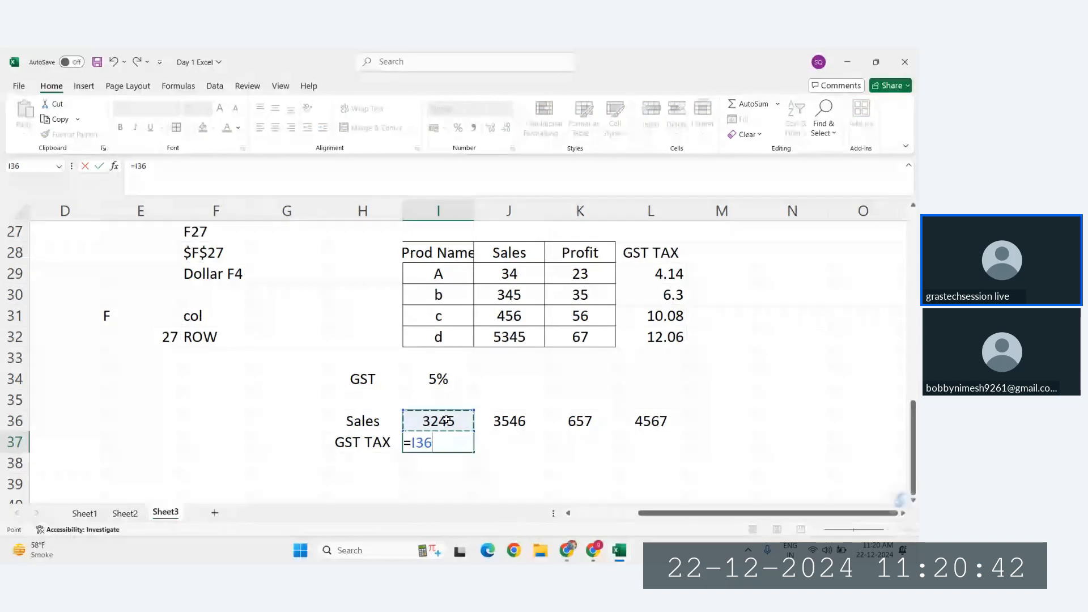
type("*")
left_click(438, 377)
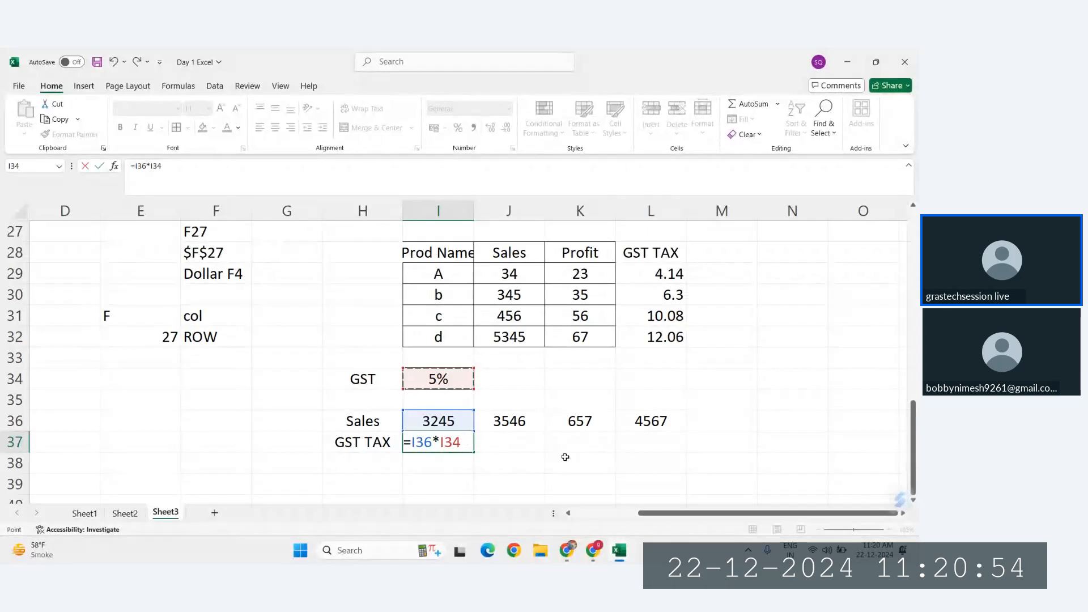
Step: Lock only the column of the GST rate reference and enter =I36*$I34 in I37
key("F4")
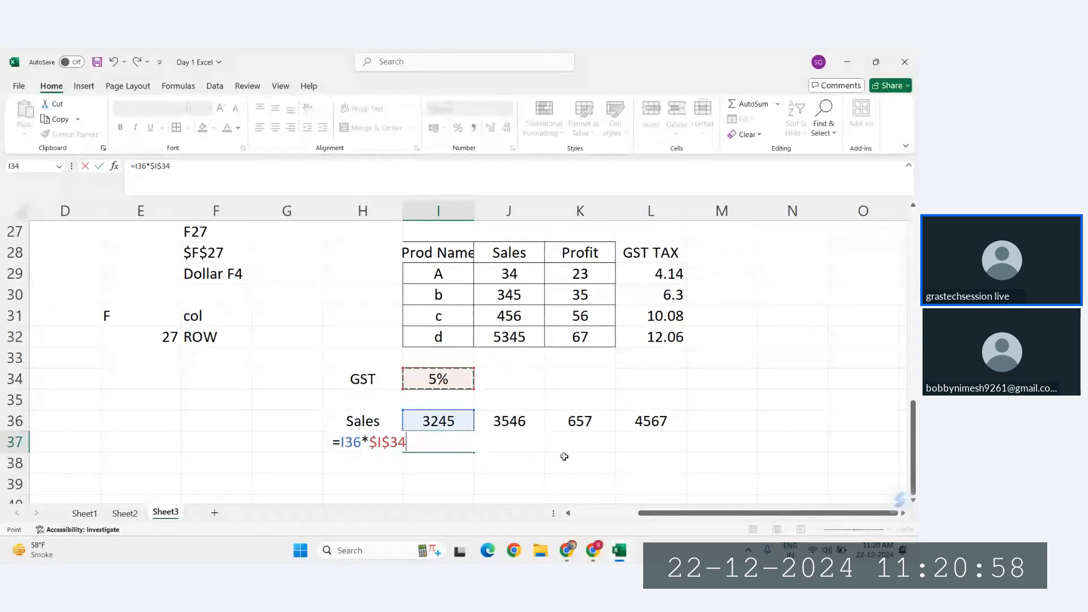
key("F4")
key("Return")
Step: Fill the I37 tax formula across to L37 and check the references in J37, K37 and L37
left_click(451, 447)
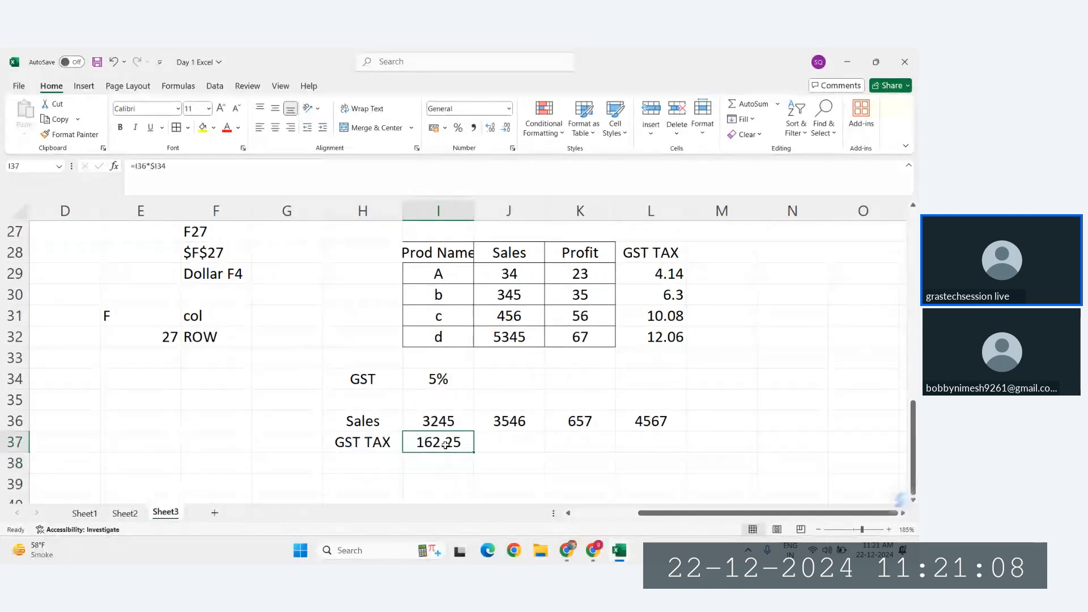
left_click_drag(473, 451, 667, 447)
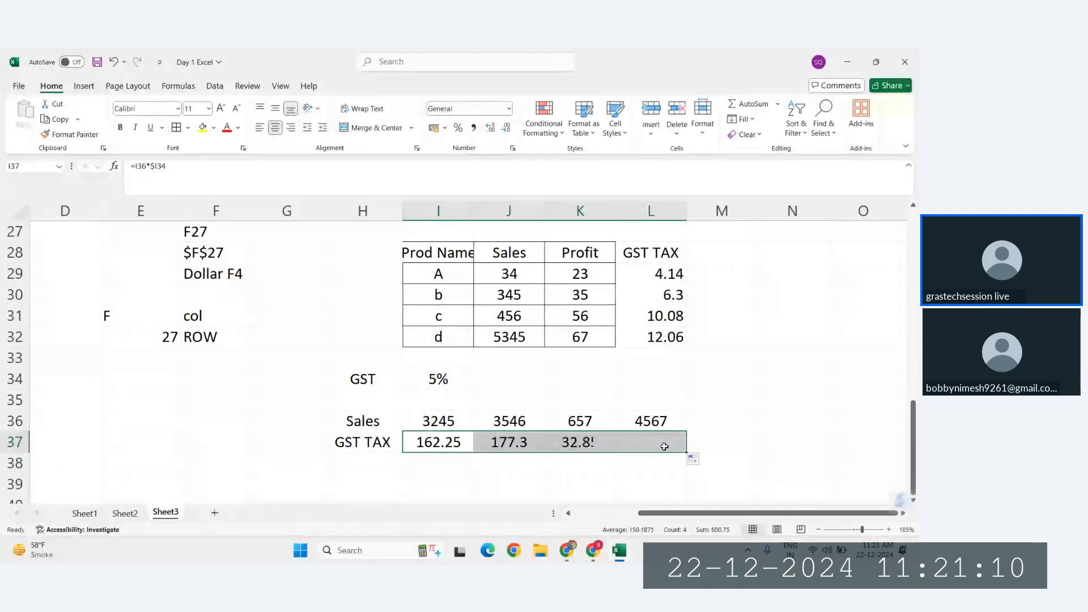
left_click(502, 441)
double_click(503, 441)
key("Escape")
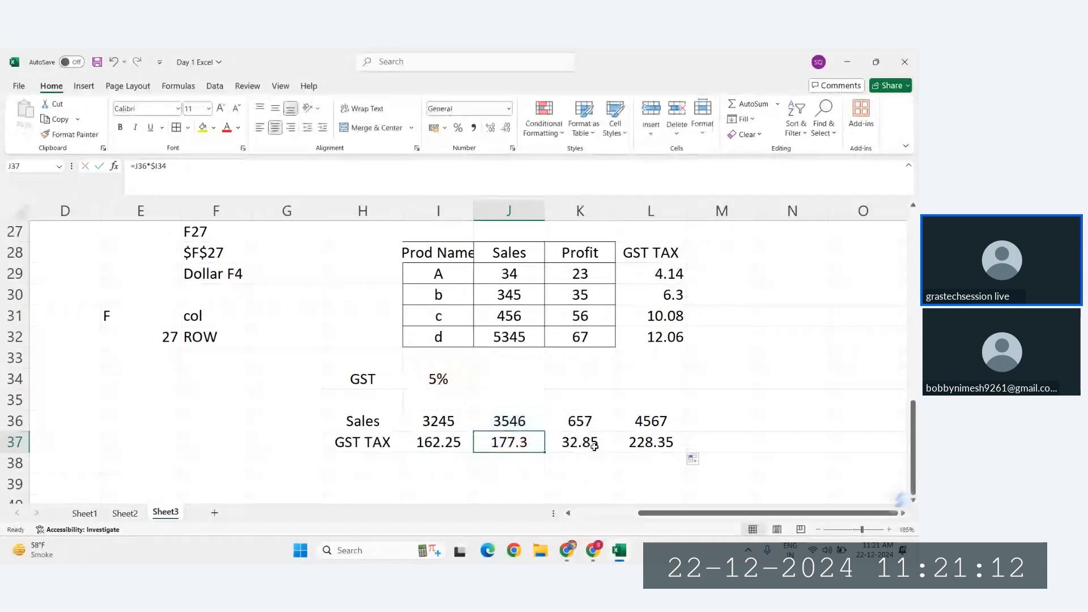
left_click(593, 446)
double_click(594, 446)
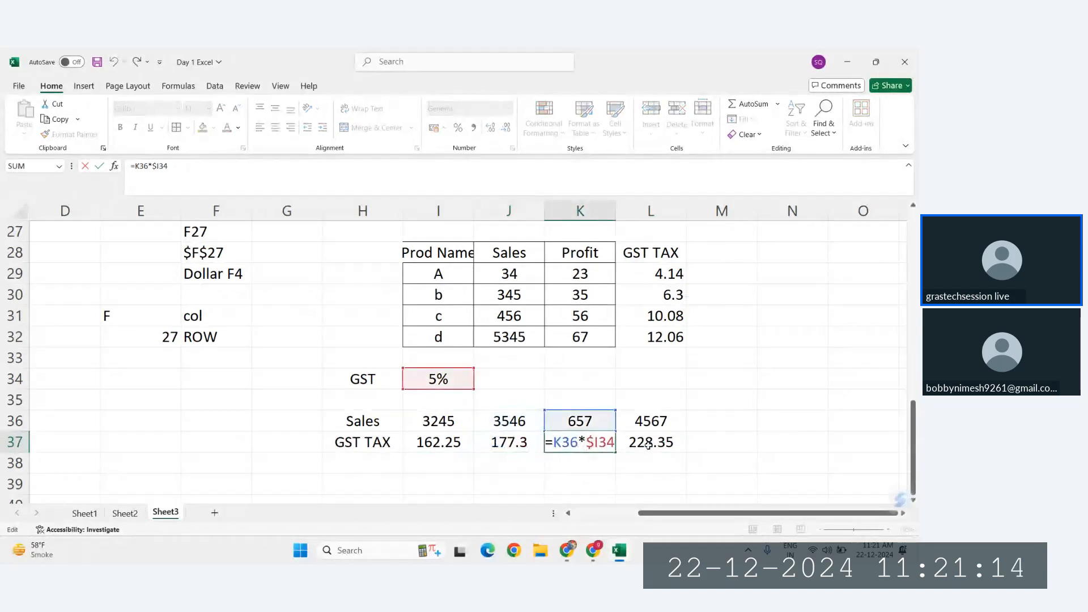
key("Escape")
double_click(649, 445)
key("Escape")
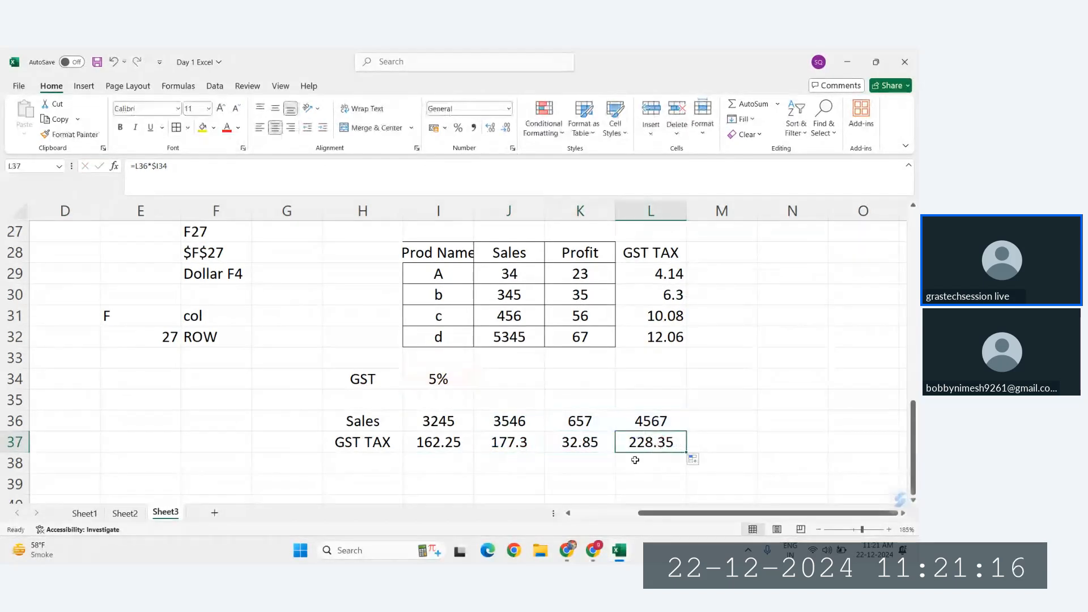
Step: Enter the label Sales in E40, in the empty area below the horizontal GST example
scroll(637, 452, "down", 2)
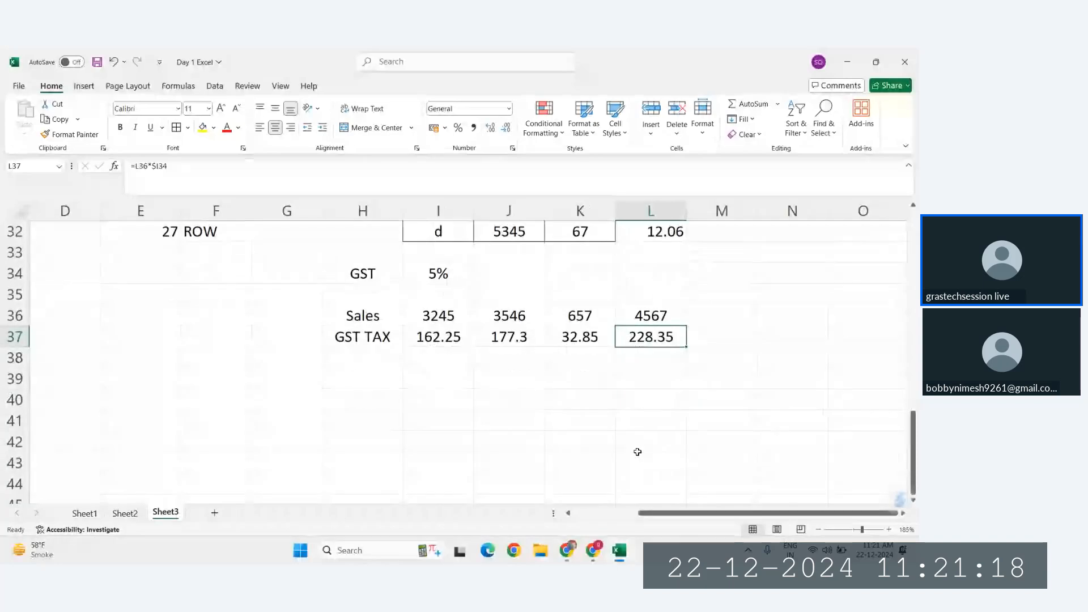
scroll(352, 318, "down", 1)
scroll(351, 321, "left", 1)
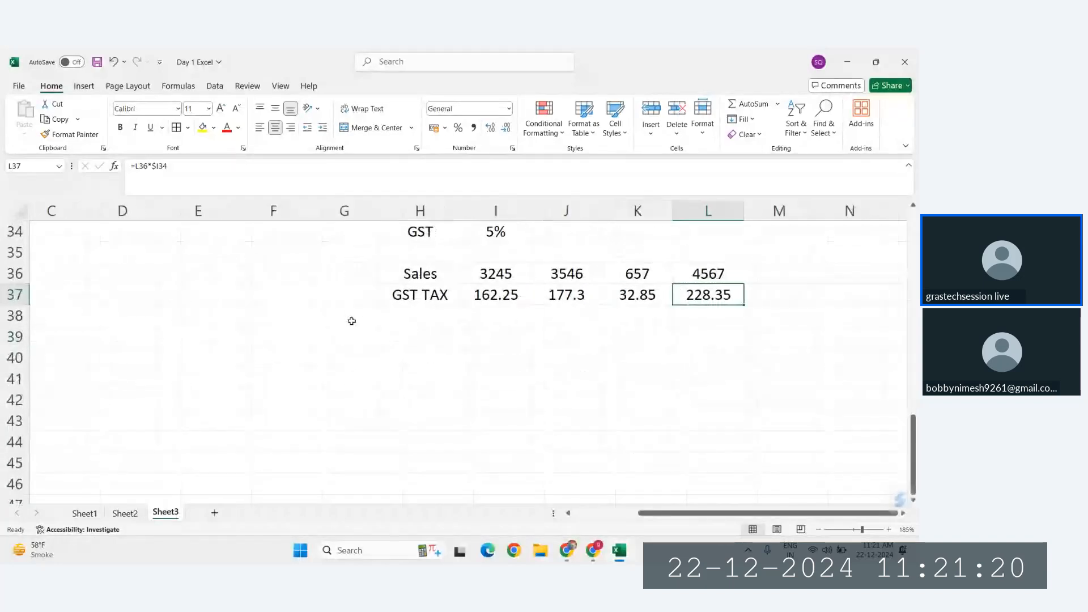
scroll(352, 321, "left", 1)
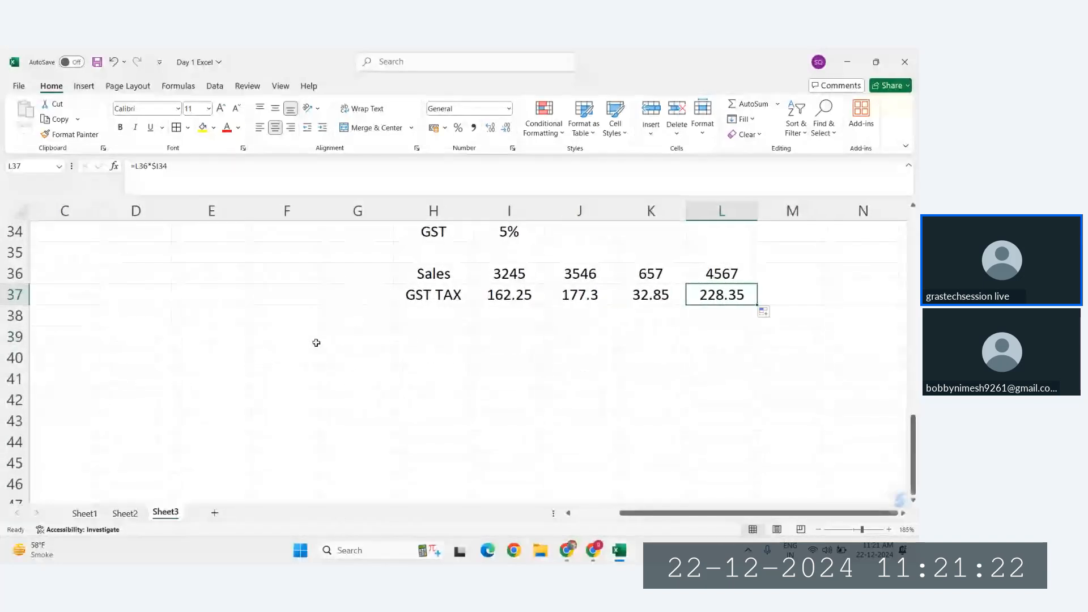
scroll(229, 374, "up", 1)
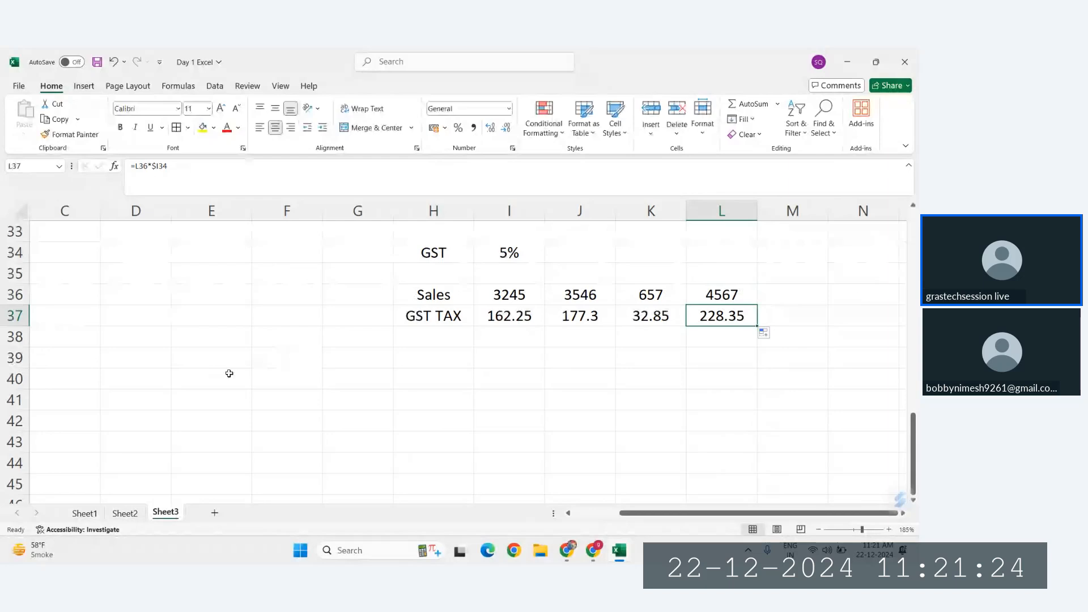
left_click(211, 375)
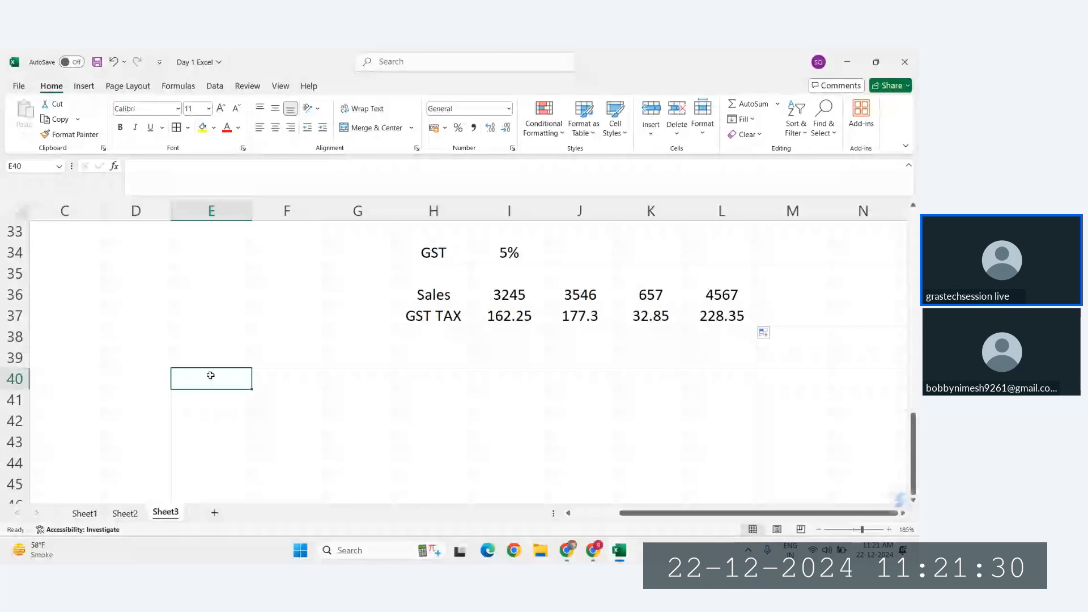
scroll(210, 375, "up", 2)
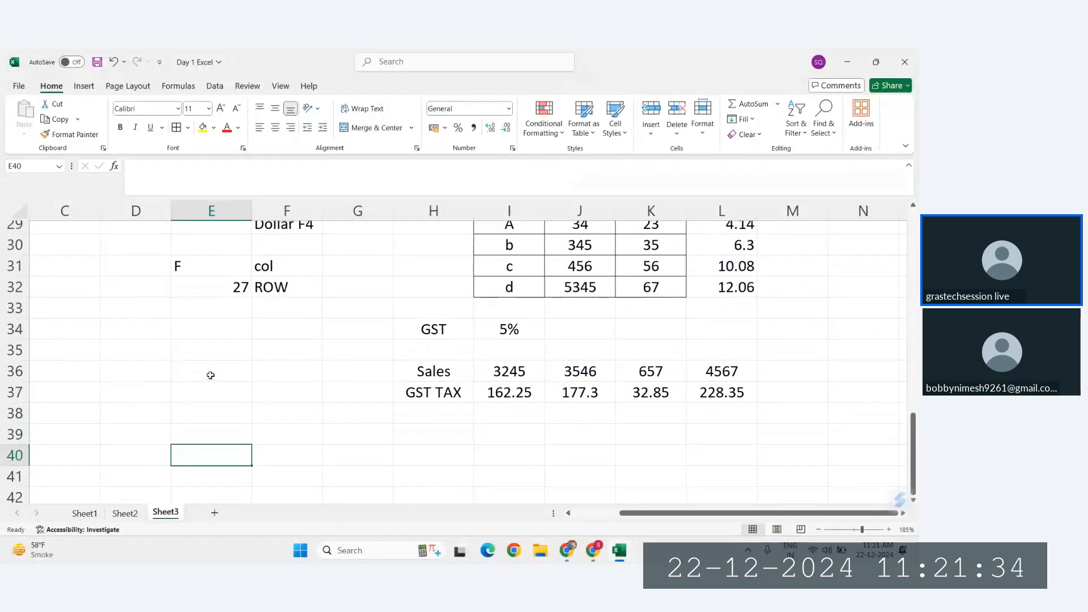
scroll(211, 375, "down", 2)
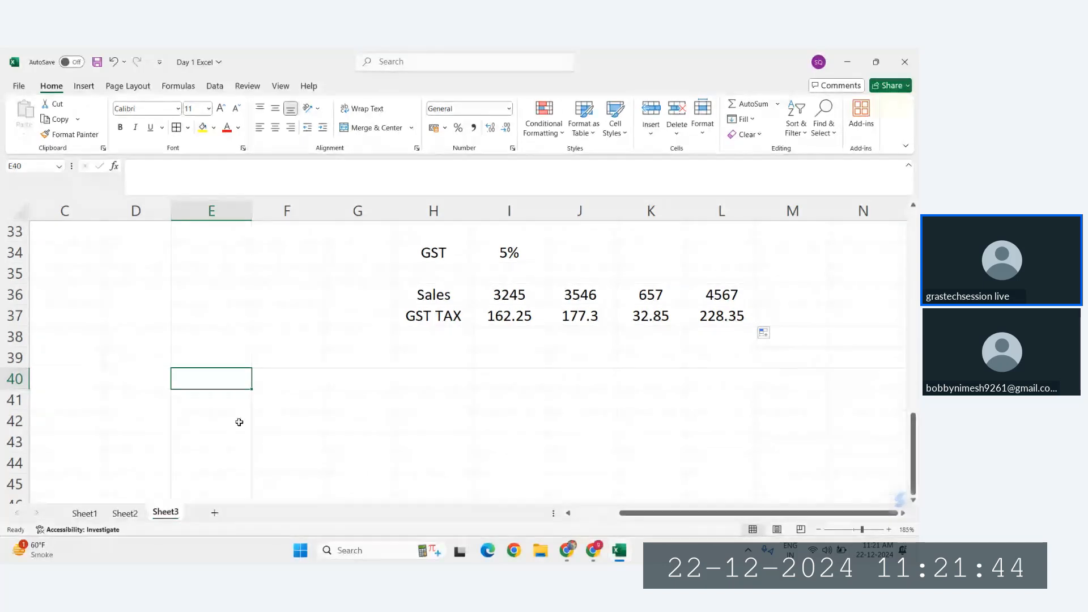
type("Sales")
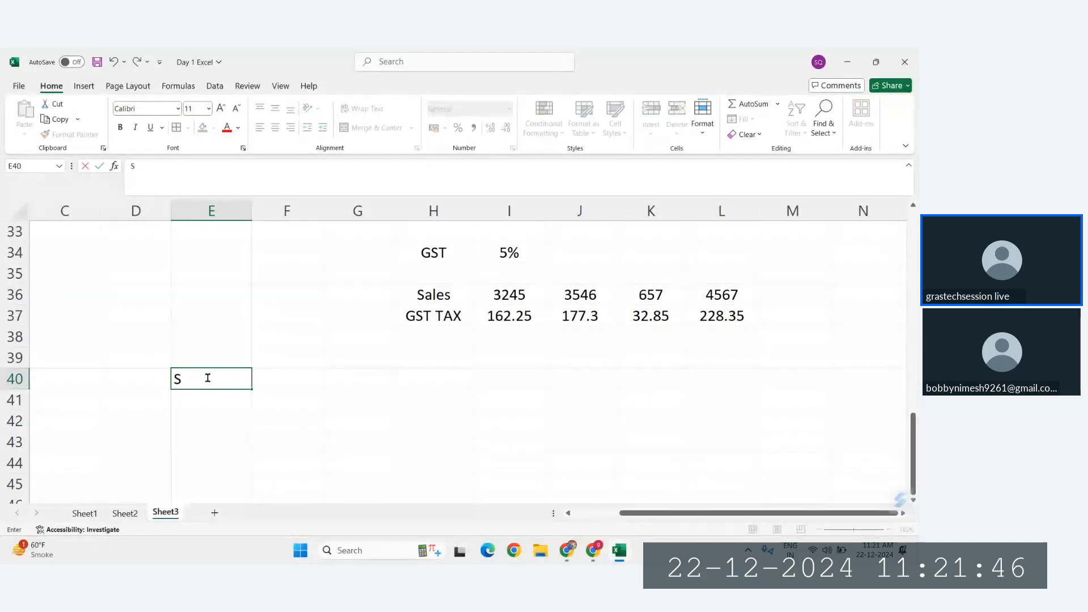
key("Tab")
key("Up")
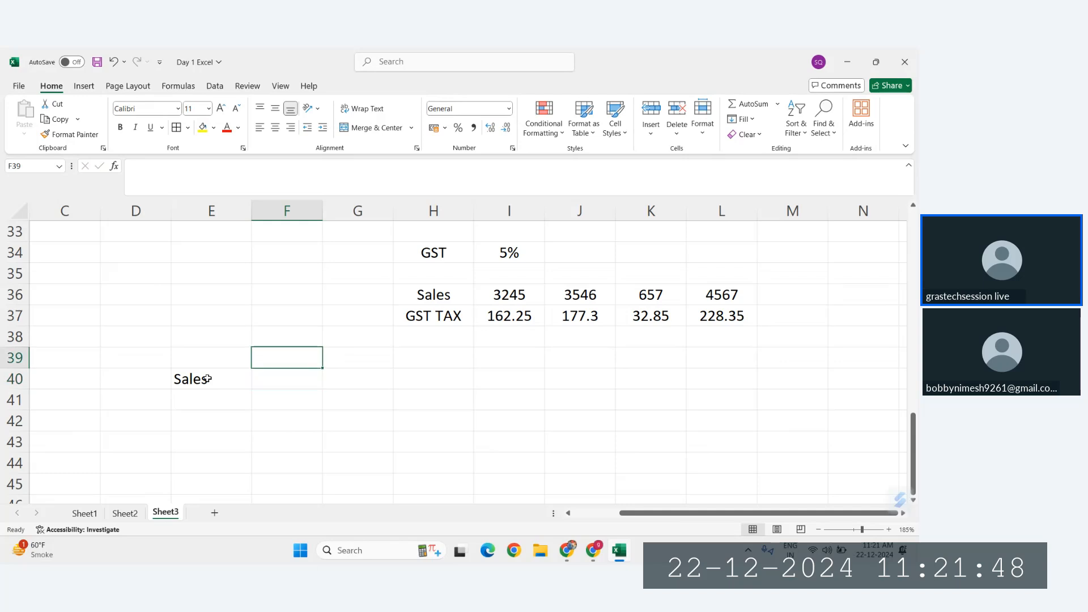
left_click(207, 379)
key("Down")
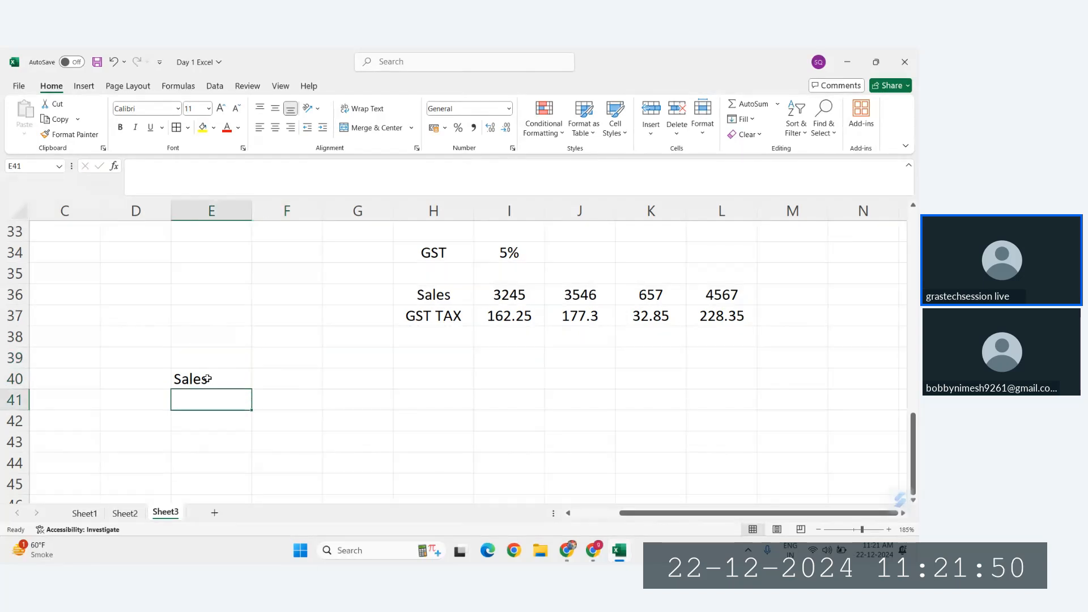
Step: Add the label GST in E39 above Sales and the label TAX1 in E41 below it
left_click(207, 378)
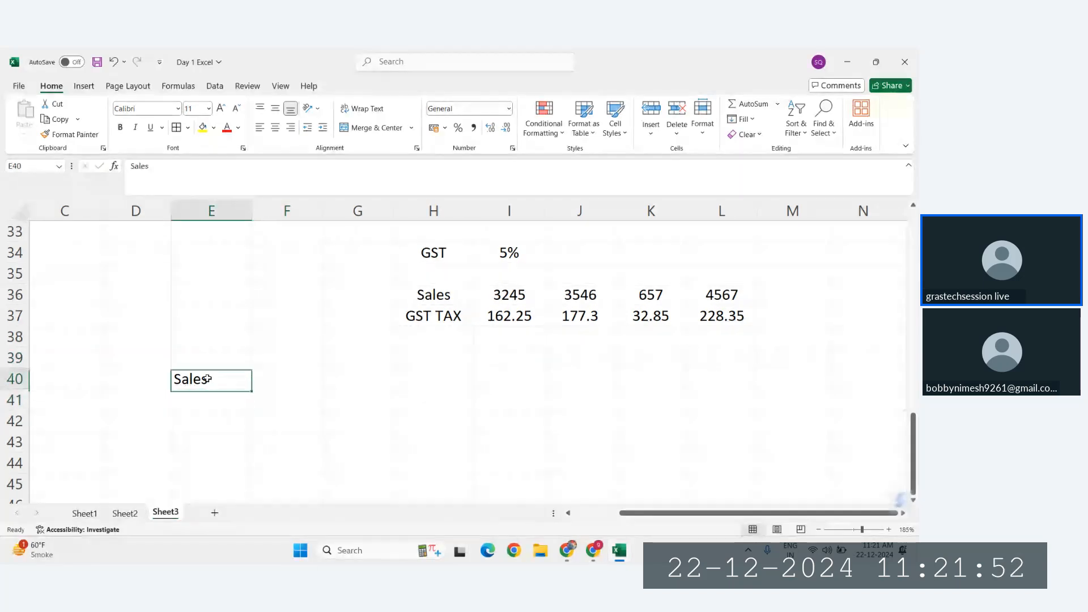
key("Up")
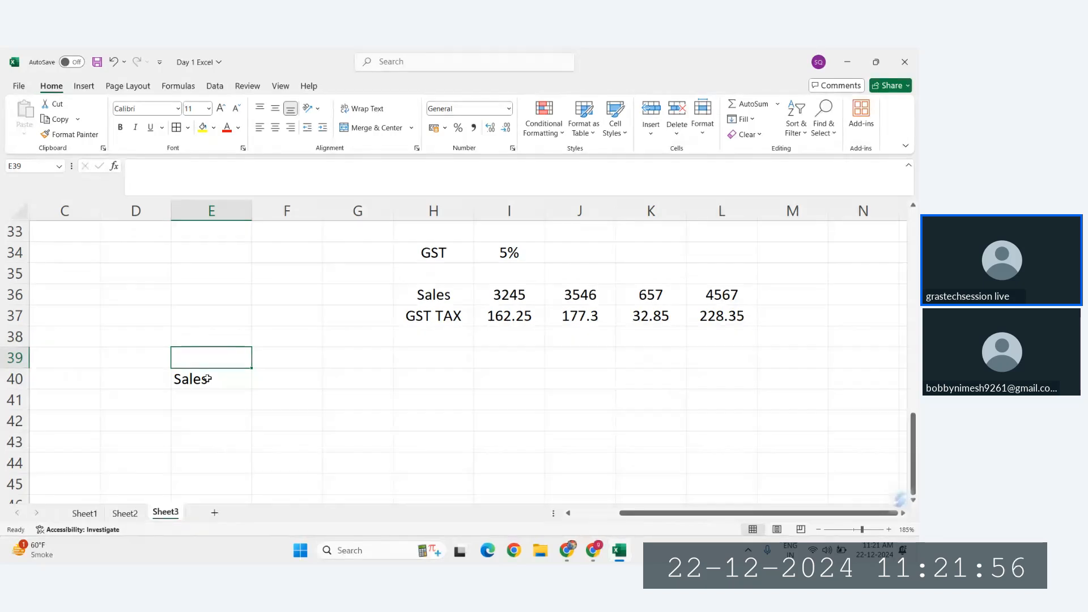
key("Up")
key("Down")
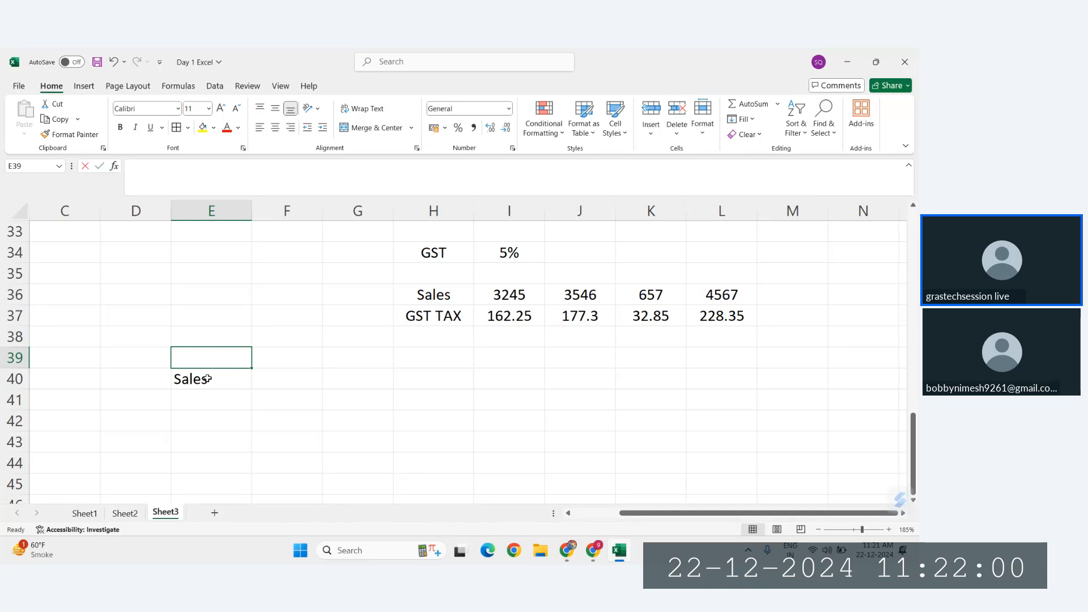
type("GST")
key("Return")
key("Down")
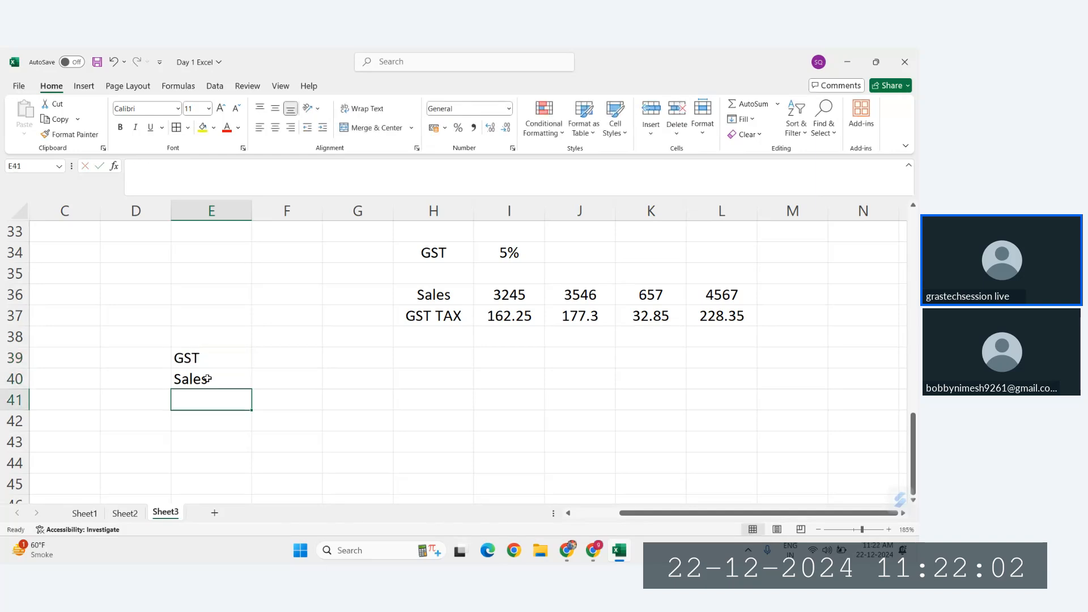
type("TAX")
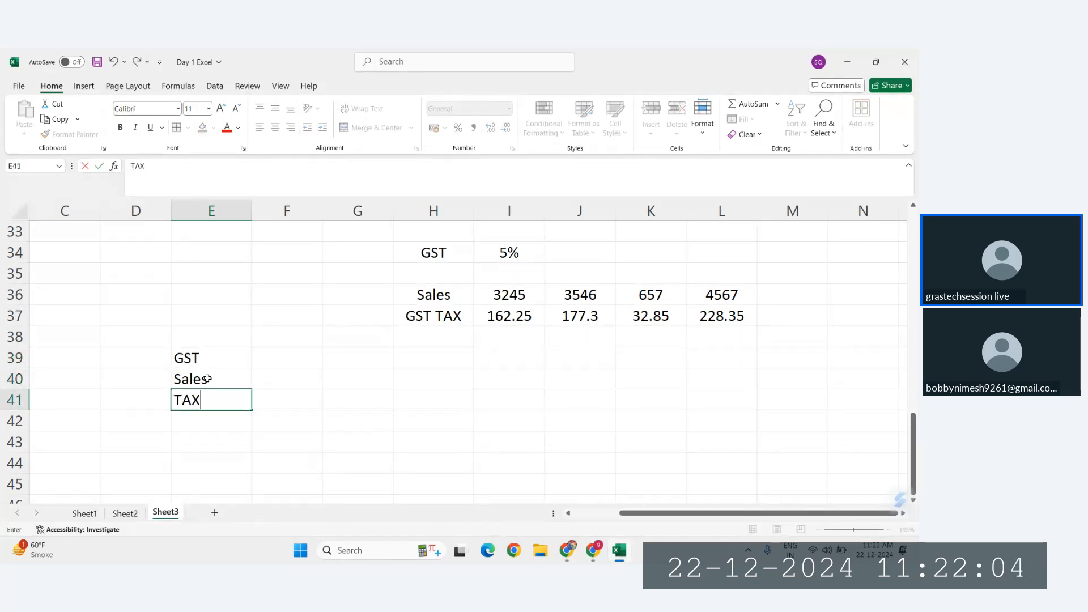
type("1")
key("Return")
type("TAX")
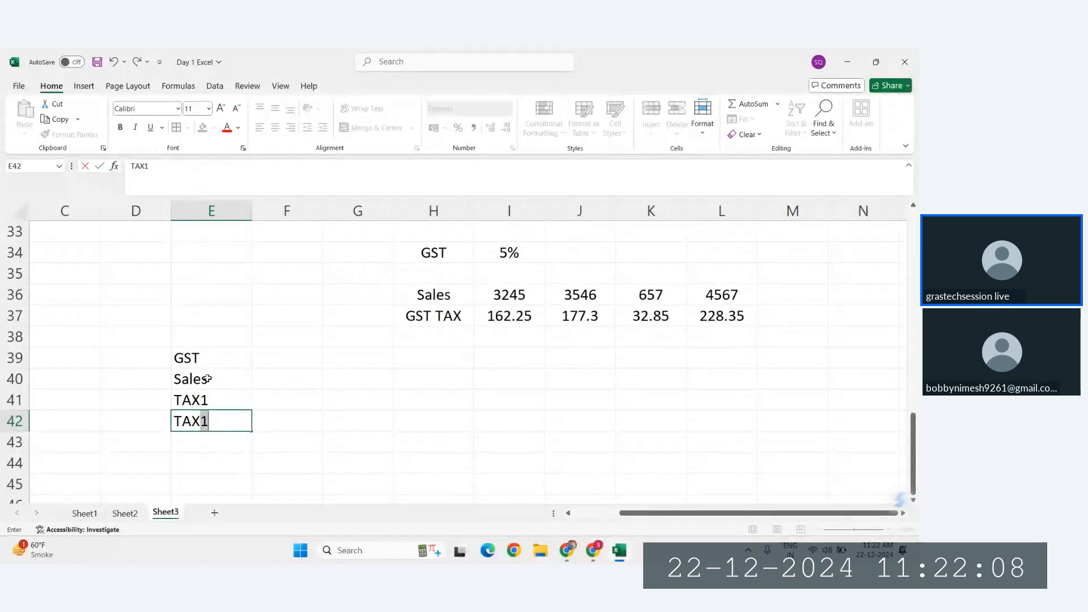
key("Escape")
Step: Clear the TAX1, Sales and GST labels from E39:E41
key("Up")
key("Delete")
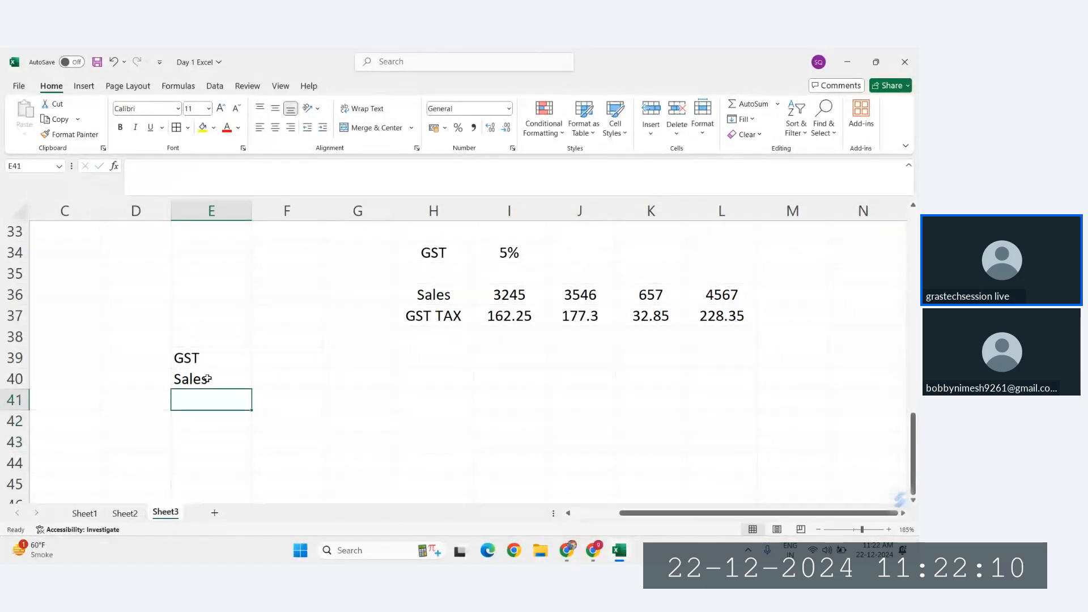
left_click(229, 380)
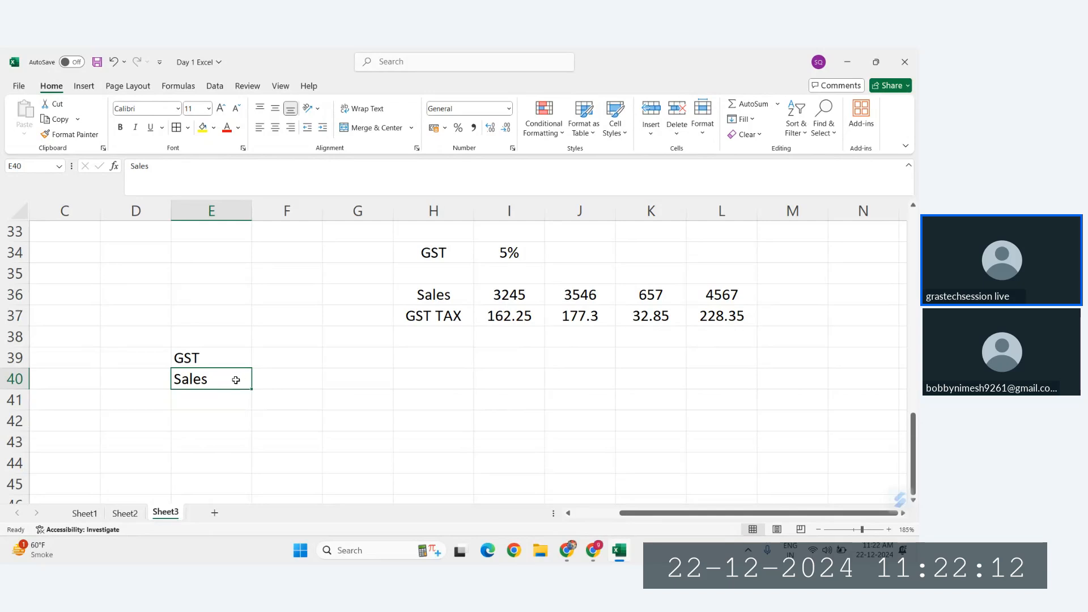
key("Delete")
left_click(191, 358)
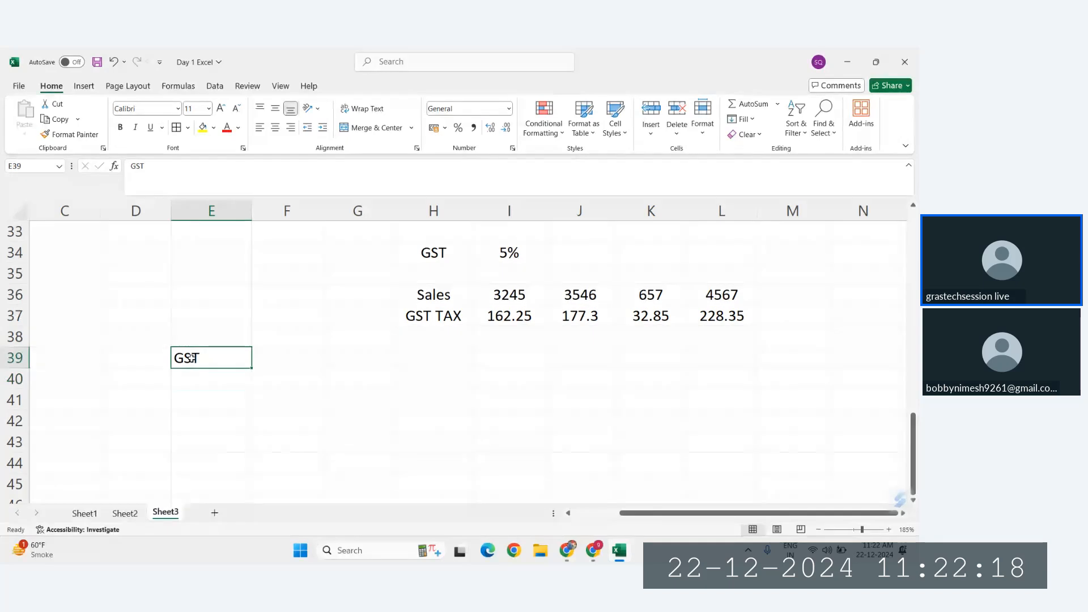
key("Delete")
Step: Enter the row labels Sales in E39 and Profit in E40
type("Sales")
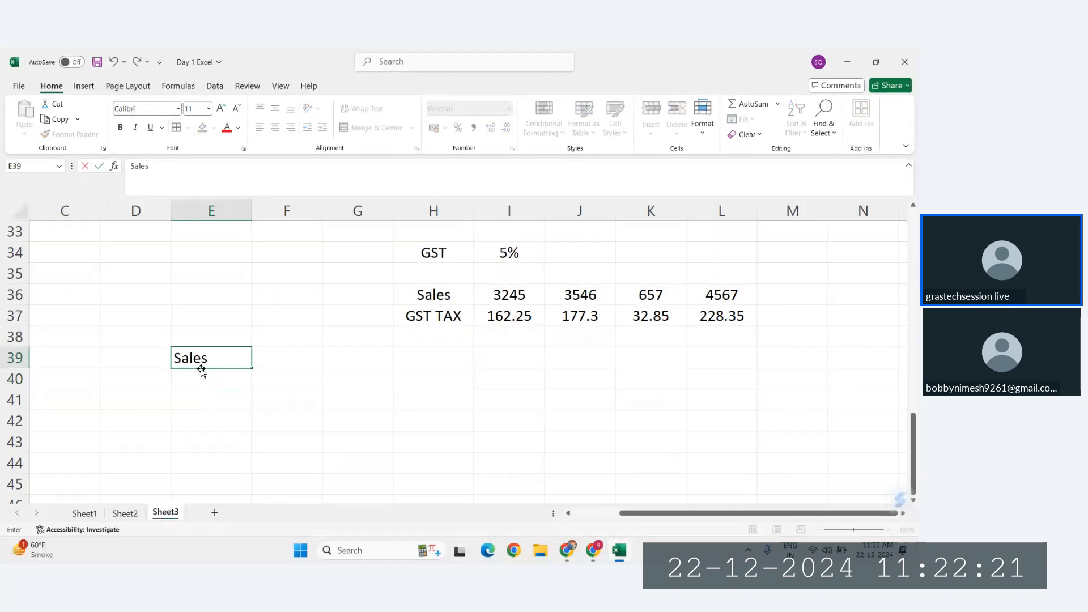
key("Return")
type("Profit")
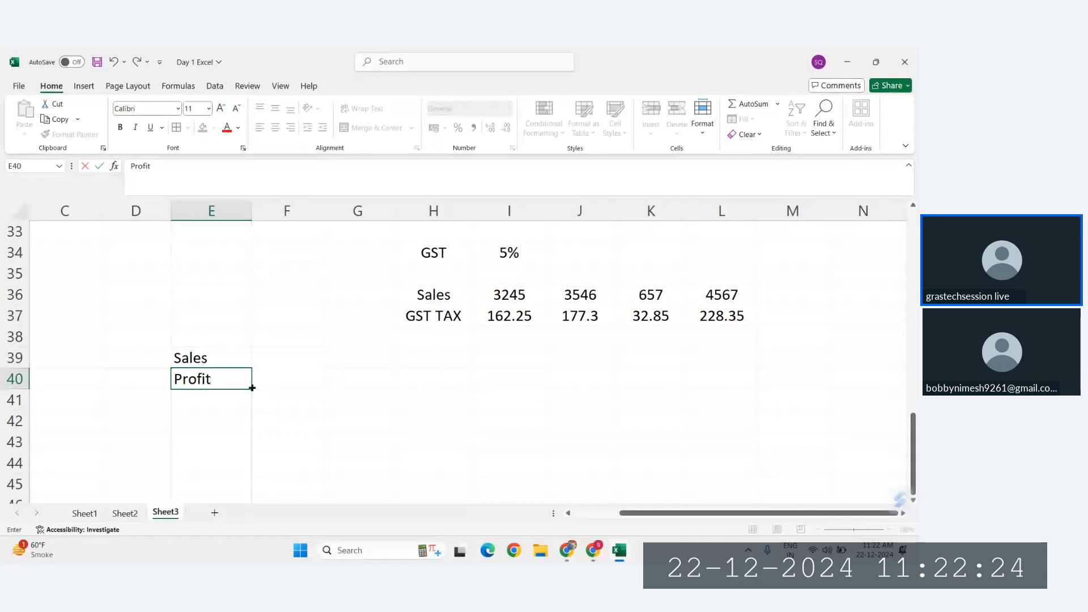
key("Return")
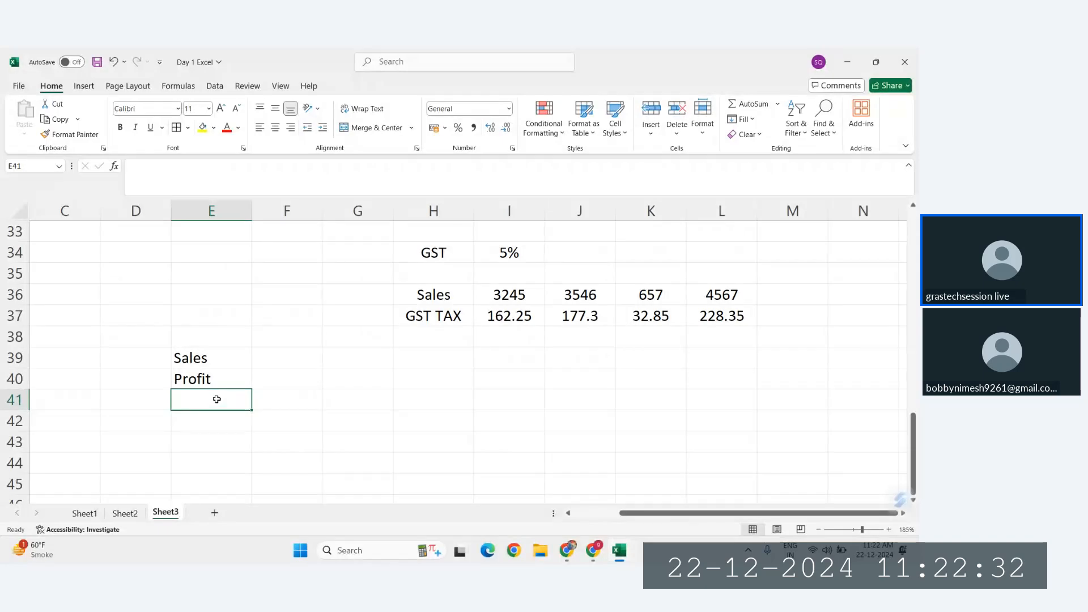
mouse_move(250, 411)
left_mouse_down()
mouse_move(251, 467)
mouse_move(250, 408)
left_mouse_up()
Step: Fill the Sales row with 356, 567, 789 and 678 in F39:I39
left_click(294, 355)
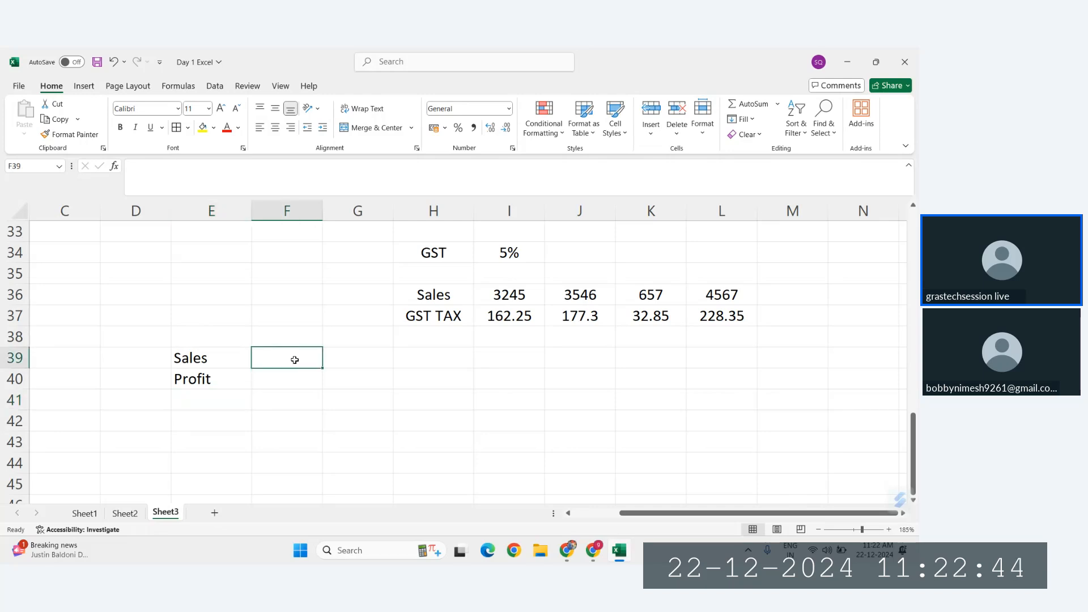
type("356")
key("Tab")
type("567")
key("Tab")
type("7")
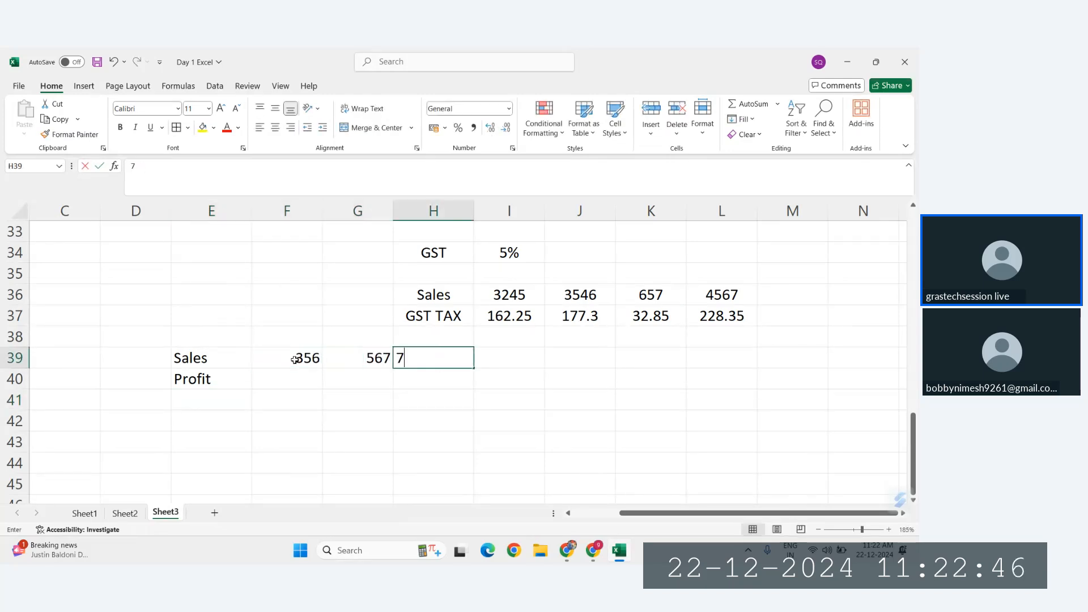
type("89")
key("Tab")
type("678")
key("Down")
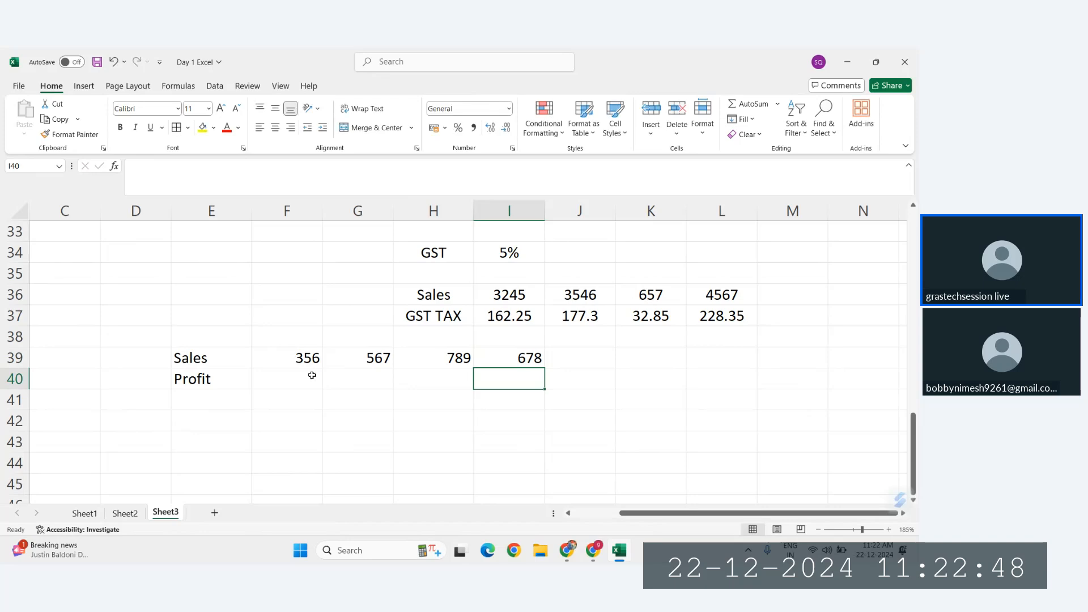
Step: Delete the Profit label from E40
left_click(283, 382)
left_click(212, 383)
key("Delete")
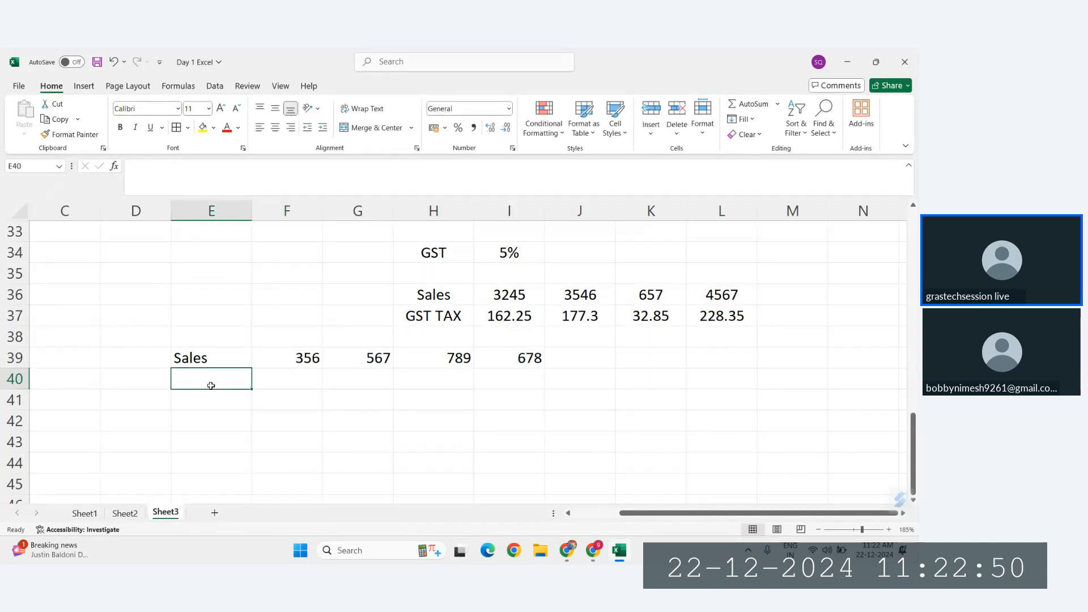
Step: Centre-align the Sales label and its values in E39:I39
left_click_drag(295, 360, 510, 358)
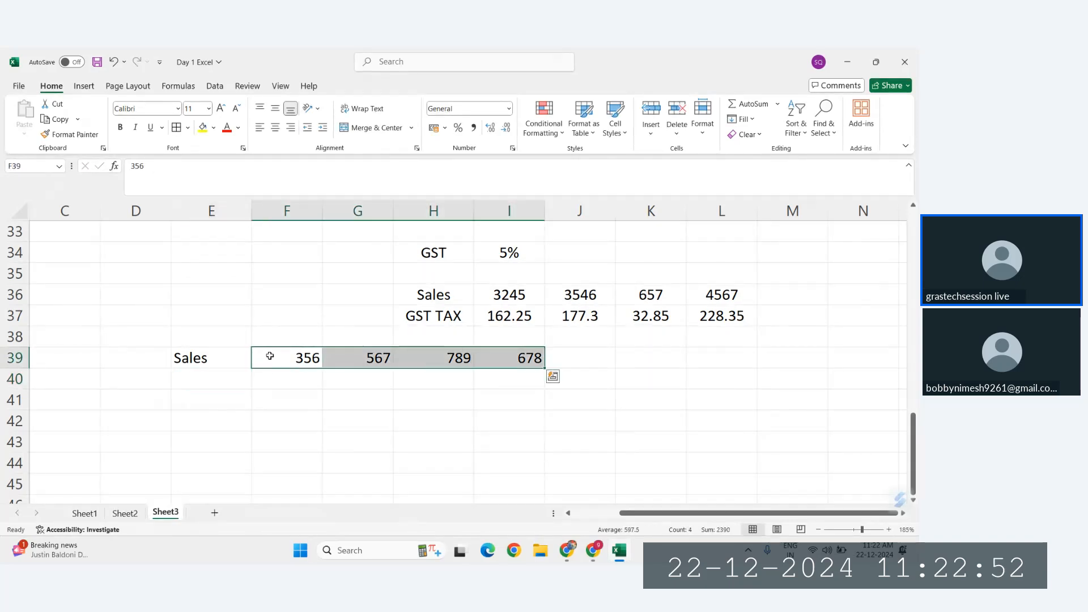
left_click_drag(211, 357, 510, 358)
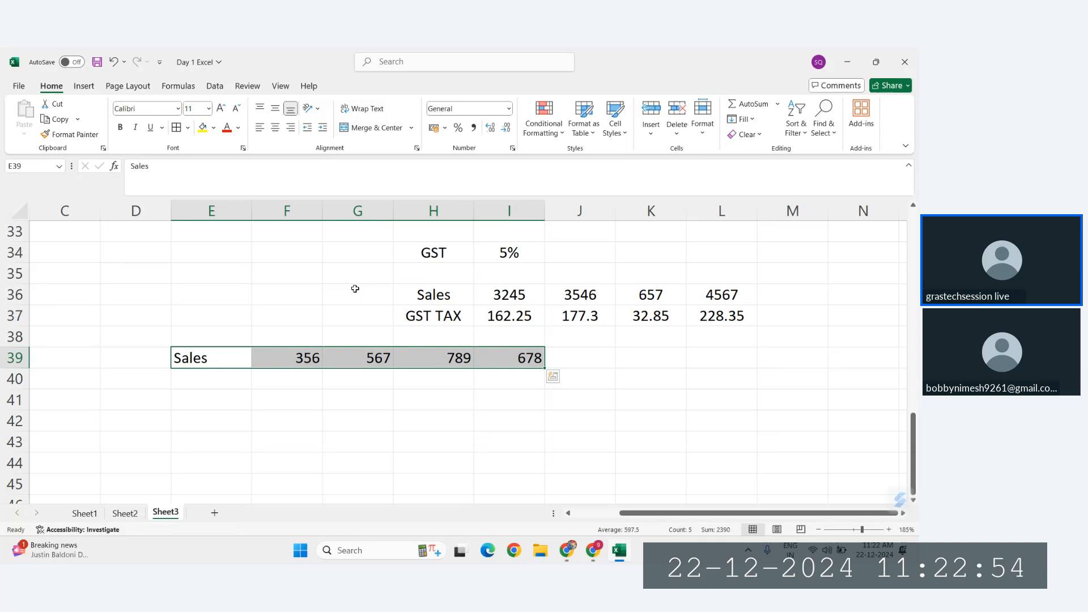
left_click(275, 127)
Step: Enter the row label Profit in E40, below Sales
left_click(210, 383)
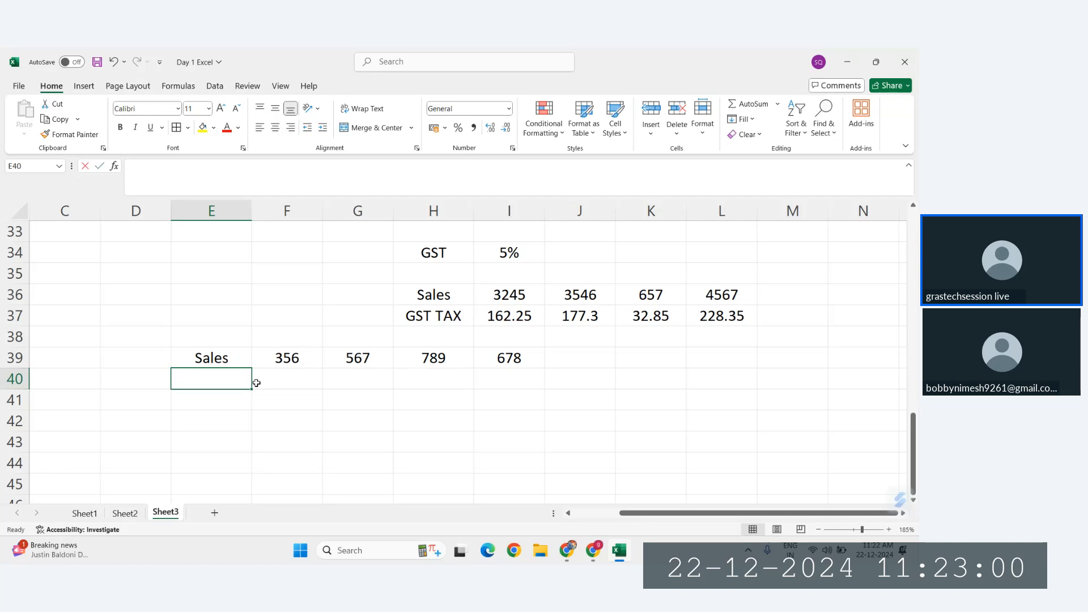
type("GS")
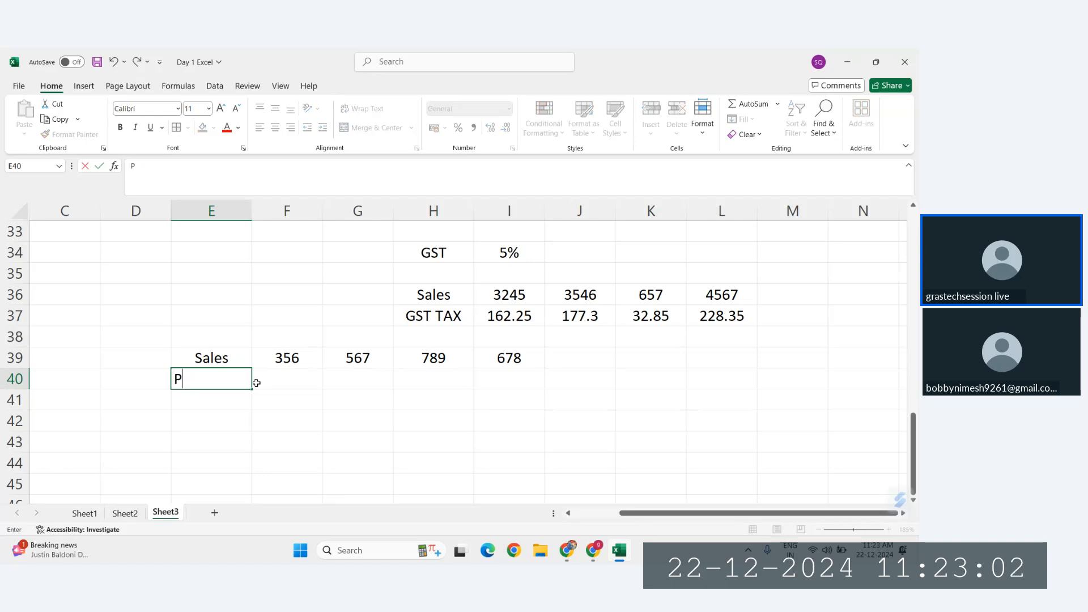
type("rofit")
key("Return")
key("Right")
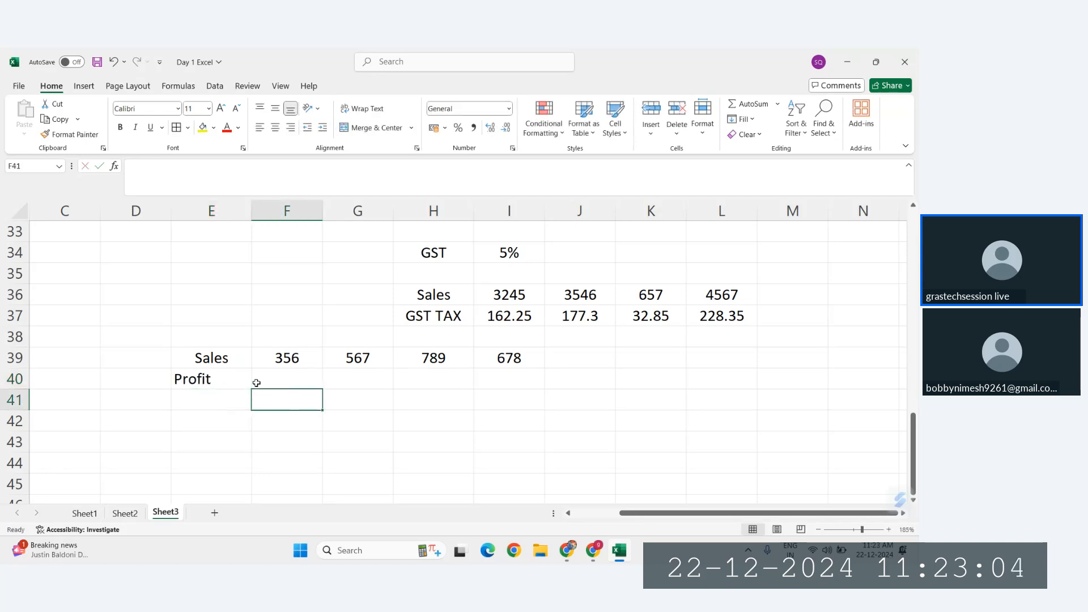
left_click(257, 383)
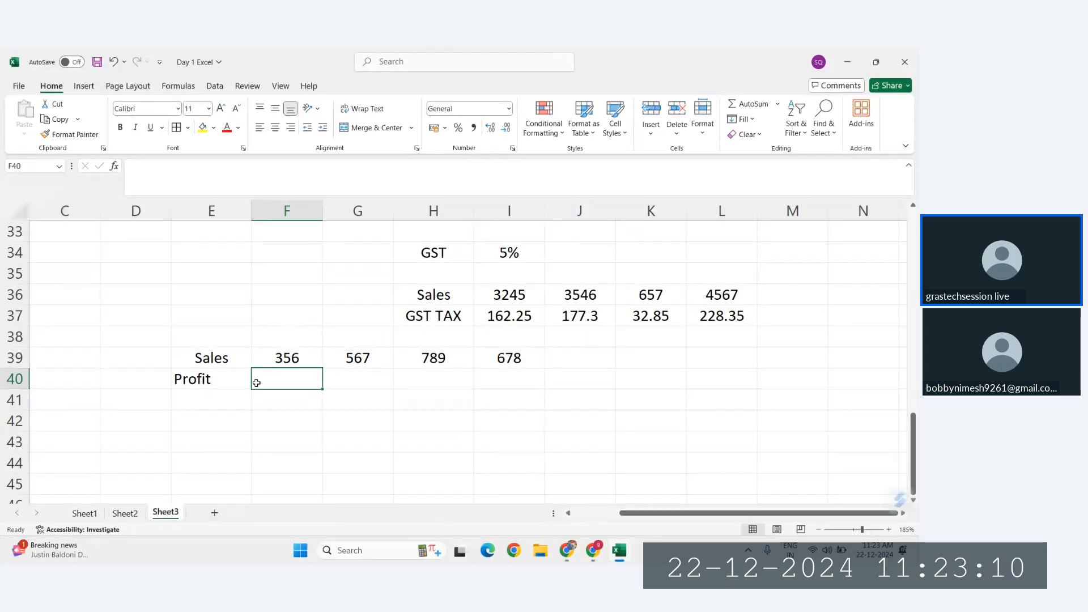
Step: Clear the label in E40 and enter Profit there again
left_click(132, 382)
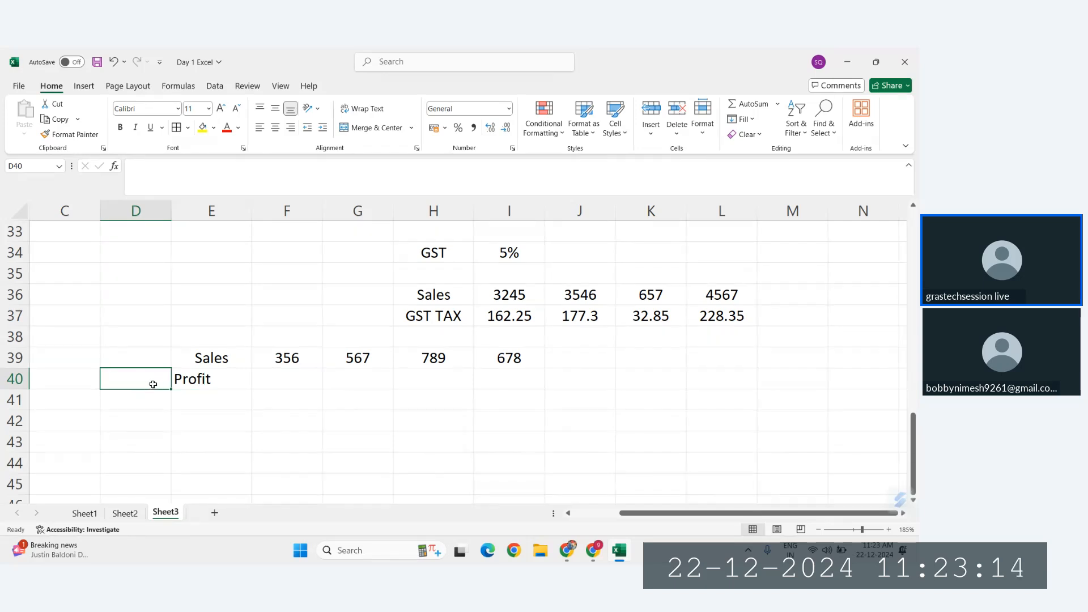
left_click(203, 380)
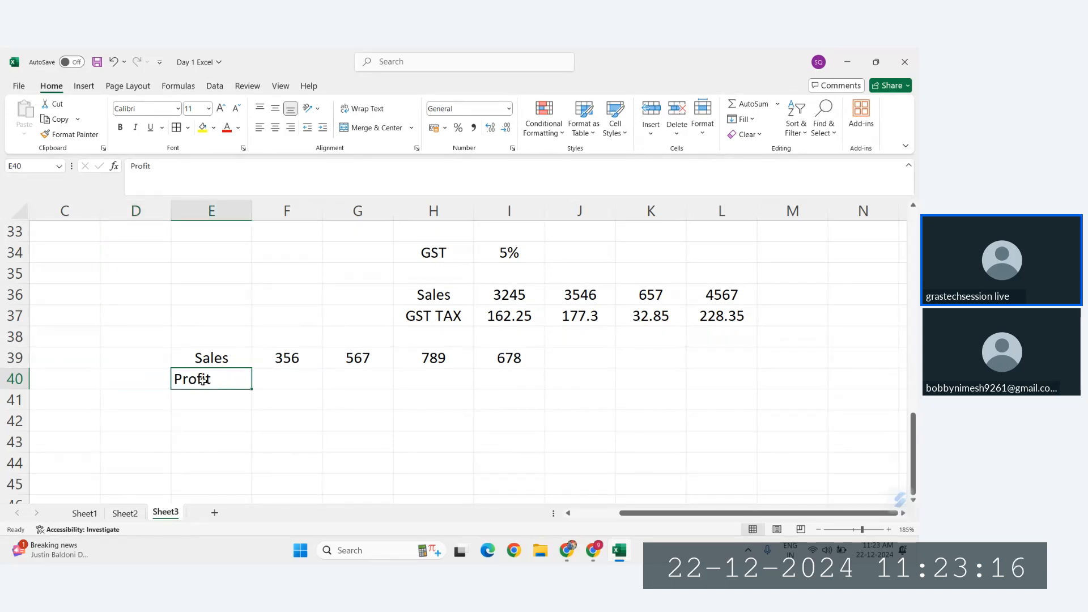
key("Delete")
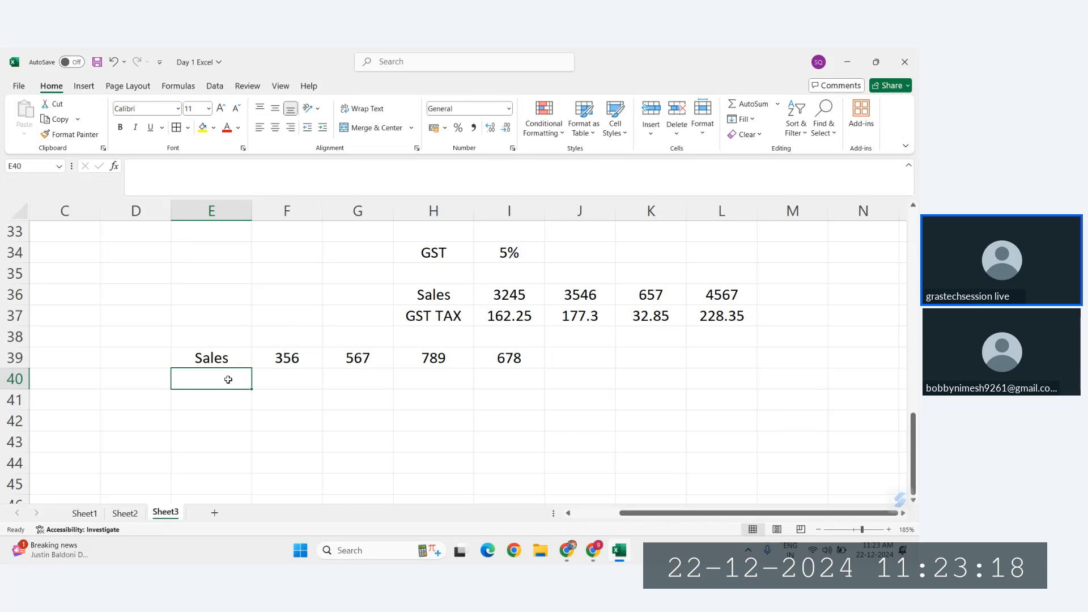
type("Profit")
key("Return")
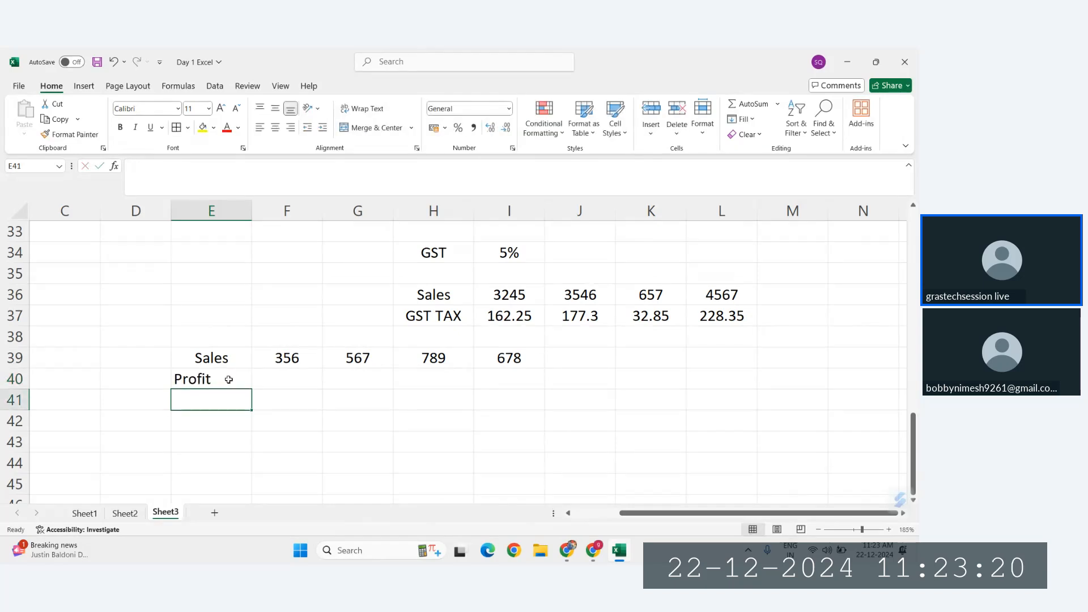
Step: Centre-align the Sales and Profit block E39:I42
left_click_drag(216, 363, 525, 423)
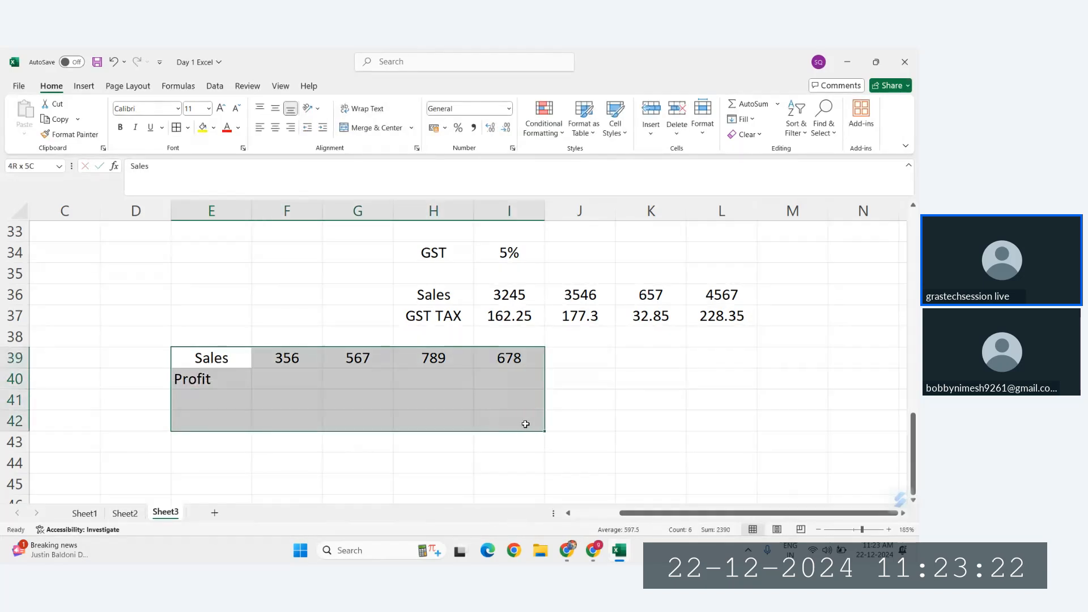
left_click(274, 127)
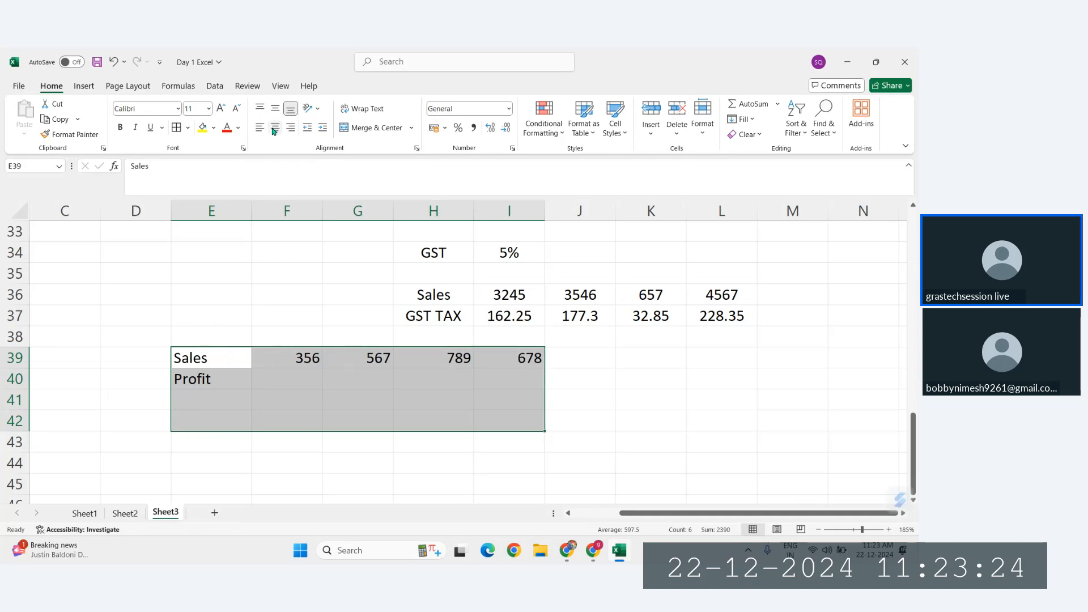
left_click(275, 127)
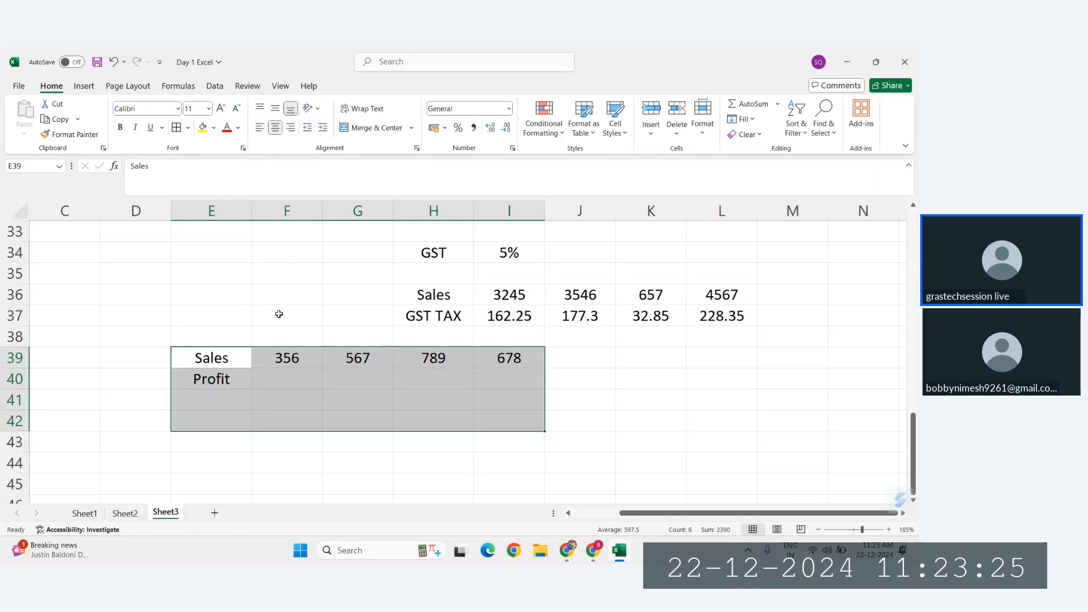
Step: Enter the profit rate 10% in D40, beside the Profit label
left_click(146, 377)
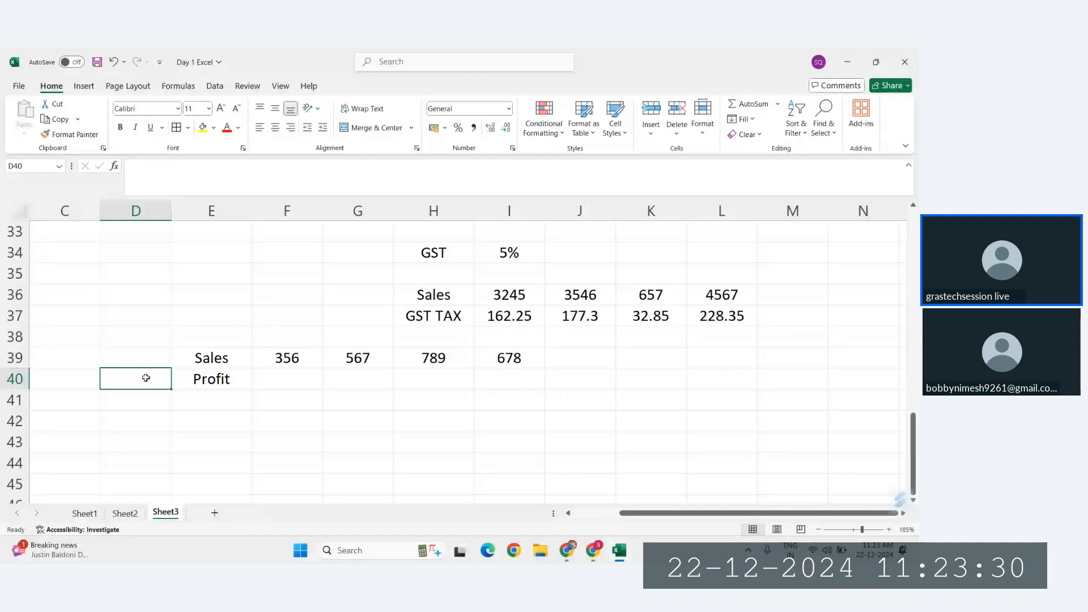
type("1")
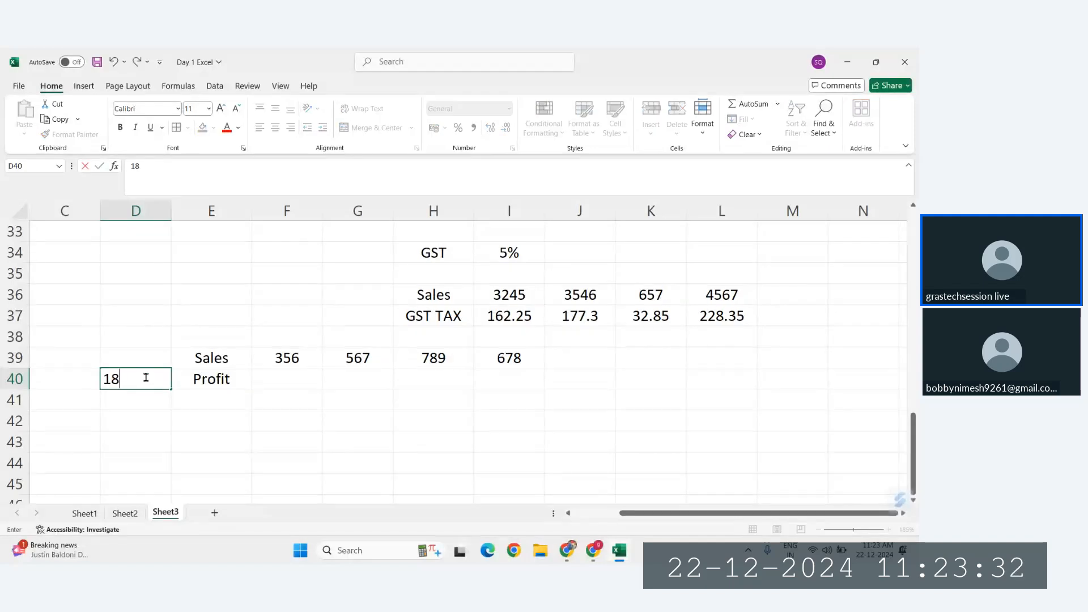
key("BackSpace")
type("10")
key("Return")
left_click(146, 378)
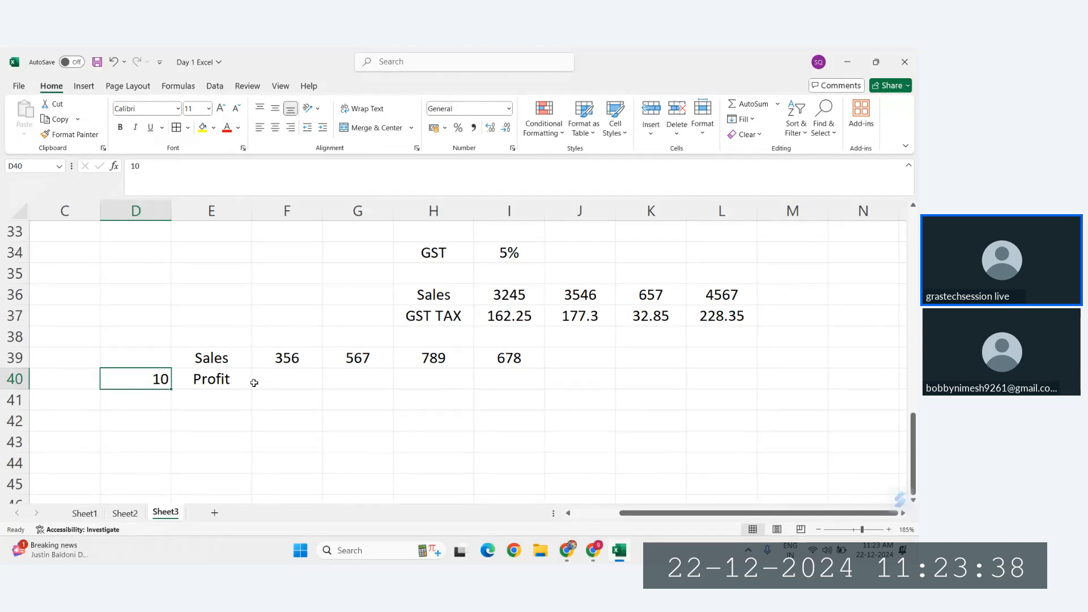
double_click(156, 386)
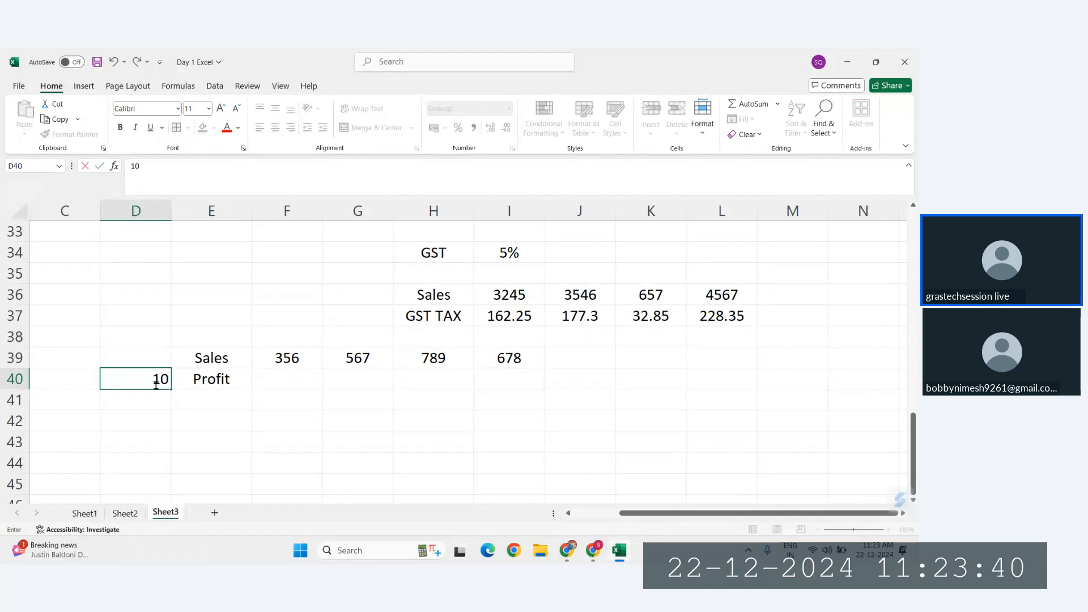
type("%")
key("Return")
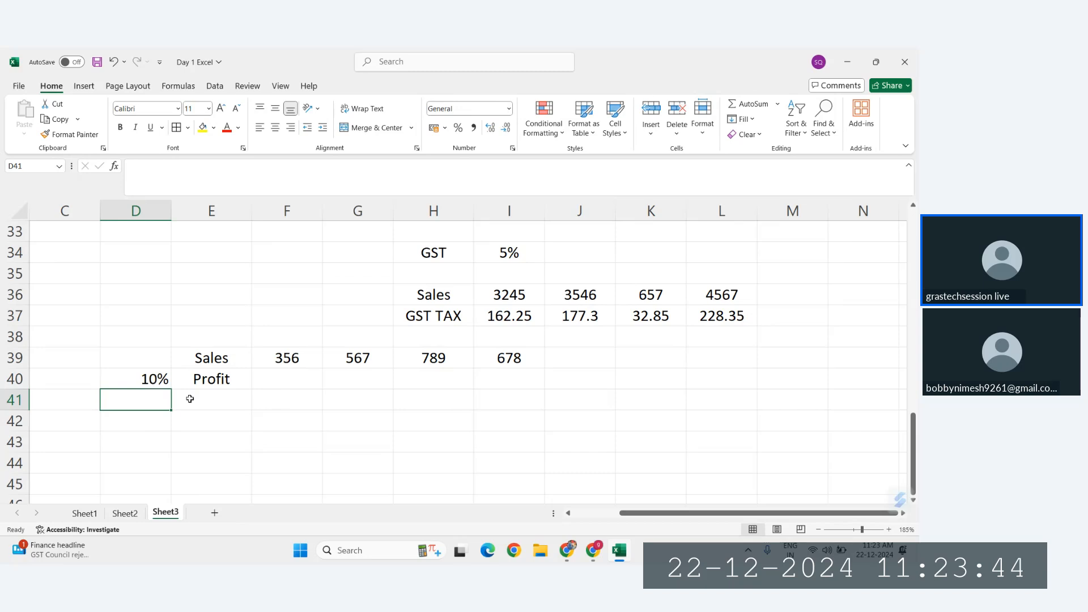
Step: Enter the further profit rates 20%, 30% and 50% in D41:D43
type("20%")
key("Return")
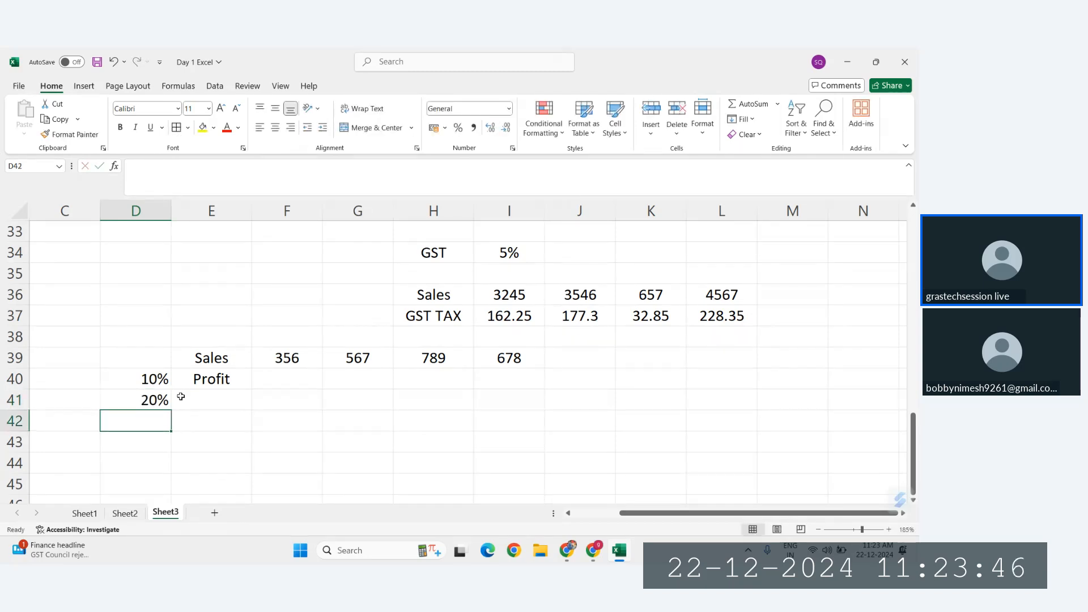
type("30")
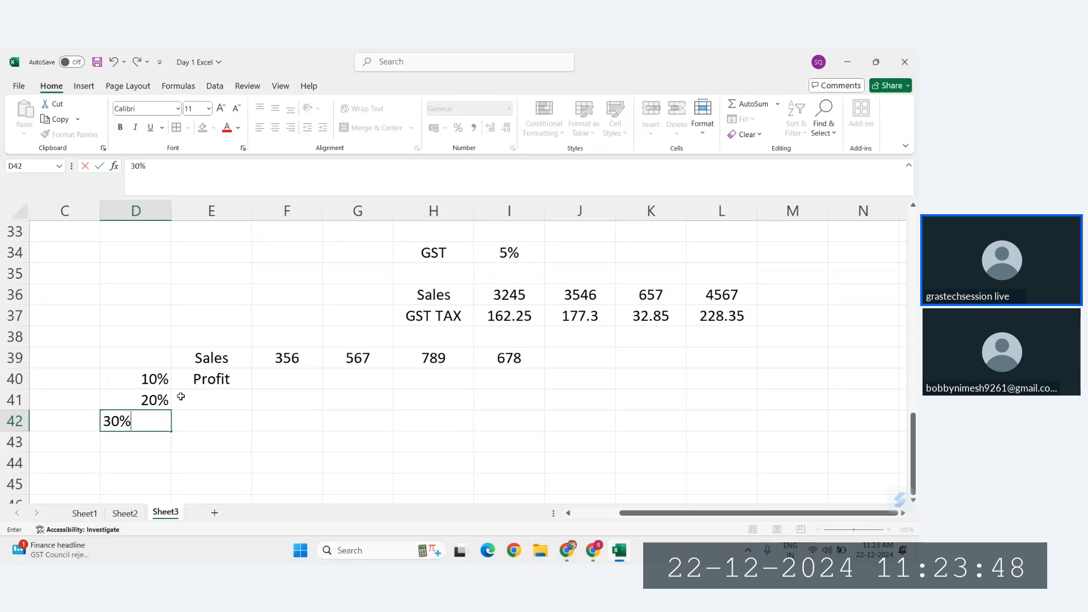
key("Return")
type("50")
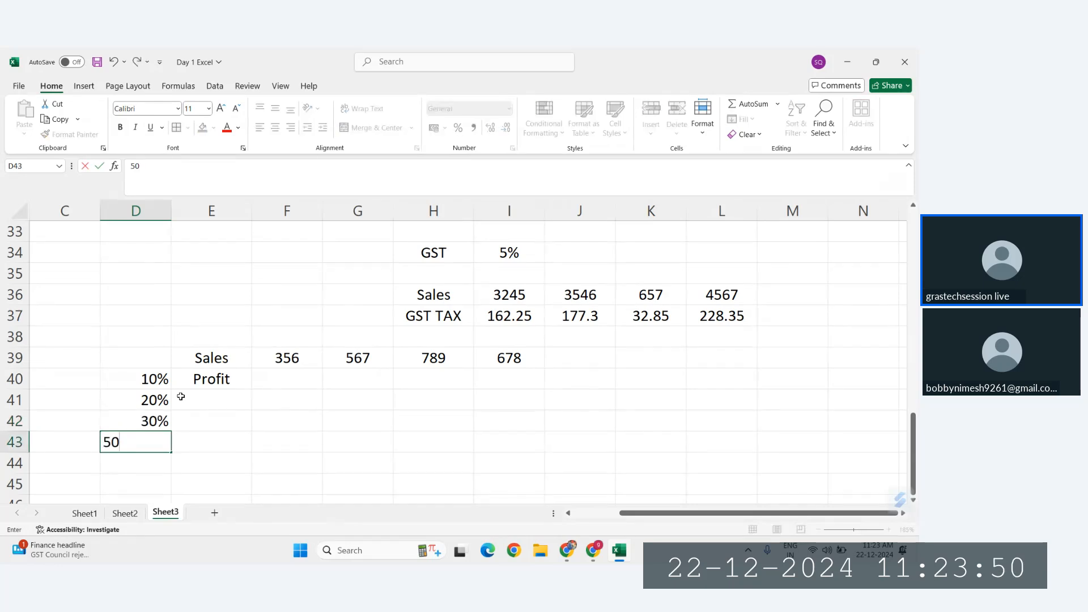
key("Return")
Step: Fill the Profit label down from E40 to E43, beside the remaining rates
left_click_drag(214, 381, 217, 433)
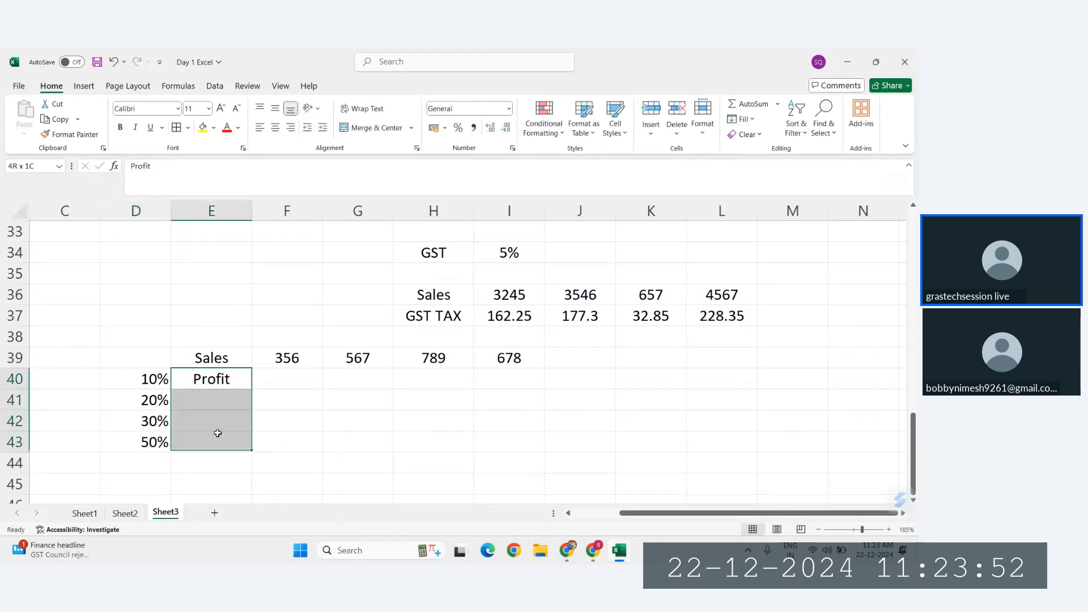
key("ctrl+d")
left_click(309, 428)
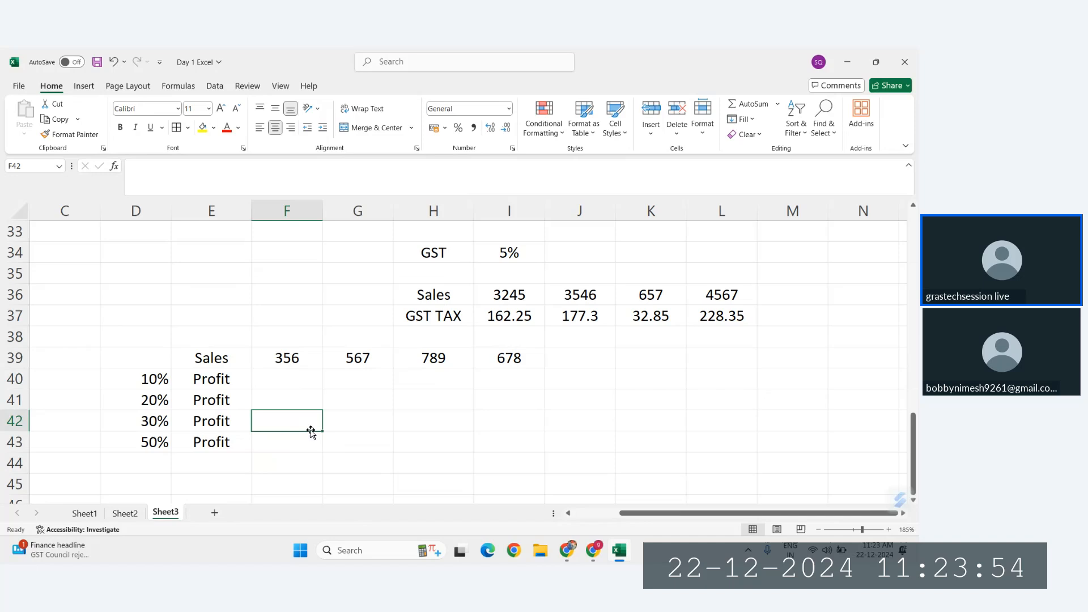
Step: Clear the extra Sales values from G39:I39, keeping only the one in F39
left_click(286, 378)
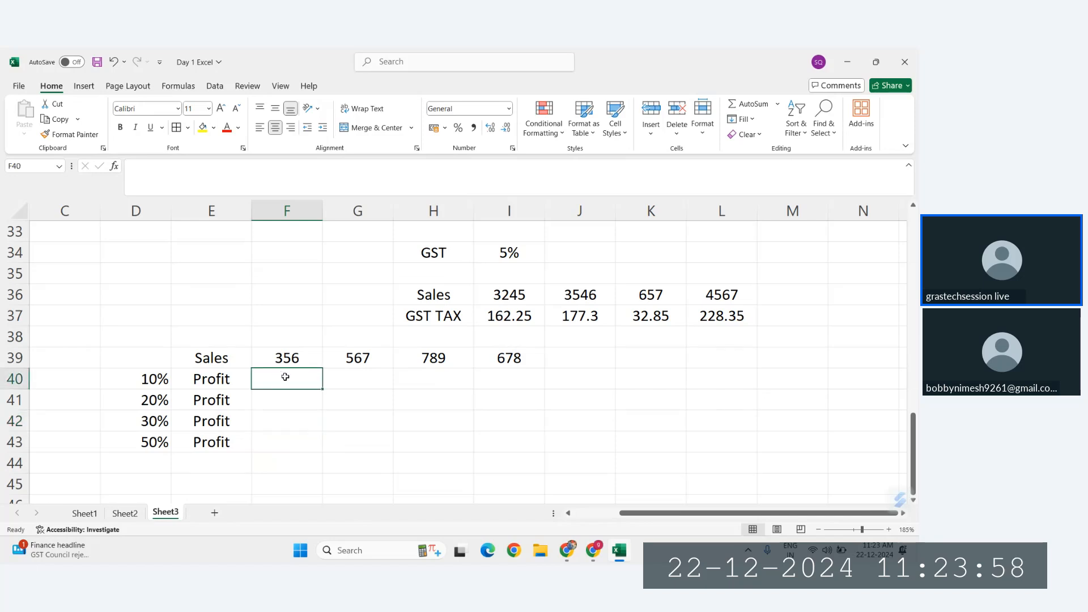
left_click_drag(357, 357, 514, 354)
key("Delete")
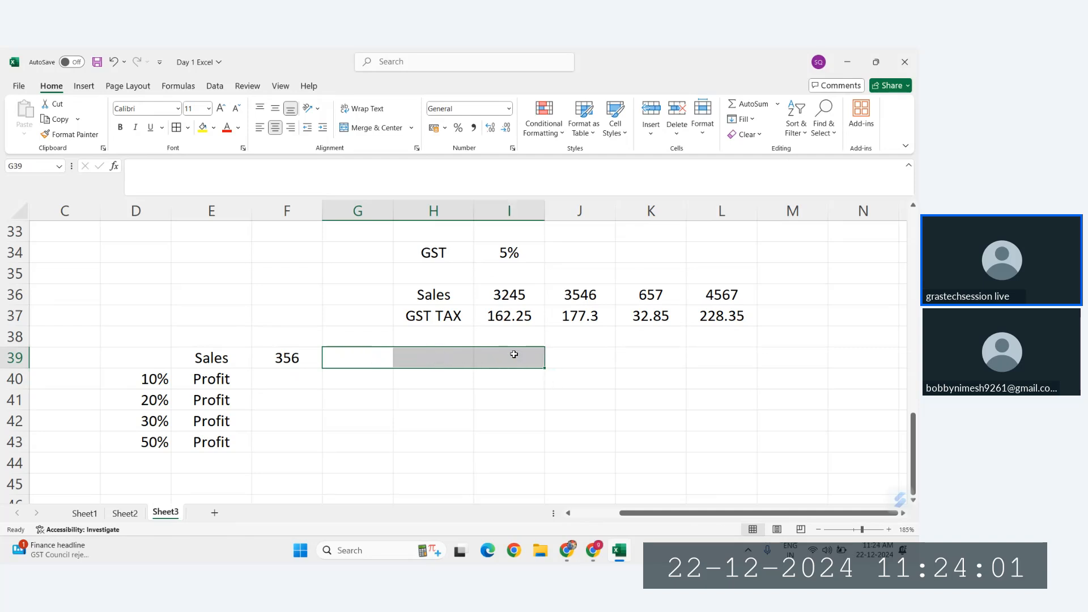
Step: Calculate the first profit in F40 with the formula =F39*D40
left_click(286, 361)
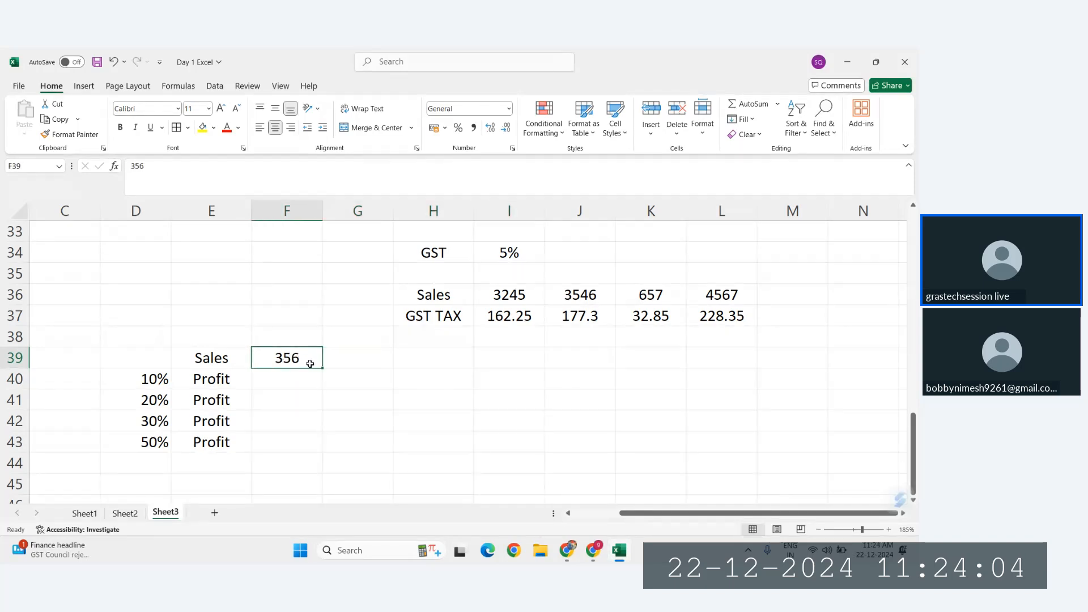
left_click(268, 381)
type("=")
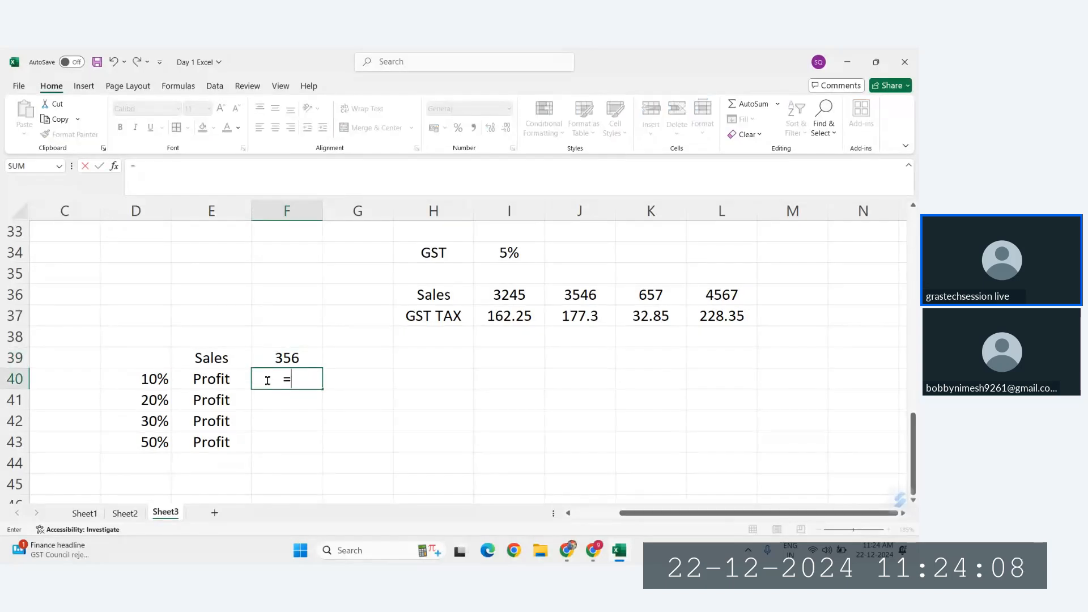
left_click(297, 358)
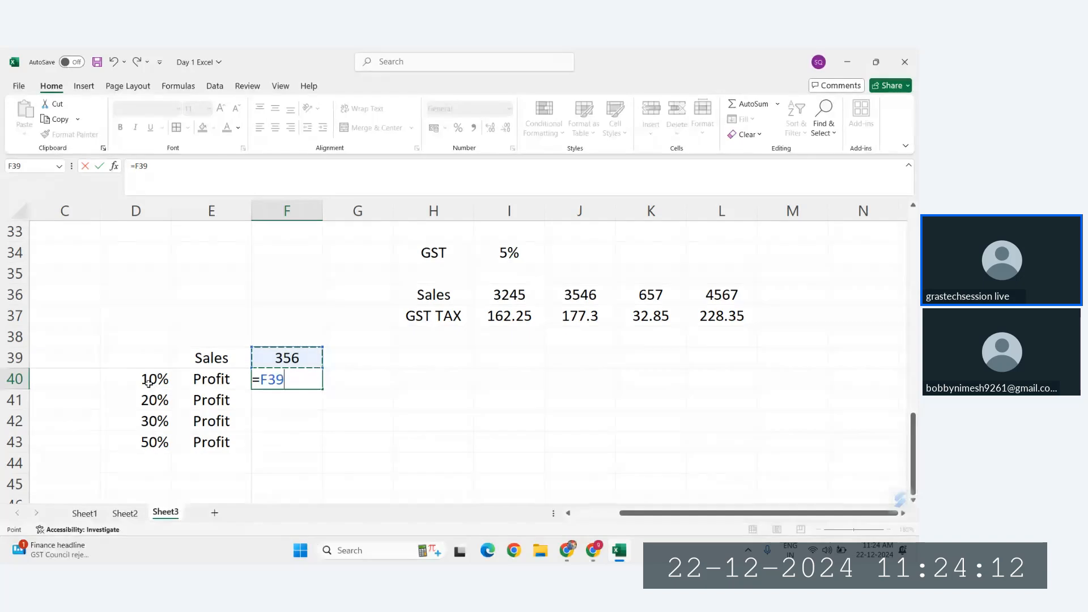
type("*")
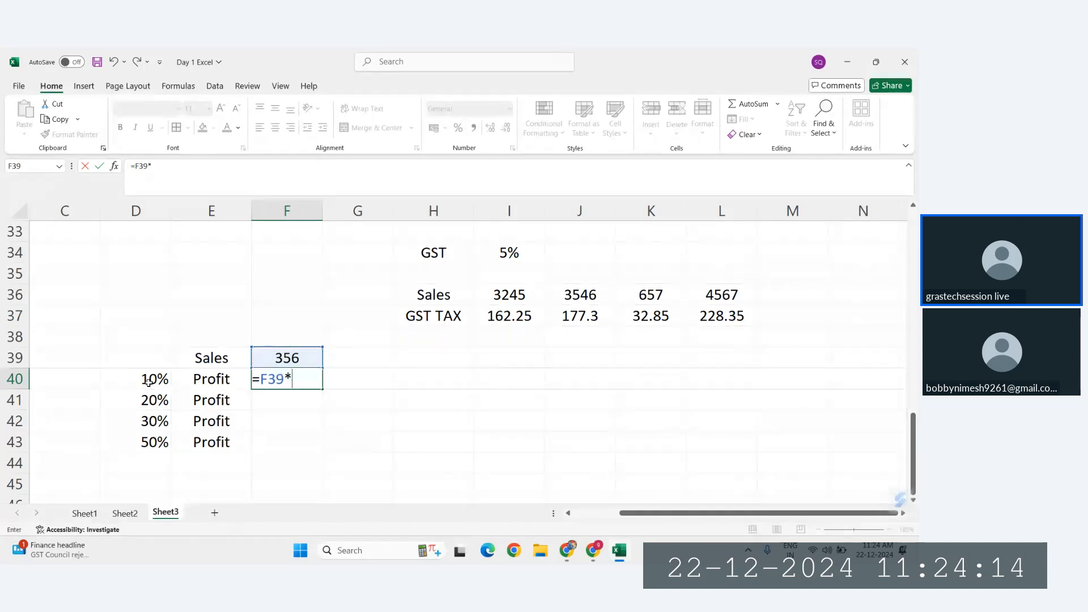
left_click(149, 383)
key("Return")
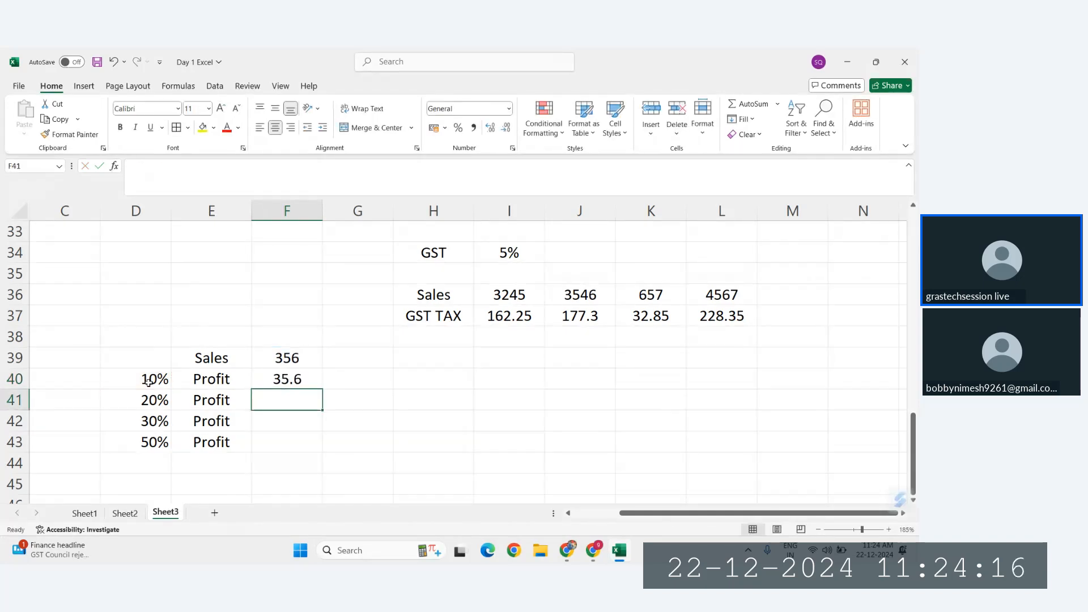
Step: Fill the profit formula from F40 down to F43 and inspect the references of the copied formula in F41
left_click(260, 377)
left_click(286, 361)
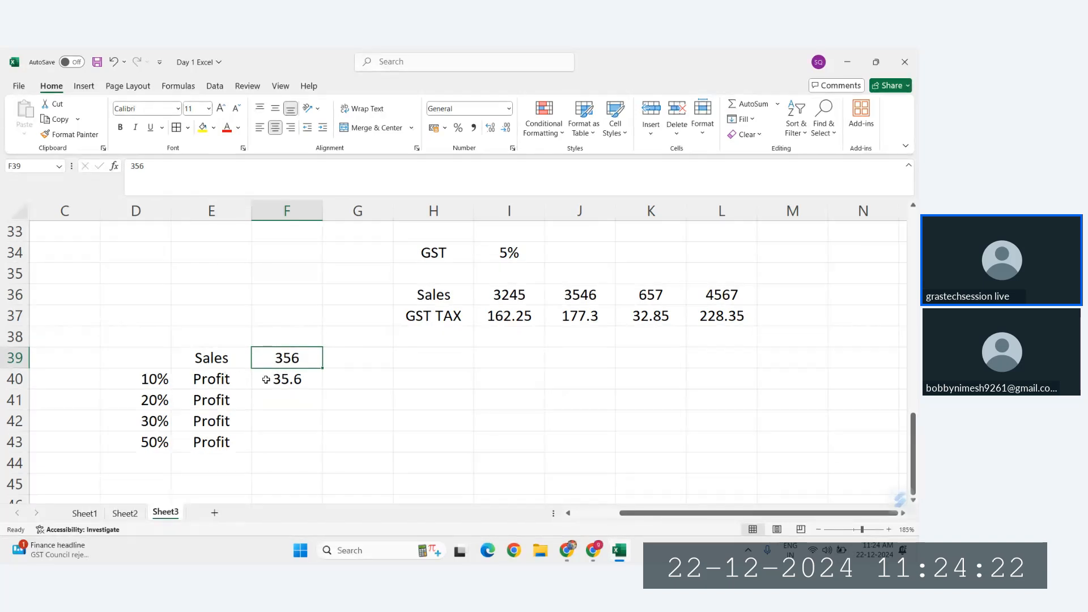
left_click(287, 380)
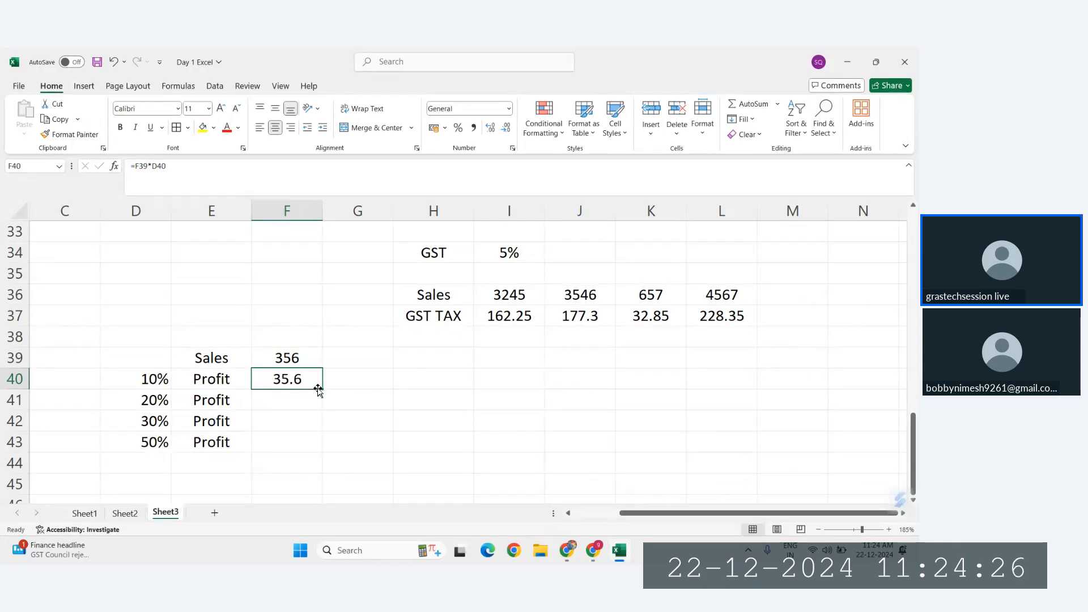
left_click_drag(321, 389, 322, 448)
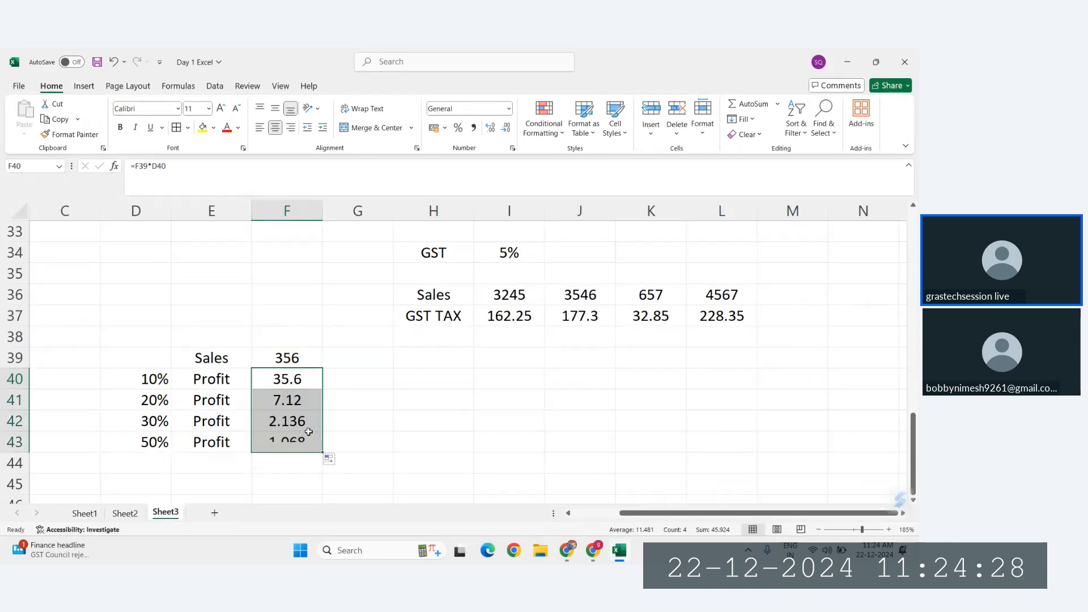
double_click(291, 399)
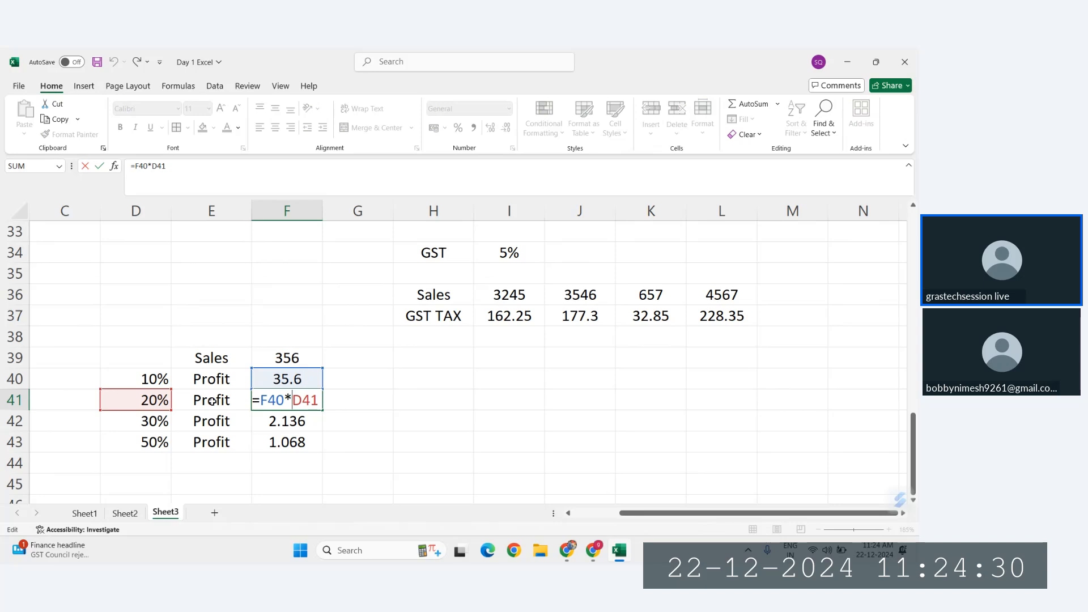
key("Escape")
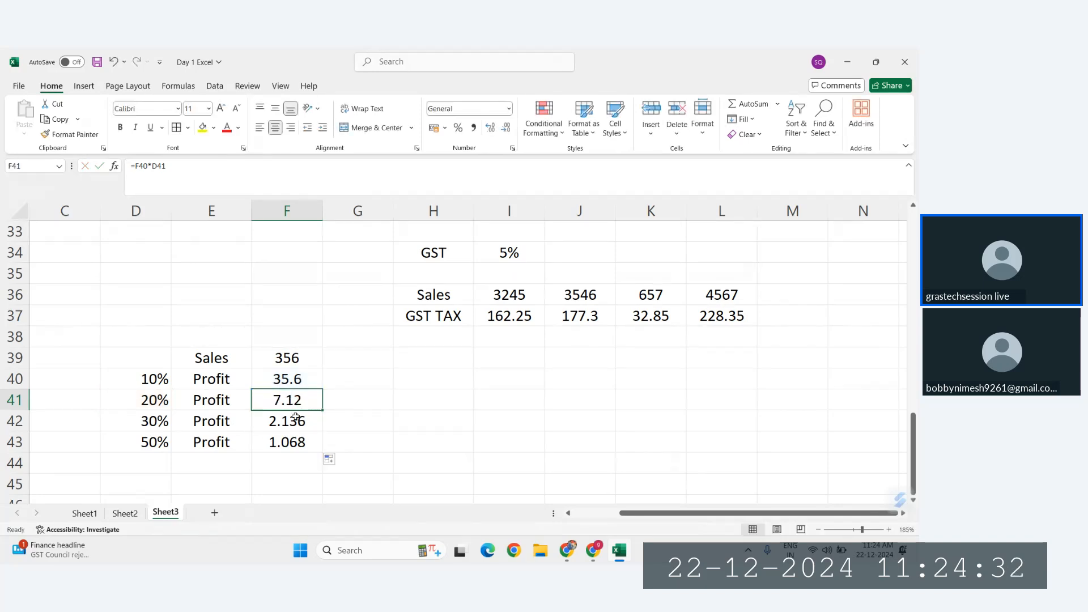
Step: Inspect the references of the copied profit formulas in F42 and F43 and of the original formula in F40
key("Down")
key("F2")
key("Escape")
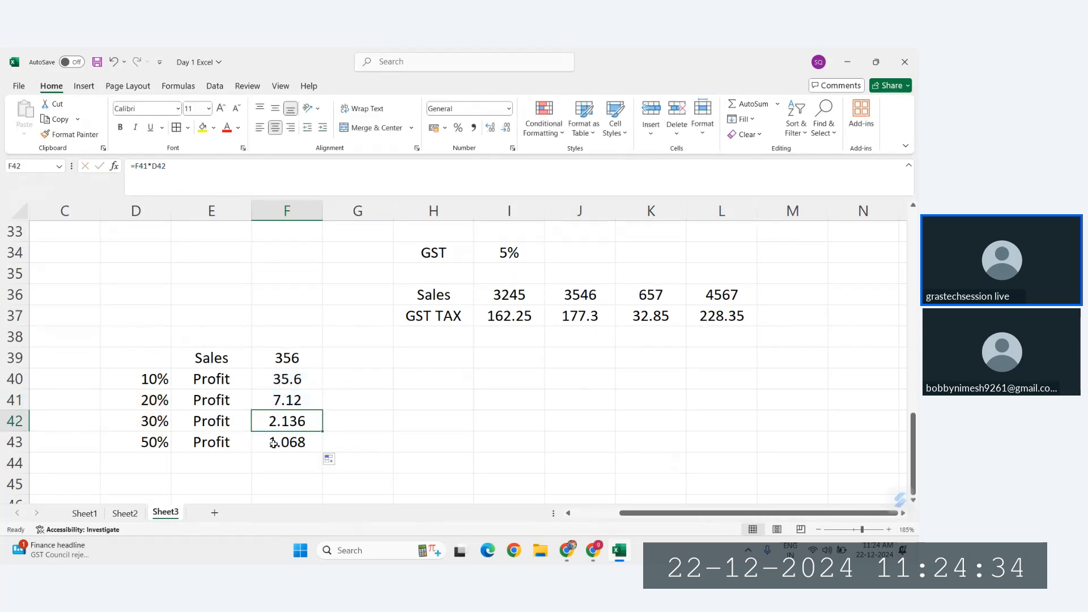
key("Down")
key("F2")
key("Escape")
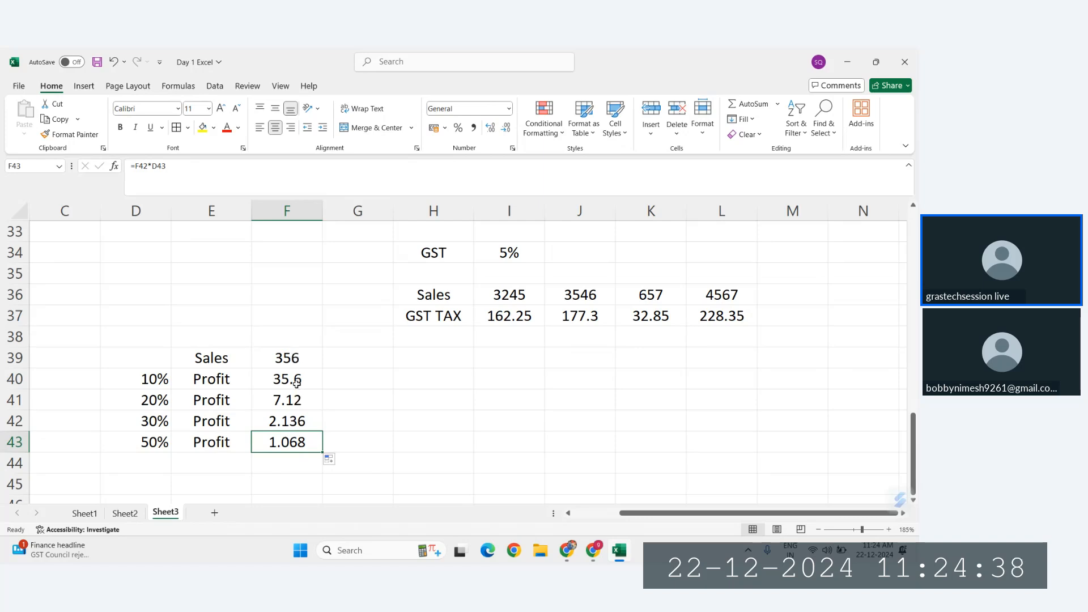
key("Up")
key("Up")
key("Up")
key("F2")
key("Escape")
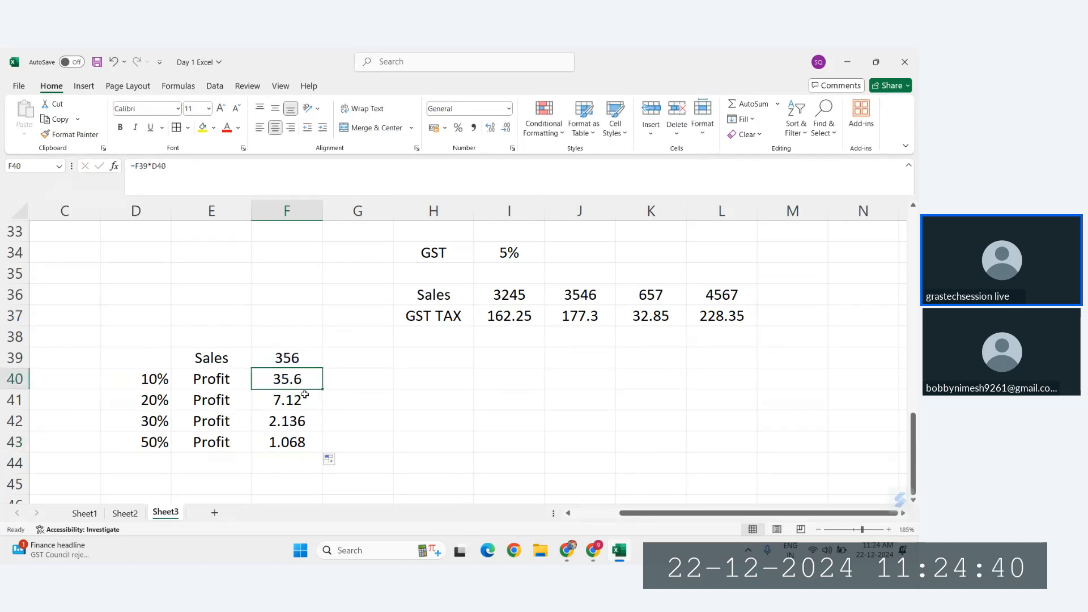
left_click_drag(306, 381, 305, 444)
key("Delete")
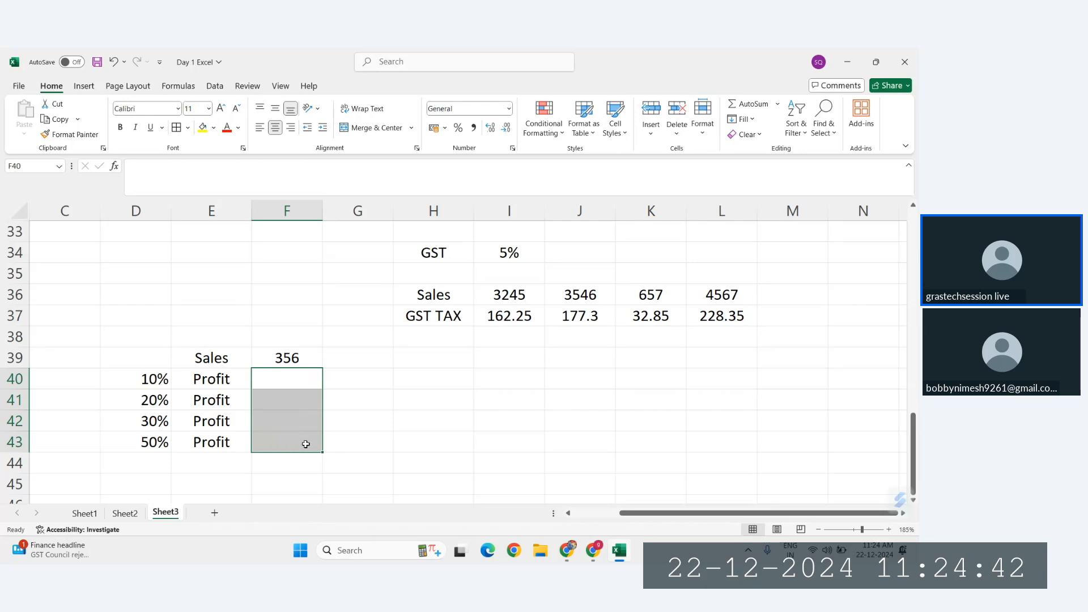
left_click(287, 378)
type("=")
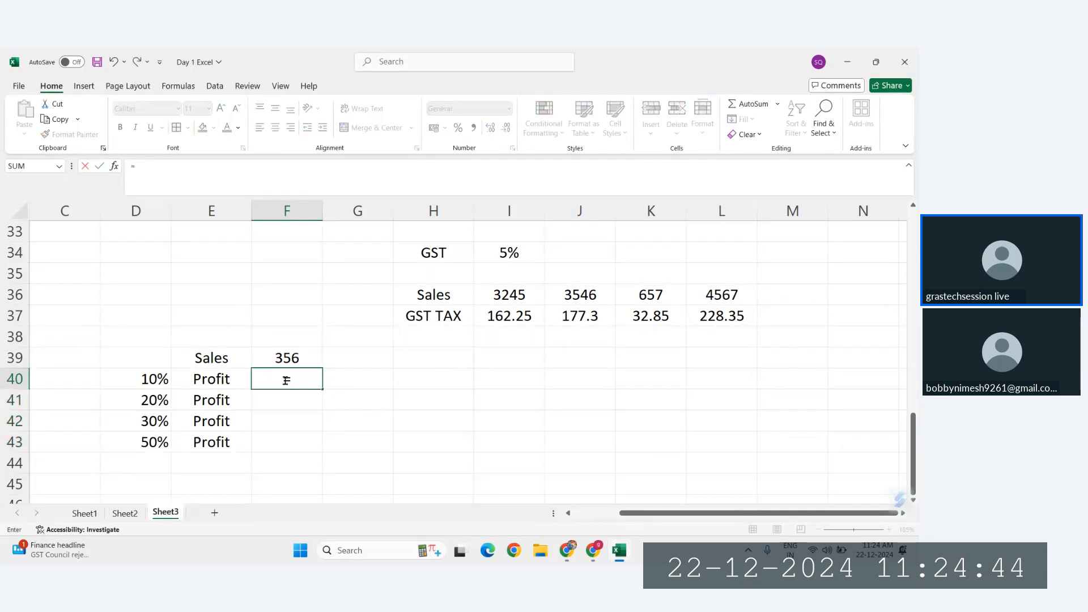
key("Escape")
key("ctrl+z")
Step: Trace the cells referenced by each profit formula one by one, from F40 down to F43
left_click(306, 386)
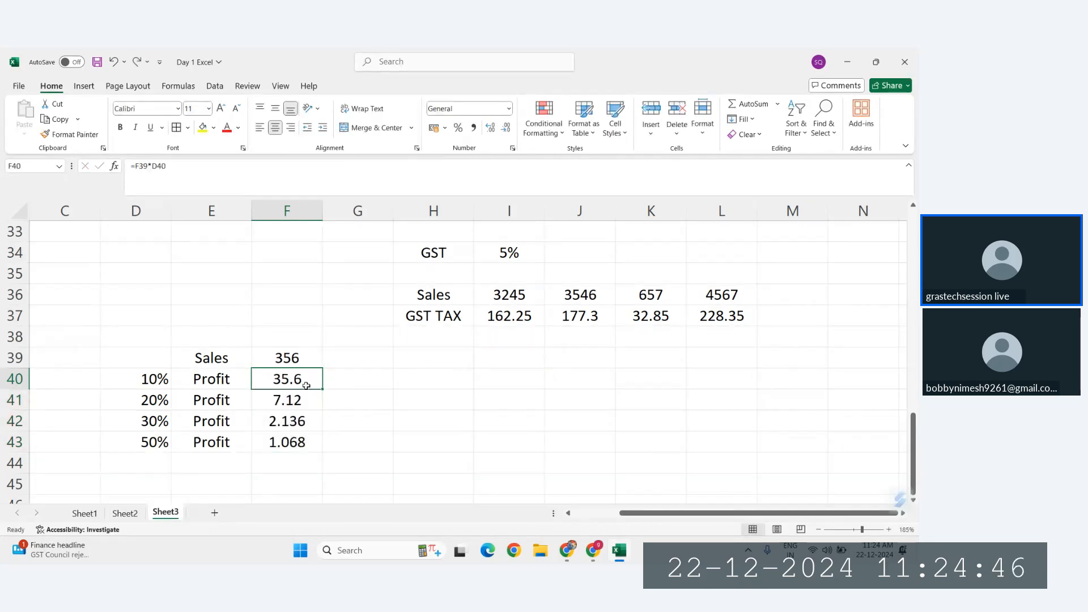
double_click(306, 385)
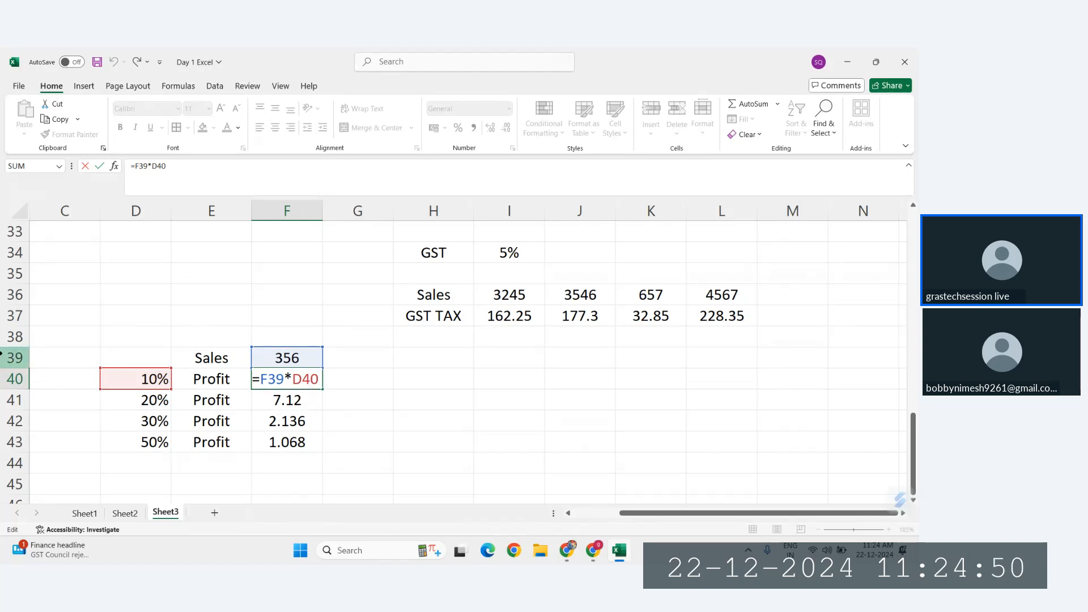
key("Escape")
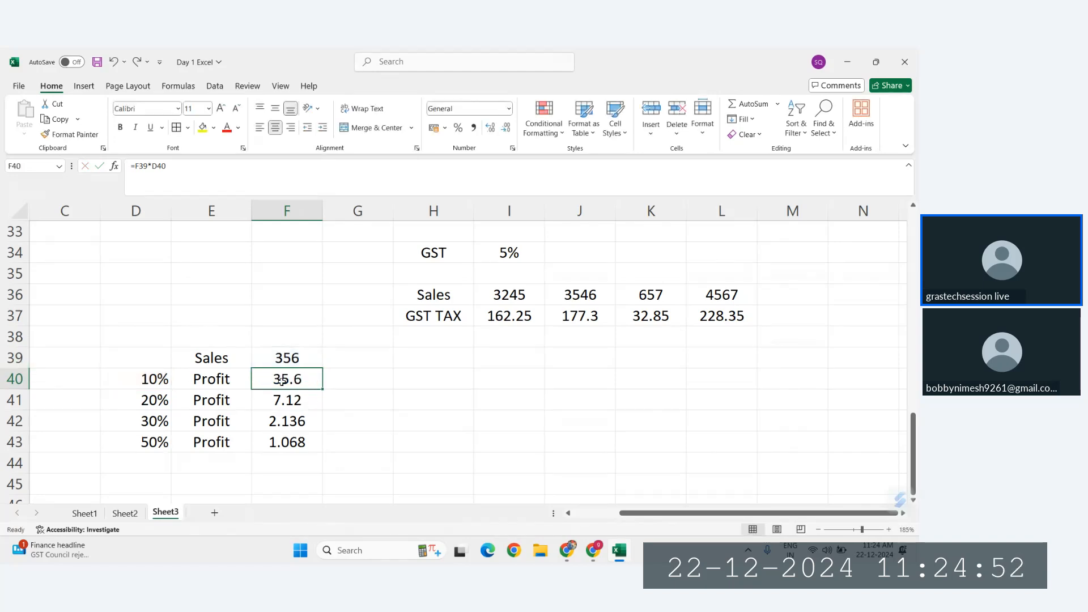
double_click(285, 398)
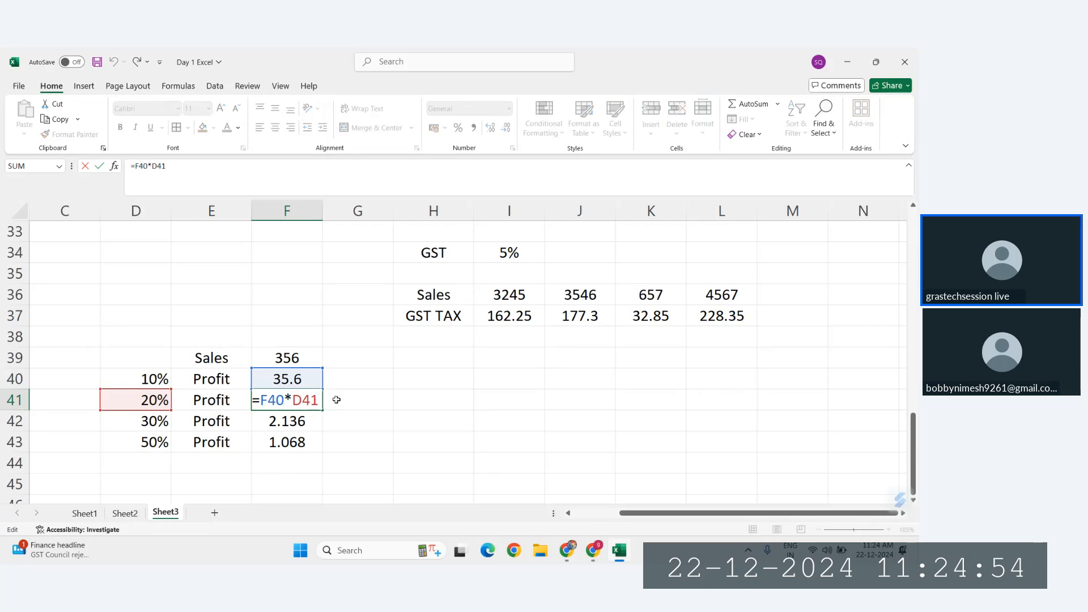
key("Escape")
double_click(287, 420)
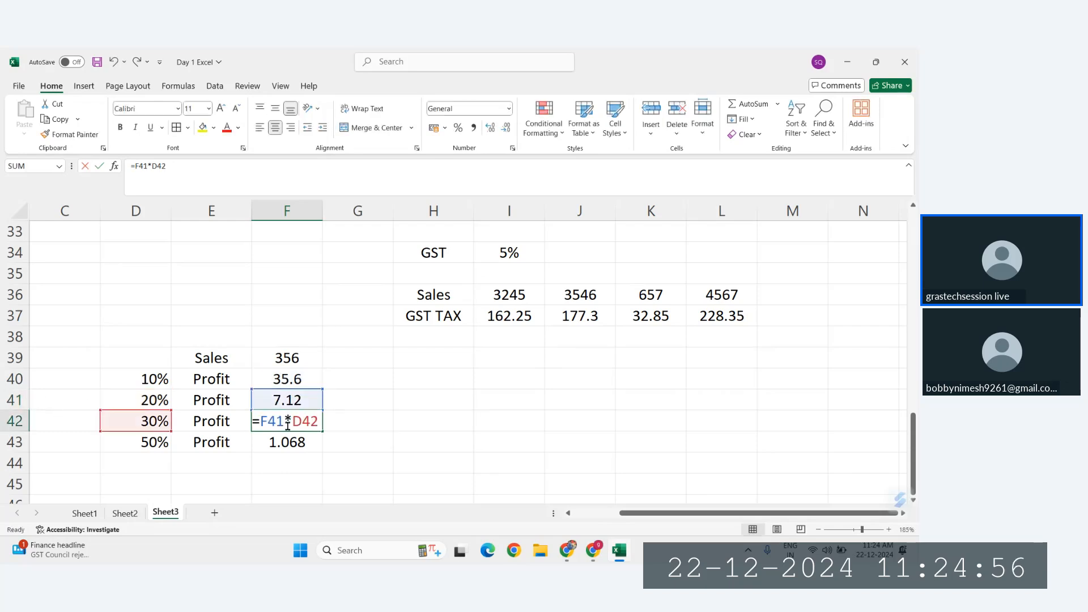
key("Escape")
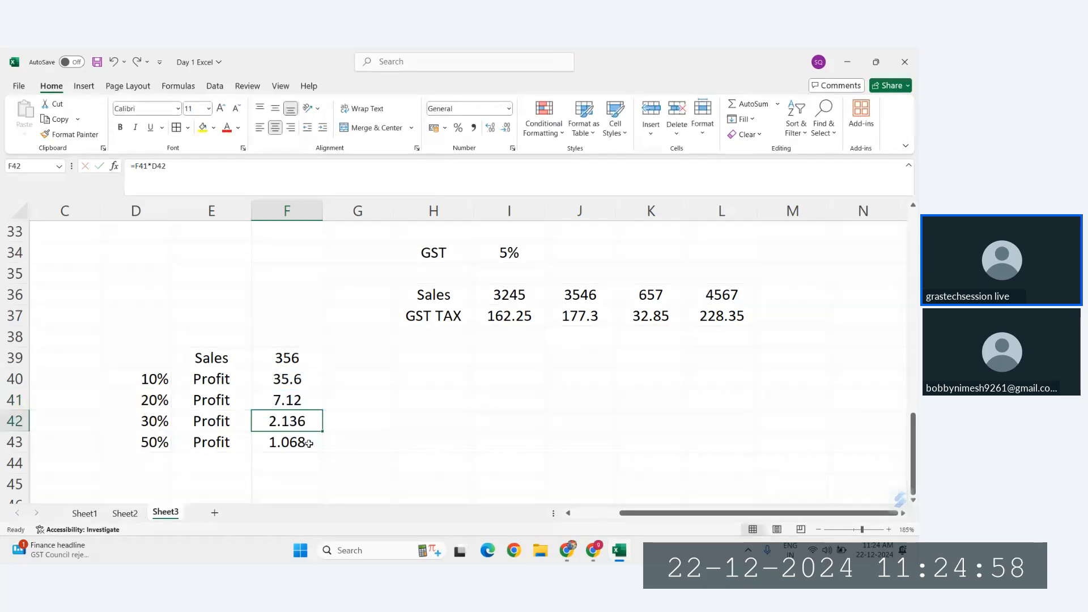
double_click(309, 443)
key("Escape")
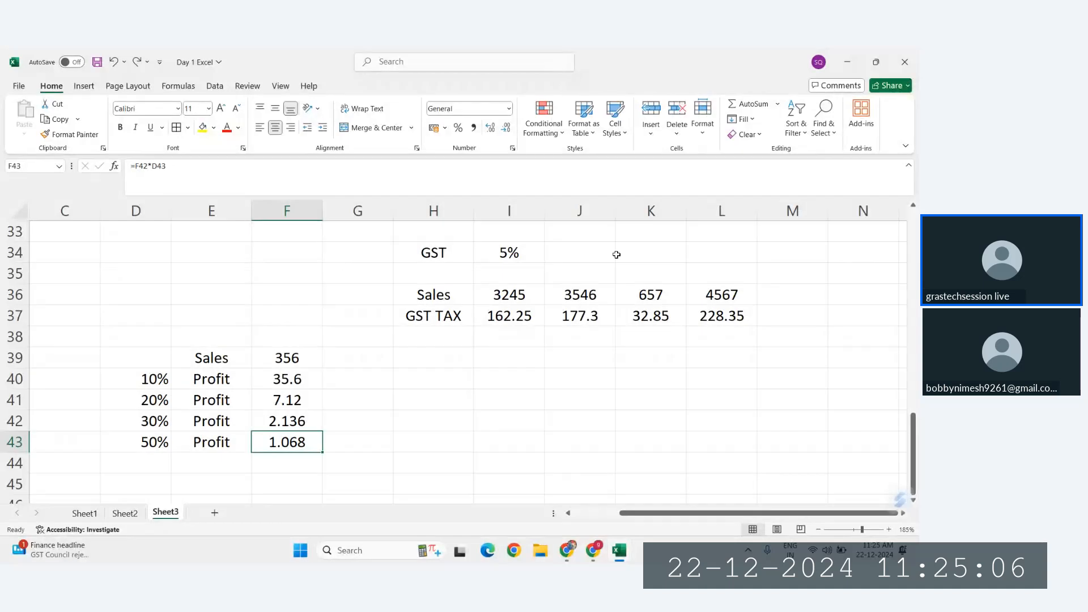
Step: Clear the relative profit formulas from F40:F43
left_click(287, 396)
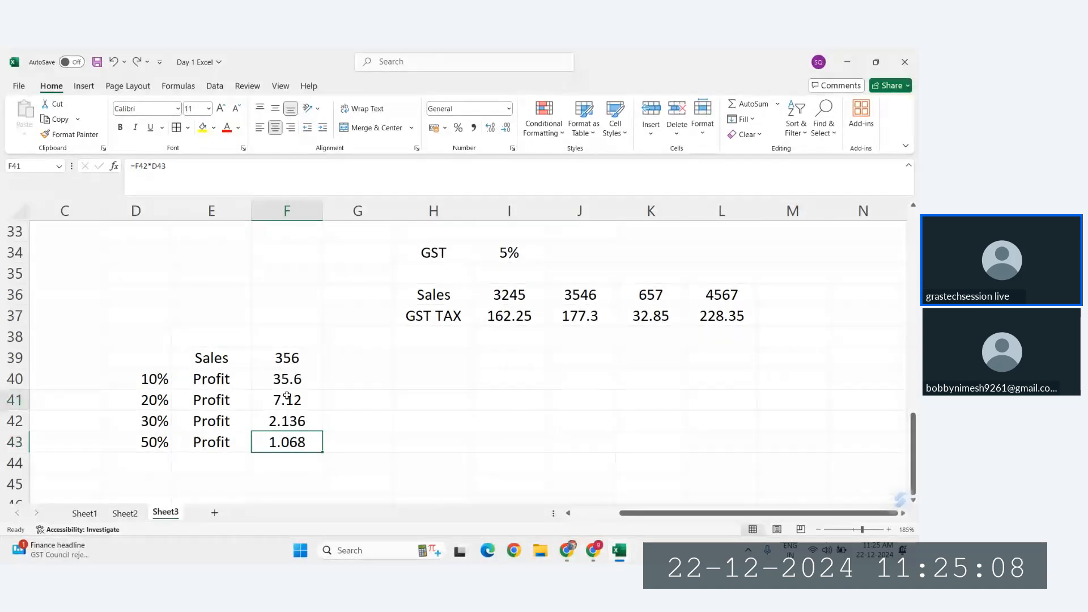
left_click_drag(292, 383, 290, 439)
key("Delete")
Step: Calculate the 10% profit in F40 with the row-locked formula =D40*F$39
left_click(287, 378)
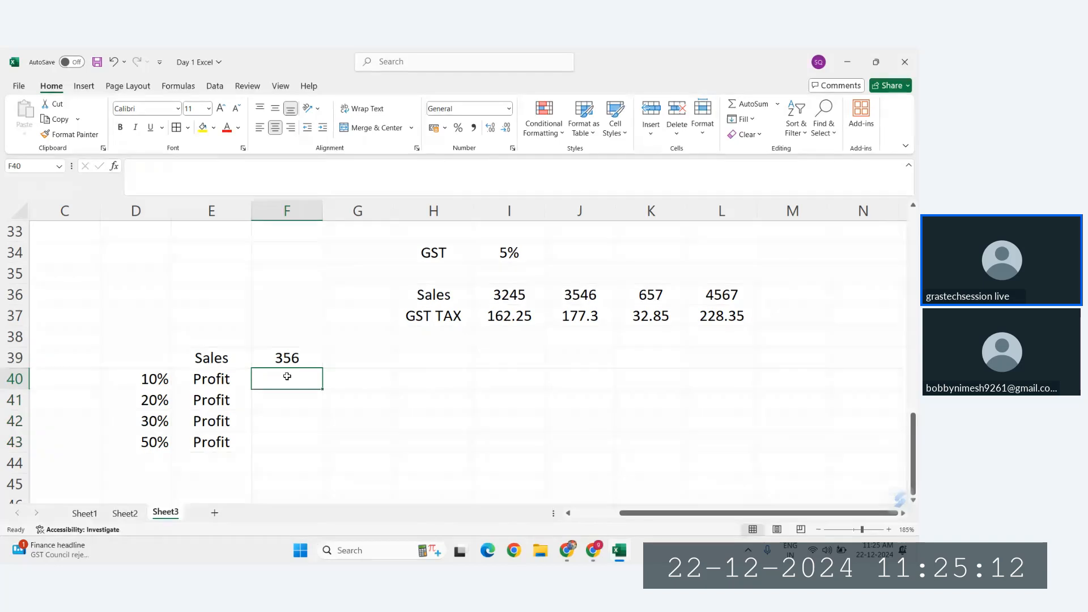
type("=")
left_click(162, 388)
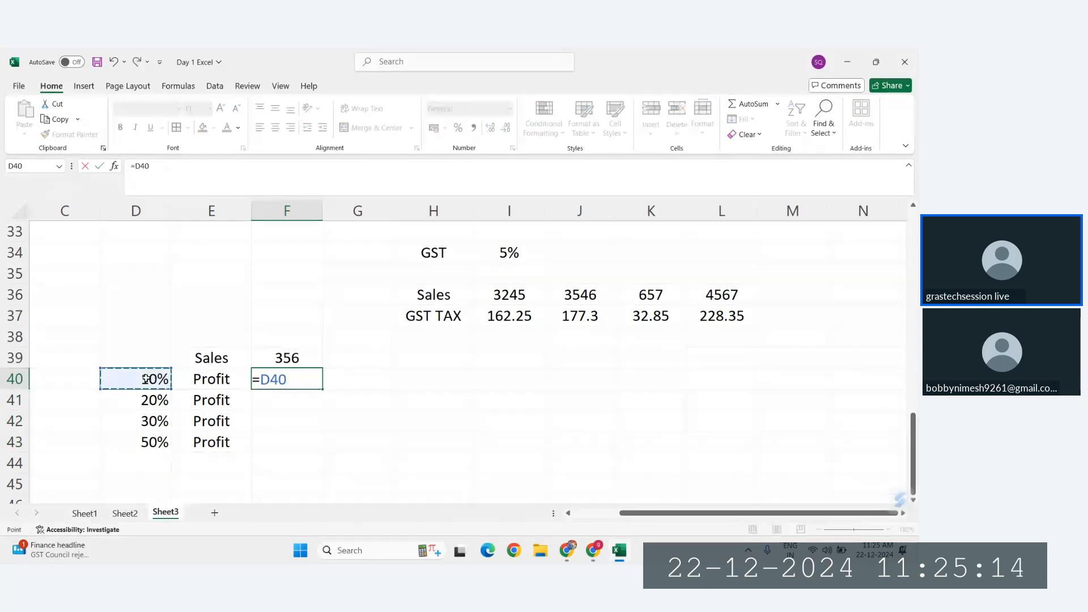
type("*")
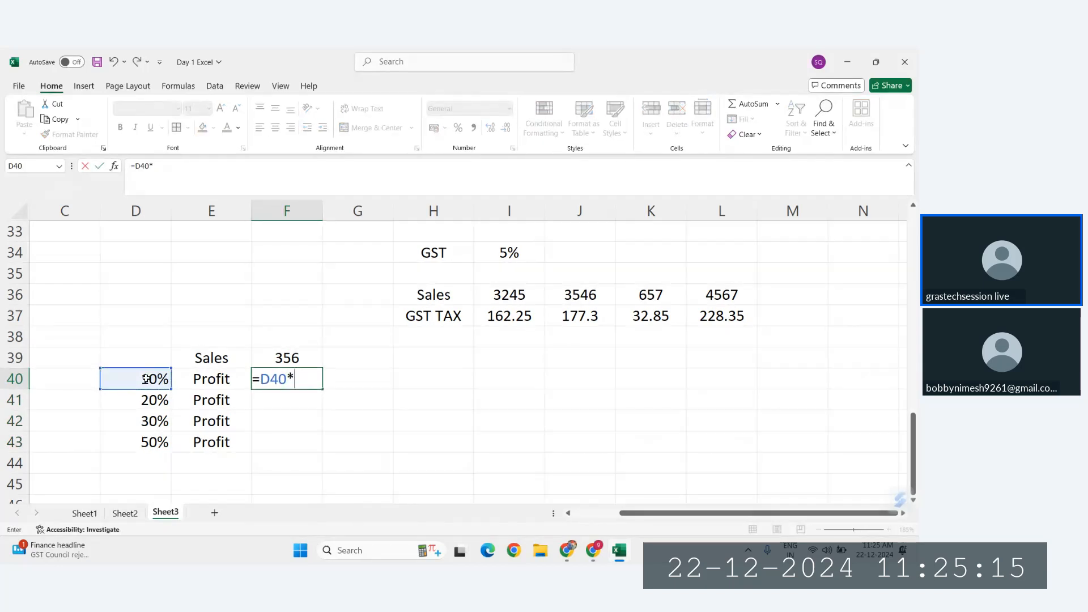
left_click(288, 358)
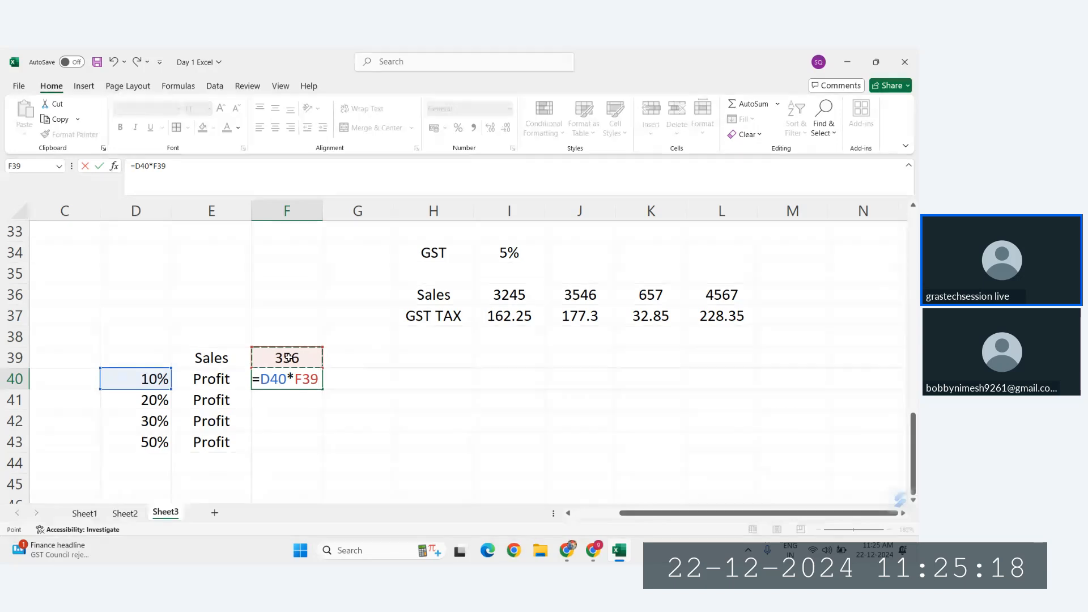
key("F4")
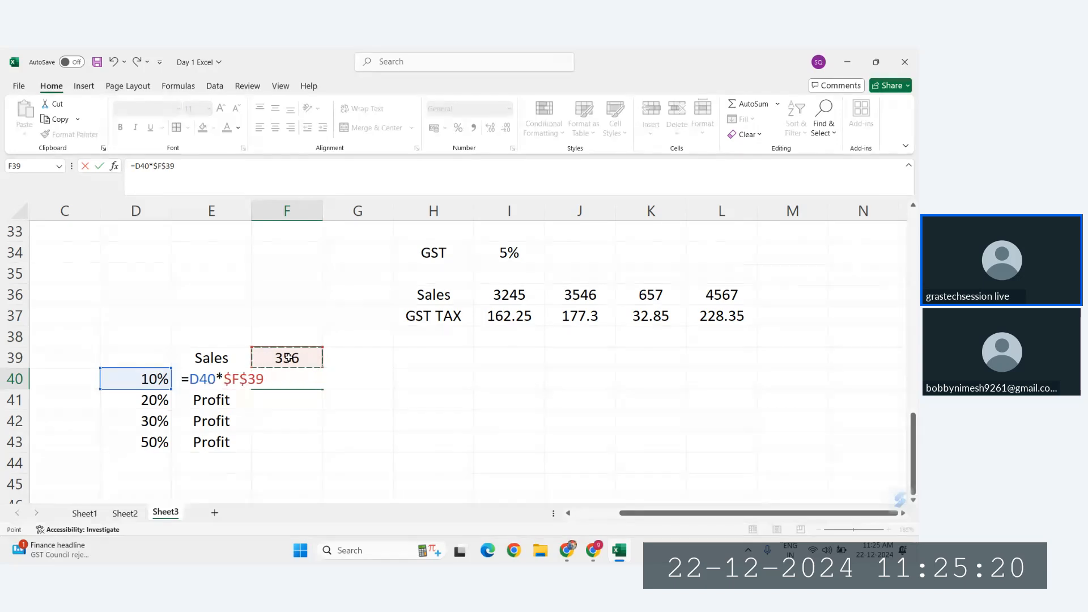
key("F4")
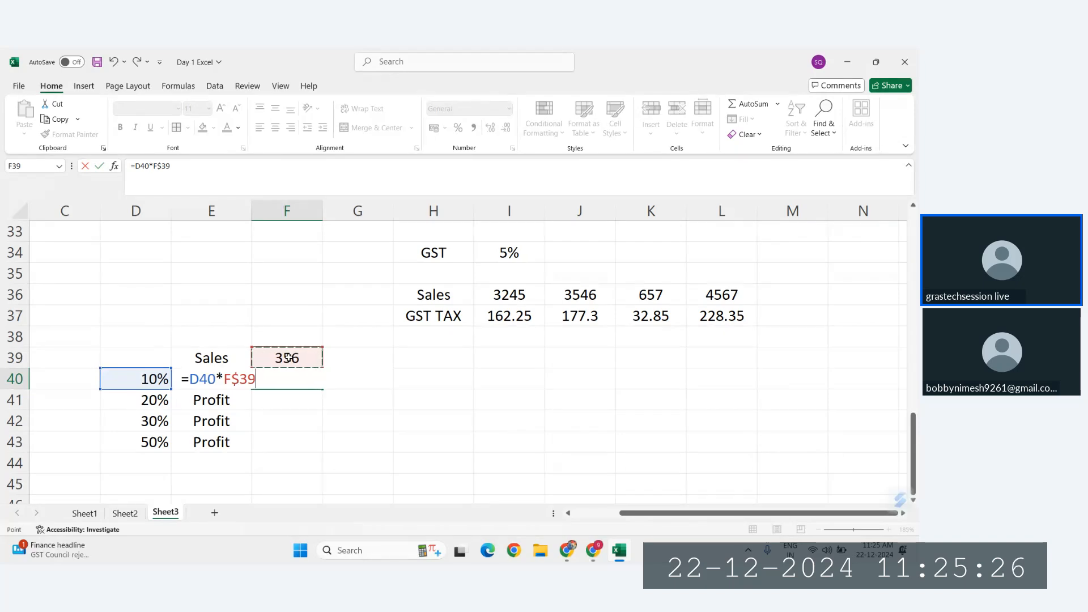
key("Return")
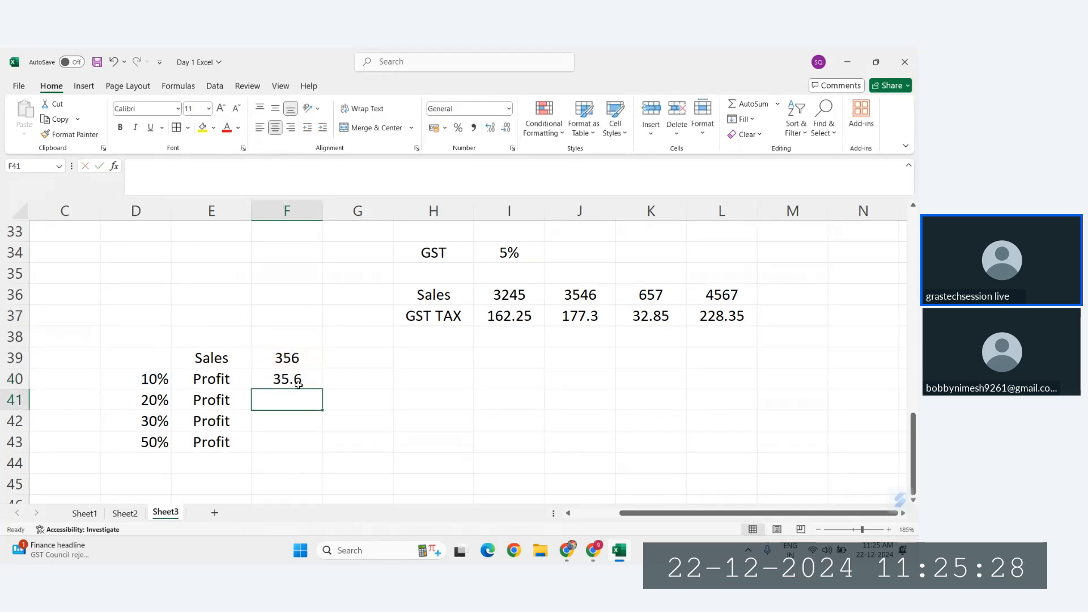
Step: Fill the row-locked profit formula from F40 down to F43 and inspect the references of the copies in F41:F43
left_click(298, 384)
left_click_drag(318, 391, 320, 450)
double_click(280, 400)
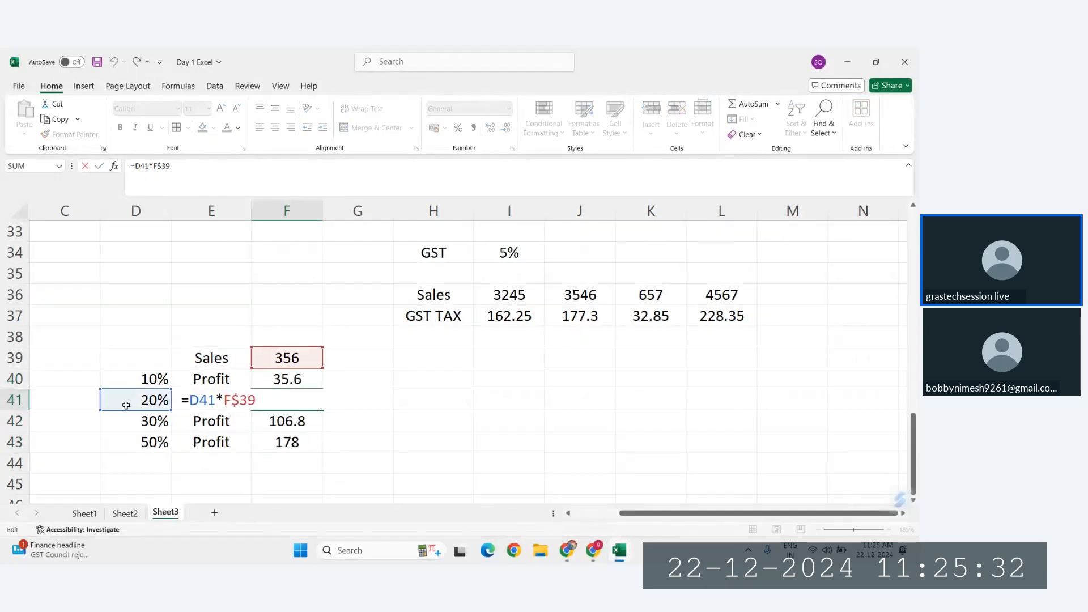
key("Escape")
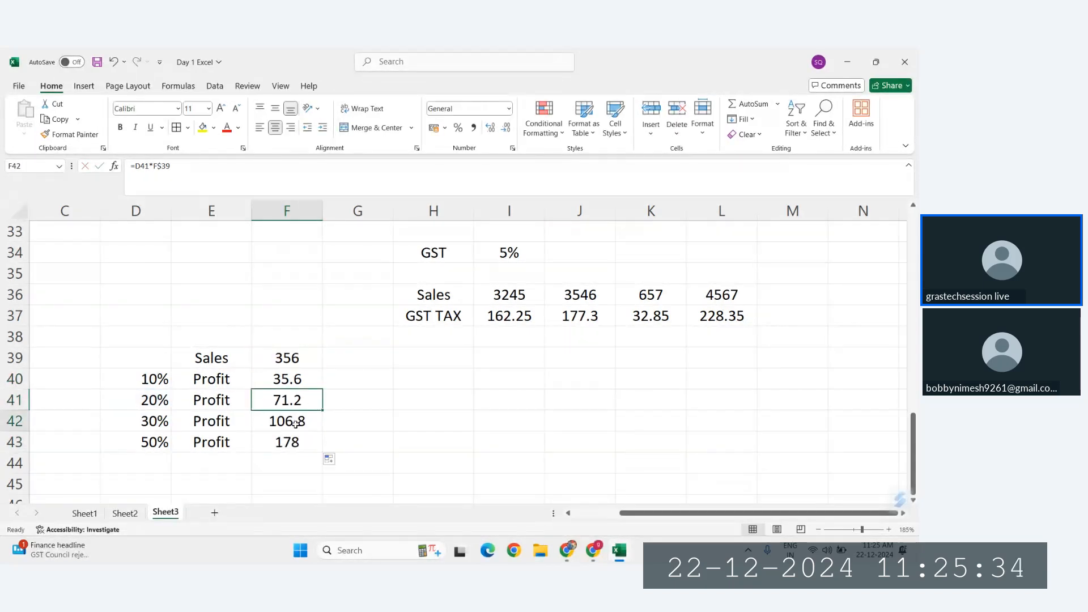
double_click(299, 422)
key("Escape")
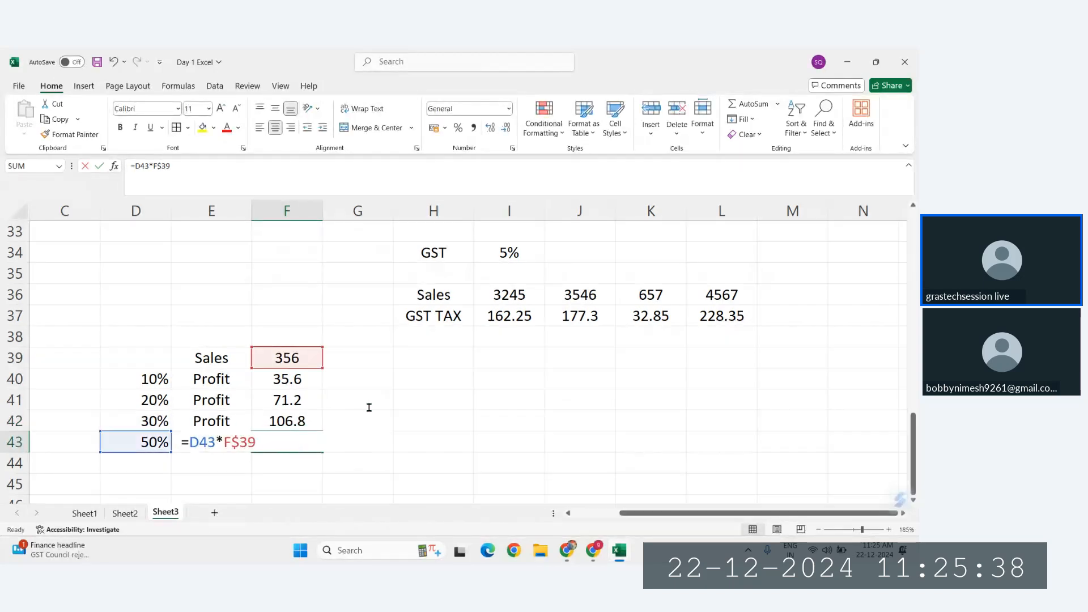
key("ctrl+Return")
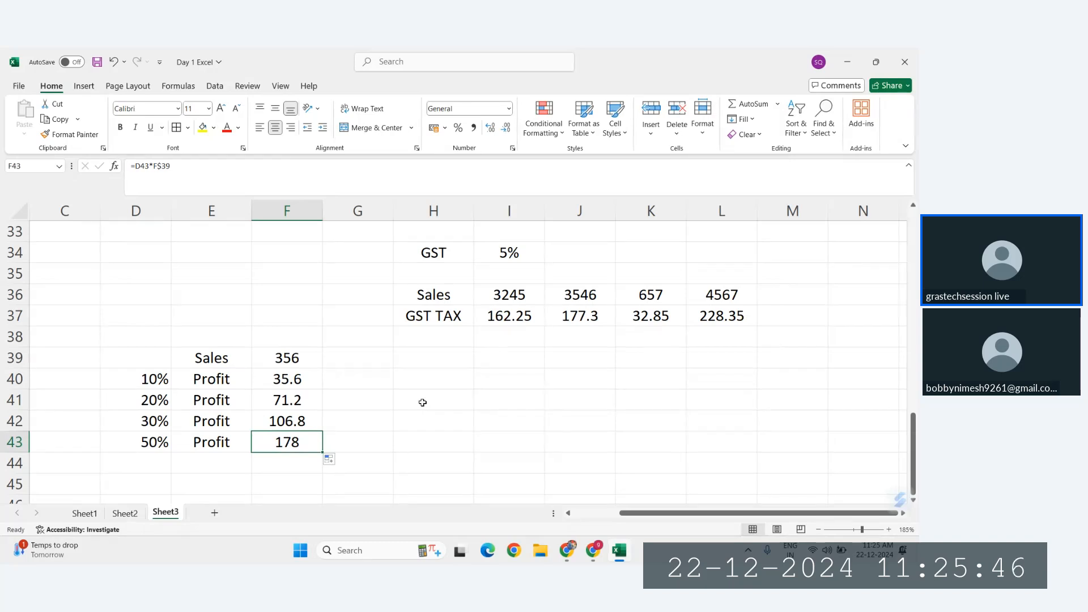
Step: Review the absolute reference notes in E23:G25 and the list of reference types above them
scroll(225, 352, "up", 3)
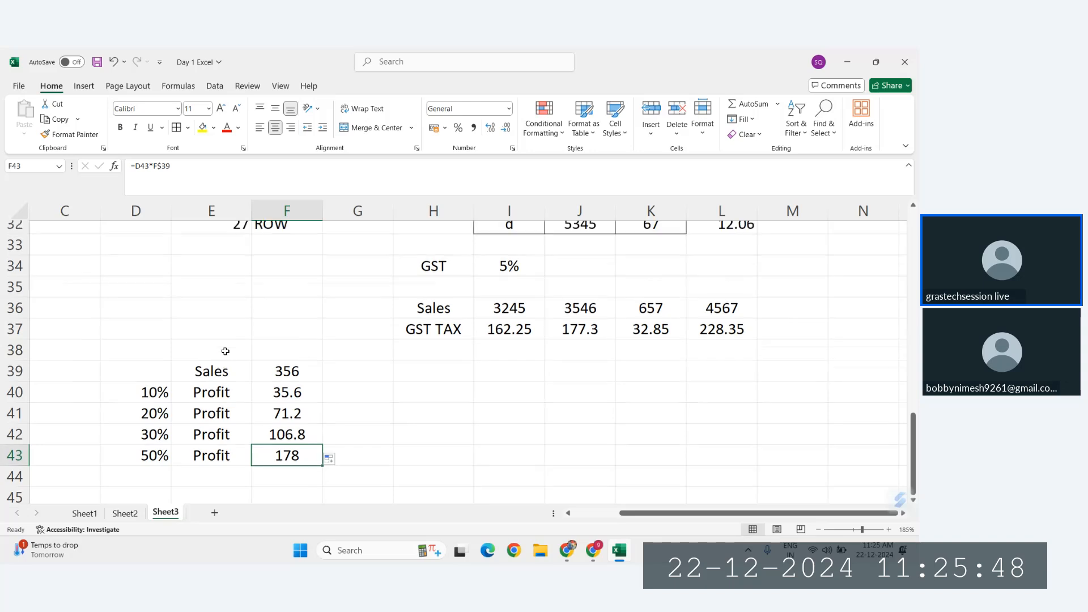
scroll(225, 351, "up", 3)
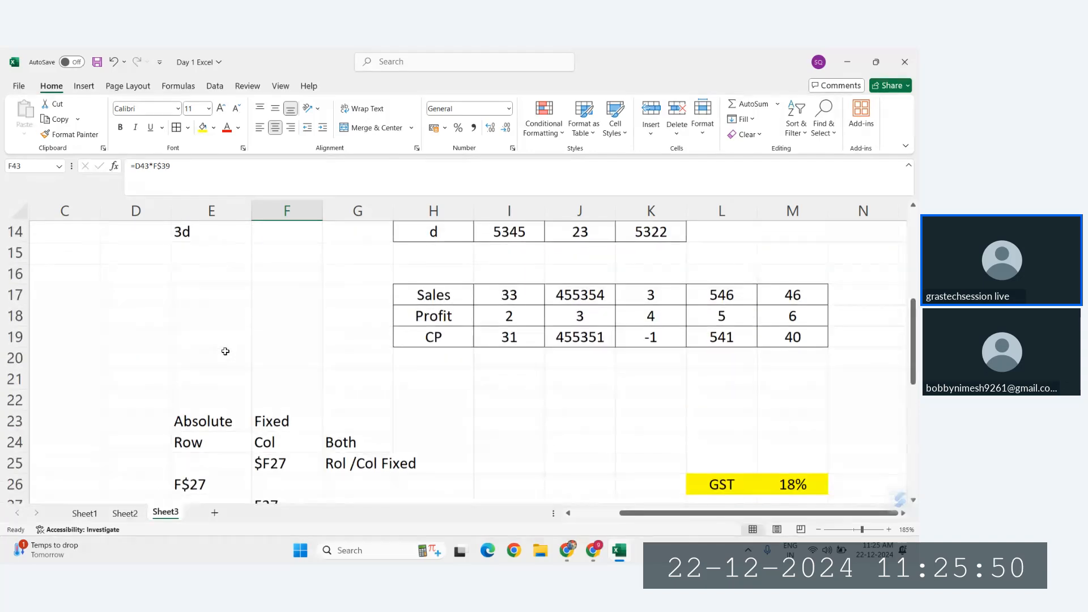
left_click_drag(220, 398, 376, 444)
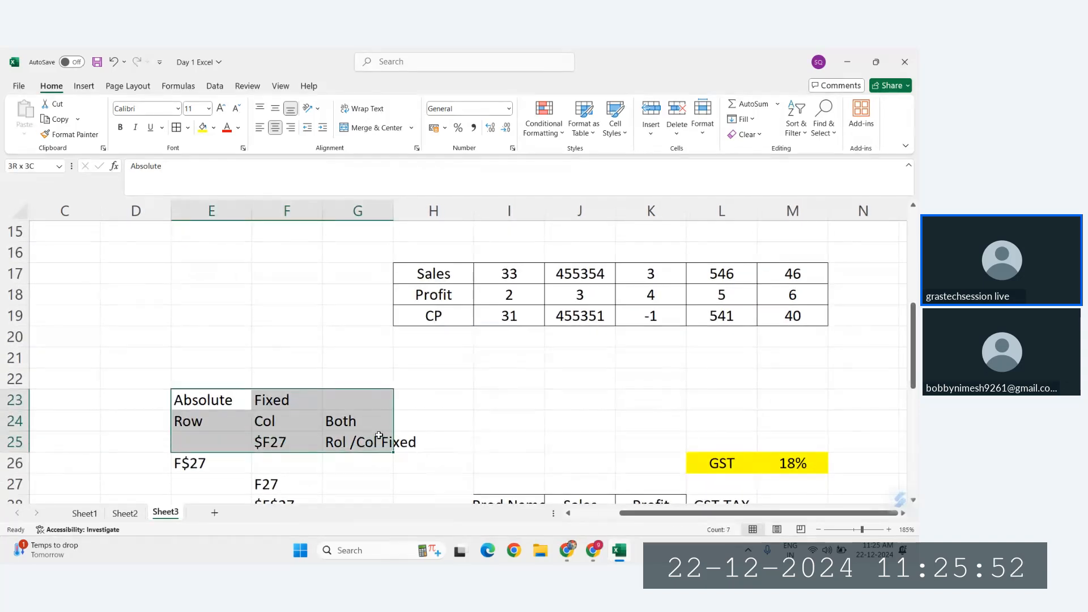
scroll(389, 396, "up", 3)
scroll(390, 397, "down", 1)
scroll(390, 398, "up", 1)
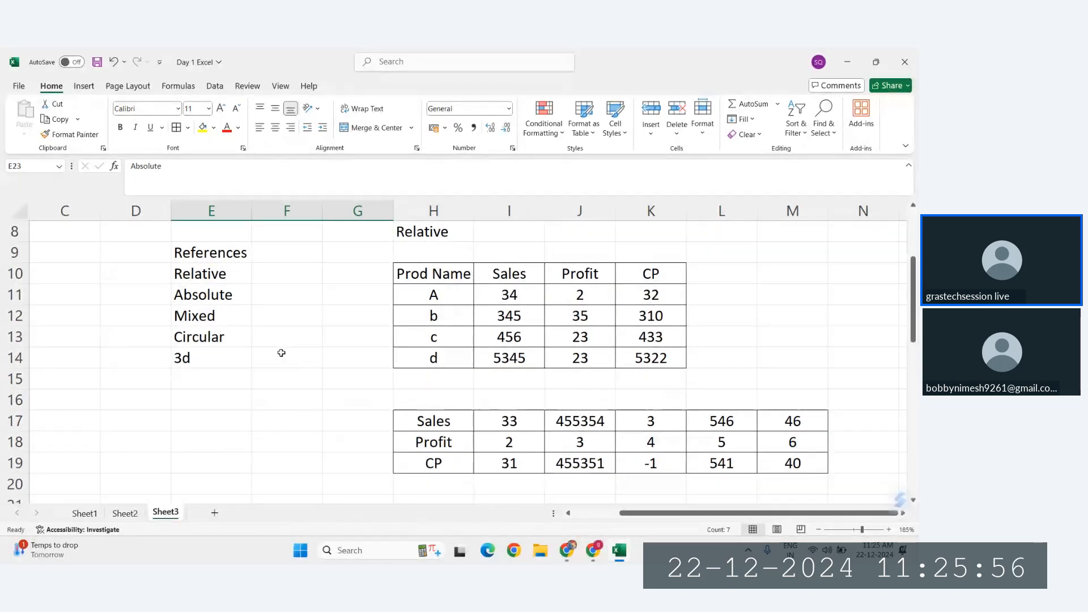
Step: Try to copy the Mixed label from E12 to an empty cell below the profit example
left_click(205, 315)
key("ctrl+c")
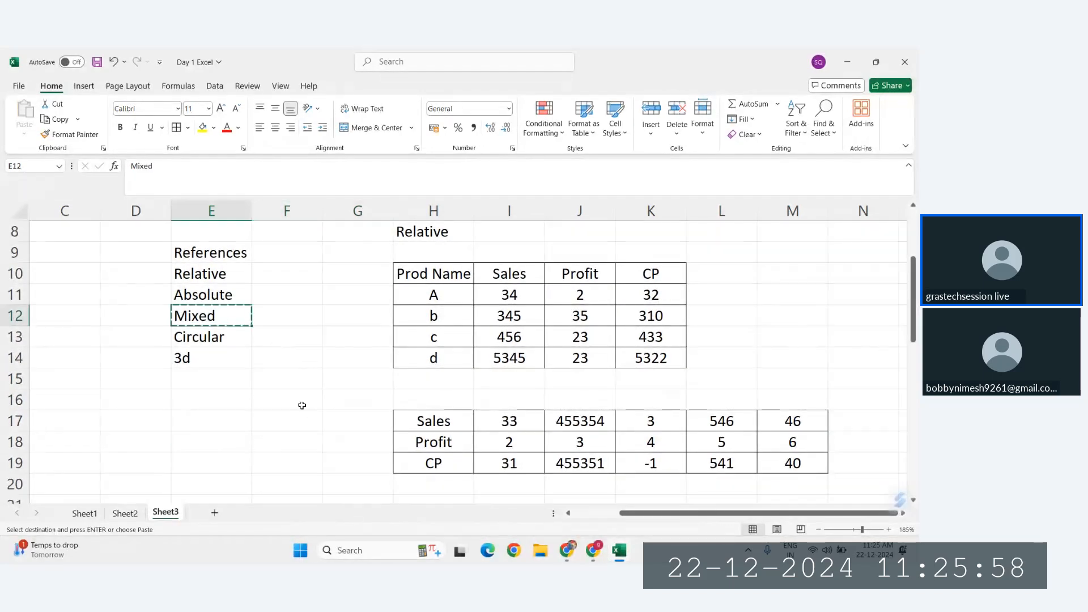
scroll(291, 401, "down", 2)
scroll(290, 400, "down", 1)
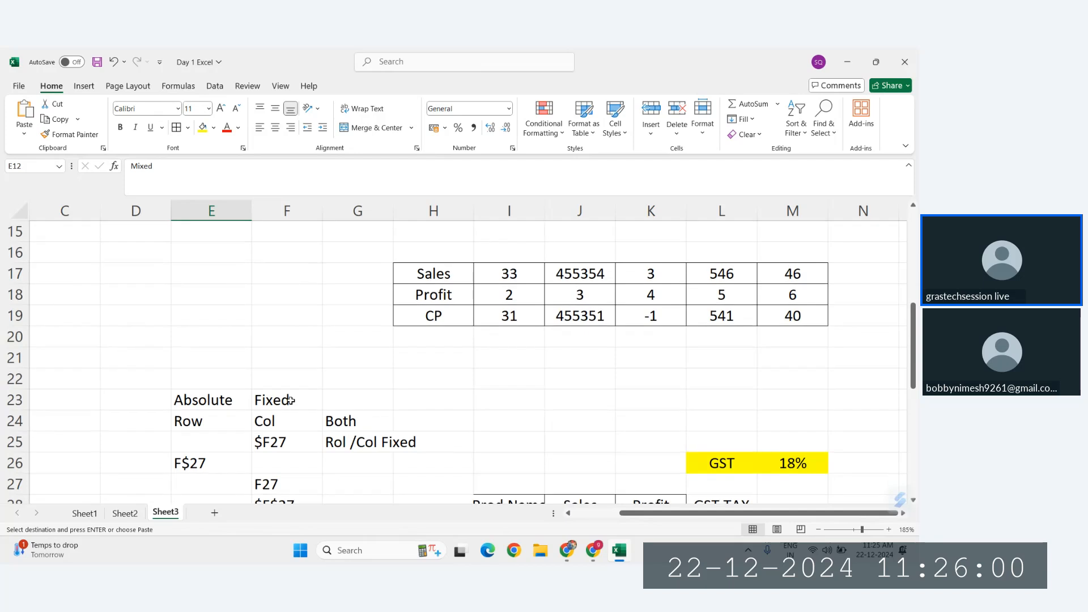
scroll(291, 400, "up", 4)
scroll(251, 401, "down", 14)
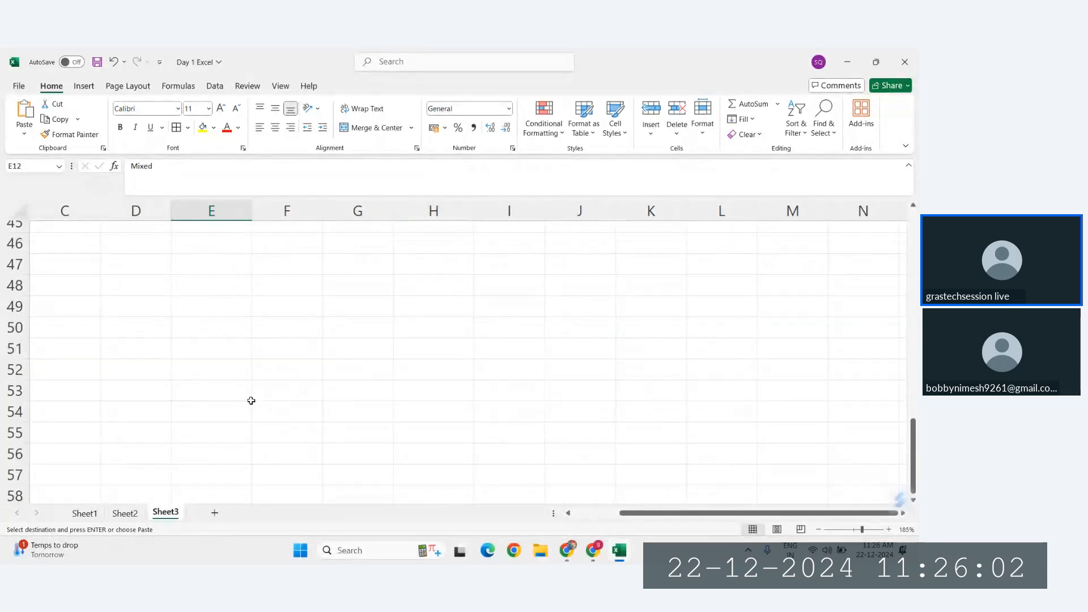
scroll(251, 402, "up", 1)
right_click(251, 401)
left_click(174, 292)
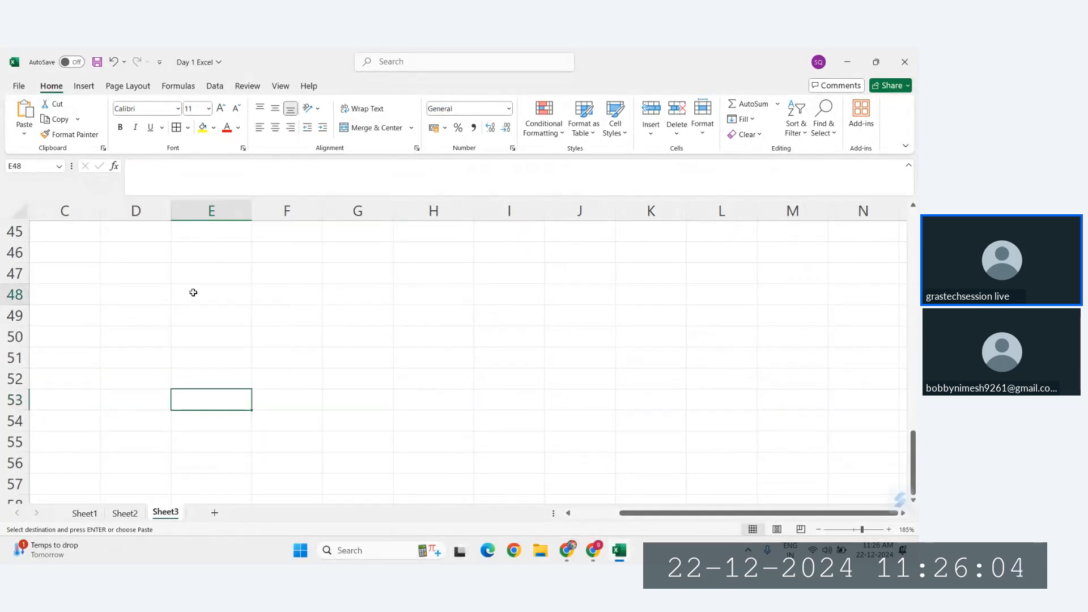
Step: Enter the heading "Mixed Ref" in E48, below the profit example
left_click(193, 292)
type("Mixed")
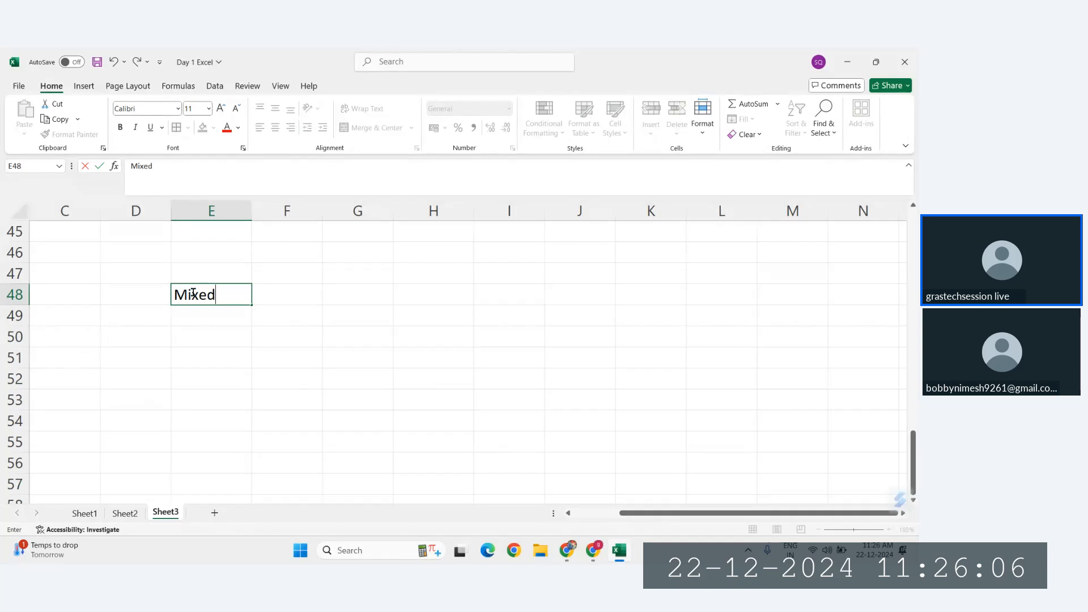
key("Tab")
left_click(193, 293)
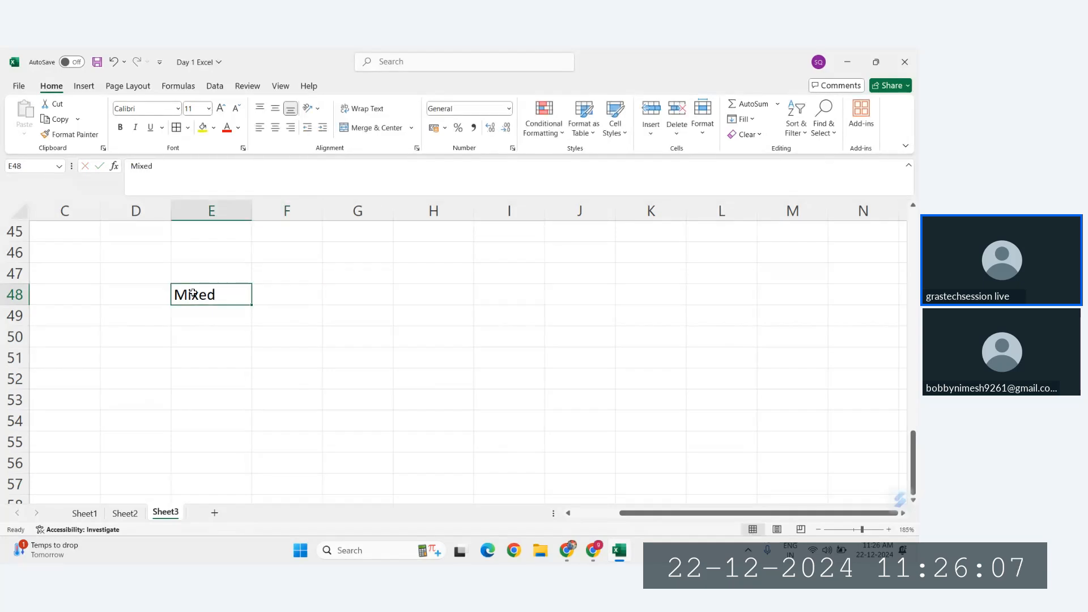
double_click(236, 294)
type("Ref")
key("Return")
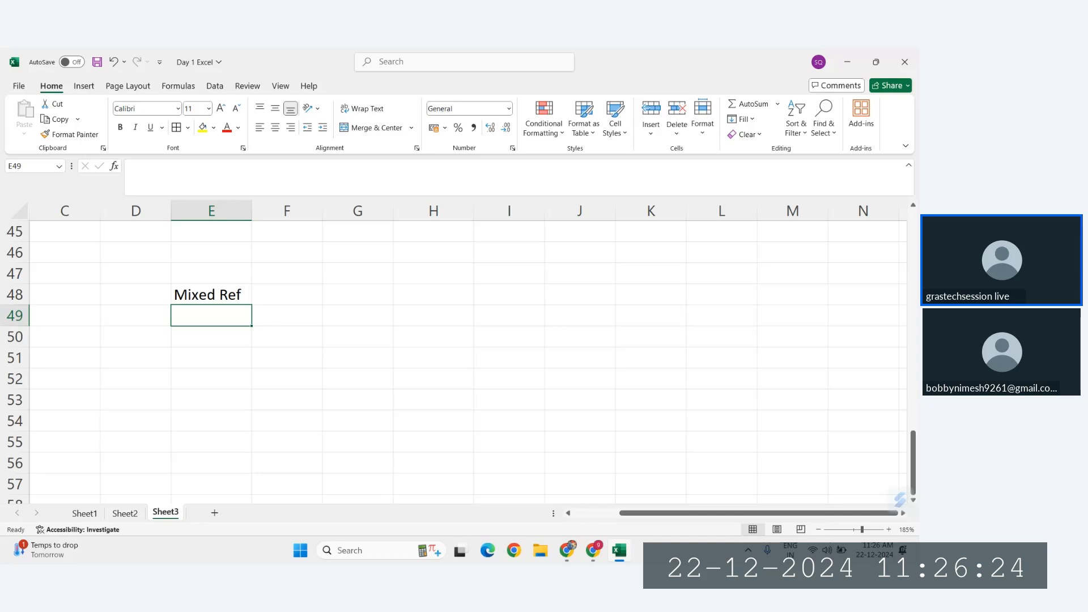
Step: Switch to the Zoho Meeting window in Chrome to check the running session
left_click(592, 562)
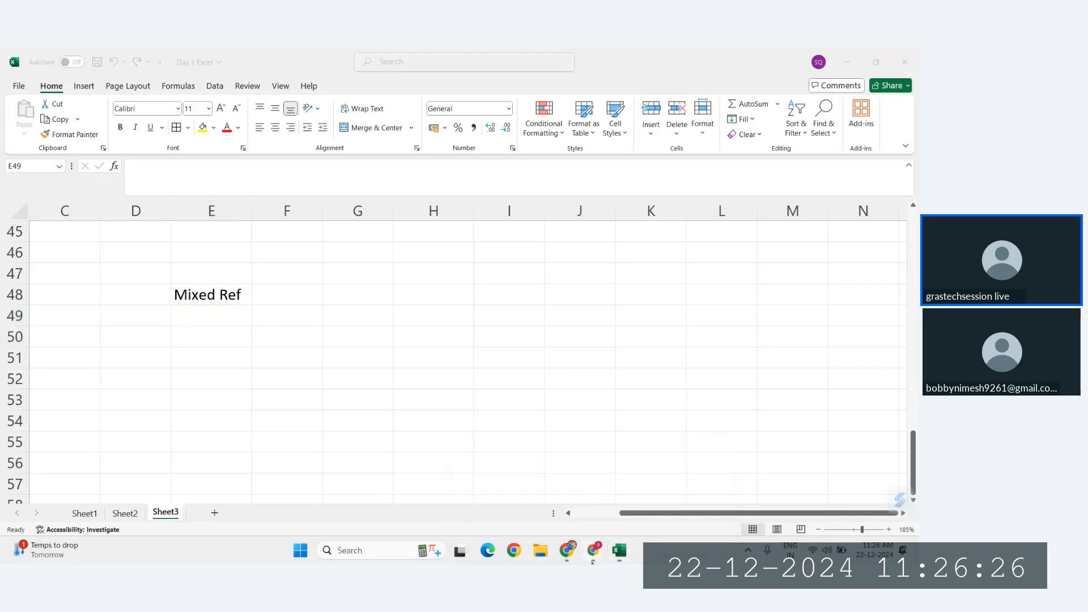
mouse_move(592, 561)
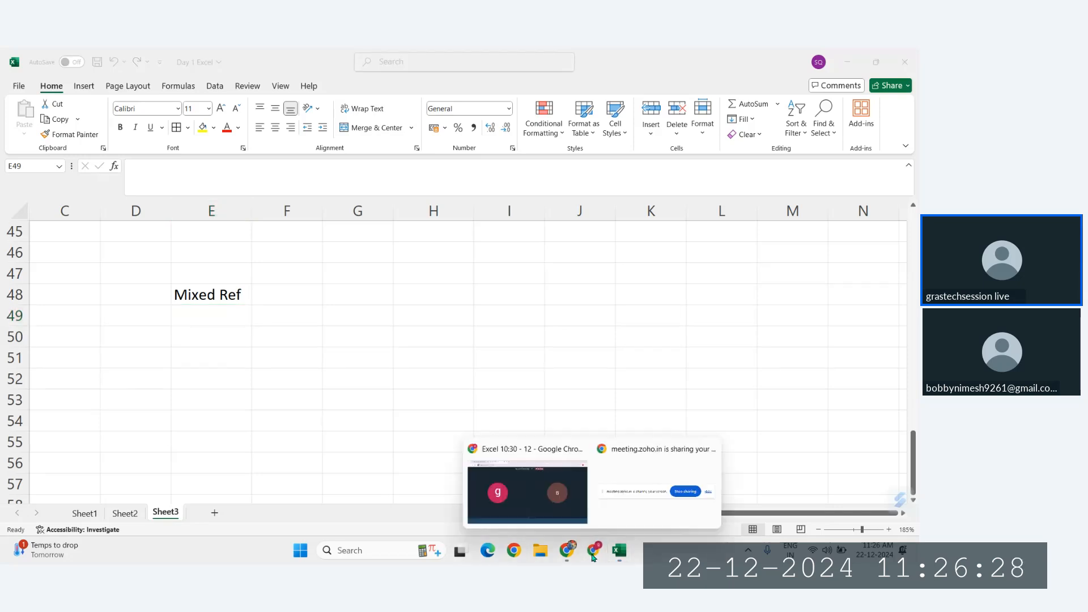
left_click(547, 507)
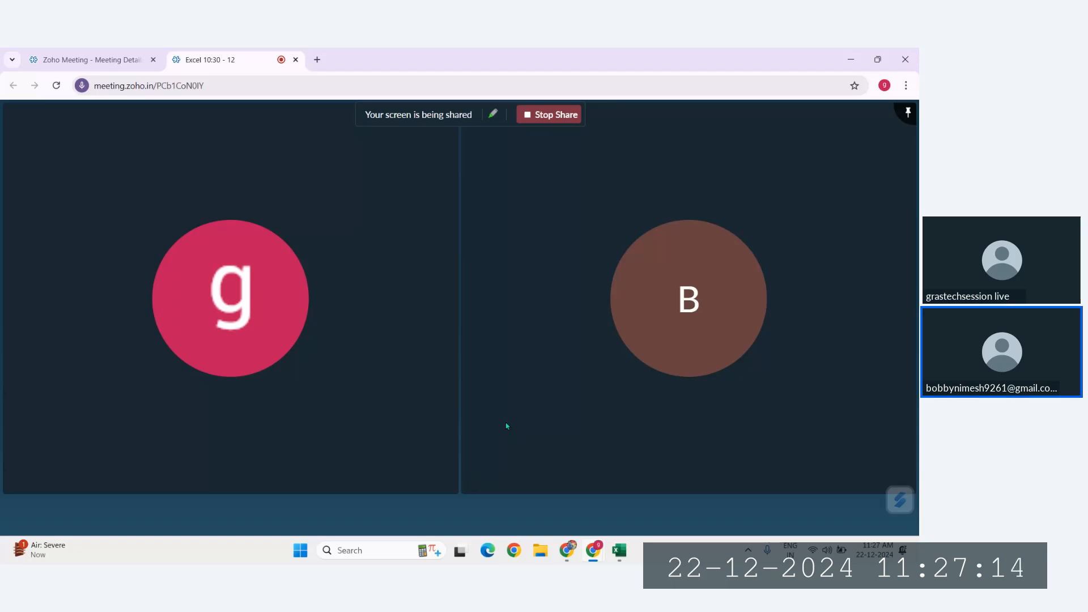
mouse_move(510, 453)
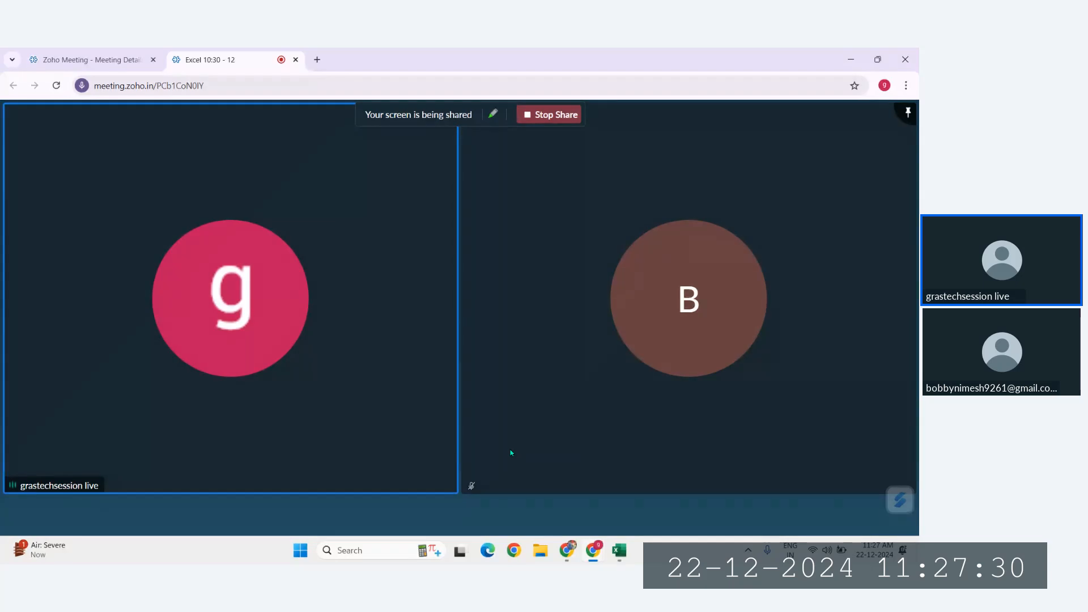
Step: Switch back to the Excel workbook and review the profit and GST examples above the Mixed Ref heading
left_click(620, 560)
scroll(300, 338, "up", 1)
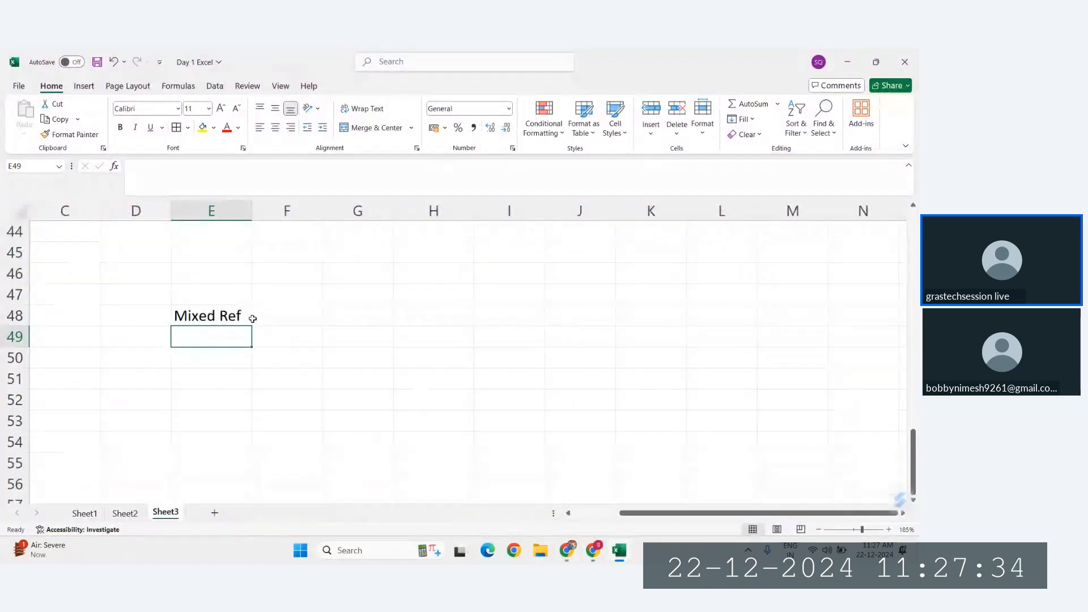
scroll(255, 317, "up", 2)
scroll(256, 320, "up", 2)
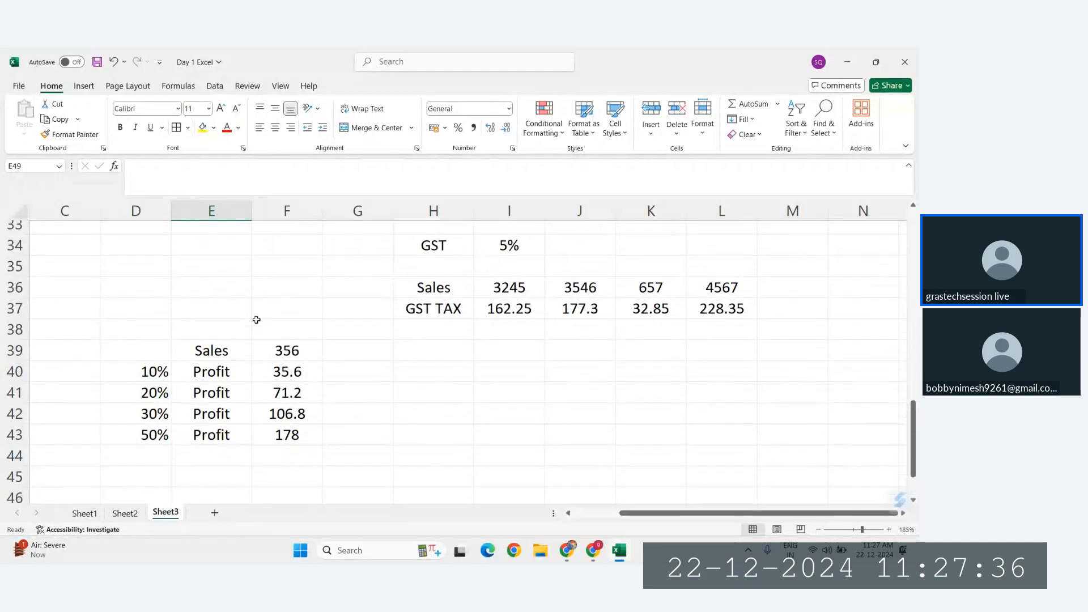
scroll(511, 344, "up", 2)
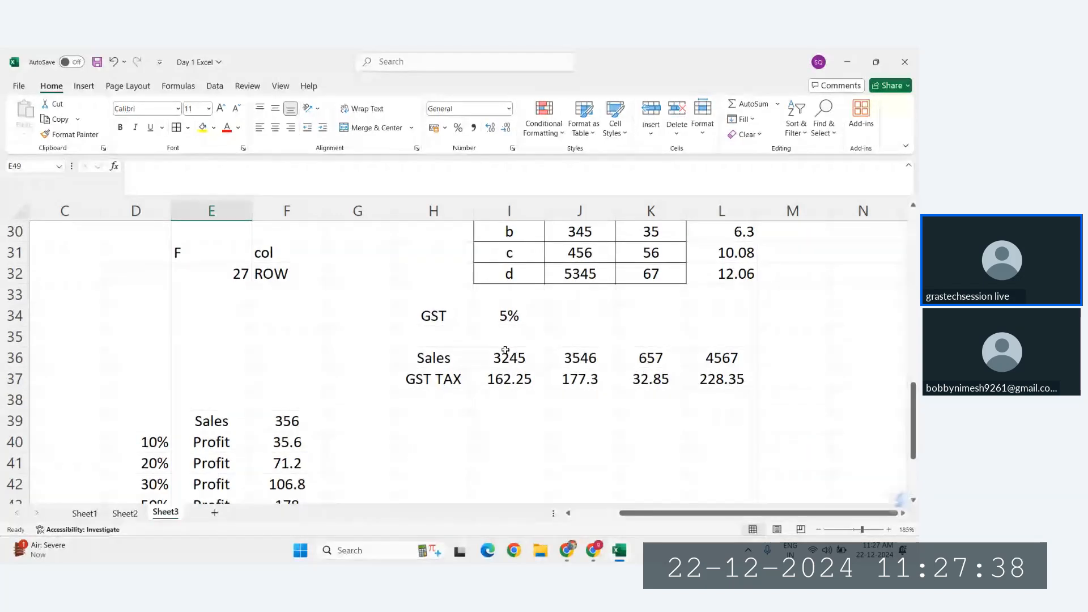
scroll(501, 362, "down", 2)
scroll(498, 371, "down", 3)
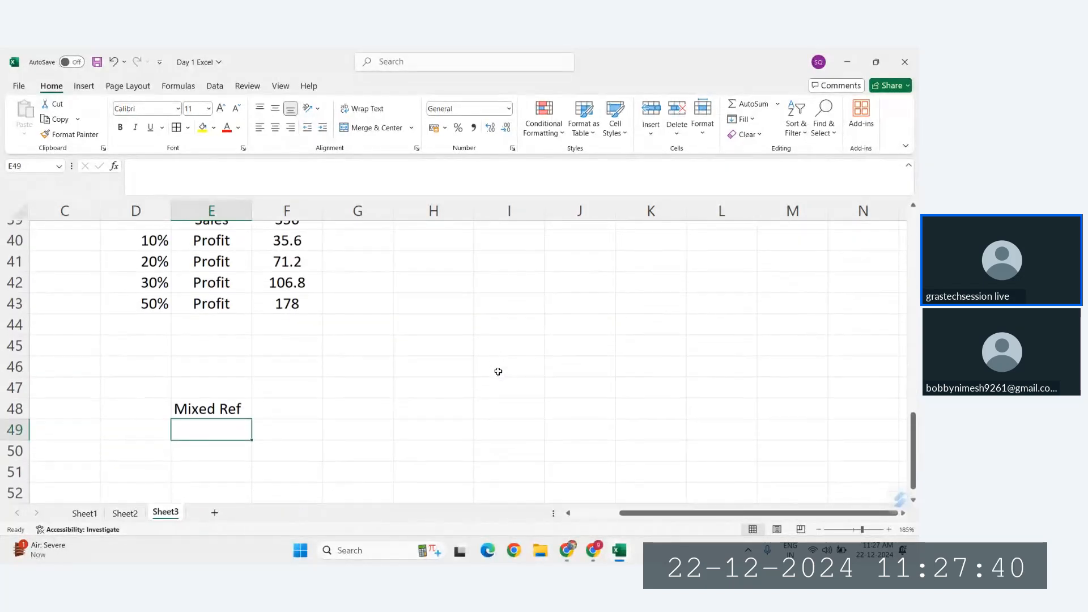
Step: Enter the note "Row Fixed + Col Fixed" in E49, under the Mixed Ref heading
left_click(203, 359)
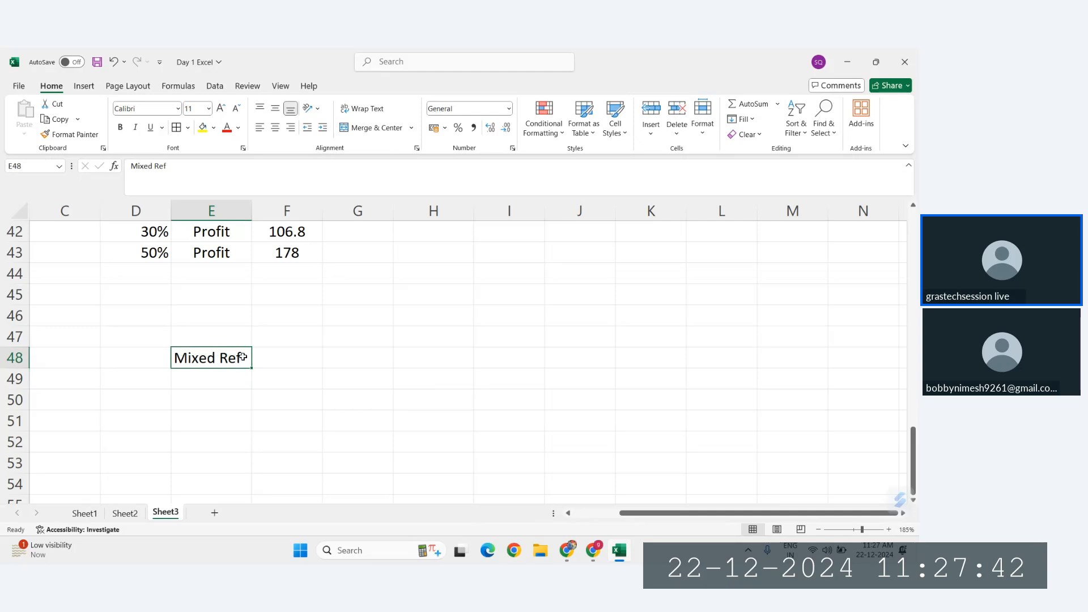
left_click(202, 378)
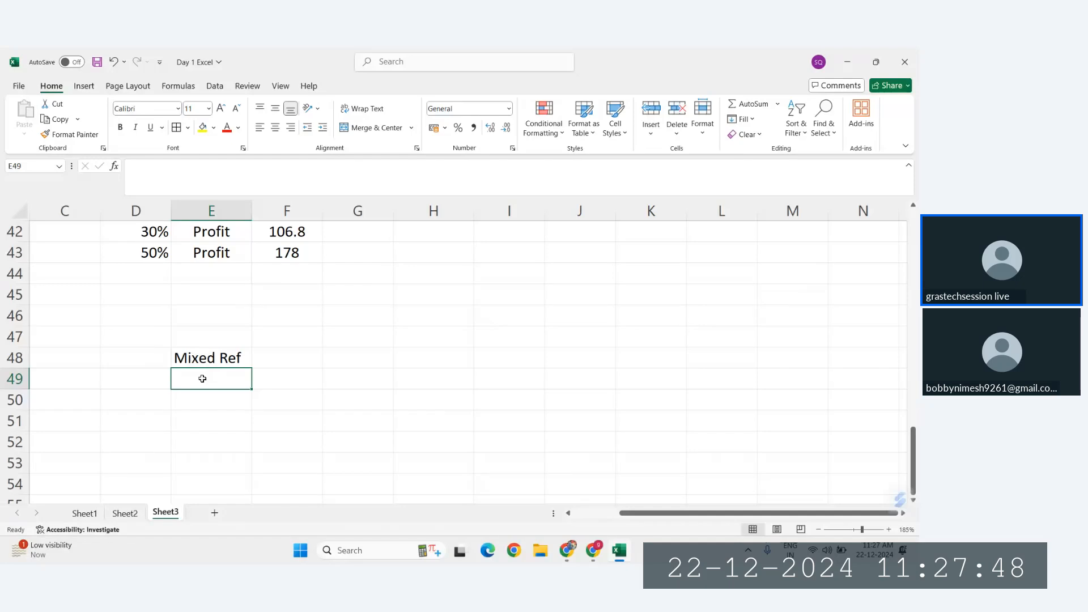
type("Row Fi")
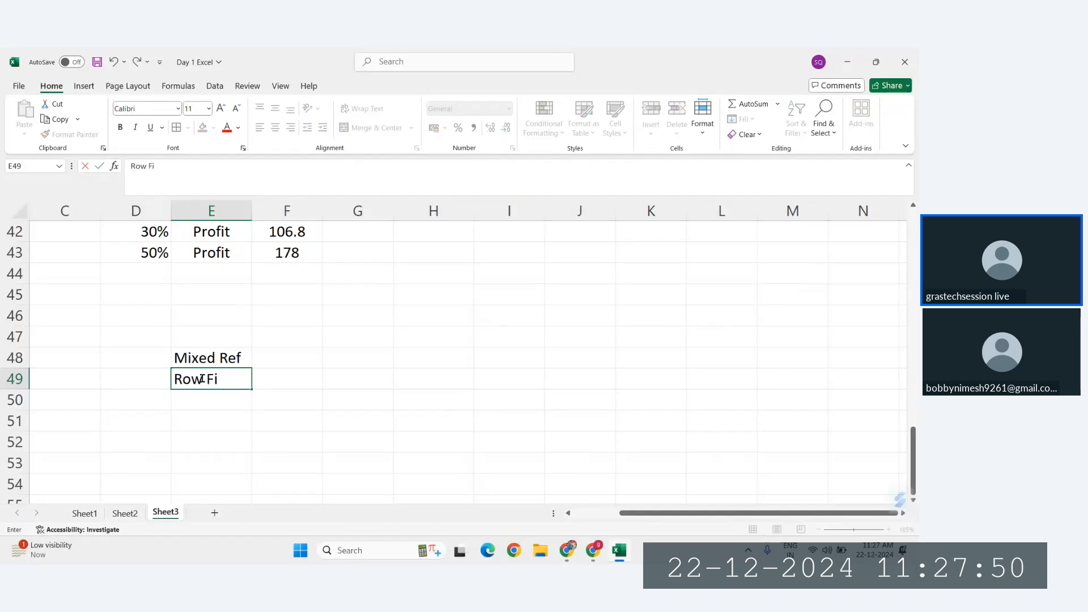
type("xed + Col Fsed")
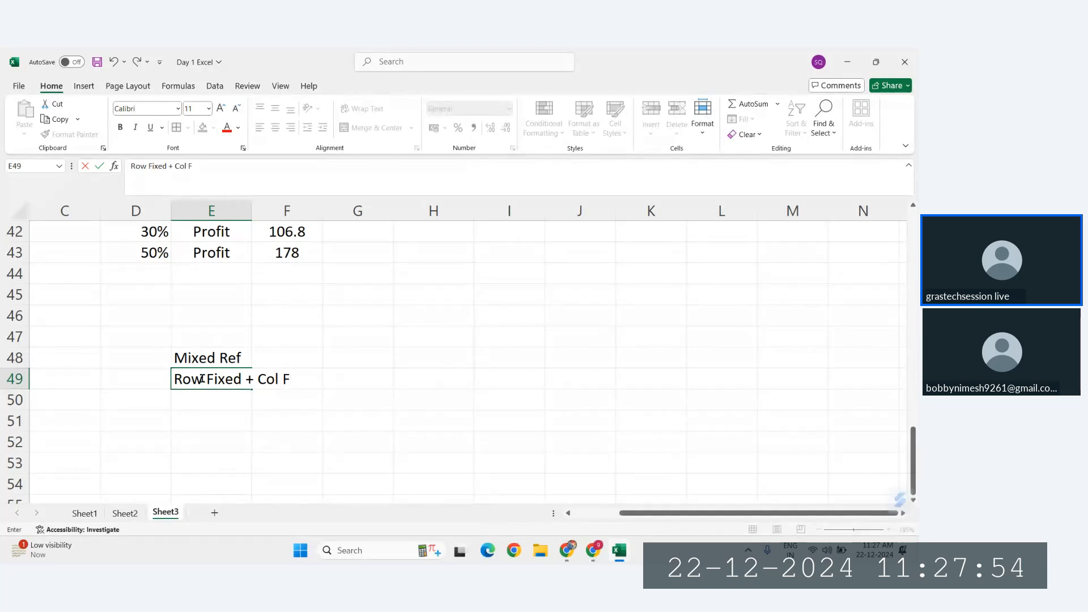
key("BackSpace")
key("BackSpace")
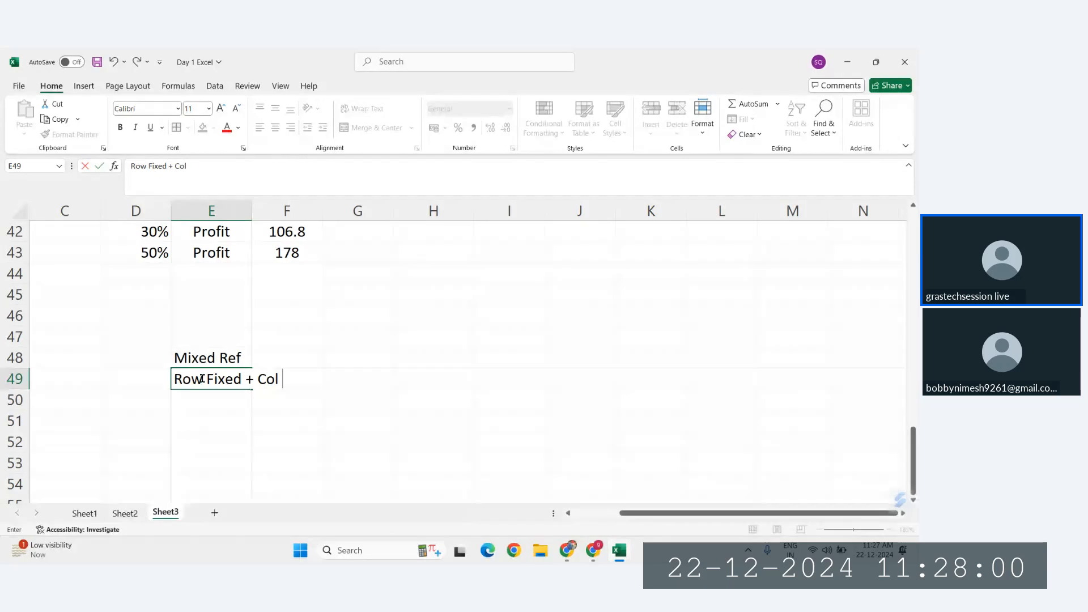
type("ed")
key("Return")
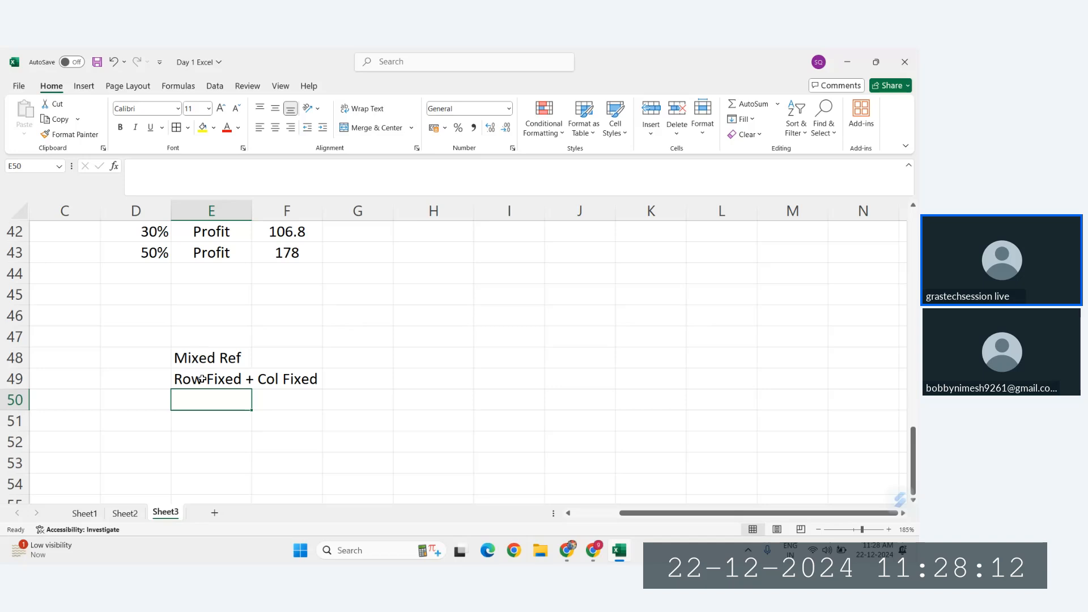
Step: Enter the note "Relative + Absolute is Mixed Ref" in E50
type("Relaticve")
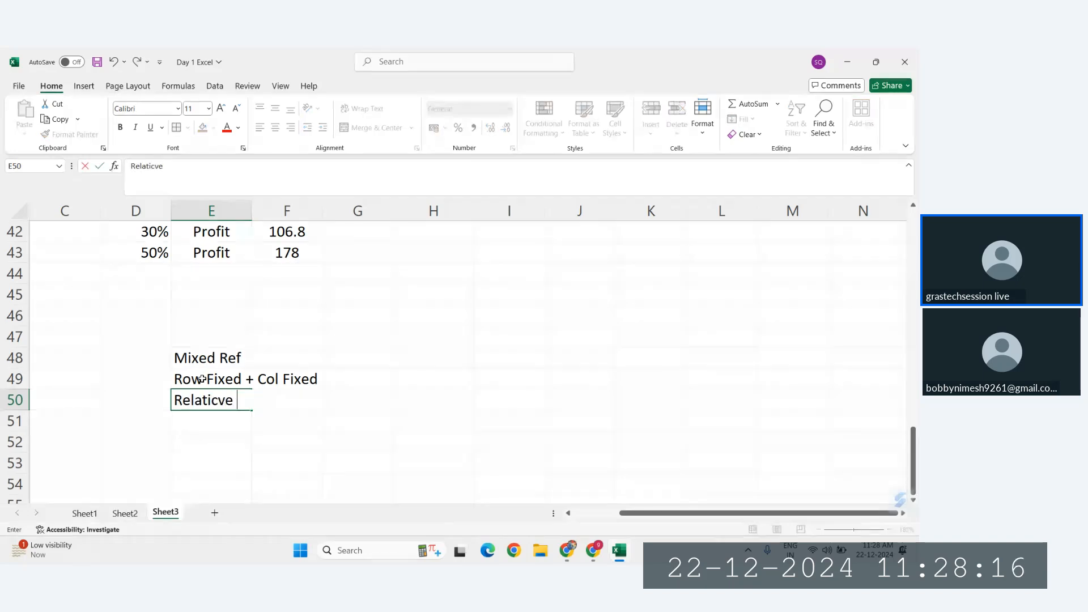
key("BackSpace")
key("BackSpace")
key("BackSpace")
type("ve +")
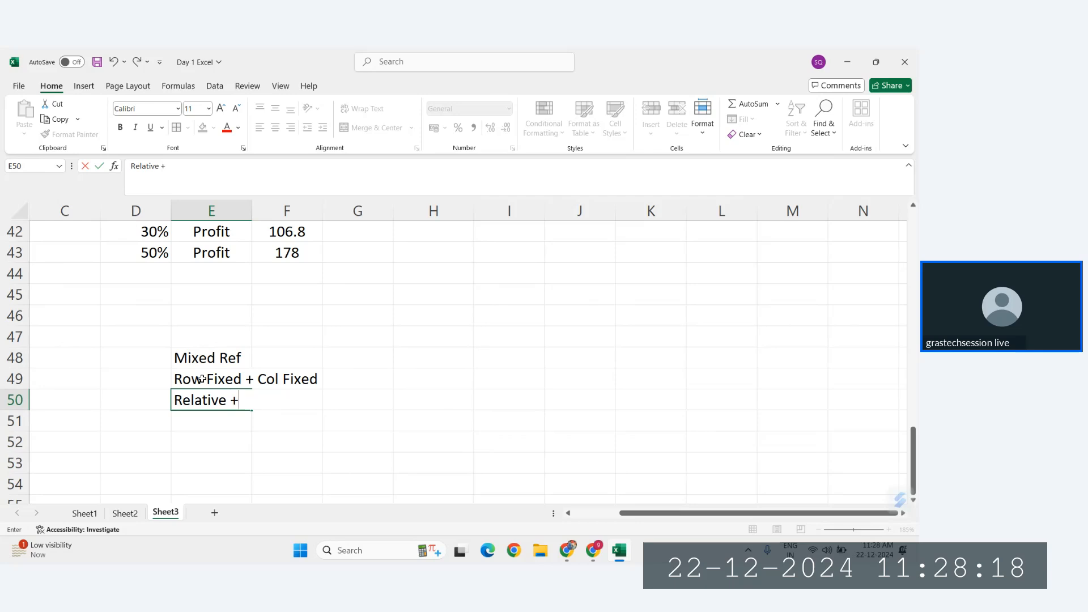
type(" M")
key("BackSpace")
type("Abso")
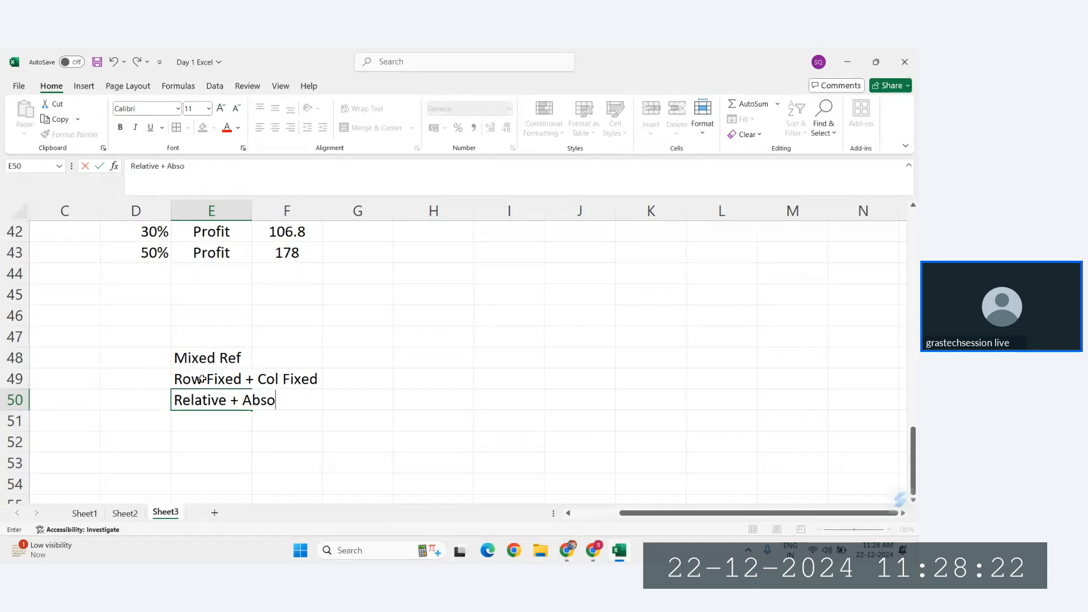
type("lute i")
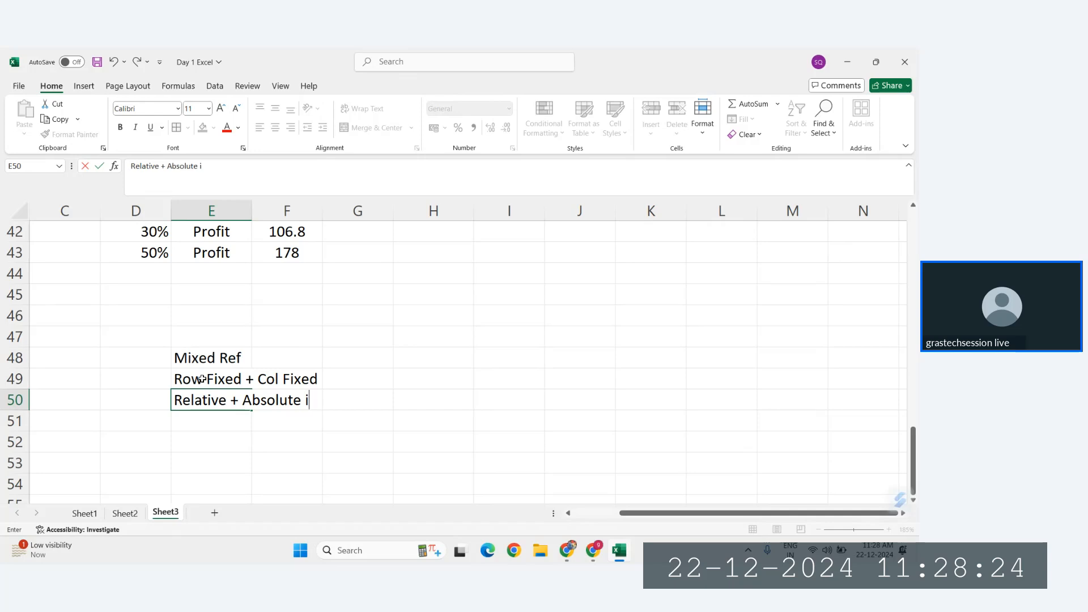
type("s Mixed")
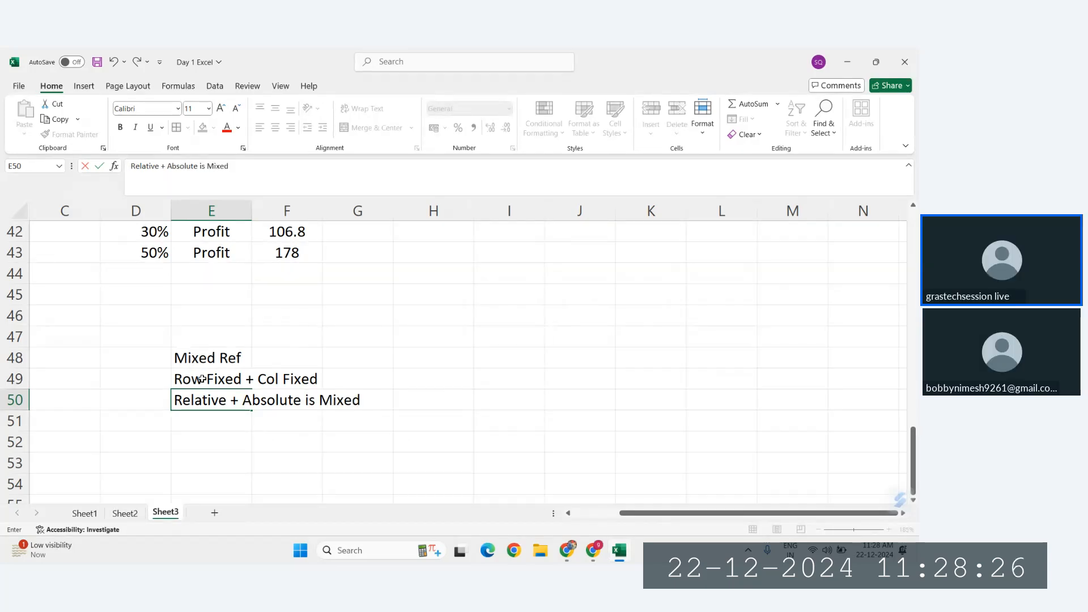
type(" Ref")
key("Return")
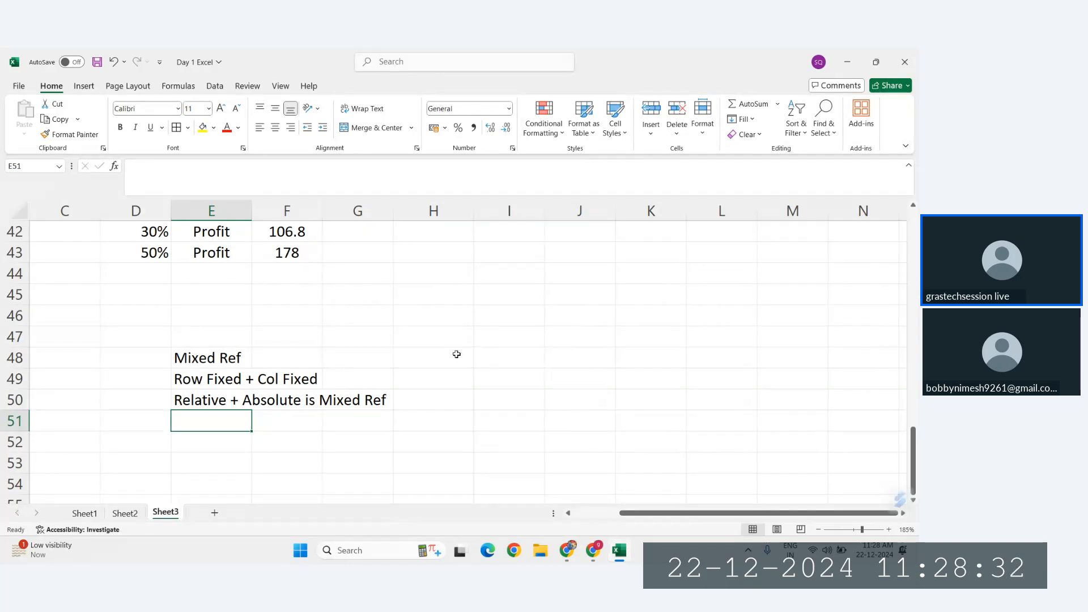
Step: Enter the heading "Sales" in J45, in the empty area beside the Mixed Ref notes
scroll(456, 354, "right", 2)
left_click(433, 289)
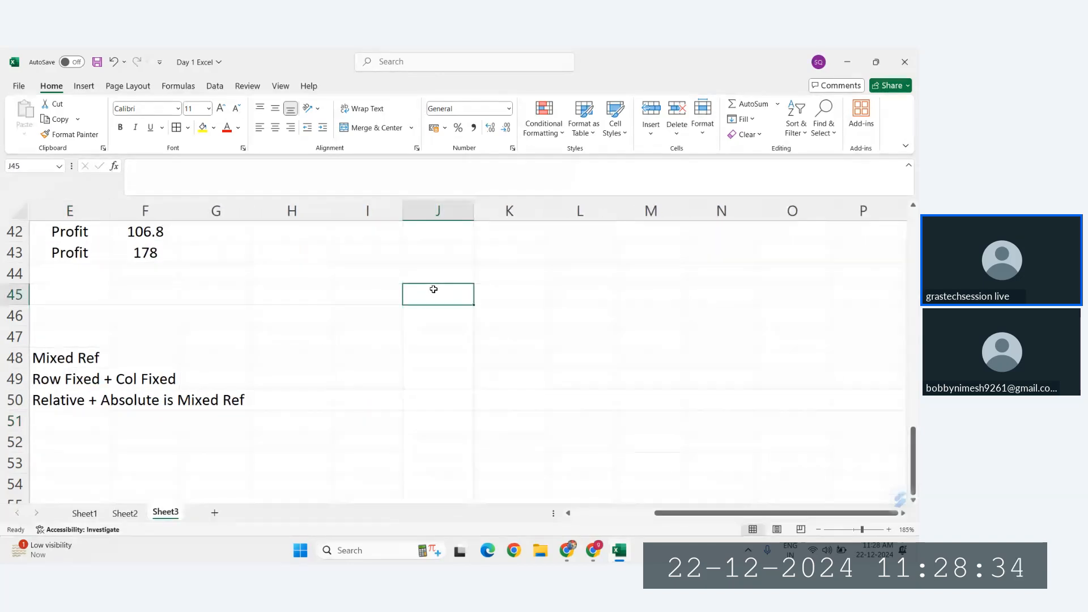
scroll(433, 289, "right", 1)
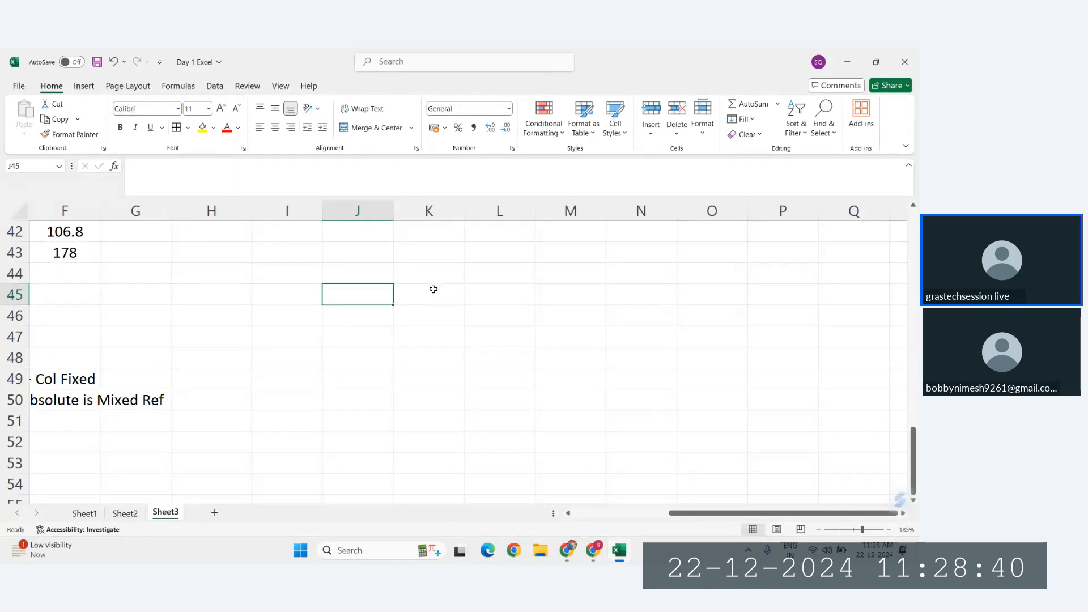
type("Sales")
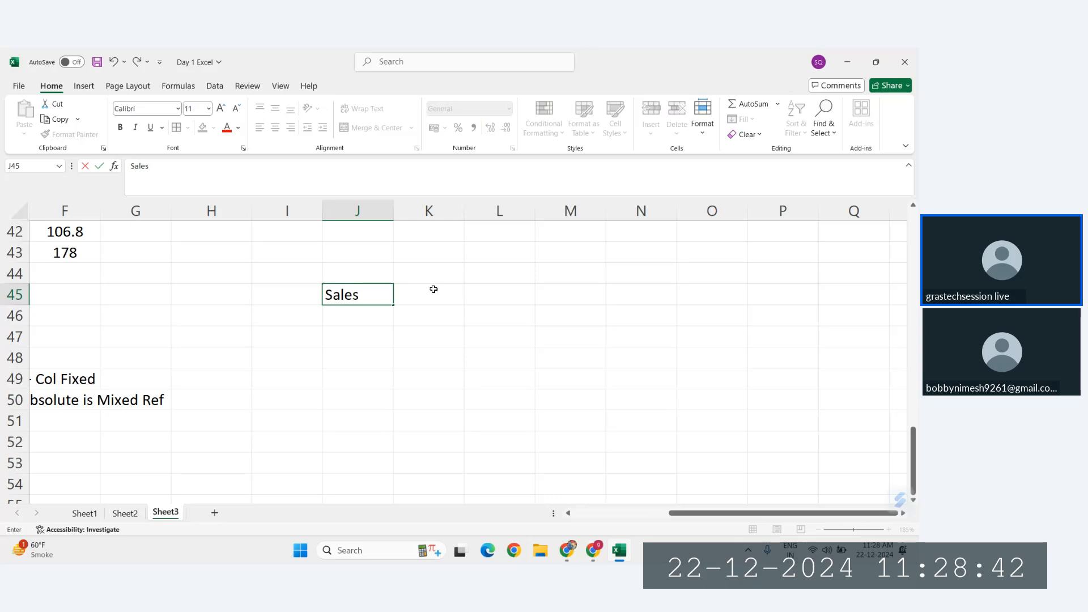
key("Return")
key("Up")
key("Right")
key("Left")
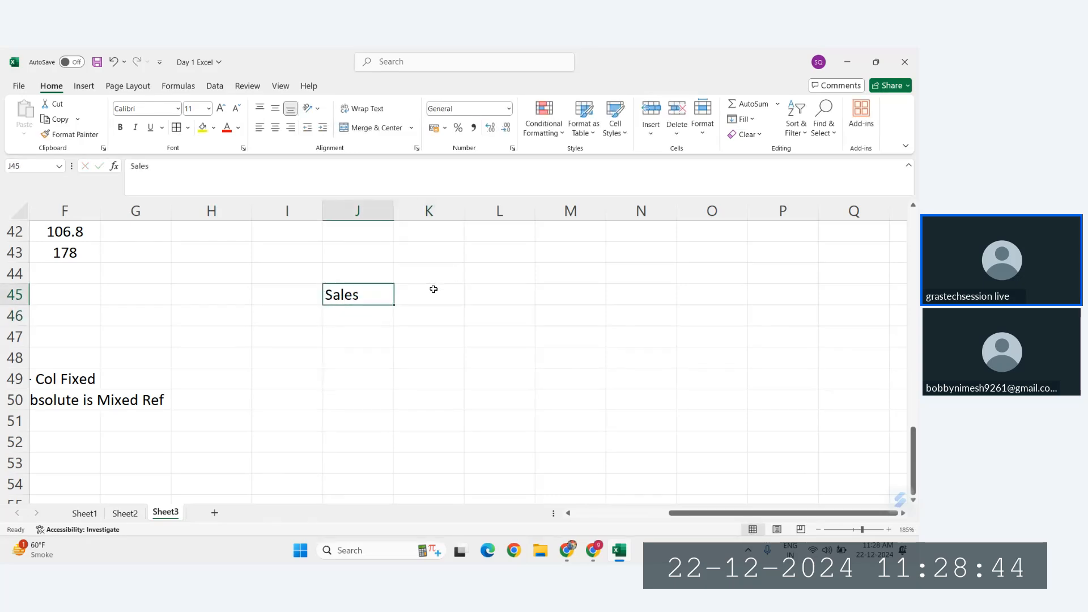
Step: Enter the heading "Product" in I46, diagonally below the Sales heading
key("Left")
key("Down")
key("Down")
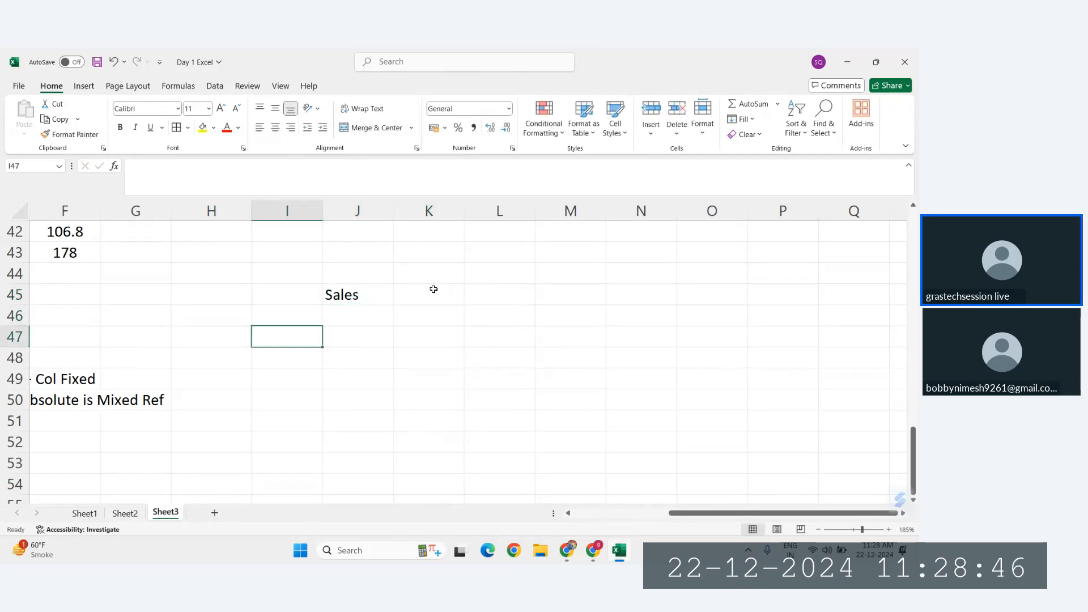
key("Up")
type("Produ")
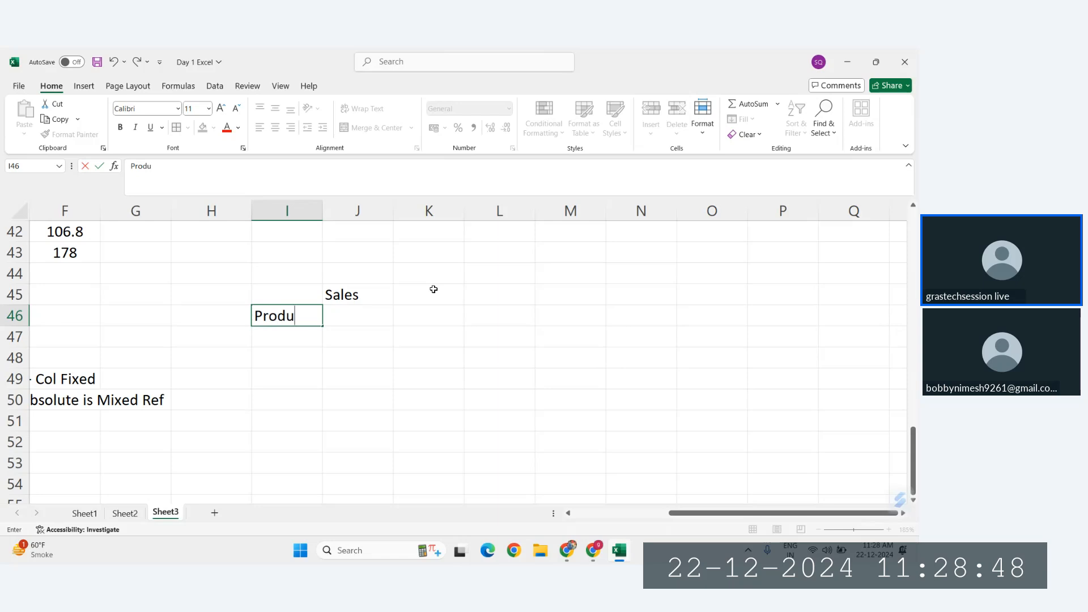
type("ct")
key("Tab")
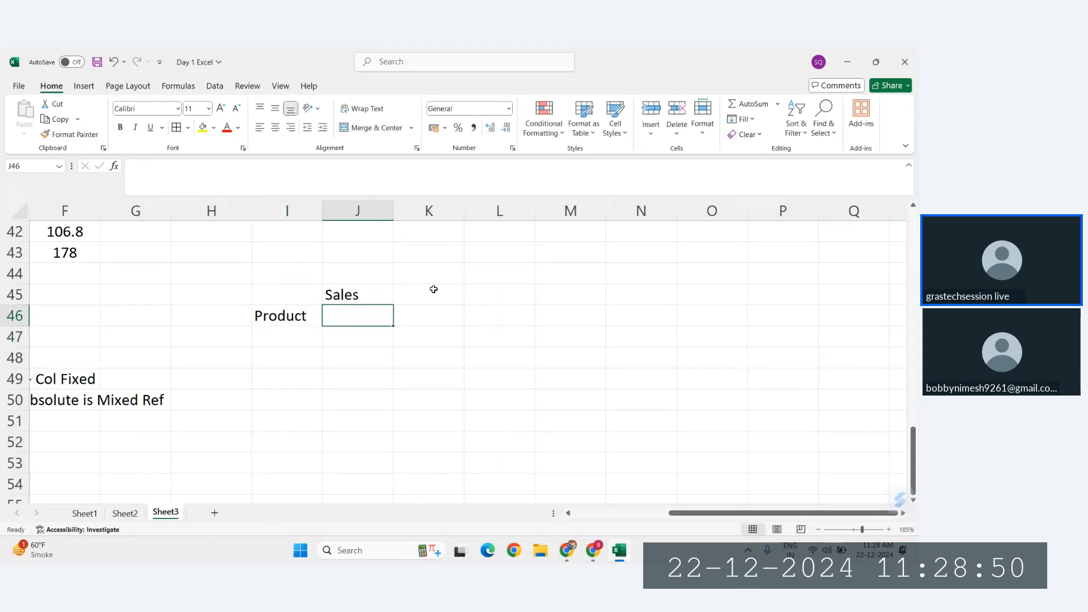
Step: Enter the product names A, B, C and D in H46:H49
key("Left")
key("Left")
type("A")
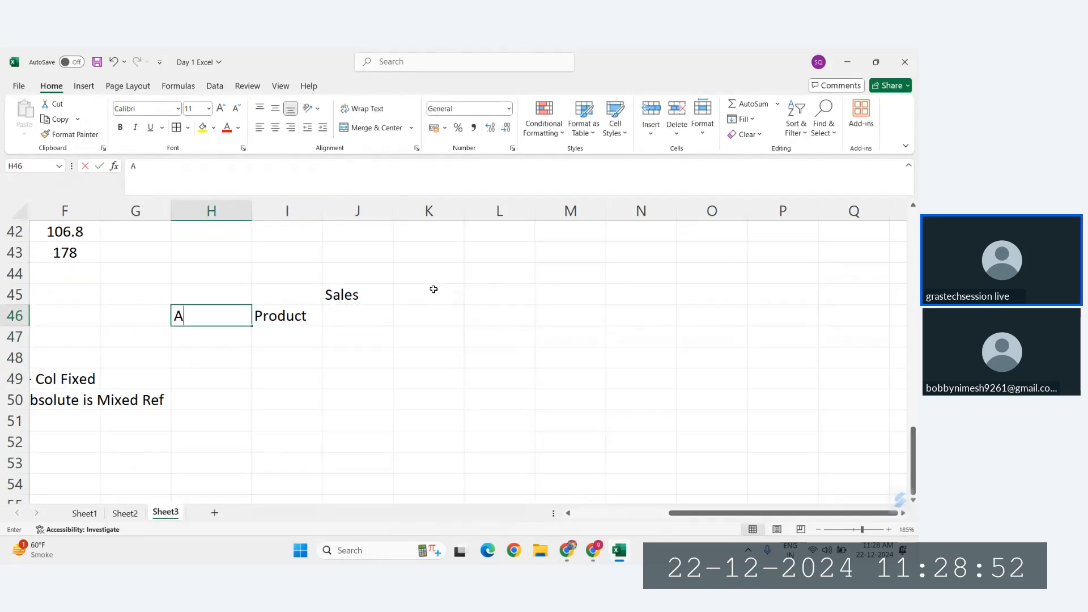
key("Return")
type("B")
key("Return")
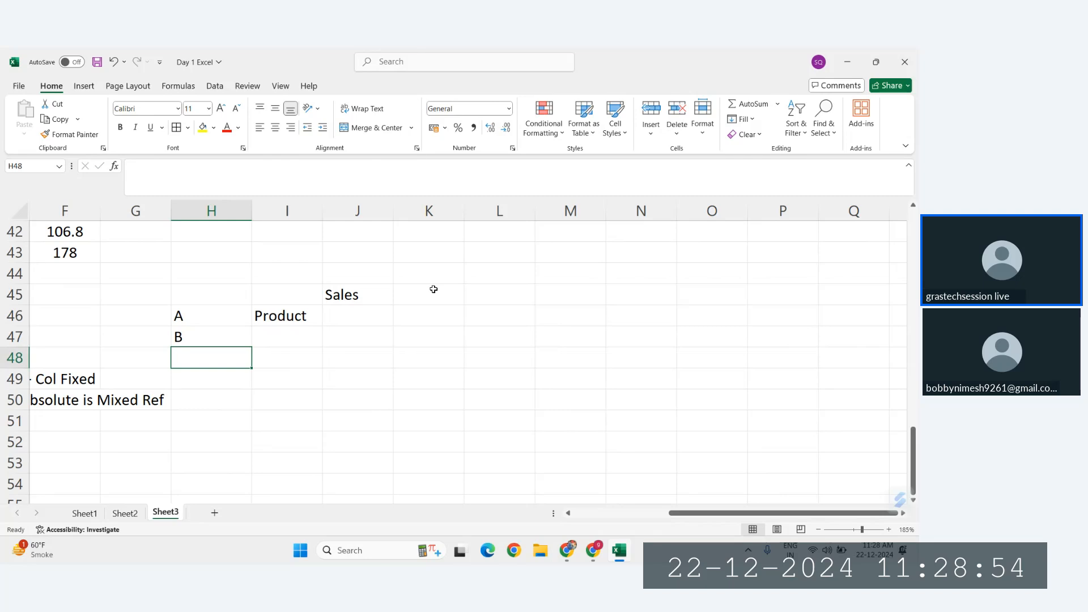
type("C")
key("Return")
type("D")
key("Return")
key("Up")
key("Up")
key("Up")
key("Up")
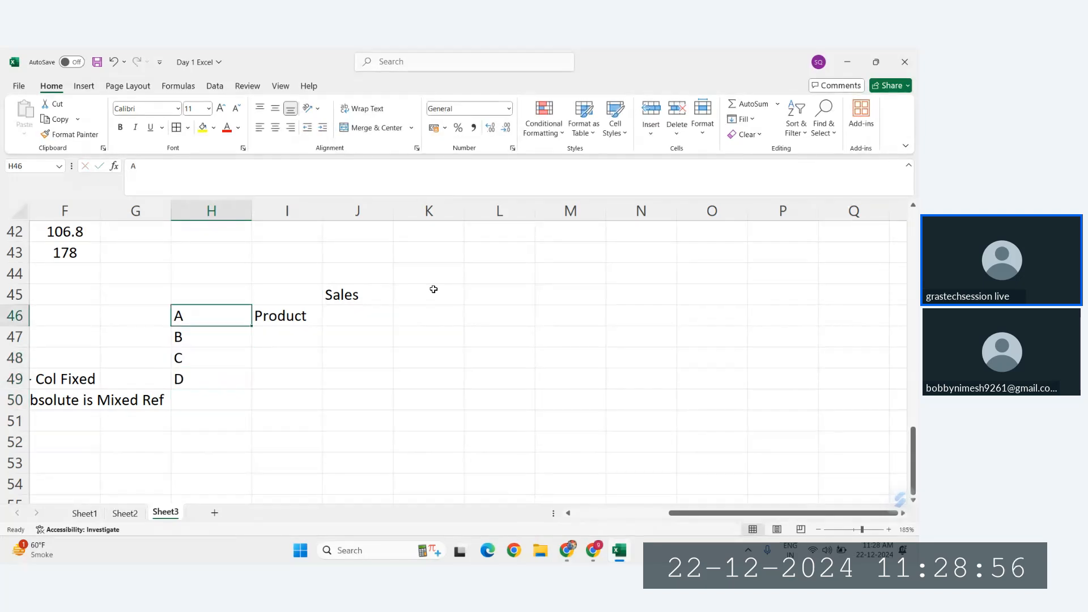
Step: Move the product names from H46:H49 to I47:I50, under the Product heading
key("Right")
key("Left")
key("shift+Down")
key("shift+Down")
key("shift+Down")
key("ctrl+c")
key("Right")
key("Down")
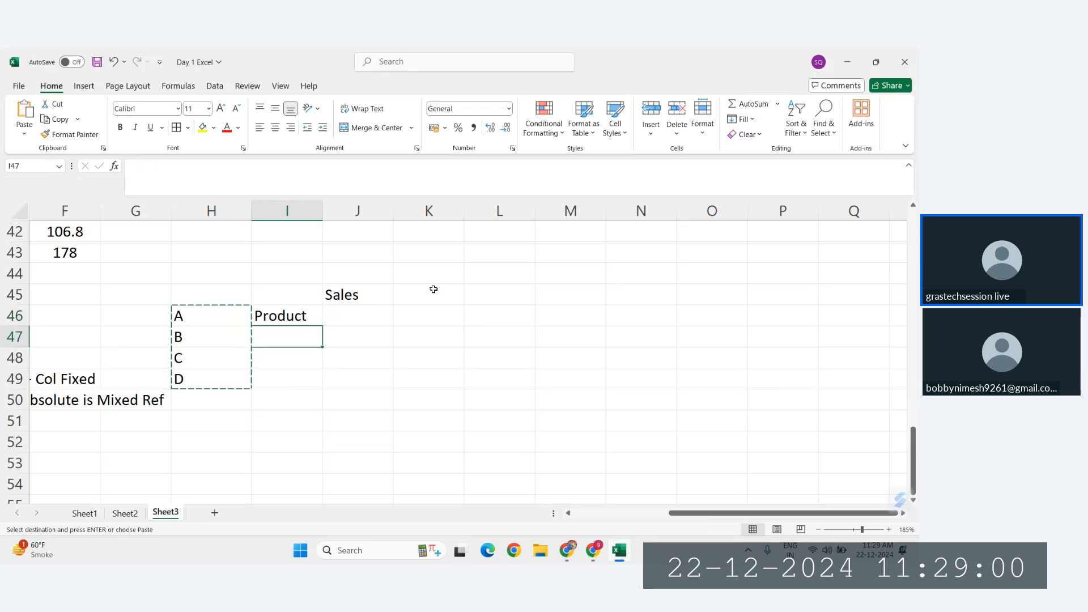
key("Return")
Step: Move the Sales heading from J45 down to J46, beside the Product heading
left_click(357, 315)
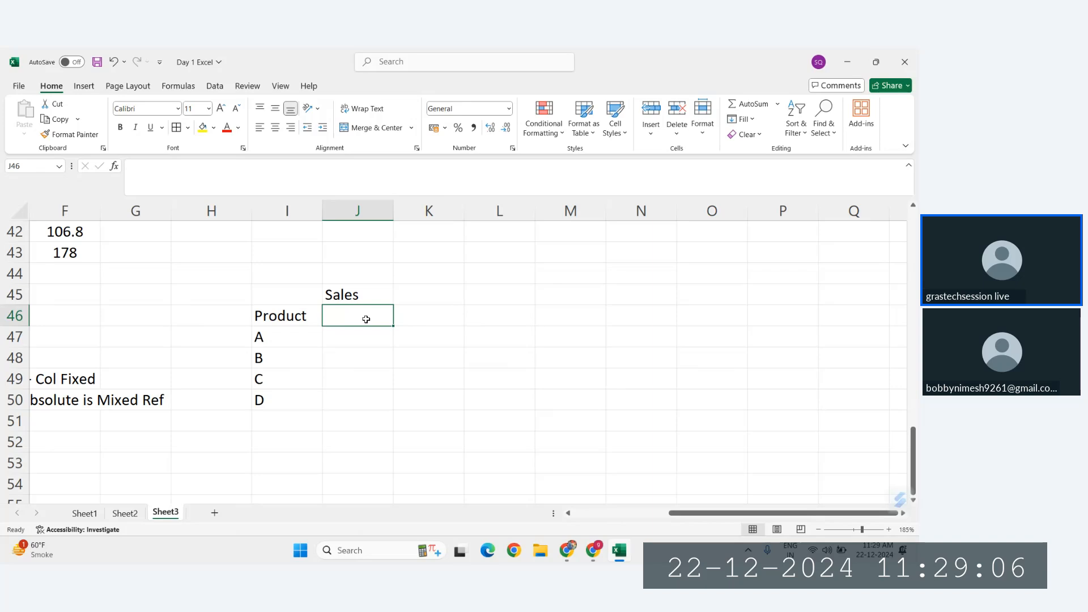
key("Return")
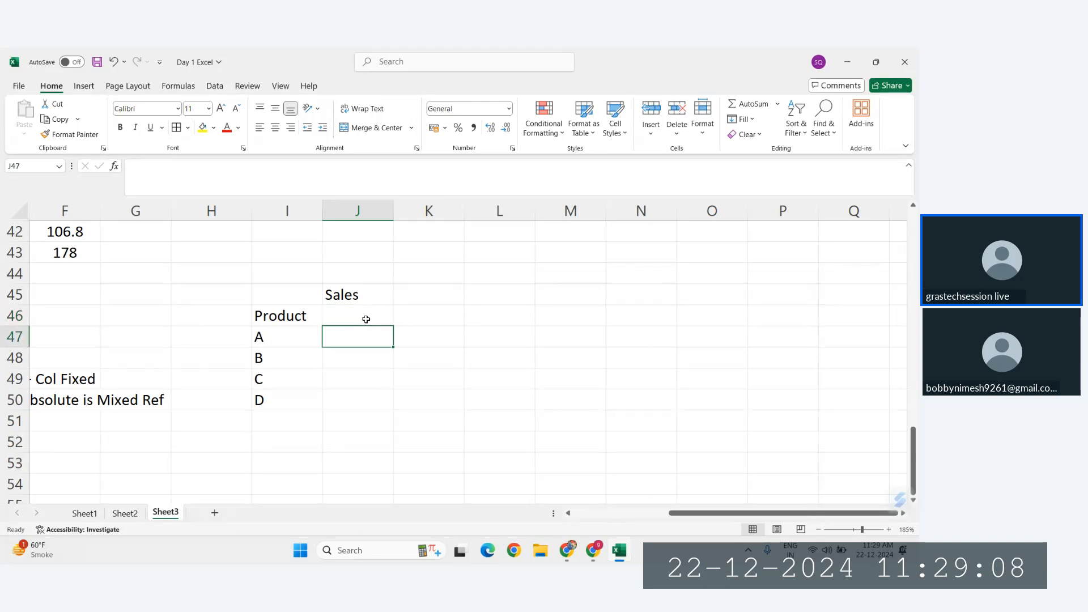
key("Up")
key("Right")
key("Up")
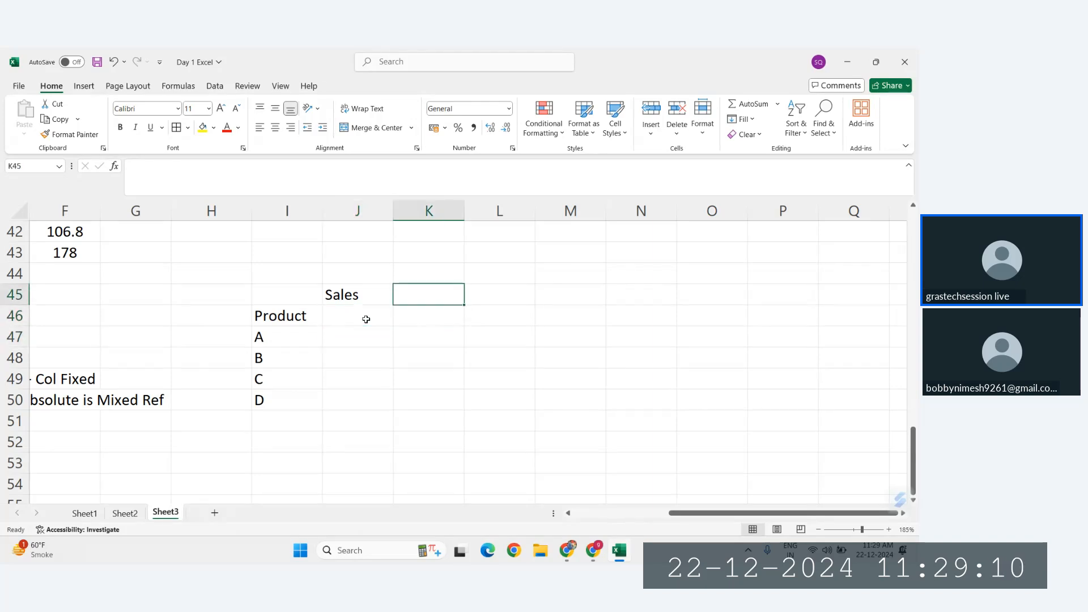
key("Left")
key("ctrl+x")
key("Down")
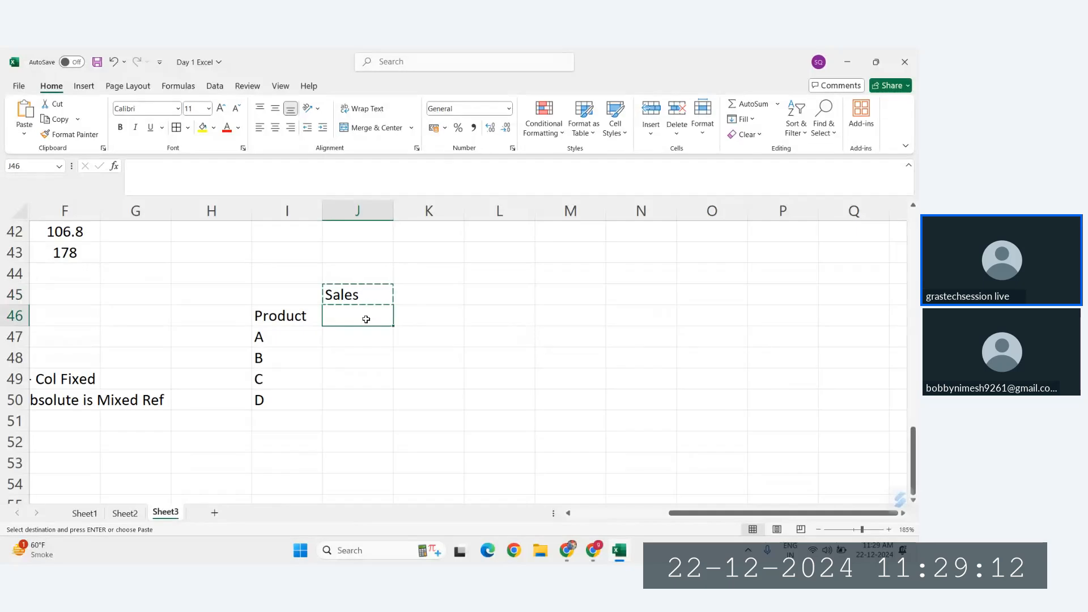
key("ctrl+v")
key("Return")
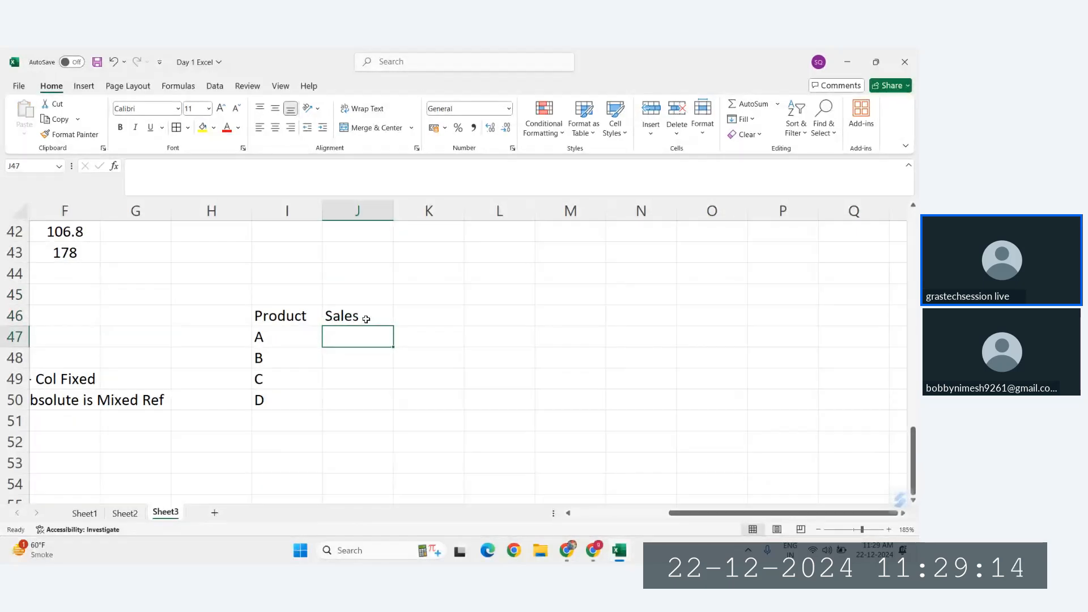
Step: Enter the formula =RANDBETWEEN(10,100) in J47 as the sales figure for product A
type("=randb")
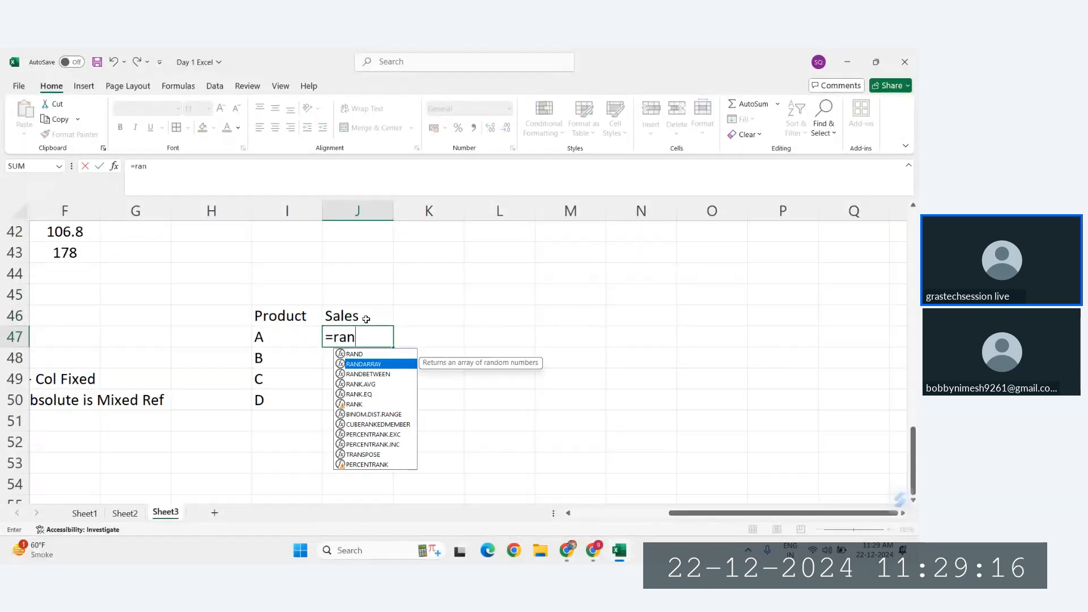
key("Tab")
type("10")
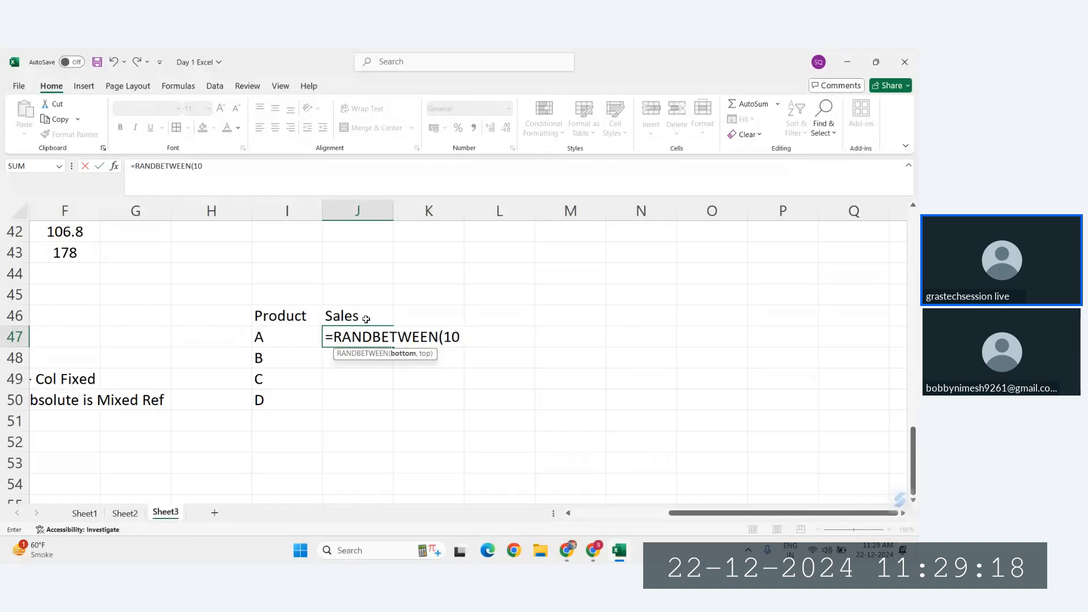
type(",100)")
key("Return")
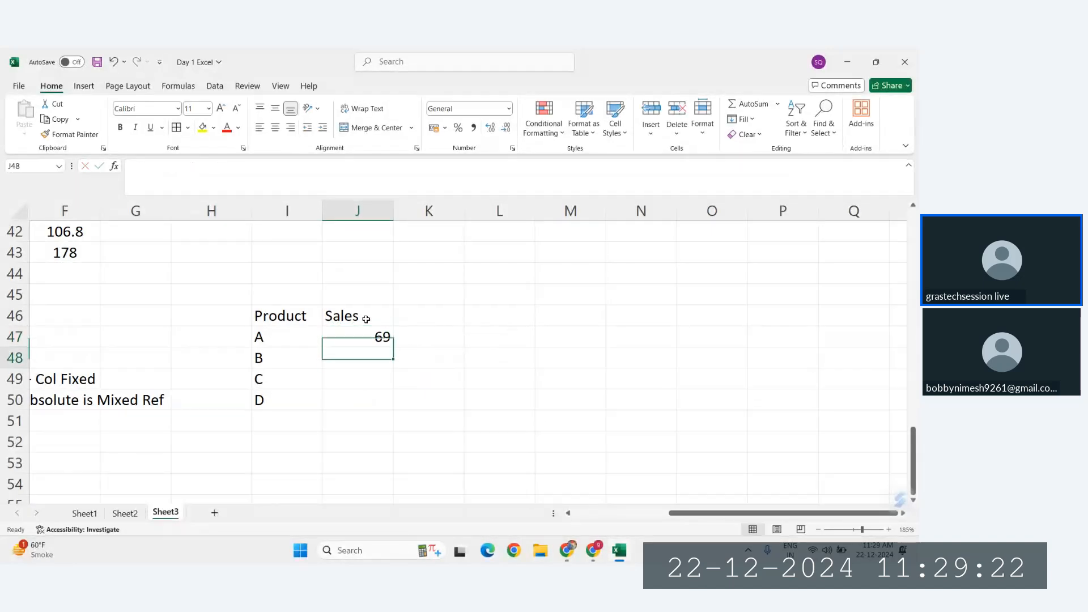
Step: Fill the random sales formula from J47 down through J50 for products B, C and D
key("shift+Down")
key("shift+Down")
key("Up")
key("Down")
key("shift+Down")
key("shift+Down")
key("Up")
key("Up")
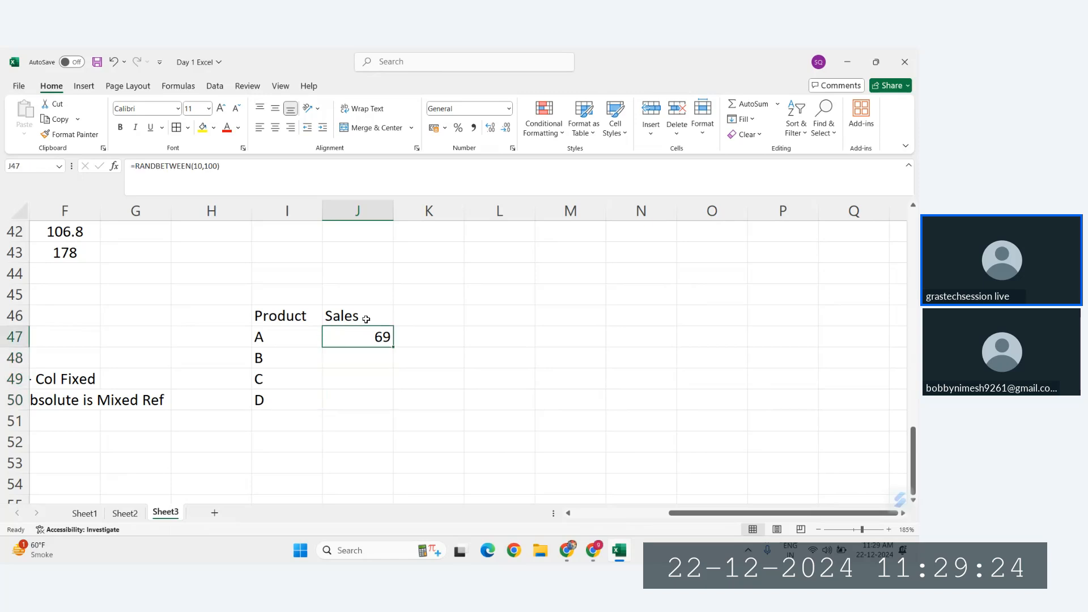
key("Down")
key("shift+Down")
key("shift+Down")
key("shift+Down")
key("ctrl+d")
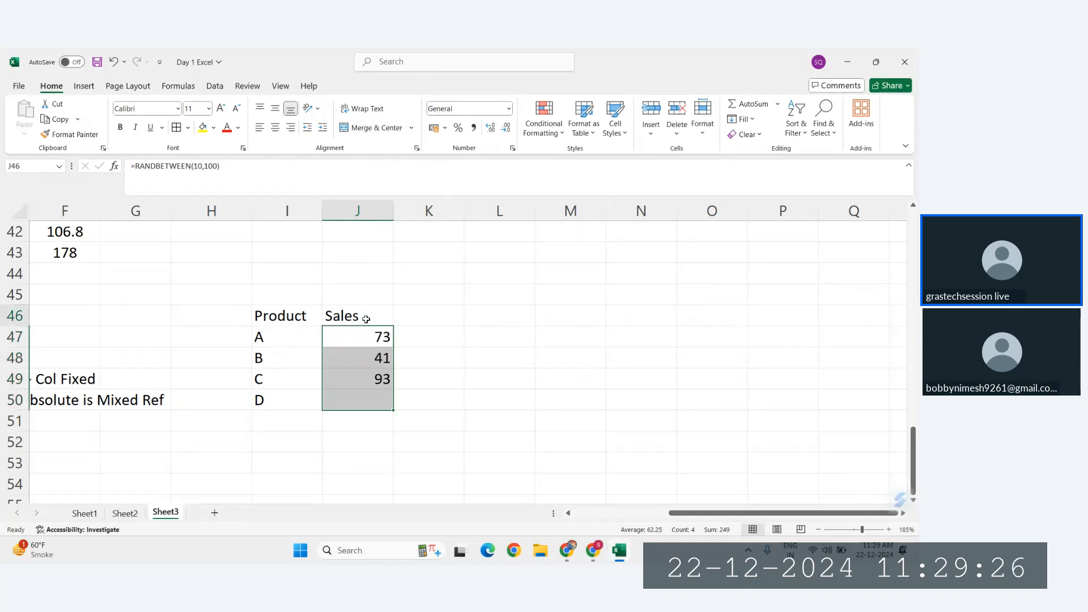
Step: Enter the heading "GST" in K45, one row above and one column beyond the Sales heading
key("Up")
key("Right")
key("Up")
key("Left")
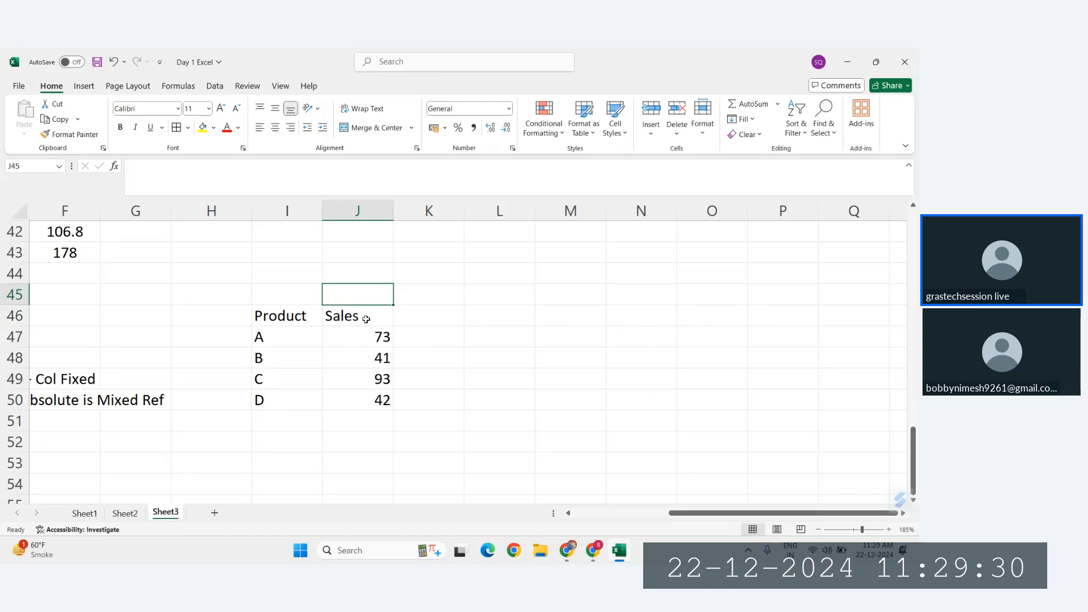
key("Down")
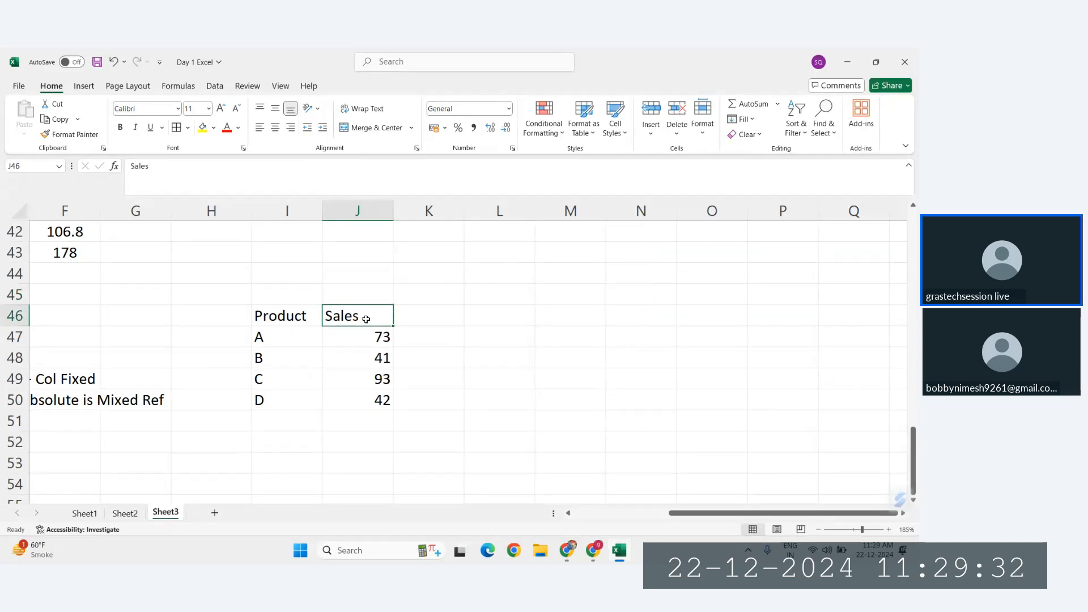
key("Right")
key("Up")
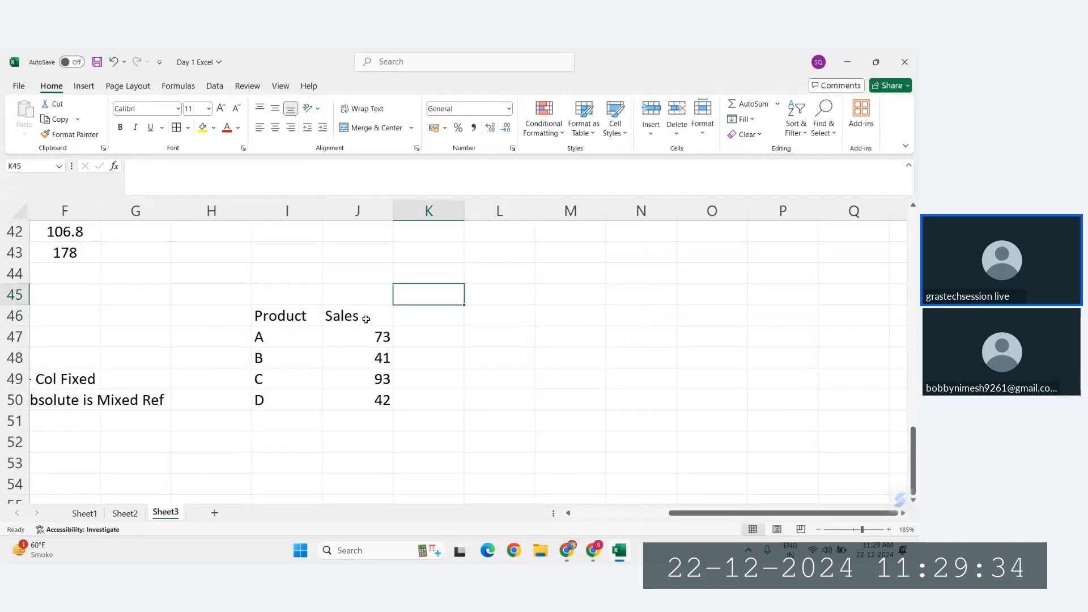
type("GST")
key("Return")
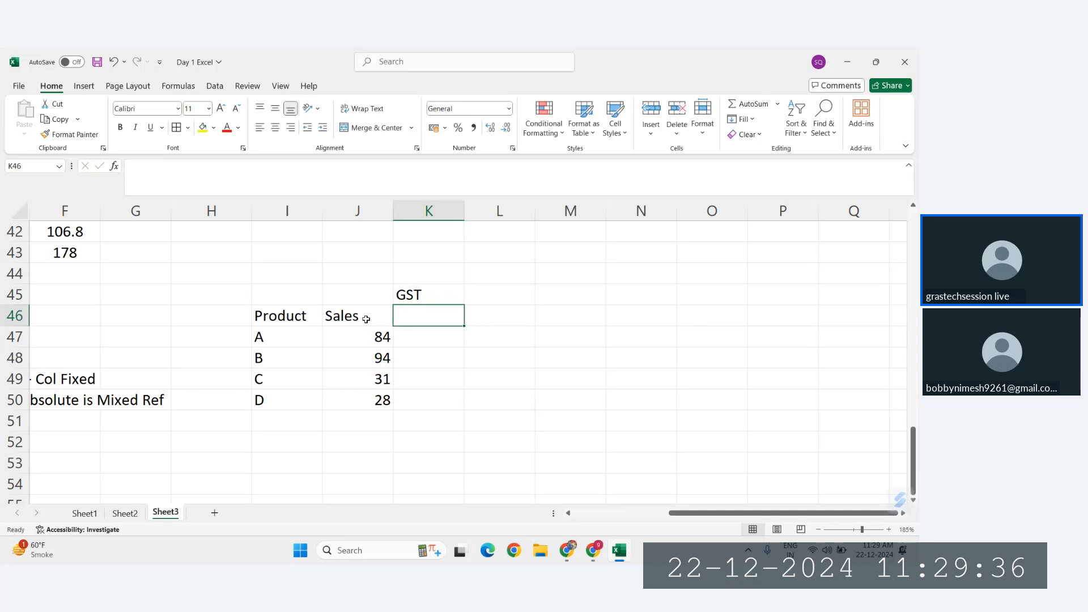
Step: Merge and center the GST heading across K45:N45
key("Up")
key("shift+Right")
key("shift+Right")
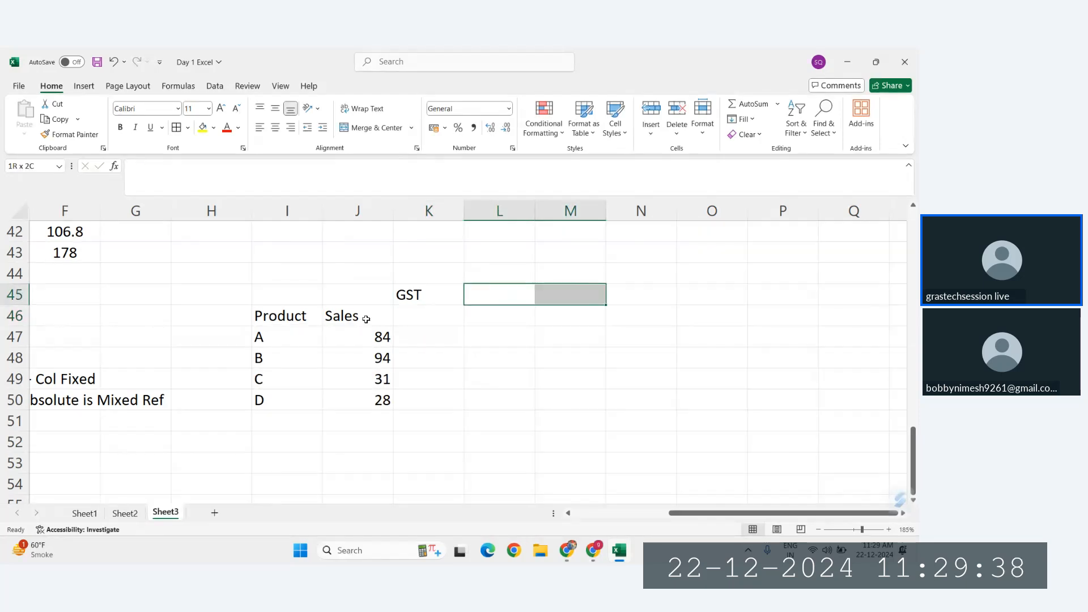
key("shift+Right")
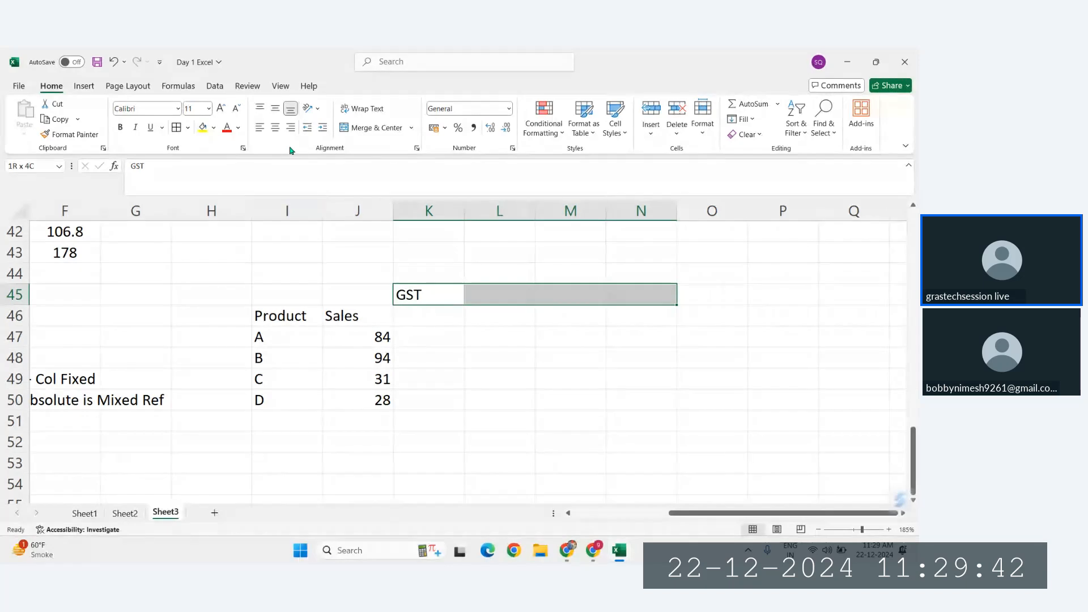
left_click(373, 127)
Step: Enter the GST rates 18%, 20%, 25% and 30% in K46:N46
left_click(426, 321)
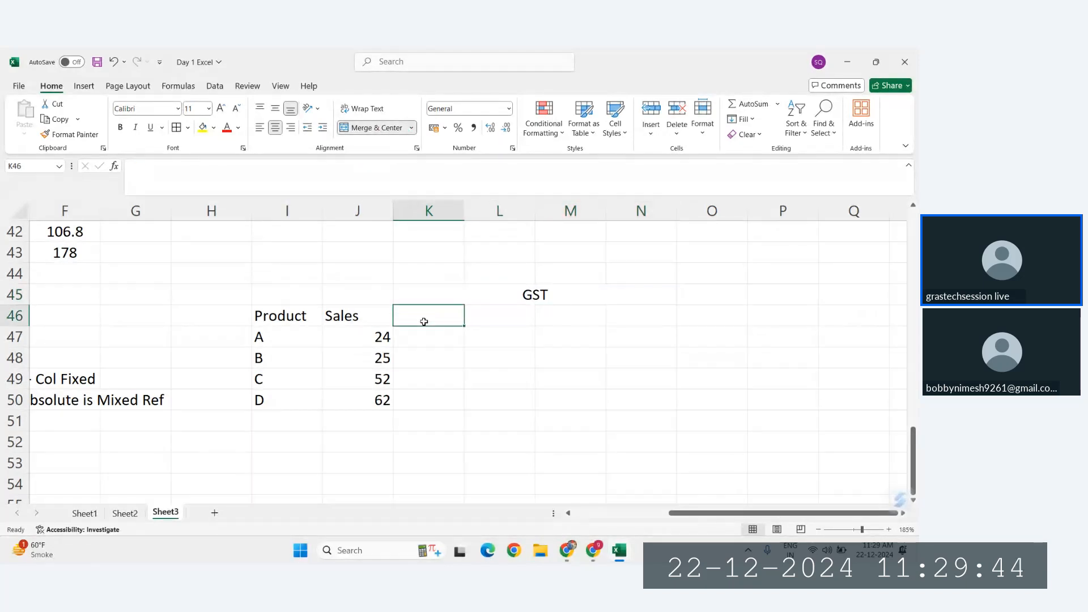
type("18")
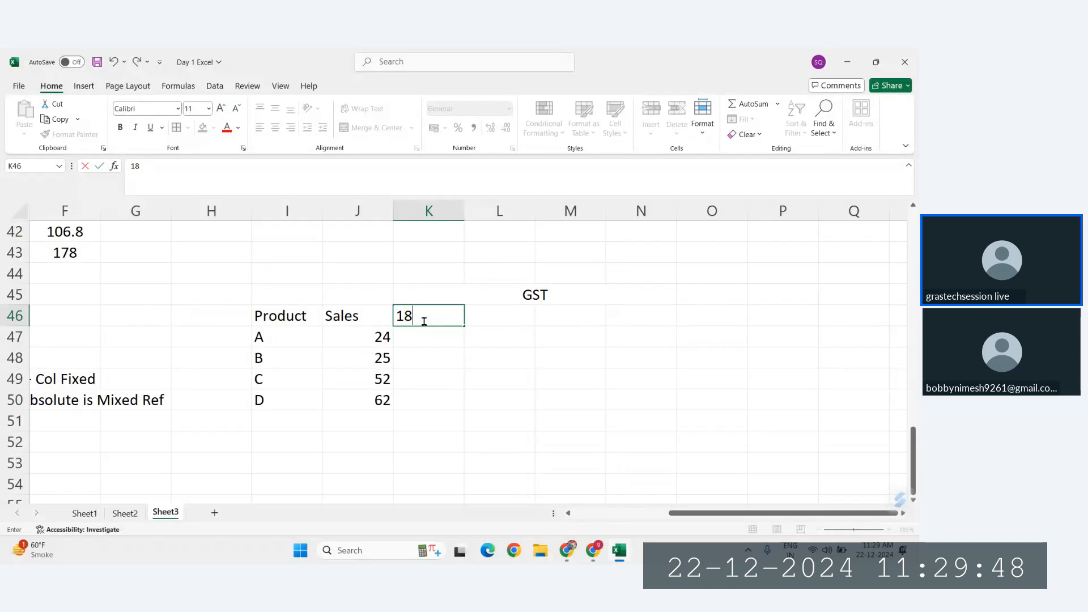
type("%")
key("Tab")
type("20")
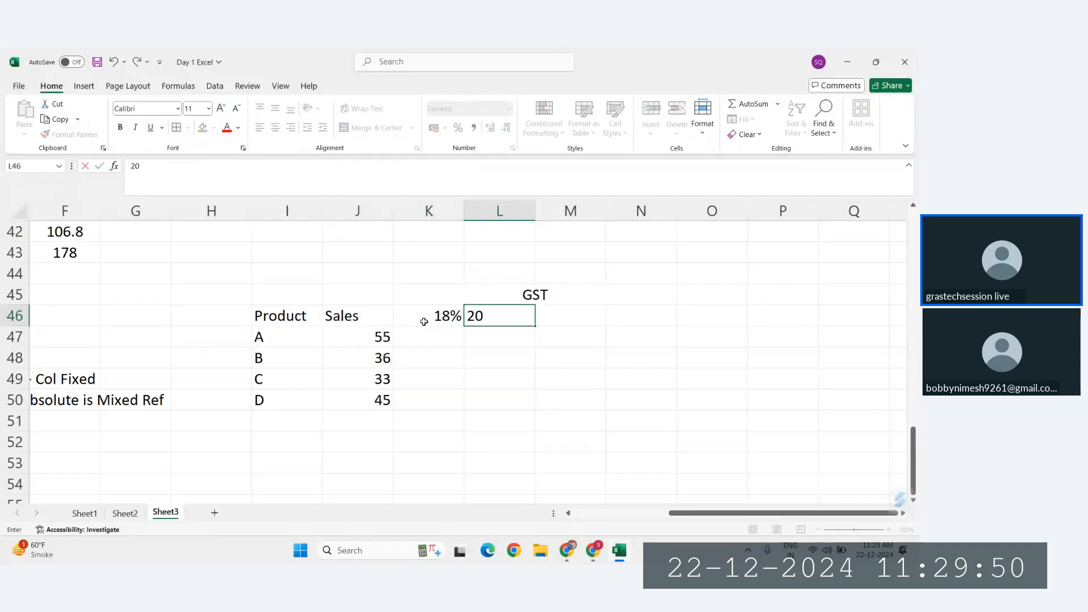
key("Tab")
type("25")
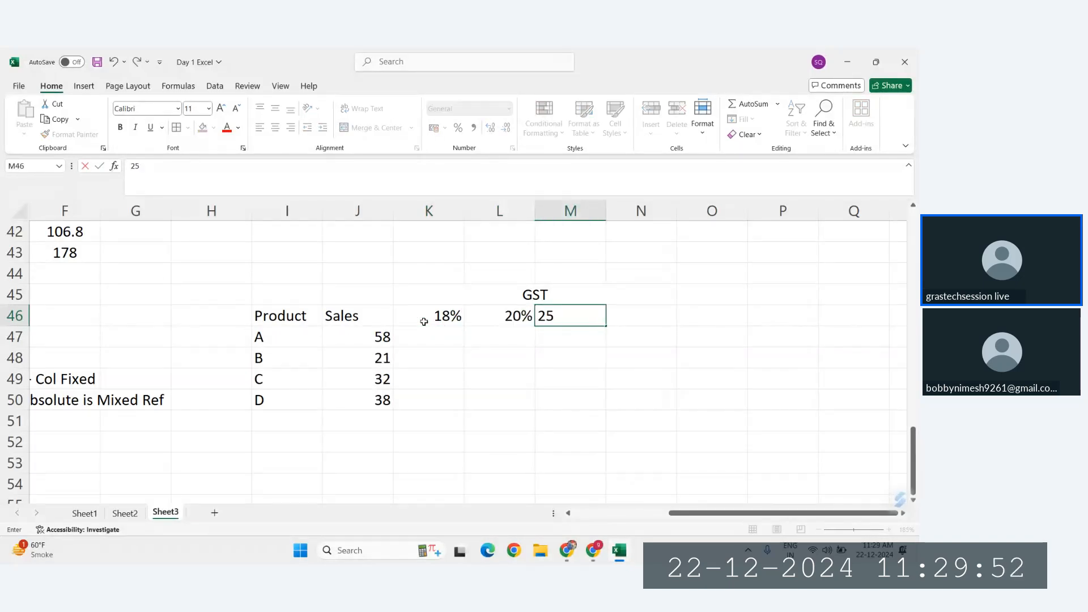
type("%")
key("Return")
key("Up")
key("Right")
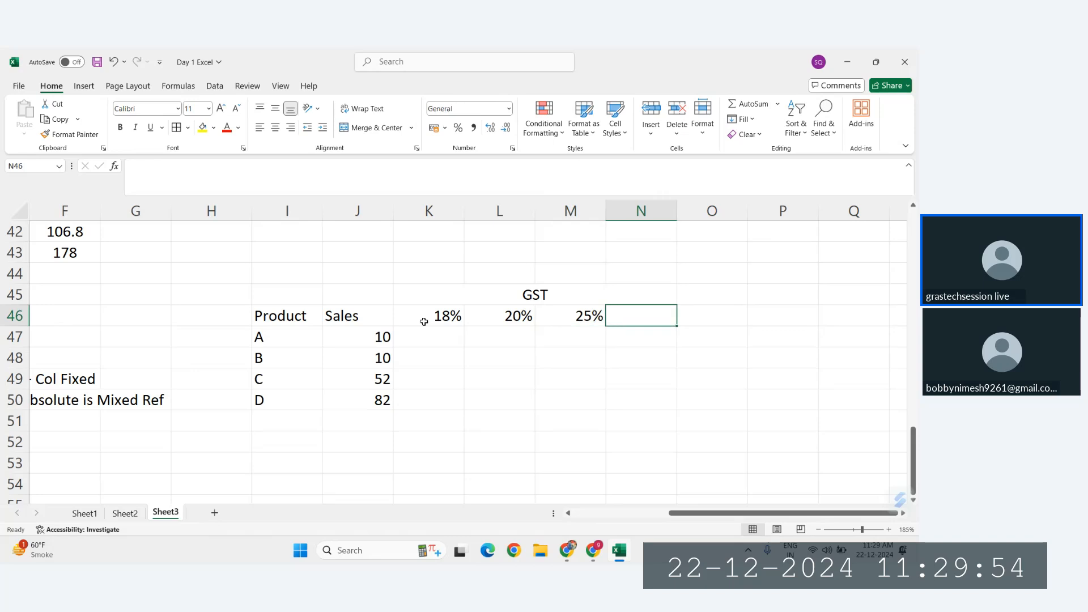
type("30%")
key("Return")
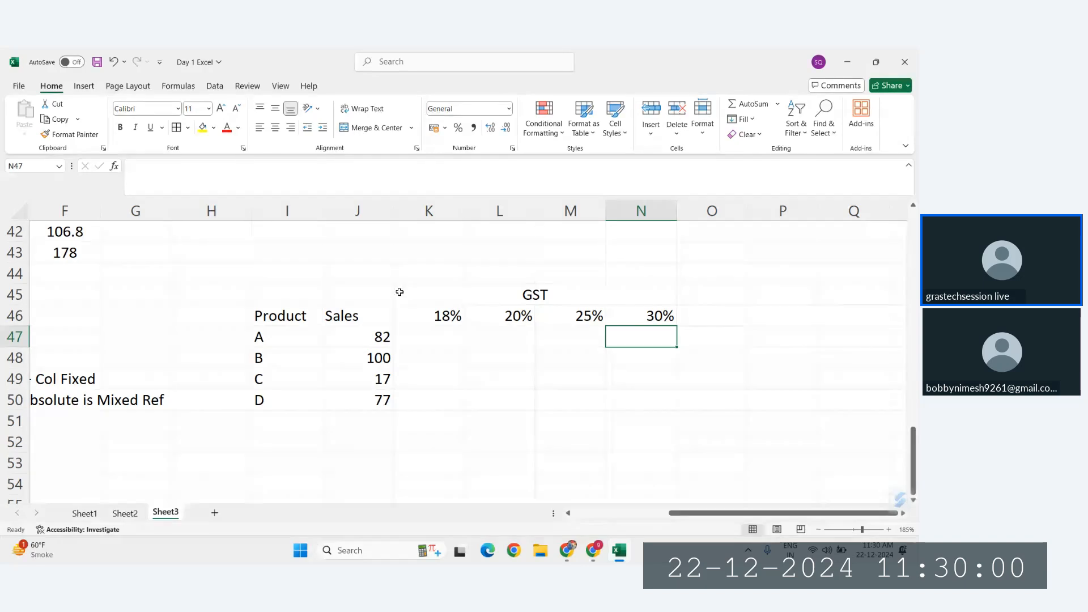
Step: Extend the merged, centered GST heading across the full table width, I45:N45
left_click_drag(279, 298, 582, 285)
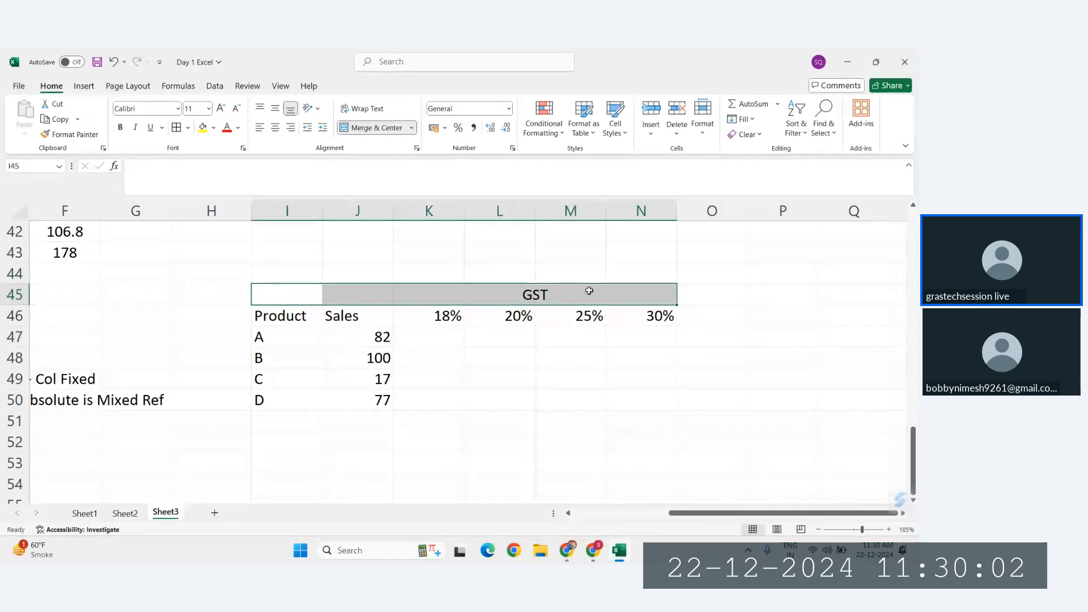
left_click(348, 130)
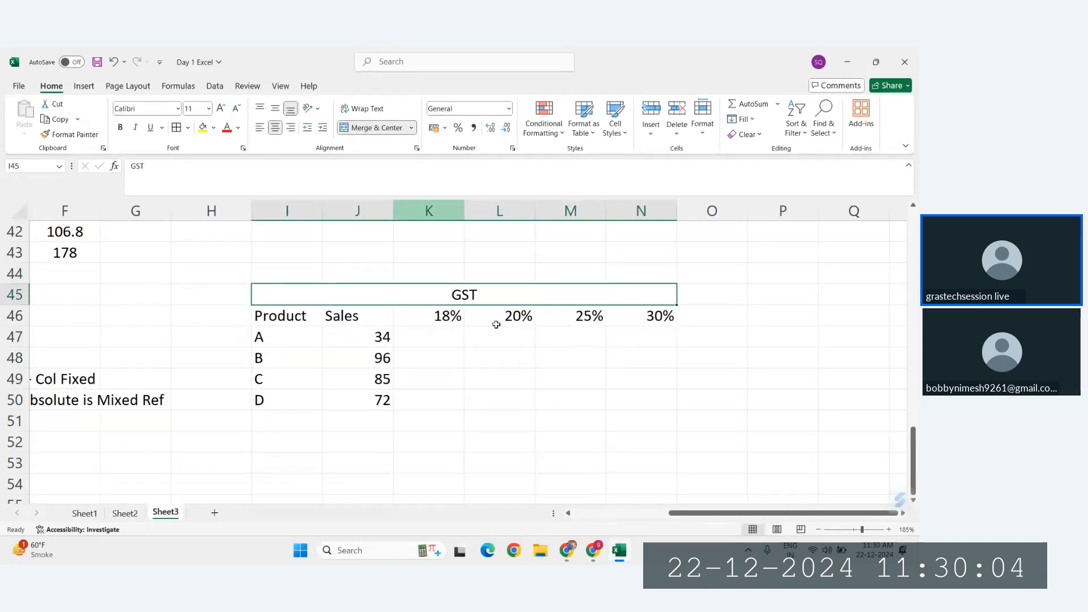
Step: Apply all borders to the table I45:N50 and center its contents
left_click_drag(376, 292, 387, 400)
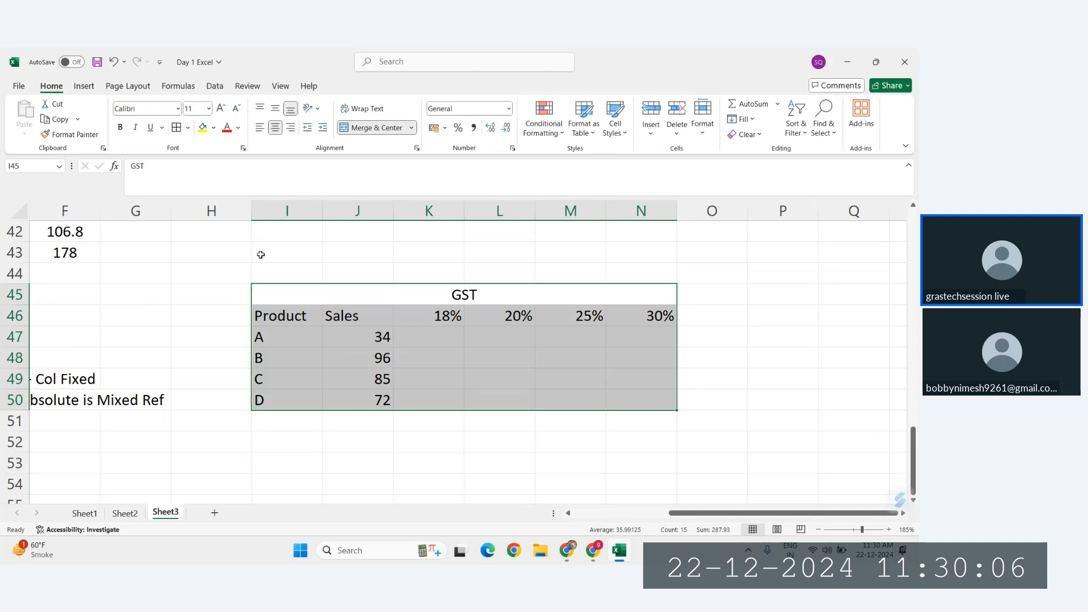
left_click(176, 128)
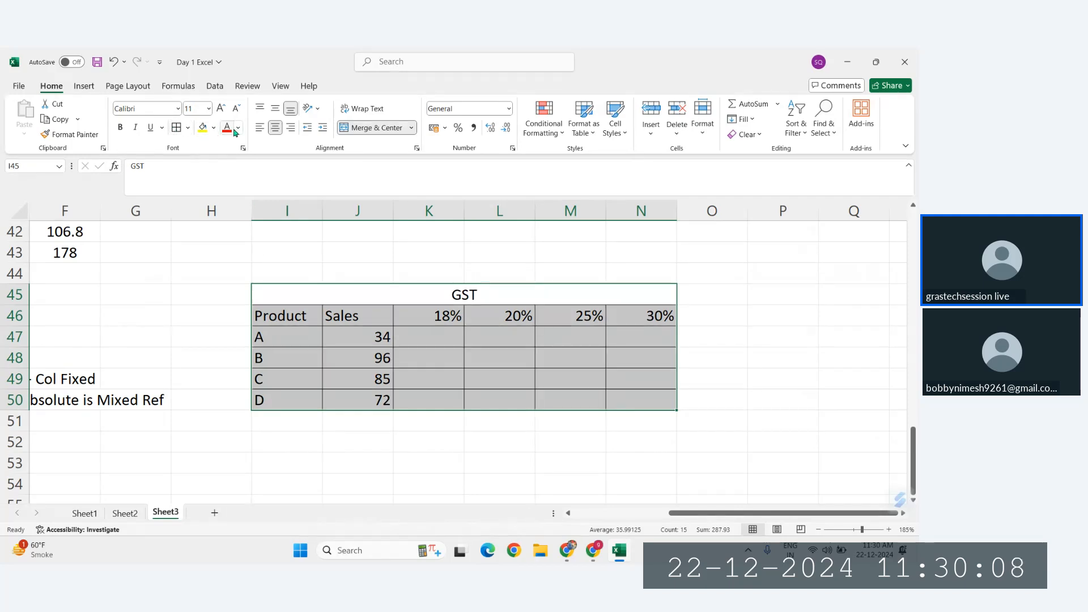
left_click(276, 132)
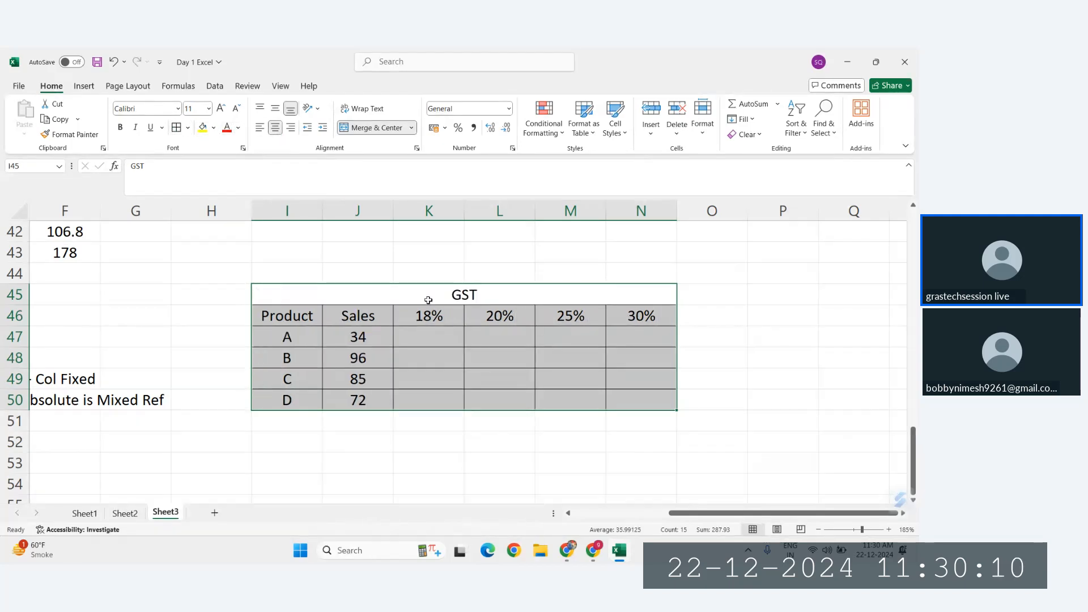
Step: Try a yellow fill on the whole table I45:N50 and undo it
left_click(202, 127)
left_click(510, 380)
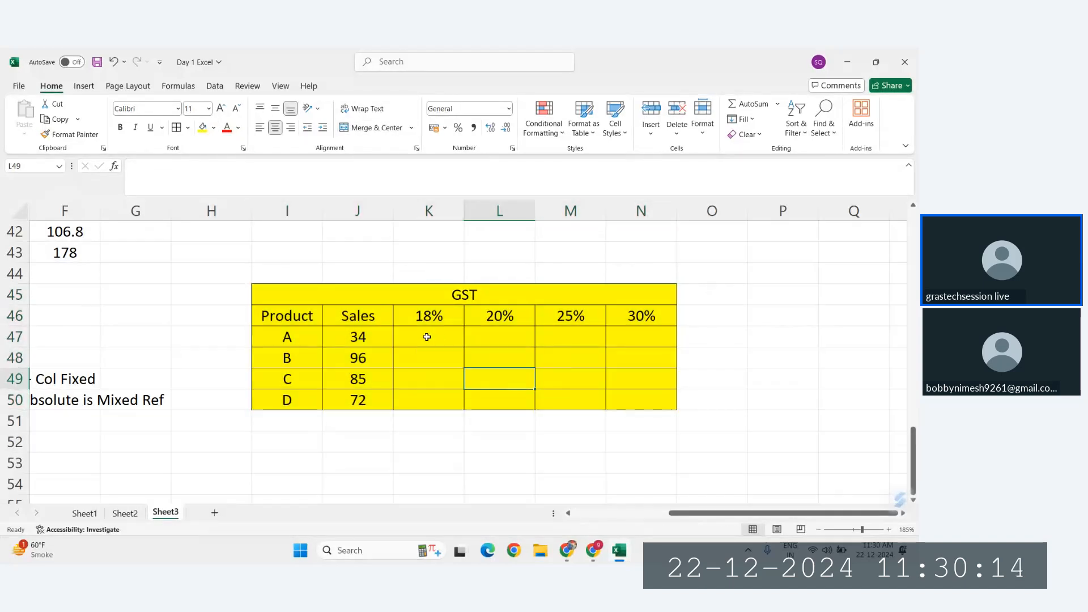
key("ctrl+z")
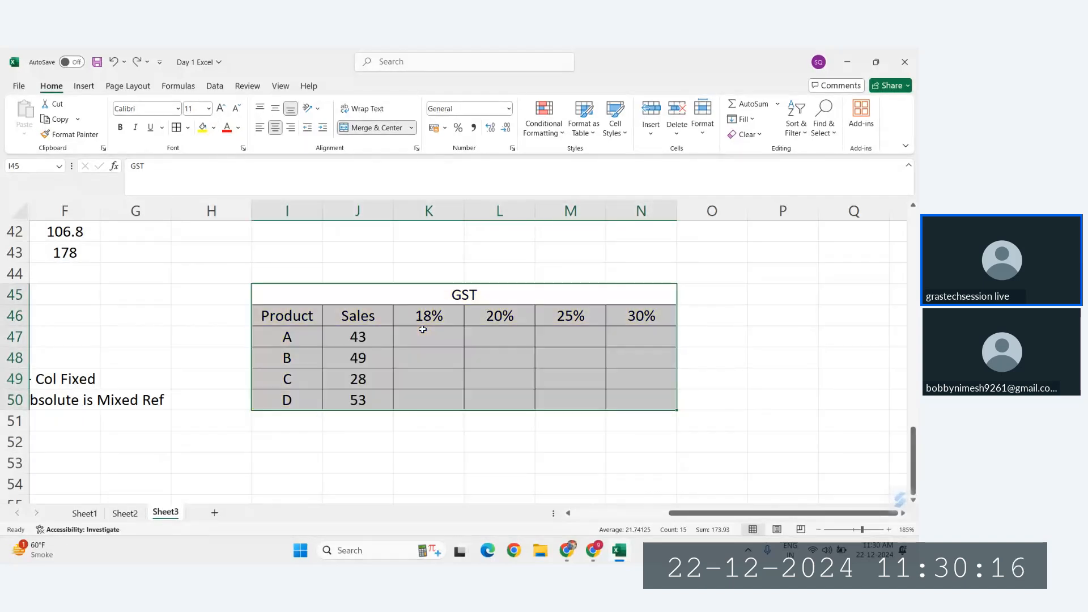
Step: Fill the GST heading, the Product and Sales columns and the GST rate cells K46:N46 with yellow
left_click(396, 302)
mouse_move(274, 315)
left_mouse_down()
mouse_move(284, 340)
mouse_move(352, 399)
left_mouse_up()
left_click_drag(427, 315, 640, 317)
left_click(202, 126)
left_click(479, 373)
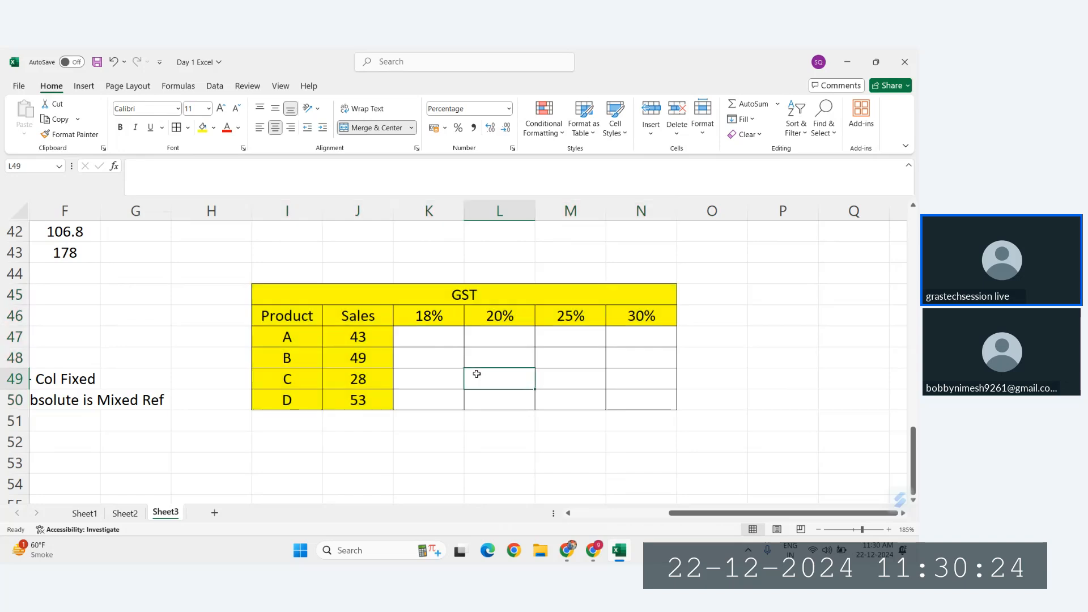
Step: Fill the empty GST calculation cells K47:N50 with light blue
left_click(411, 332)
left_click_drag(412, 333, 645, 393)
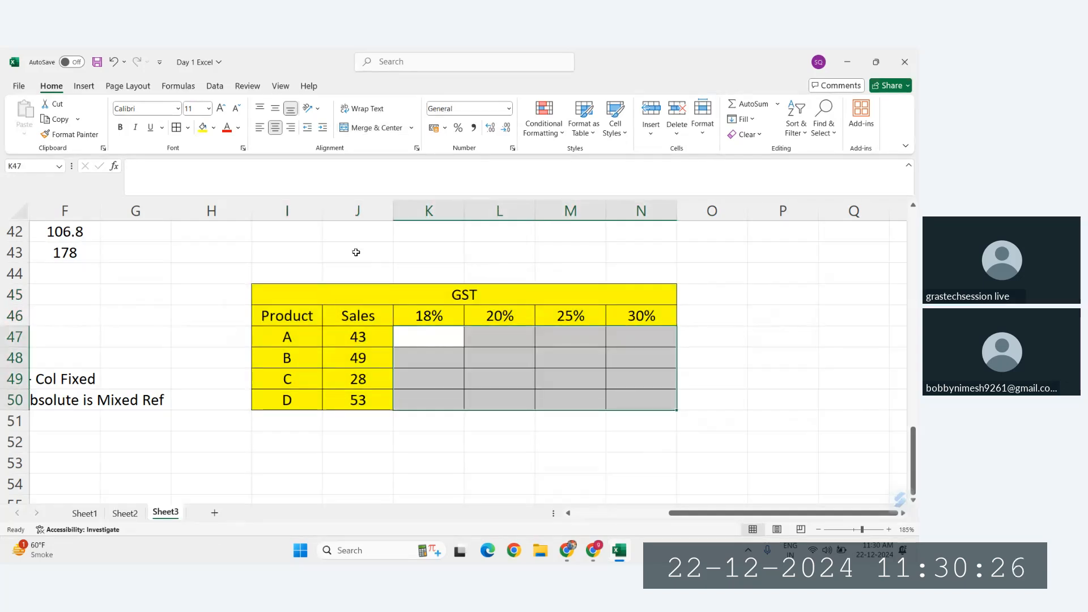
left_click(214, 128)
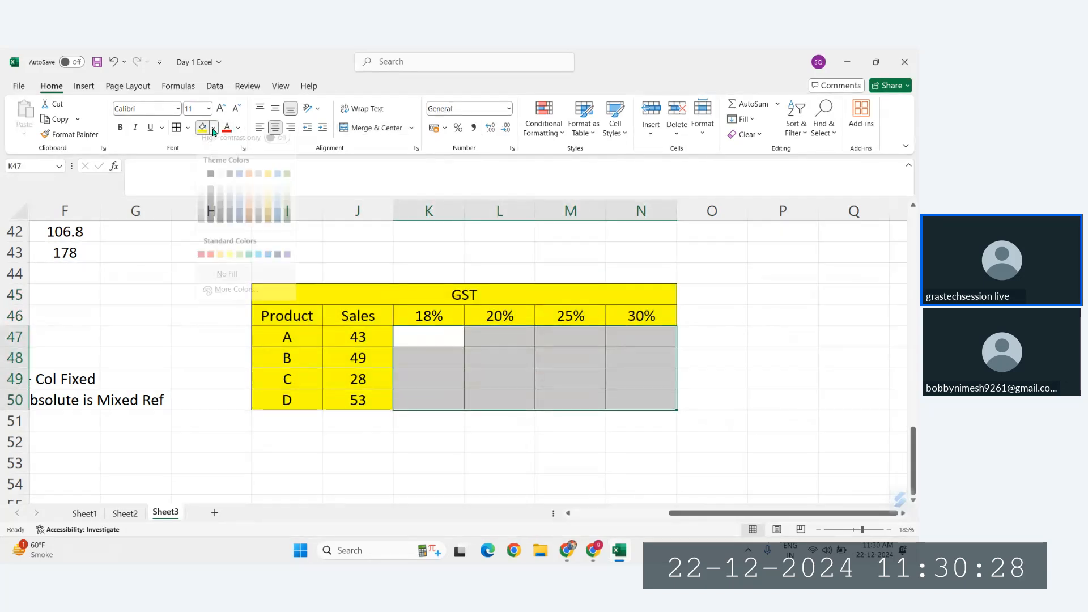
left_click(278, 202)
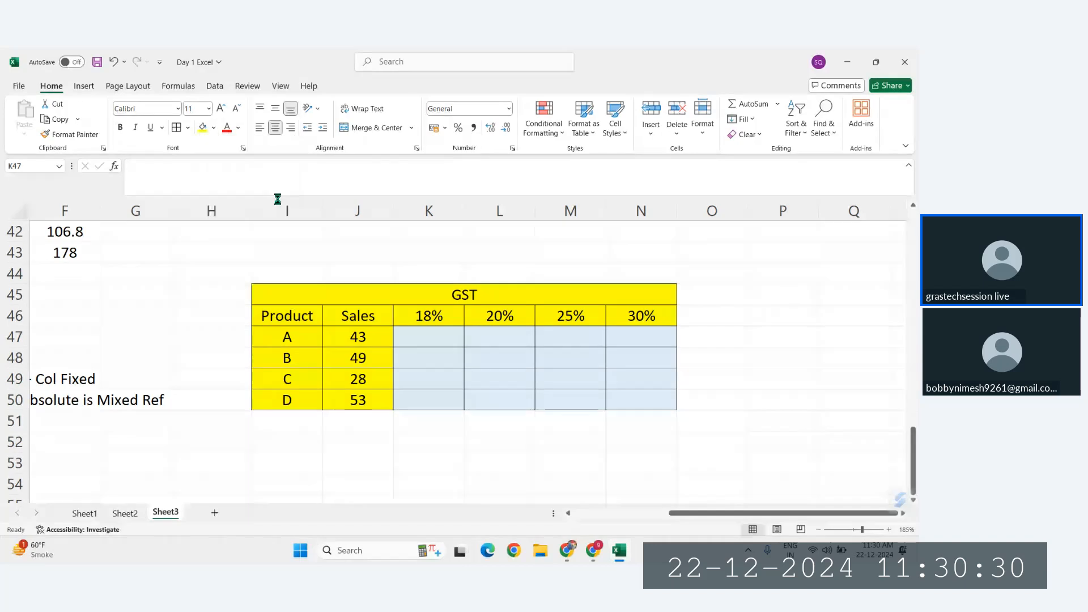
left_click(475, 315)
left_click(419, 339)
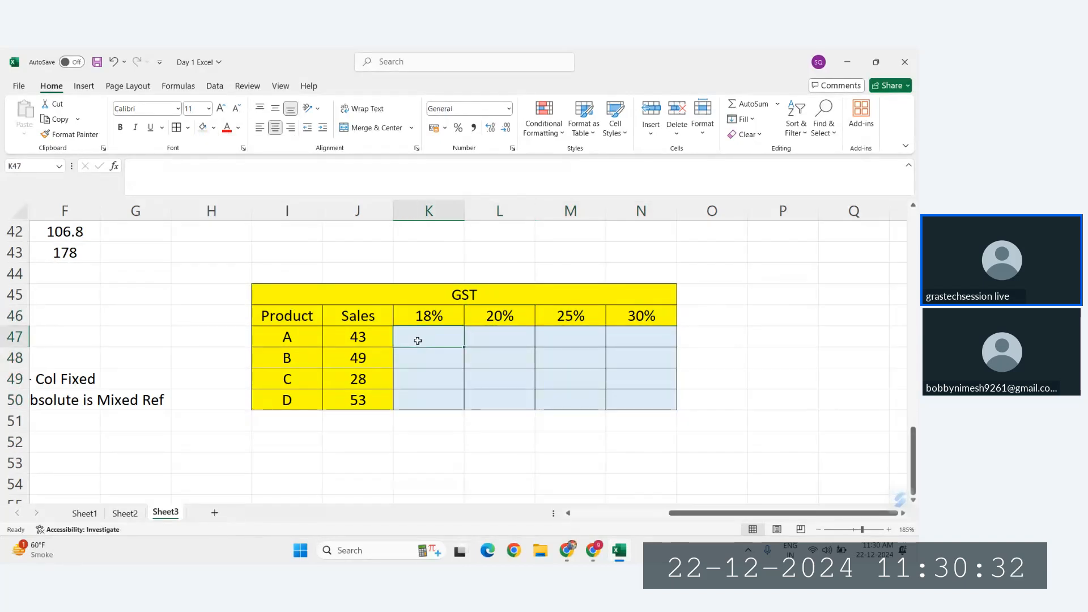
left_click(365, 336)
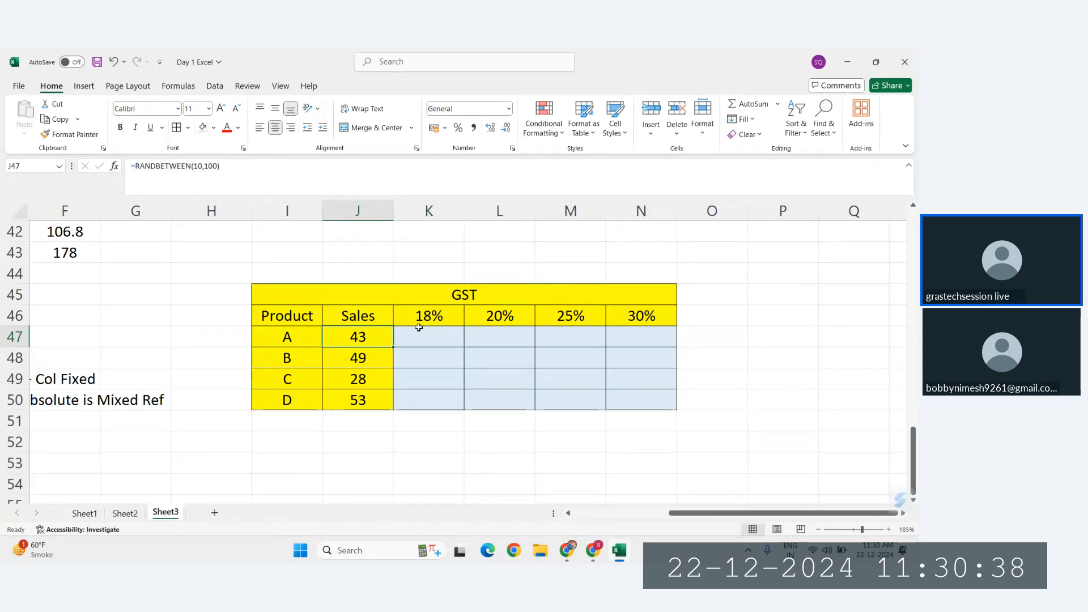
Step: Replace the random-number formulas in the Sales cells J47:J50 with fixed values by copying and pasting them as values
left_click(430, 314, "ctrl")
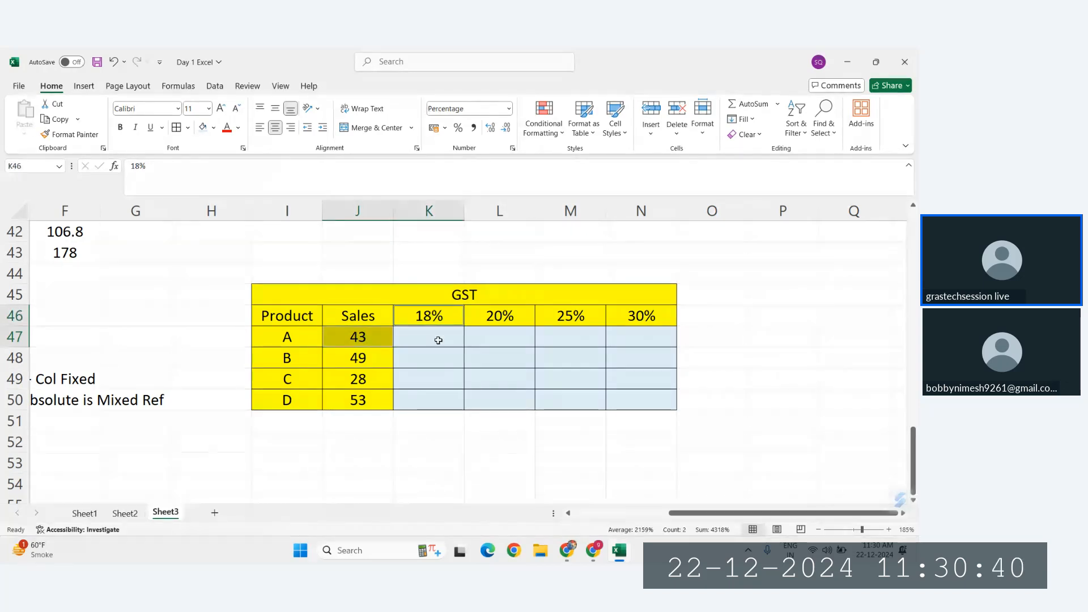
left_click(437, 339)
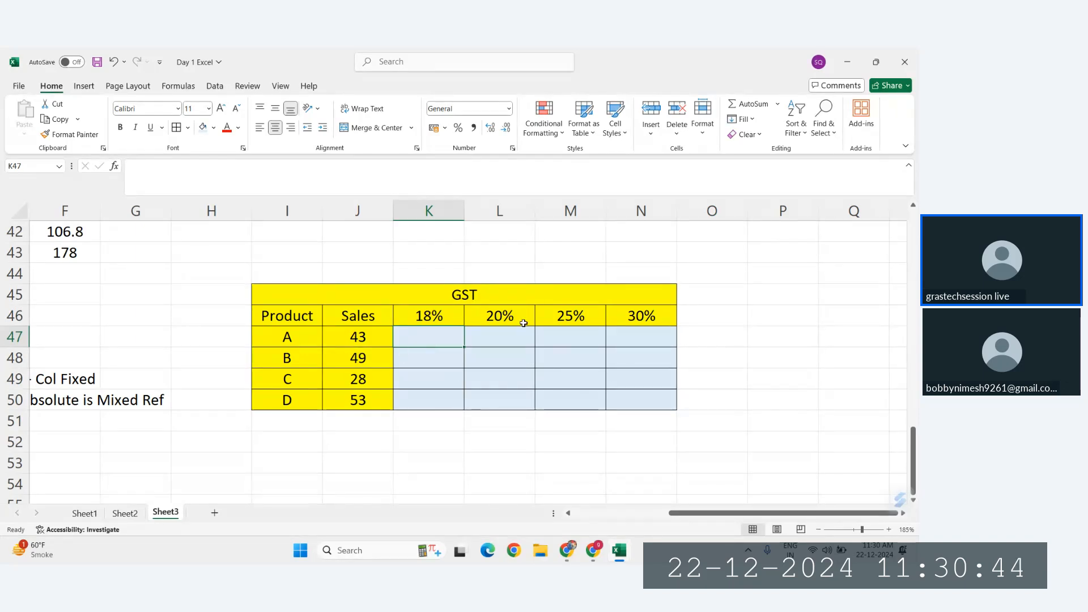
double_click(358, 357)
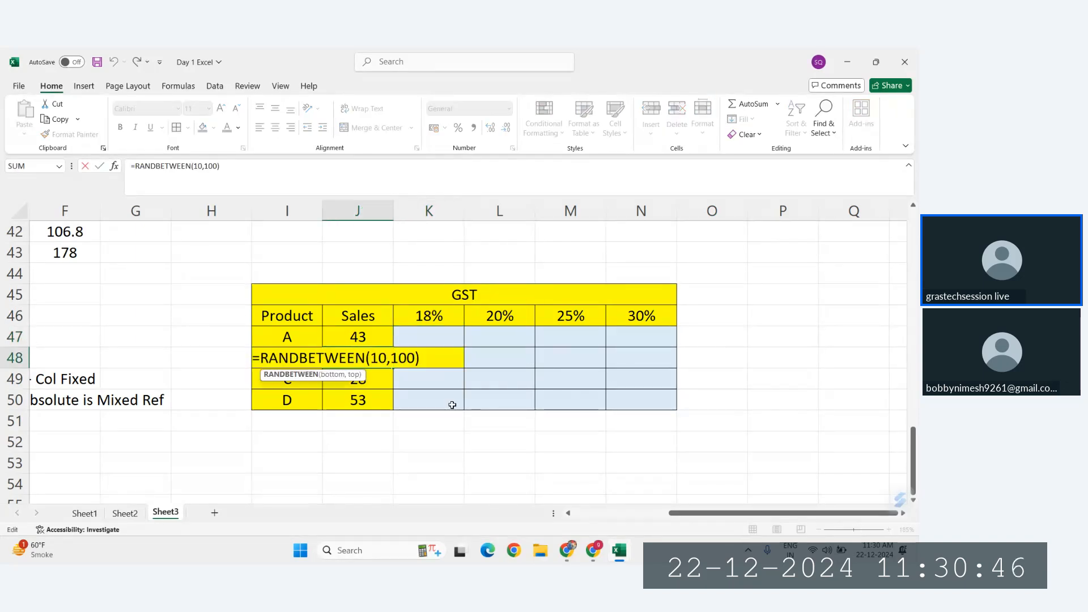
key("Escape")
left_click_drag(360, 338, 374, 402)
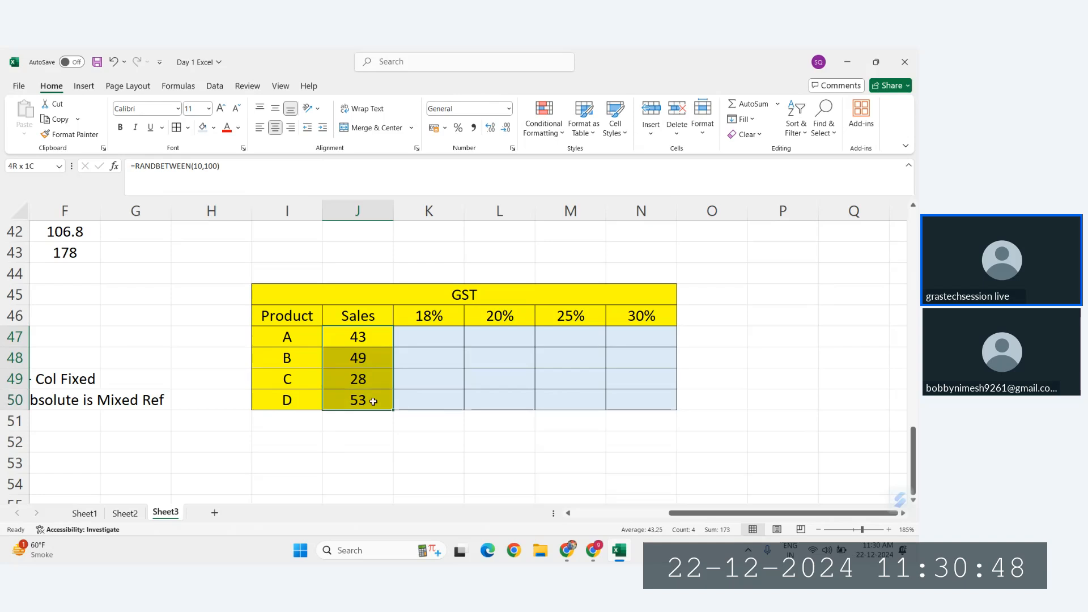
key("ctrl+c")
right_click(361, 396)
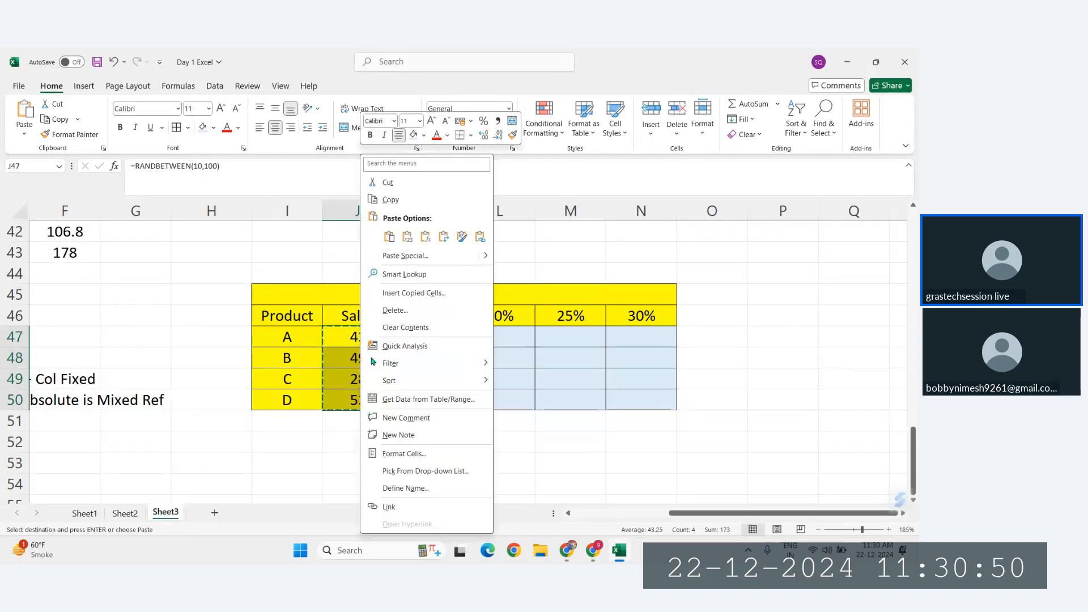
left_click(407, 237)
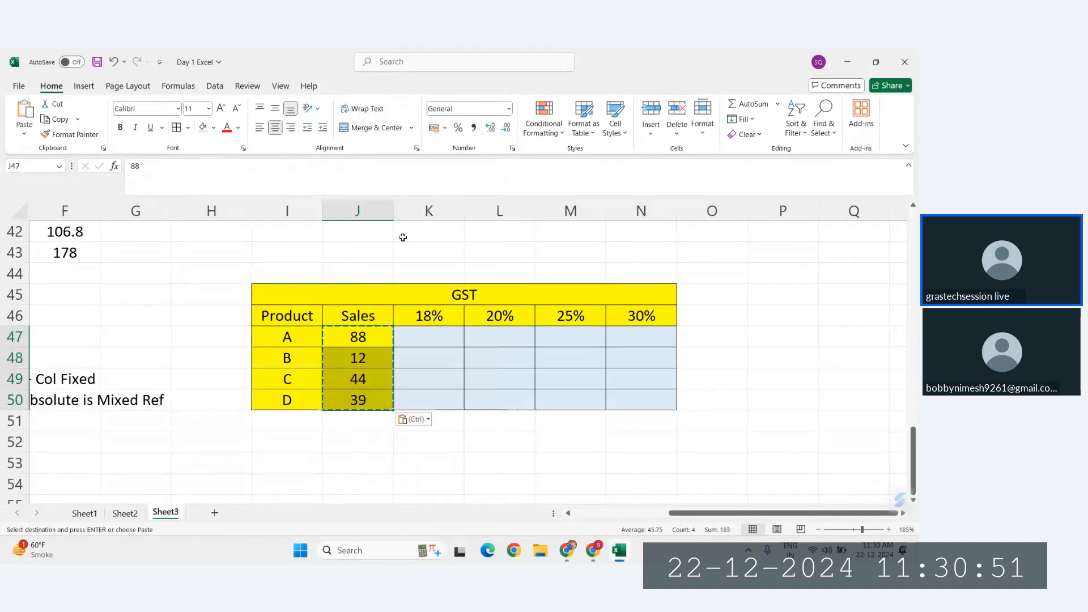
Step: Trace which Sales value and GST rate belong to the calculation cells K48, M48 and N50
left_click(441, 343)
left_click(434, 356)
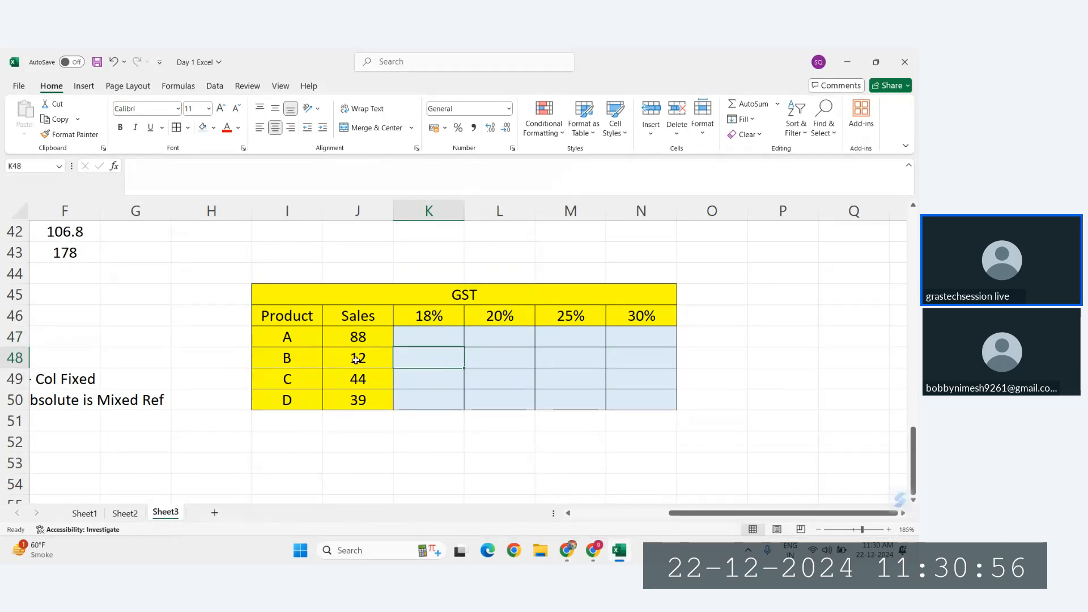
left_click_drag(356, 359, 431, 358)
left_click(429, 315, "ctrl")
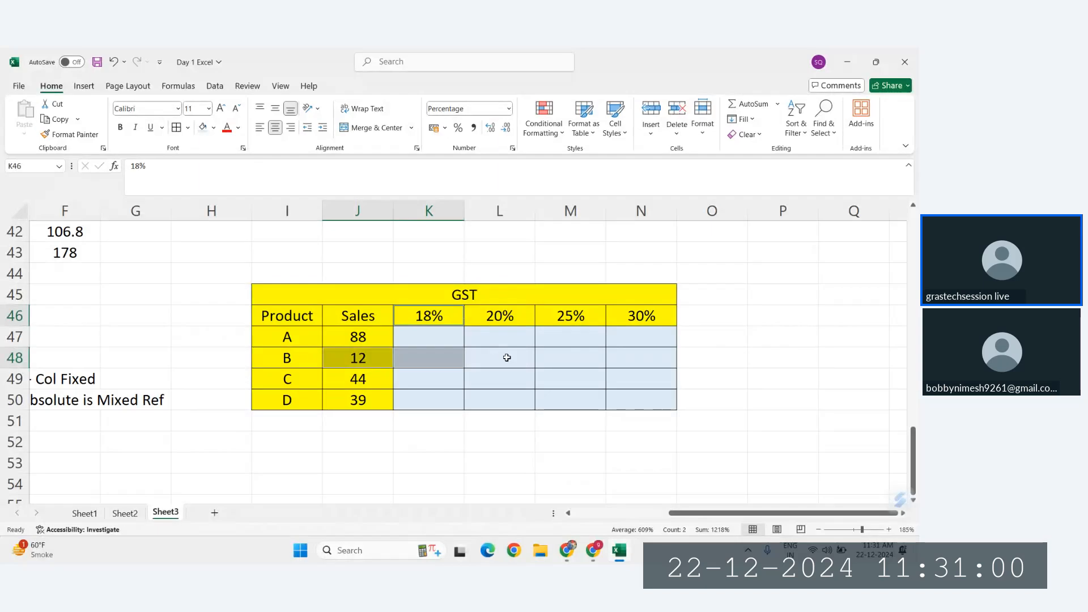
left_click(562, 361)
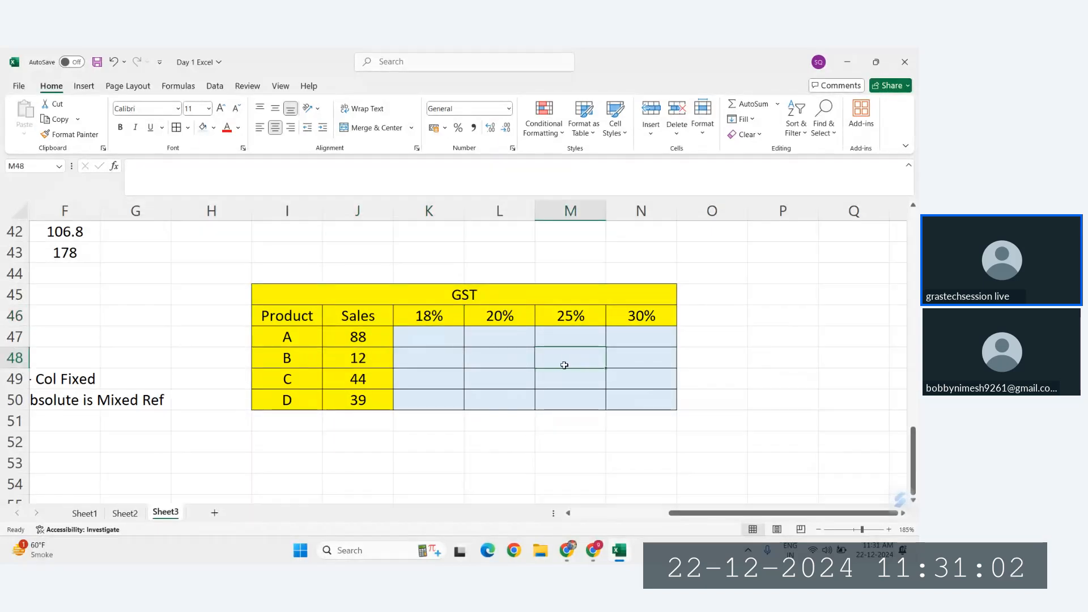
left_click(351, 361, "ctrl")
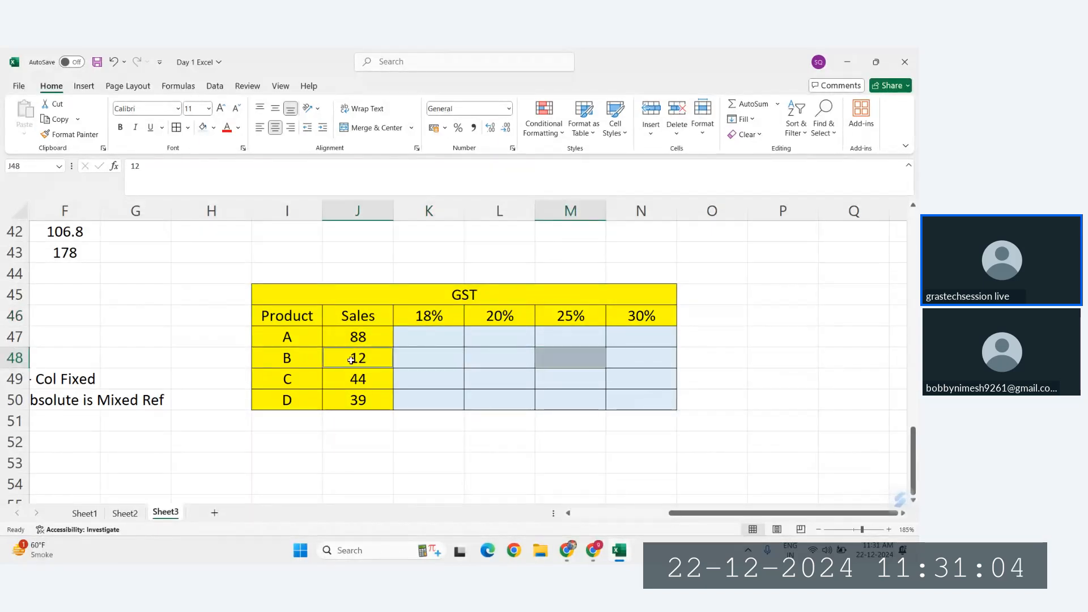
left_click(580, 320, "ctrl")
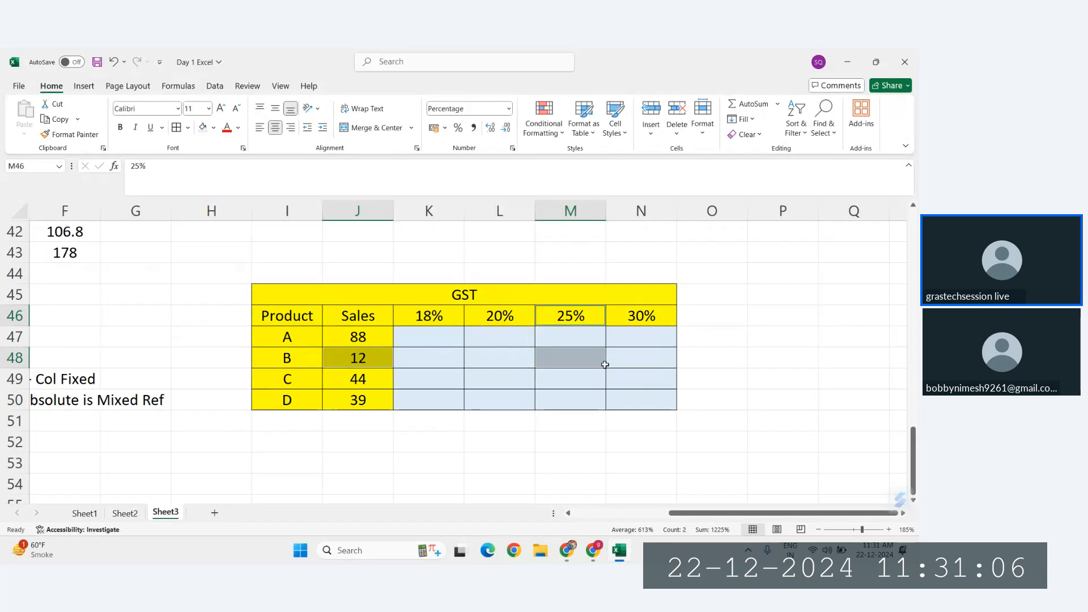
left_click(640, 400)
left_click(349, 396)
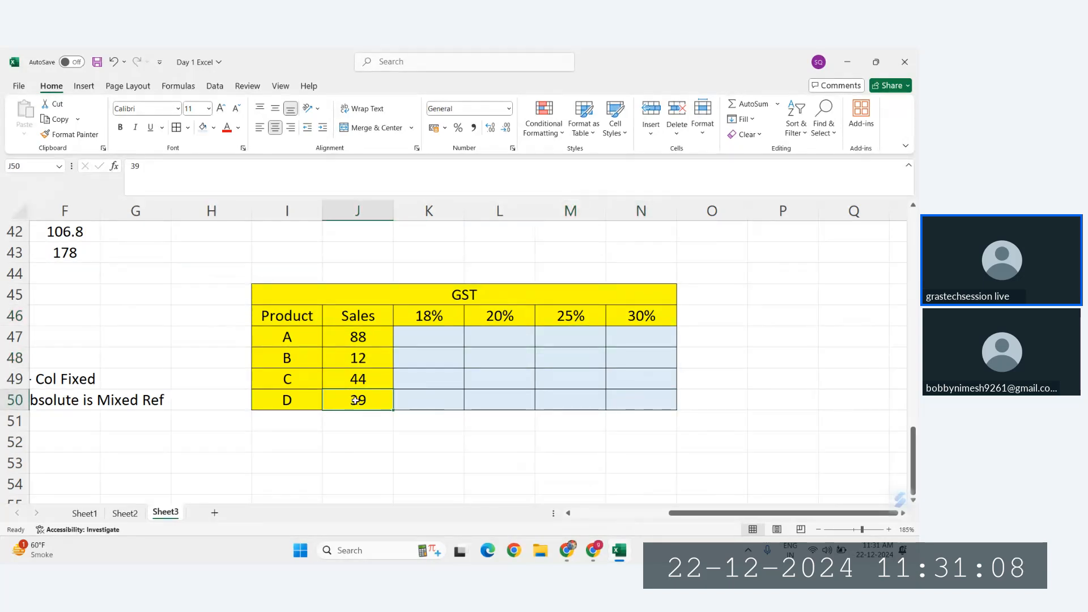
left_click(635, 315, "ctrl")
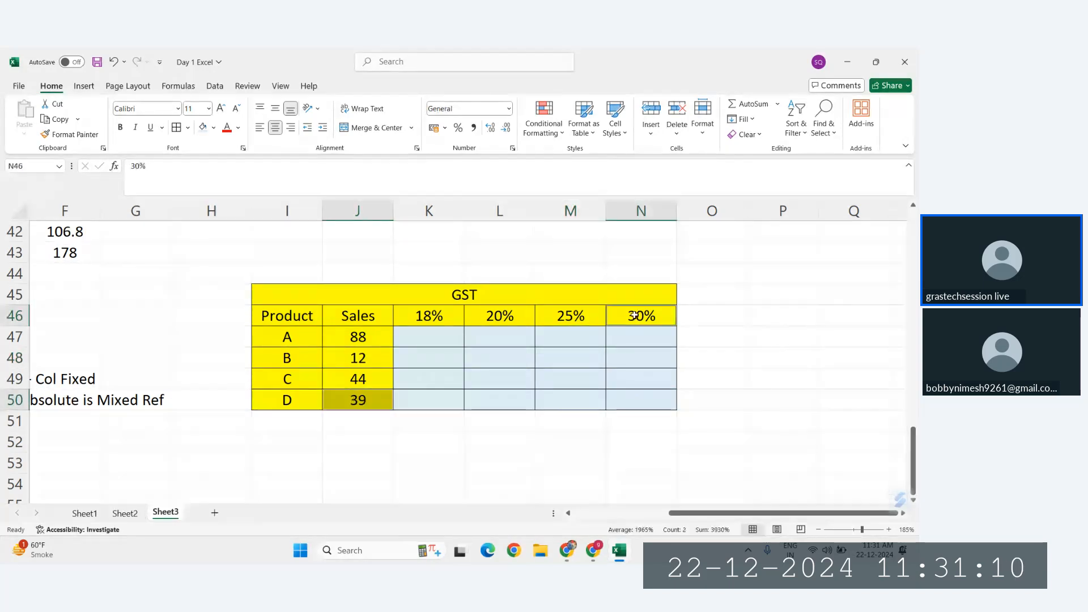
left_click(637, 398, "ctrl")
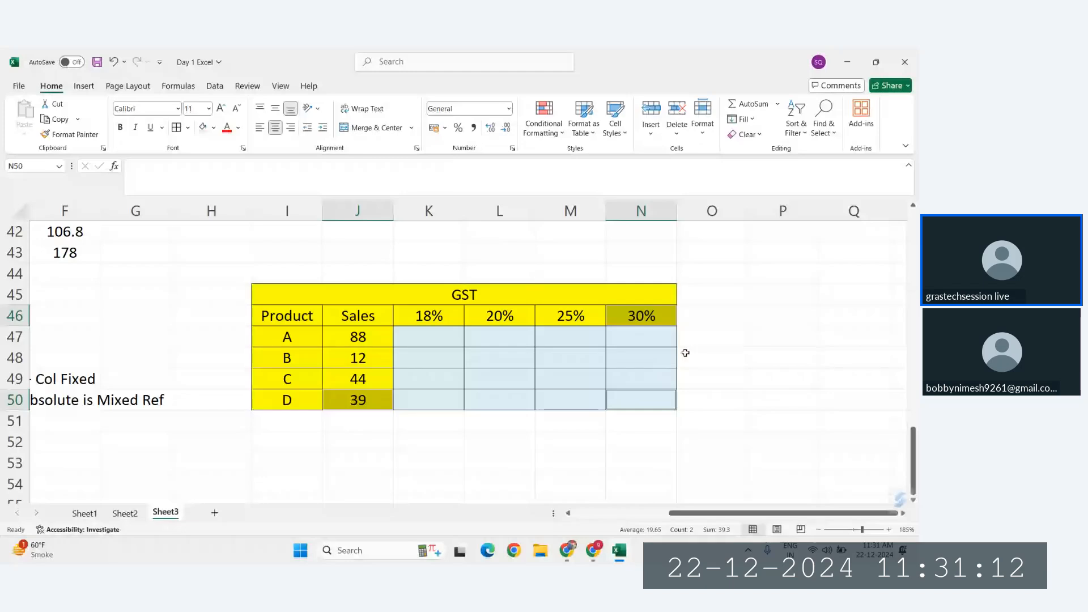
Step: Try filling the empty cell K47 across the block K47:N50 and undo it
left_click(432, 334)
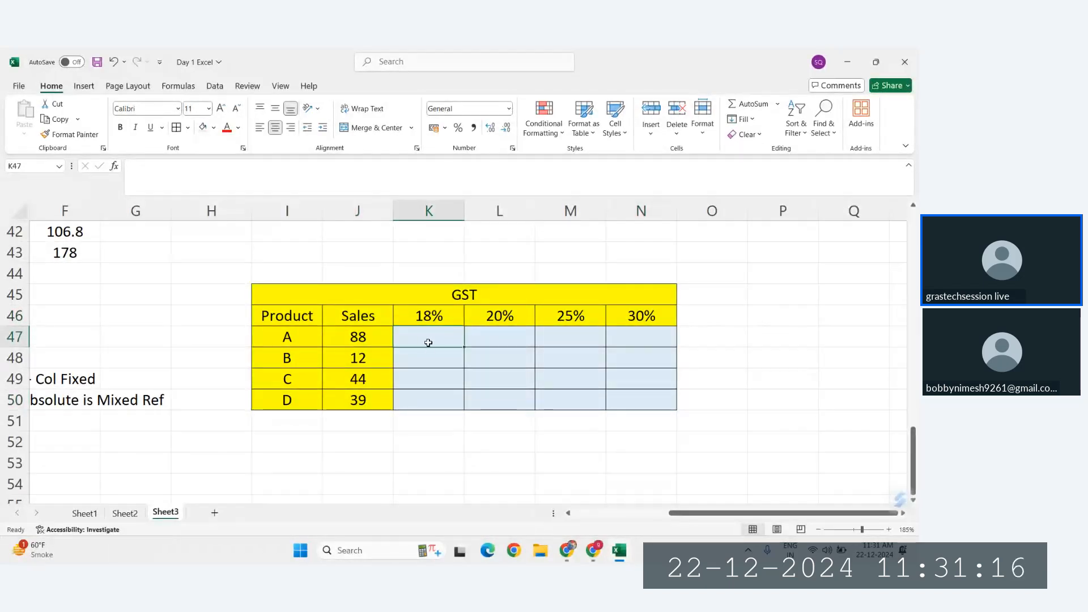
left_click_drag(463, 347, 658, 420)
mouse_move(666, 467)
left_mouse_down()
mouse_move(666, 374)
mouse_move(678, 347)
mouse_move(665, 403)
left_mouse_up()
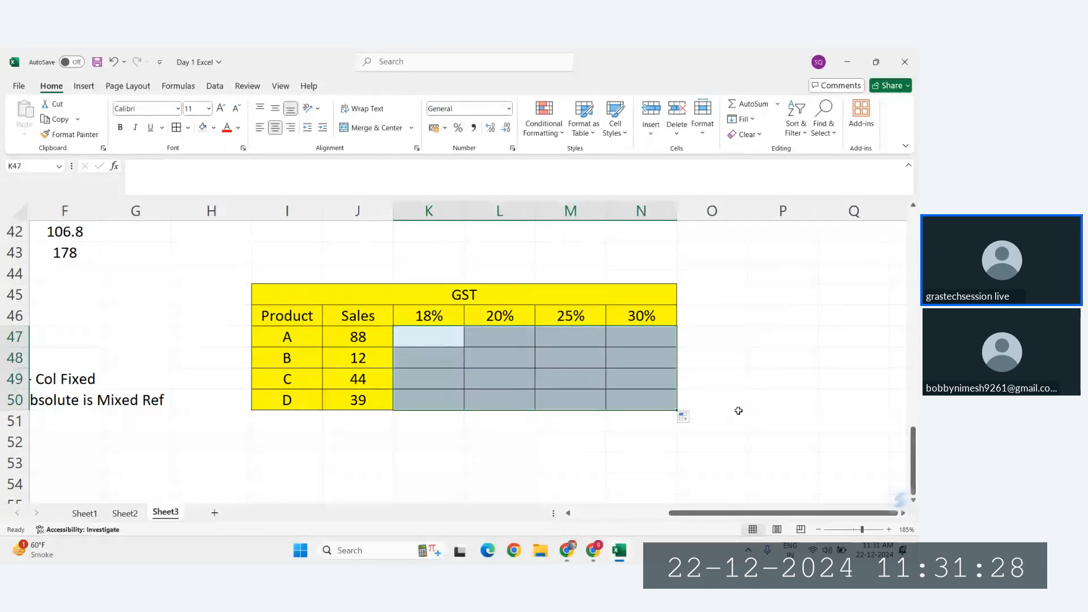
left_click(825, 377)
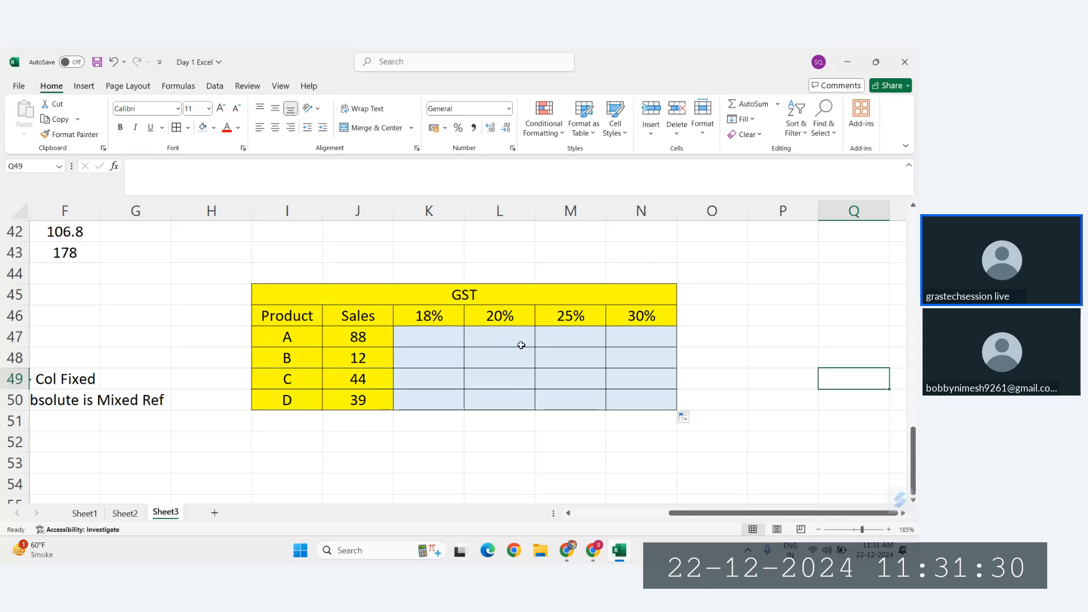
key("ctrl+z")
key("ctrl+z")
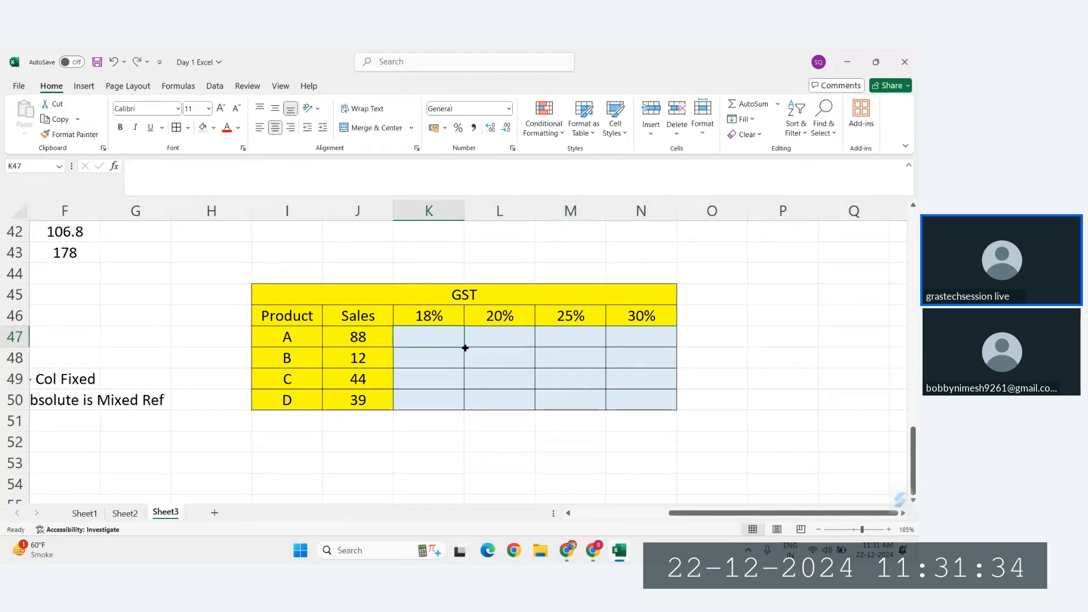
mouse_move(464, 347)
left_mouse_down()
mouse_move(661, 337)
mouse_move(427, 342)
mouse_move(656, 338)
mouse_move(680, 348)
mouse_move(674, 405)
mouse_move(539, 340)
mouse_move(434, 340)
left_mouse_up()
left_click(545, 380)
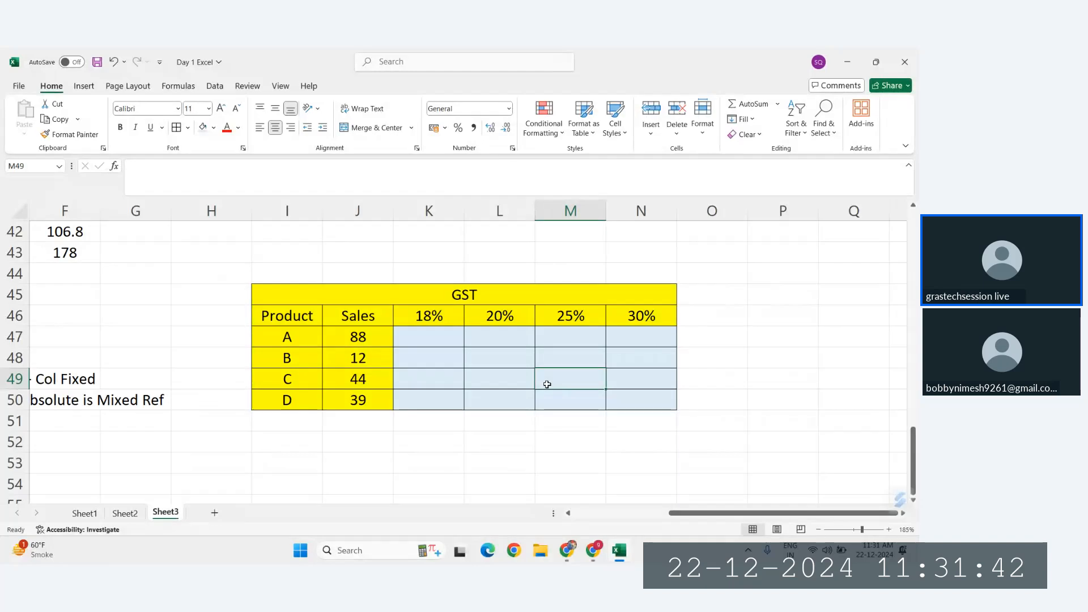
Step: Examine how product A's Sales cell J47 pairs with each GST rate in K46:N46
left_click(429, 341)
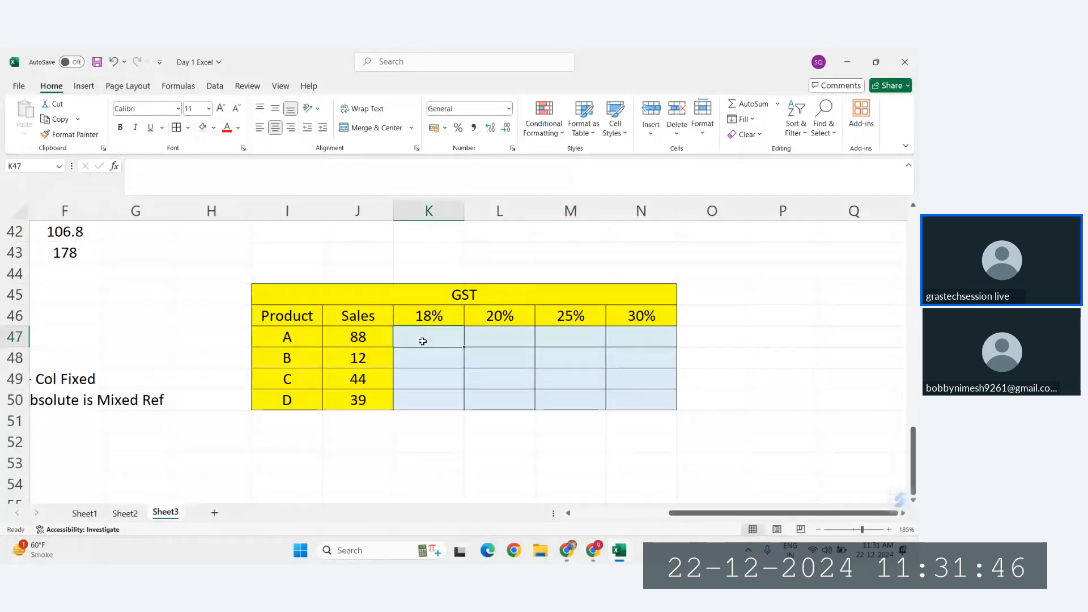
left_click_drag(358, 338, 435, 316)
left_click(361, 338)
left_click(434, 316)
left_click(378, 334, "ctrl")
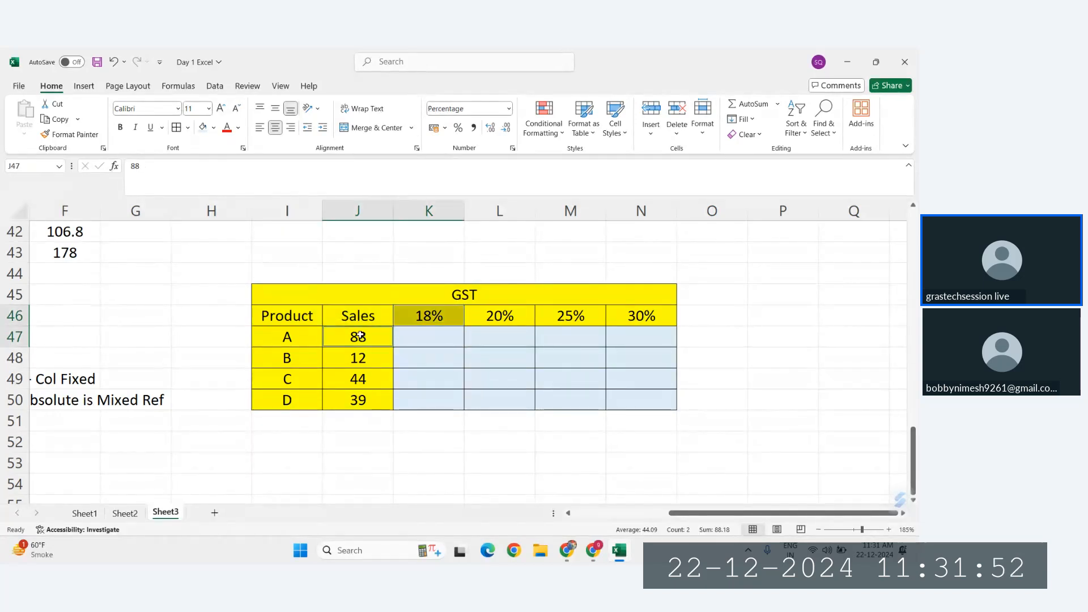
left_click(415, 338, "ctrl")
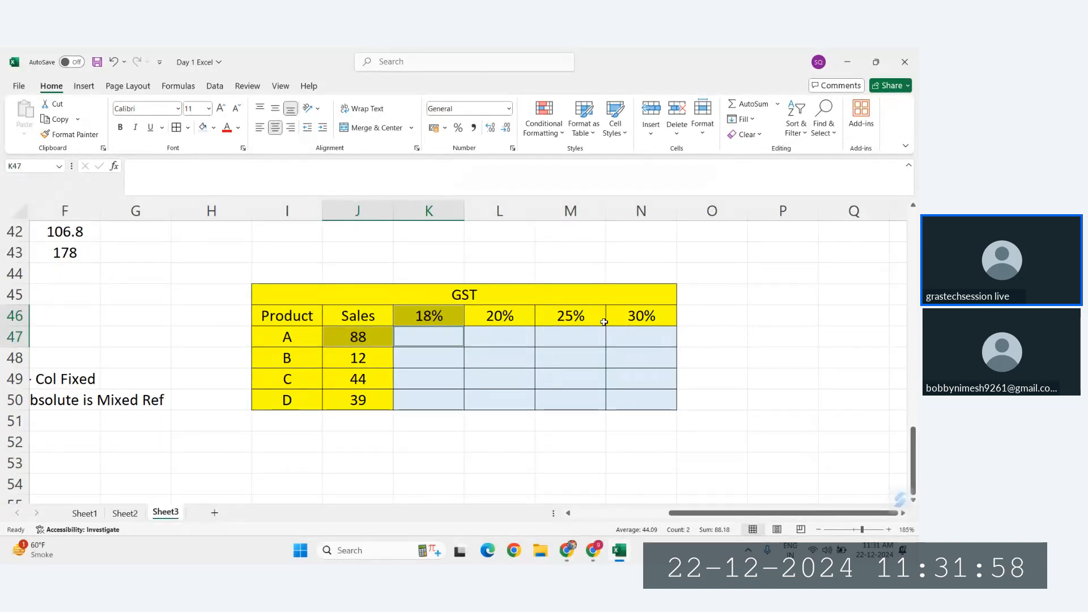
left_click(365, 342)
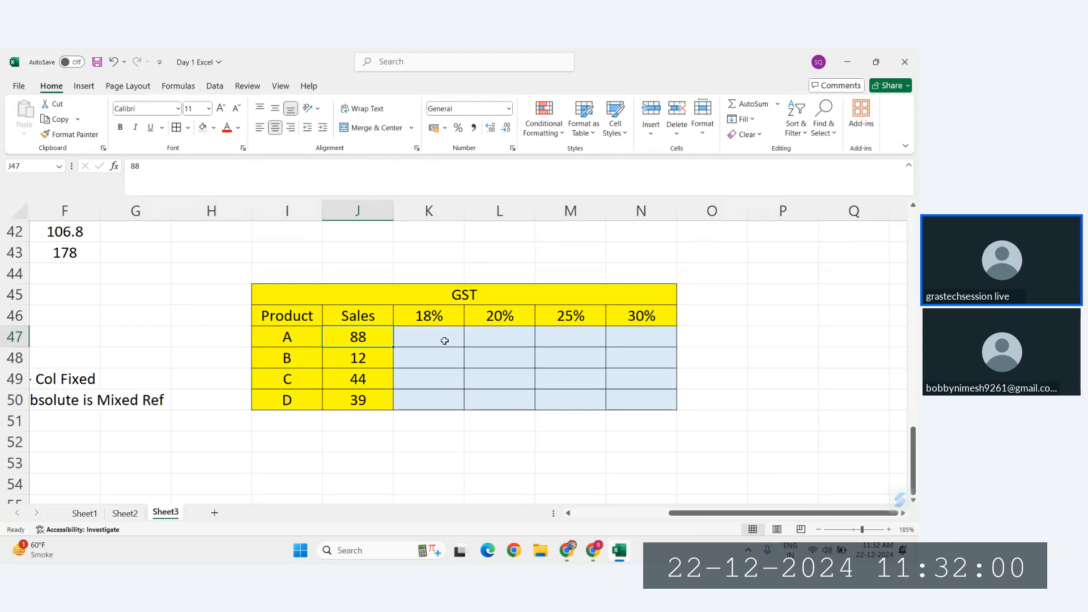
left_click(498, 316, "ctrl")
left_click(375, 339)
left_click(571, 314, "ctrl")
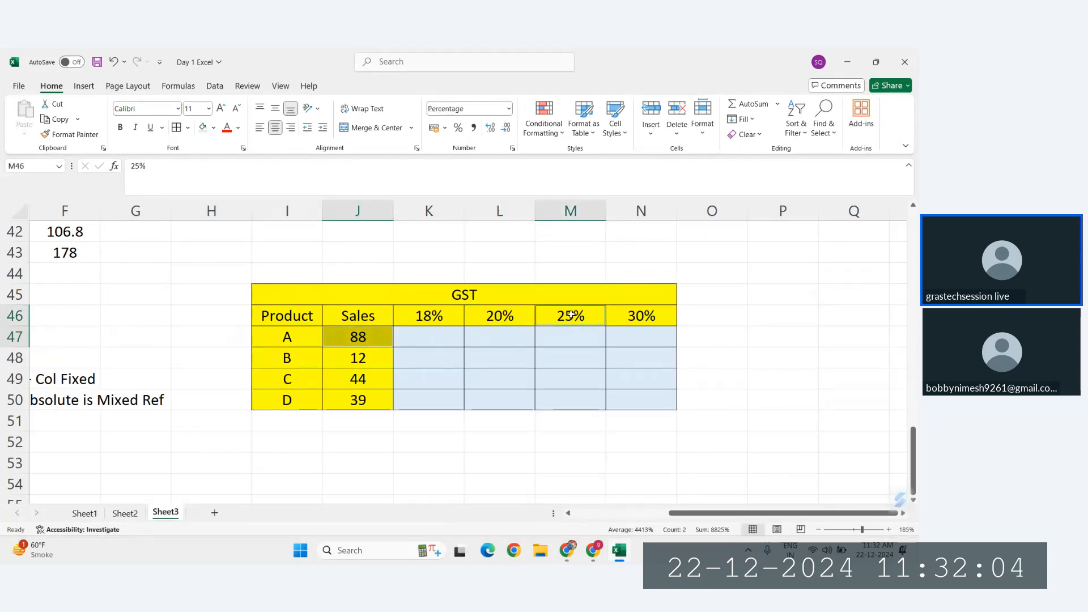
left_click(363, 337)
left_click(631, 319, "ctrl")
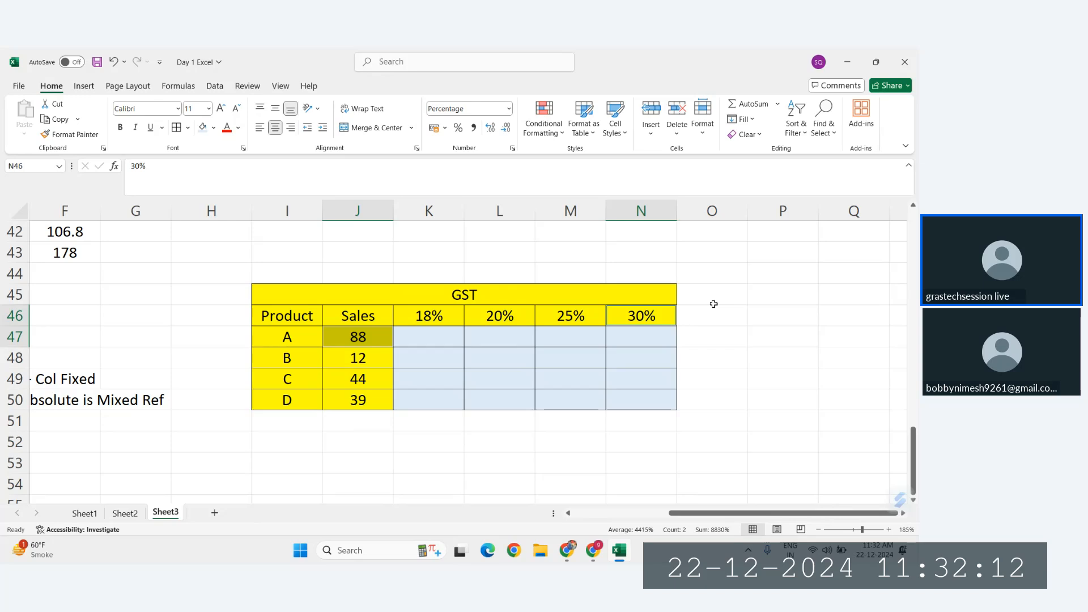
Step: Extend the empty cell K47 down to K48 and compare product B's Sales cell J48 with the GST rates in K46:M46
left_click(430, 339)
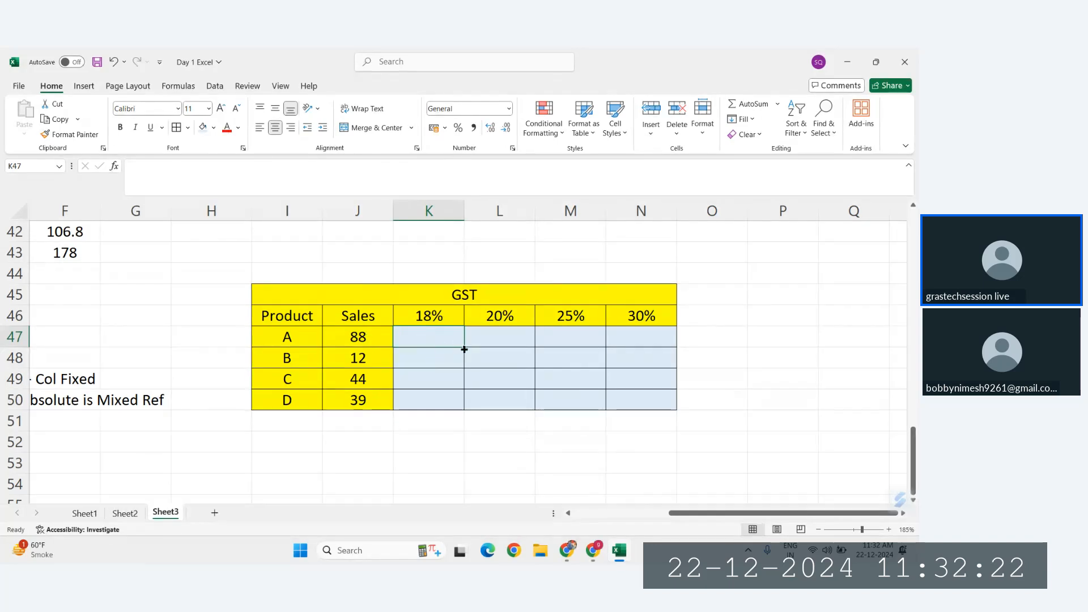
left_click_drag(464, 345, 461, 364)
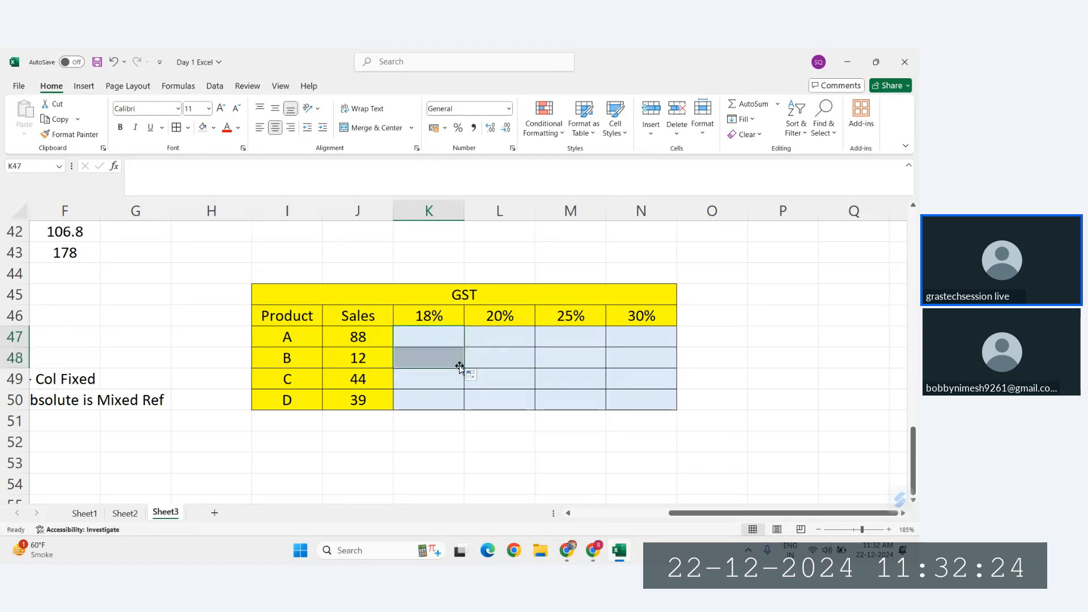
left_click(363, 360)
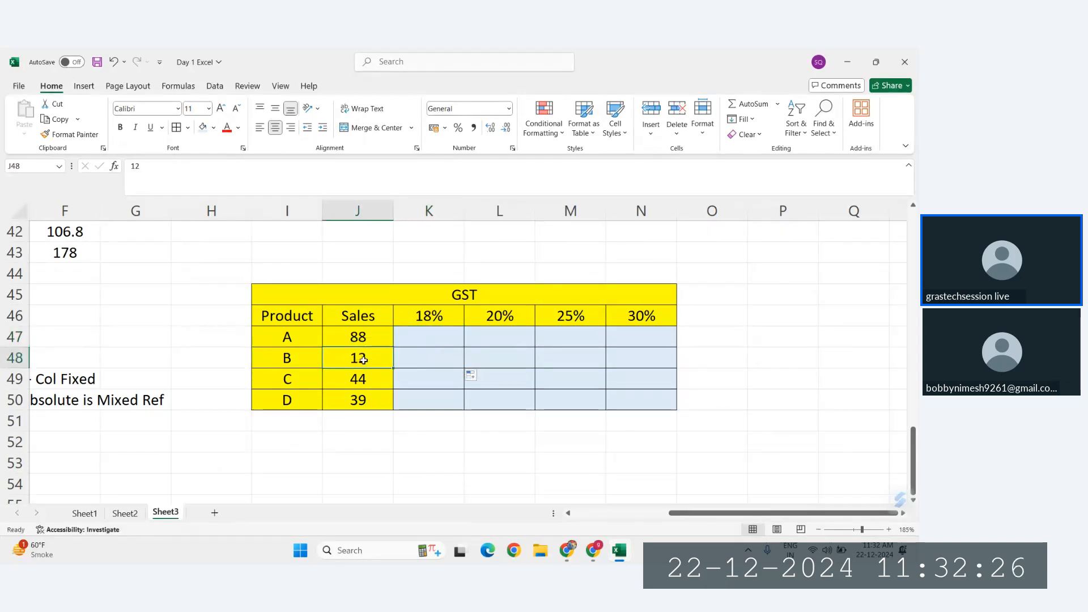
left_click(446, 316, "ctrl")
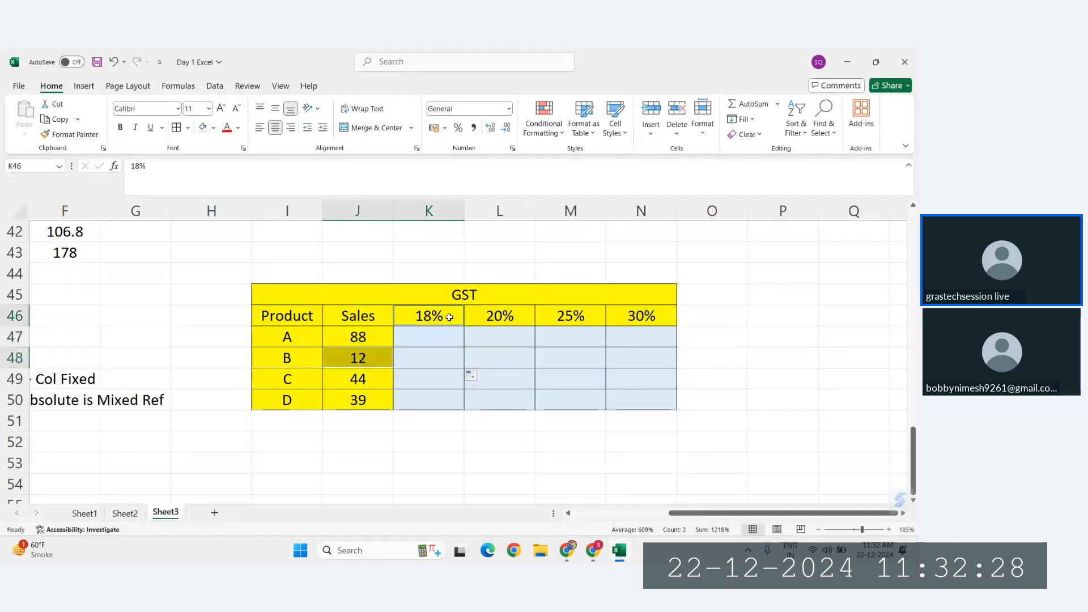
left_click(530, 318, "ctrl")
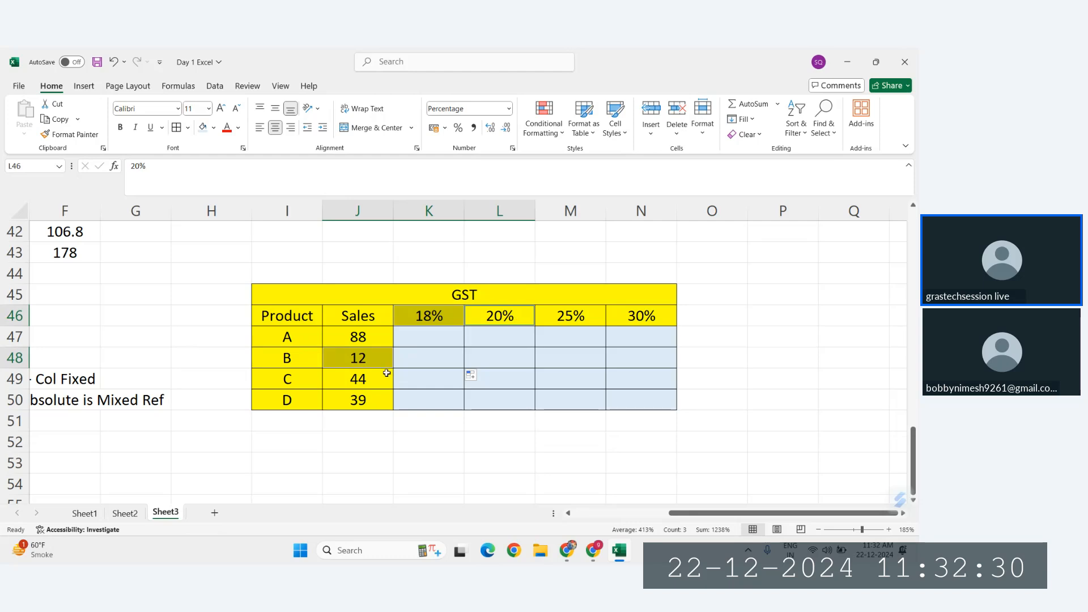
left_click(592, 316, "ctrl")
left_click(547, 341)
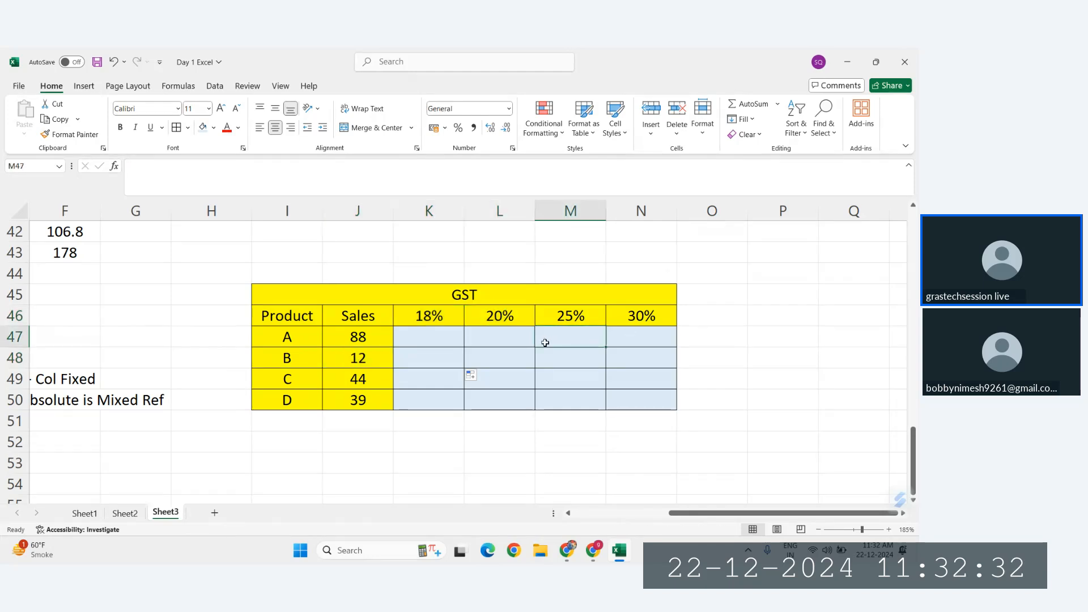
Step: Enter the mixed-reference formula =$J47*K$46 in K47 to calculate product A's GST at 18%
left_click(424, 333)
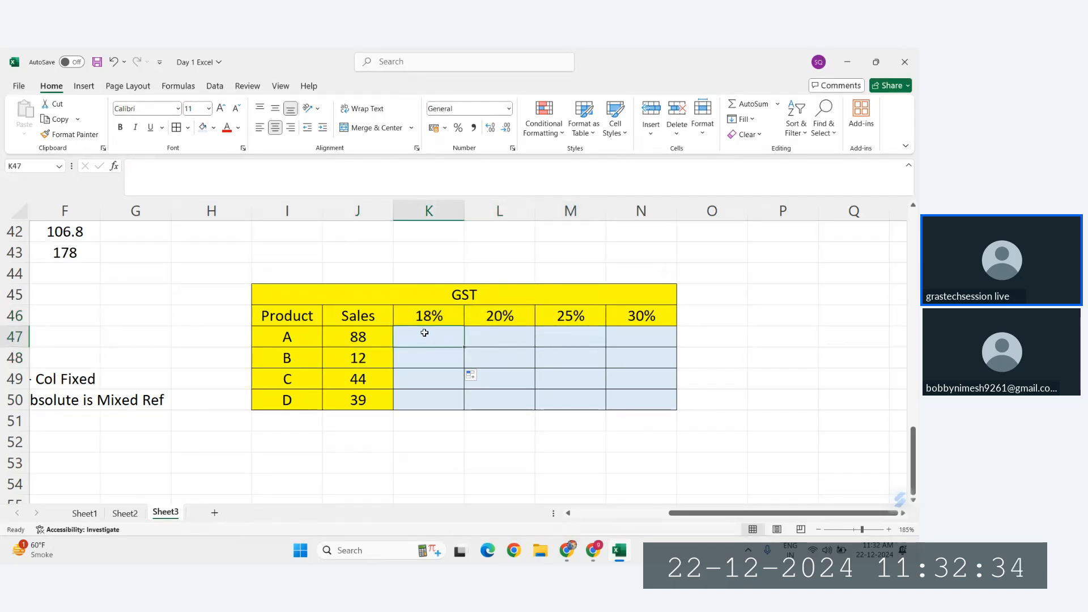
type("=")
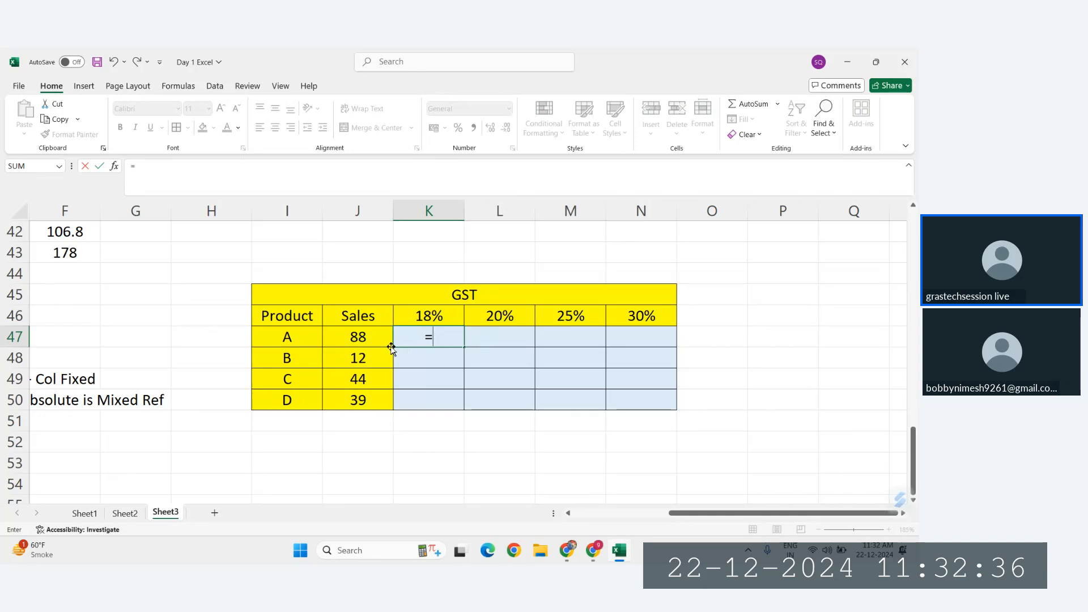
left_click(363, 338)
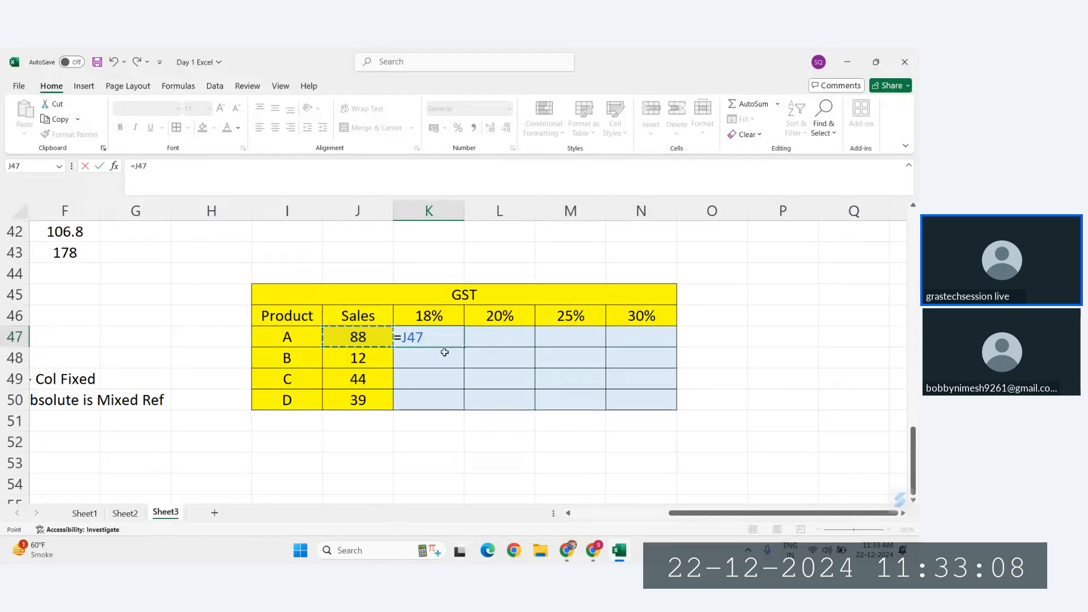
key("F4")
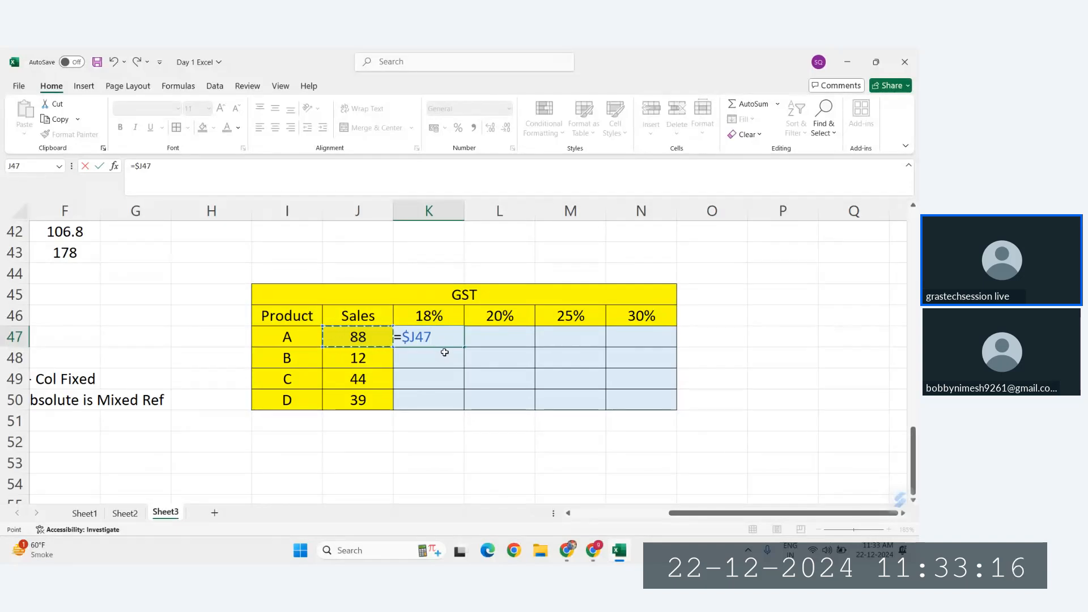
left_click(442, 318)
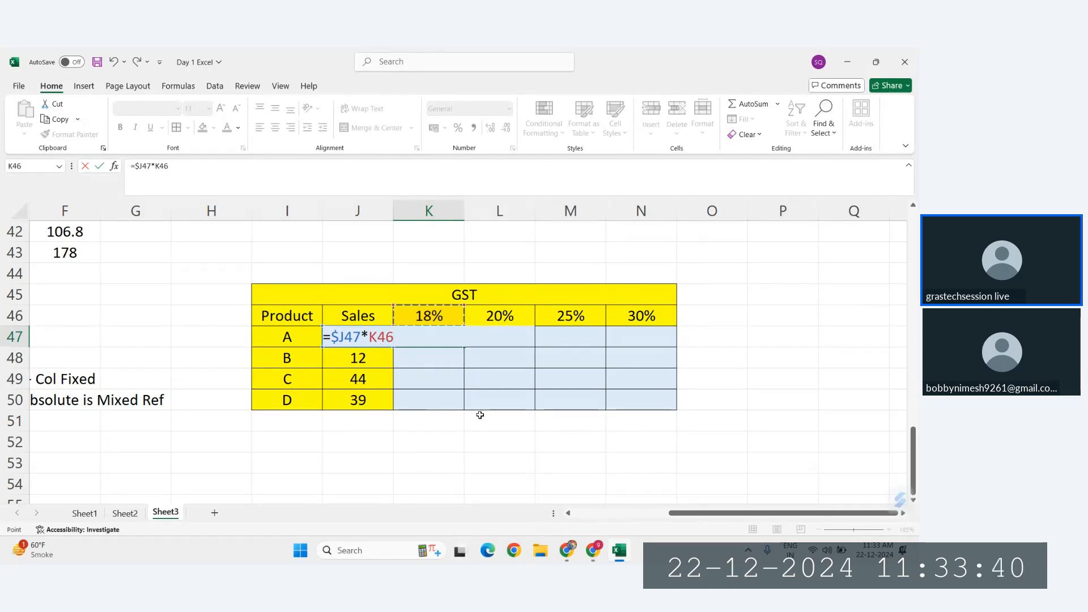
key("F4")
key("F4")
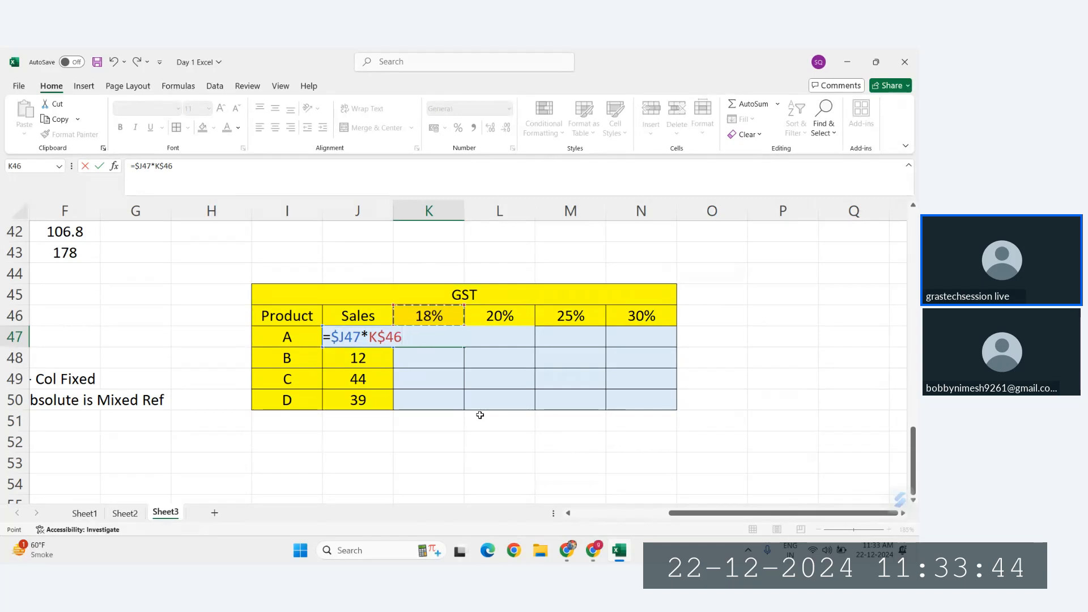
key("Return")
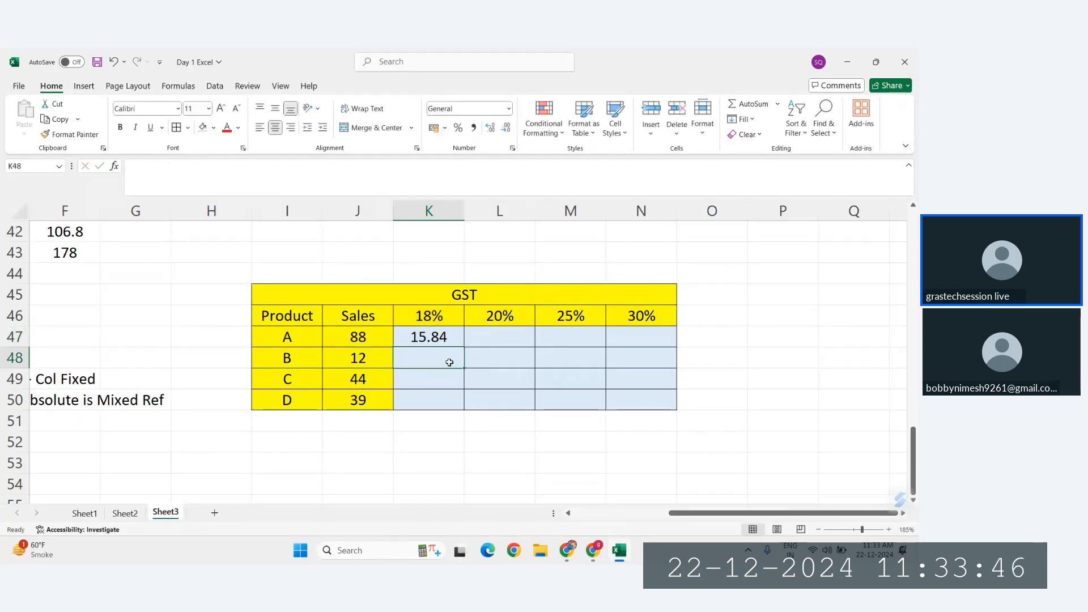
Step: Fill the GST formula from K47 across the block K47:N50 and check the references in M49
left_click(440, 334)
double_click(439, 335)
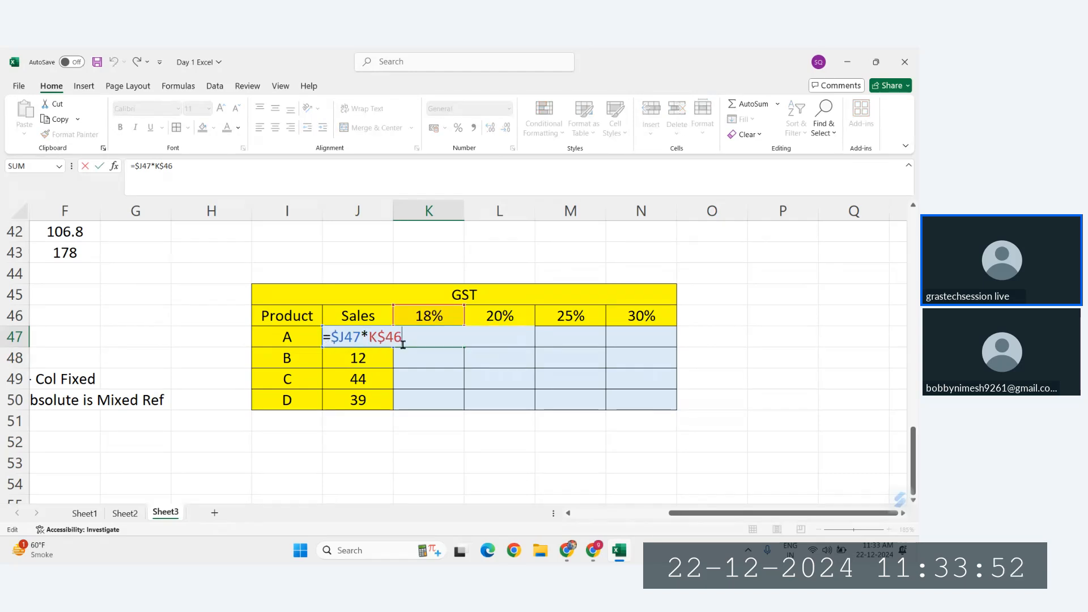
key("ctrl+Return")
left_click_drag(463, 346, 675, 407)
double_click(581, 382)
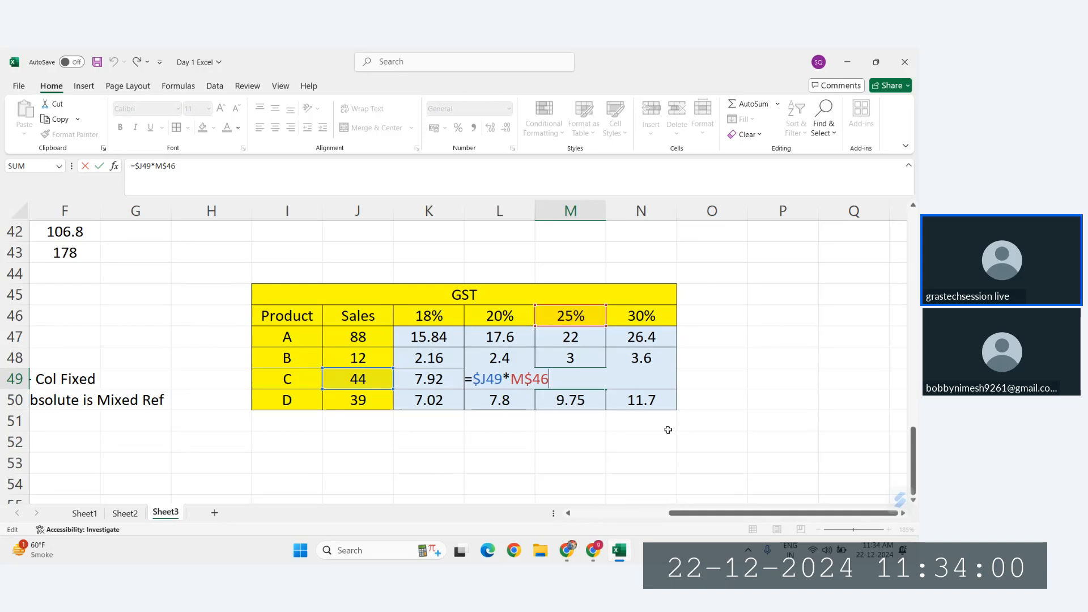
key("Return")
Step: Fill the GST table's heading rows and its Product and Sales columns with light orange
left_click(511, 303)
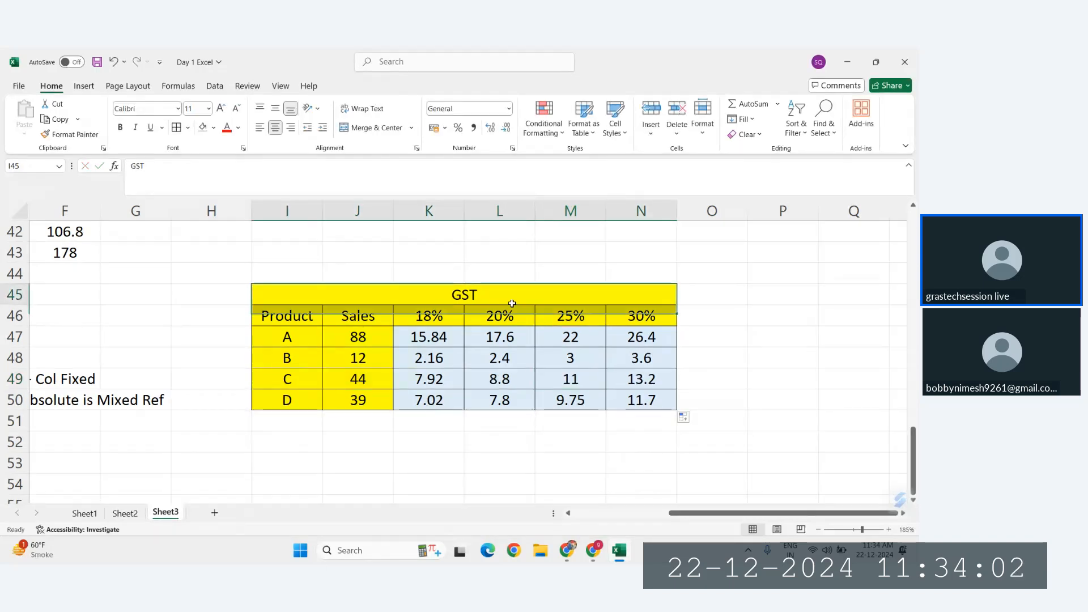
left_click_drag(512, 304, 513, 310)
left_click_drag(286, 326, 346, 394)
key("ctrl+z")
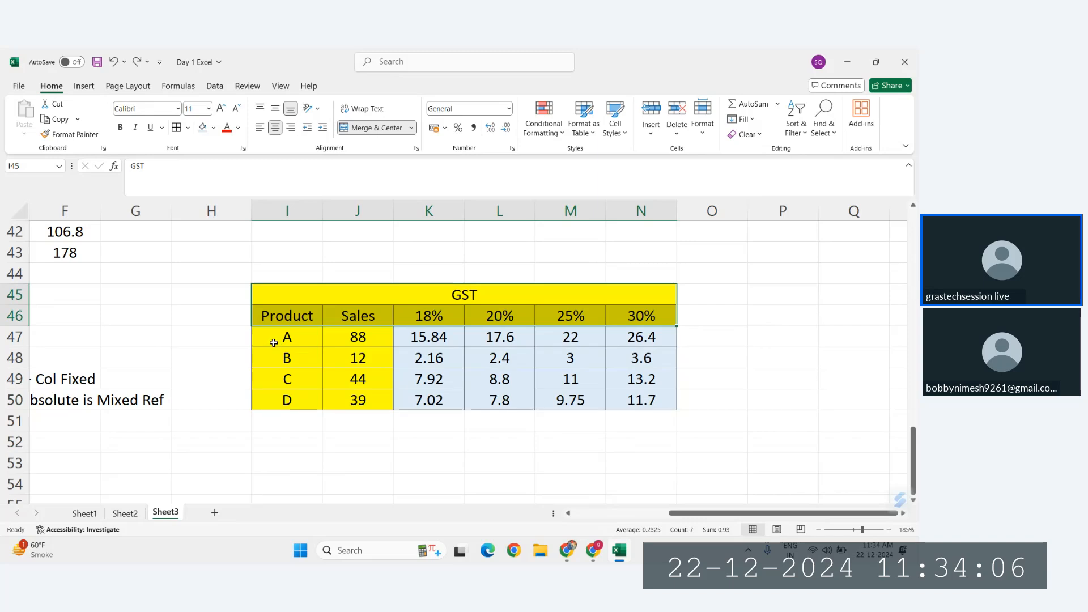
left_click_drag(280, 338, 351, 403)
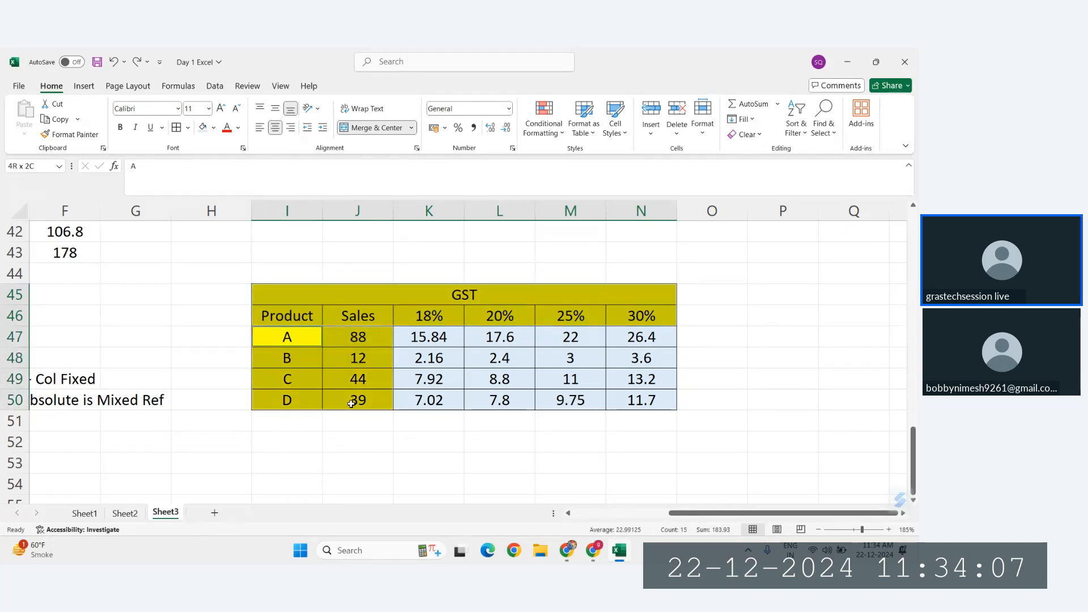
left_click(214, 127)
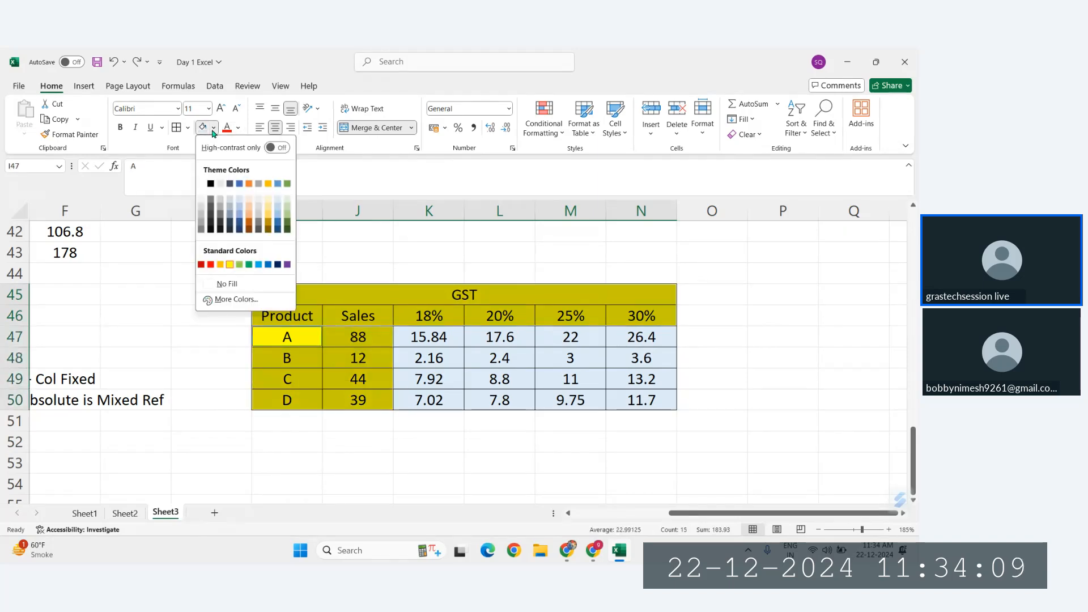
left_click(249, 216)
Step: Check which Sales value and GST rate the formula in L48 refers to
left_click(516, 375)
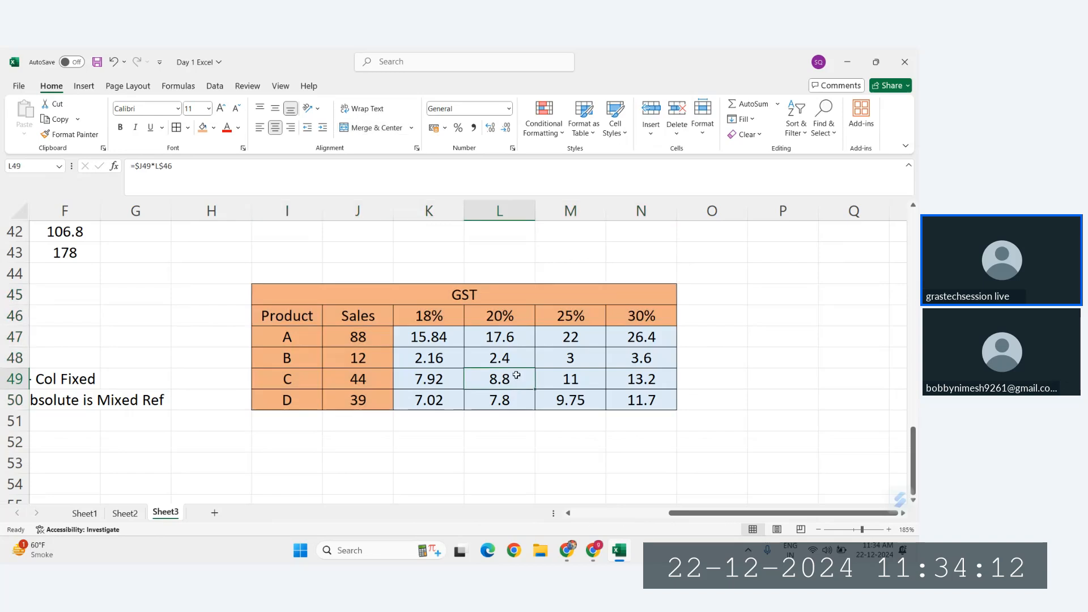
left_click(508, 357)
double_click(508, 358)
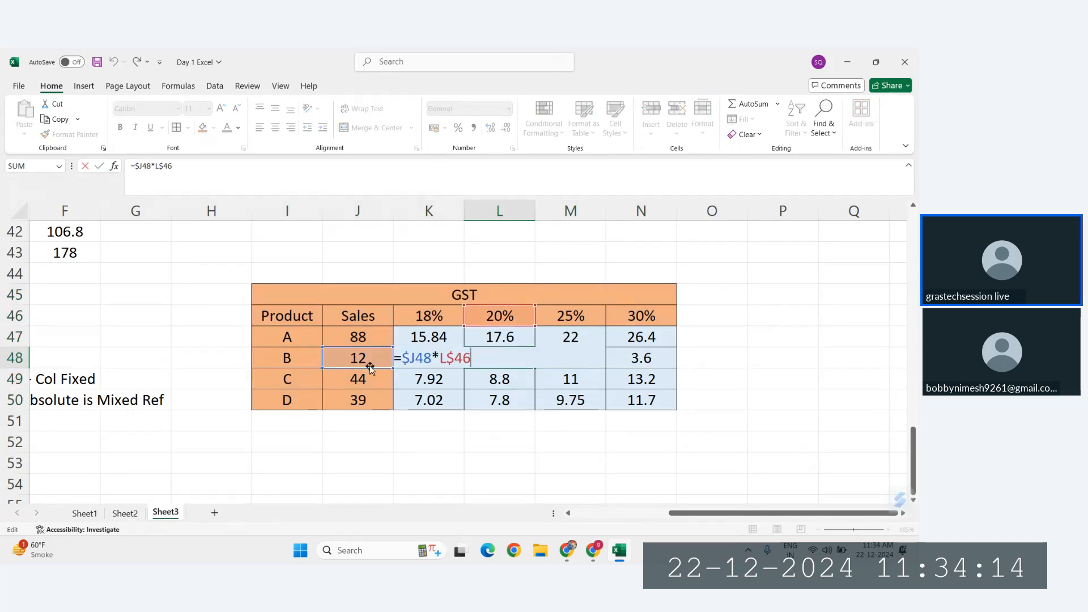
key("Escape")
Step: Apply a light gold fill to the heading rows I45:N46 and the Product and Sales cells I47:J50
left_click_drag(431, 301, 360, 314)
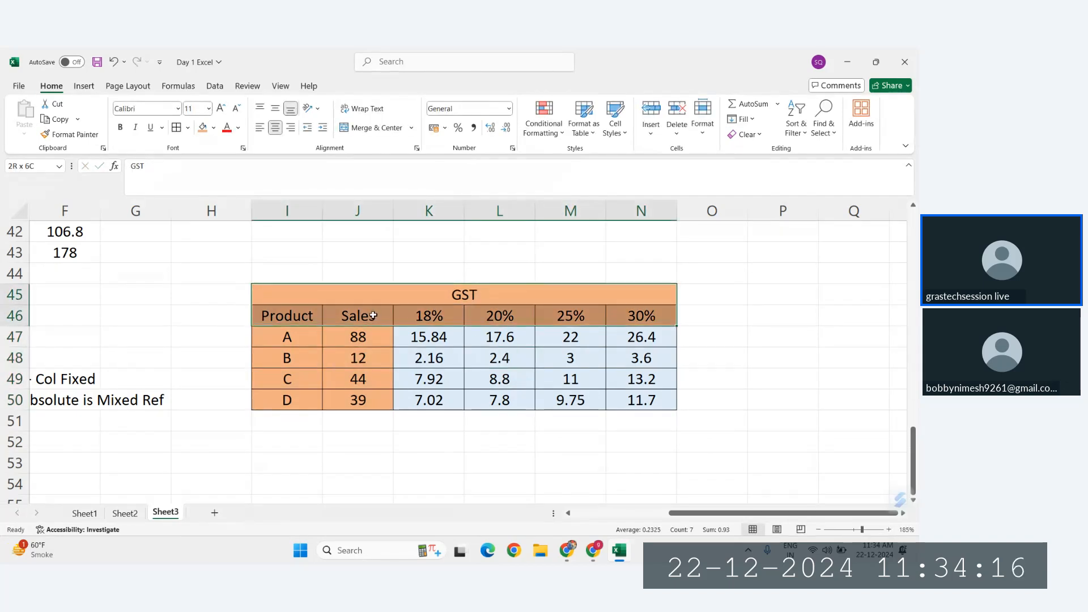
left_click(282, 336, "ctrl")
left_click_drag(283, 336, 343, 398)
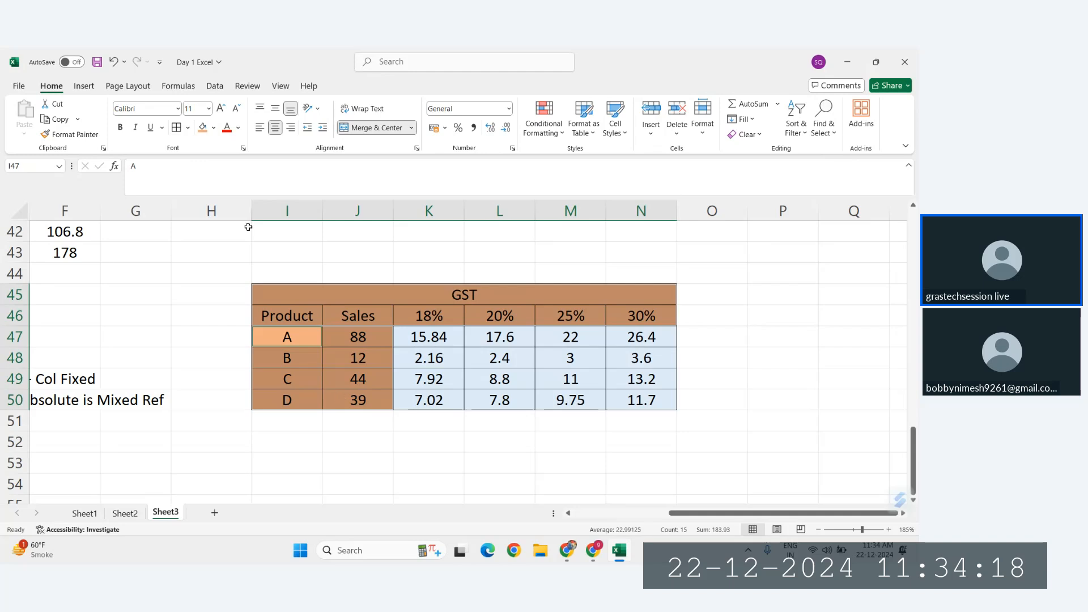
left_click(214, 131)
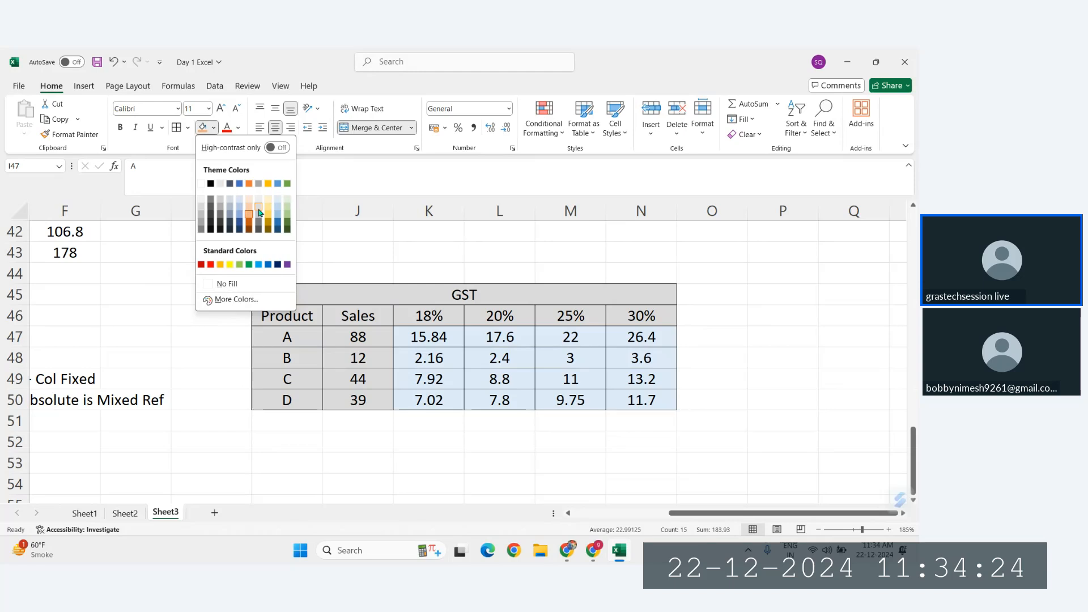
left_click(268, 213)
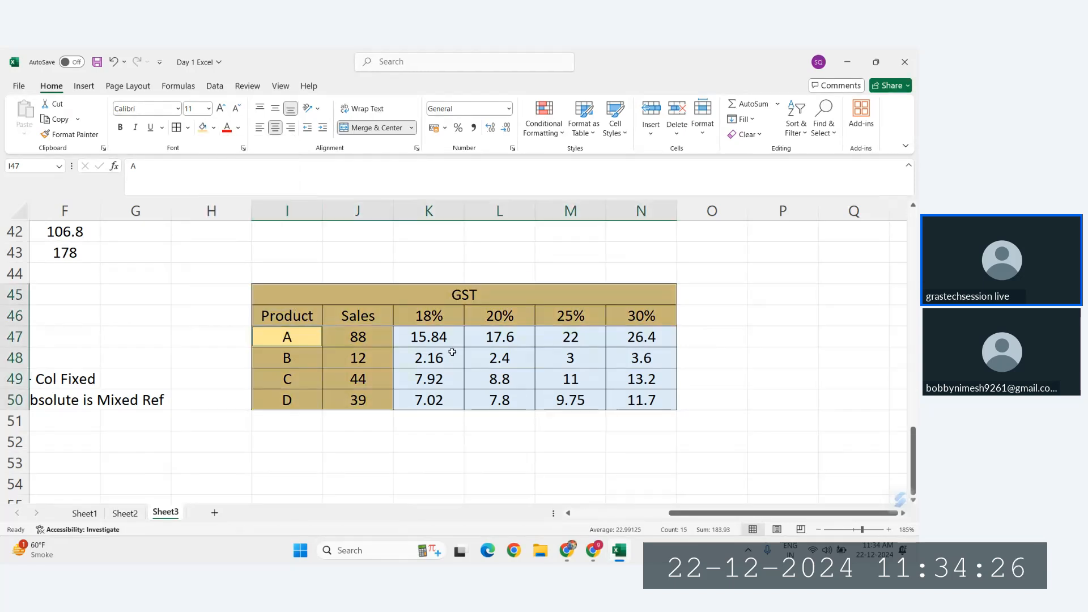
Step: Compare the Sales and GST rate references in the formulas of K48 and M48
left_click(426, 347)
double_click(449, 358)
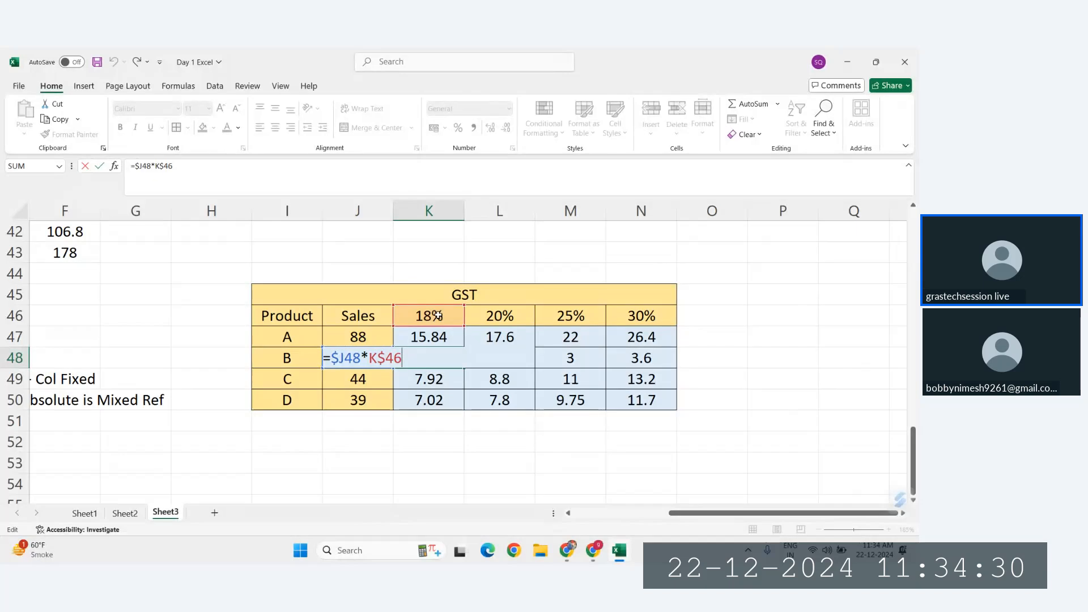
left_click(571, 361)
double_click(575, 357)
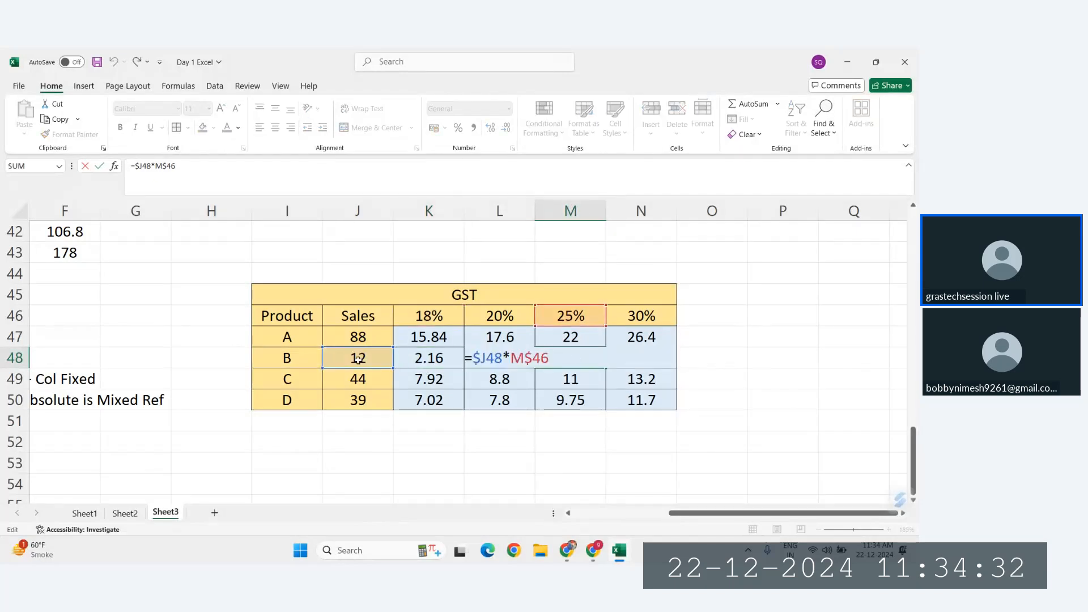
key("Escape")
Step: Fill the calculated GST cells K47:N50 with light green
left_click_drag(427, 336, 646, 400)
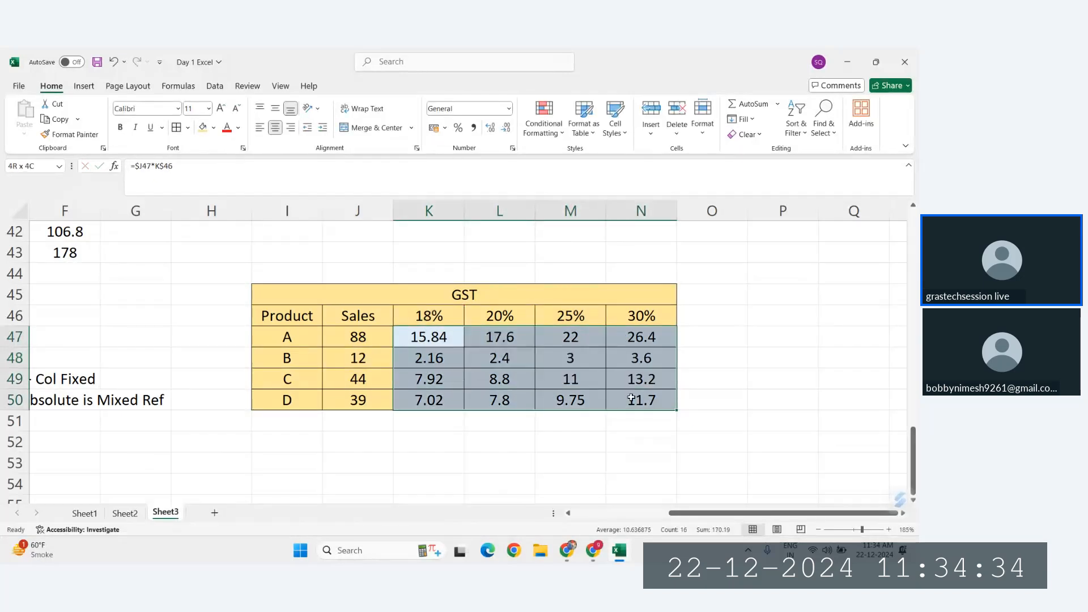
left_click(213, 129)
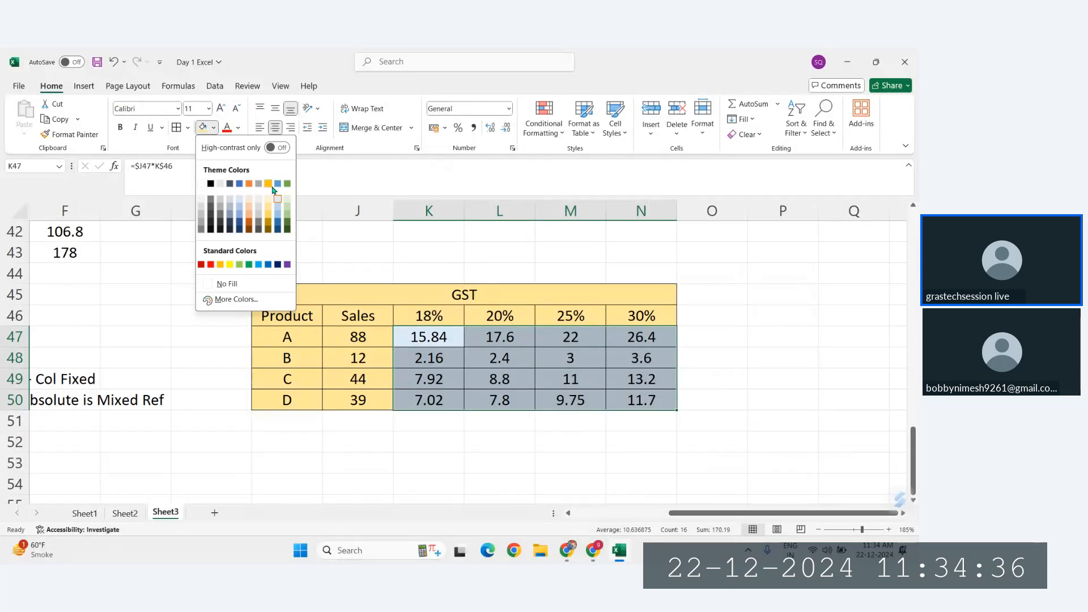
left_click(288, 214)
left_click(286, 210)
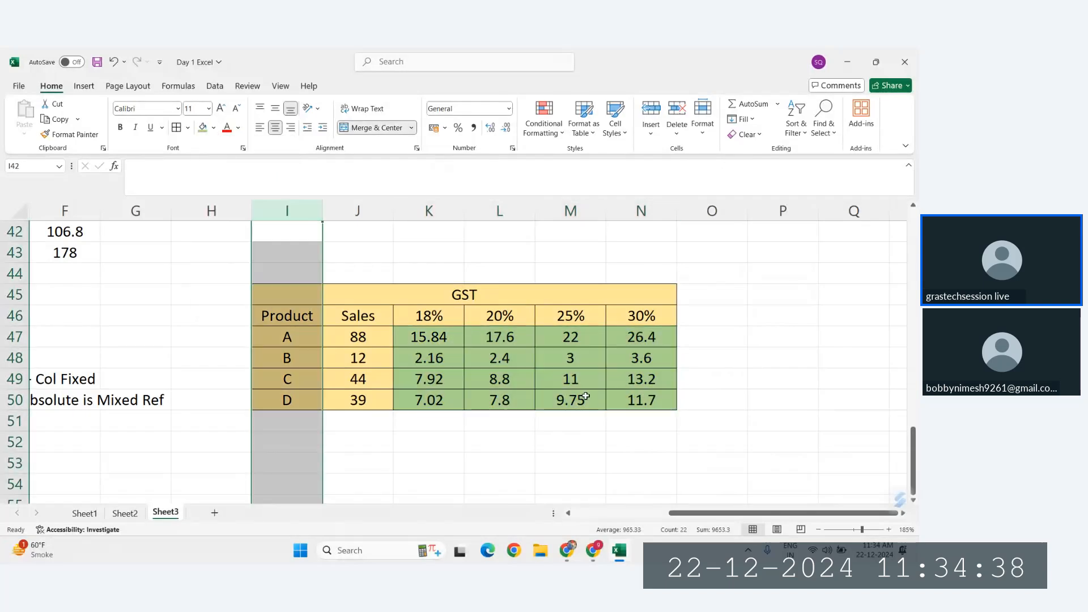
Step: Inspect the cell references used by the formulas in L48 and M49
left_click(503, 357)
double_click(510, 361)
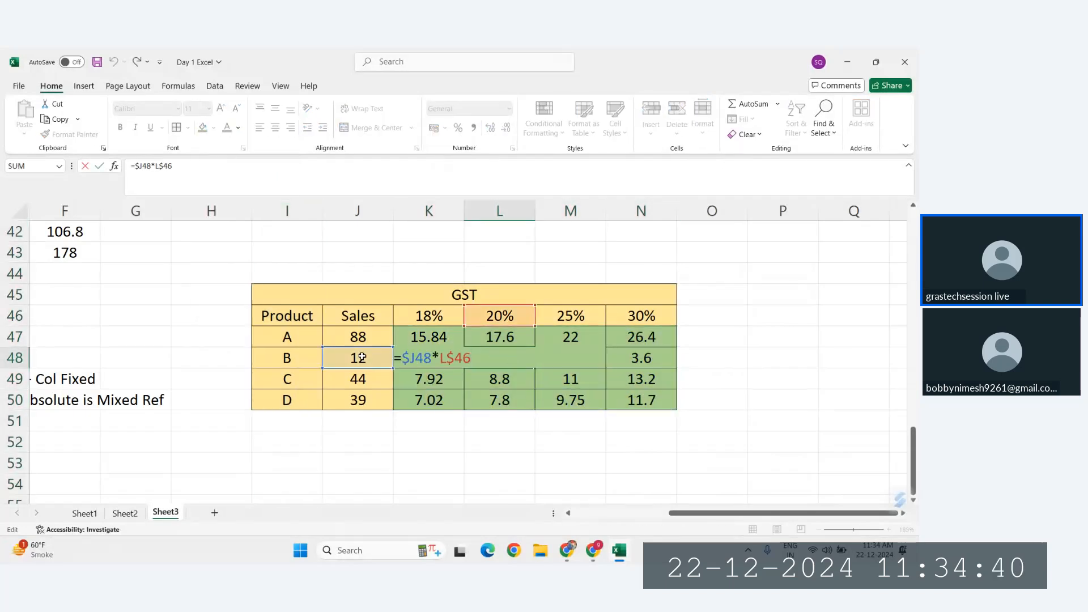
left_click(583, 377)
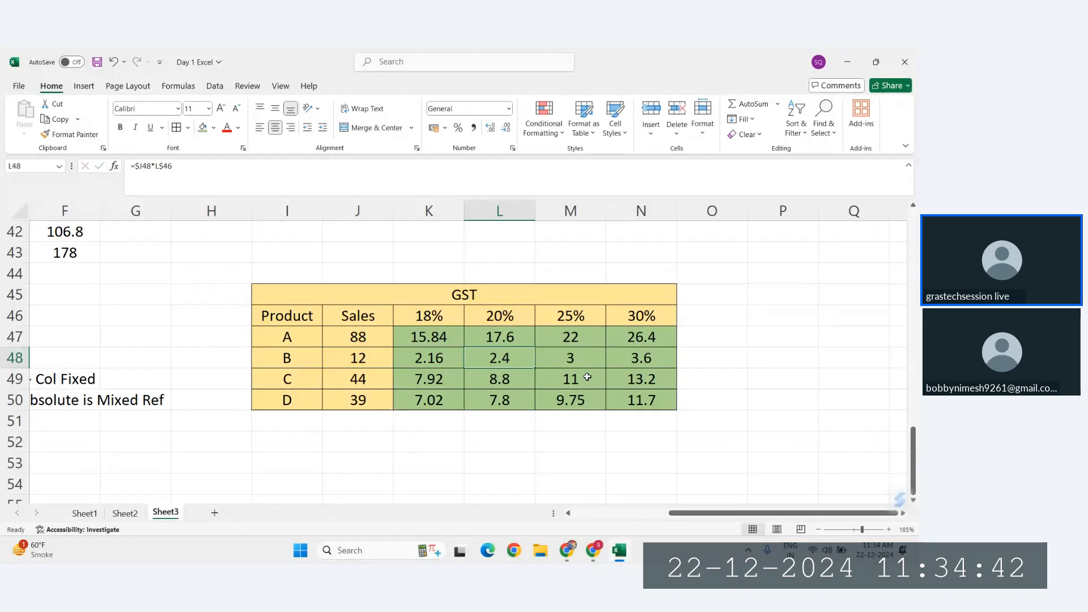
double_click(585, 377)
key("Escape")
Step: Set the fill of the calculated GST cells K47:N50 to white
left_click_drag(409, 335, 618, 401)
left_click(213, 128)
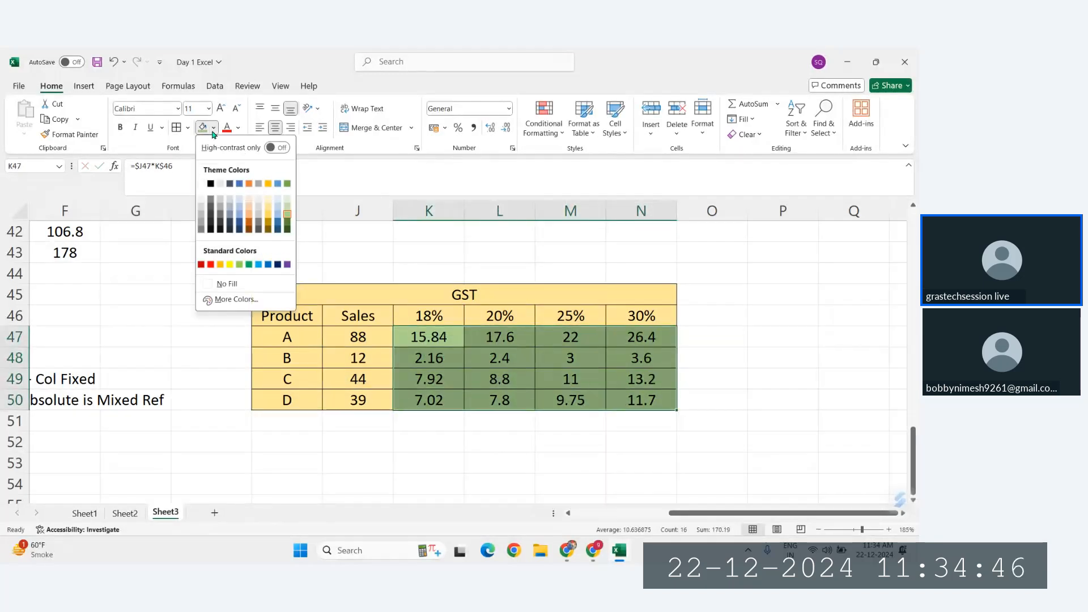
left_click(202, 184)
Step: Trace the Sales and GST rate references in the formulas of L48, N50 and the original formula in K47
left_click(506, 355)
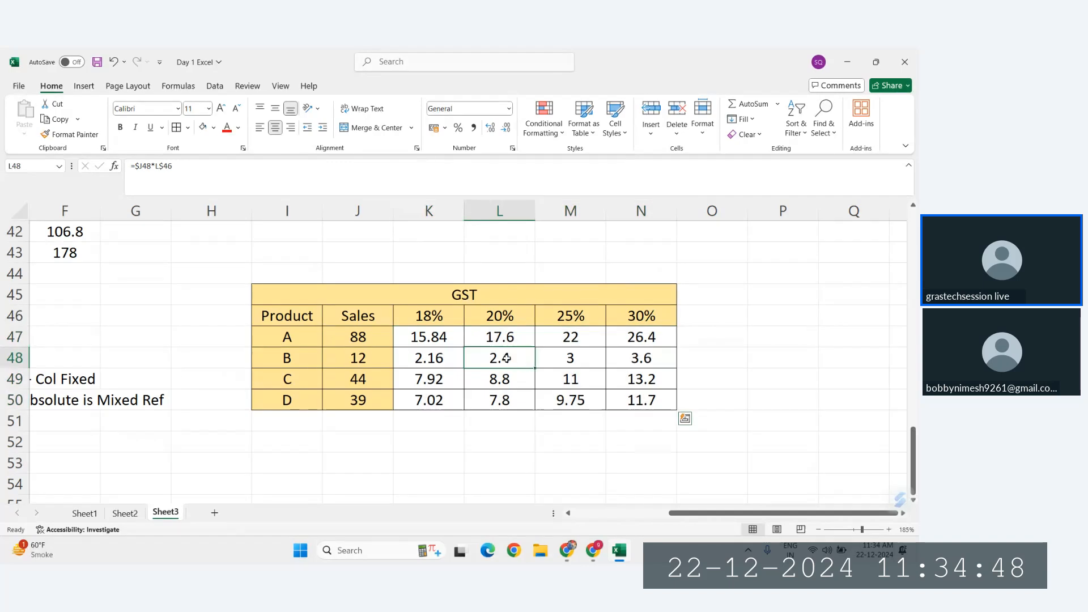
double_click(506, 356)
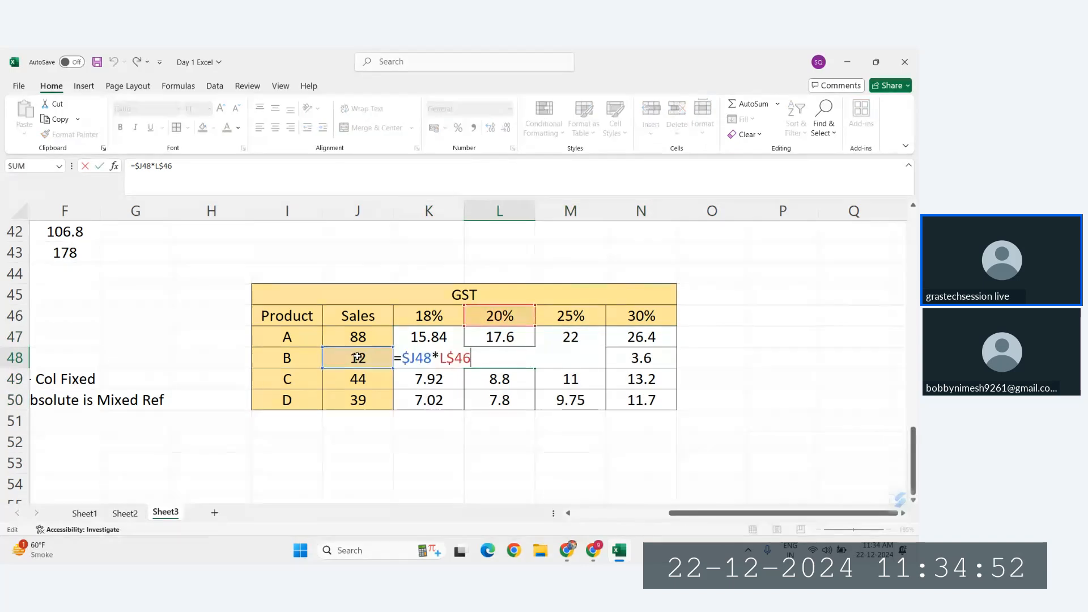
key("Escape")
double_click(640, 400)
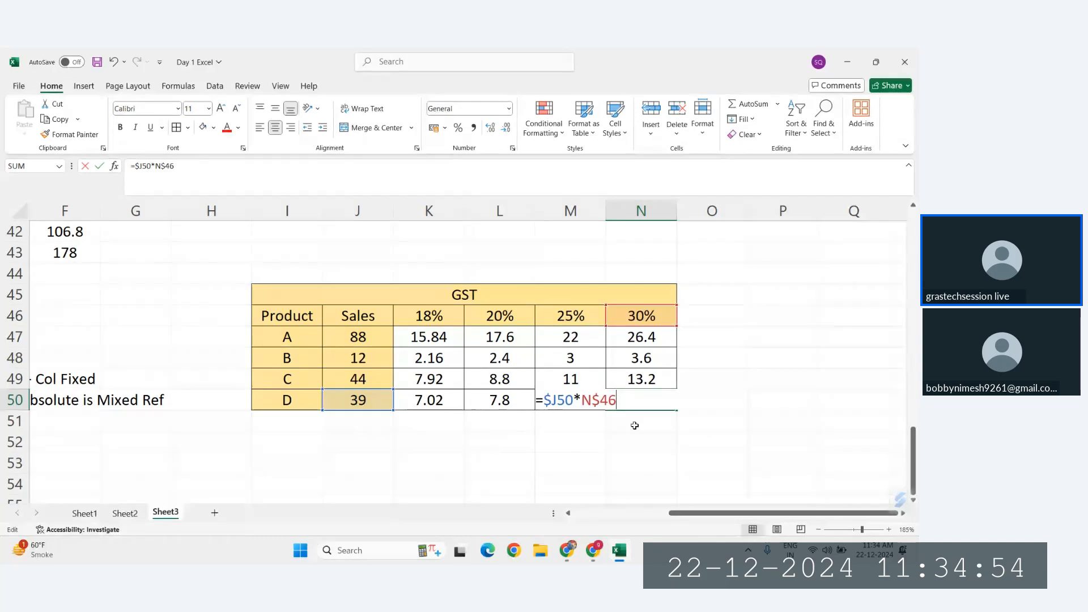
key("Escape")
double_click(498, 400)
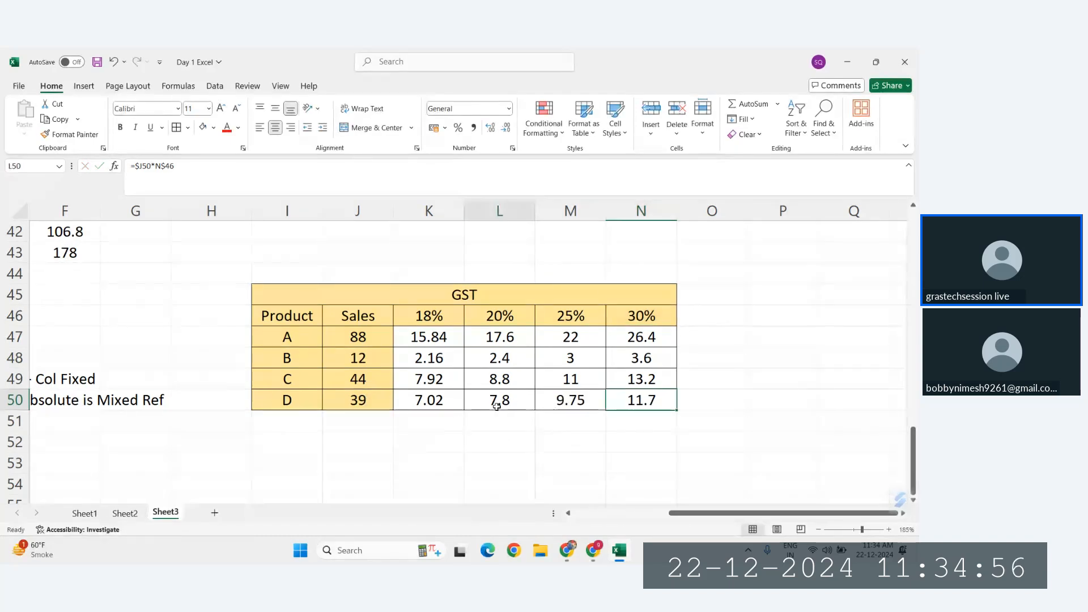
left_click(601, 420)
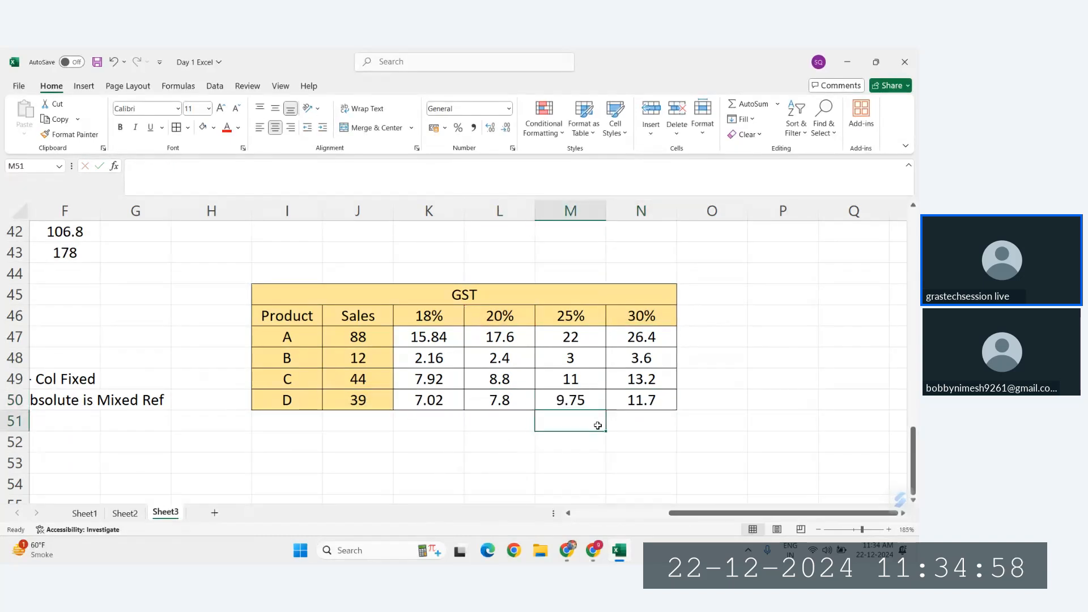
left_click(407, 297)
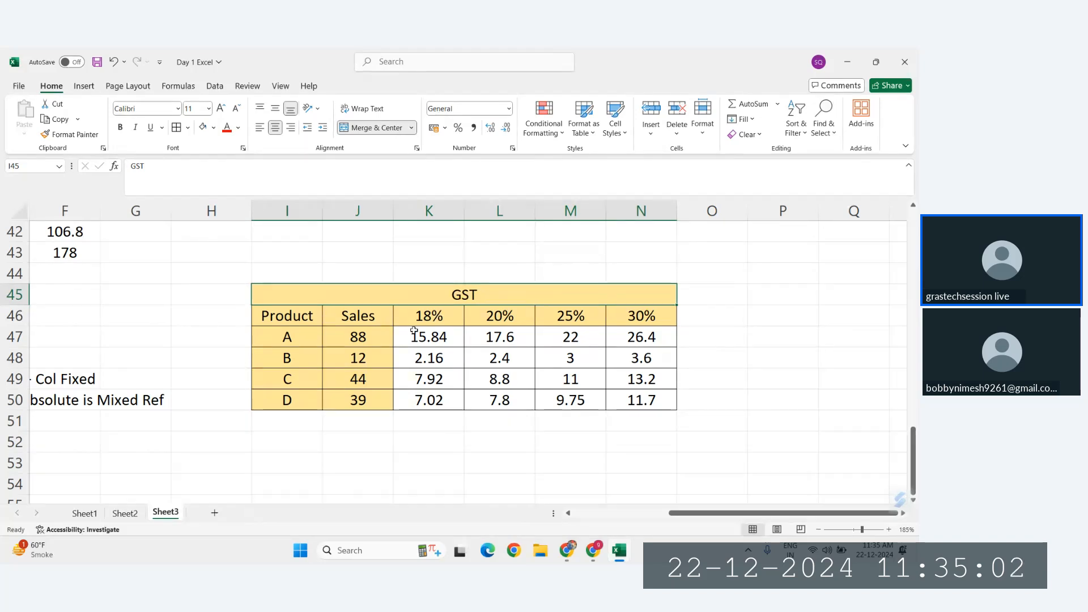
double_click(432, 335)
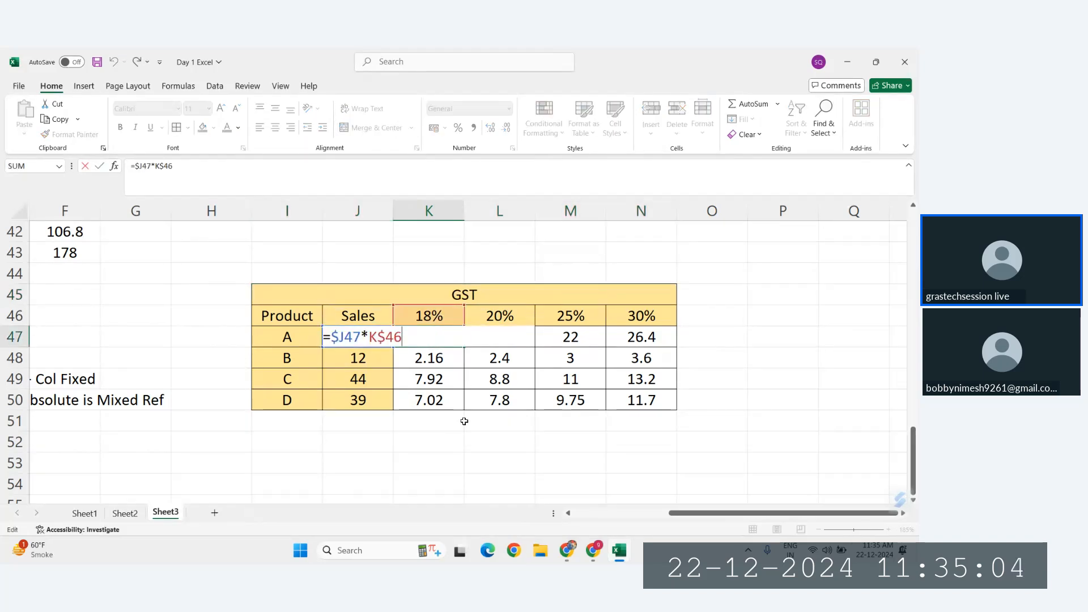
key("ctrl+Return")
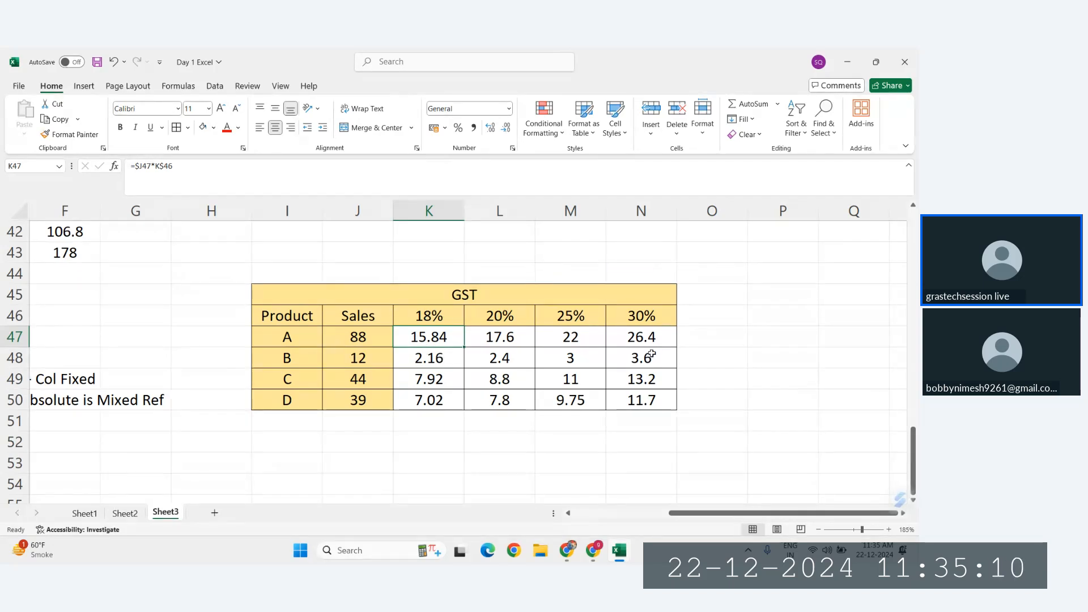
Step: Inspect the Sales and GST rate references used by the formulas in L47 and M47
left_click(496, 336)
double_click(495, 336)
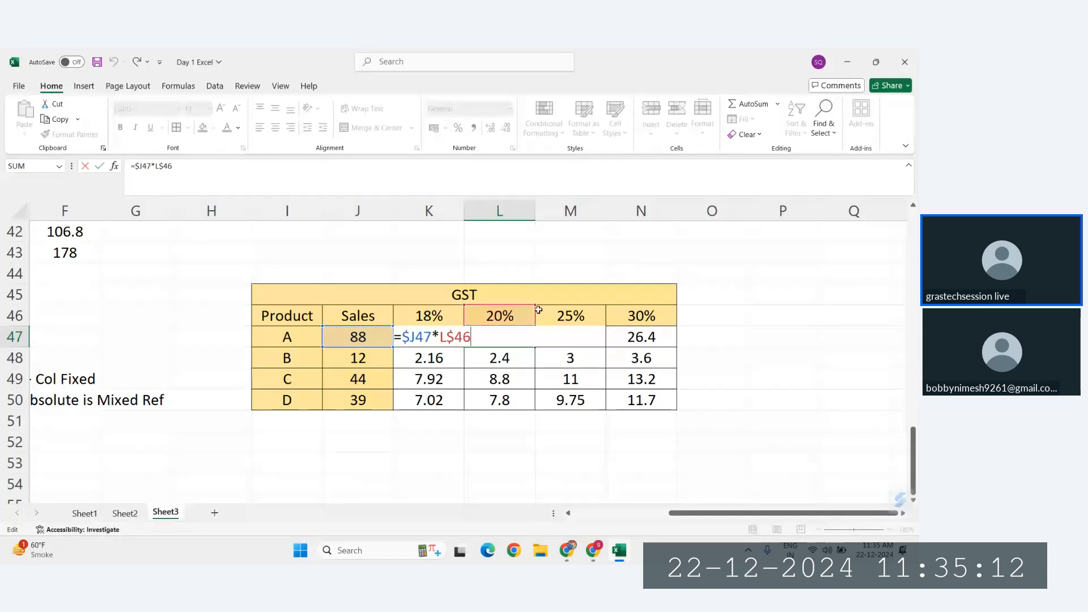
key("Escape")
double_click(580, 338)
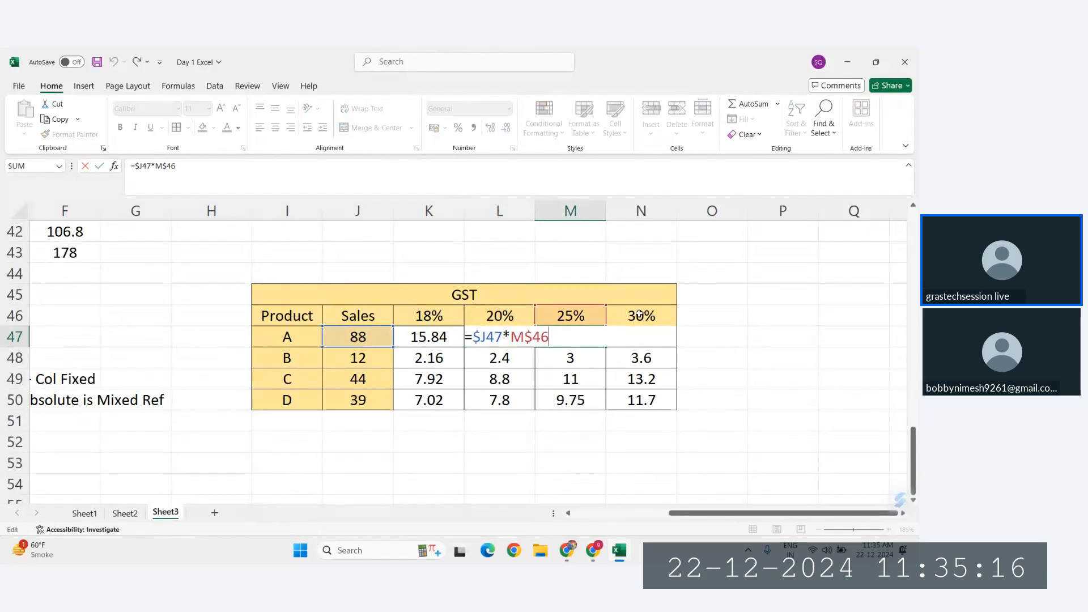
key("Escape")
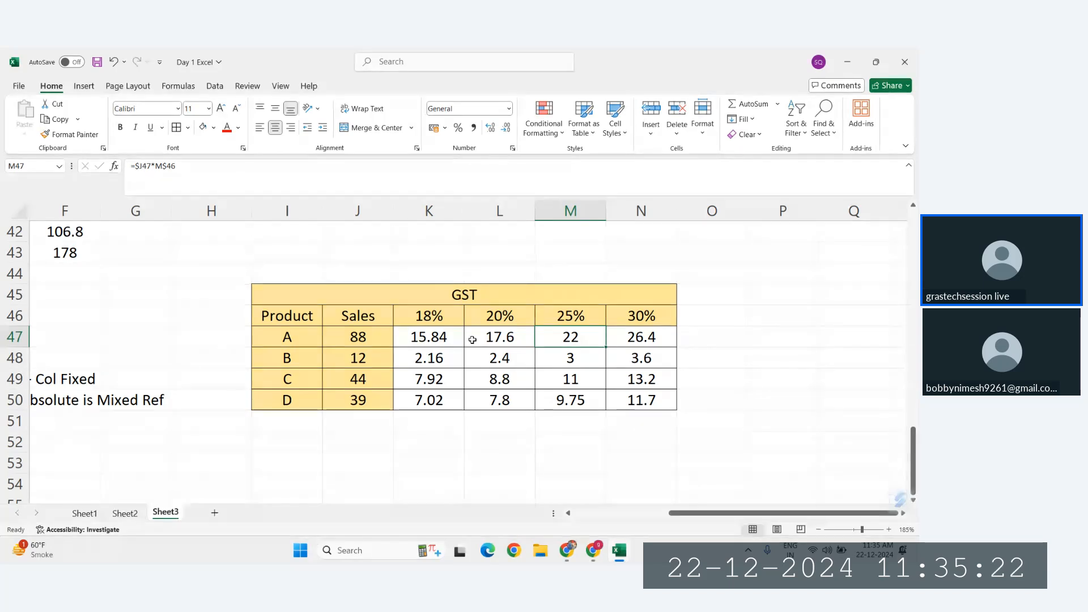
Step: Try copying the GST table I45:N50 and pasting only its formulas at I59, and check the formula in L62
left_click_drag(436, 299, 427, 402)
key("ctrl+c")
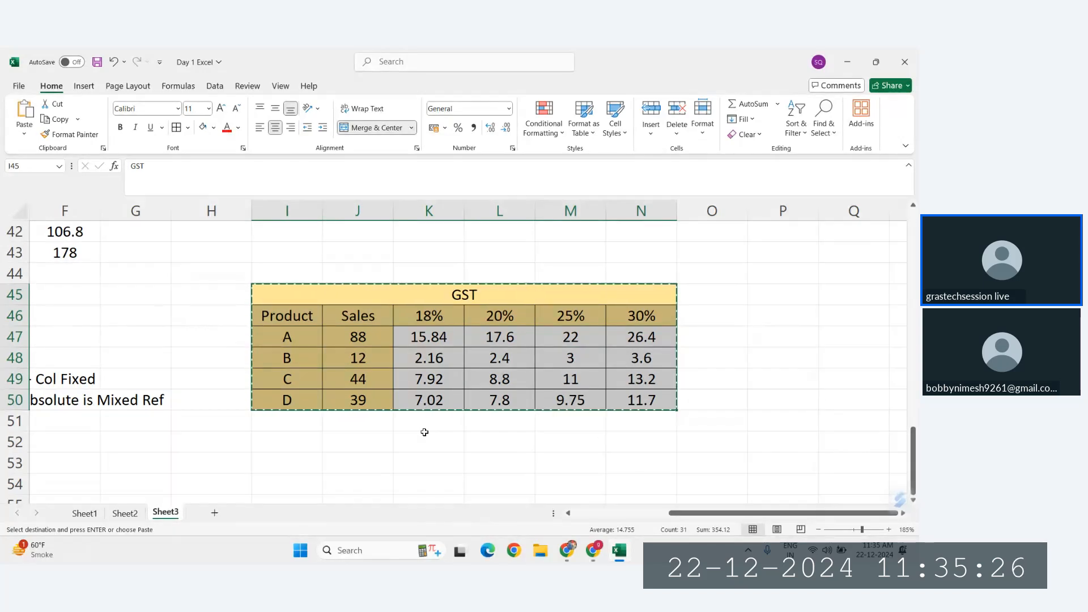
scroll(450, 417, "down", 5)
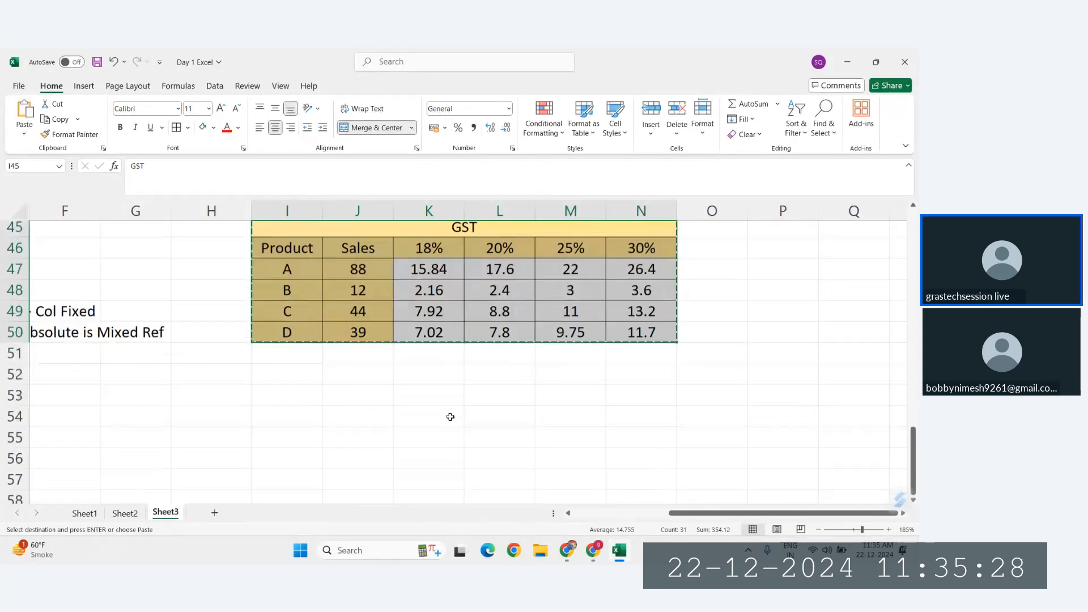
left_click(274, 301)
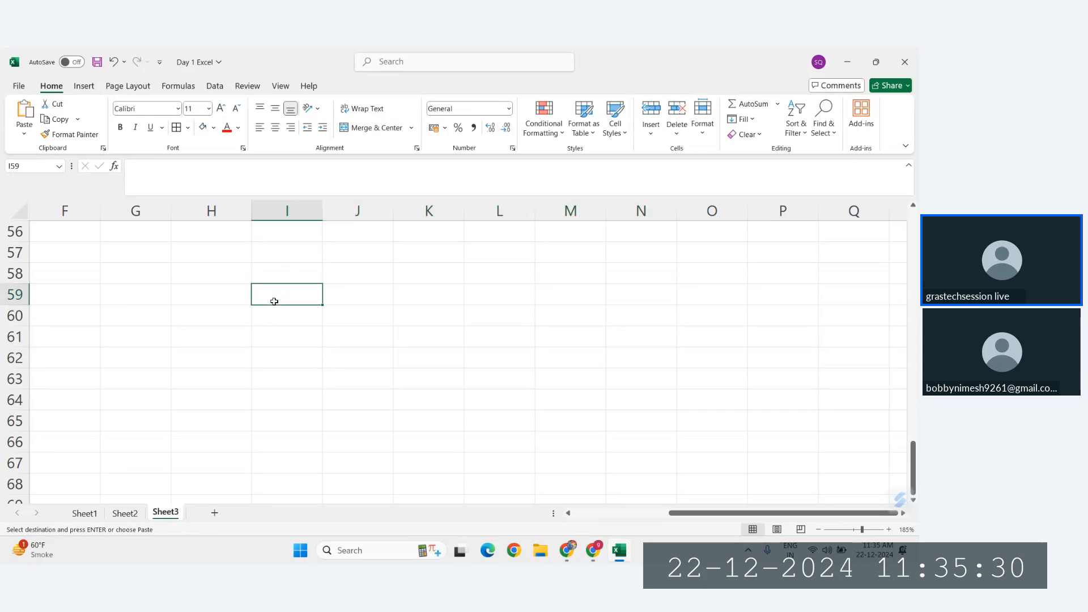
key("ctrl+alt+v")
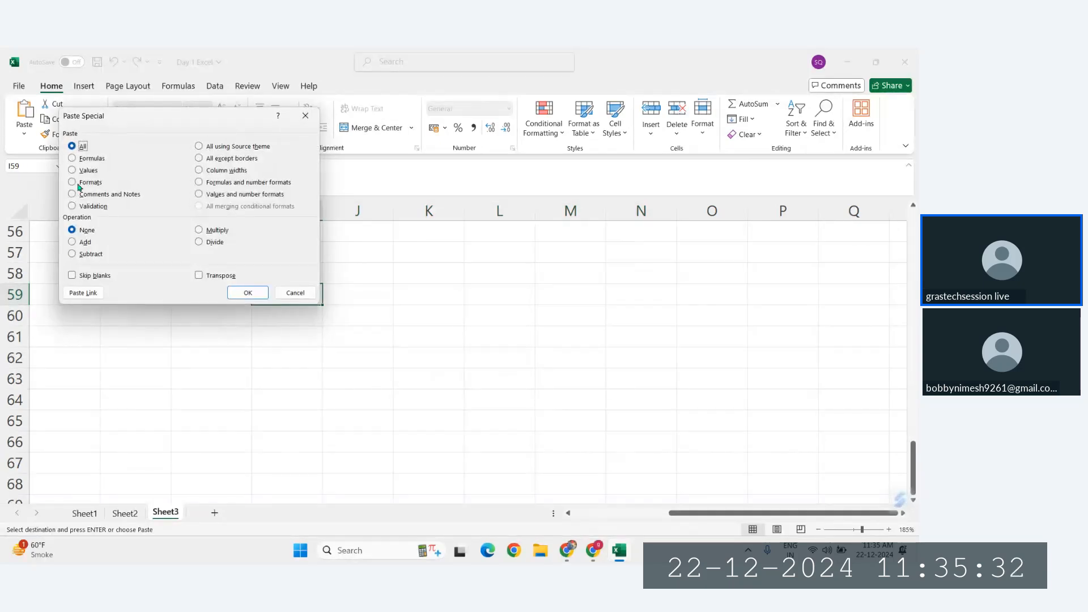
left_click(74, 158)
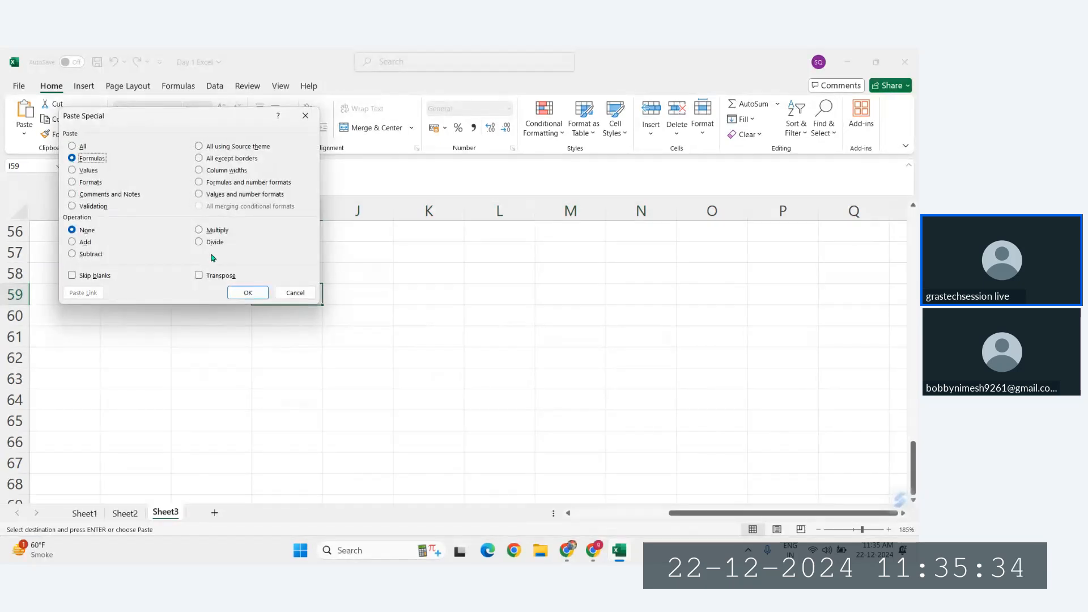
left_click(250, 291)
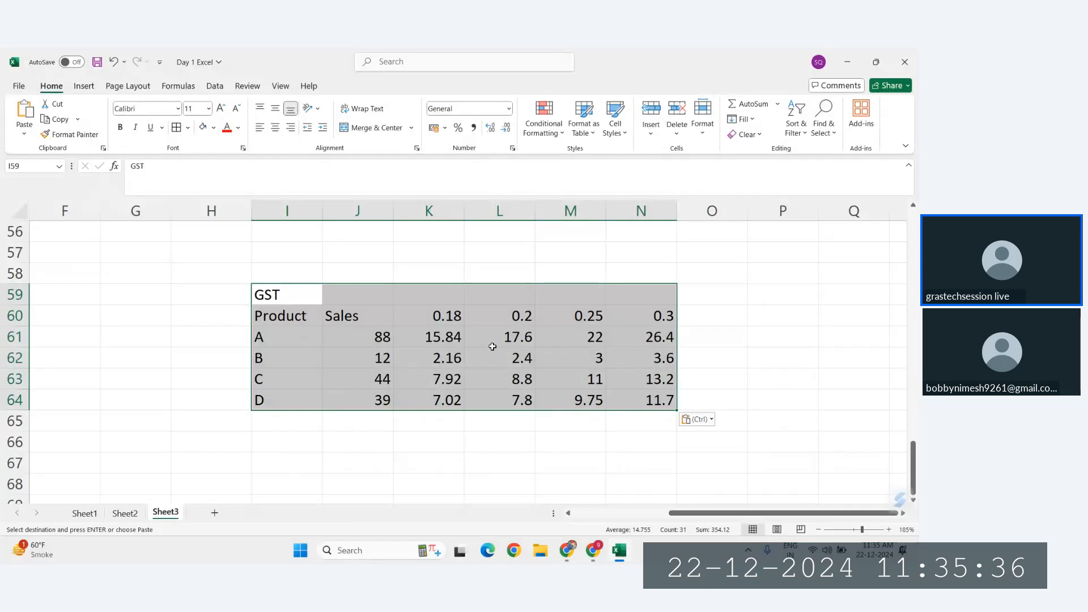
left_click(513, 354)
key("ctrl+Return")
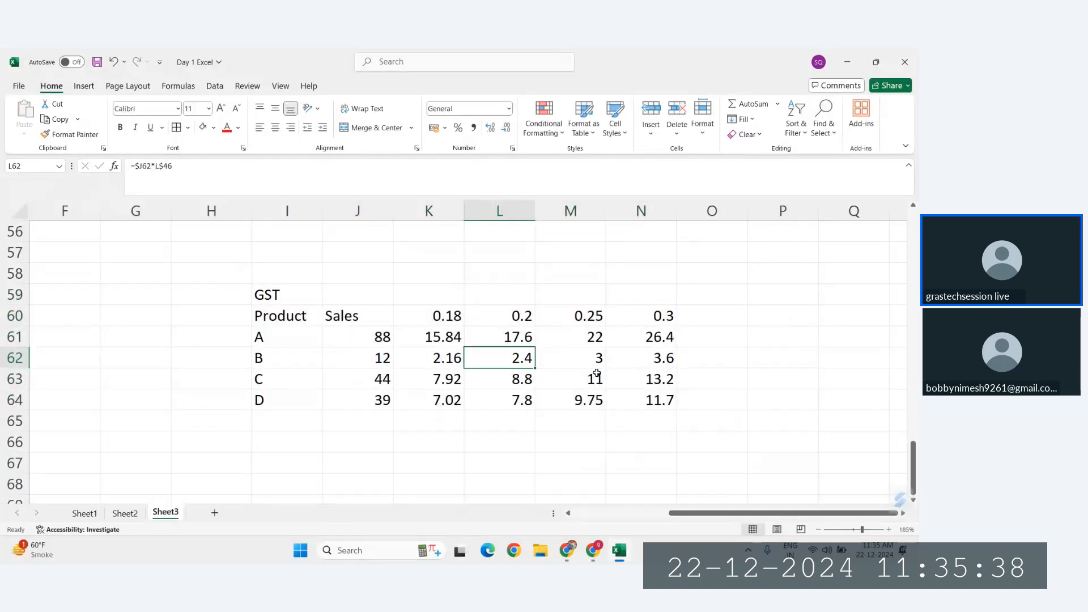
Step: Undo the formulas-only paste at I59 and clear the pending copy
key("ctrl+z")
scroll(457, 321, "up", 5)
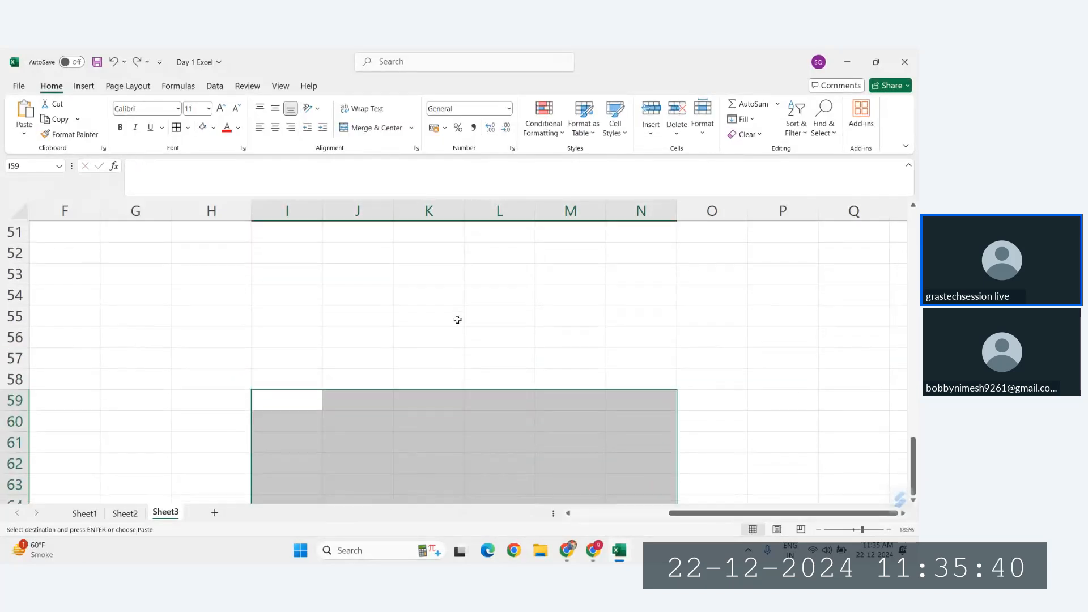
key("Escape")
scroll(458, 329, "down", 4)
scroll(397, 295, "up", 3)
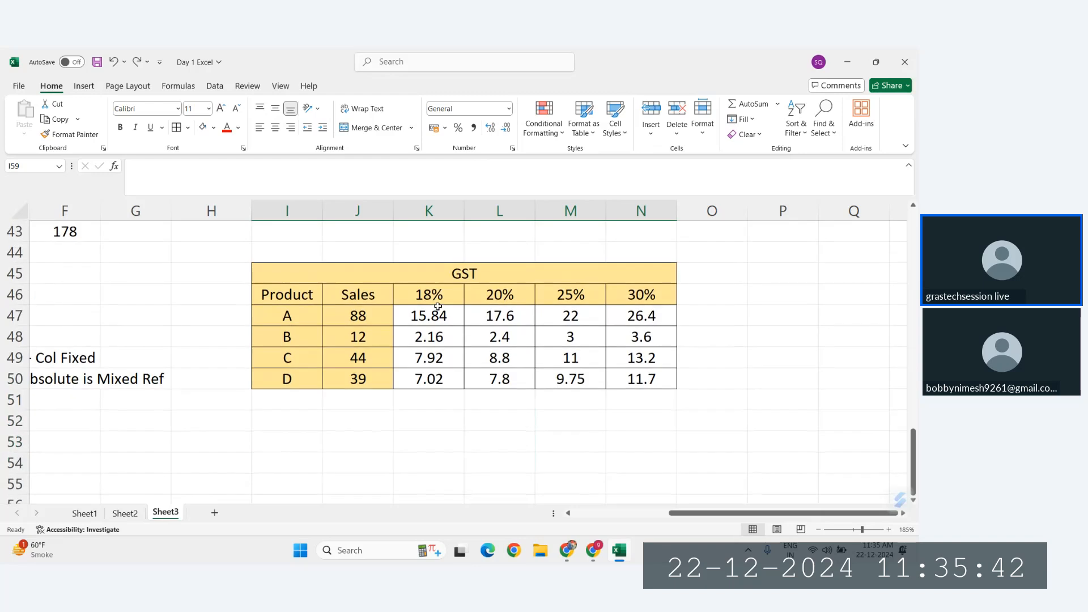
Step: Duplicate the GST table I45:N50 with its formatting at I59 and clear the calculated cells K61:N64 in the copy
left_click_drag(344, 273, 451, 374)
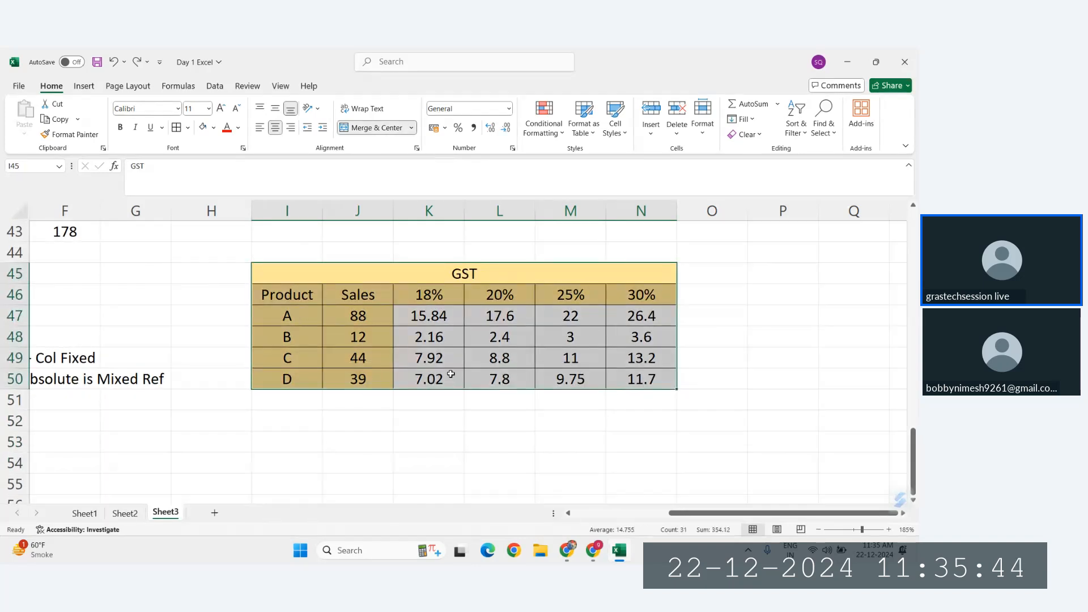
key("ctrl+c")
scroll(450, 374, "down", 4)
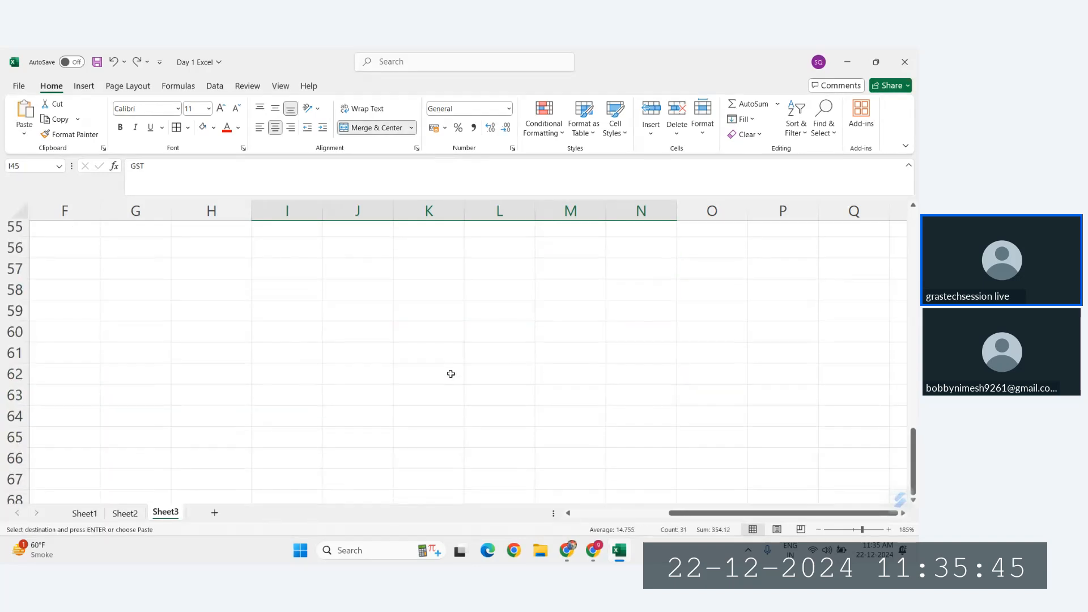
left_click(317, 315)
key("ctrl+v")
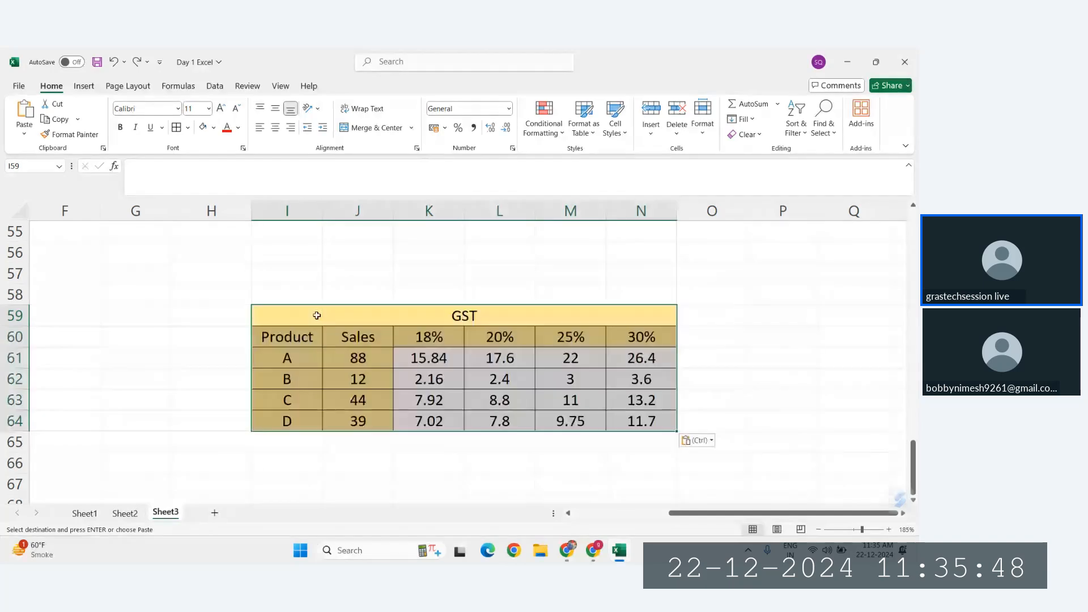
left_click_drag(442, 358, 651, 424)
key("Delete")
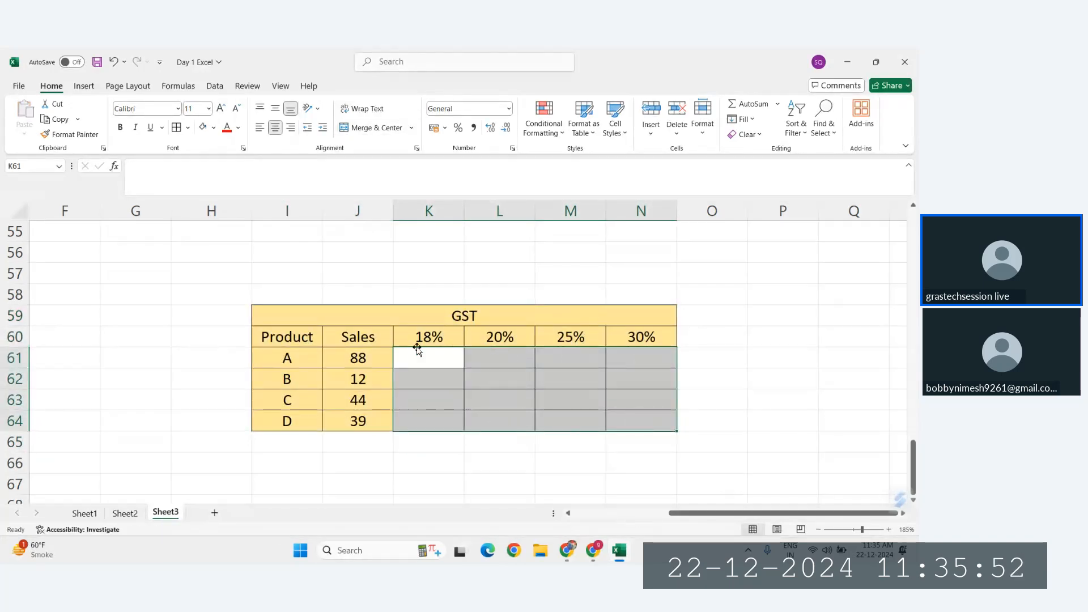
Step: Enter the mixed-reference formula =$J61*K$60 in K61 and fill it across the GST cells K61:N64
type("=")
left_click(342, 360)
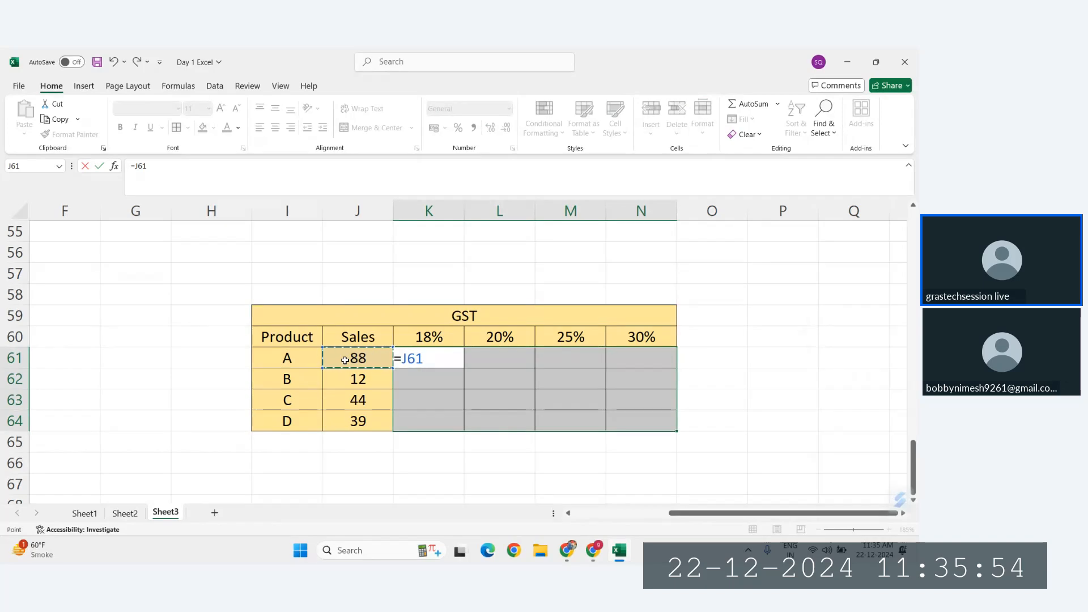
key("F4")
key("F4")
key("F4")
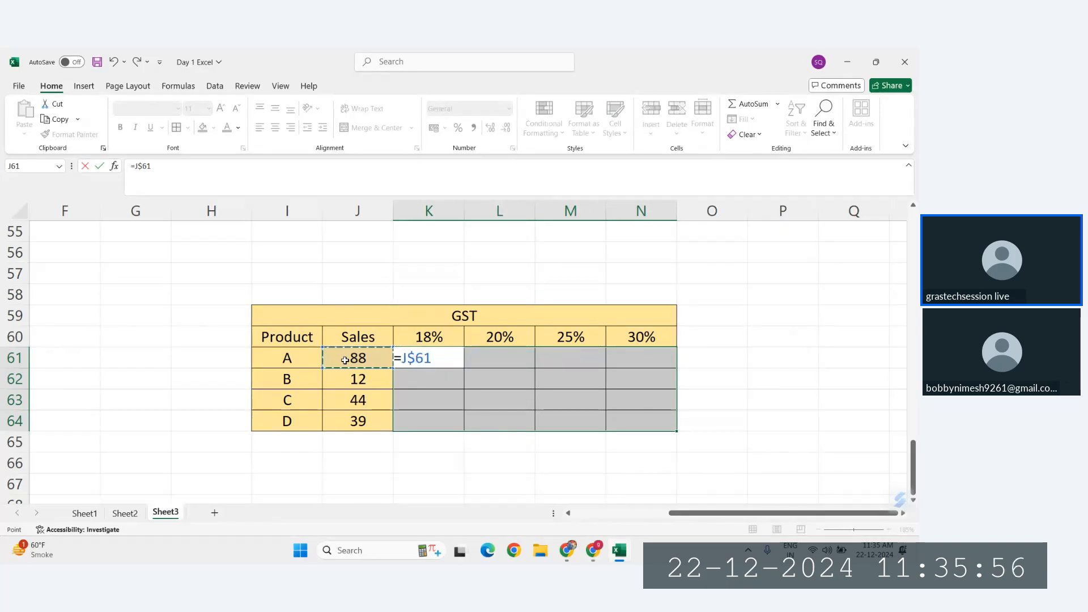
type("*")
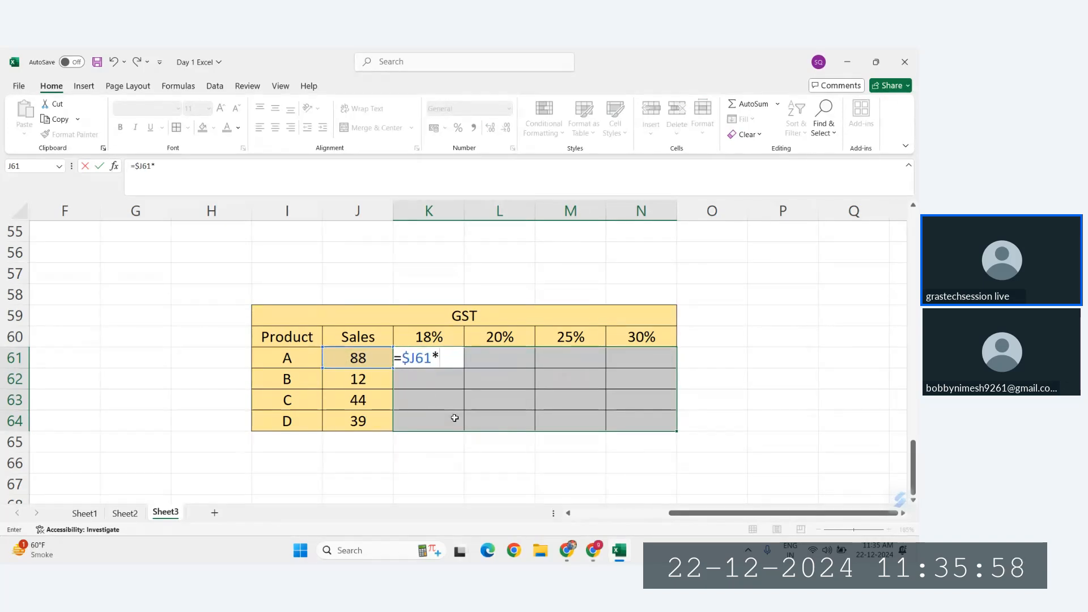
left_click(431, 336)
key("F4")
key("F4")
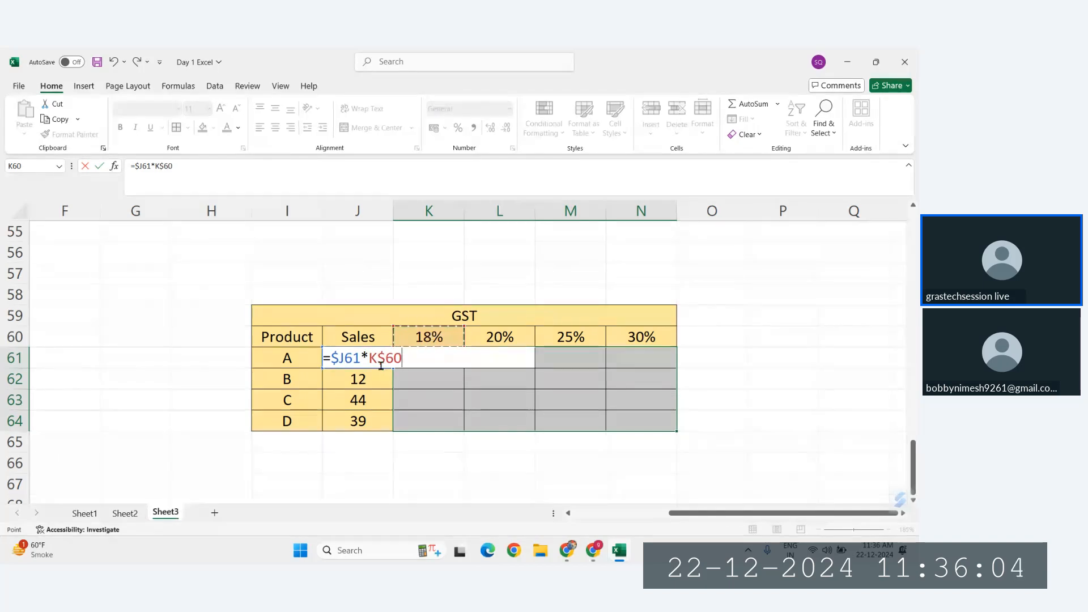
key("Return")
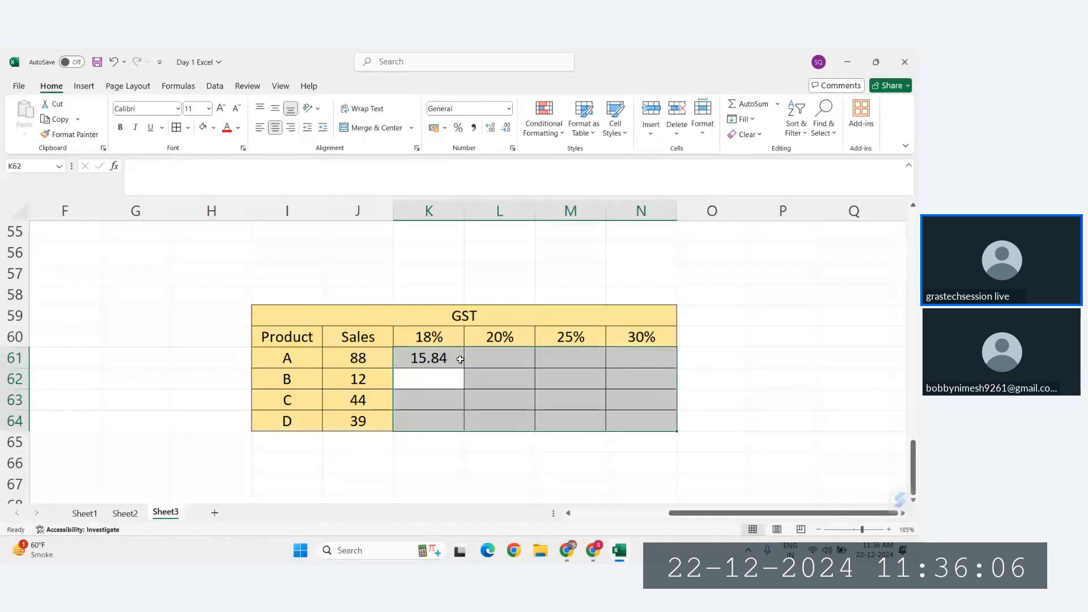
left_click(459, 363)
left_click_drag(462, 367, 682, 427)
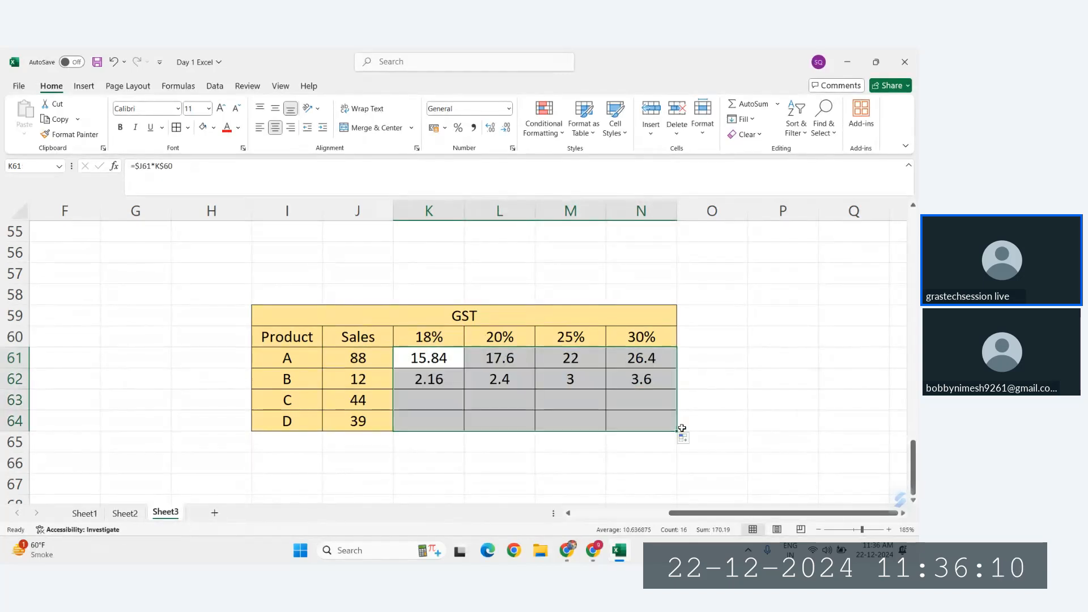
Step: Inspect the mixed references used by the formulas in L64 and K61 of the copied GST table
double_click(502, 422)
key("Escape")
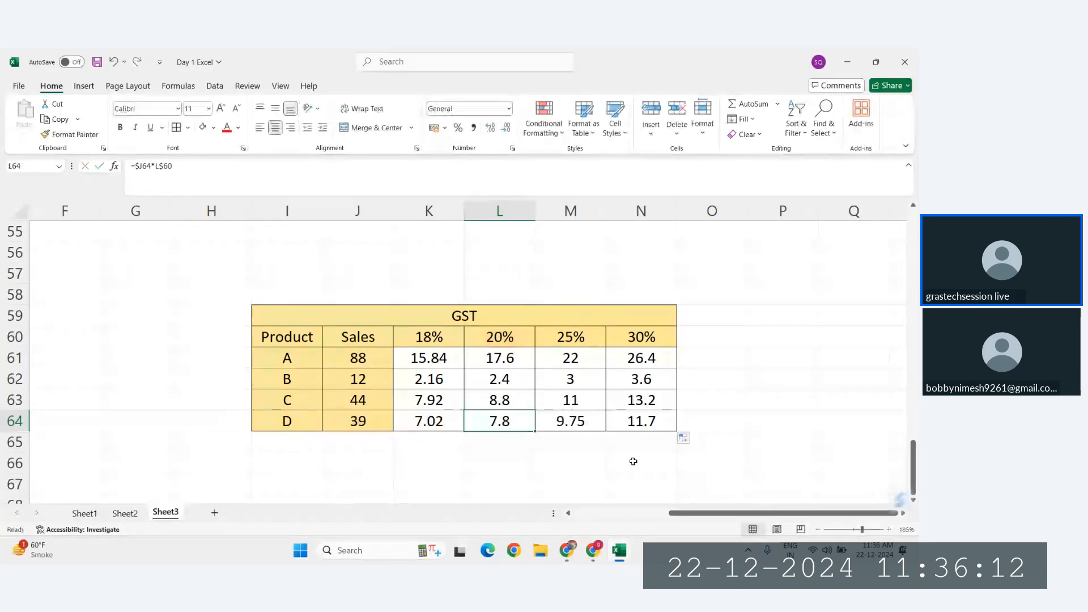
scroll(679, 434, "up", 4)
scroll(446, 421, "down", 4)
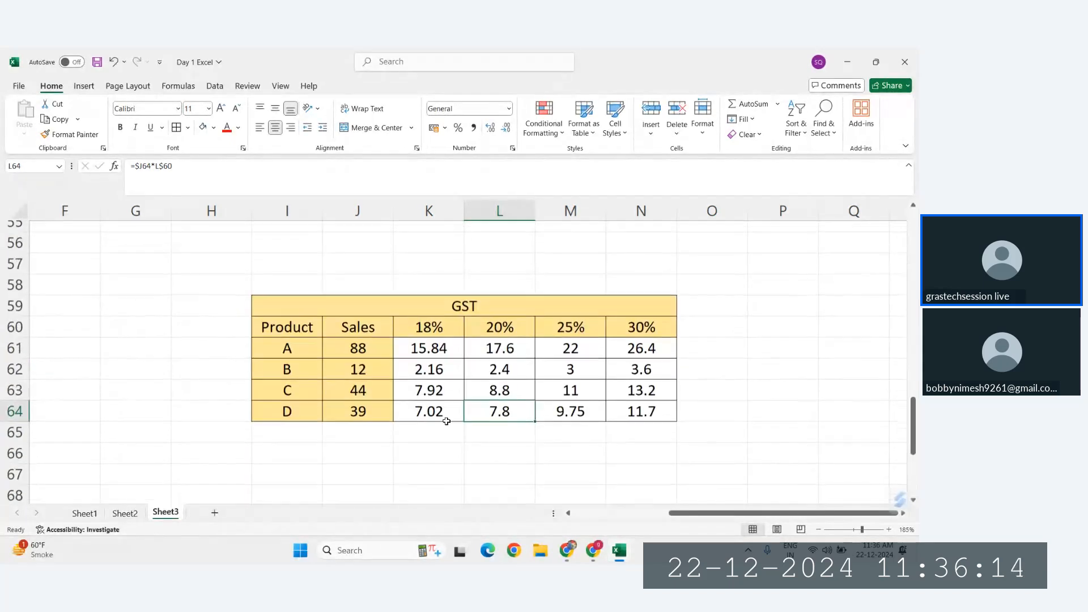
left_click(428, 338)
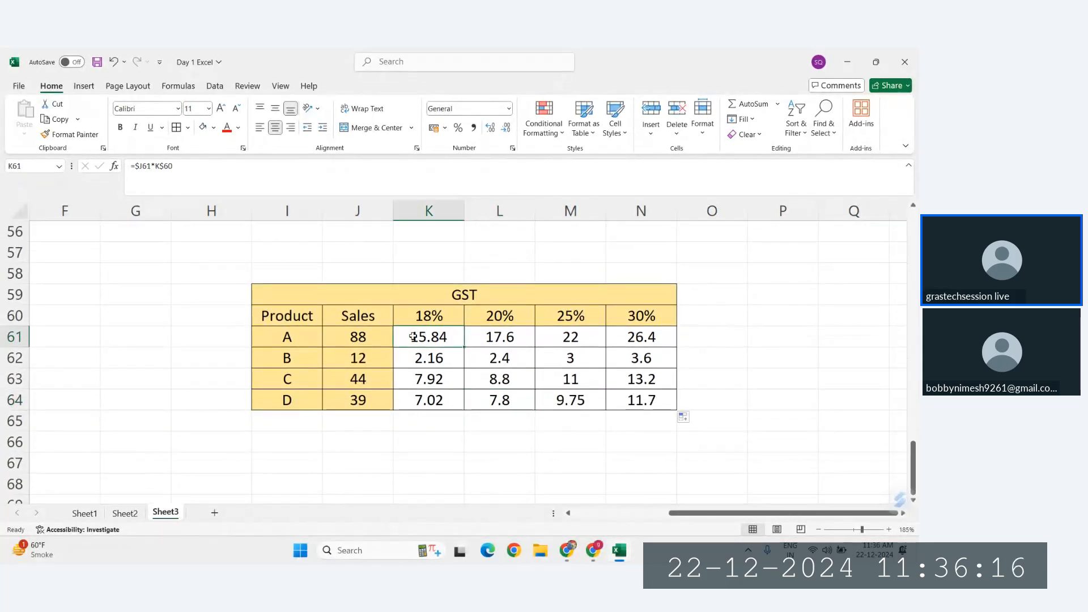
double_click(413, 337)
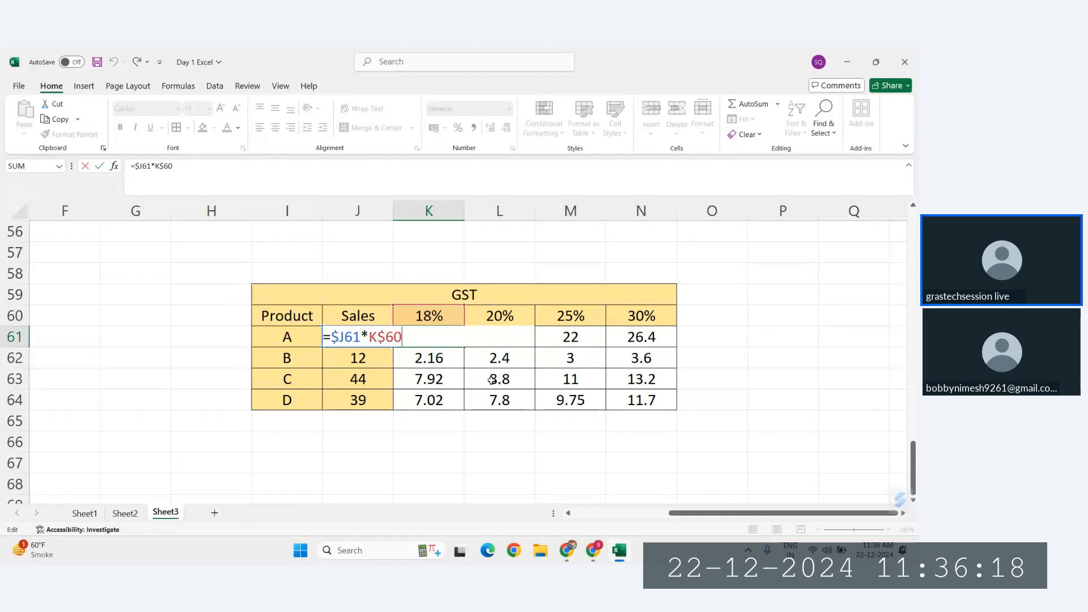
key("Escape")
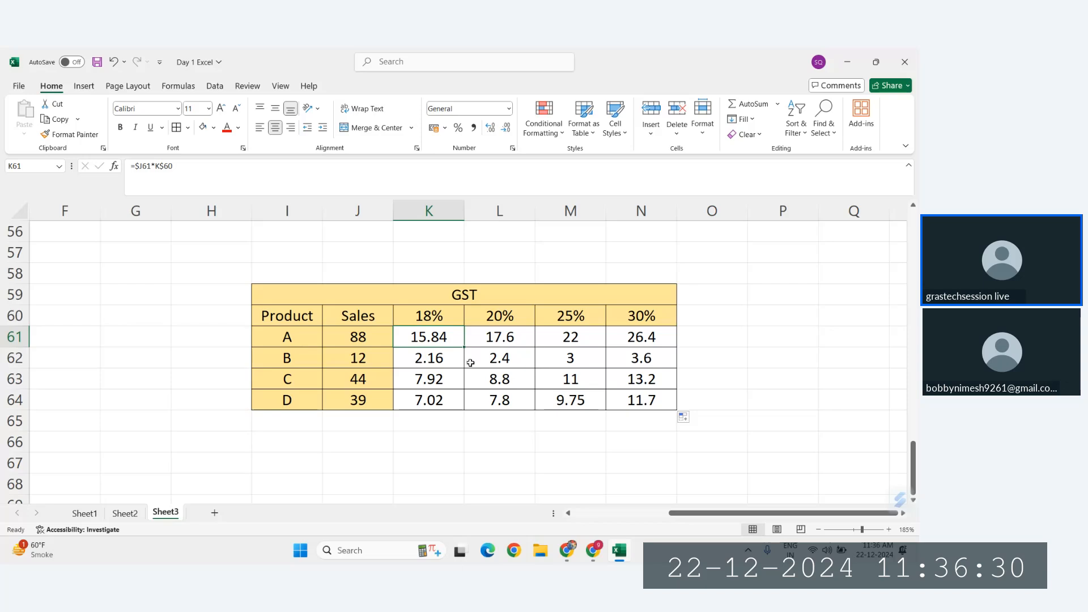
Step: Review the GST results in K61:N64 and the sales value and rate behind product B's 18% result
left_click_drag(421, 336, 647, 400)
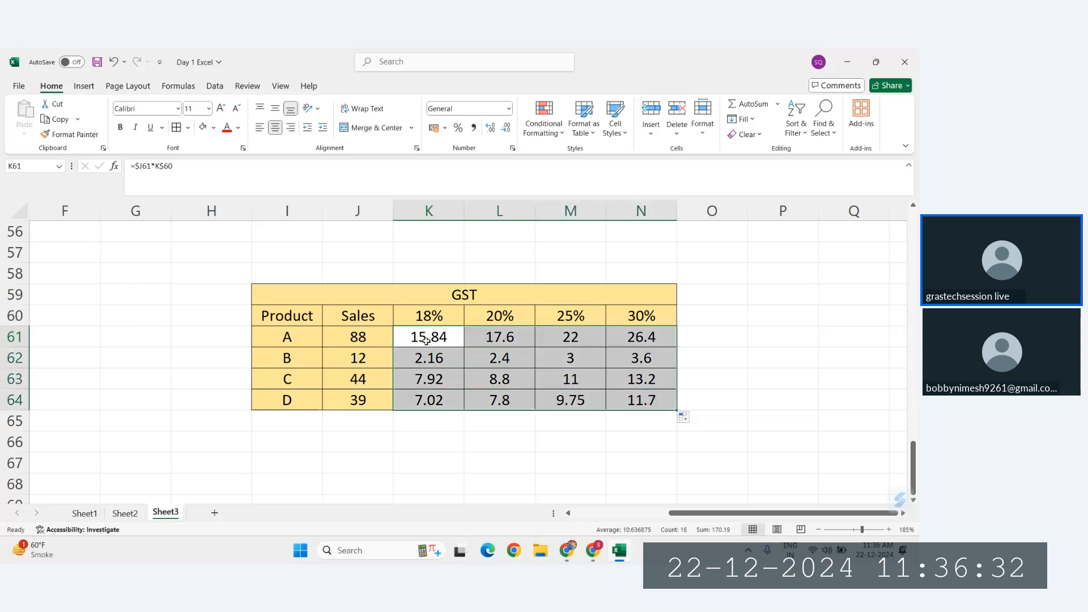
left_click(427, 359)
left_click(347, 357)
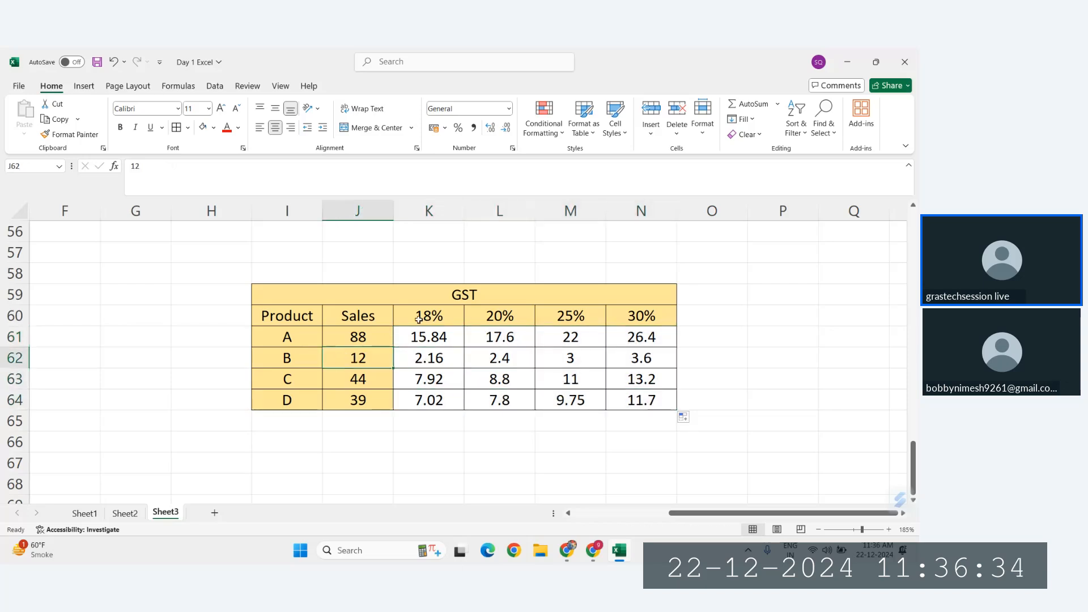
left_click(419, 319)
left_click(444, 359)
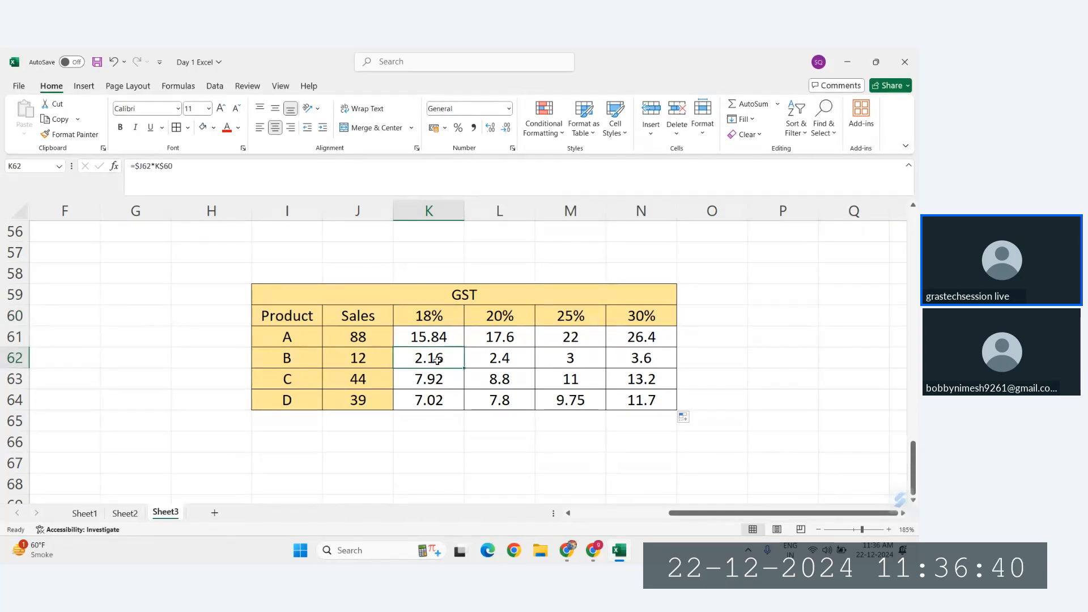
left_click_drag(428, 340, 673, 397)
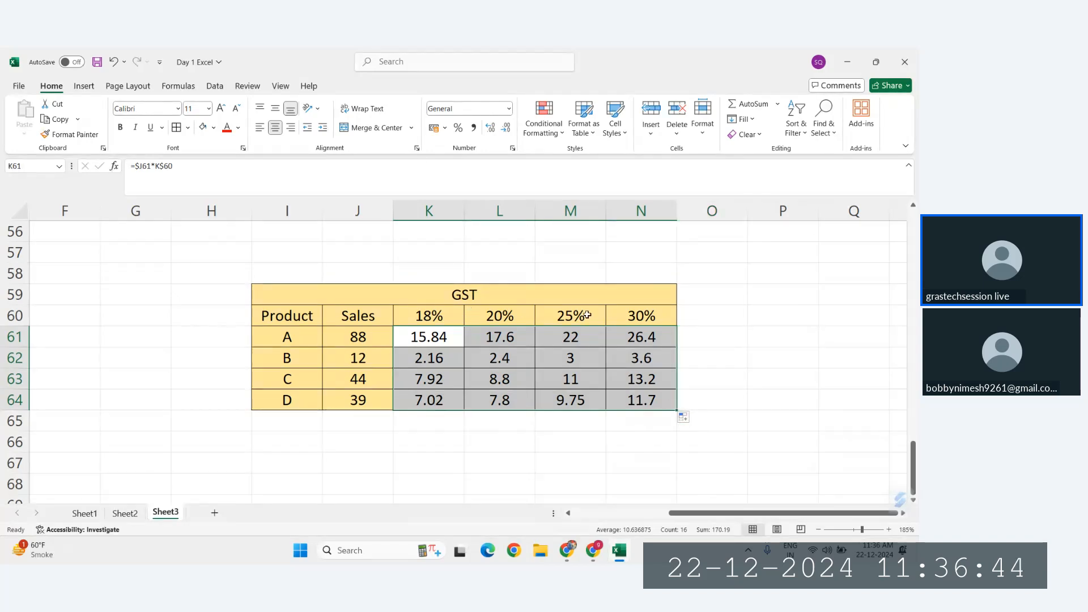
Step: Enter 1 in O59 beside the copied GST table
left_click(710, 295)
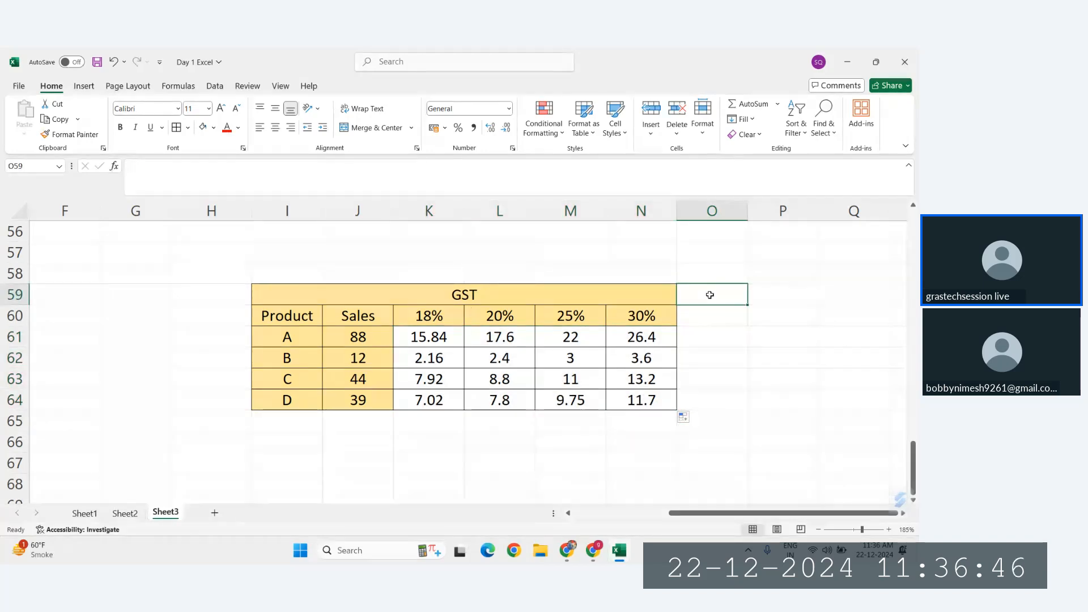
type("1")
left_click(820, 359)
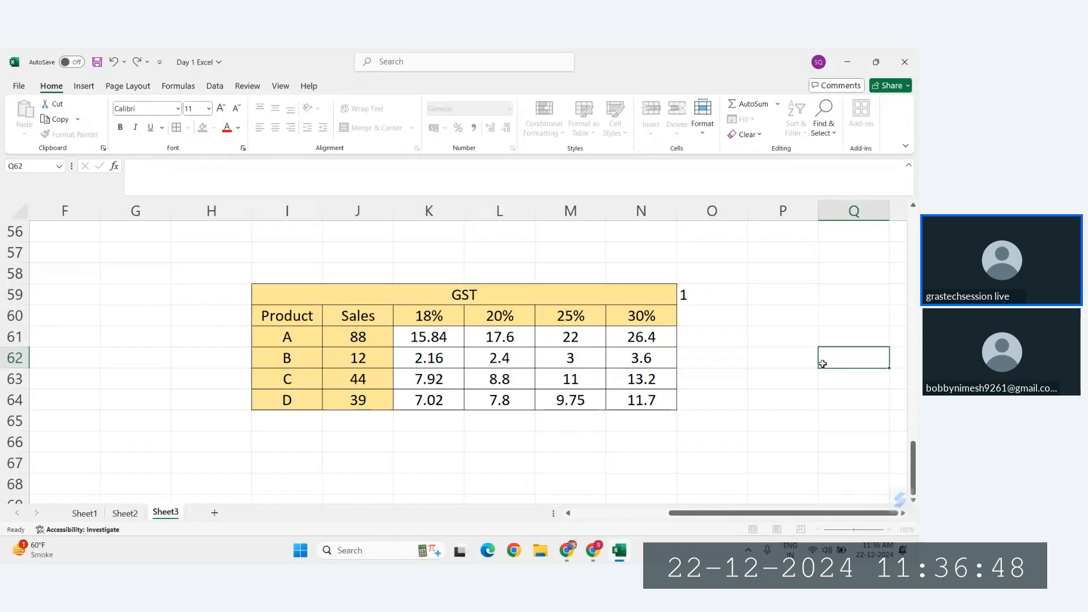
Step: Change K61's formula to =($J61*K$60)-$O$59 and fill it across K61:N64
left_click(436, 338)
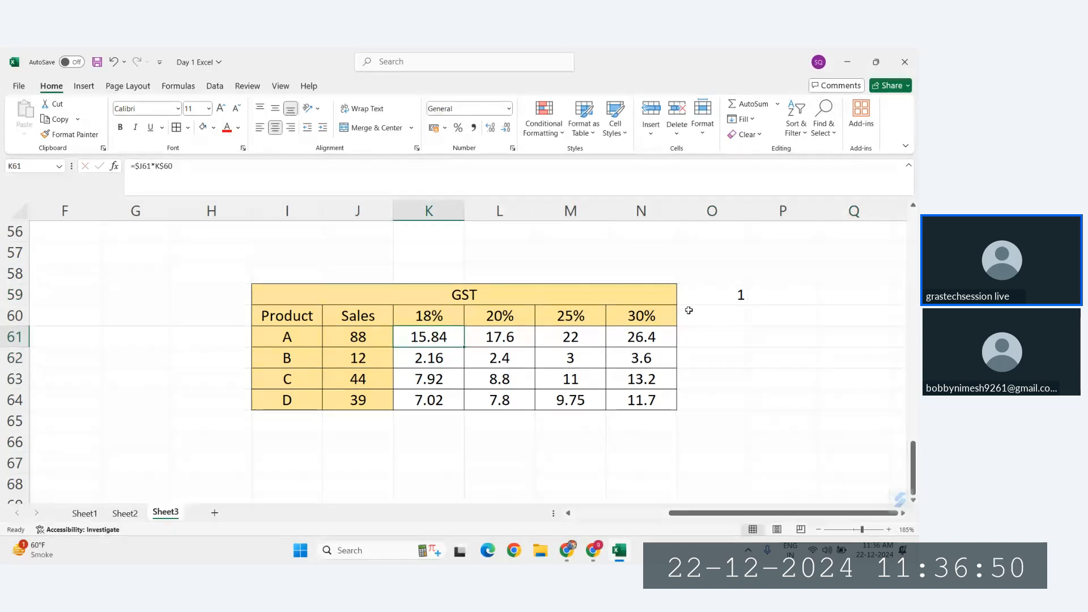
left_click(510, 342)
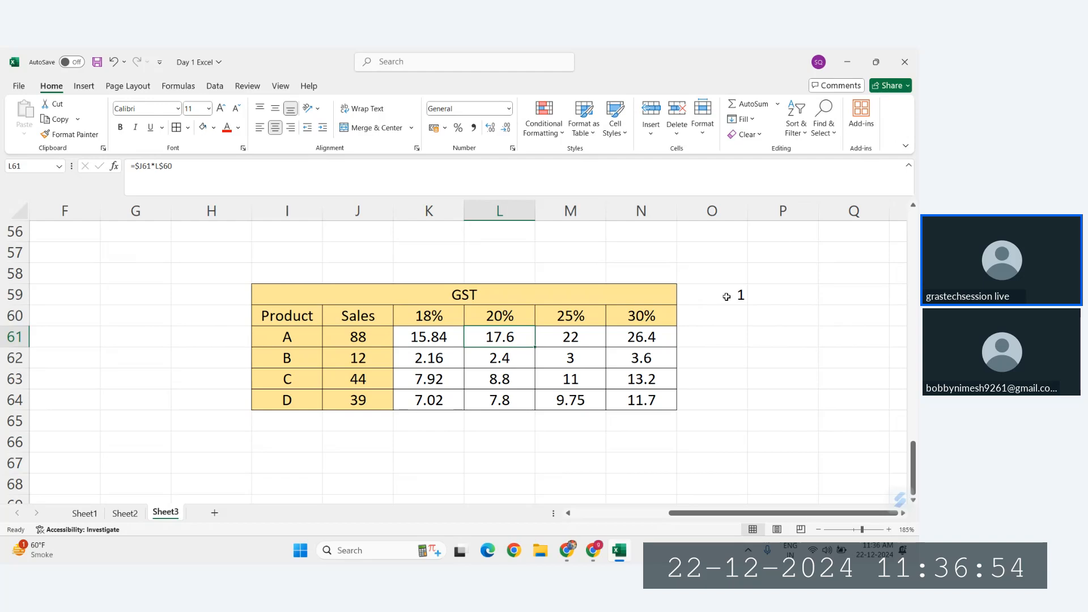
left_click(424, 335)
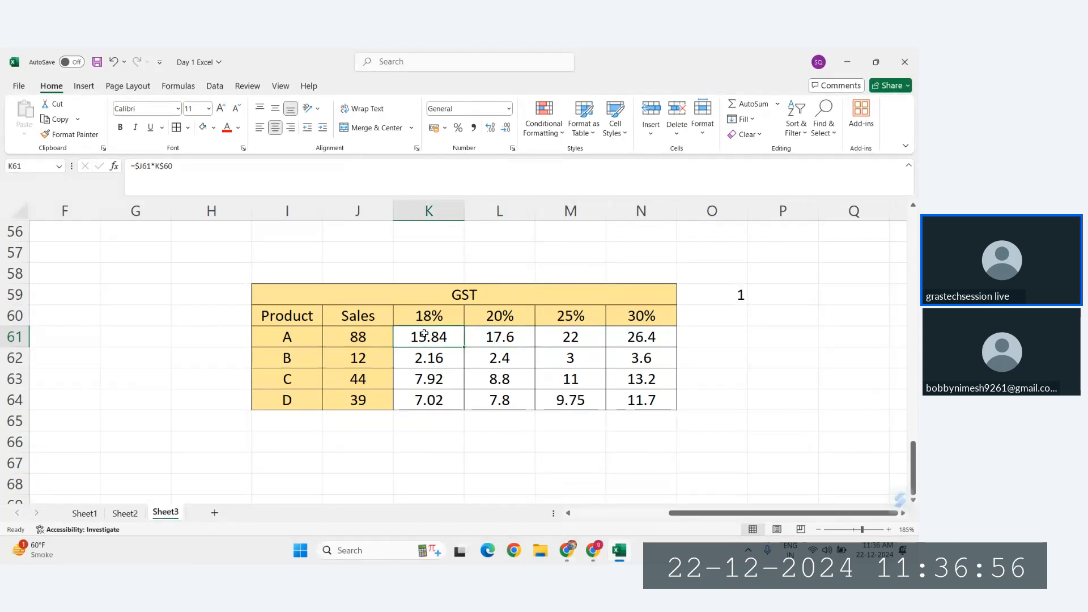
double_click(424, 334)
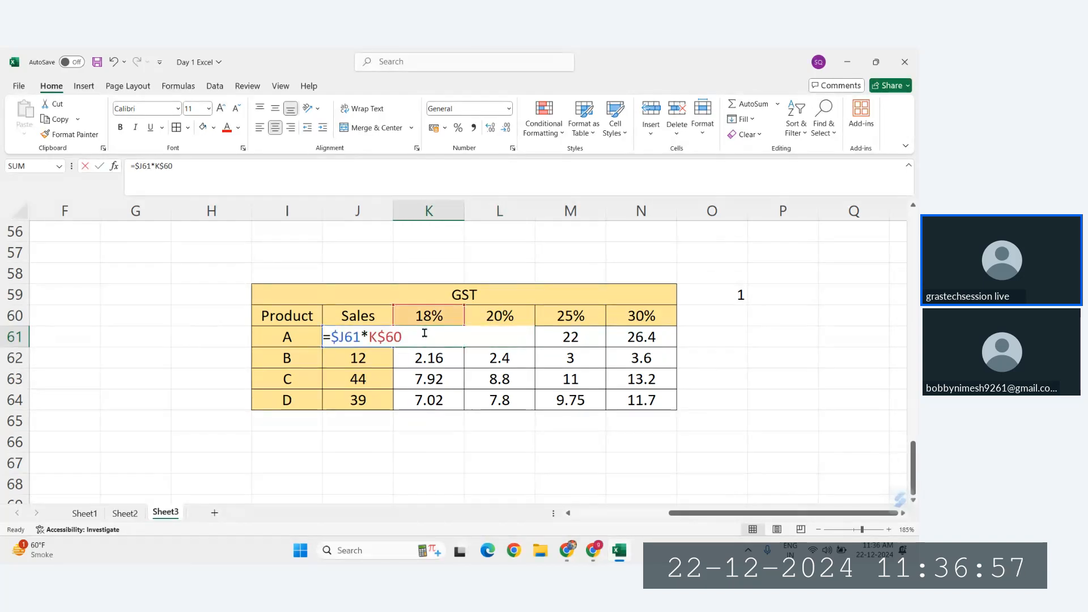
left_click(129, 181)
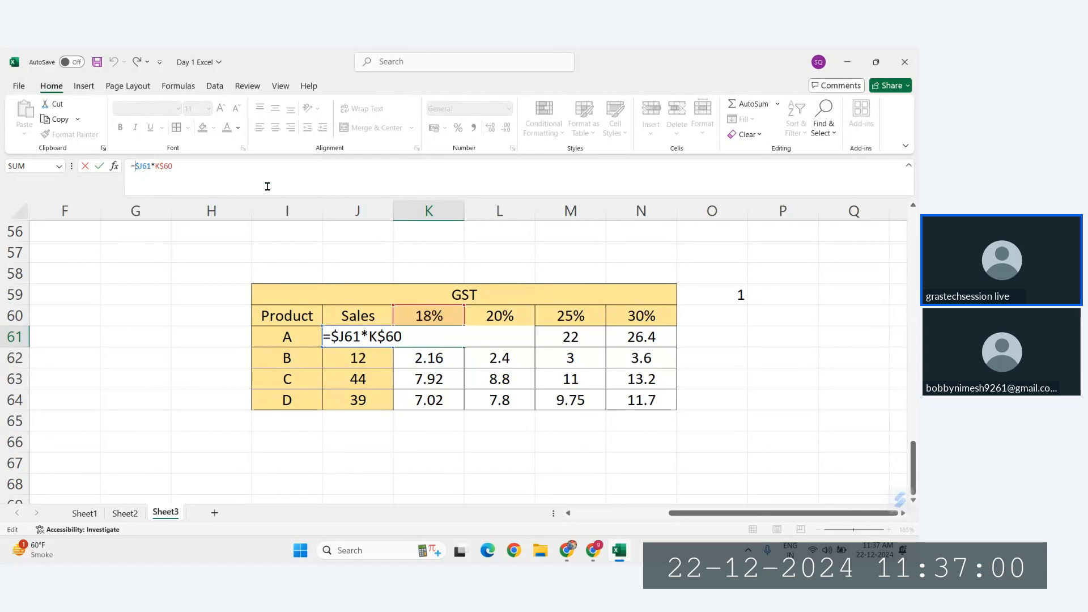
type("(")
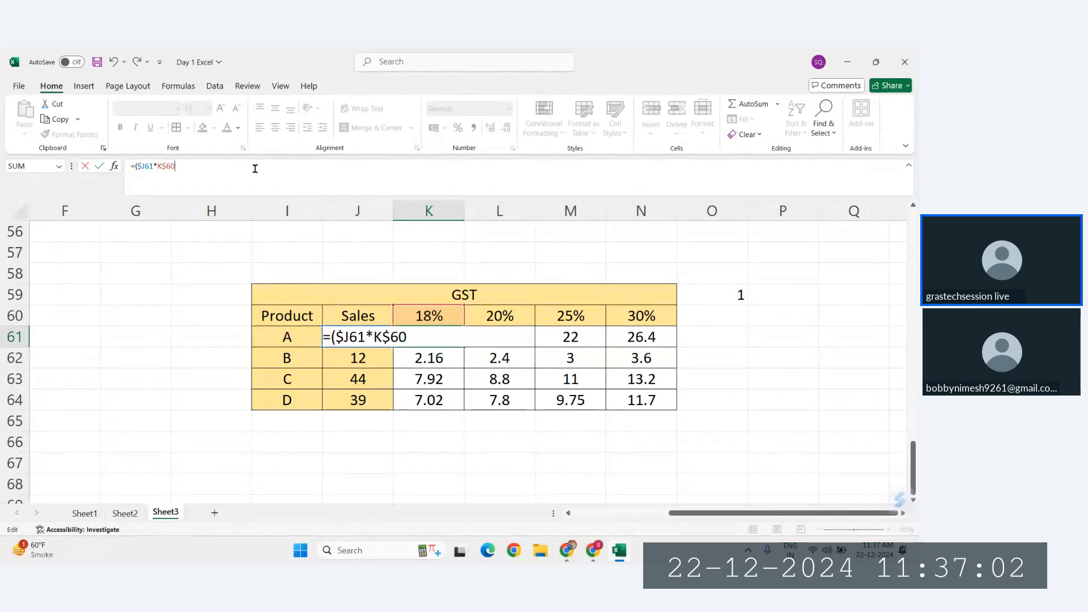
type(")")
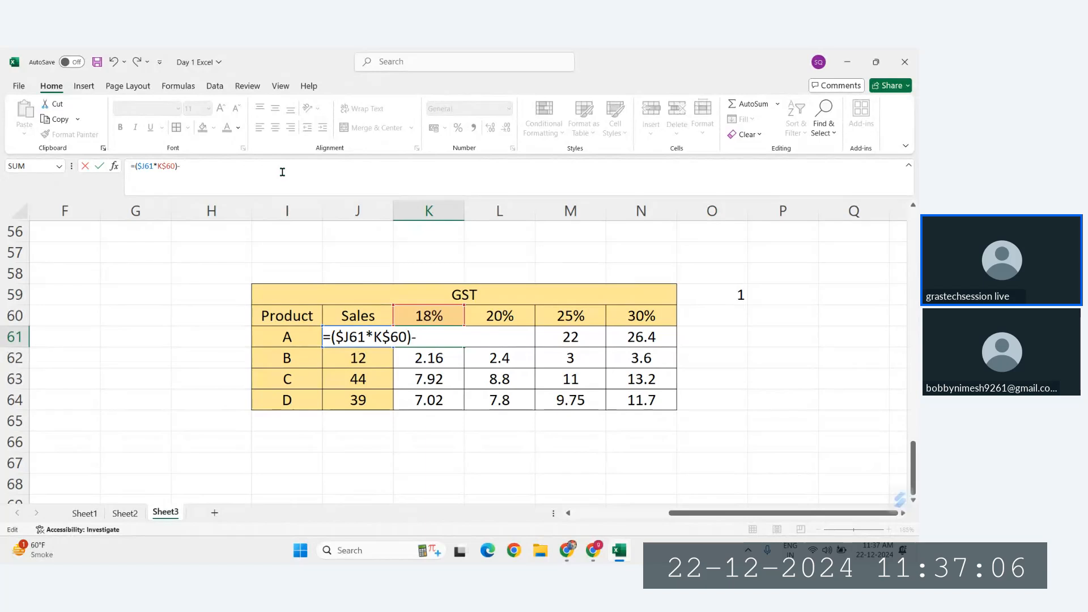
type("-")
left_click(725, 294)
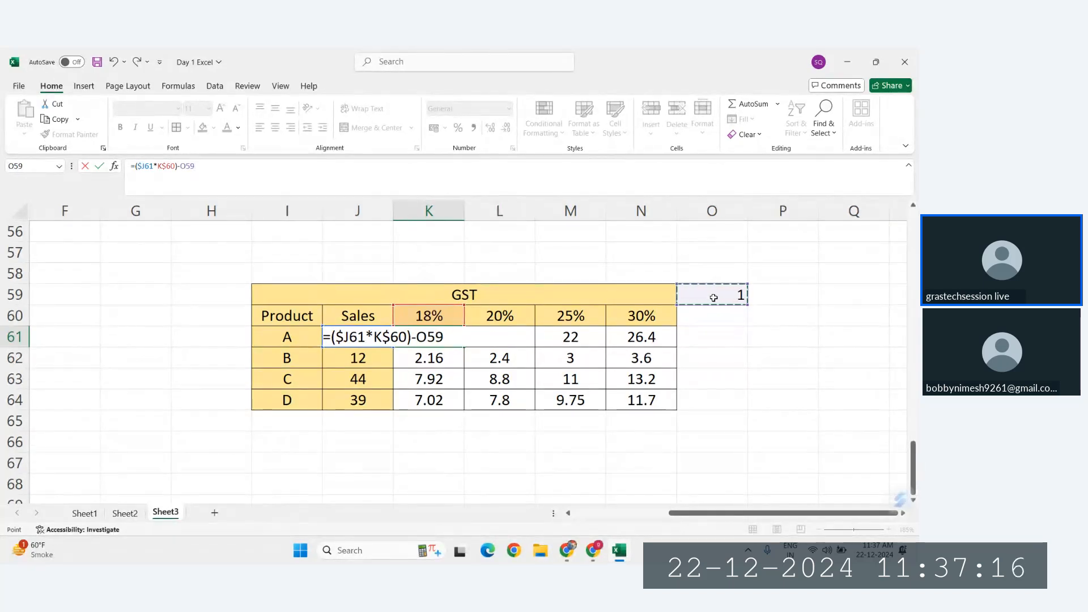
key("F4")
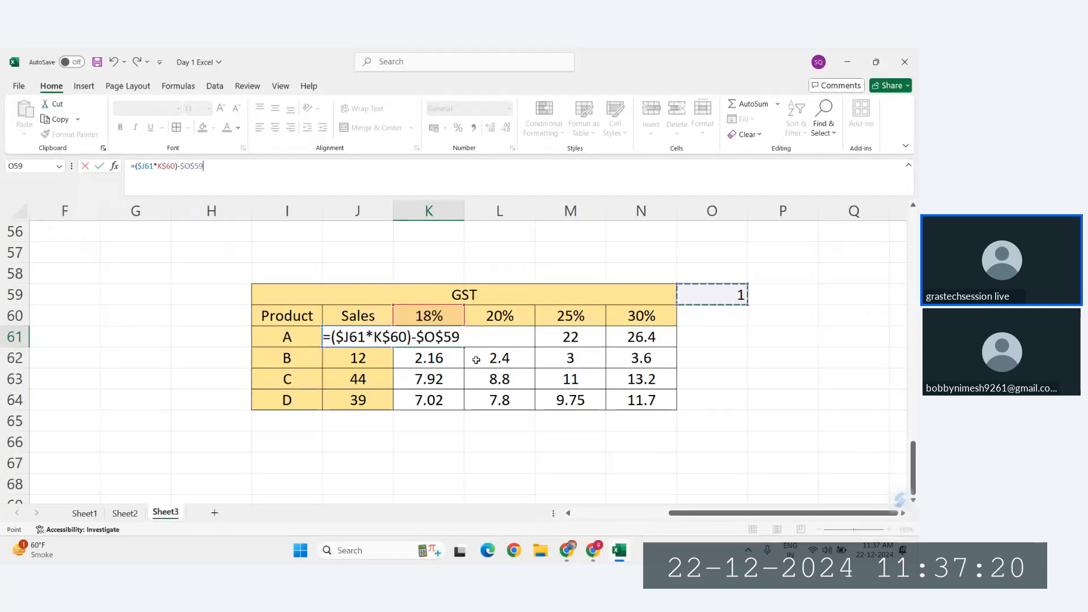
key("Return")
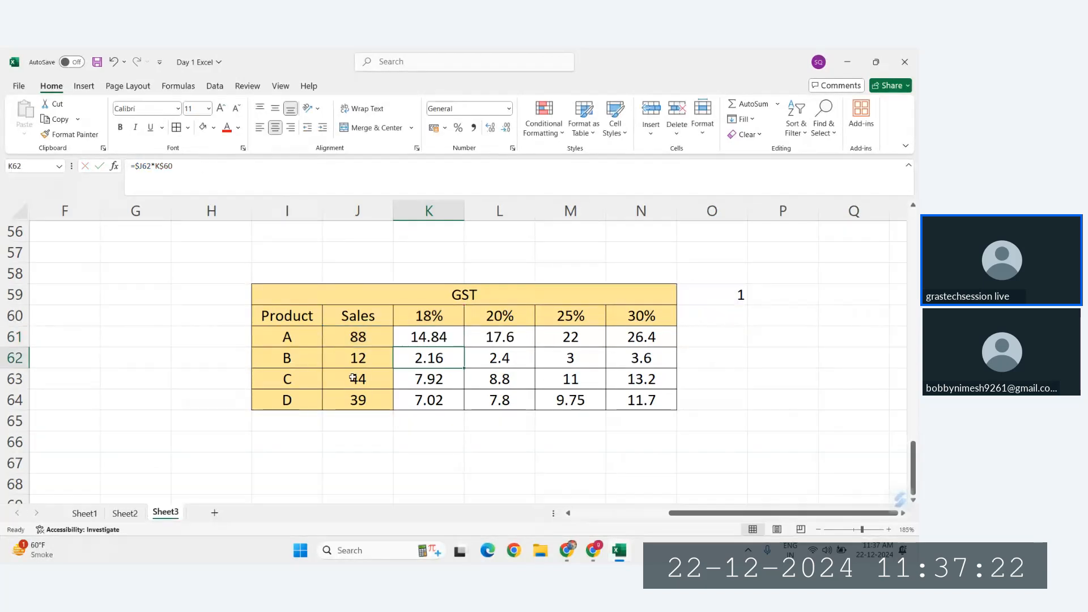
left_click(430, 338)
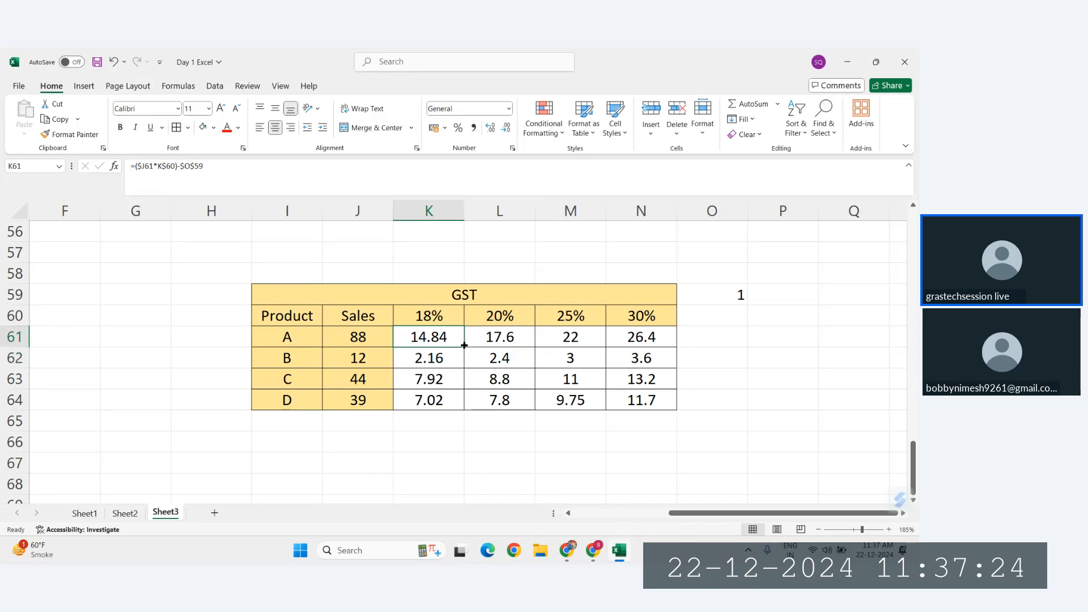
left_click_drag(464, 345, 680, 401)
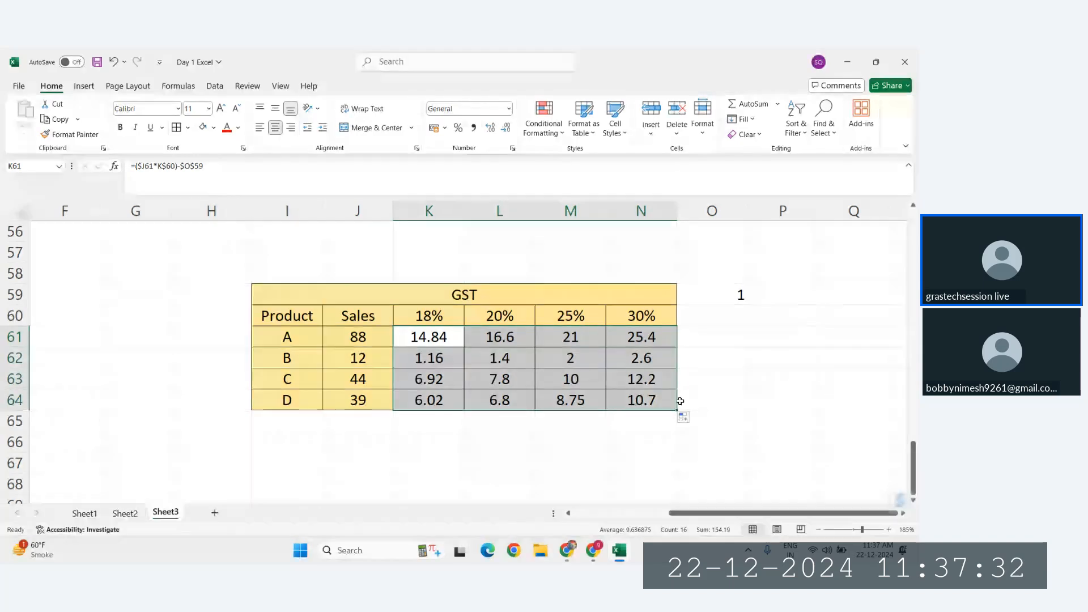
Step: Inspect the mixed and absolute references in the formulas of N64, M62 and K63, and the deduction cell O59
double_click(669, 400)
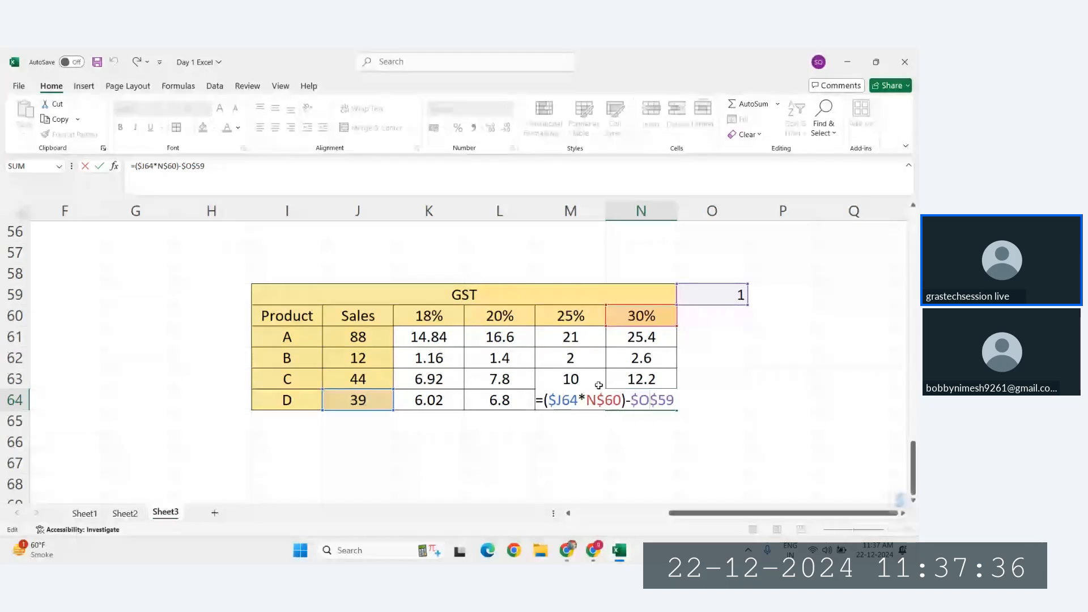
left_click(682, 413)
double_click(569, 360)
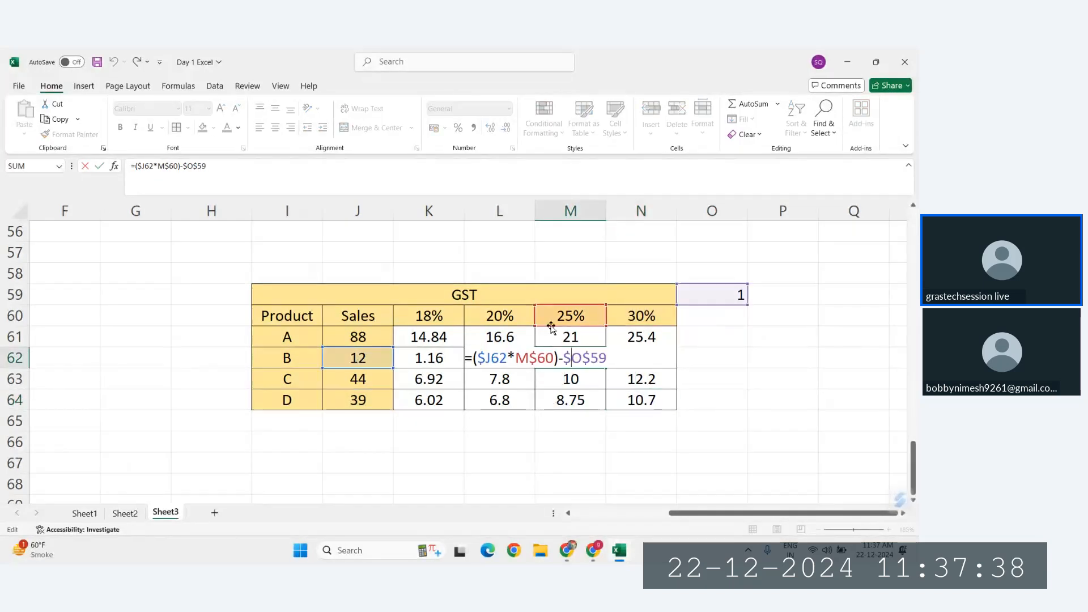
key("Escape")
left_click(429, 379)
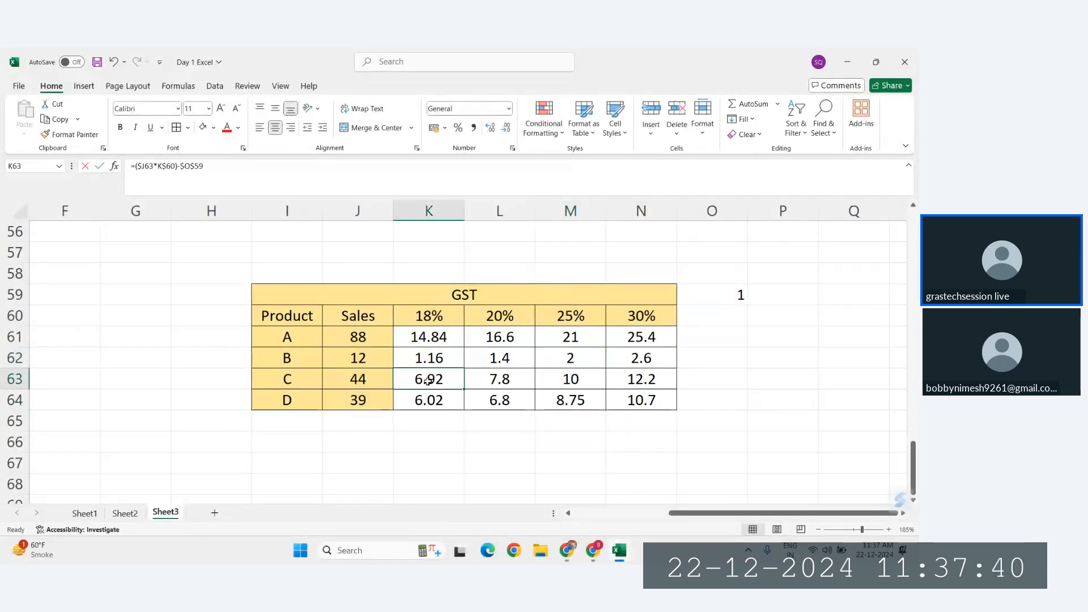
double_click(429, 379)
key("Escape")
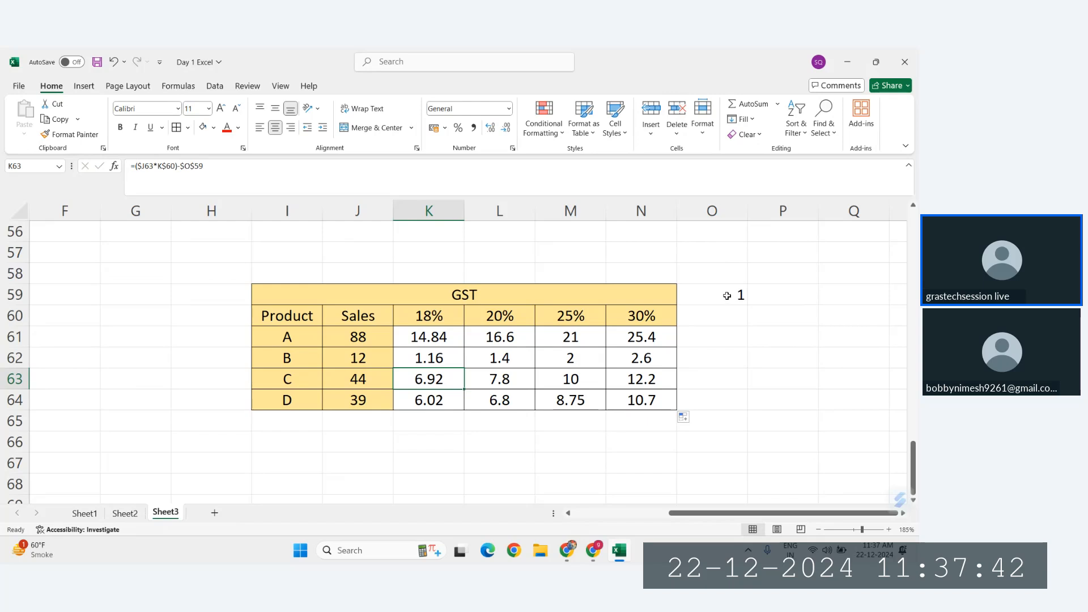
left_click(728, 296)
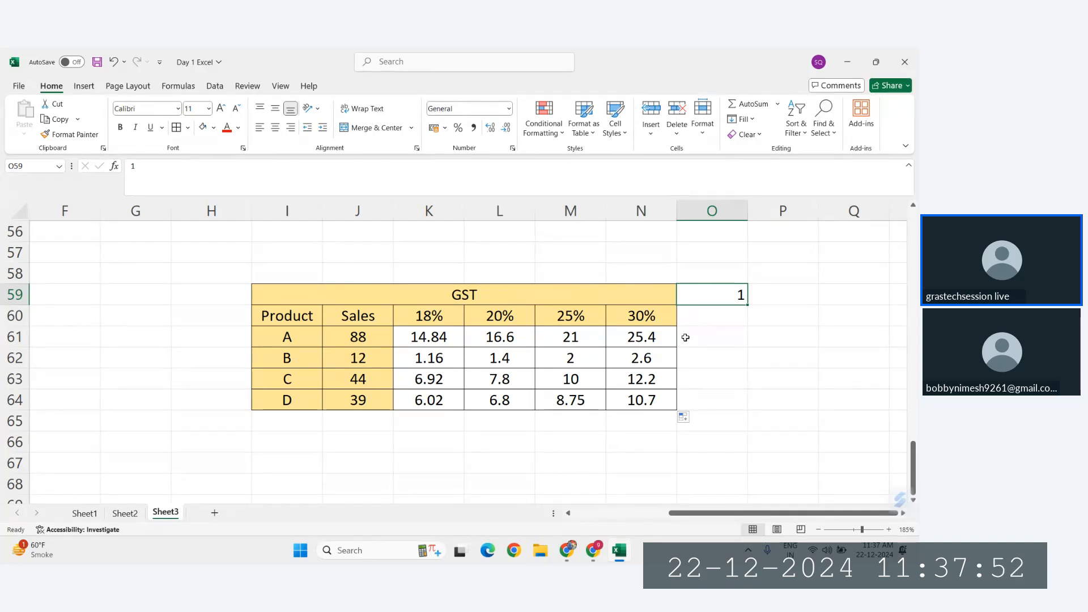
Step: Review the copied GST table, the original GST table and the mixed reference notes on Sheet3
left_click_drag(420, 304, 597, 405)
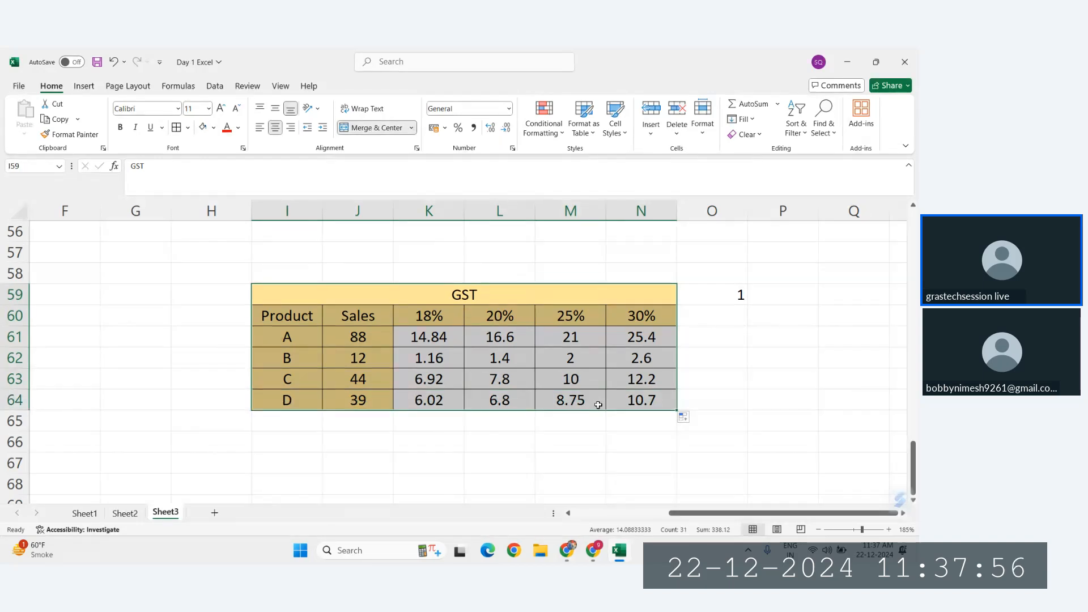
scroll(598, 405, "up", 2)
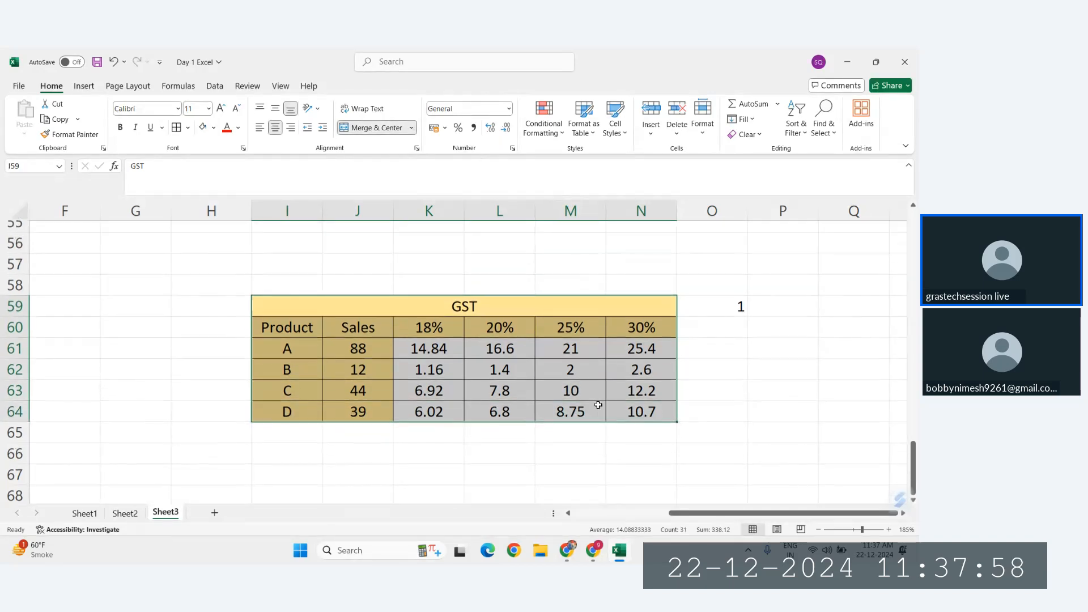
scroll(598, 405, "down", 2)
scroll(597, 404, "up", 6)
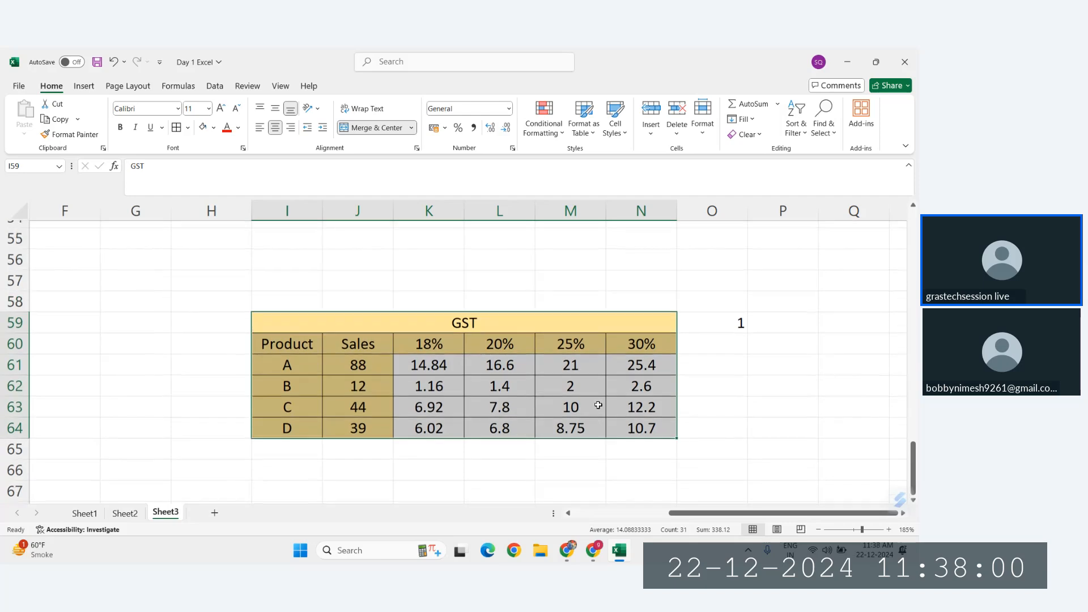
scroll(598, 404, "left", 1)
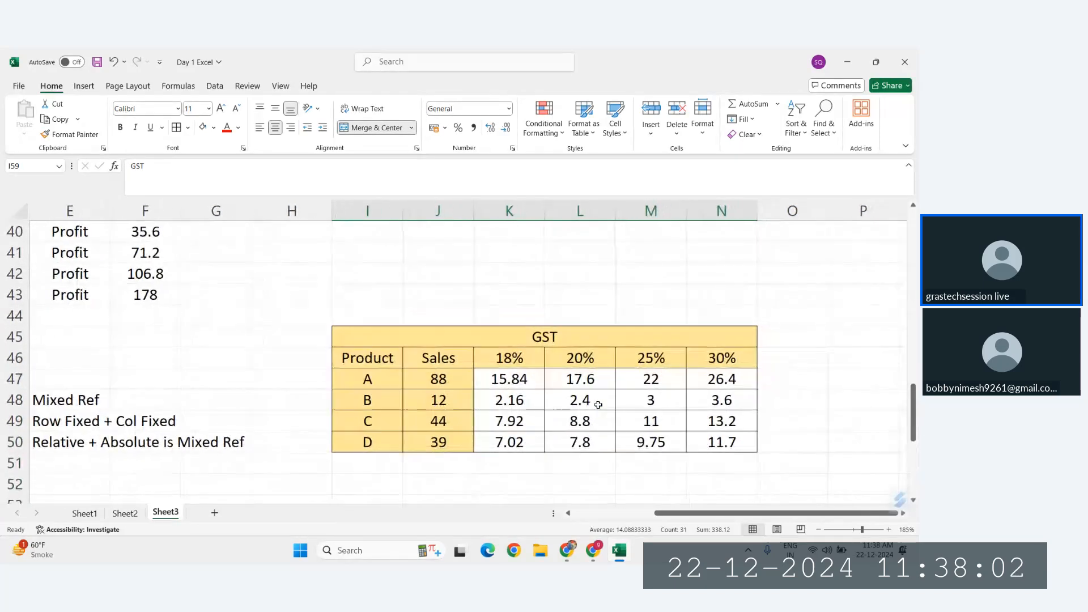
scroll(598, 405, "left", 2)
scroll(597, 404, "up", 2)
Step: Switch to the Zoho Meeting window to check the call, and return to the Excel workbook
mouse_move(595, 561)
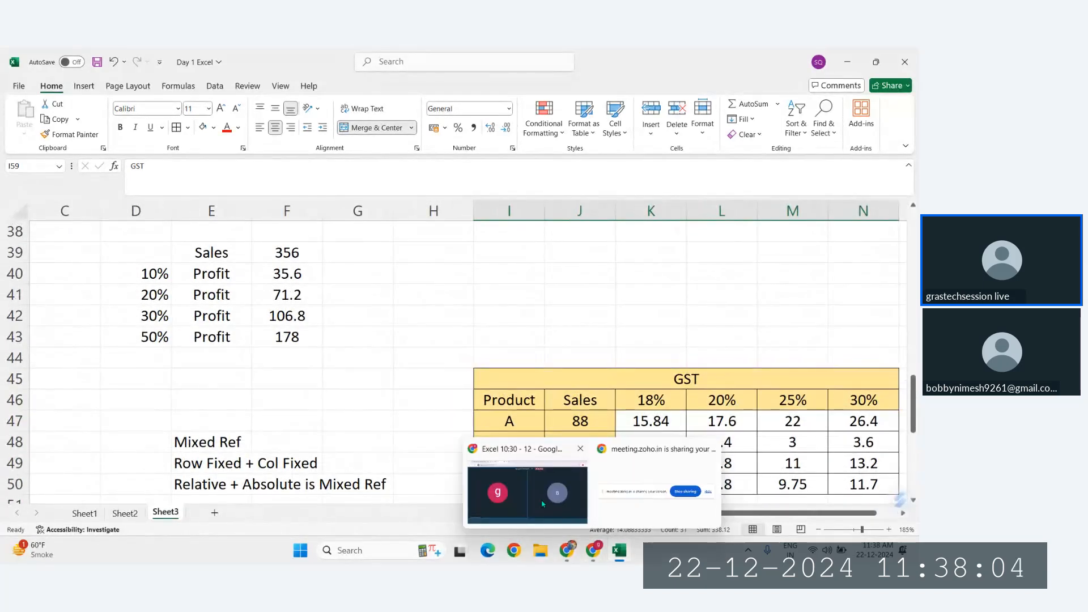
left_click(539, 422)
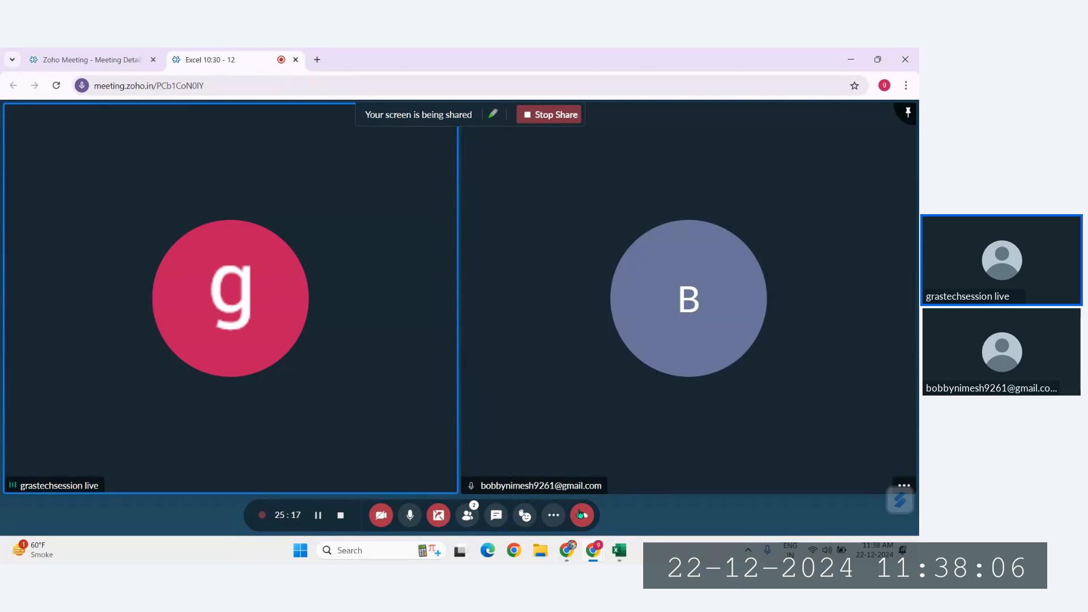
left_click(563, 495)
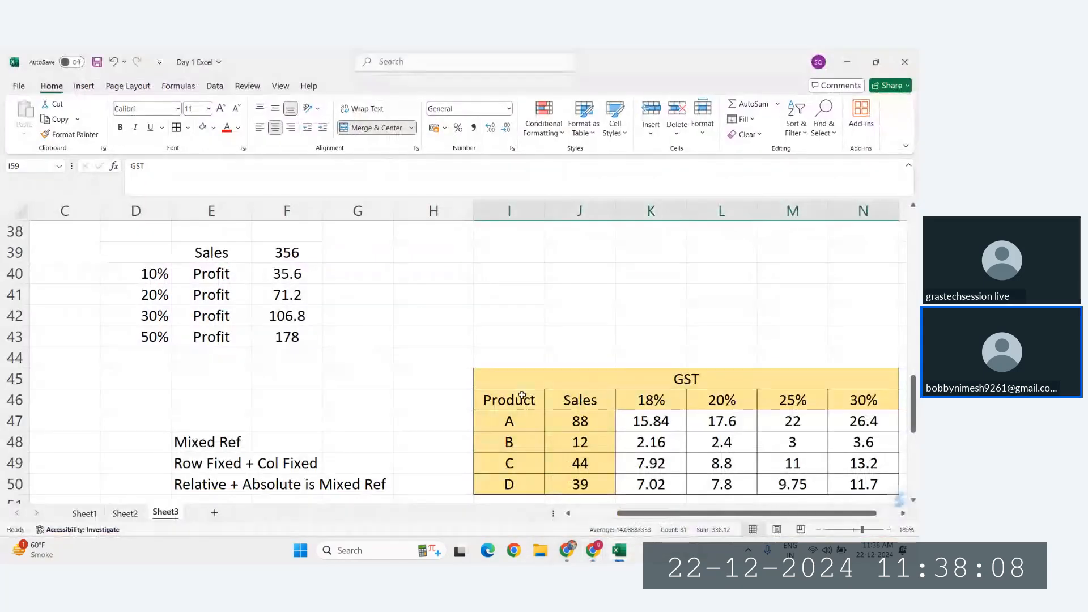
Step: Compare the two GST tables and review the absolute reference notes and GST TAX example above them
scroll(520, 395, "down", 4)
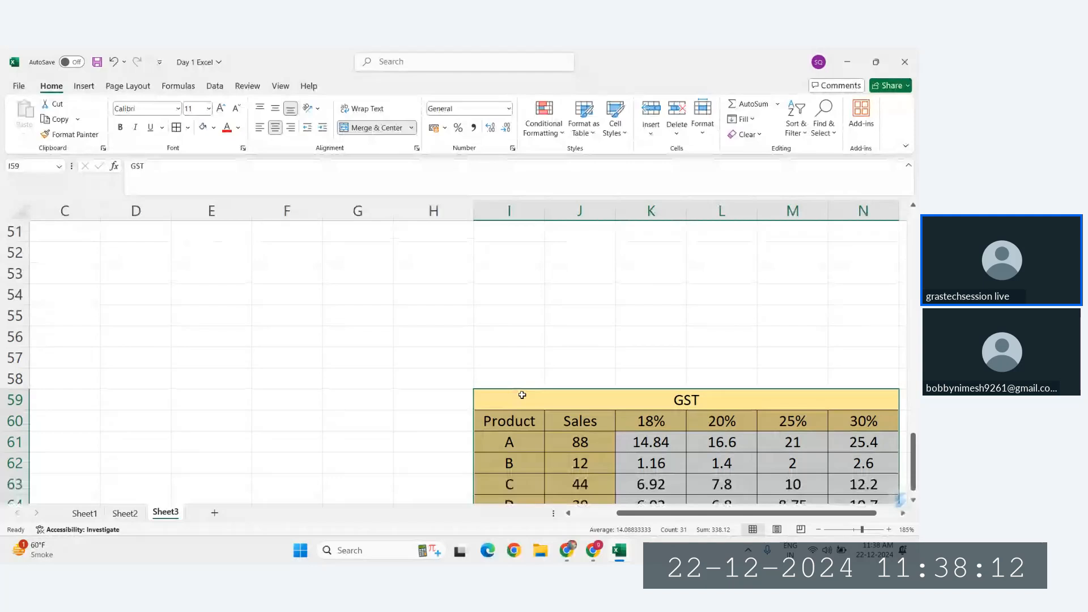
scroll(522, 395, "down", 3)
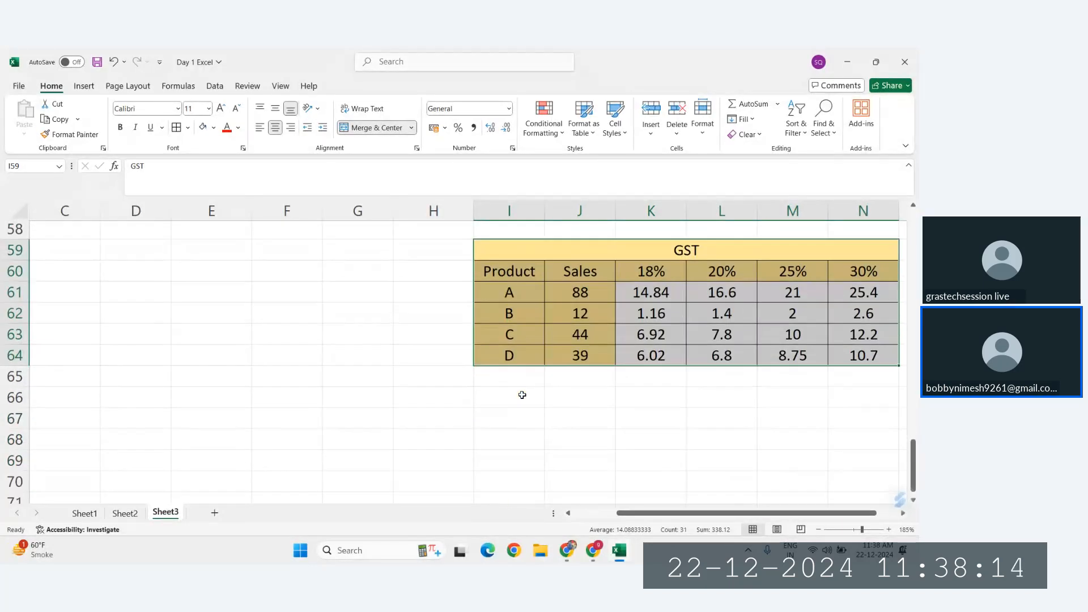
scroll(521, 395, "up", 5)
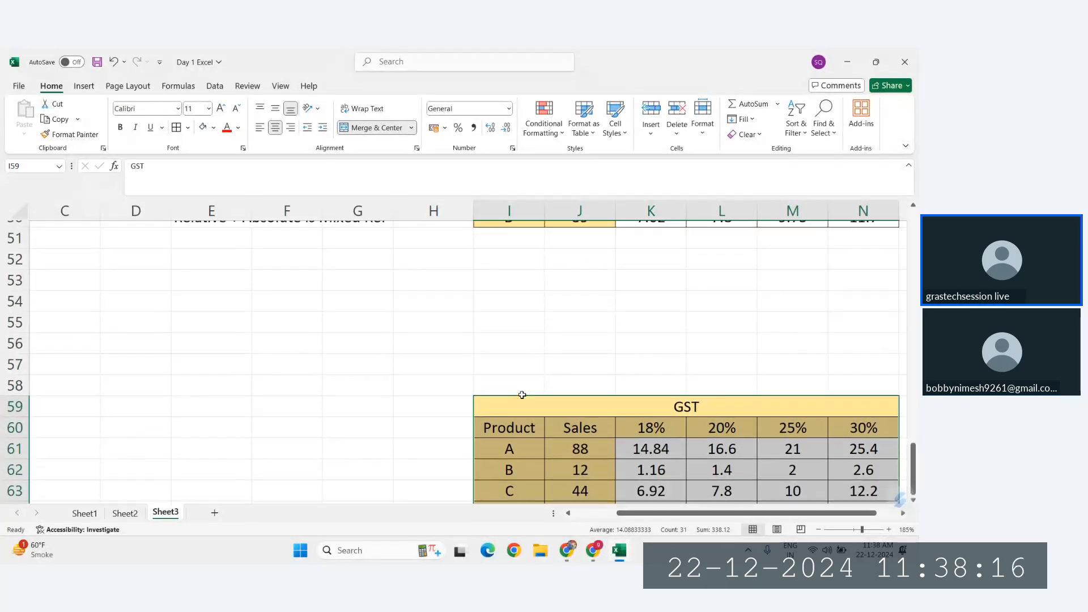
scroll(521, 395, "up", 2)
scroll(521, 394, "left", 1)
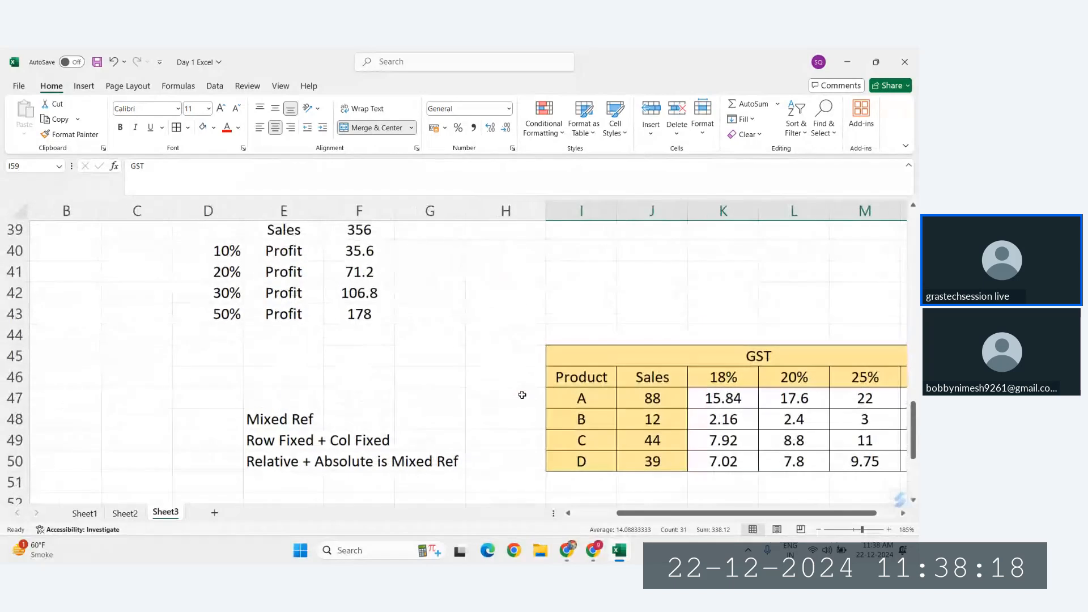
scroll(522, 394, "up", 5)
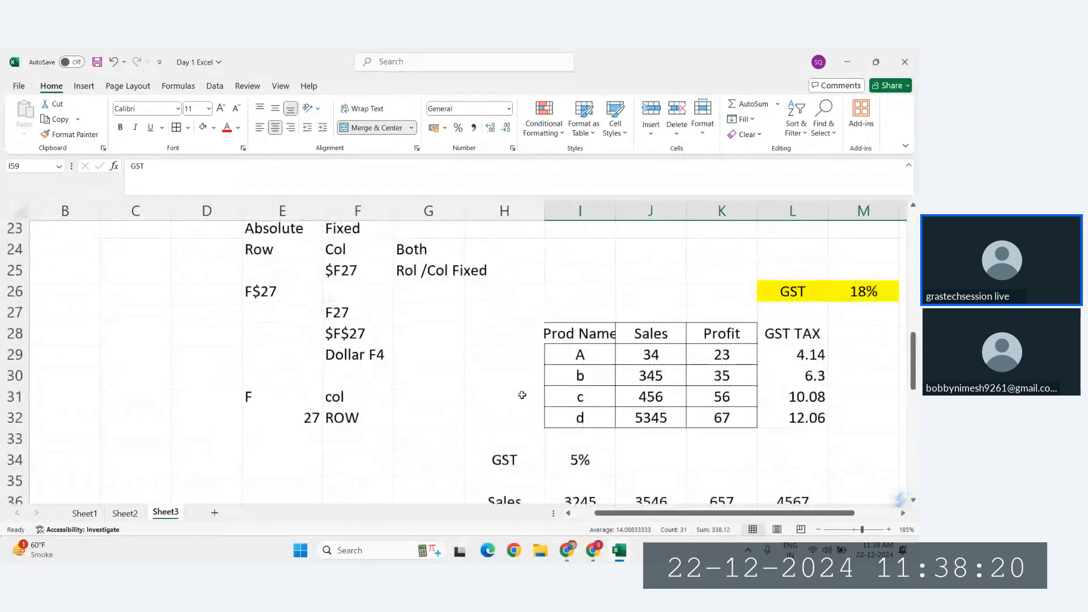
Step: Review the Relative, Absolute and Mixed entries in the list of reference types near the top of Sheet3
scroll(419, 361, "up", 4)
scroll(419, 361, "up", 1)
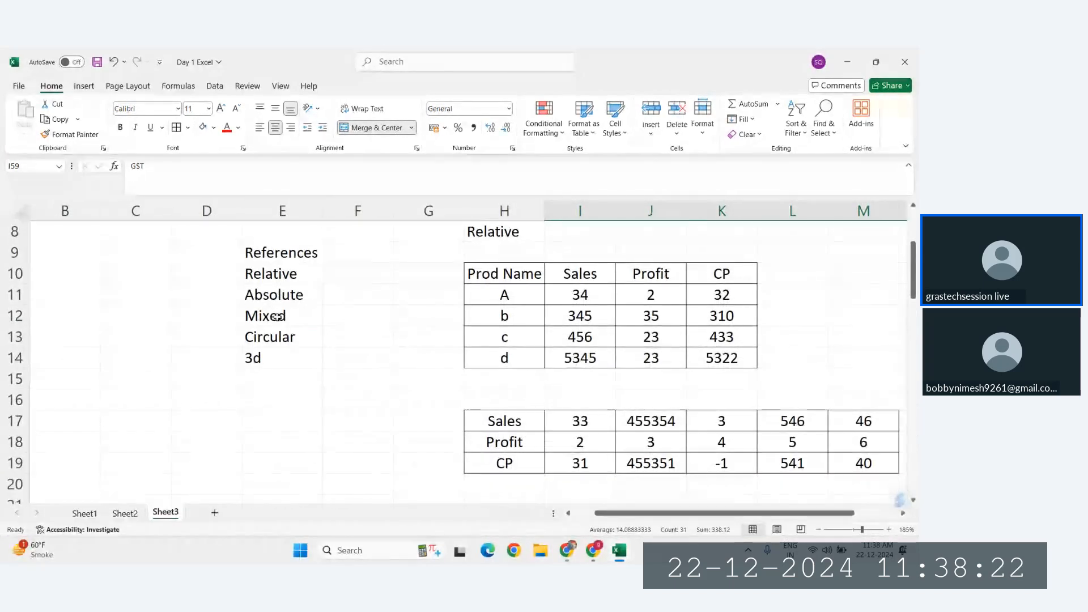
left_click(286, 312)
left_click(282, 268)
left_click_drag(281, 268, 306, 291)
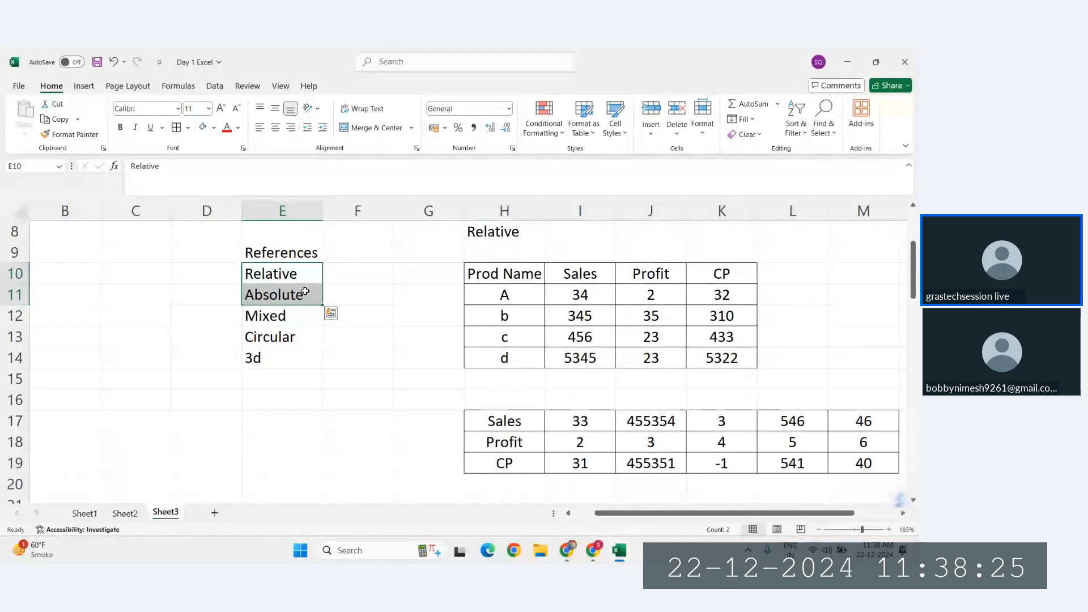
left_click(263, 323)
Step: Copy the Circular label from the list of reference types into D71 and enter Ref beside it in E71
left_click(283, 334)
scroll(284, 333, "down", 1)
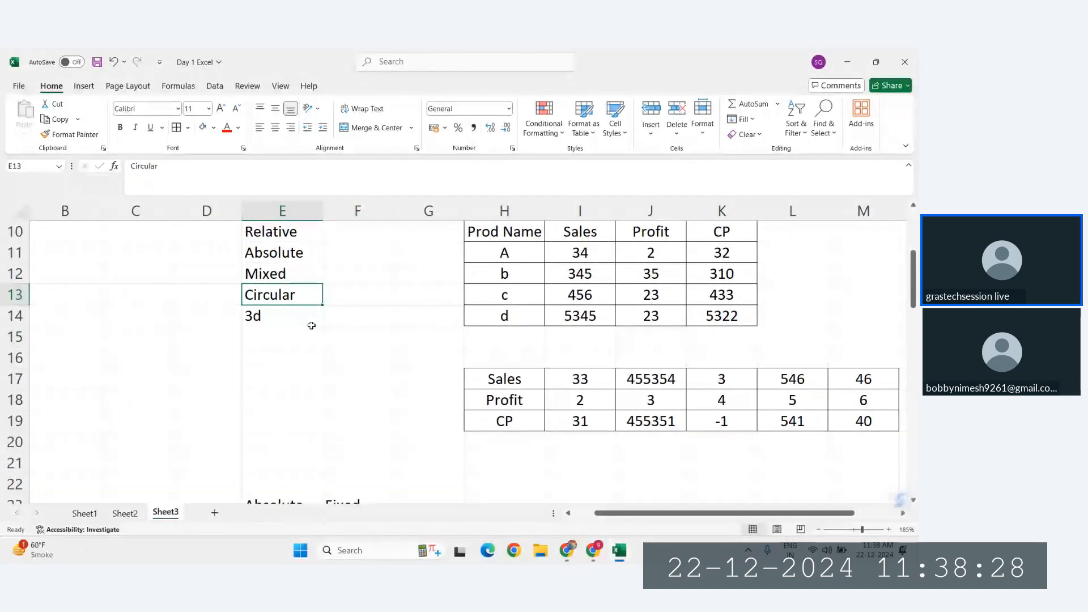
key("ctrl+c")
scroll(310, 363, "down", 4)
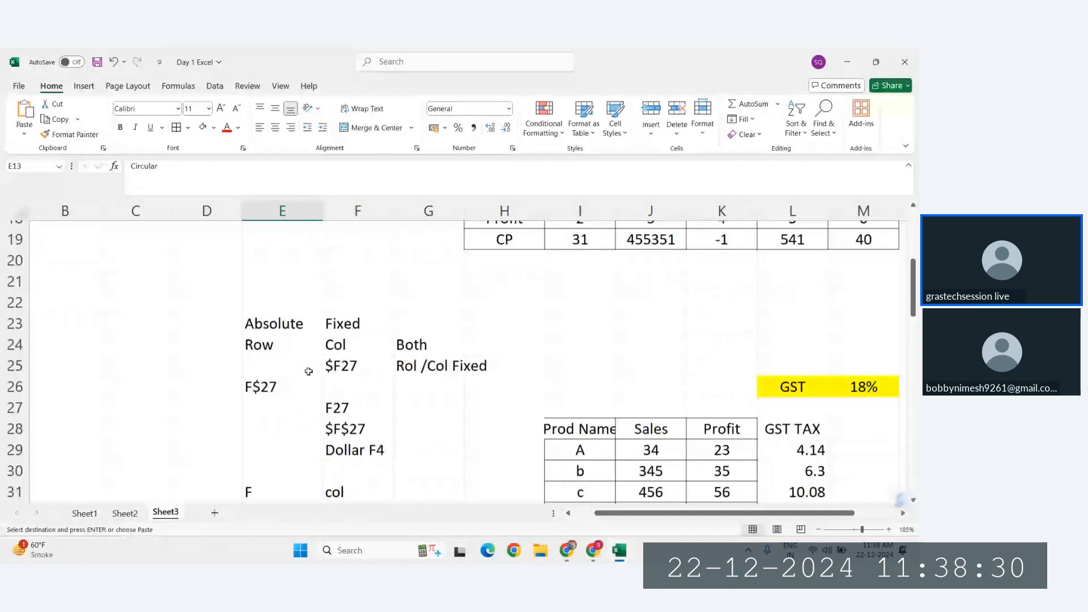
scroll(308, 371, "down", 16)
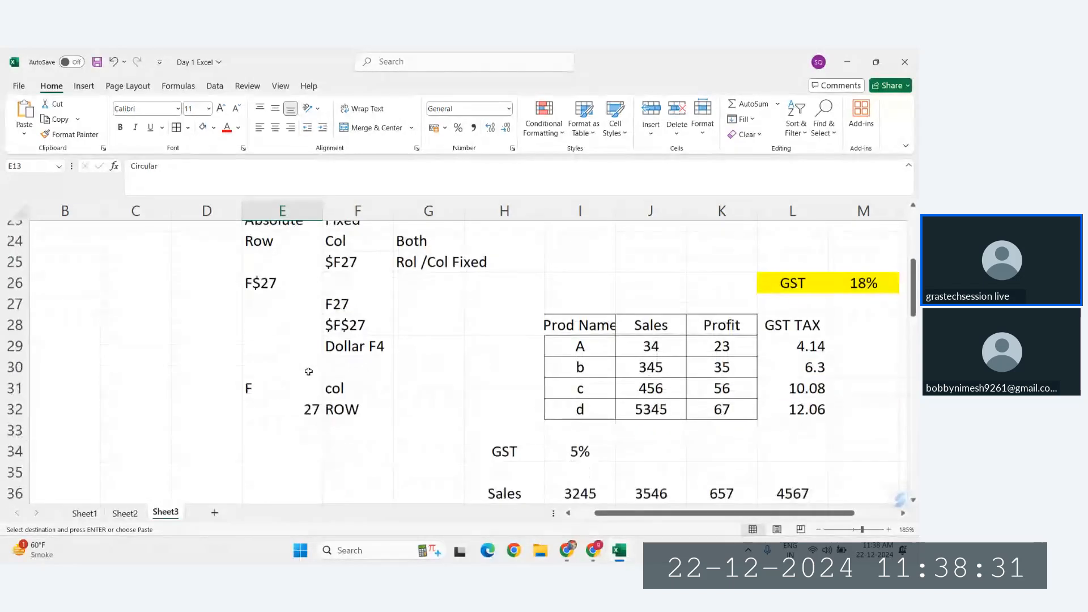
left_click(195, 289)
key("ctrl+v")
left_click(266, 295)
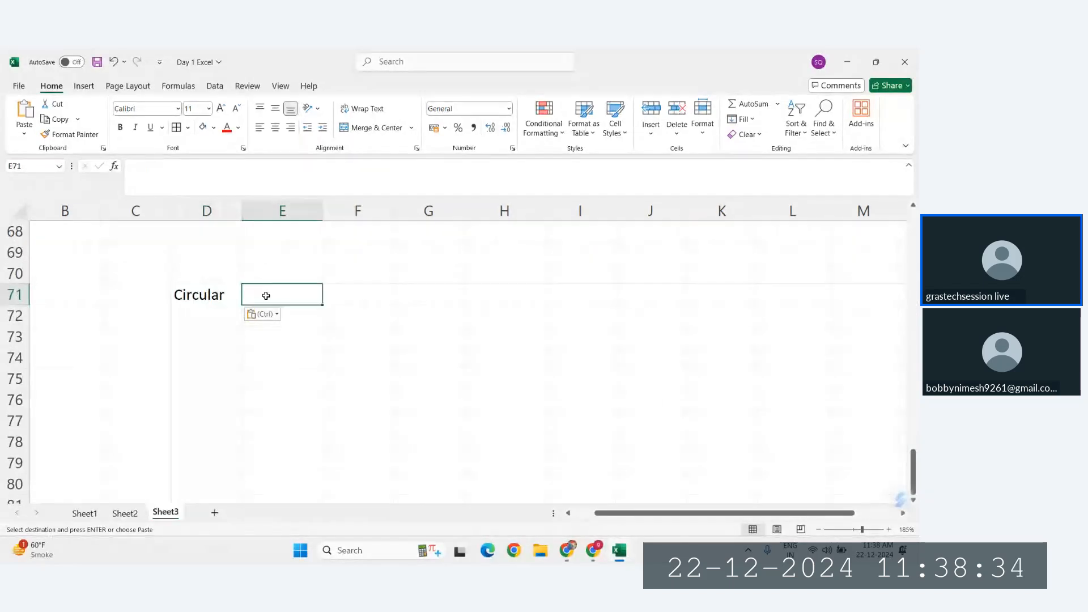
type("Ref")
key("Return")
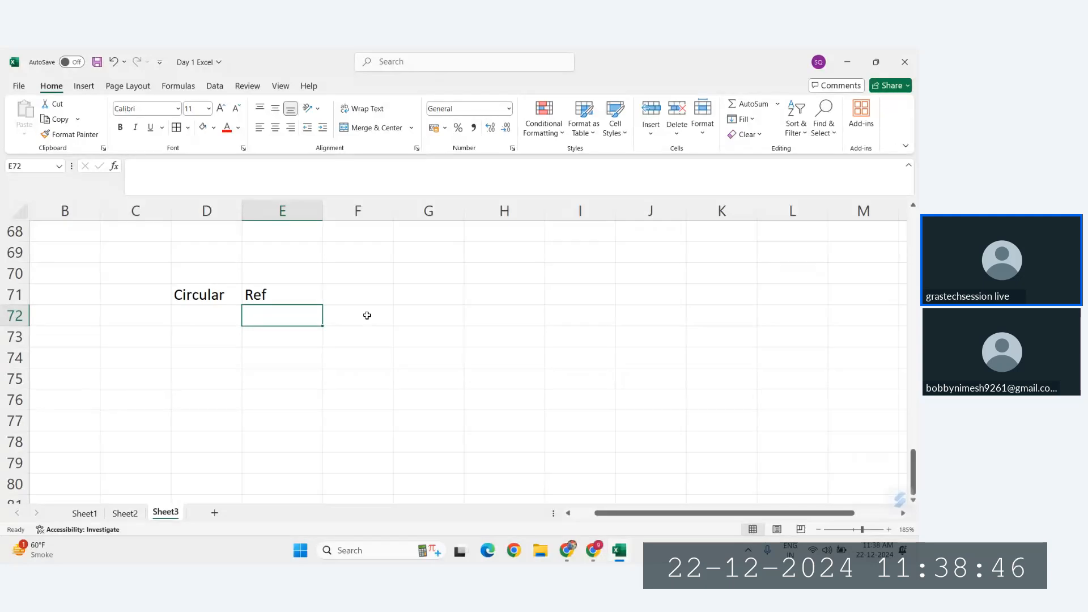
Step: Enter a formula in G73 that refers to the empty neighbouring cell H73
left_click(416, 342)
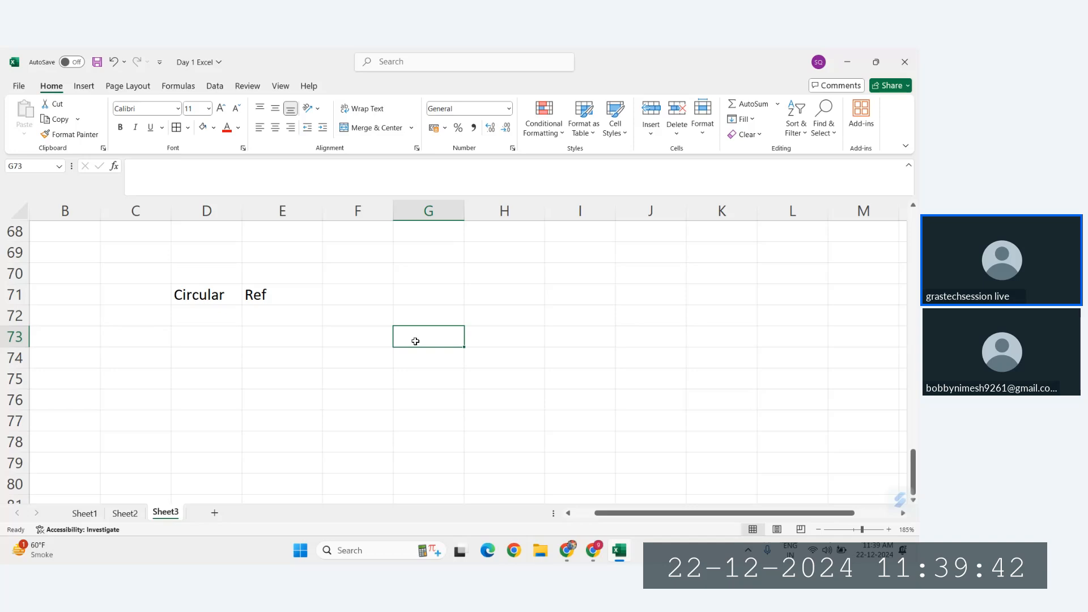
scroll(415, 341, "up", 8)
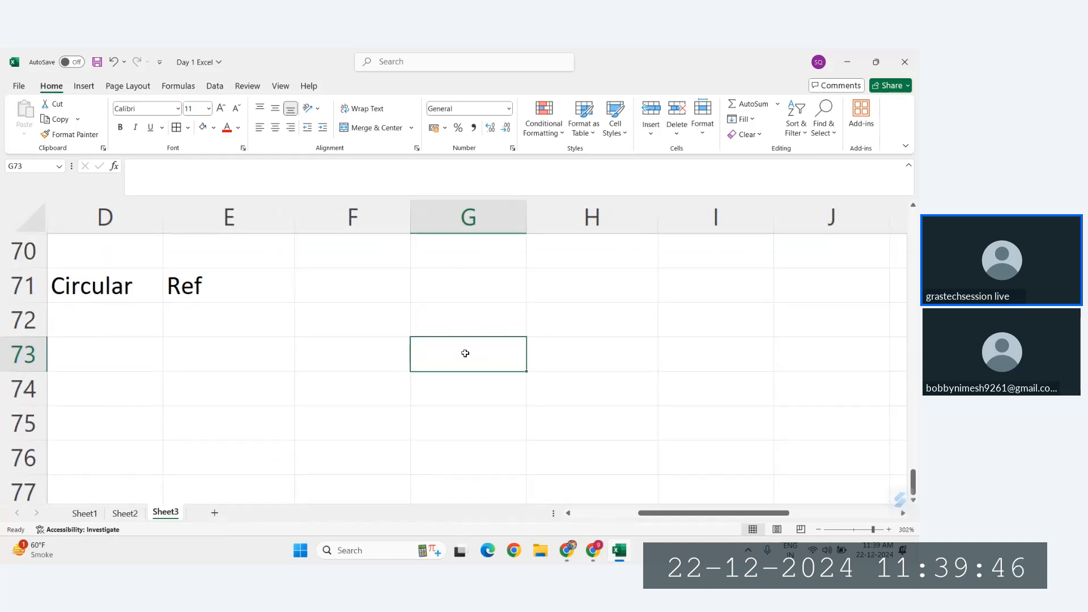
type("=")
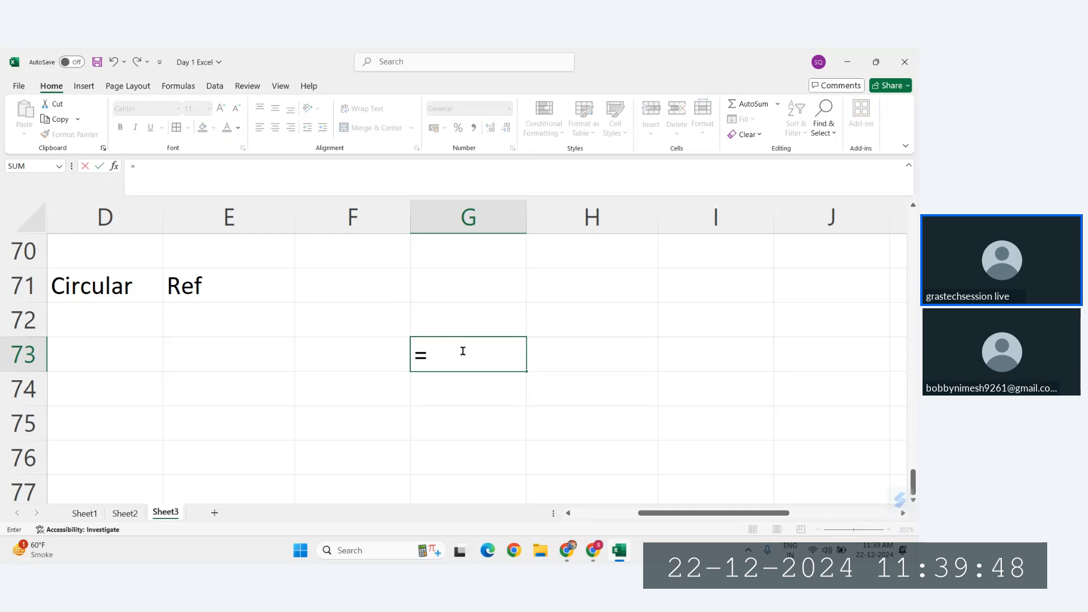
left_click(603, 359)
key("Return")
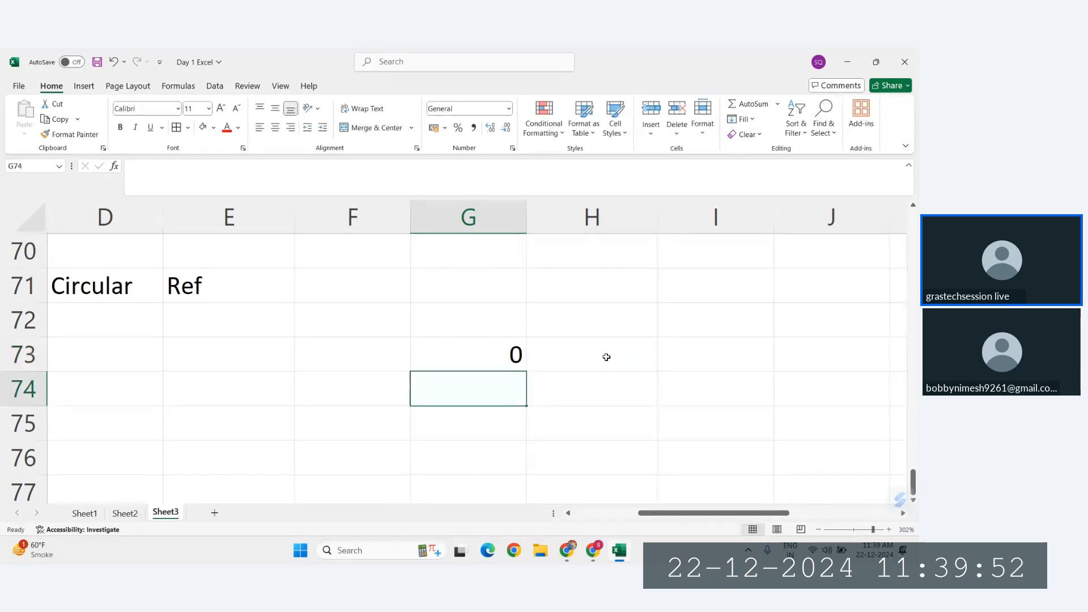
Step: Clear G73 and enter the formula =H73 in it again
left_click(502, 361)
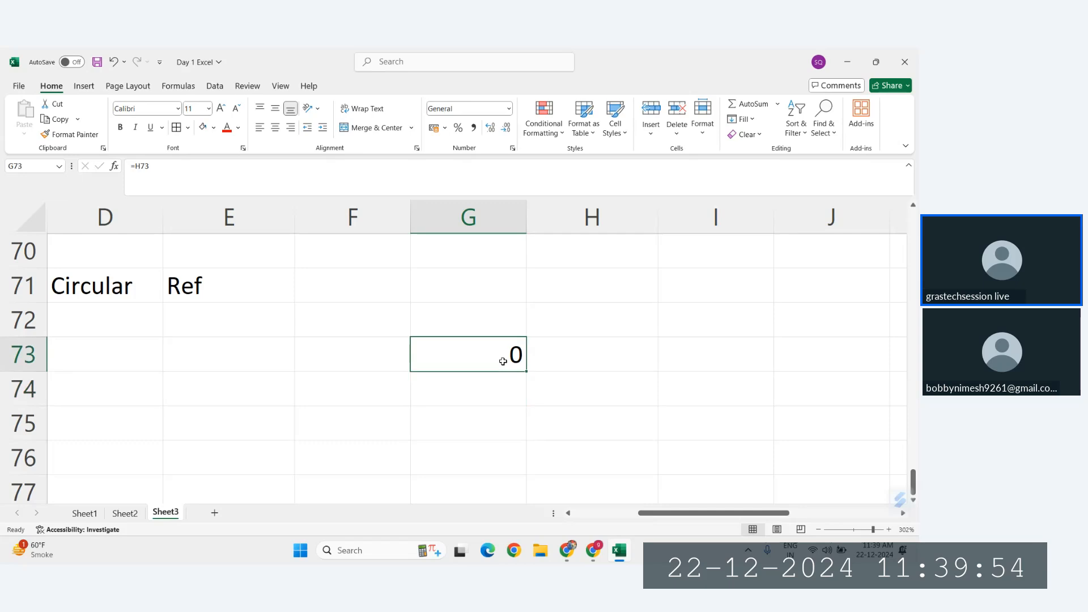
key("Delete")
type("=")
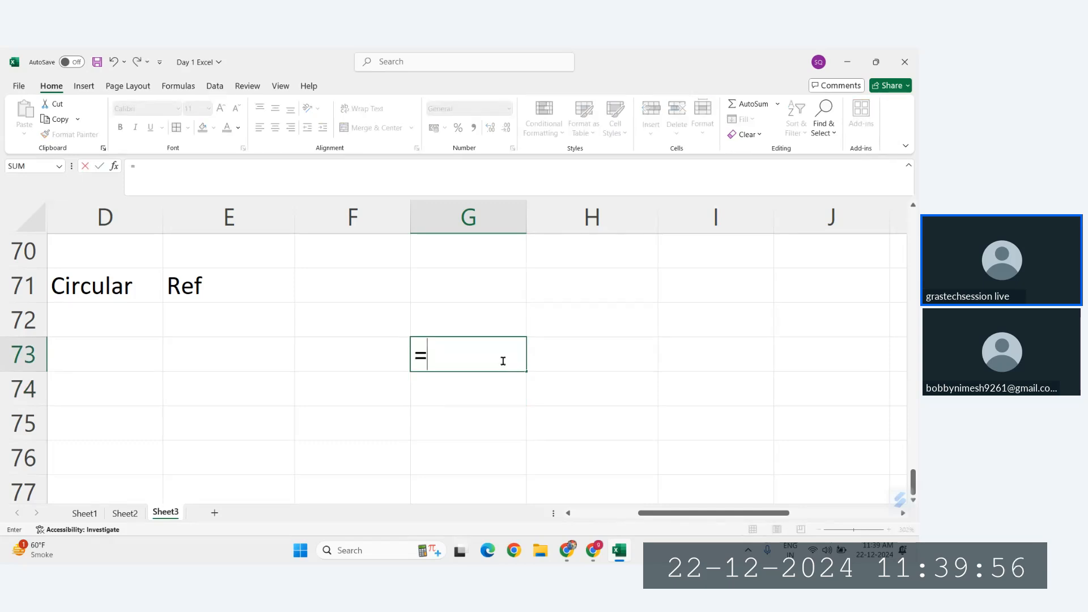
left_click(601, 359)
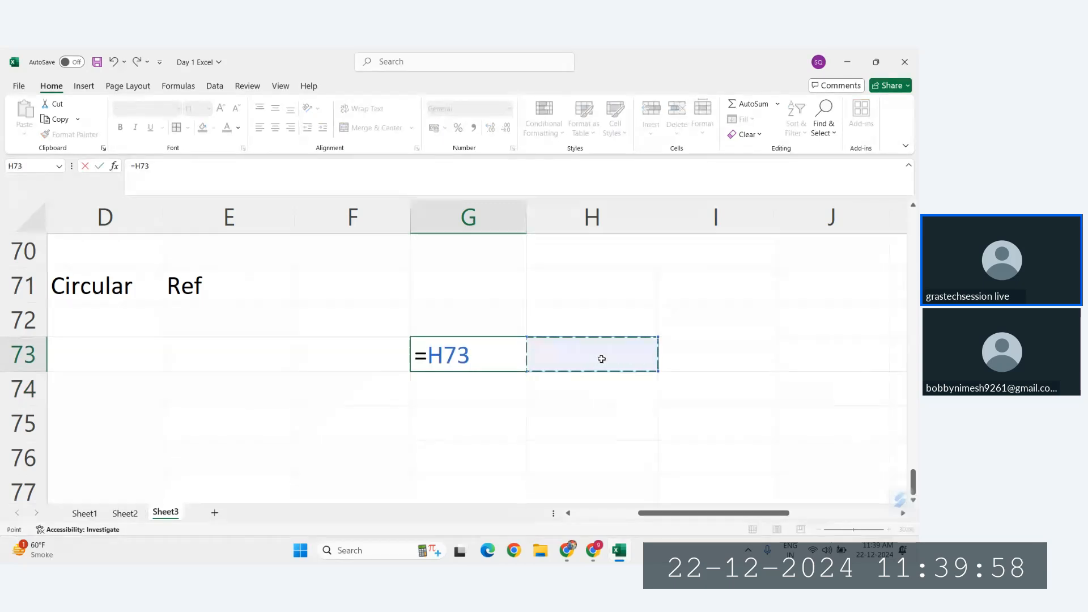
key("Return")
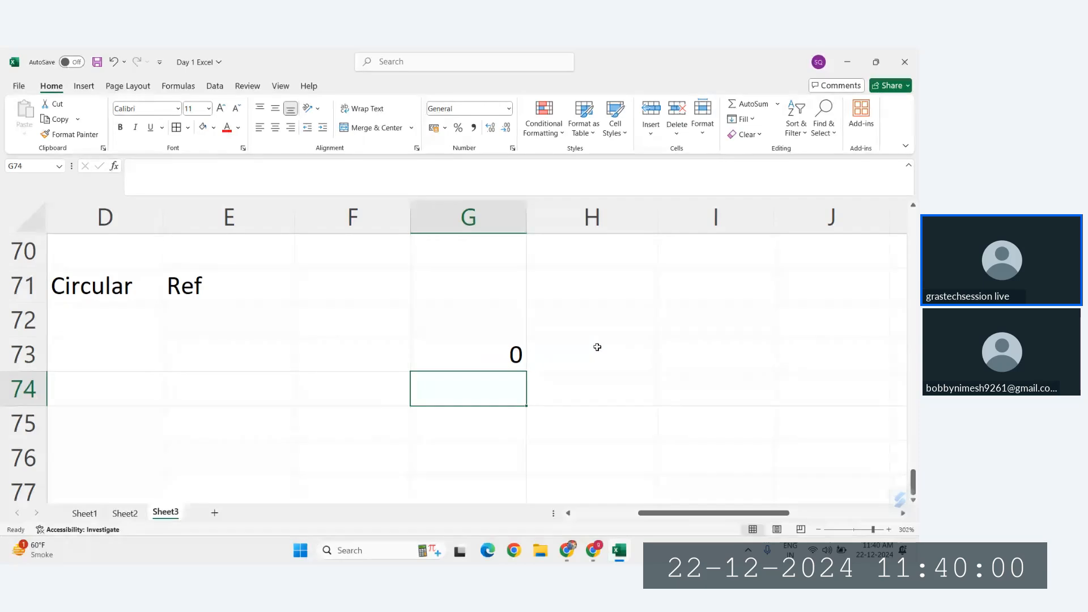
Step: Create a circular reference by entering =G73 in H73, and acknowledge the alert
left_click(595, 345)
type("=")
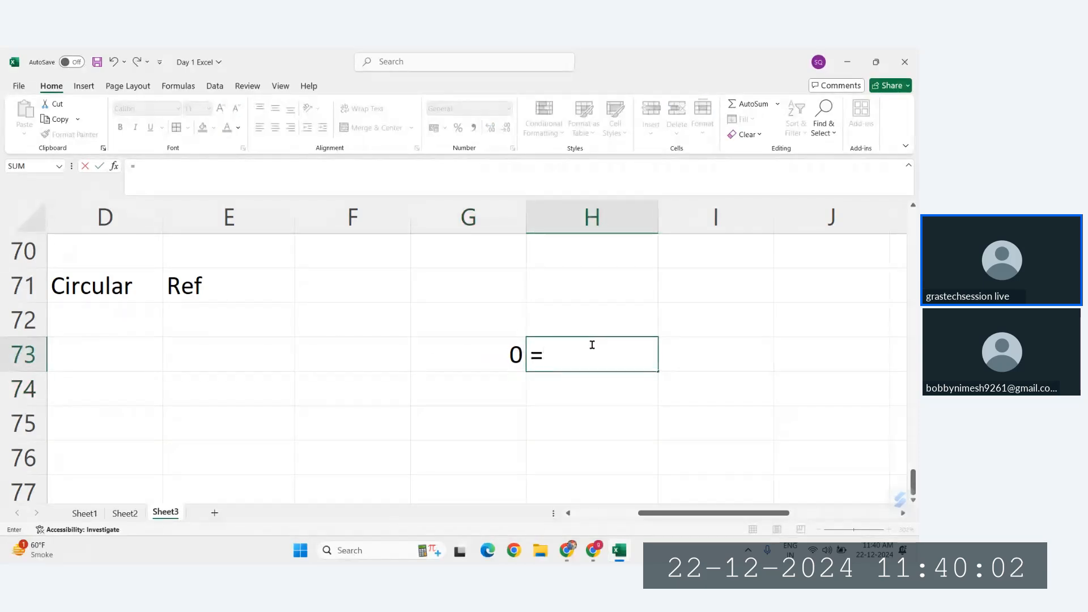
left_click(474, 355)
key("Return")
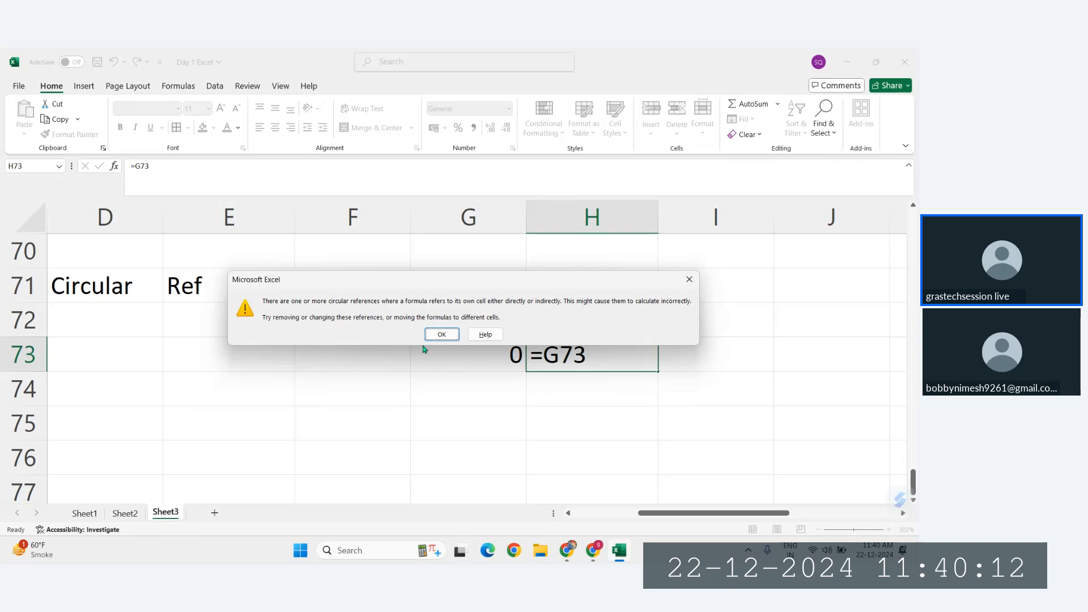
left_click(441, 335)
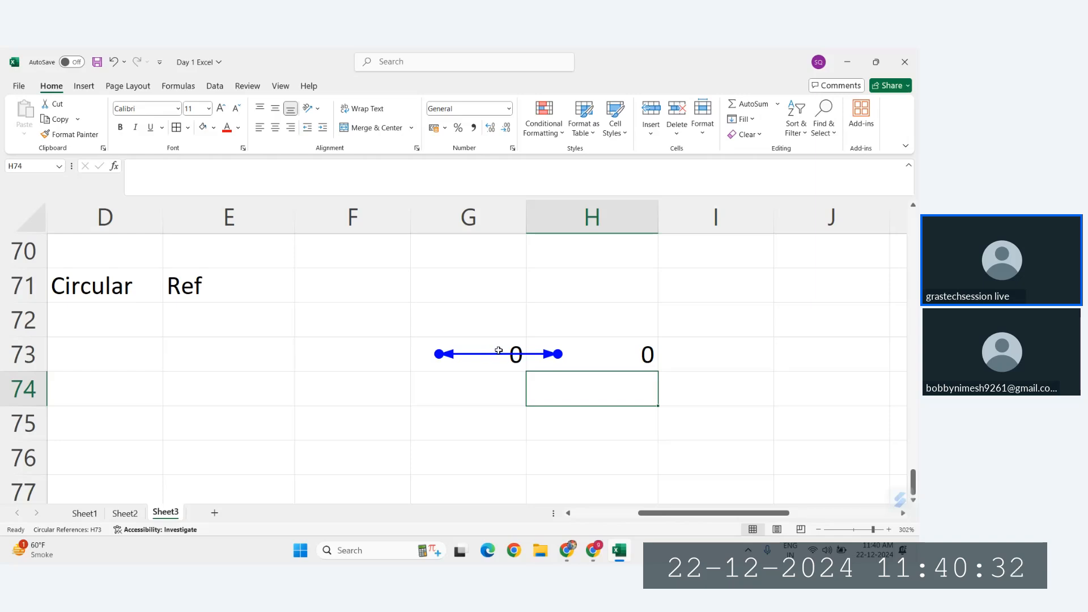
Step: Replace the circular formula in H73 with the constant 89
left_click(593, 357)
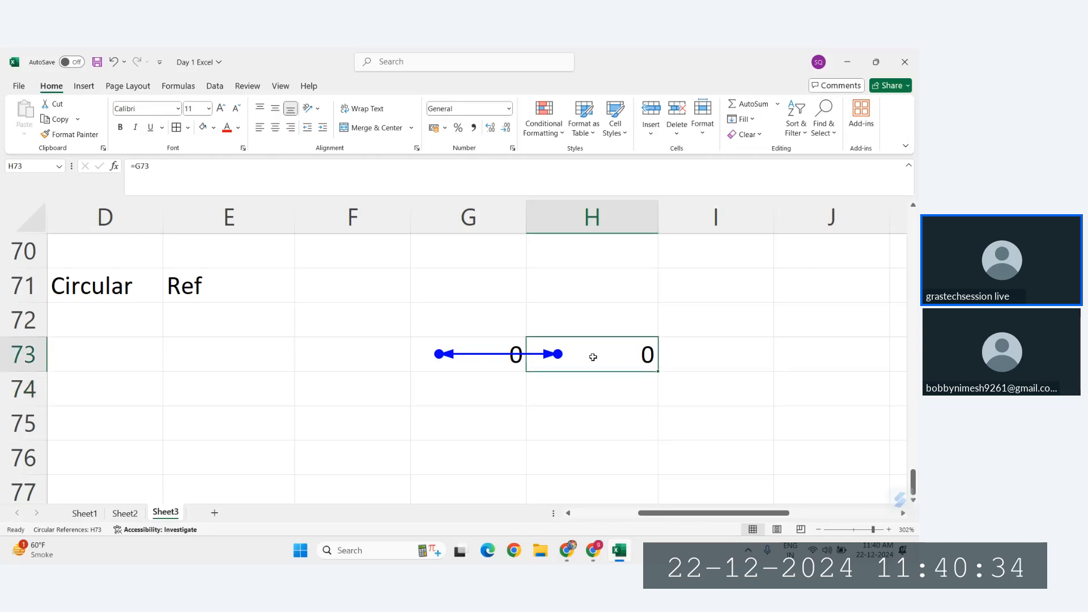
type("89")
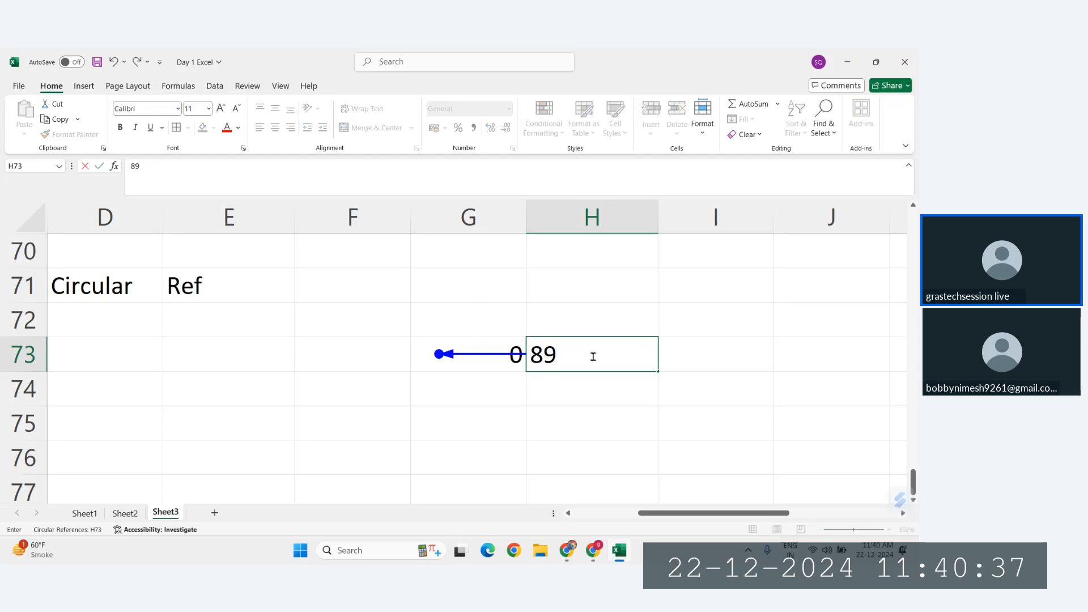
key("Return")
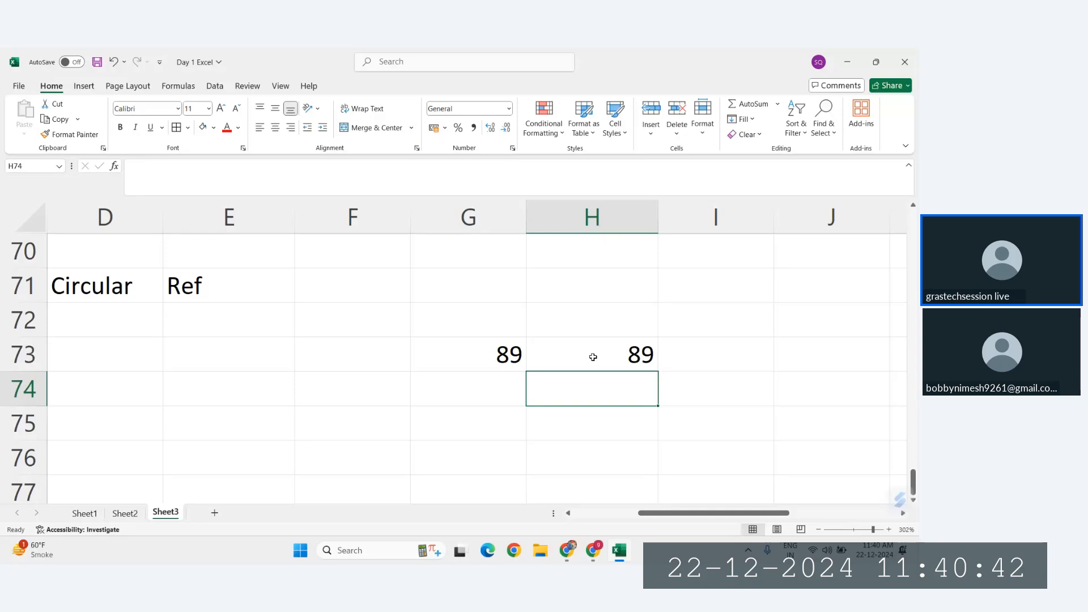
Step: Enter the label Total Revenue in D74, below the Circular Ref heading
scroll(593, 357, "left", 2)
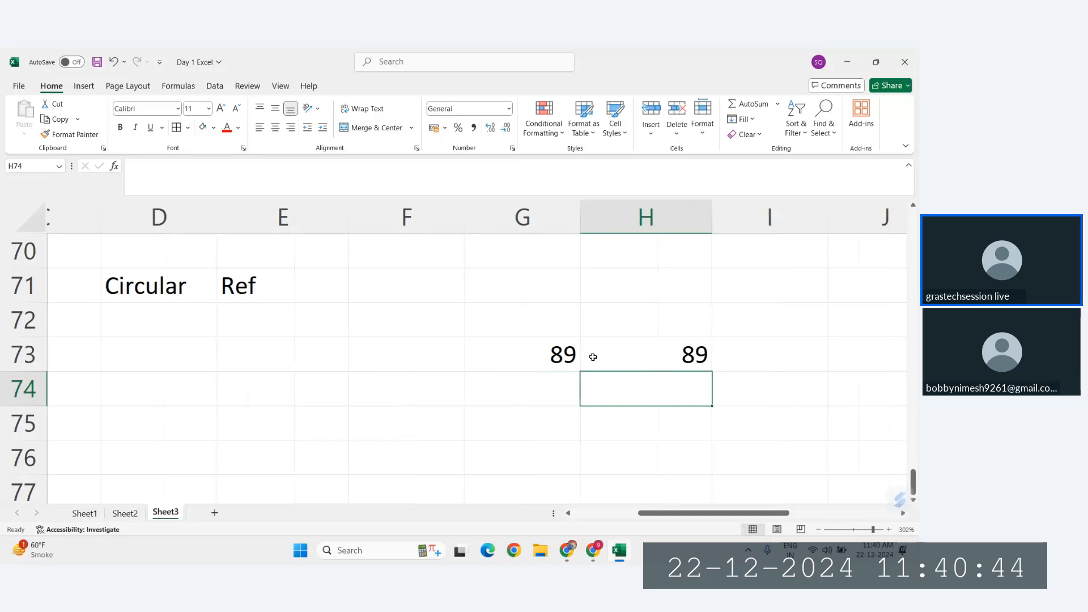
scroll(592, 357, "down", 1)
scroll(354, 311, "down", 1)
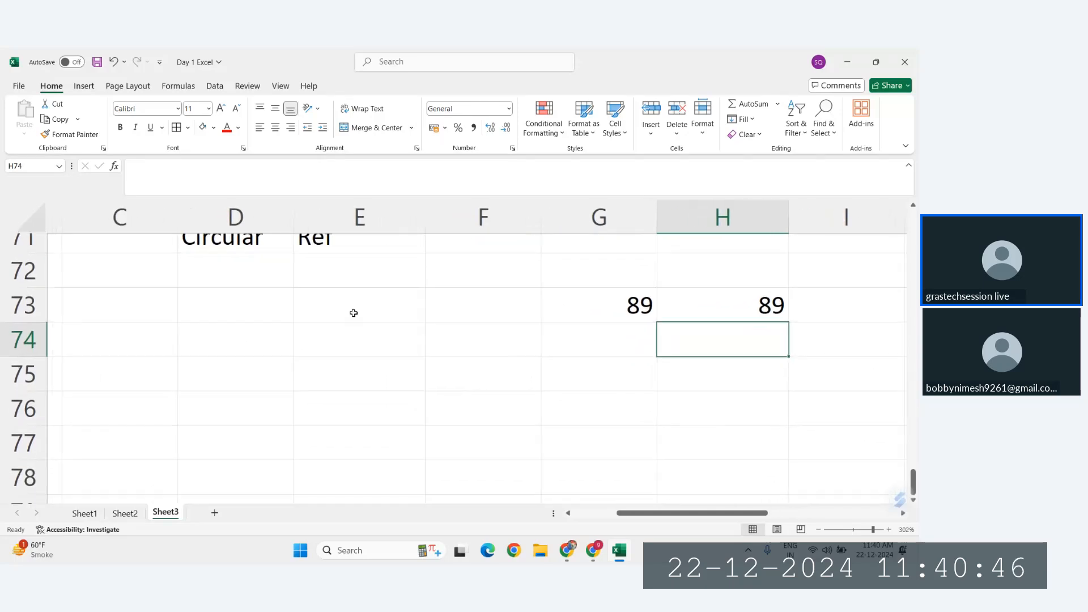
scroll(355, 311, "up", 1)
left_click(231, 313)
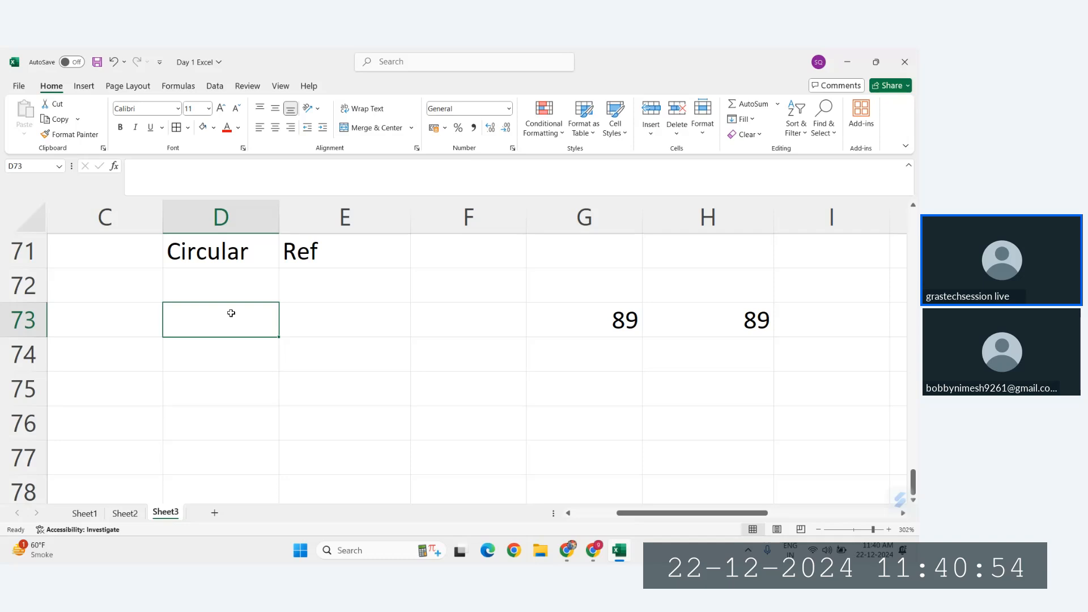
key("Return")
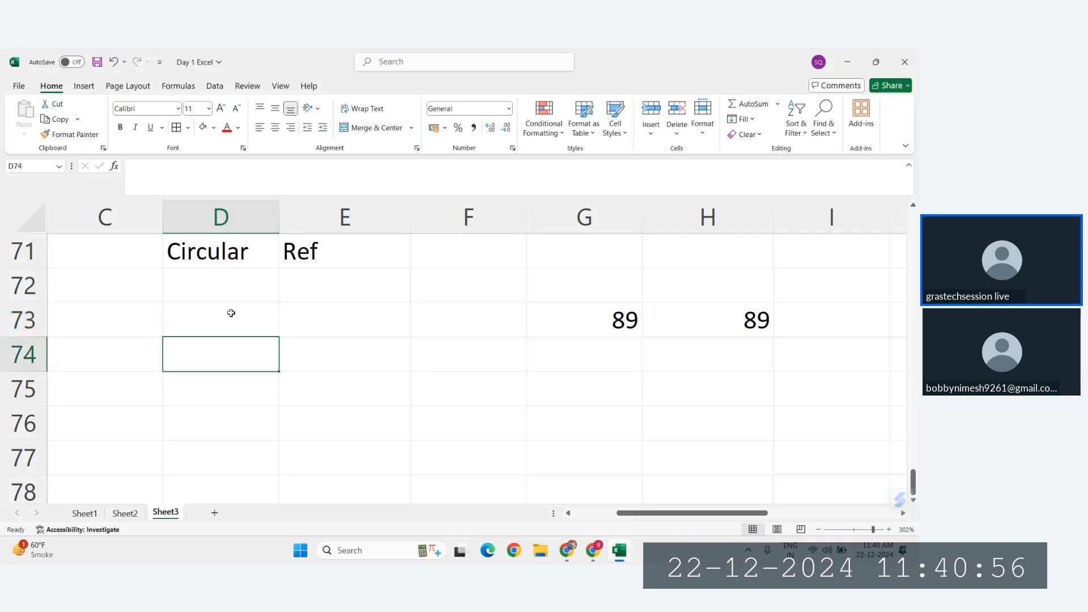
type("T")
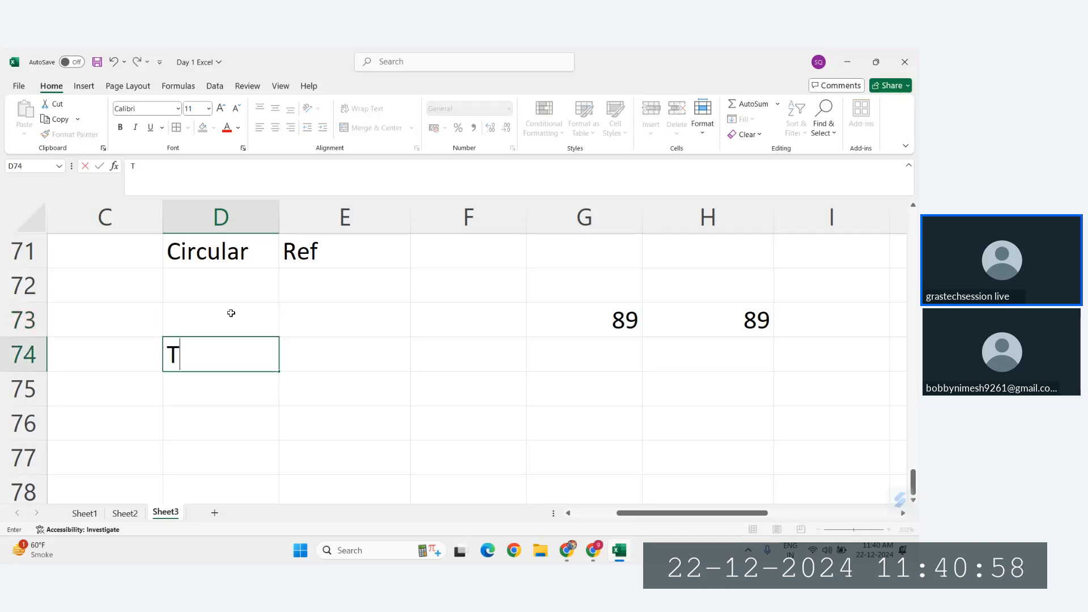
type("ota")
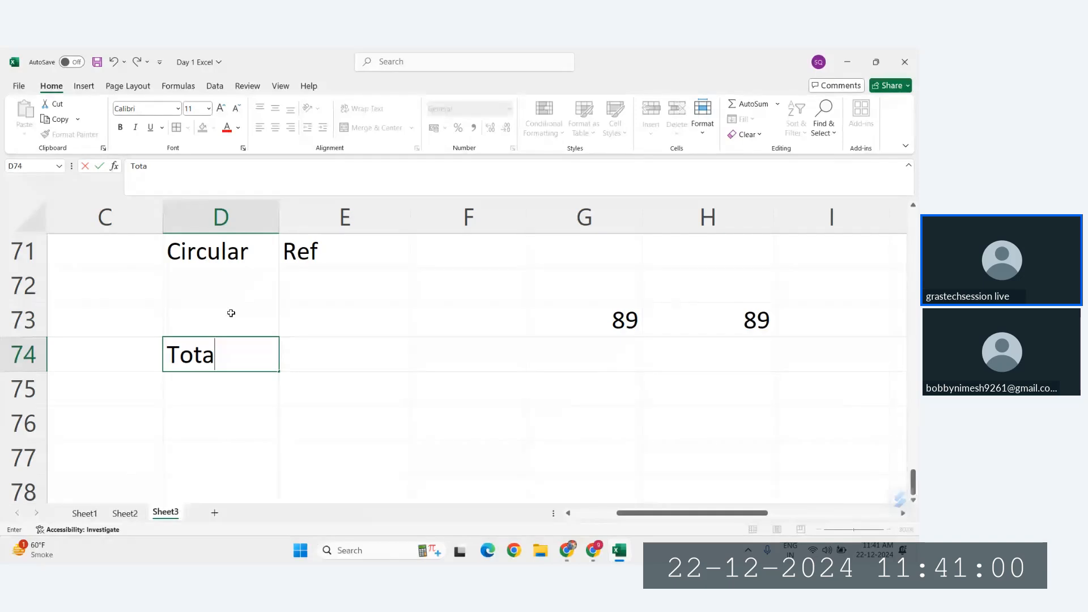
type("l E")
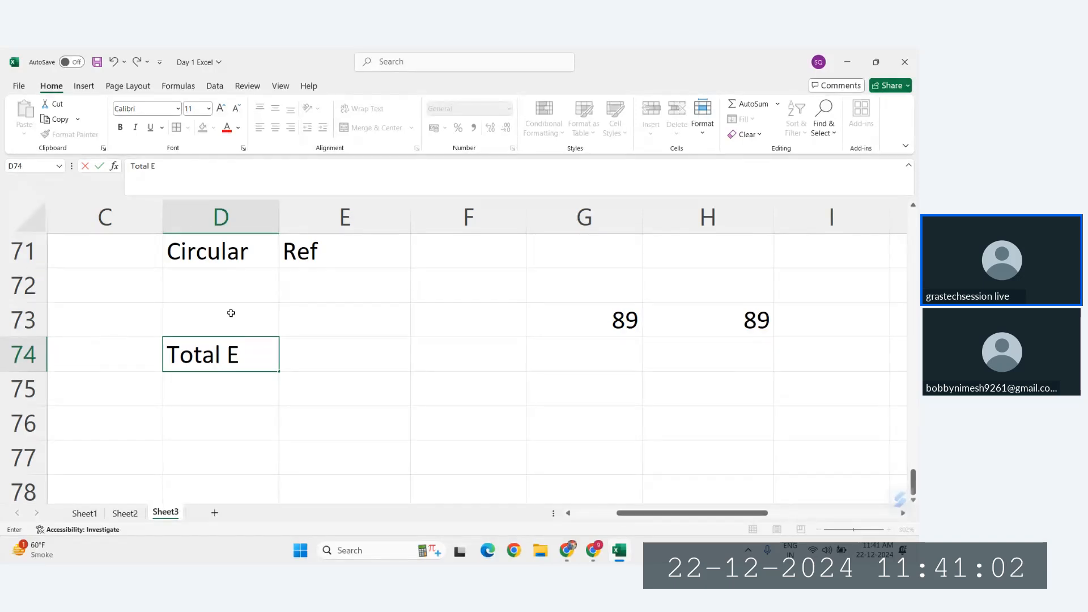
key("BackSpace")
type("Revenue")
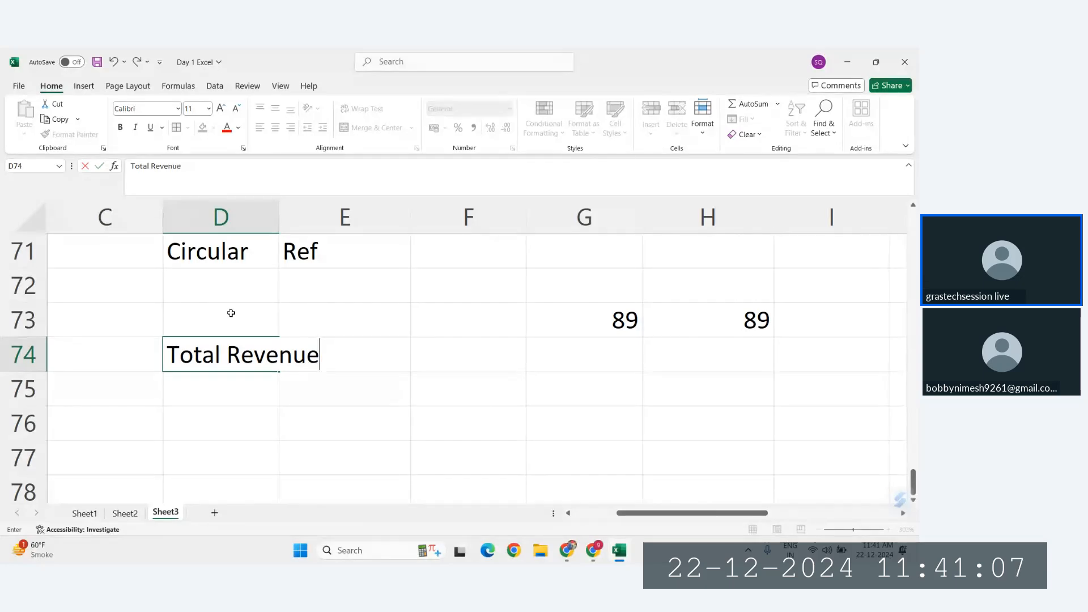
key("Tab")
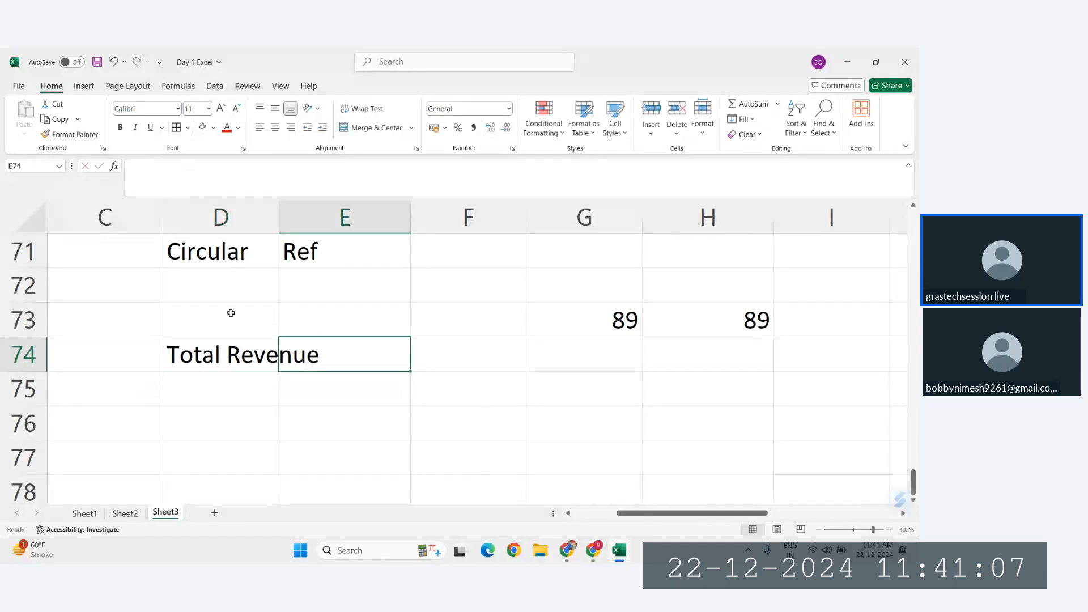
Step: Fit the width of column D to its contents and enter 200000 in E74 as the total revenue
left_click(274, 220)
double_click(274, 220)
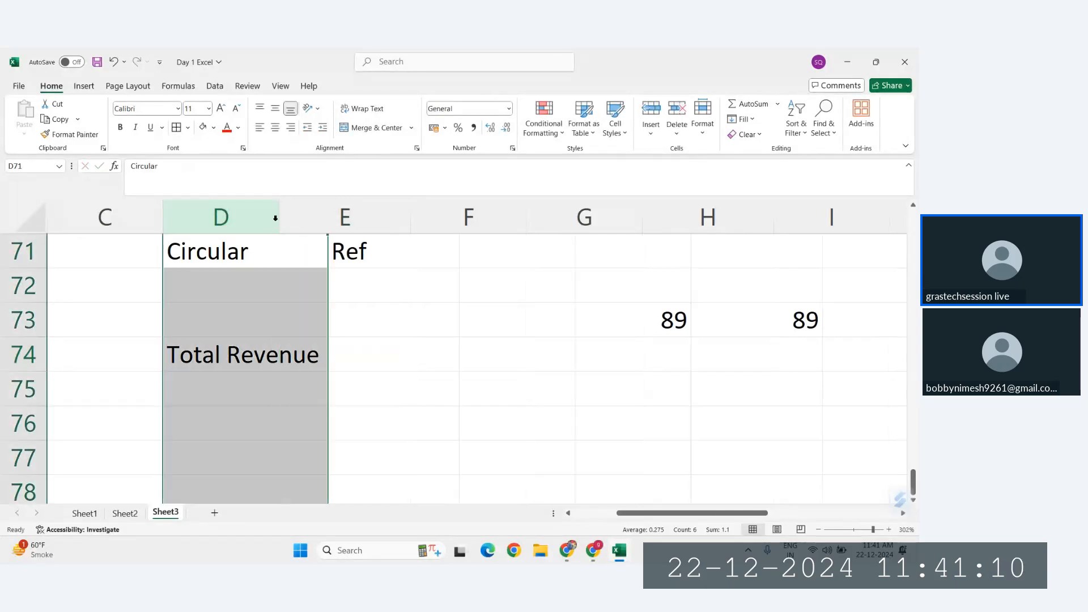
left_click(401, 353)
type("200000")
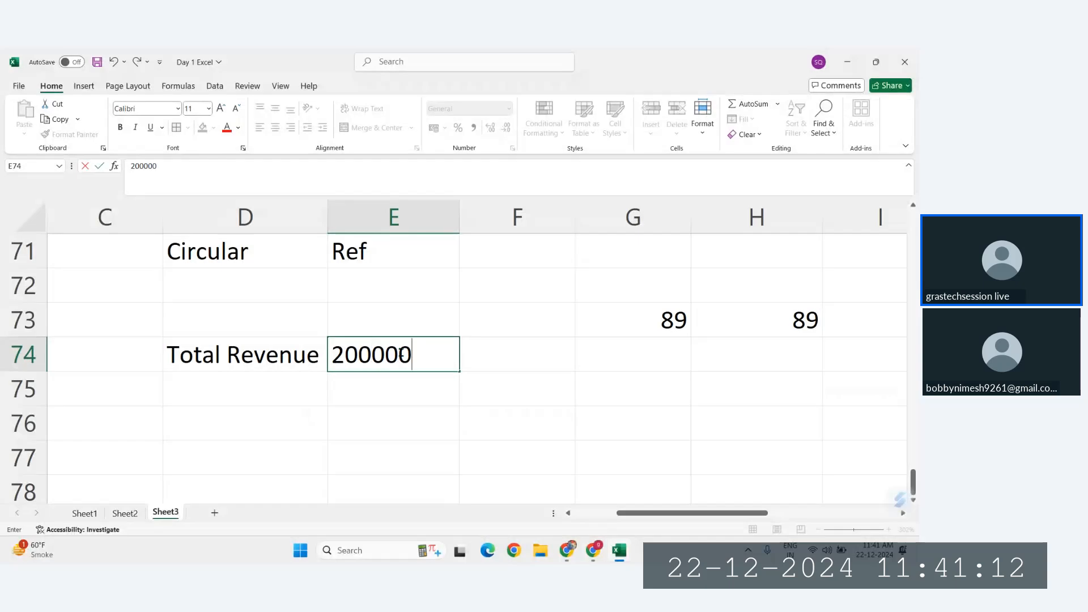
key("Return")
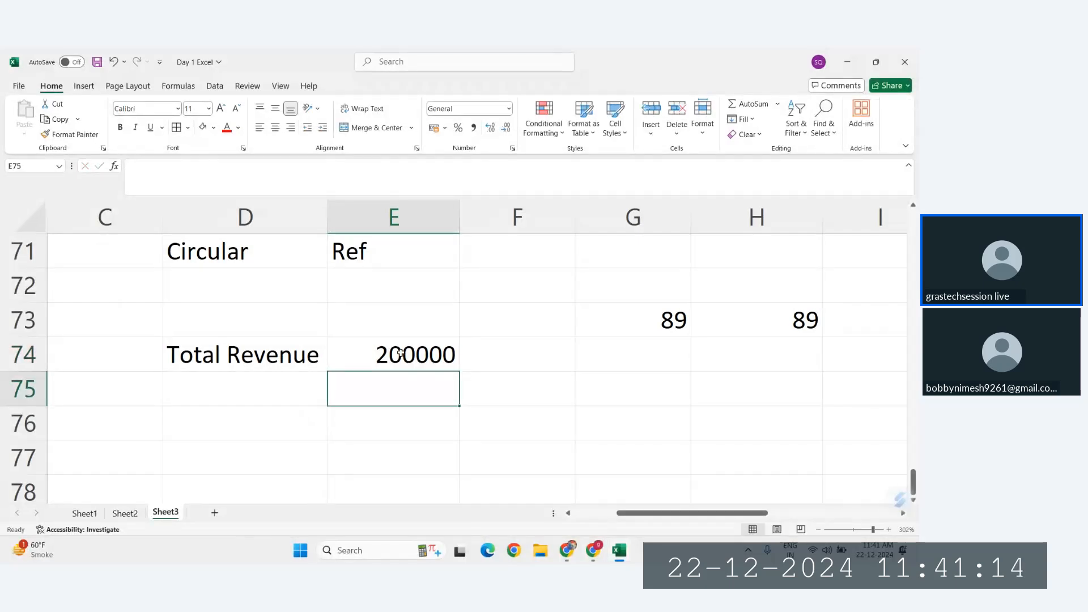
Step: Enter the label Expenses in D75 and the amount 25000 in E75
key("Left")
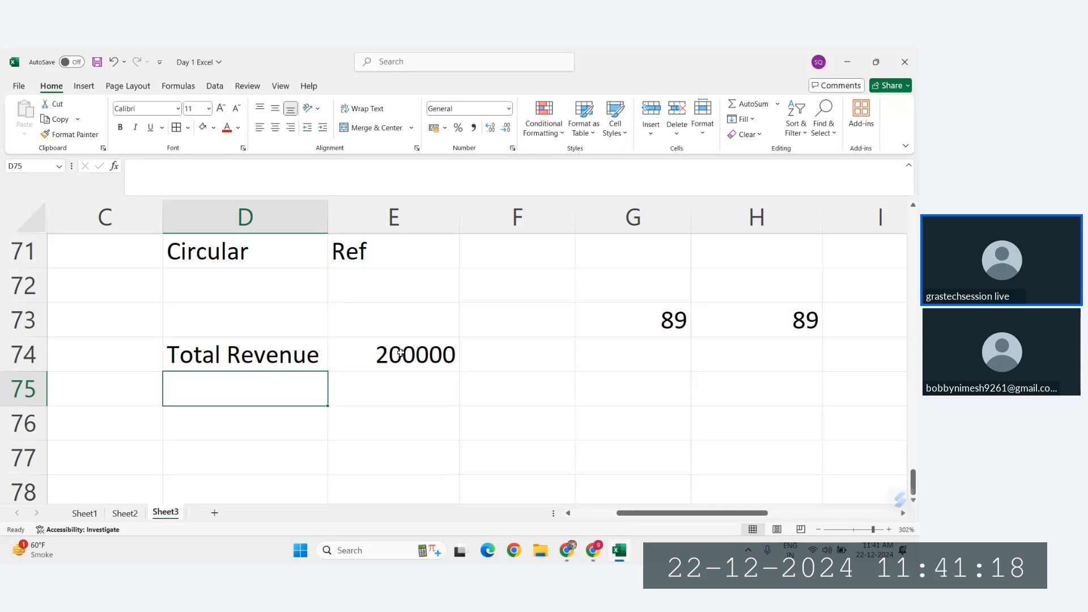
type("Es")
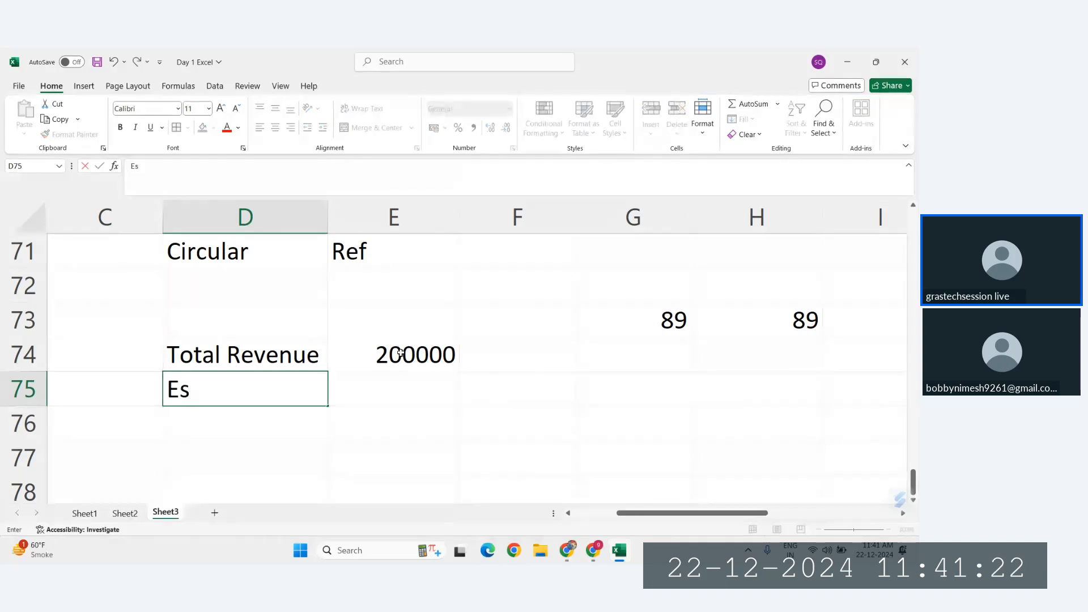
key("BackSpace")
type("xpenses")
key("Tab")
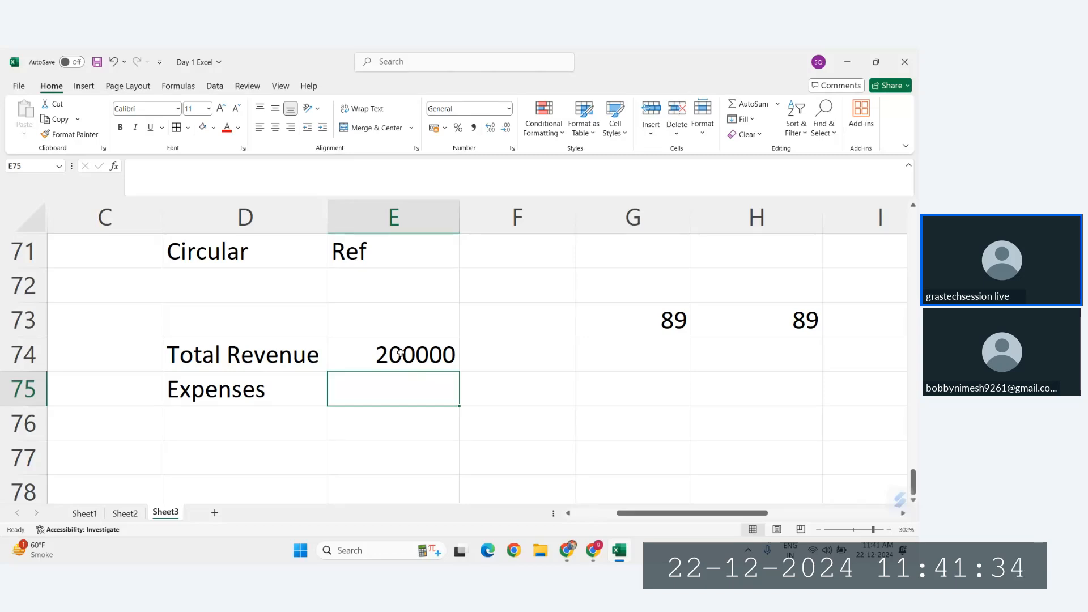
type("25000")
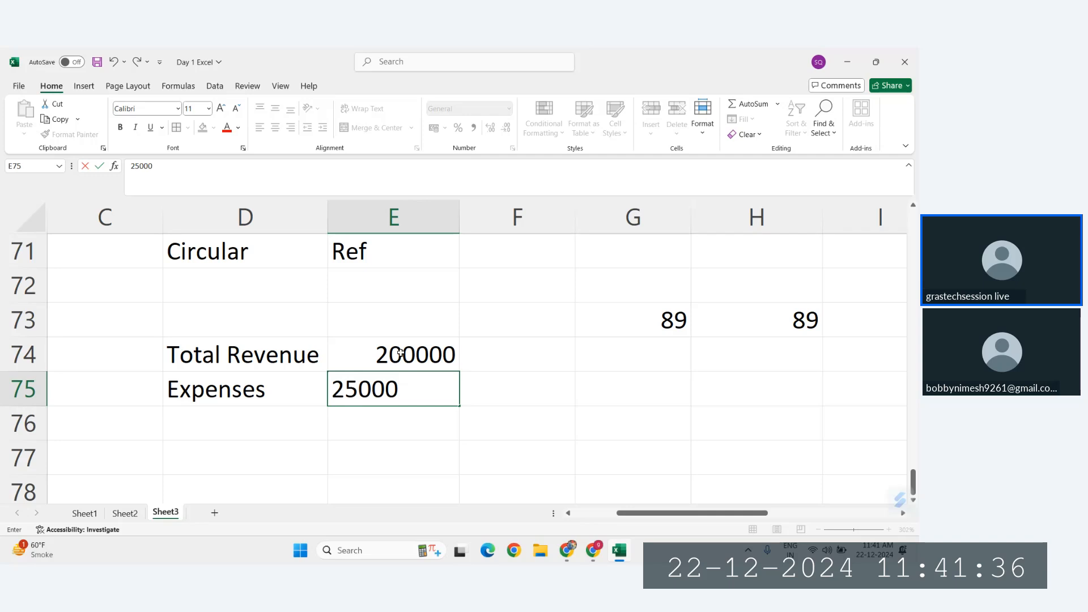
key("Return")
Step: Enter the label Rent in D76, below Expenses
key("Left")
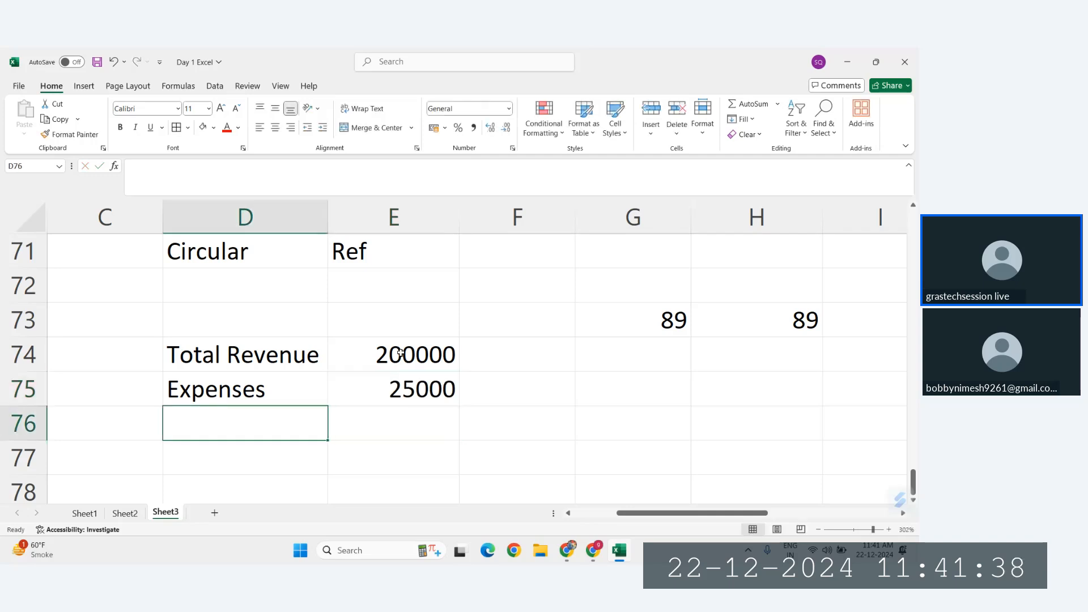
type("Rent")
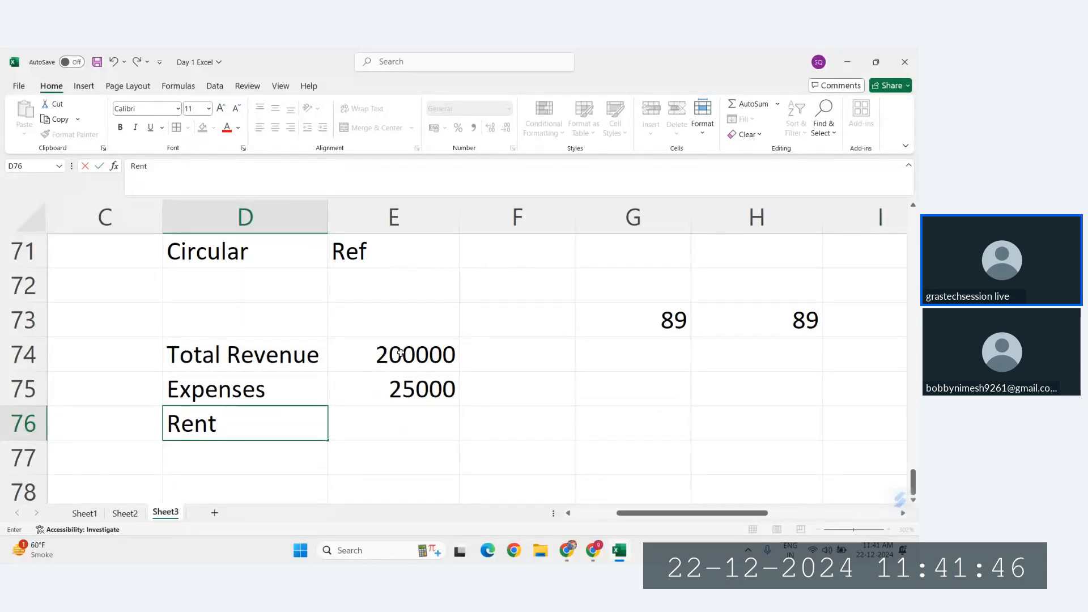
key("Return")
key("Up")
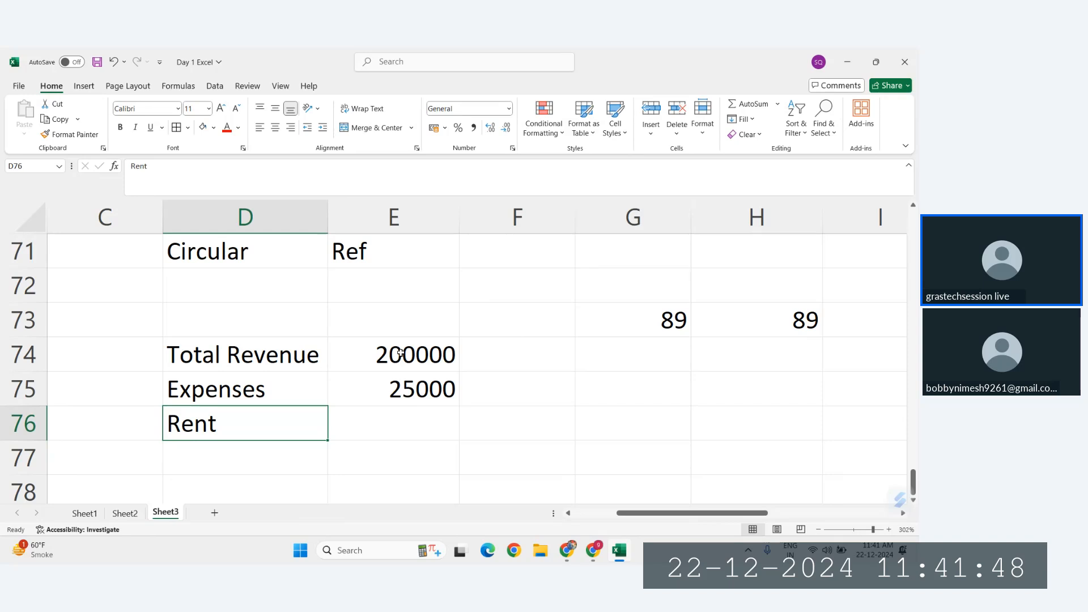
key("Right")
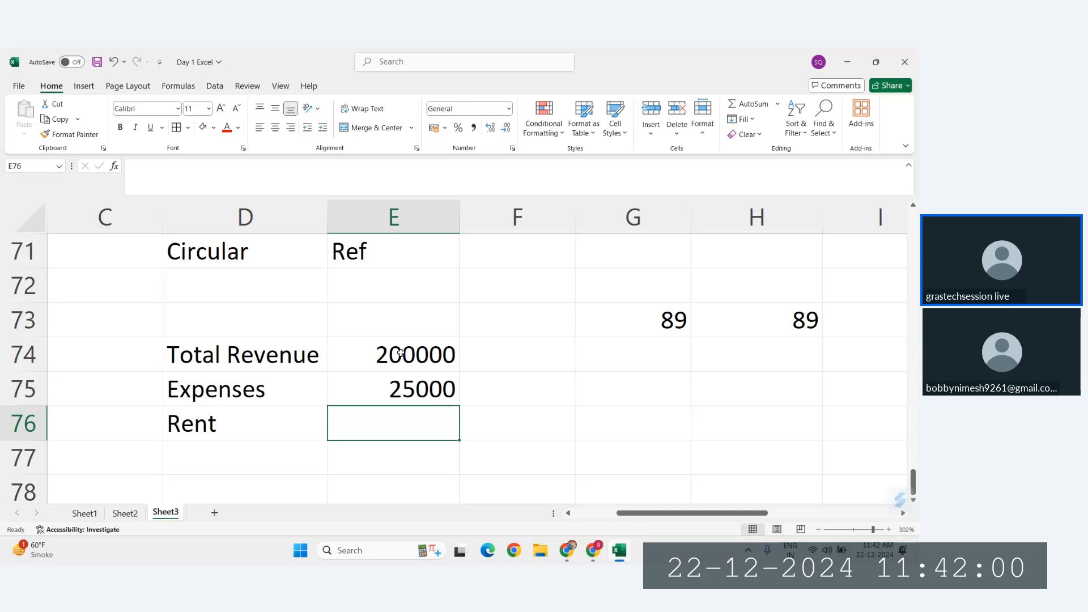
Step: Enter the label Profit in D77, below Rent
scroll(411, 394, "down", 1)
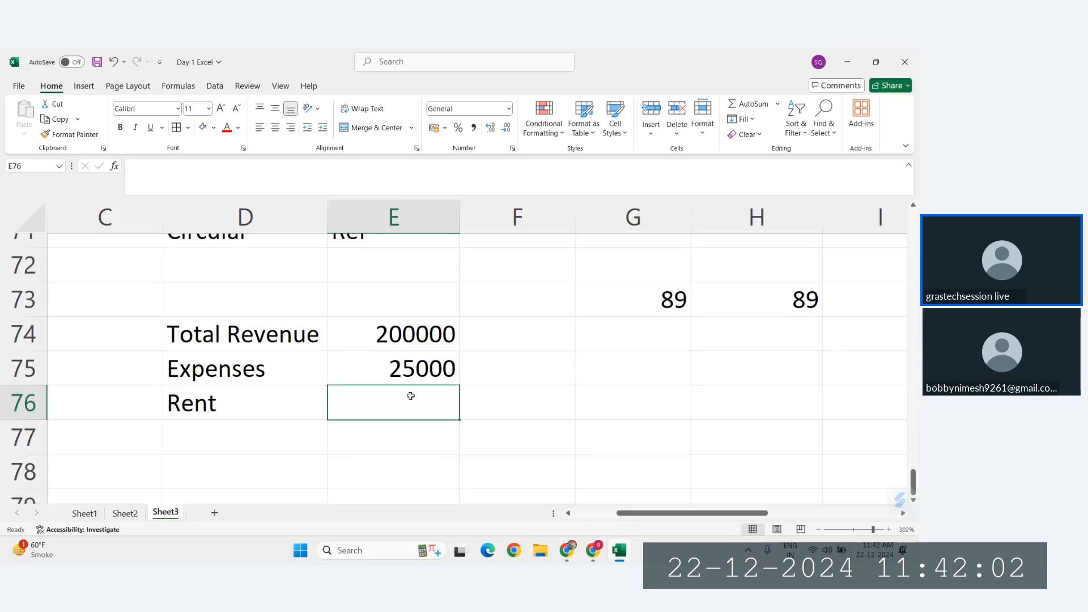
left_click(207, 428)
type("Profit")
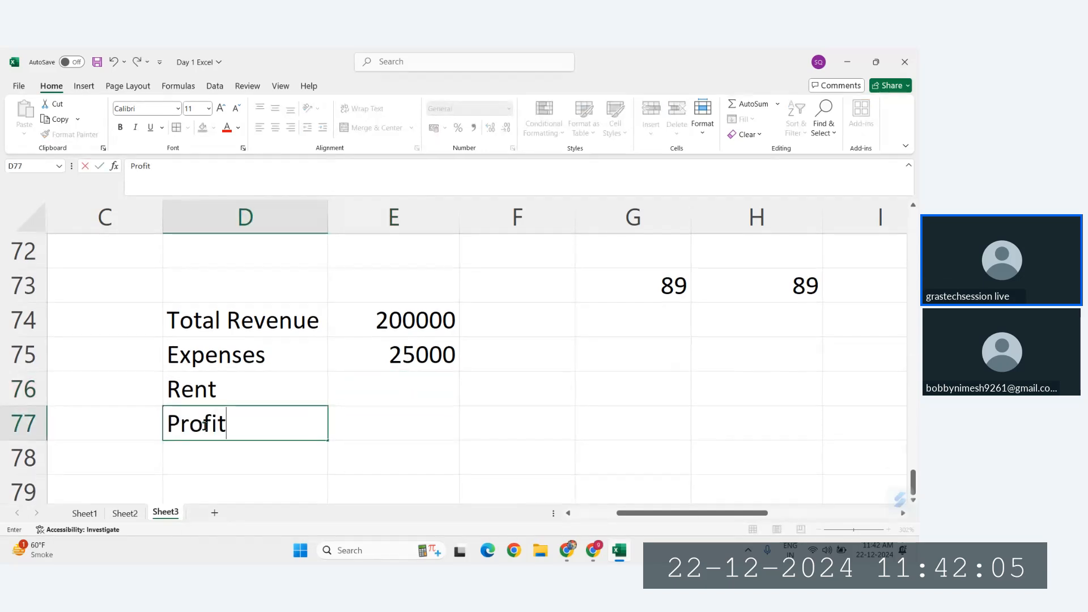
key("Return")
Step: Calculate the rent in E76 as 10% of the profit cell with the formula =E77*10%
key("Up")
key("Up")
key("Right")
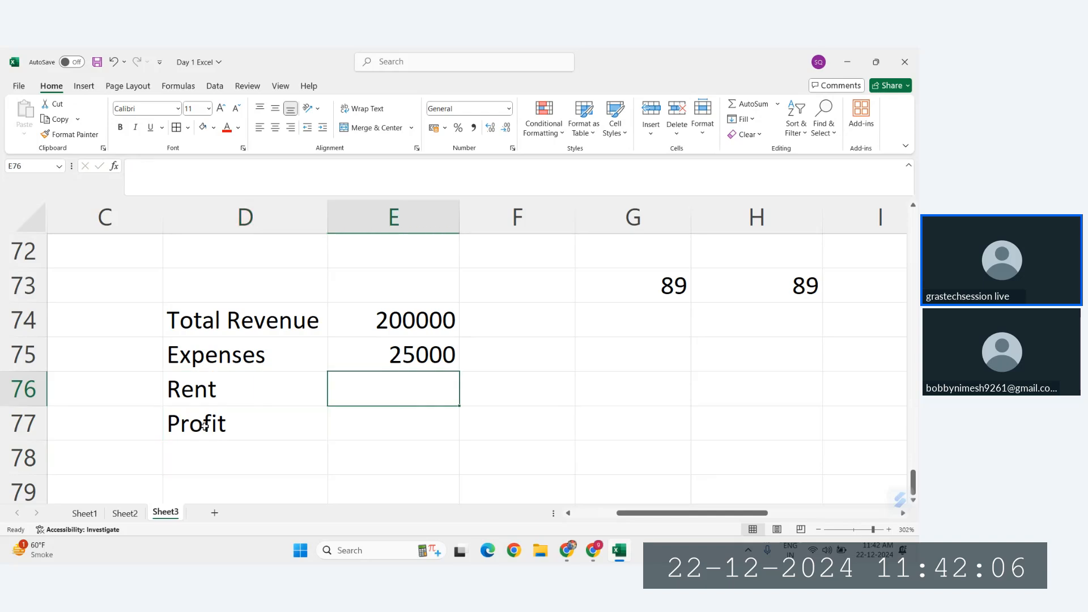
left_click(229, 386)
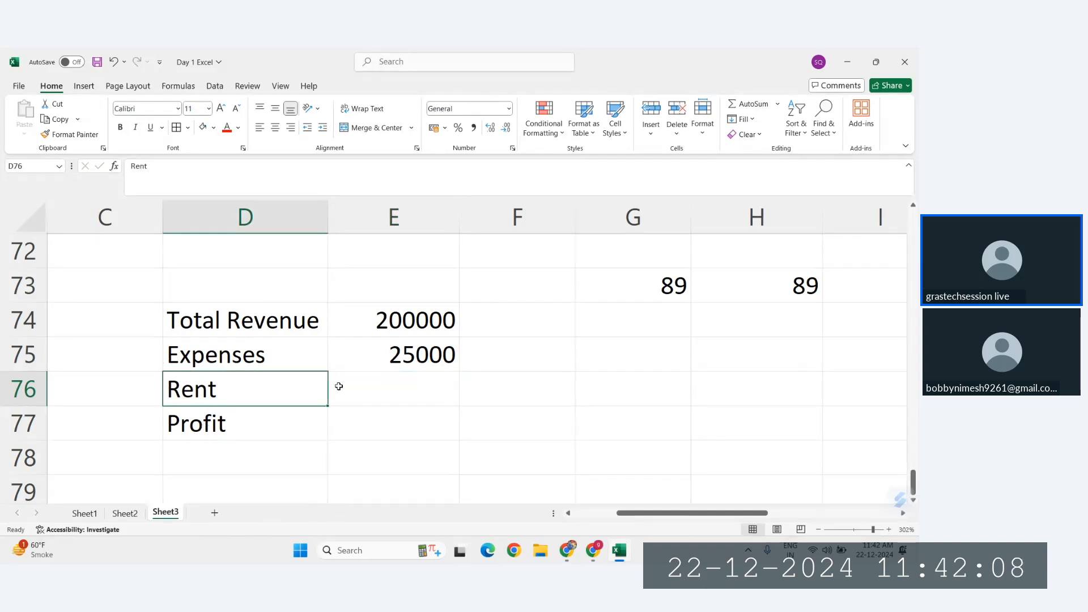
left_click(340, 387)
type("=")
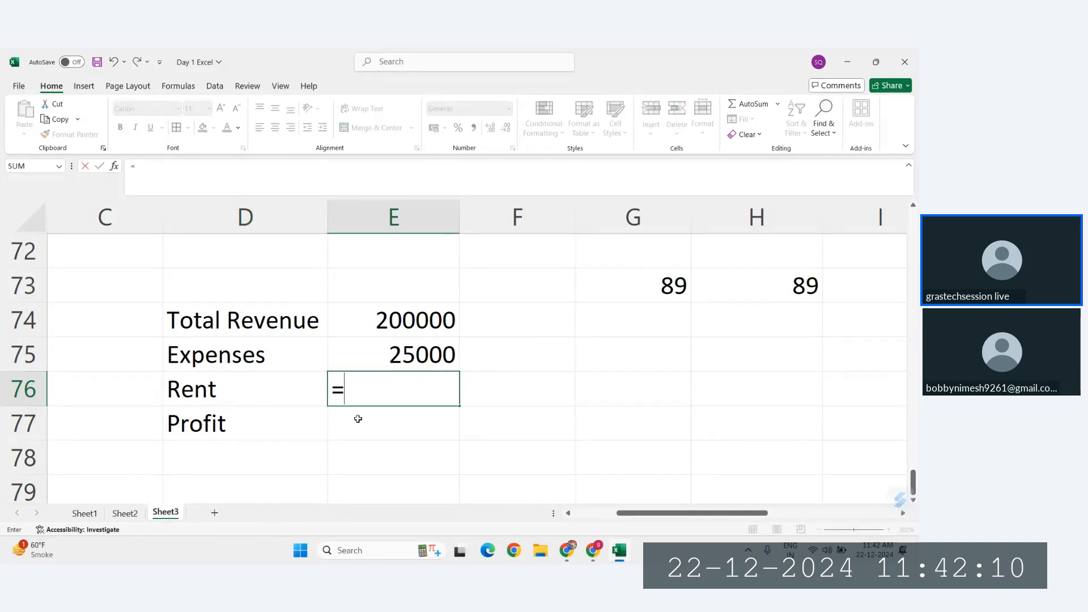
left_click(357, 418)
type("*10%")
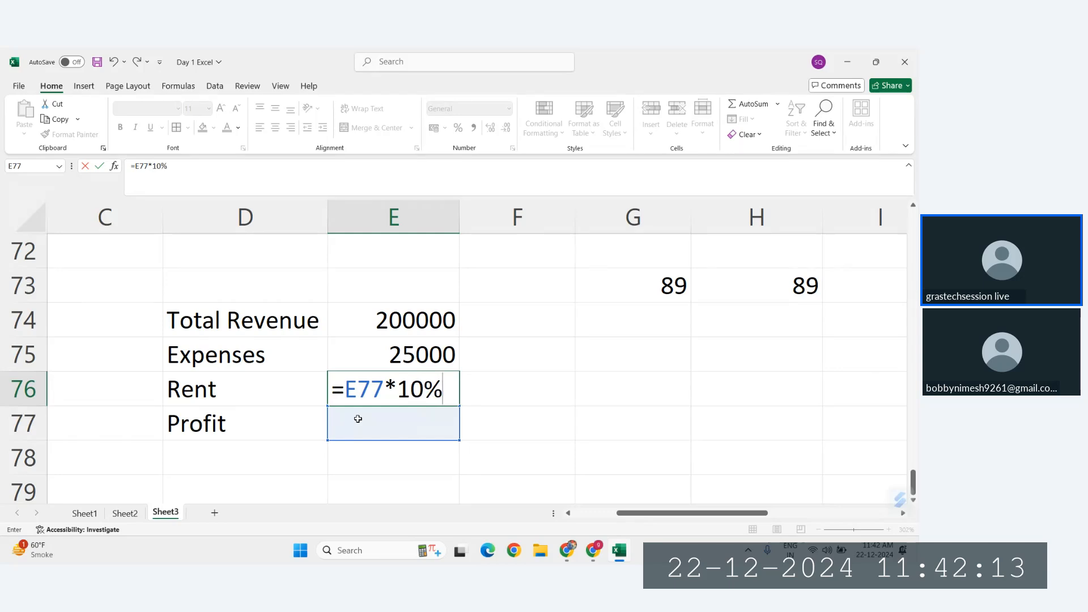
key("Return")
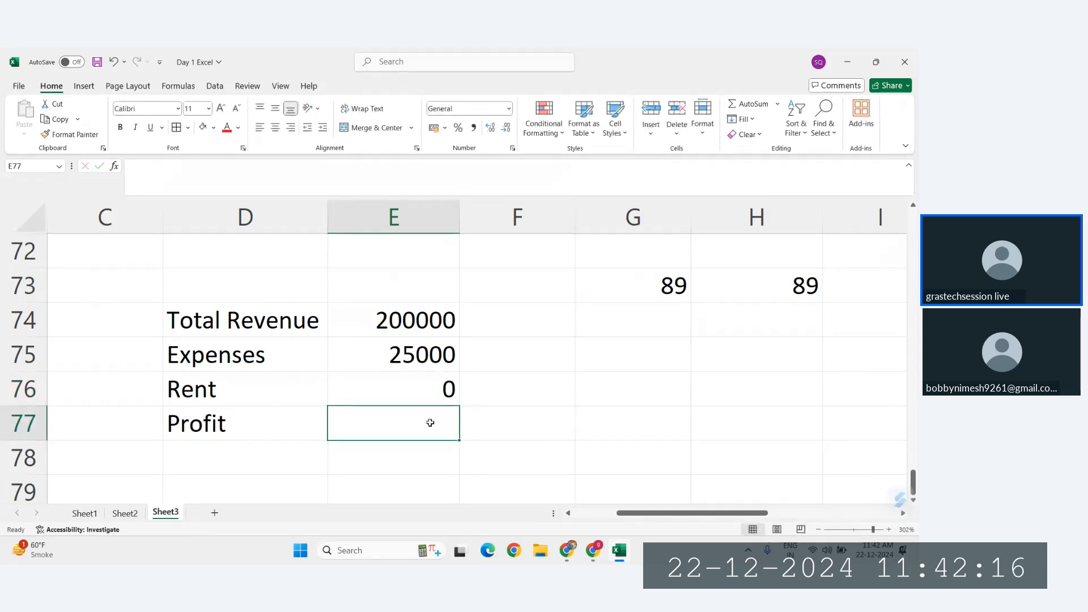
Step: Examine the Total Revenue, Expenses and Rent cells in E74:E76 that feed into the profit
left_click(213, 425)
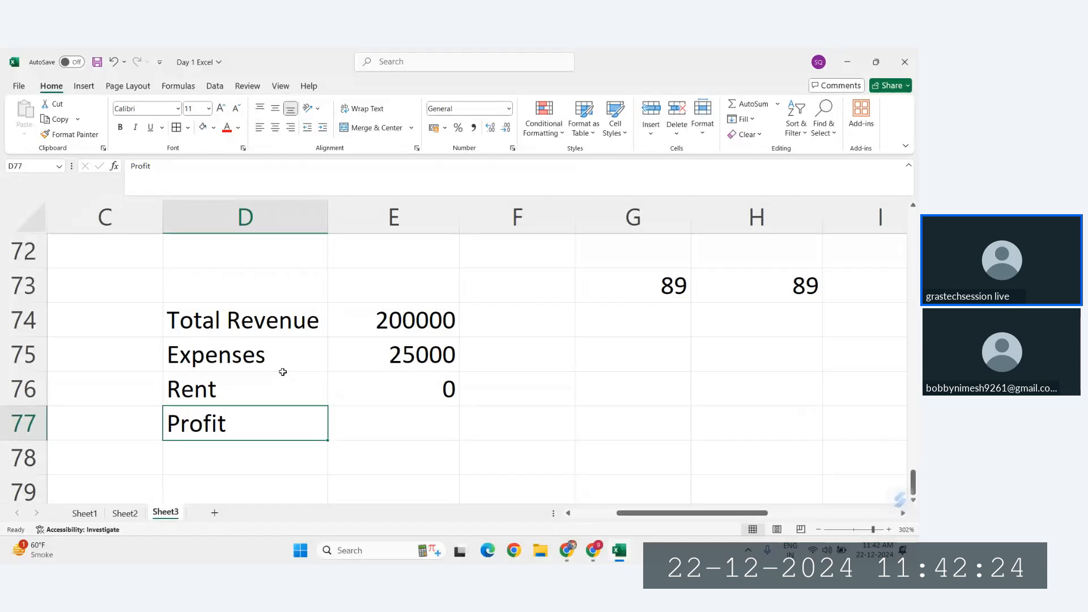
left_click(355, 321)
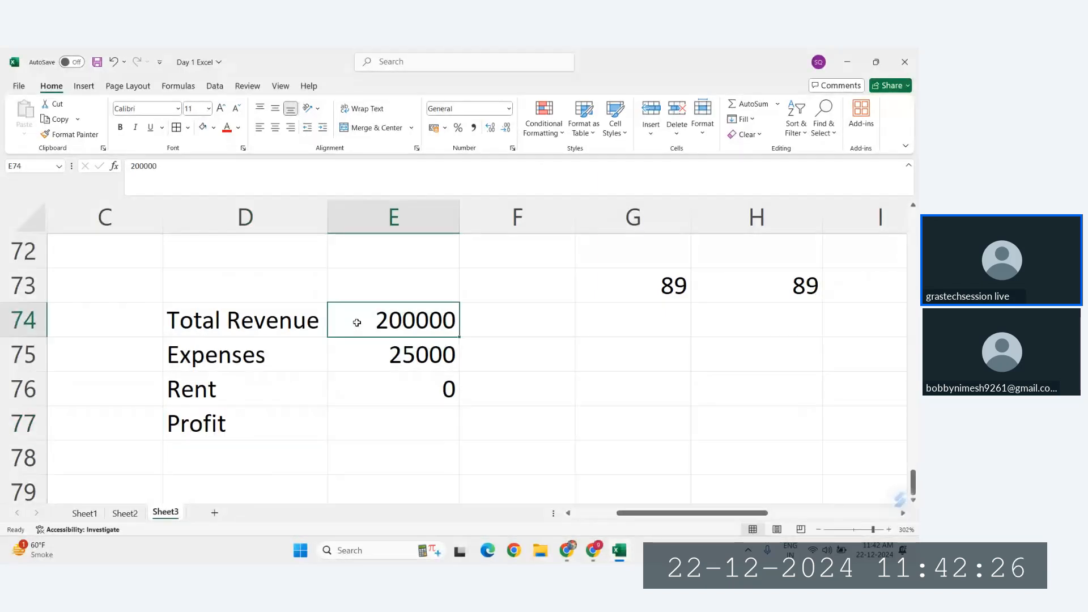
left_click(401, 361)
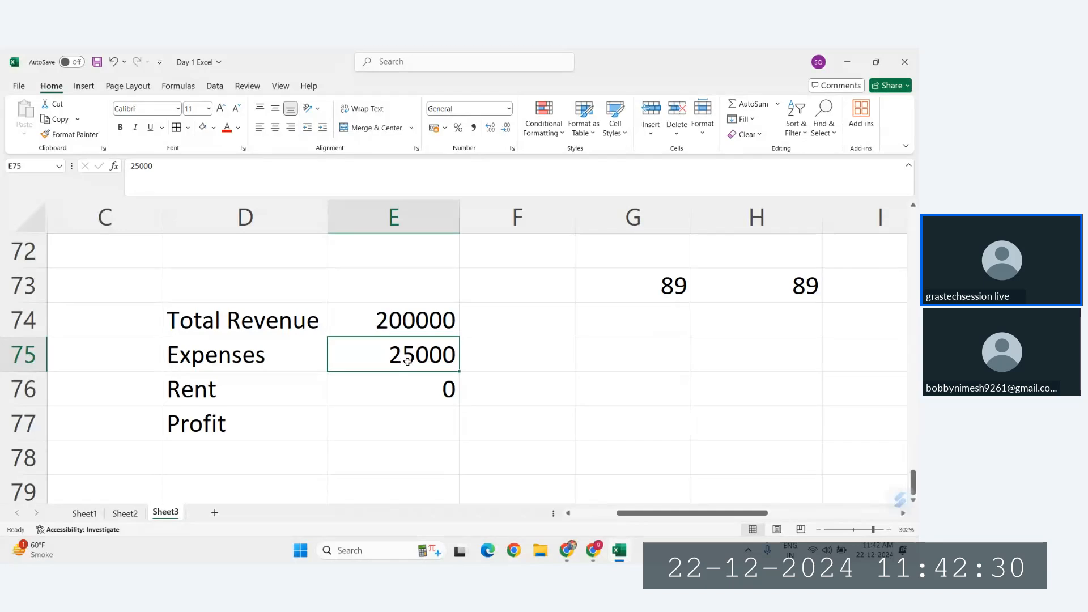
left_click(439, 387)
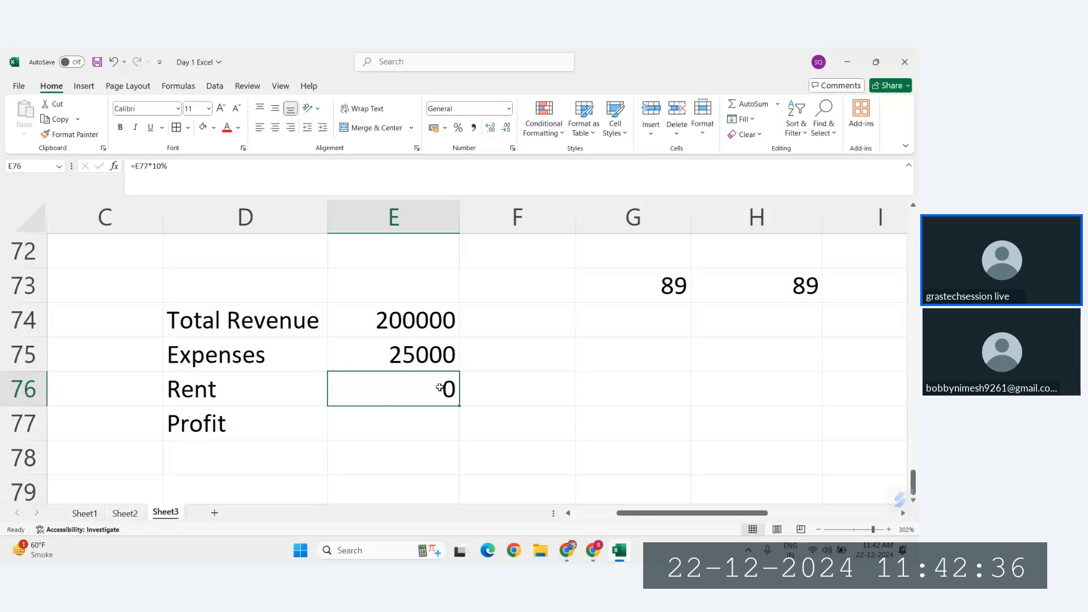
left_click(418, 326)
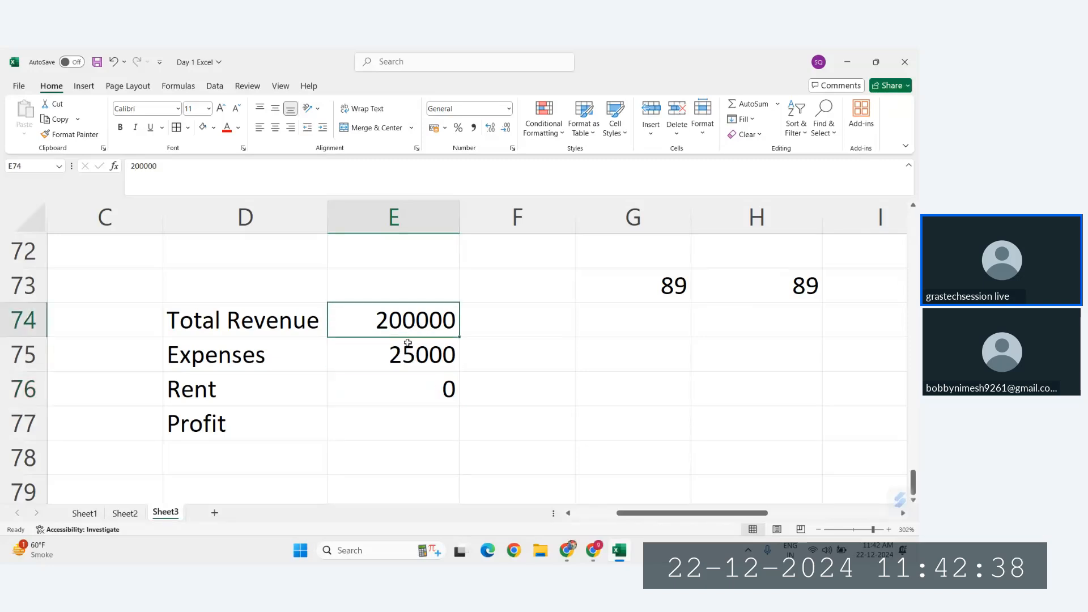
left_click(408, 344)
left_click(438, 388)
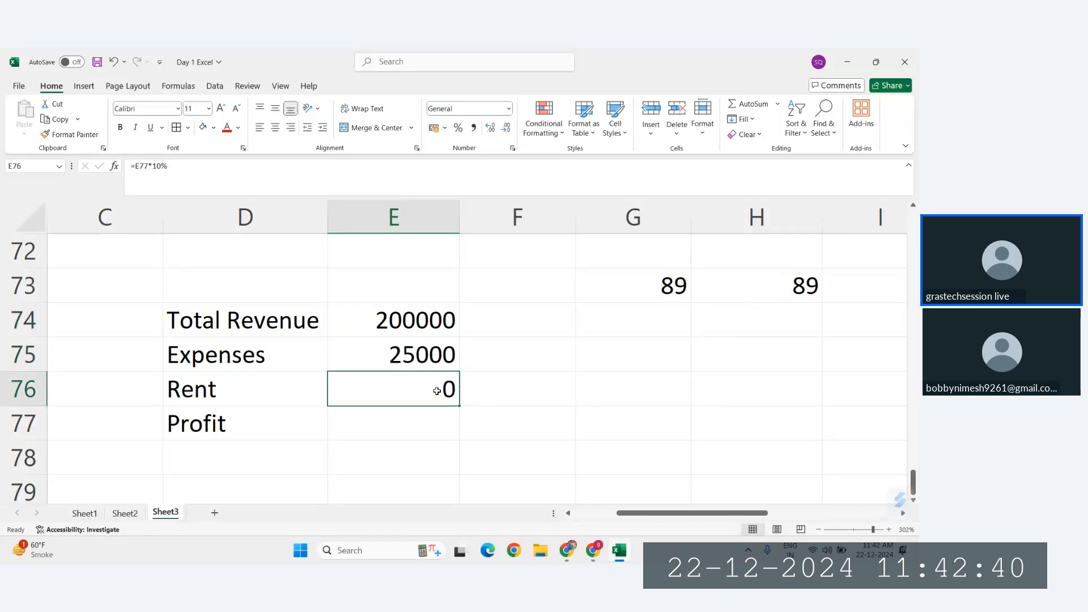
Step: Calculate the profit in E77 with the formula =E74-E75-E76, and acknowledge the circular reference alert
left_click(395, 422)
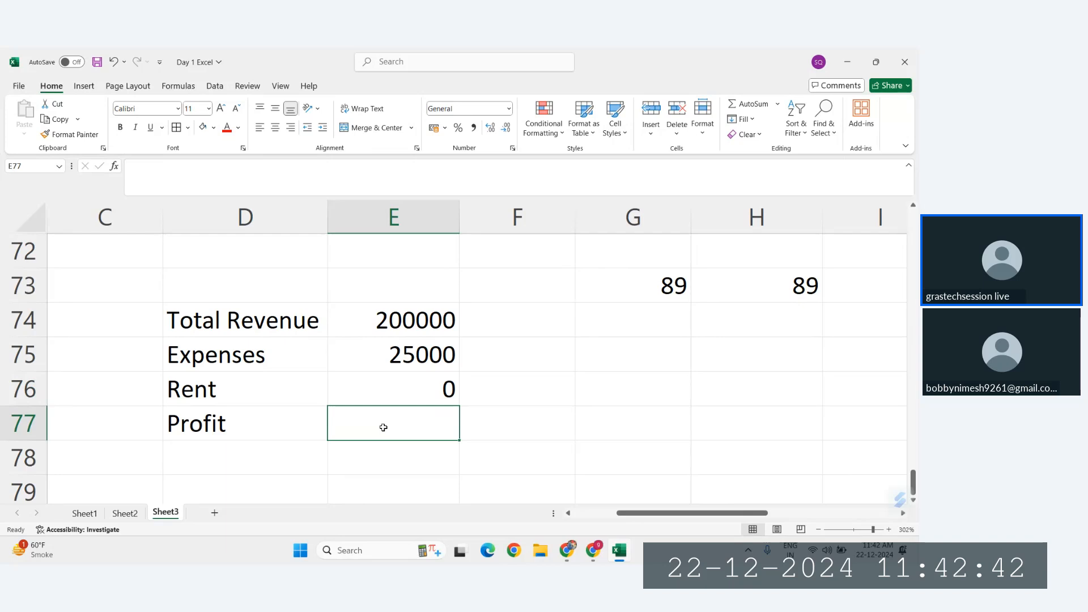
type("=")
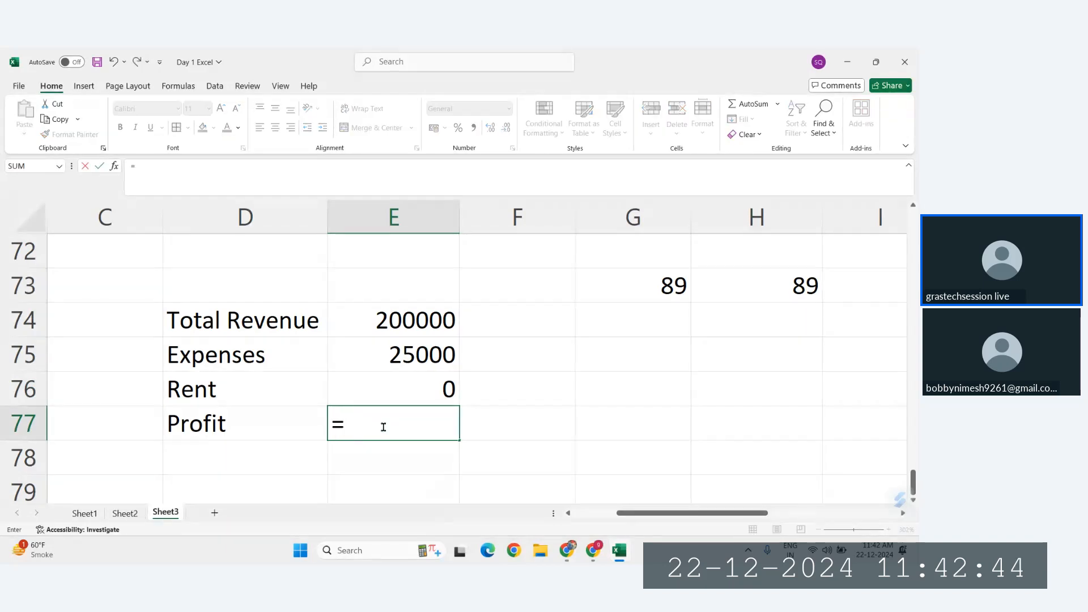
left_click(391, 320)
type("-")
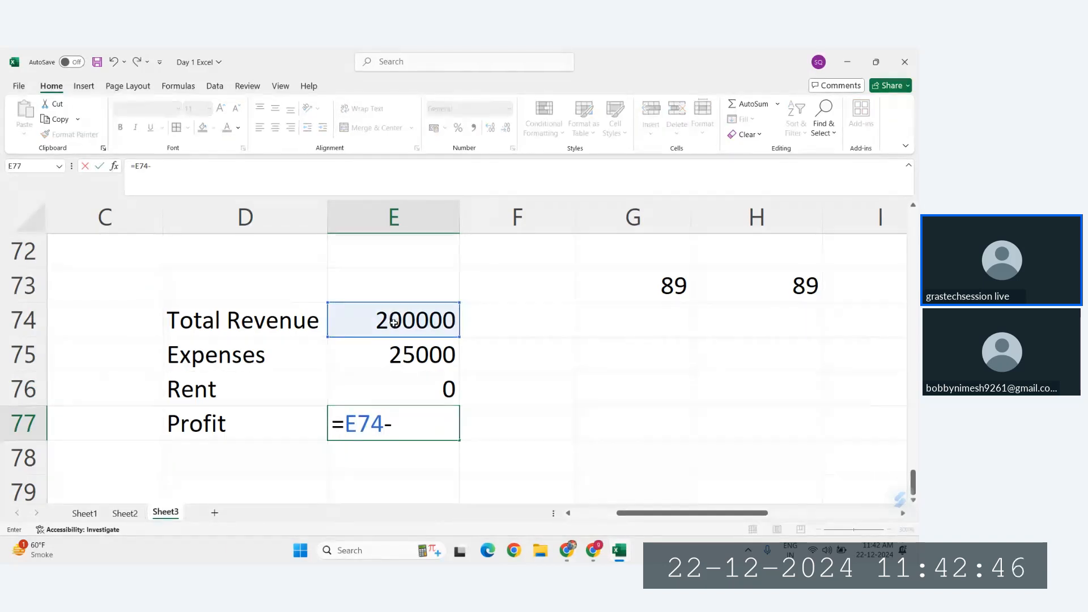
left_click(409, 365)
type("-")
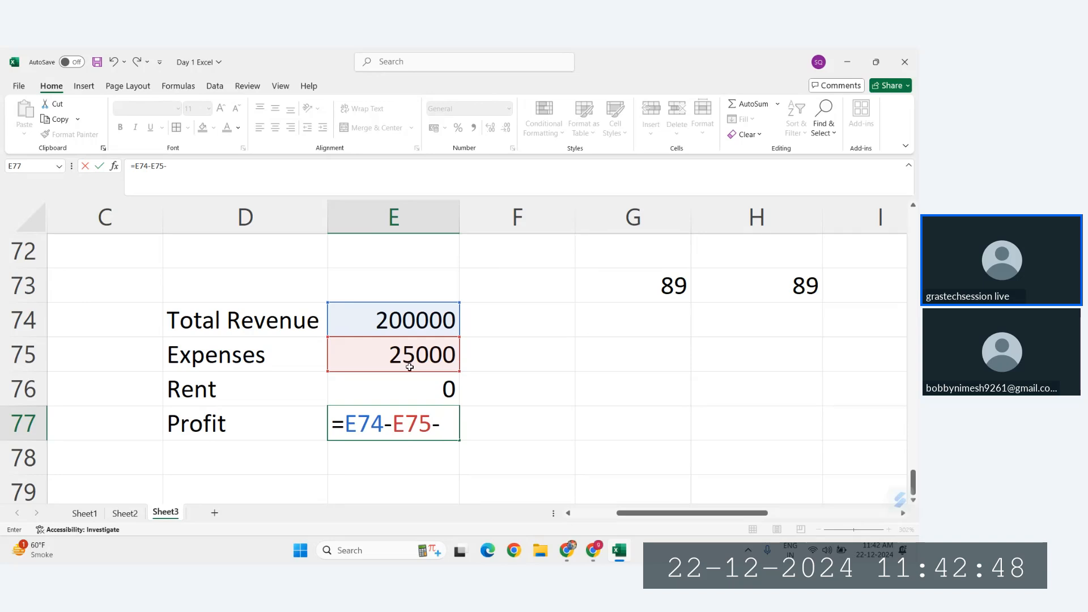
left_click(423, 388)
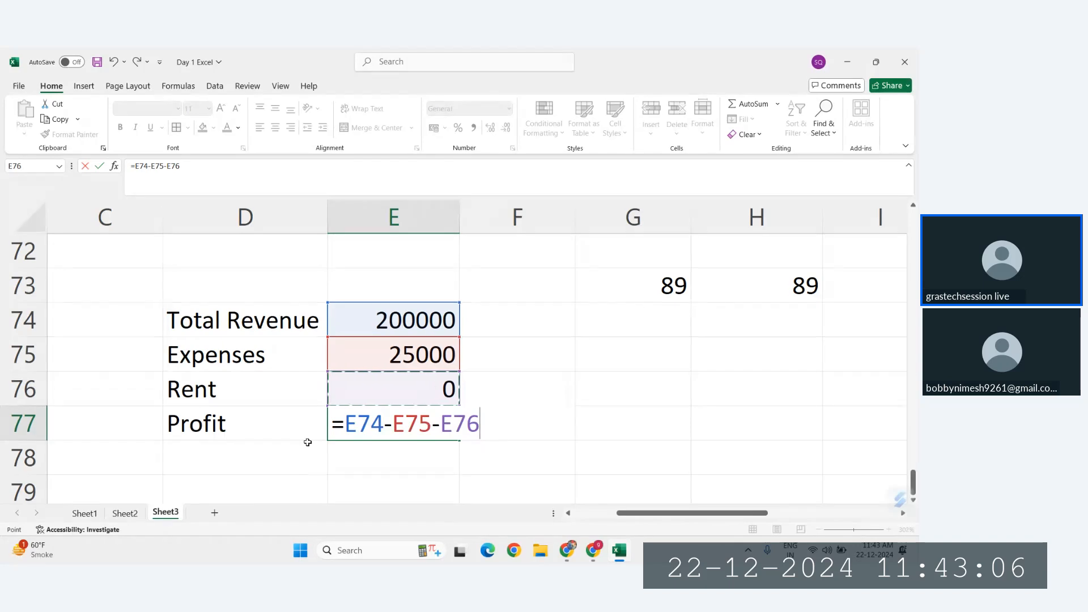
key("Return")
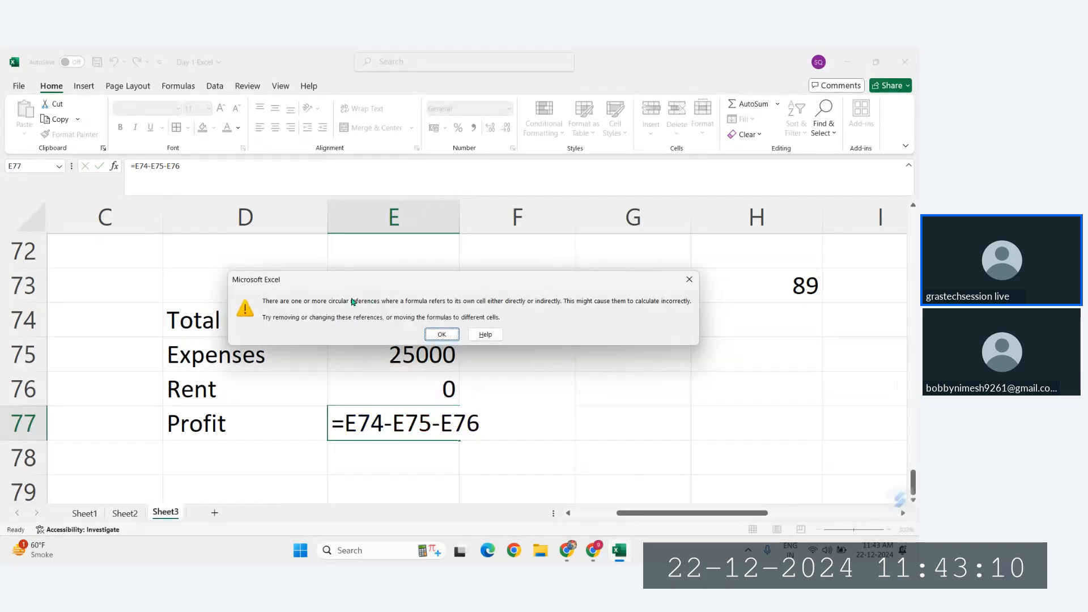
left_click(442, 335)
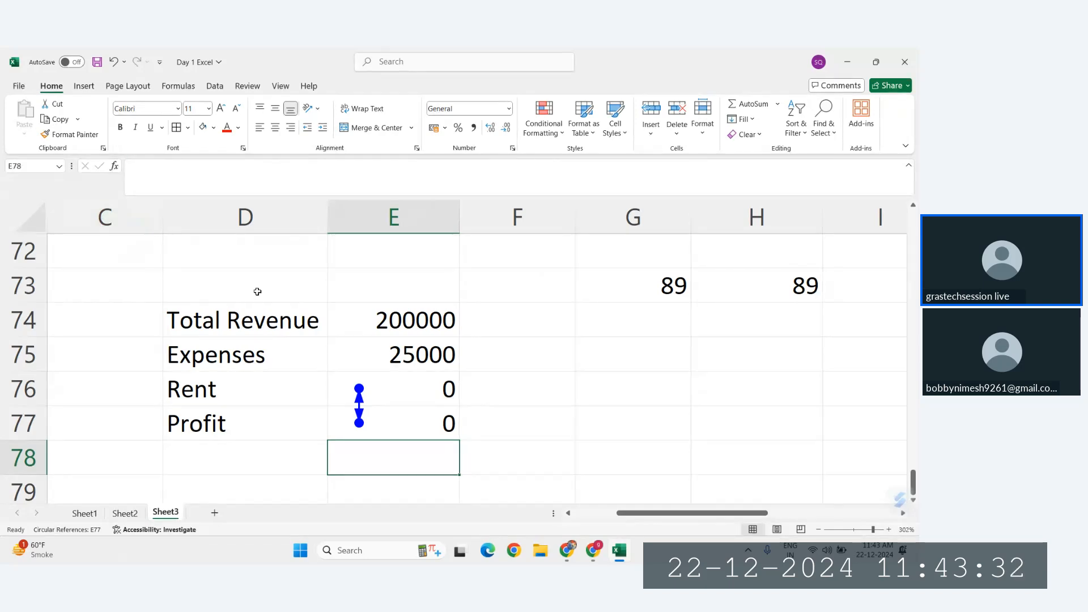
left_click(19, 86)
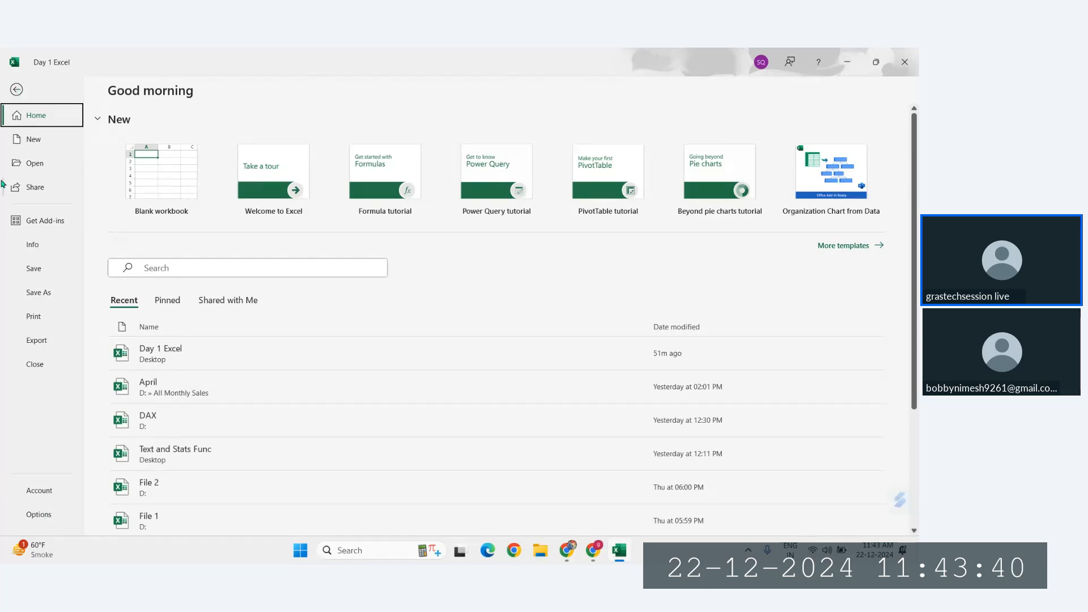
left_click(39, 514)
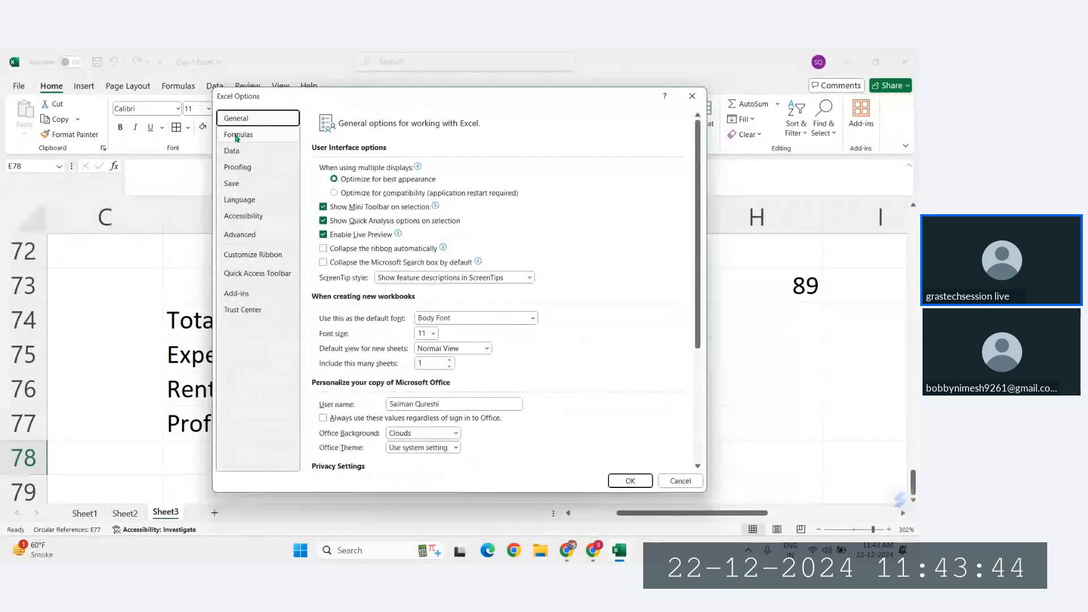
left_click(236, 136)
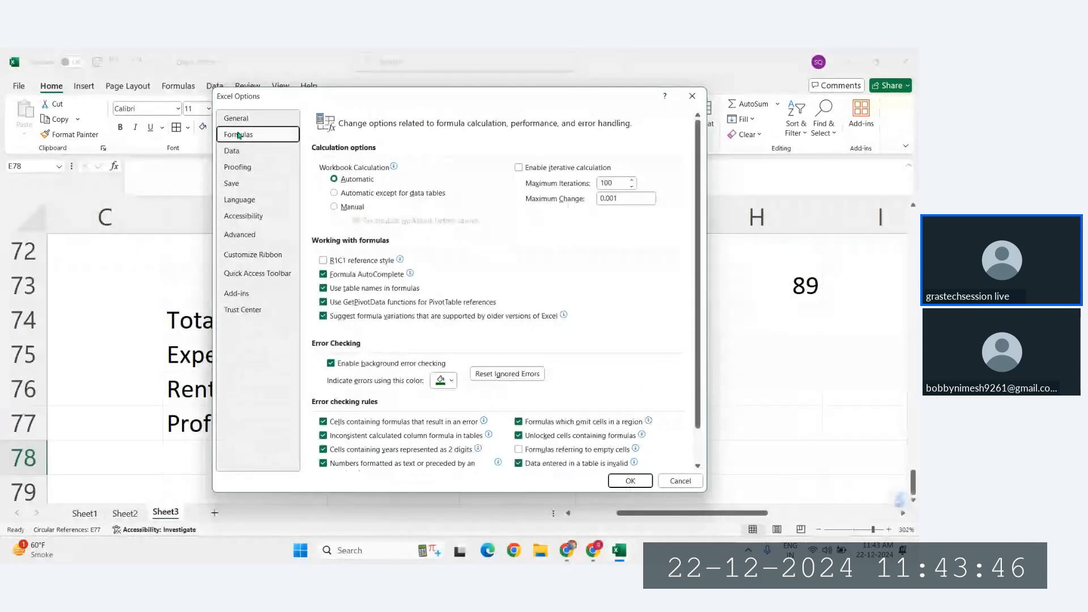
left_click(518, 172)
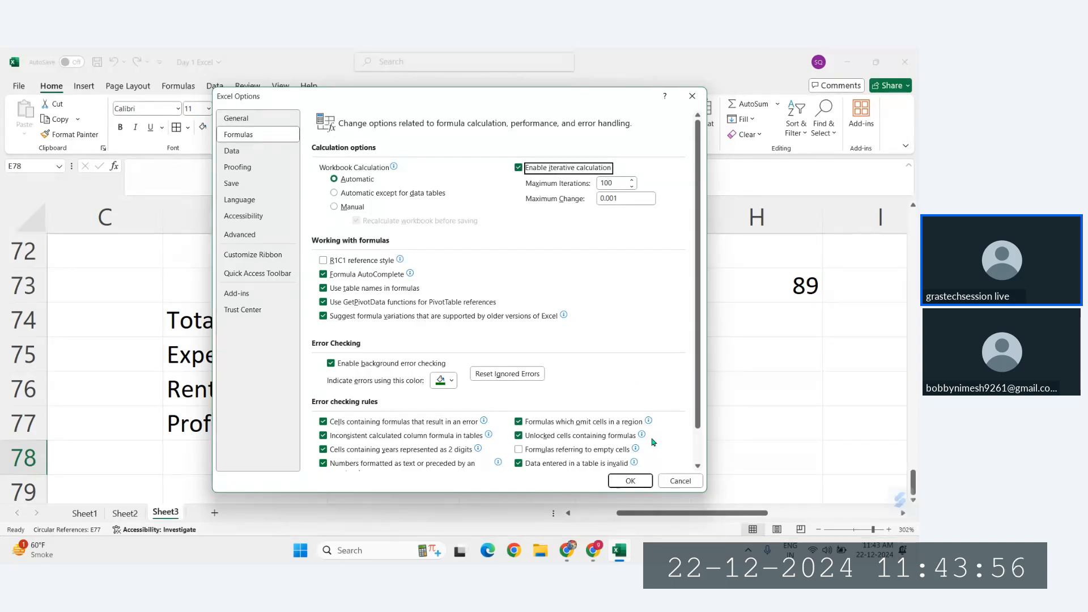
left_click(686, 481)
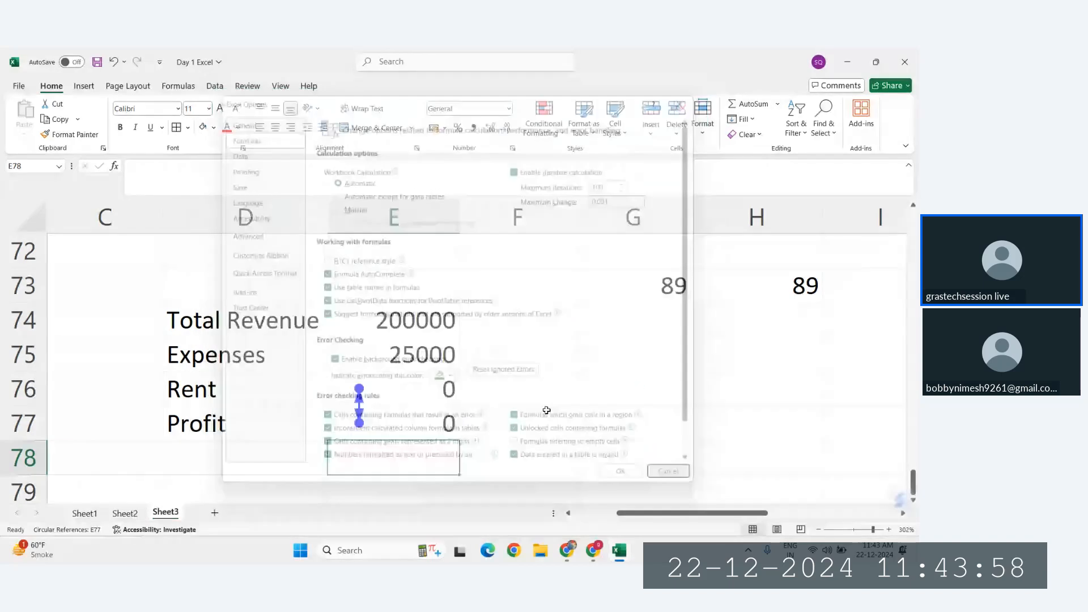
Step: Enable iterative calculation in the workbook's formula calculation options and apply the change
left_click(19, 85)
left_click(38, 514)
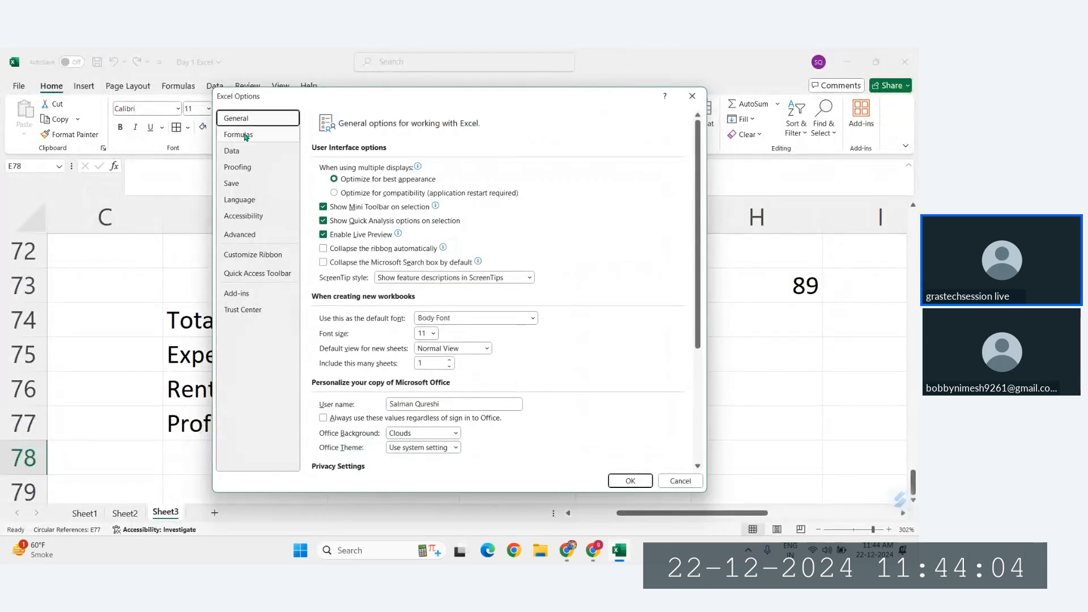
left_click(245, 136)
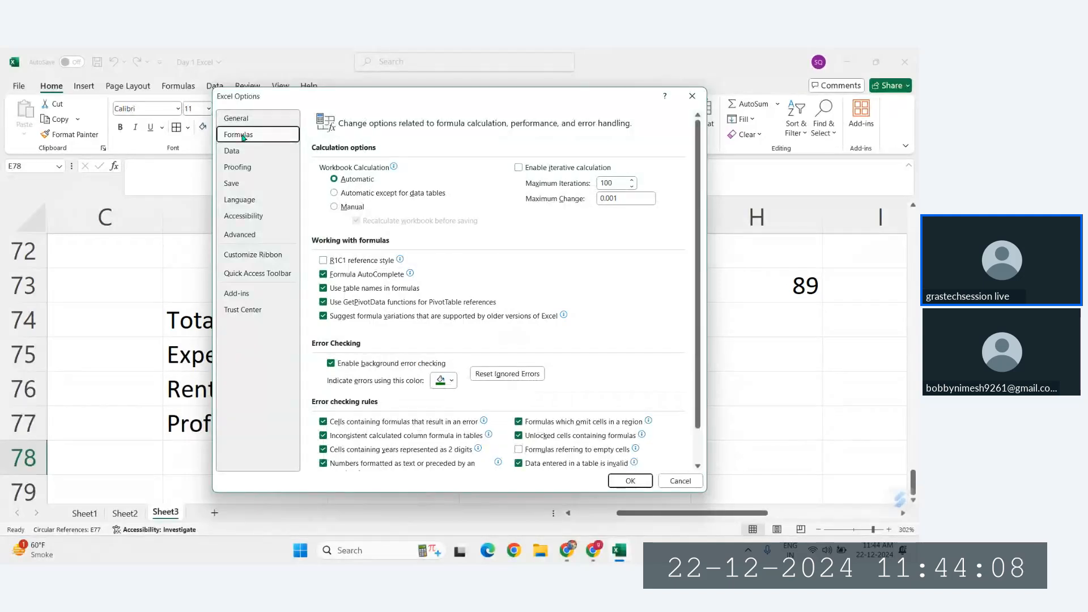
left_click(520, 170)
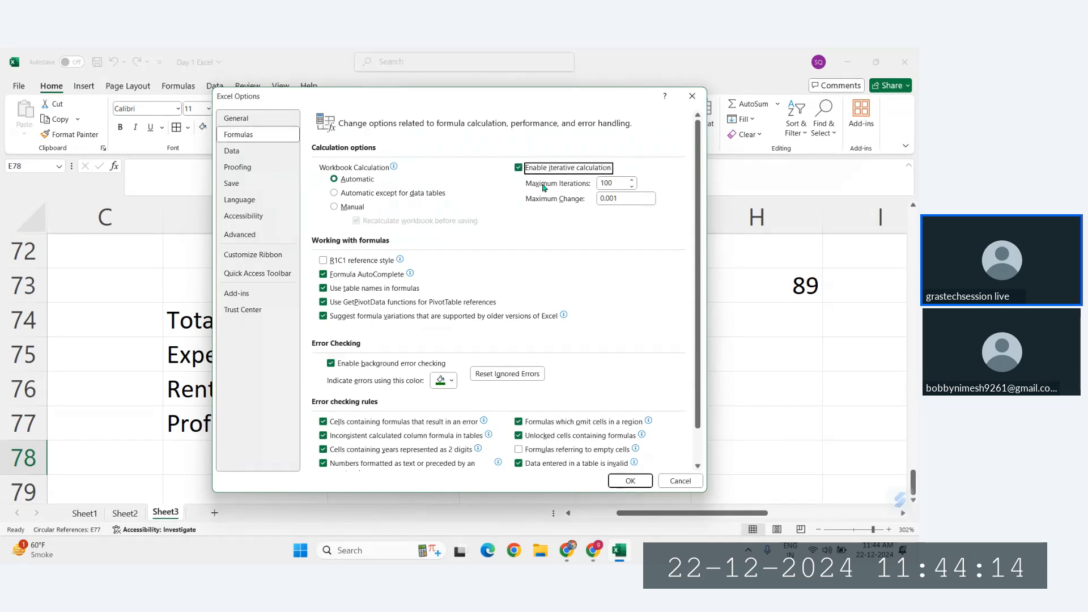
left_click(636, 482)
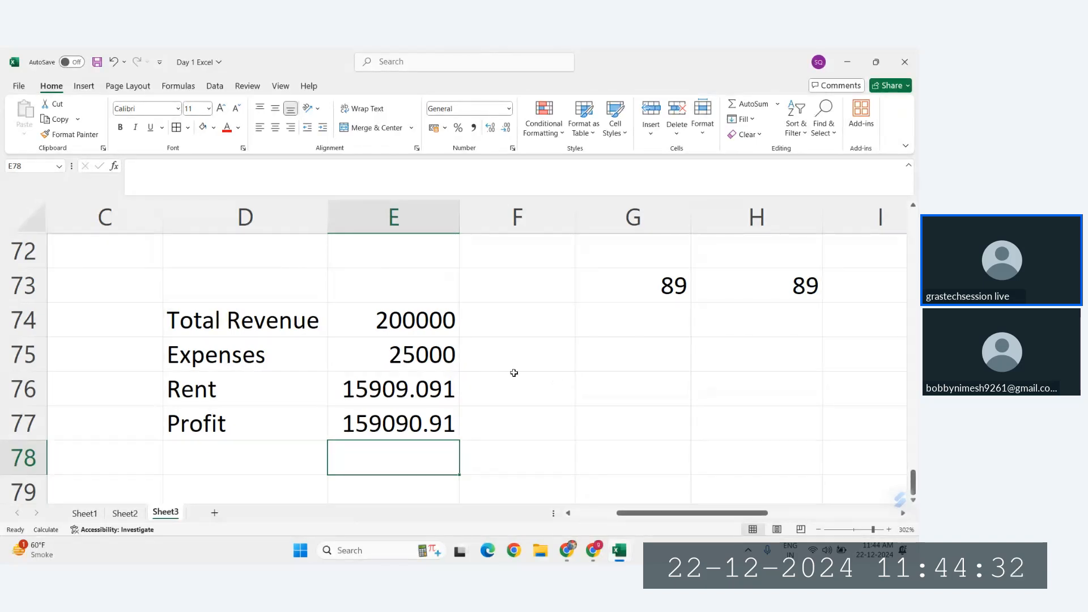
Step: Examine the Total Revenue, Expenses, Rent and Profit cells in E74:E77 and the formulas linking rent and profit
left_click(409, 314)
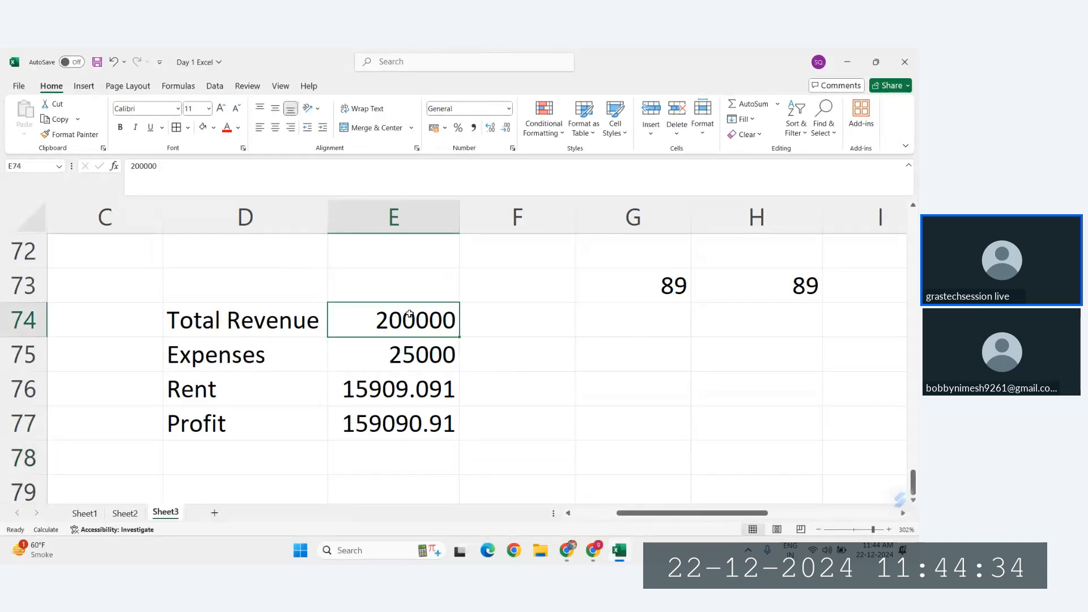
left_click(433, 356)
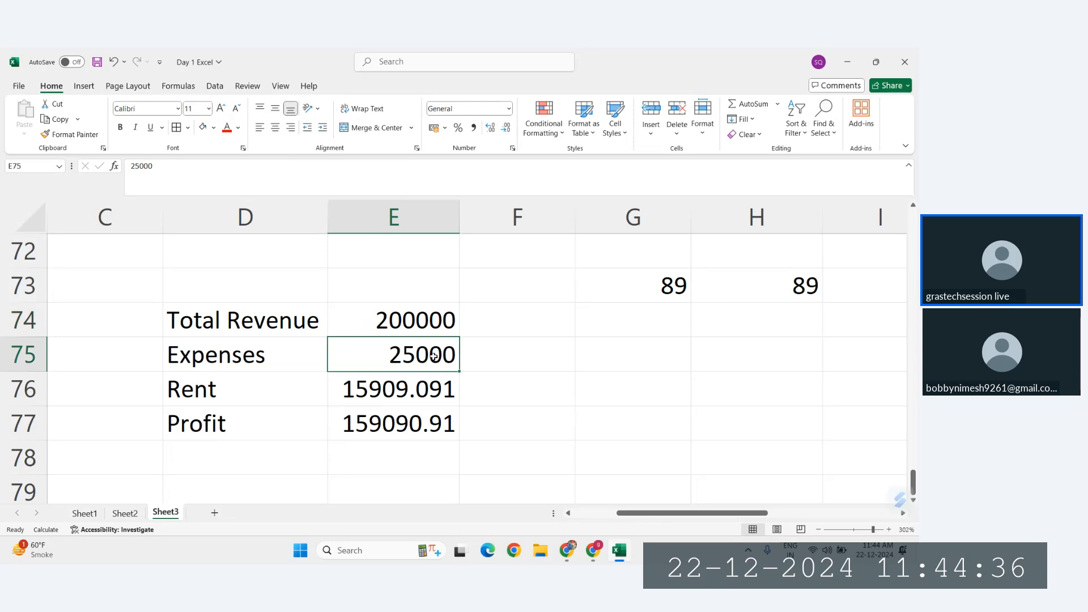
left_click(392, 429)
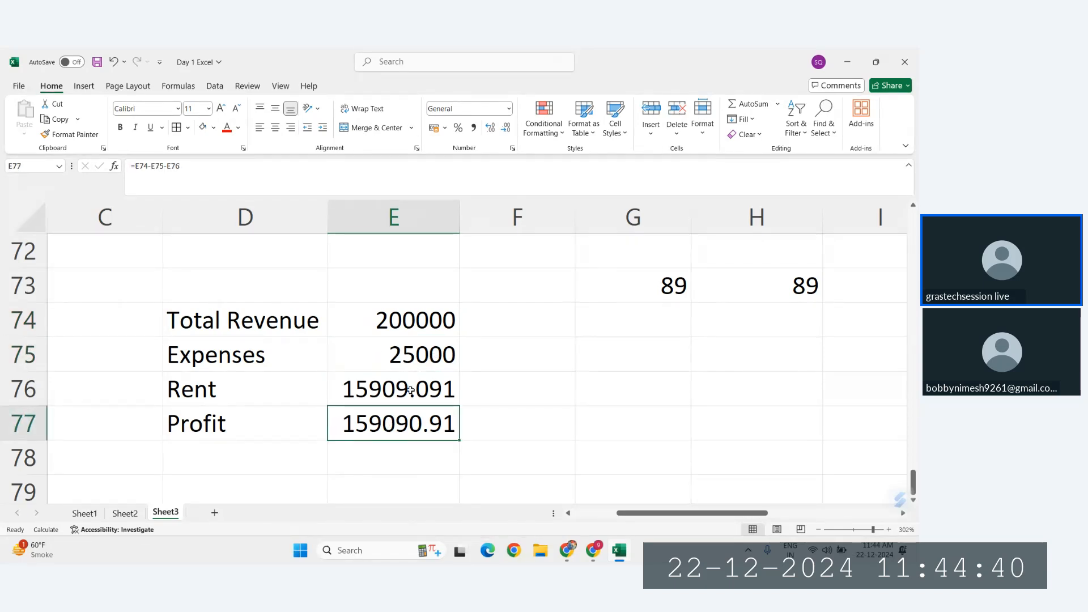
left_click(379, 385)
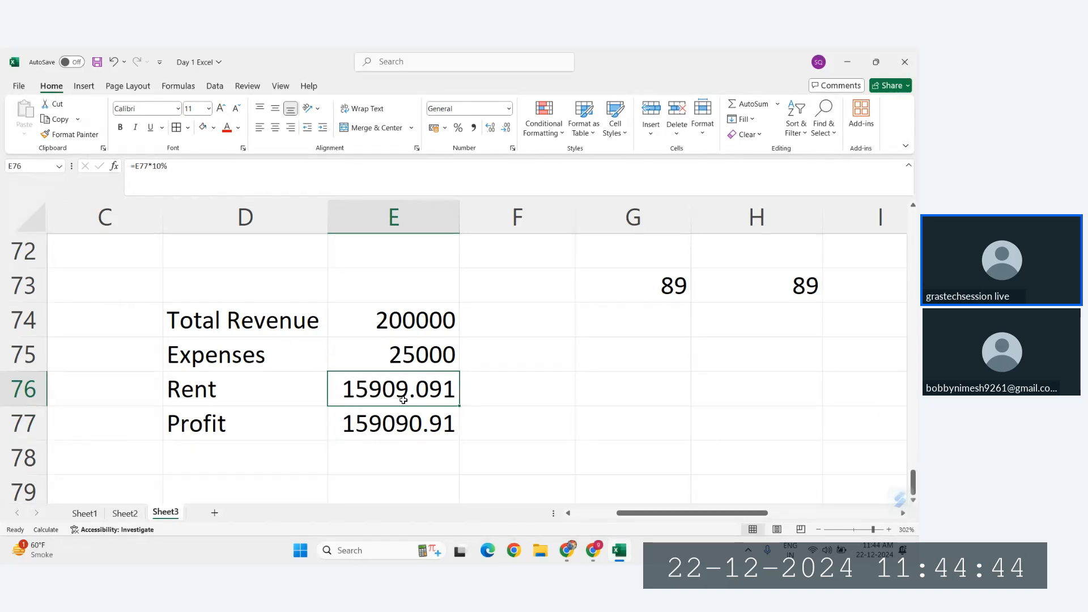
left_click(376, 428)
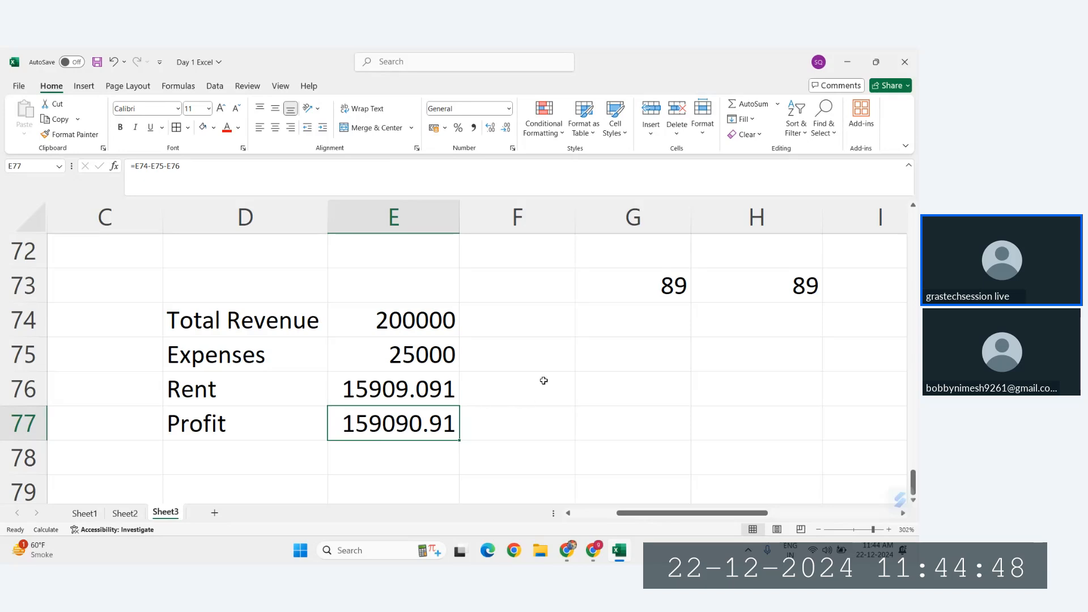
left_click(419, 354)
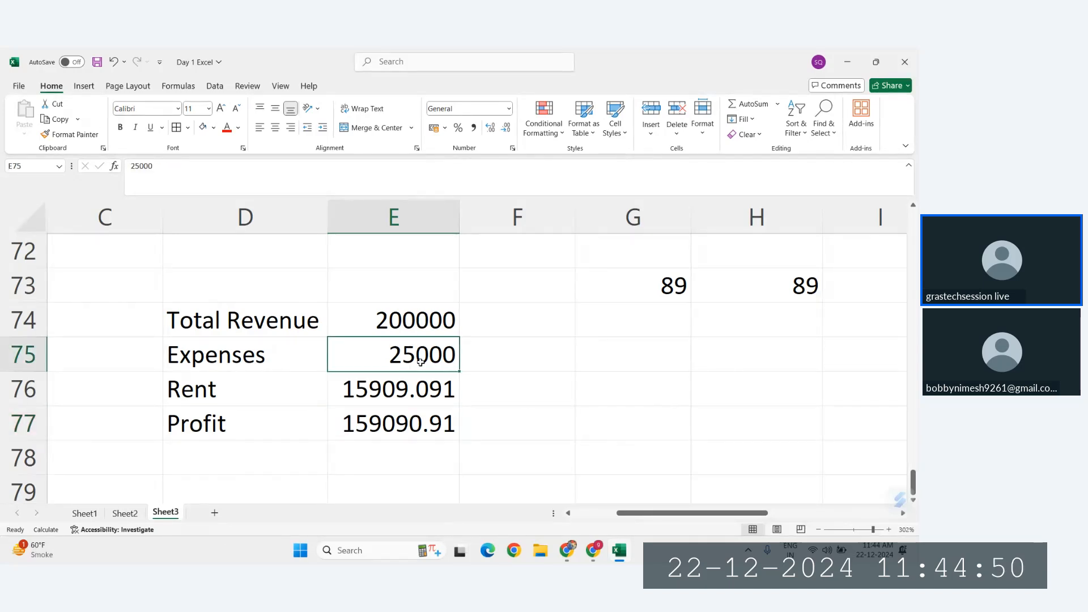
left_click(414, 389)
left_click_drag(414, 389, 417, 426)
left_click(420, 428)
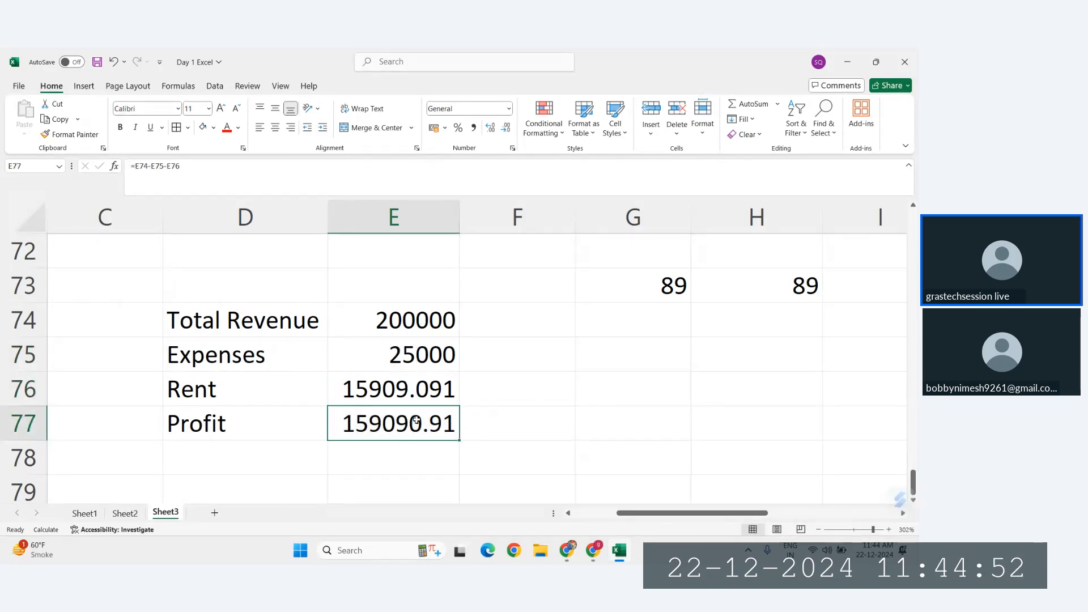
Step: Cross-check the profit in G76 with the formula =E74-E75-E76
left_click(598, 376)
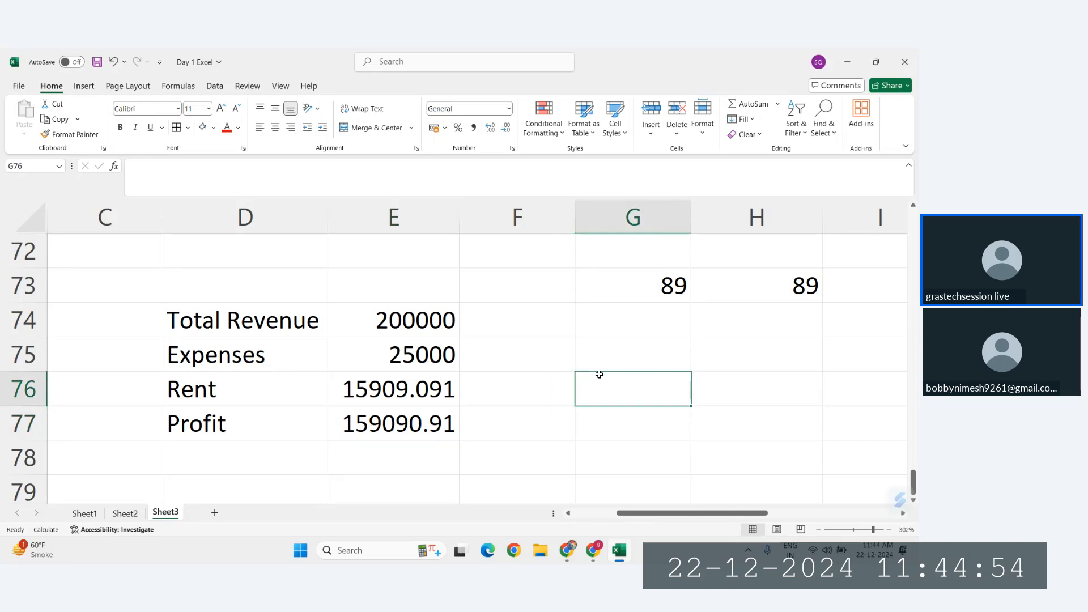
type("=")
left_click(416, 318)
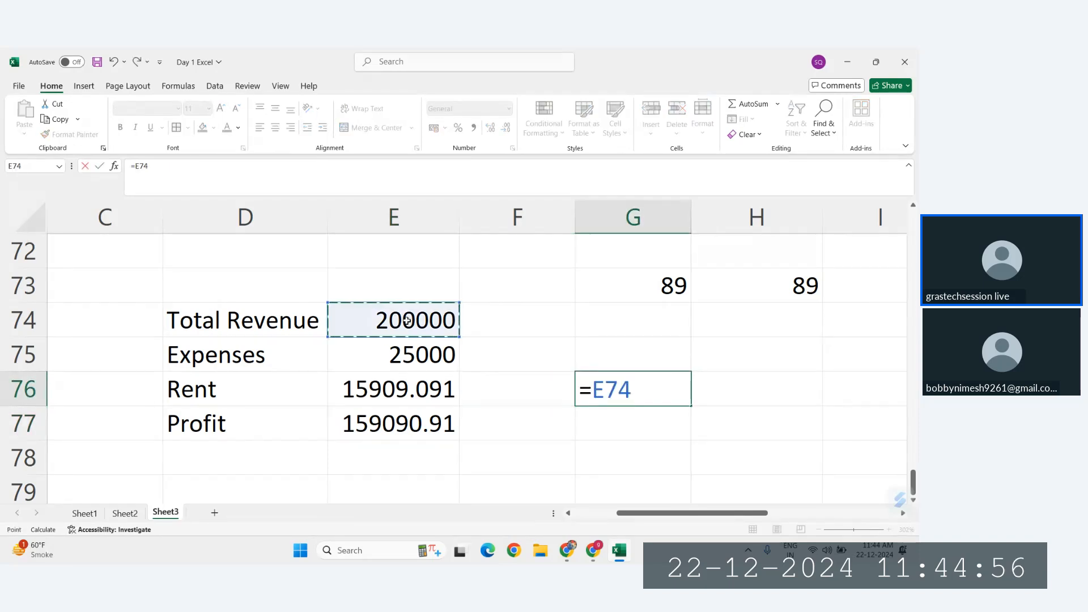
type("-")
left_click(416, 354)
type("-")
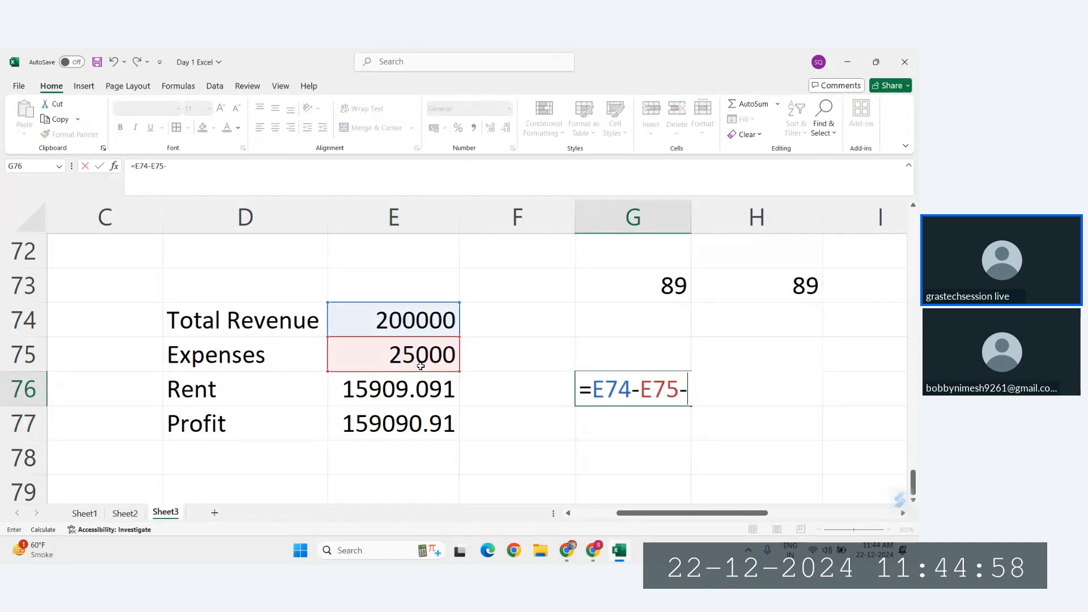
left_click(430, 391)
key("Return")
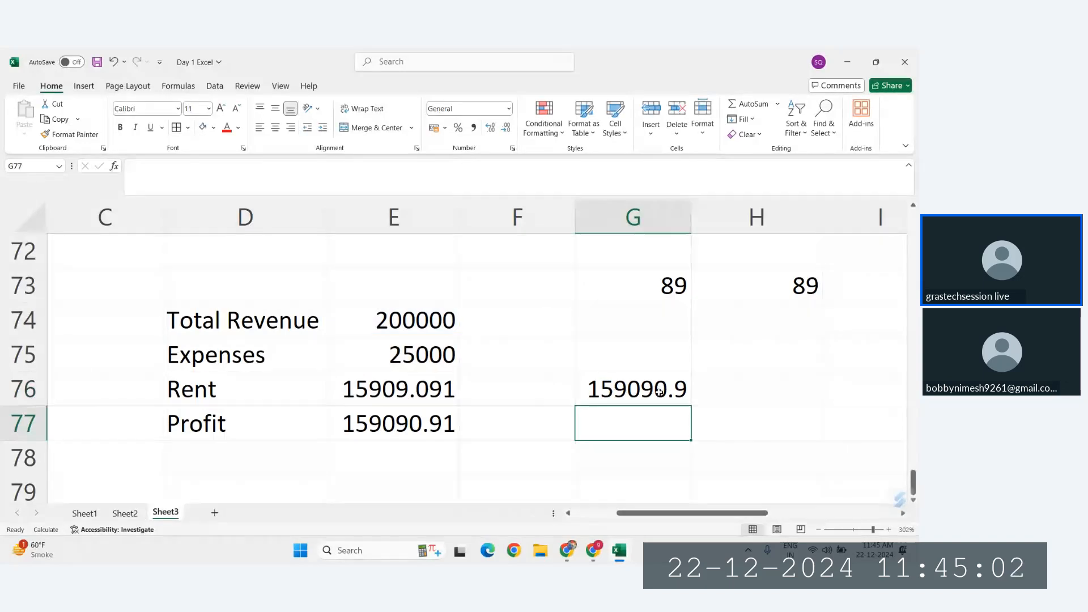
left_click(600, 391)
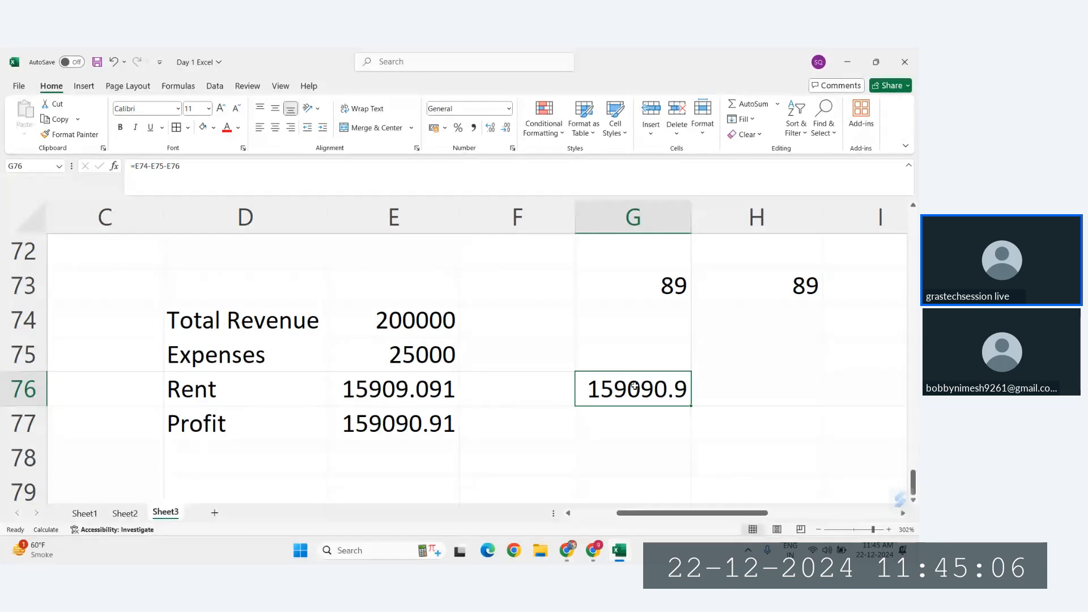
Step: Cross-check the rent in G77 as 10% of the recalculated profit with the formula =G76*10%
left_click(610, 424)
type("=")
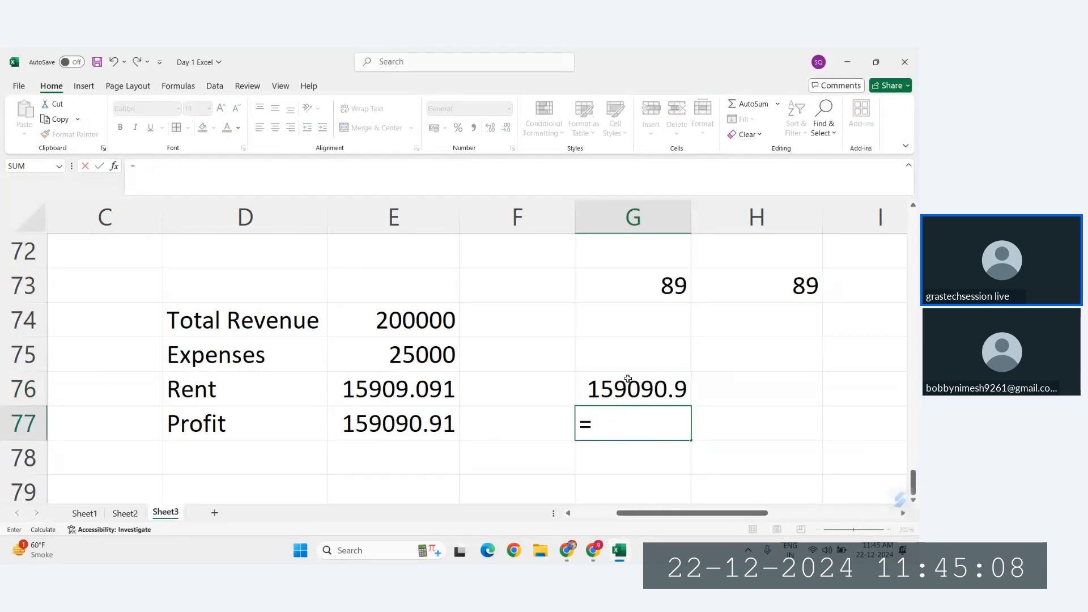
left_click(627, 383)
type("*10%")
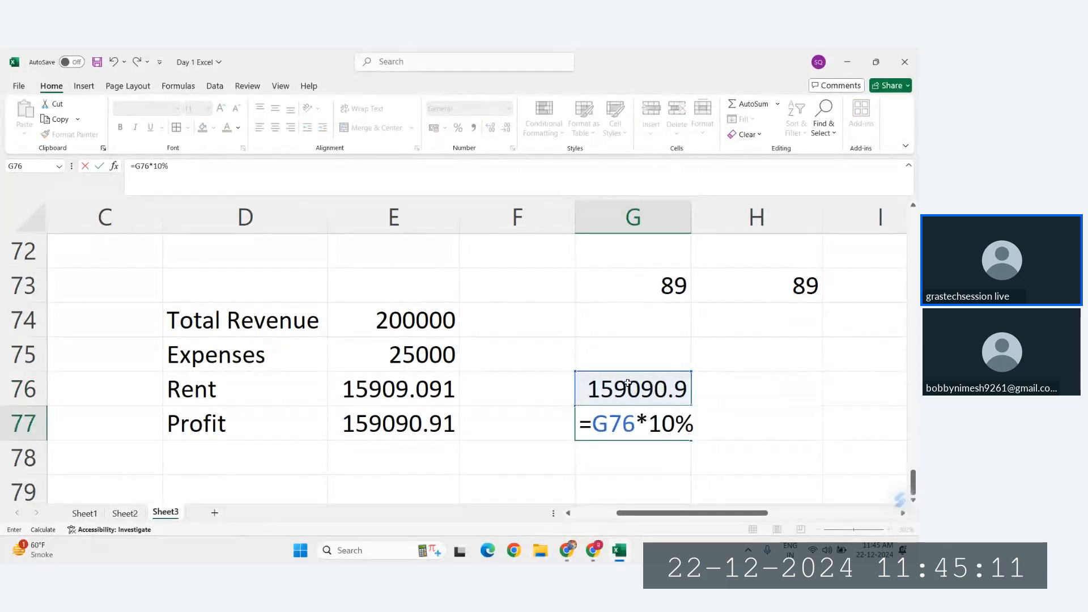
key("Return")
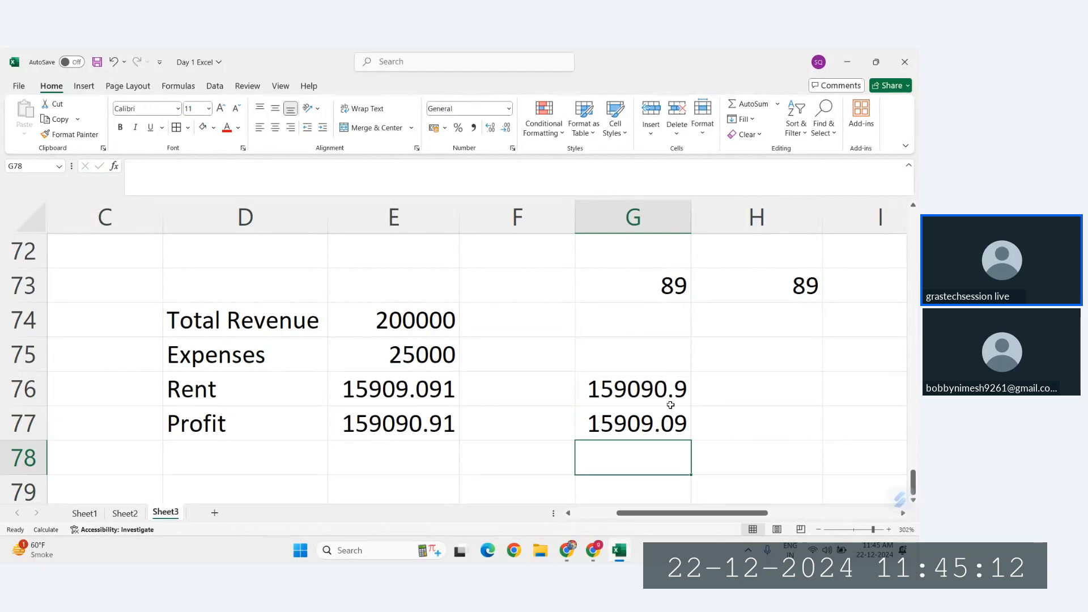
Step: Clear the two cross-check formulas from G76:G77
left_click(617, 432)
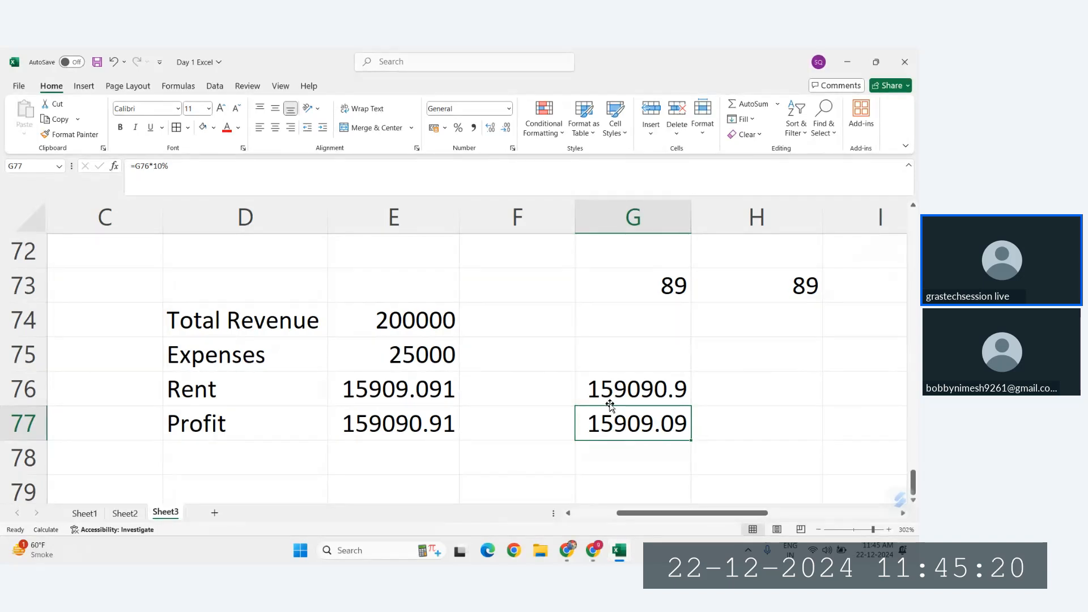
left_click_drag(617, 400, 622, 419)
key("Delete")
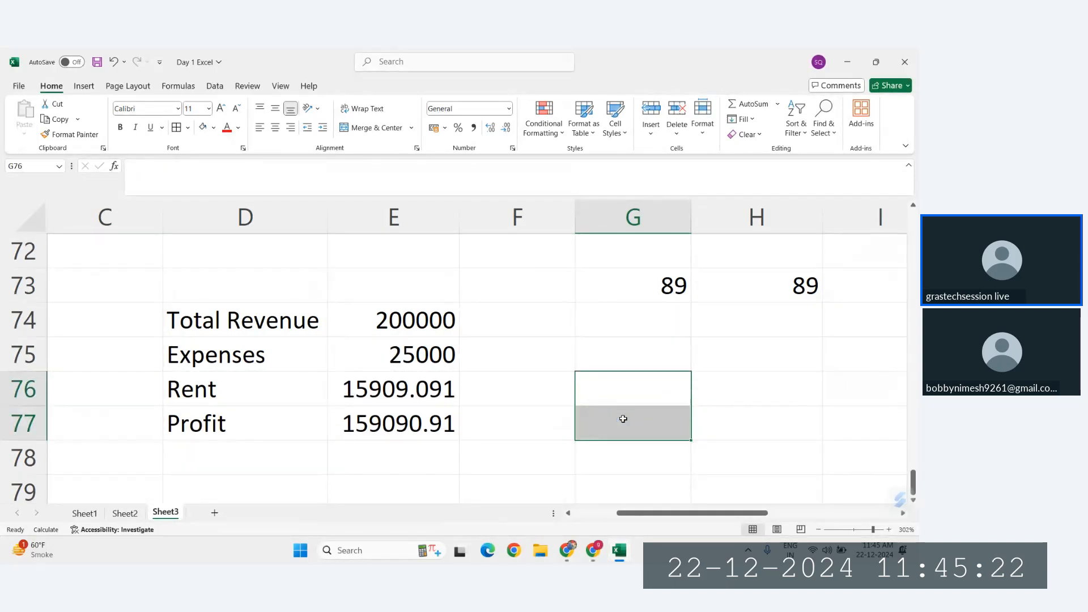
Step: Change the rent formula in E76 to 20% of the profit, =E77*20%
left_click(393, 381)
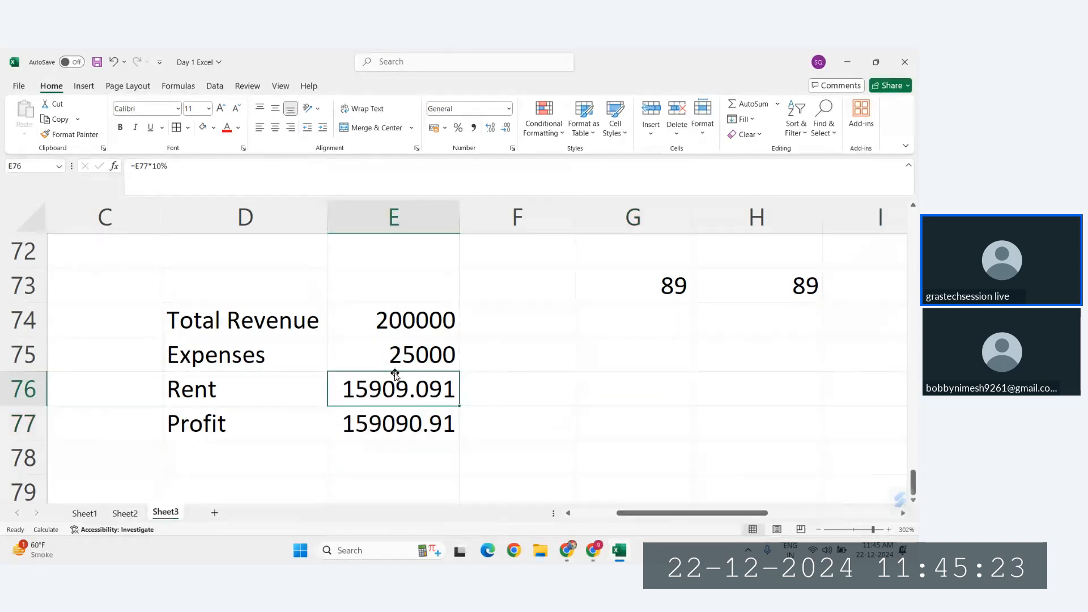
left_click(164, 170)
key("BackSpace")
key("BackSpace")
type("20")
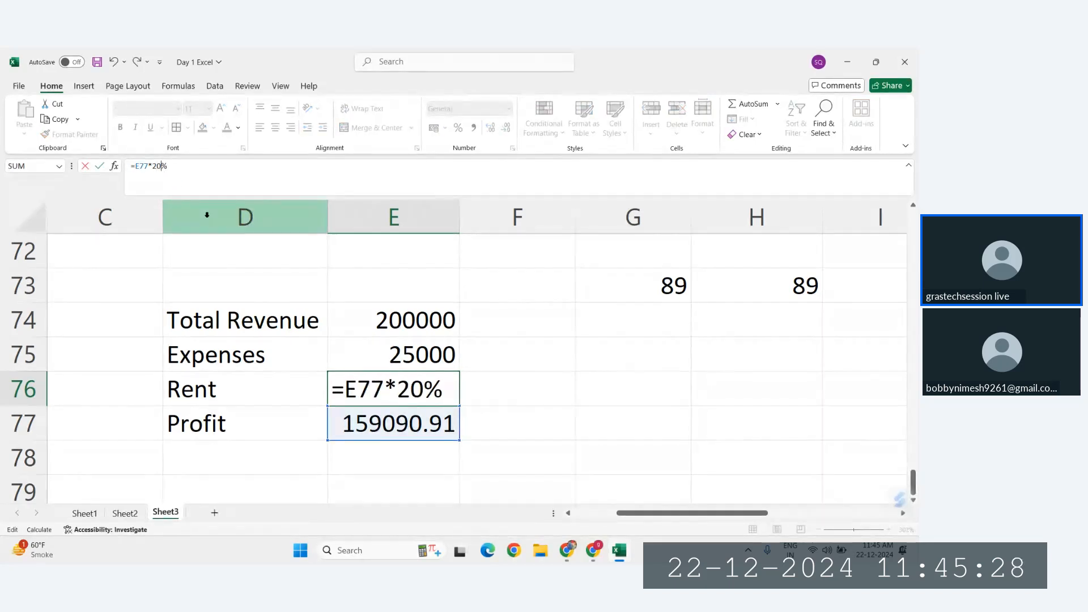
key("Return")
Step: Cross-check the profit for the new rent rate in G75 with the formula =E74-E75-E76
left_click(581, 430)
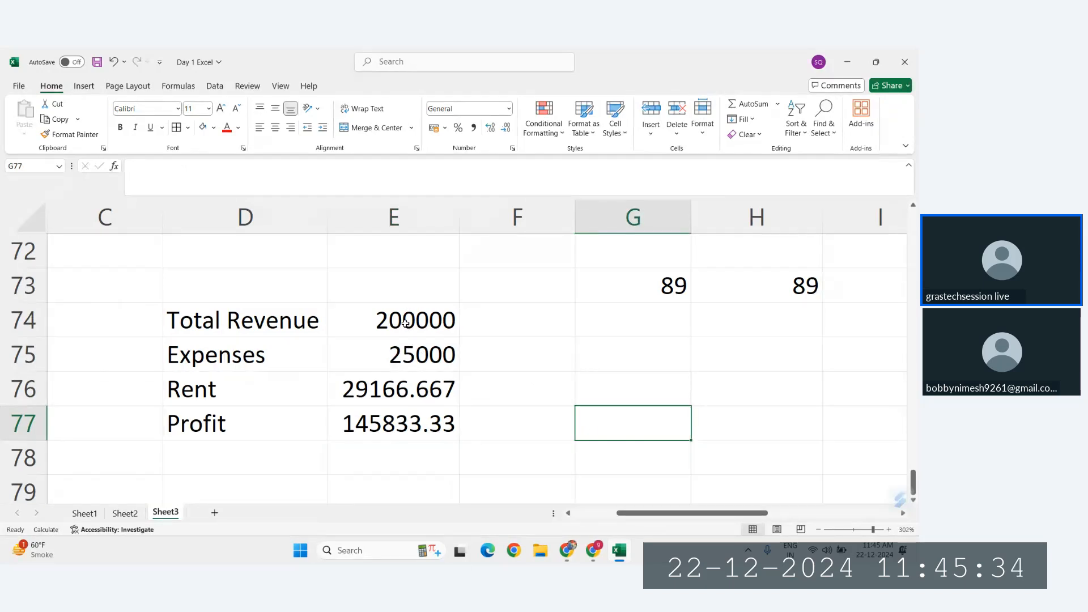
left_click(610, 352)
type("200")
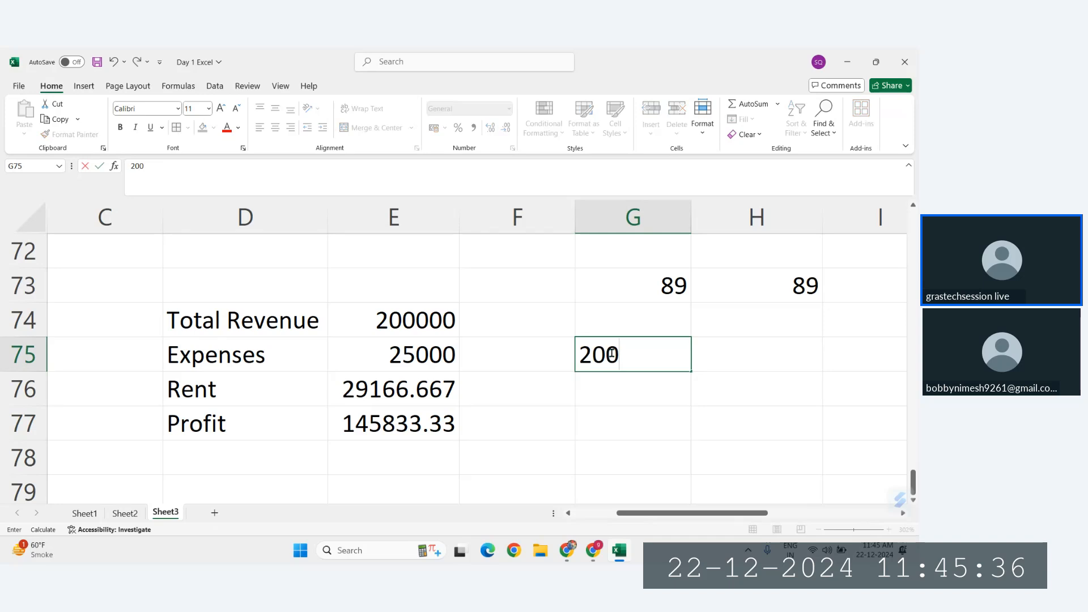
key("BackSpace")
key("BackSpace")
key("BackSpace")
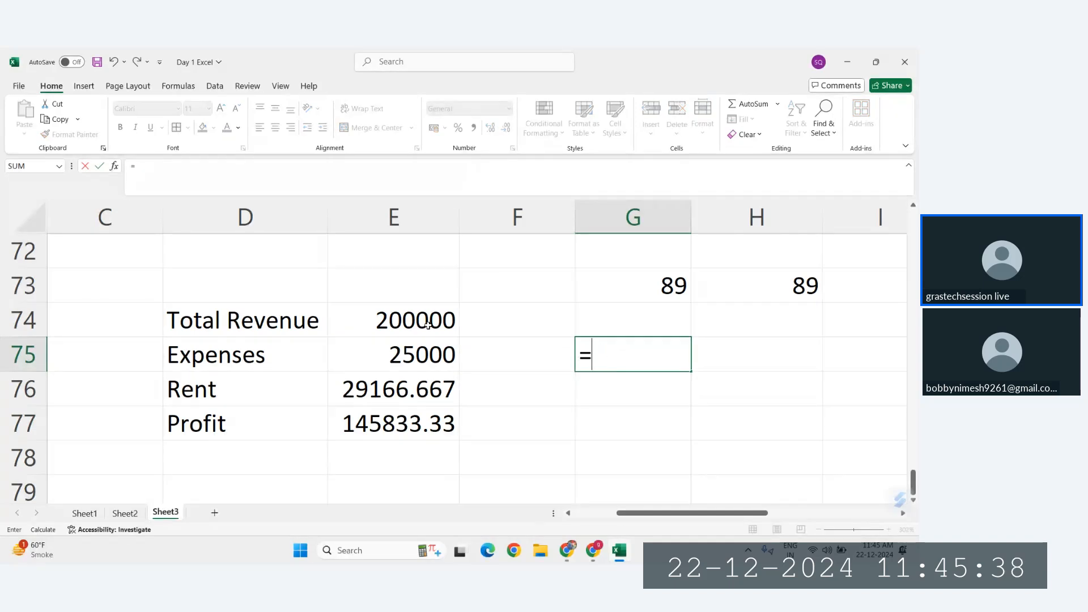
left_click(428, 324)
type("-")
left_click(421, 355)
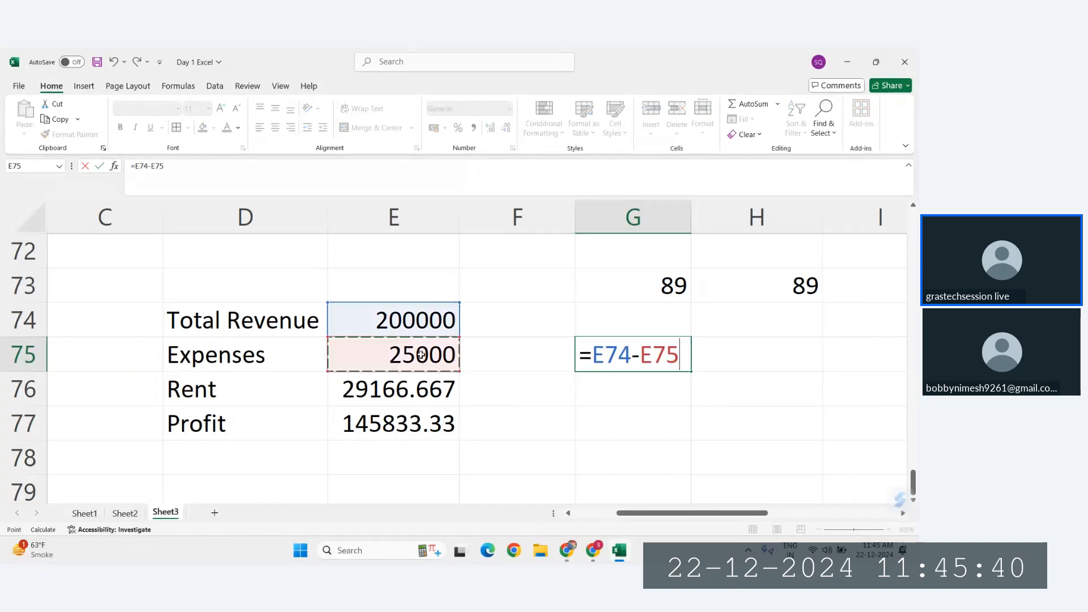
type("-")
left_click(414, 401)
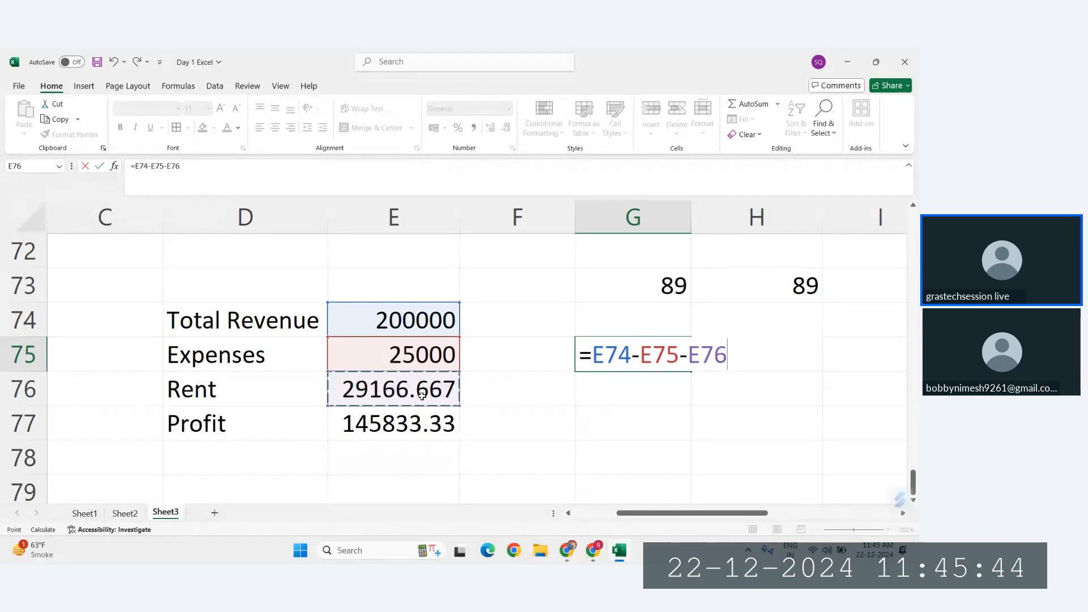
key("Return")
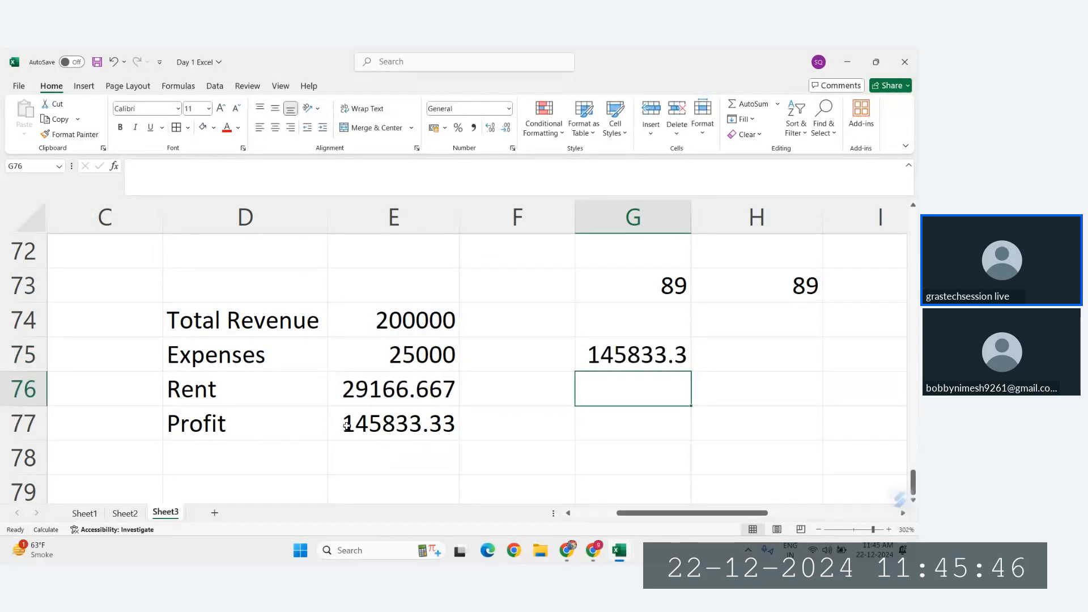
key("Up")
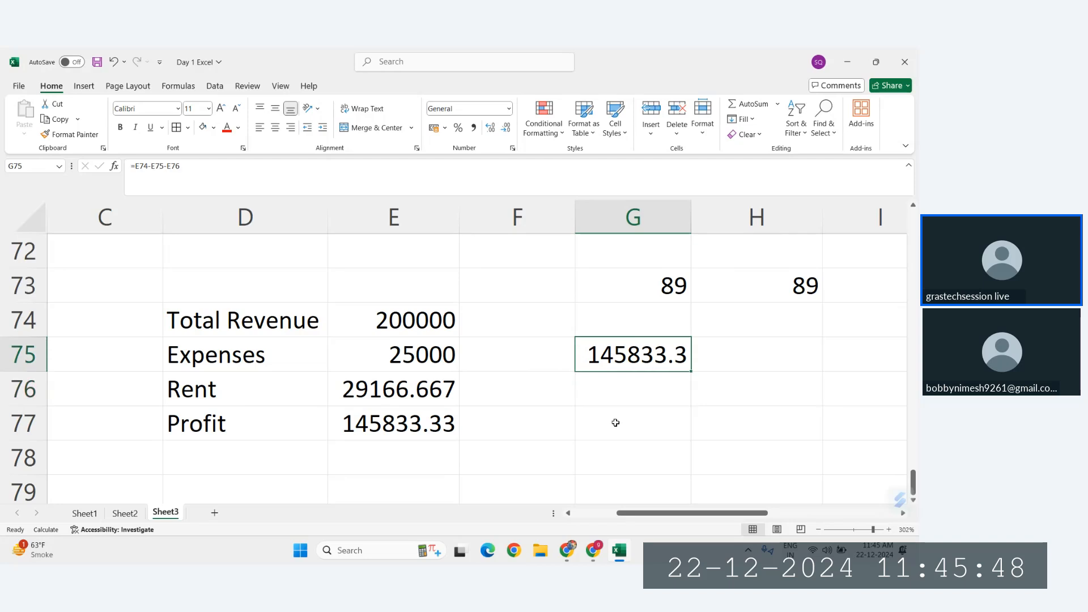
Step: Cross-check the rent in G77 with the formula =G75*20% and compare it with the Rent cell E76
left_click(367, 398)
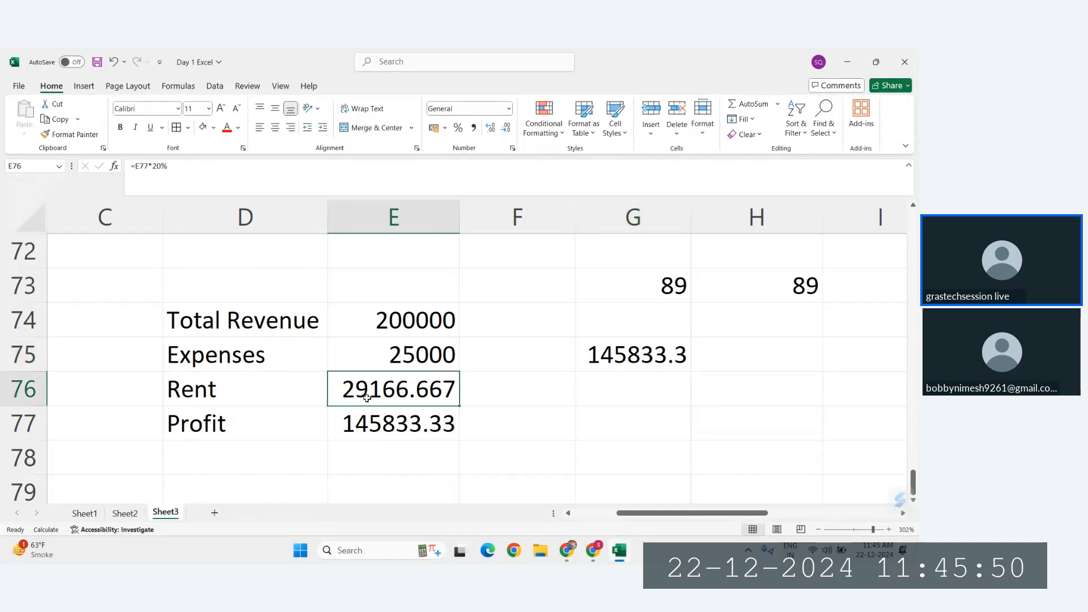
left_click(594, 422)
type("=")
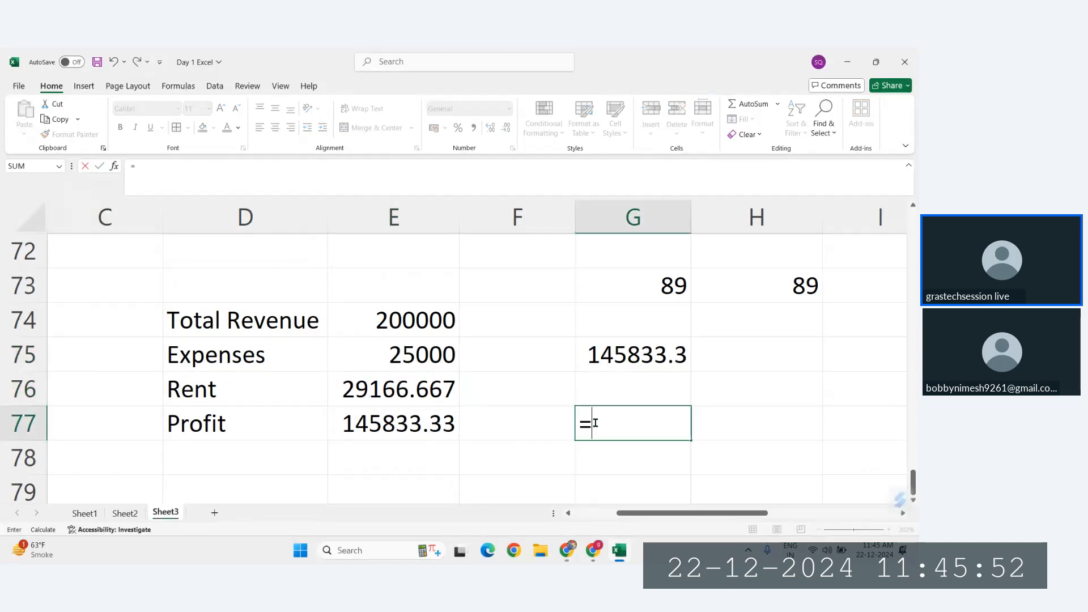
left_click(625, 346)
type("*")
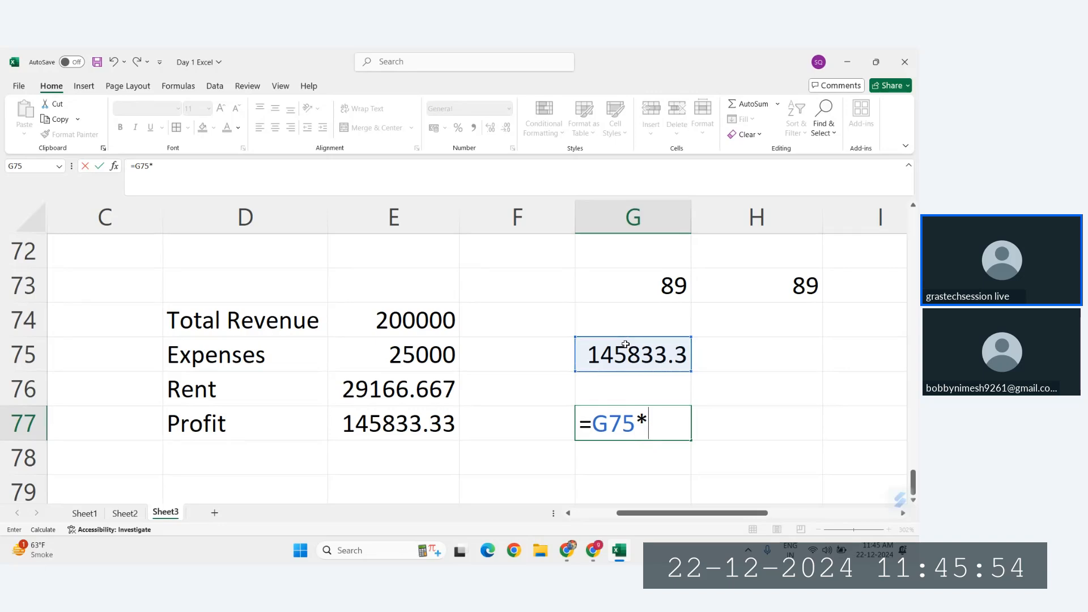
type("20%")
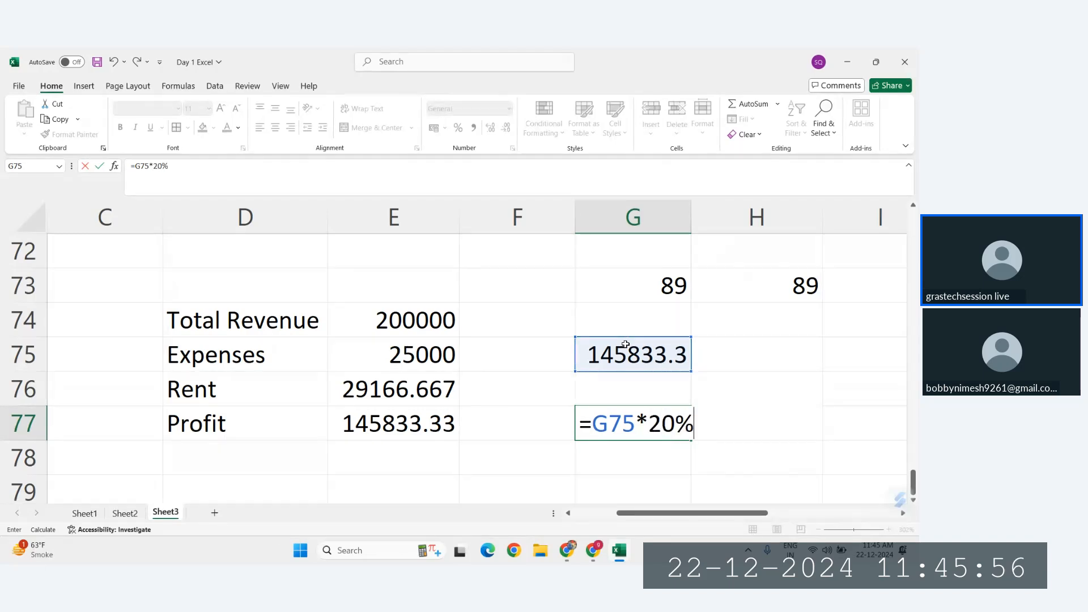
key("Return")
left_click(360, 391)
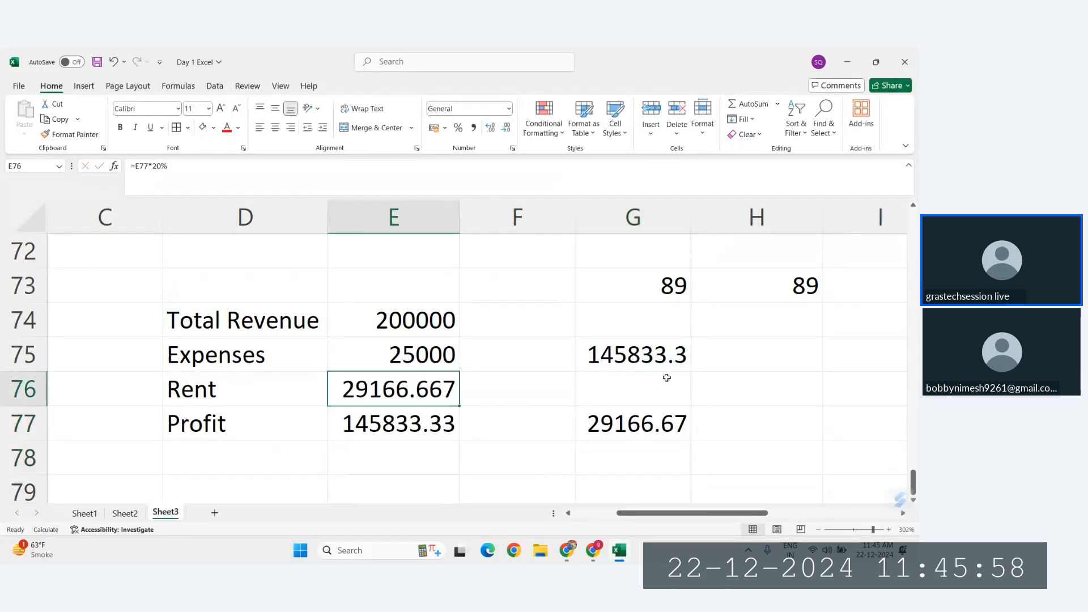
Step: Apply all borders to the revenue, expenses, rent and profit table in D74:E77
left_click(671, 419)
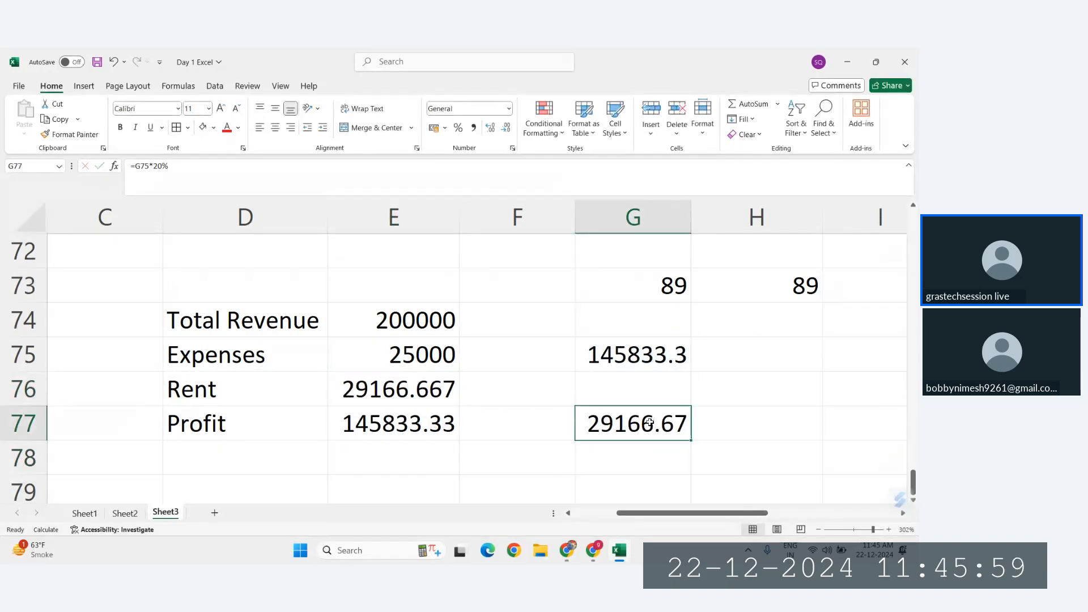
left_click(382, 333)
left_click_drag(229, 320, 417, 419)
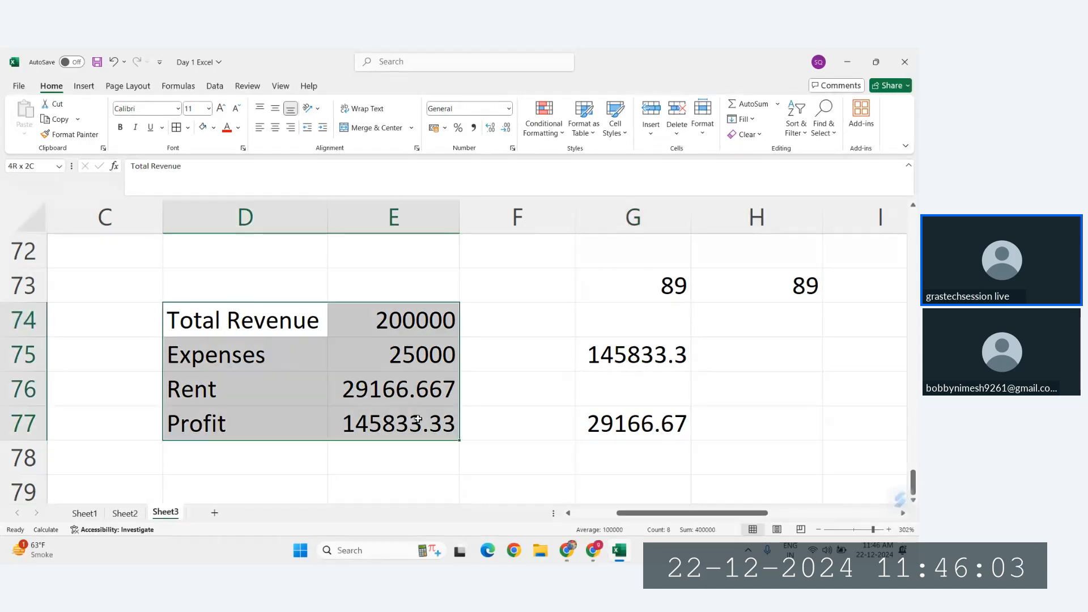
left_click(176, 130)
left_click(556, 361)
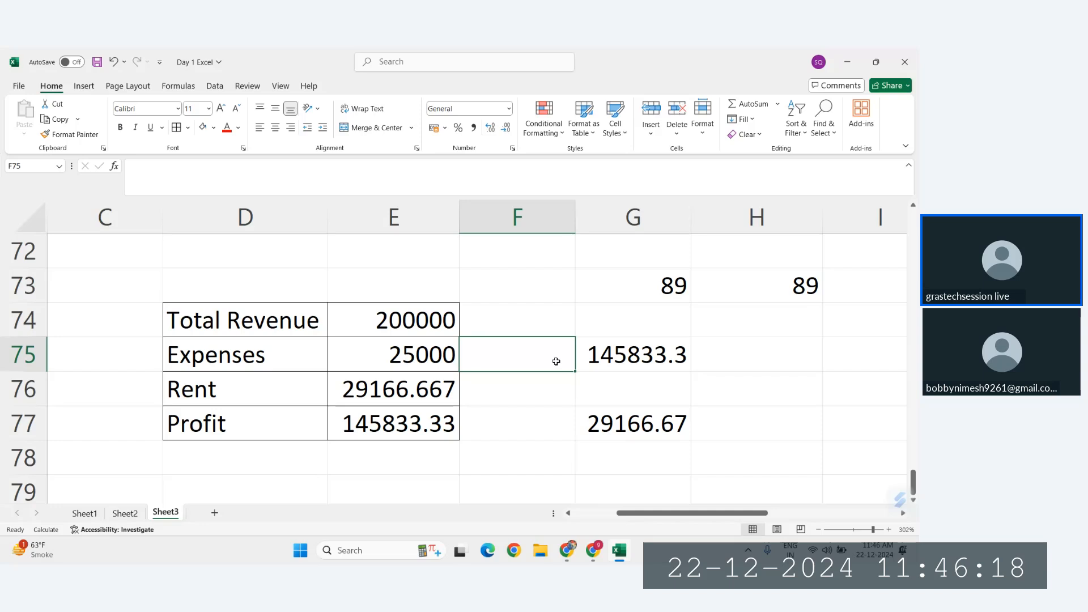
Step: Copy the 3d entry from the References list in E14 into D82, below the profit table
scroll(556, 361, "up", 9)
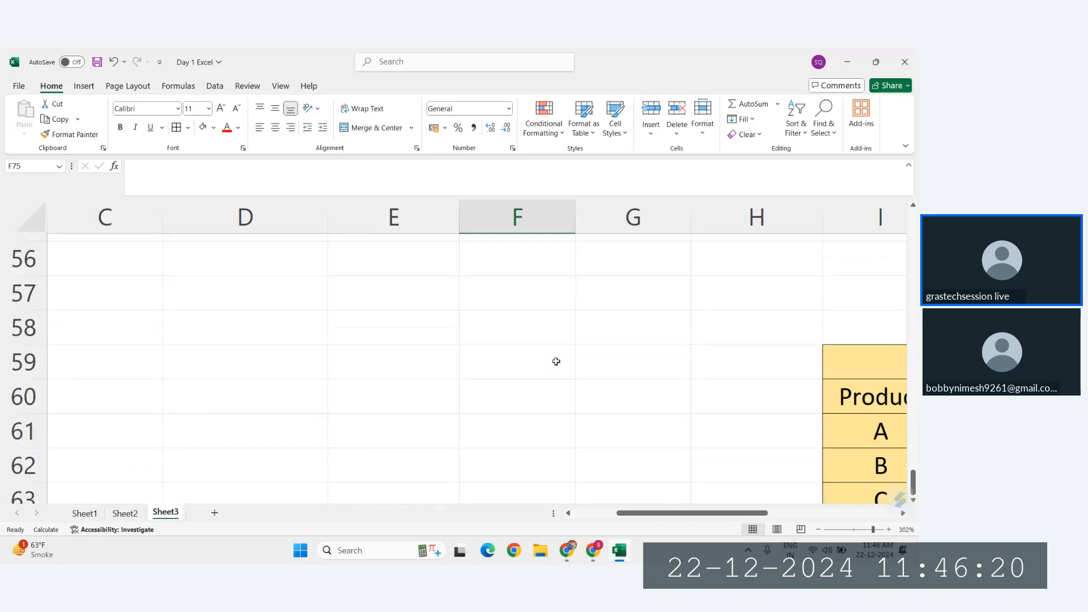
scroll(555, 361, "up", 12)
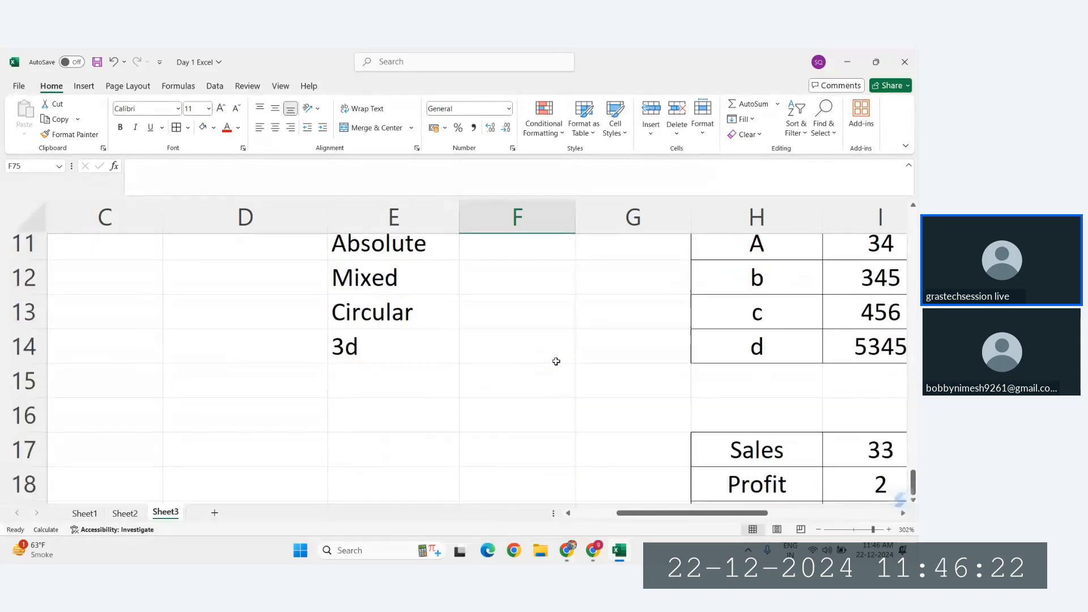
scroll(343, 406, "up", 3)
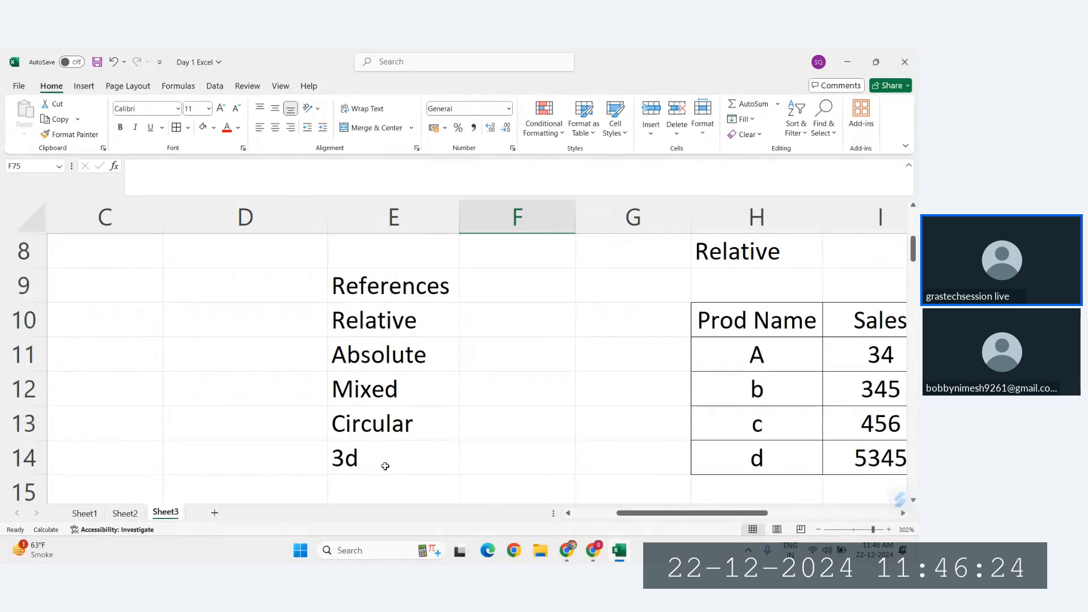
scroll(383, 467, "down", 1)
left_click(363, 422)
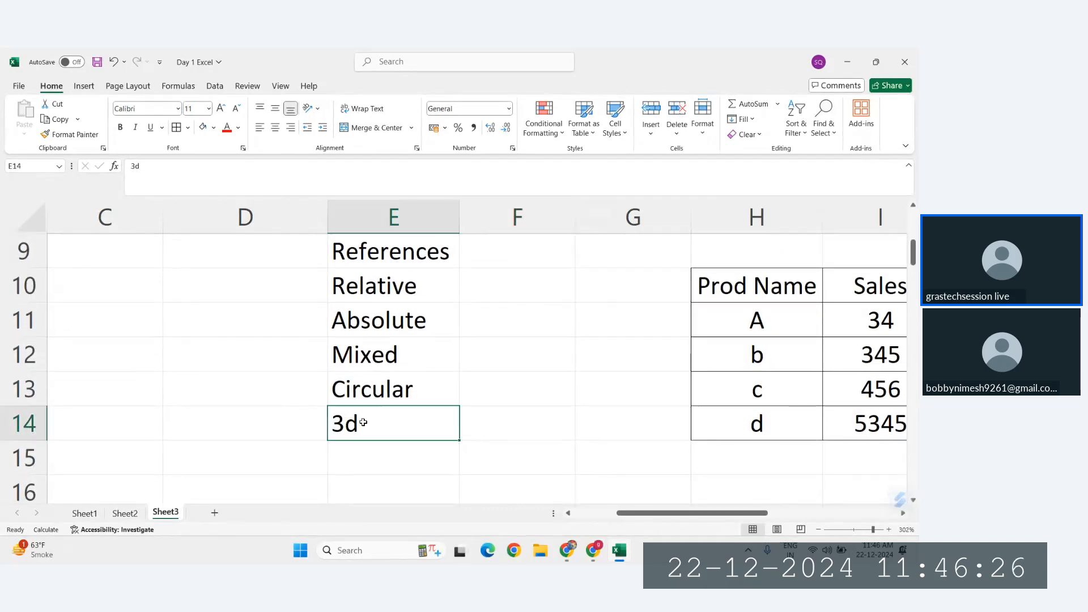
key("ctrl+c")
scroll(363, 422, "down", 13)
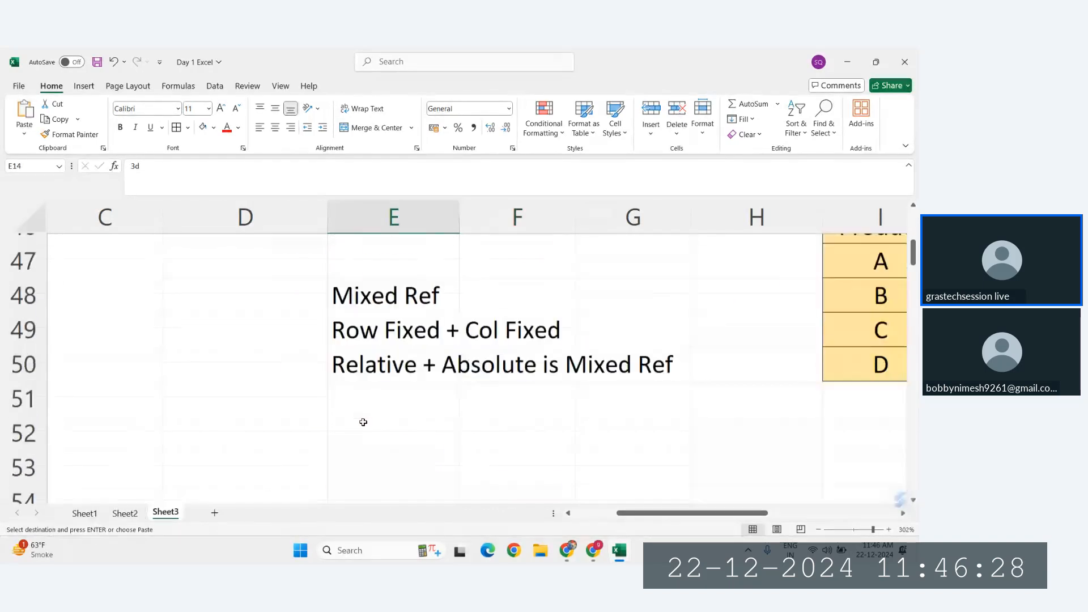
scroll(363, 422, "down", 15)
scroll(363, 422, "down", 10, "ctrl")
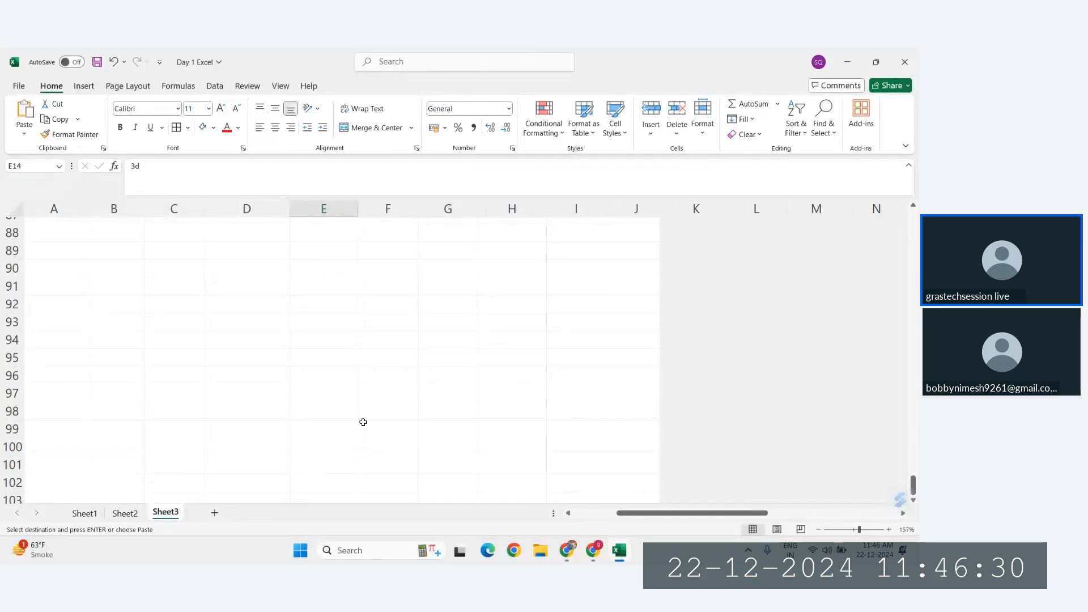
scroll(363, 422, "up", 4)
scroll(363, 422, "up", 1, "ctrl")
scroll(363, 422, "up", 1)
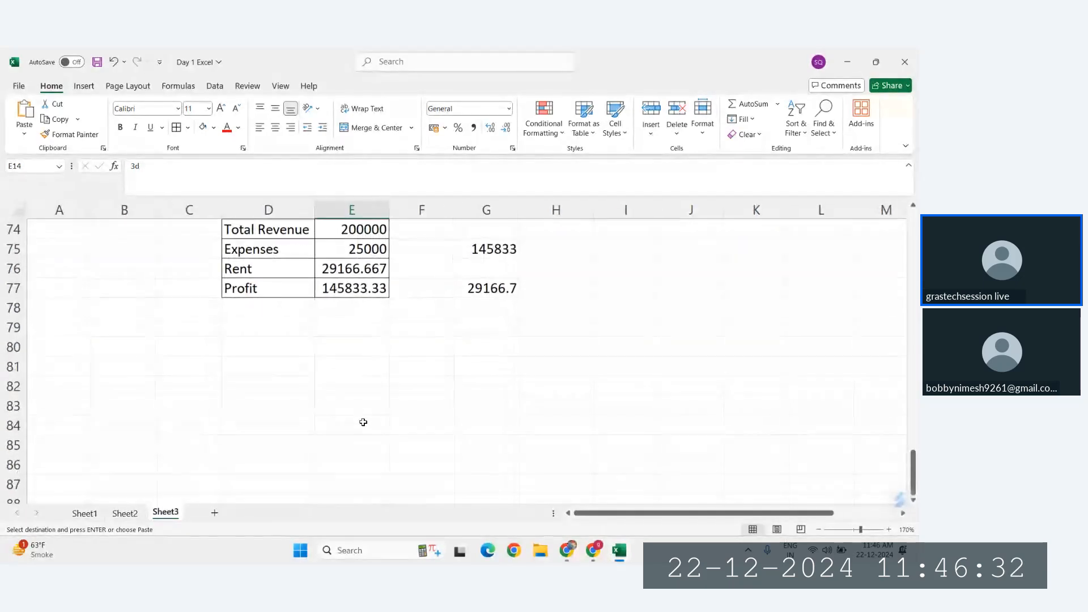
scroll(358, 392, "up", 7, "ctrl")
left_click(276, 399)
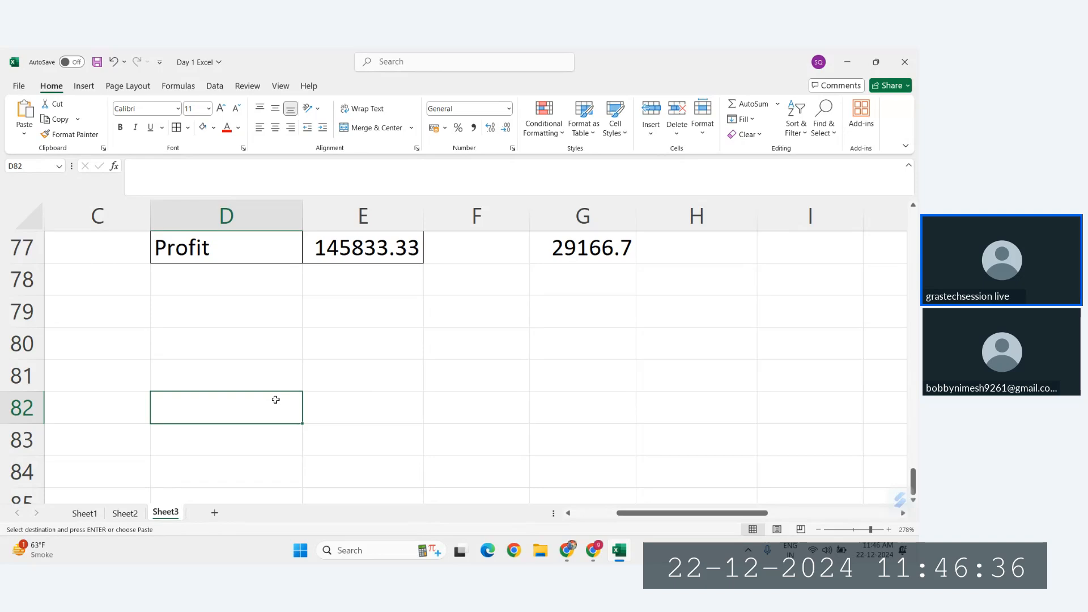
key("ctrl+v")
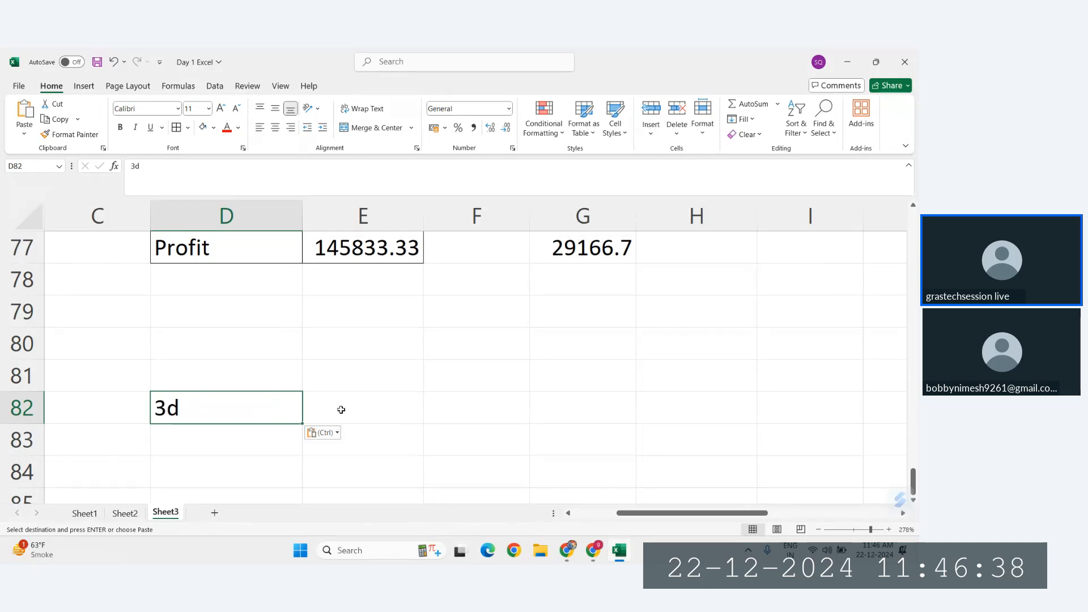
left_click(341, 409)
Step: Copy the Product and Sales columns of the GST table, I60:J64, to the empty area starting at E88
scroll(340, 407, "down", 1)
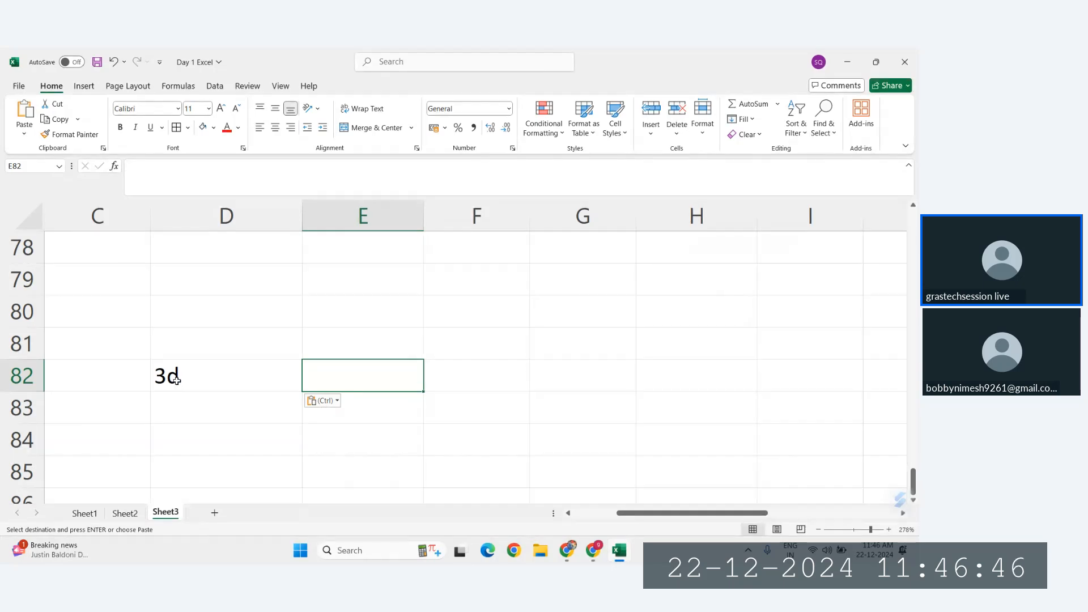
scroll(323, 378, "up", 2)
scroll(323, 377, "down", 3)
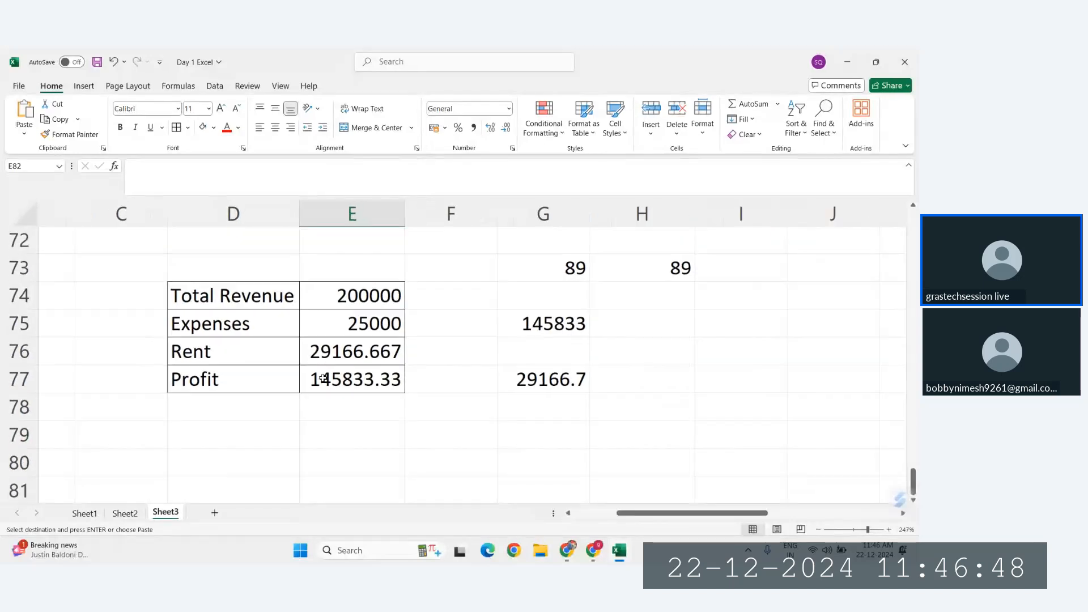
scroll(322, 378, "down", 3)
scroll(323, 378, "up", 8)
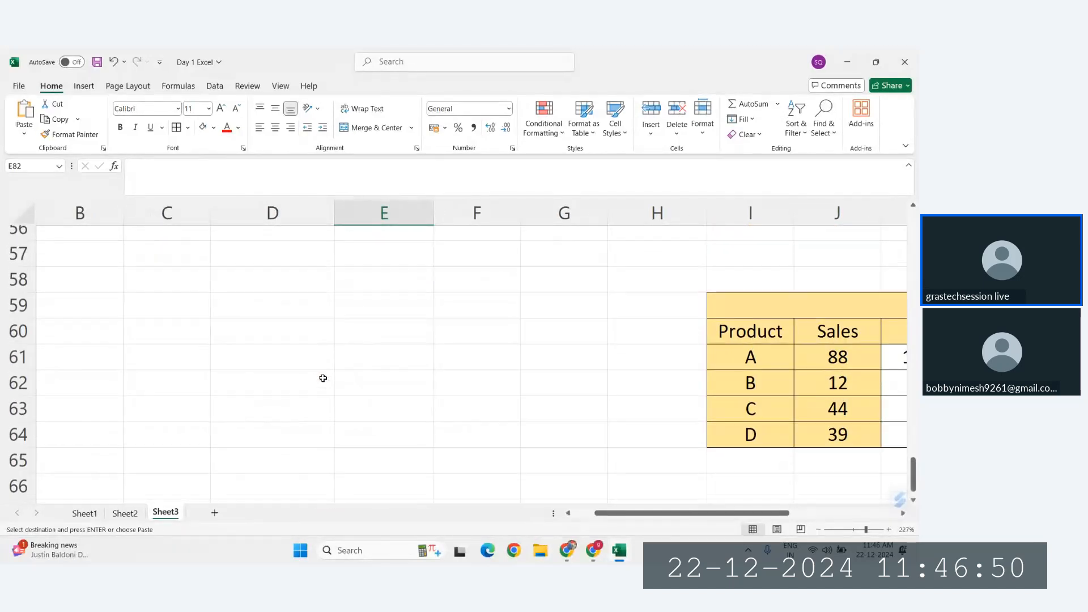
scroll(322, 378, "right", 1)
scroll(323, 378, "down", 2)
scroll(323, 378, "down", 7)
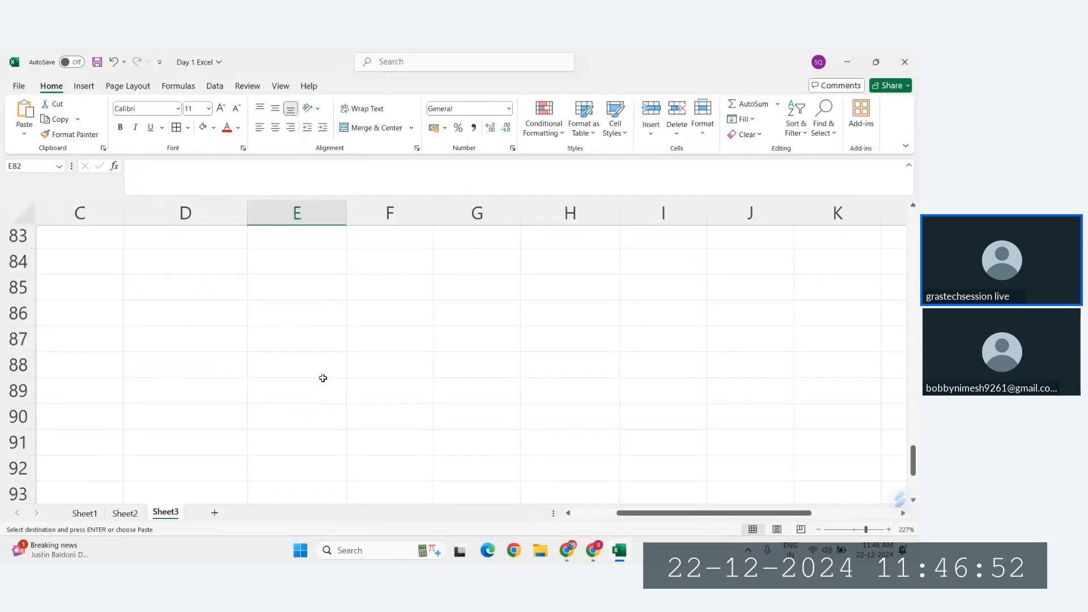
scroll(323, 378, "up", 10)
scroll(323, 378, "down", 2)
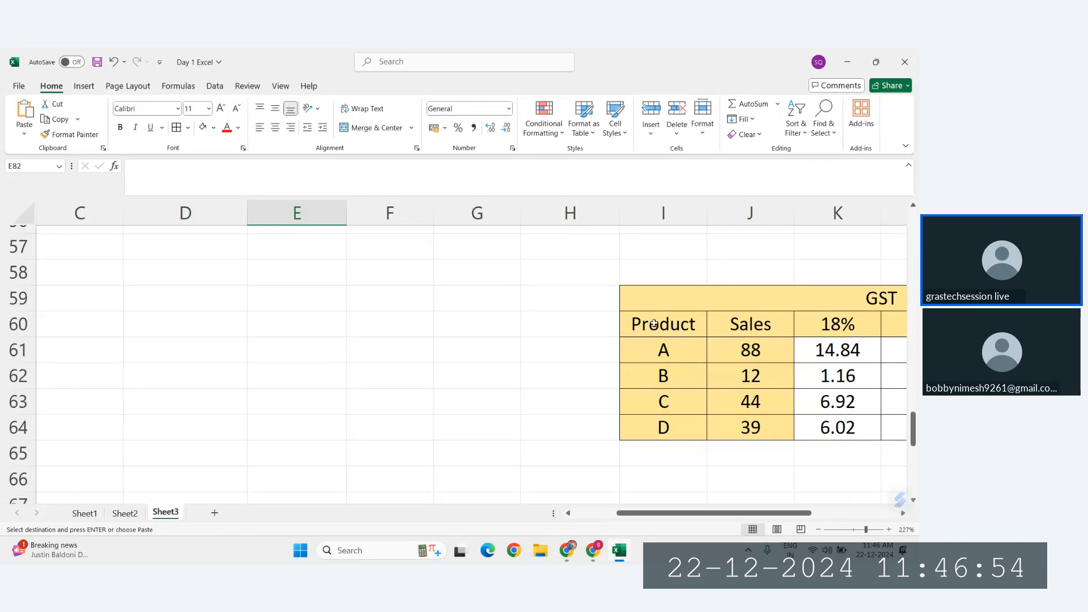
left_click_drag(668, 374, 757, 401)
left_click_drag(680, 374, 769, 475)
left_click_drag(652, 320, 809, 331)
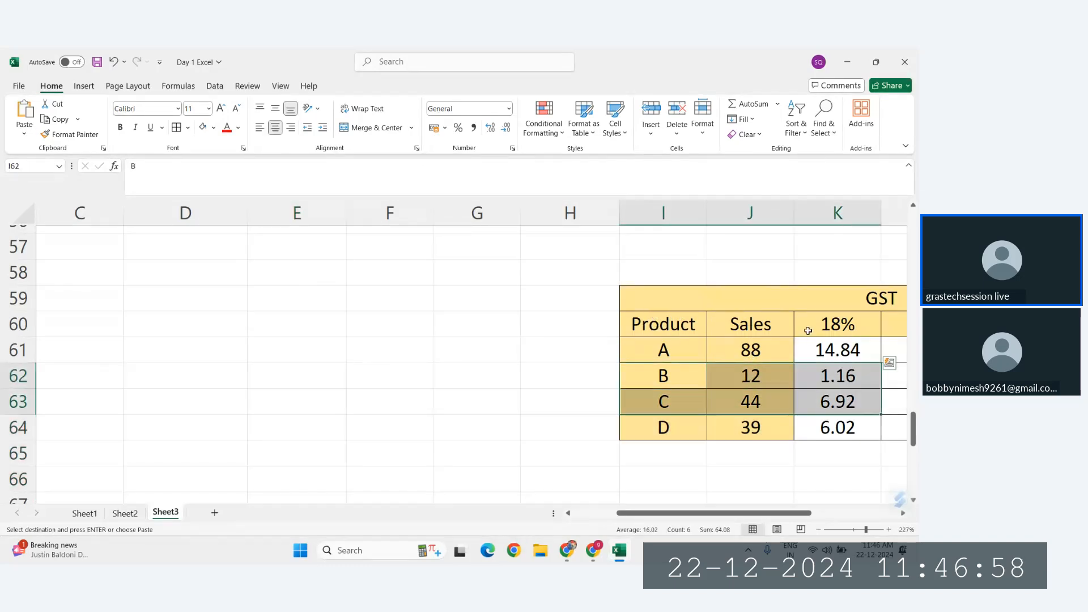
double_click(653, 259)
left_click(789, 308)
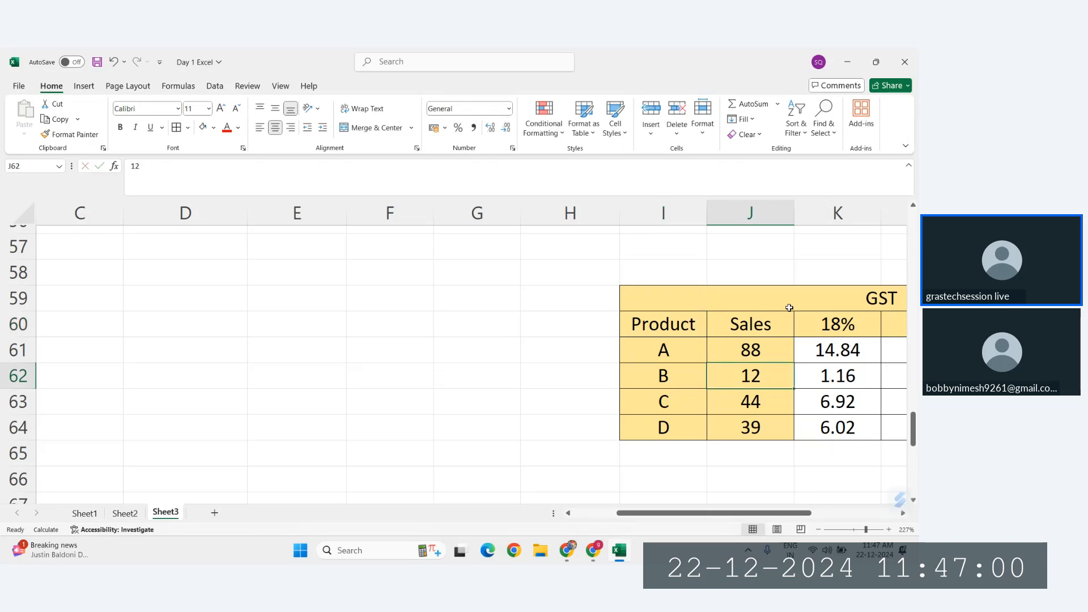
left_click(643, 276)
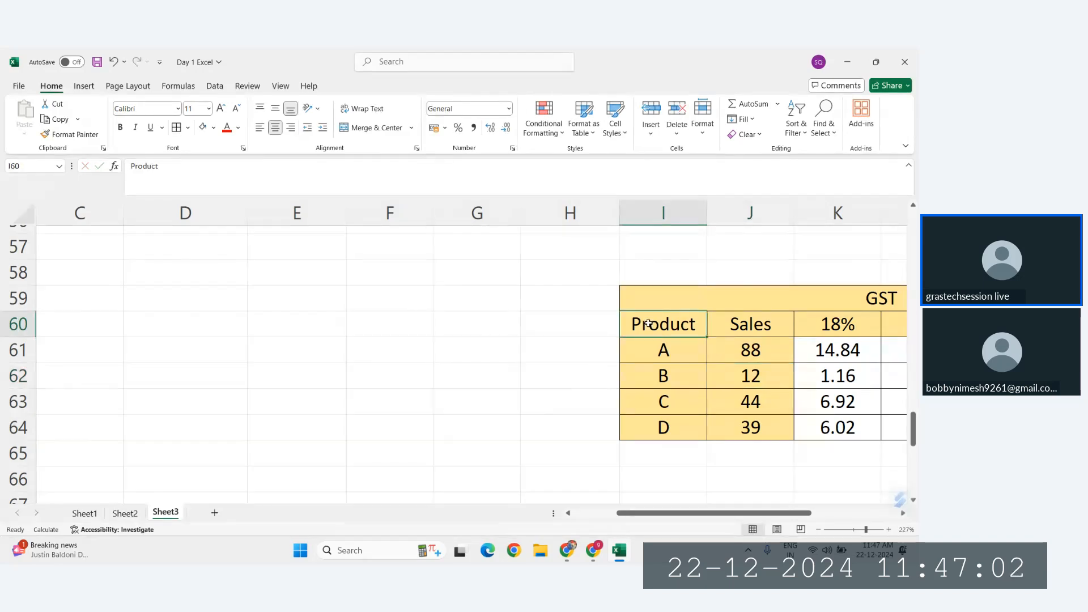
left_click_drag(646, 320, 724, 358)
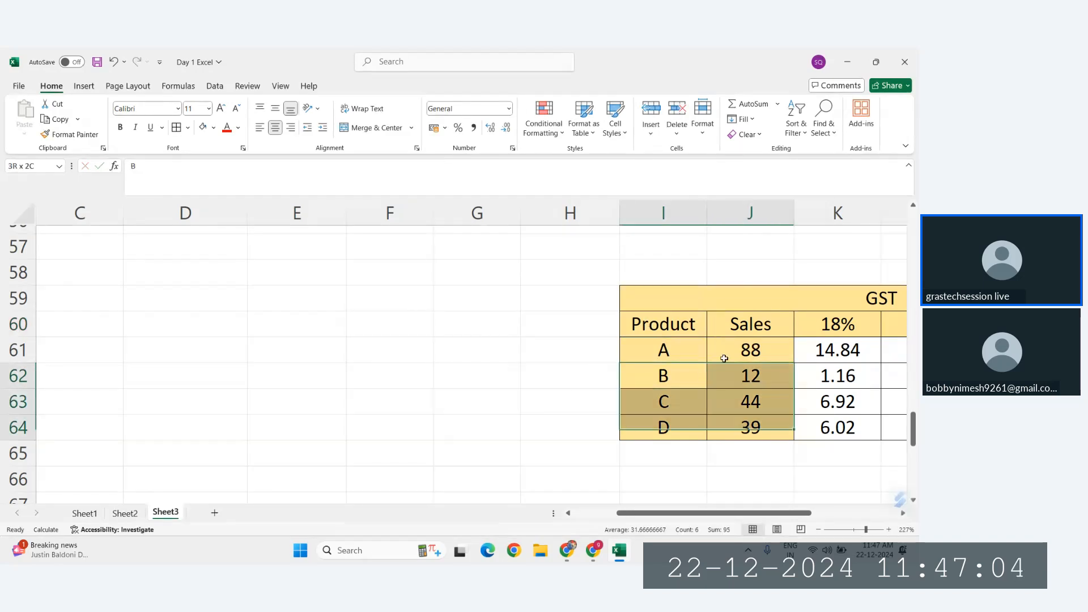
left_click_drag(724, 358, 723, 361)
left_click_drag(658, 275, 730, 371)
key("ctrl+c")
scroll(490, 420, "down", 9)
left_click(295, 308)
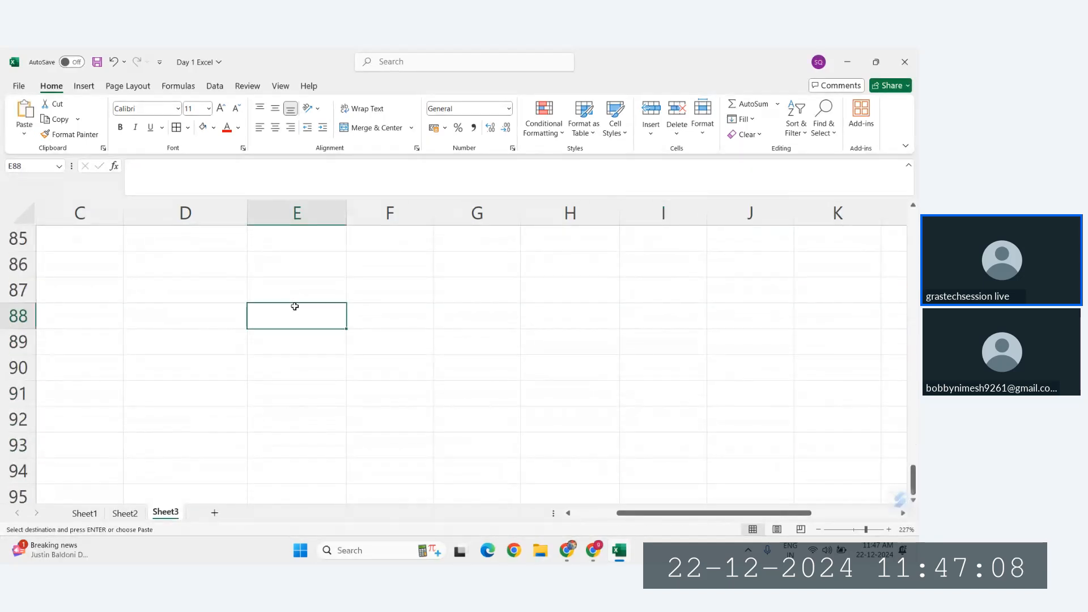
key("ctrl+v")
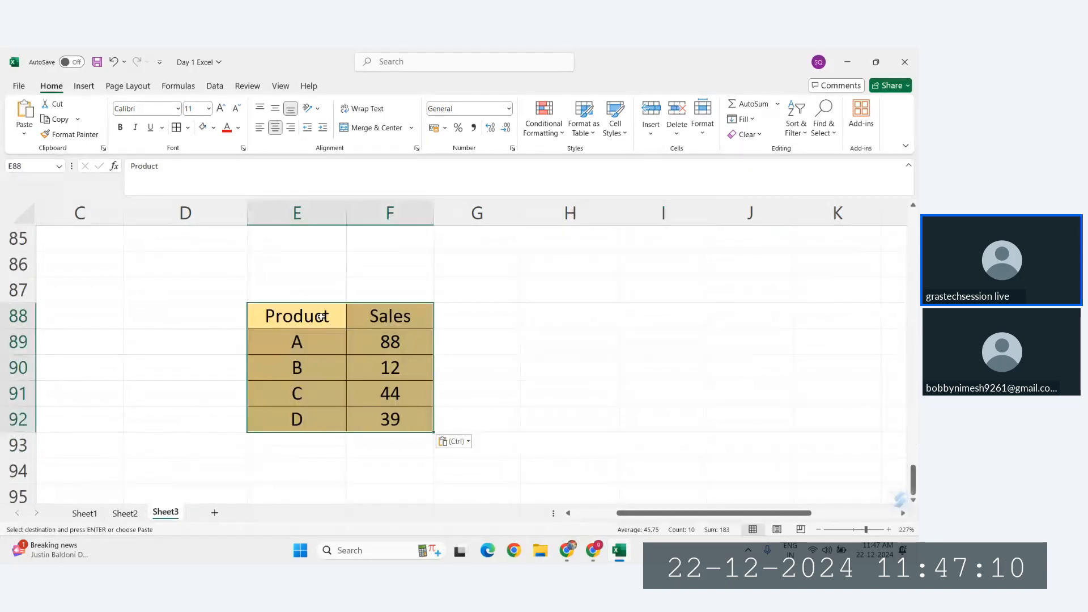
left_click(554, 323)
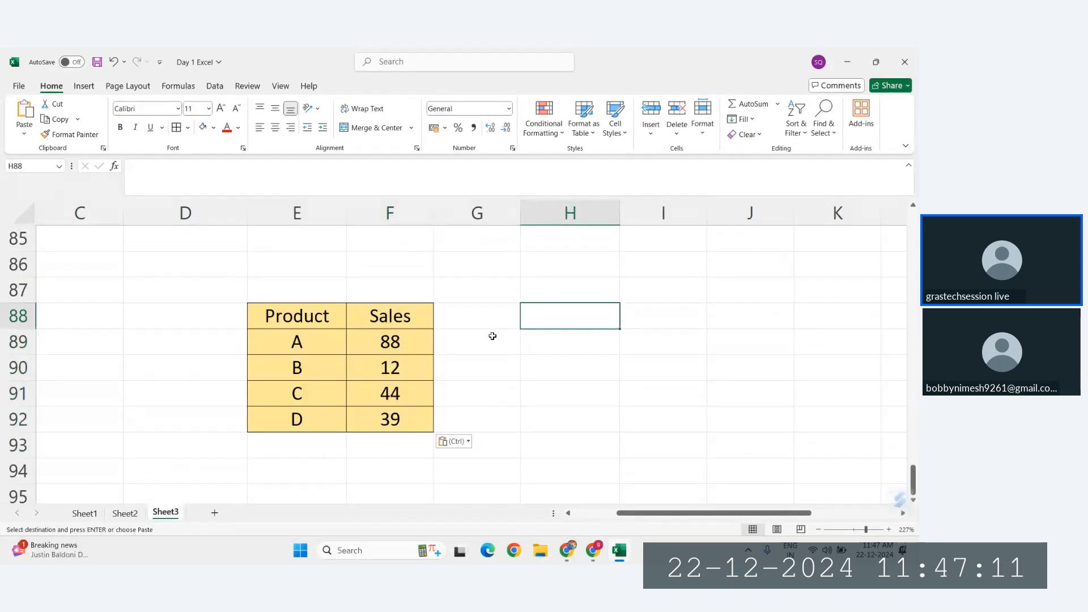
Step: Add a Profit column in G88 beside Sales with the values 456, 4567, 4534 and 234 for products A to D
left_click(454, 313)
type("Profit")
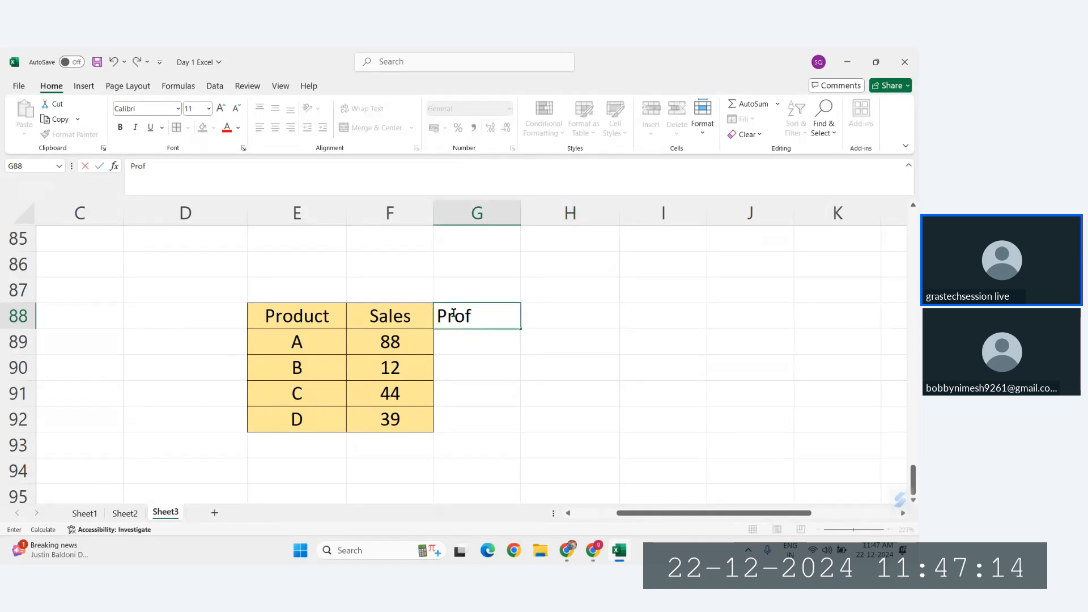
key("Return")
type("456")
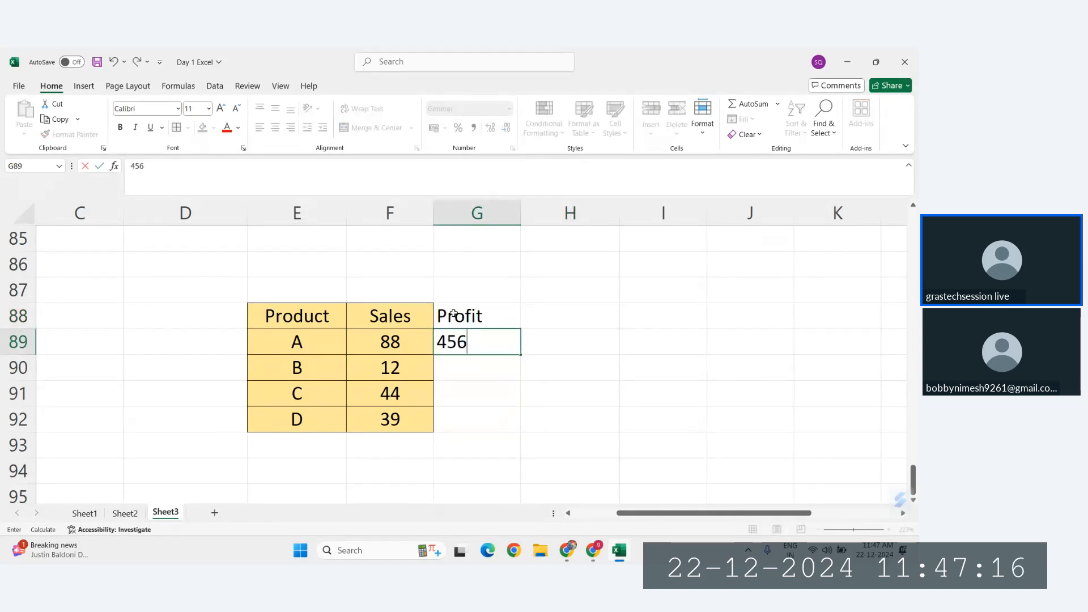
key("Return")
type("4567")
key("Return")
type("4534")
key("Return")
type("234")
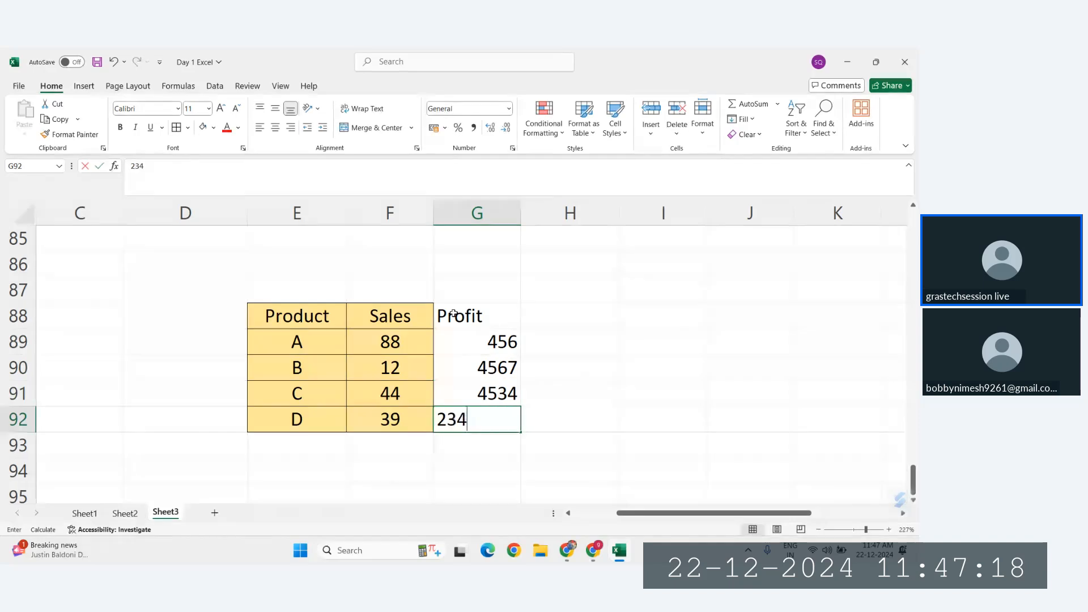
key("Return")
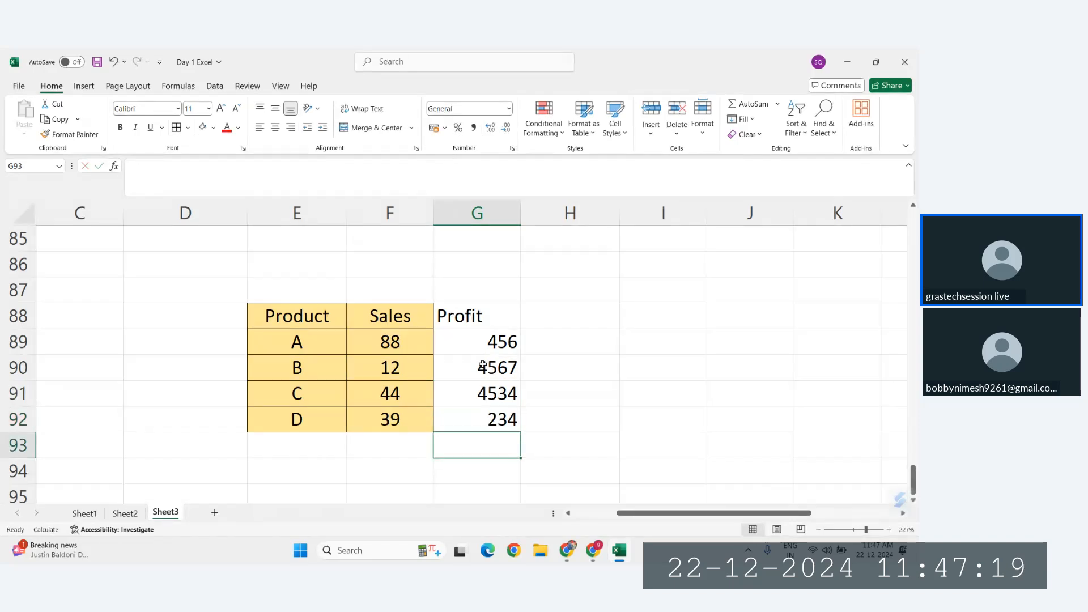
Step: Replace the Sales values in F89:F92 with 5345, 4567, 7876 and 6788
left_click(406, 341)
type("5345")
key("Return")
type("4567")
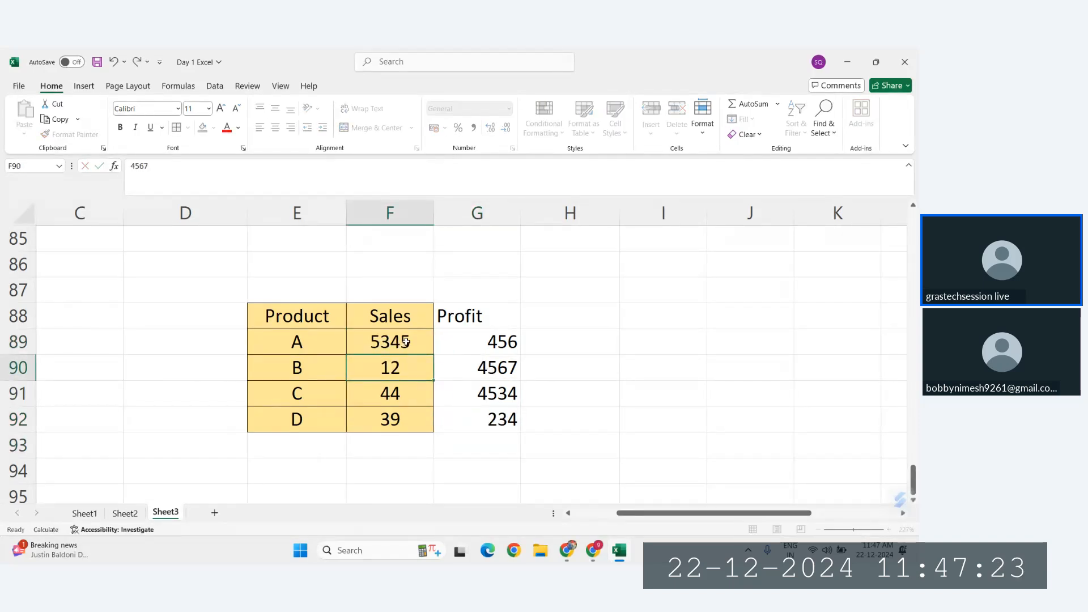
key("Return")
type("7876")
key("Return")
type("6788")
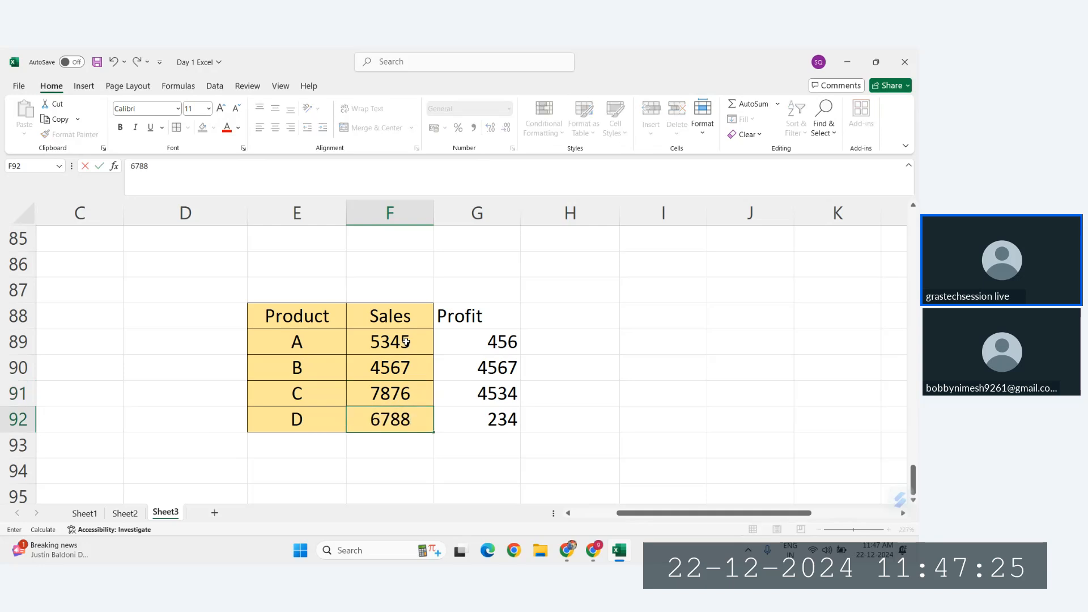
key("Return")
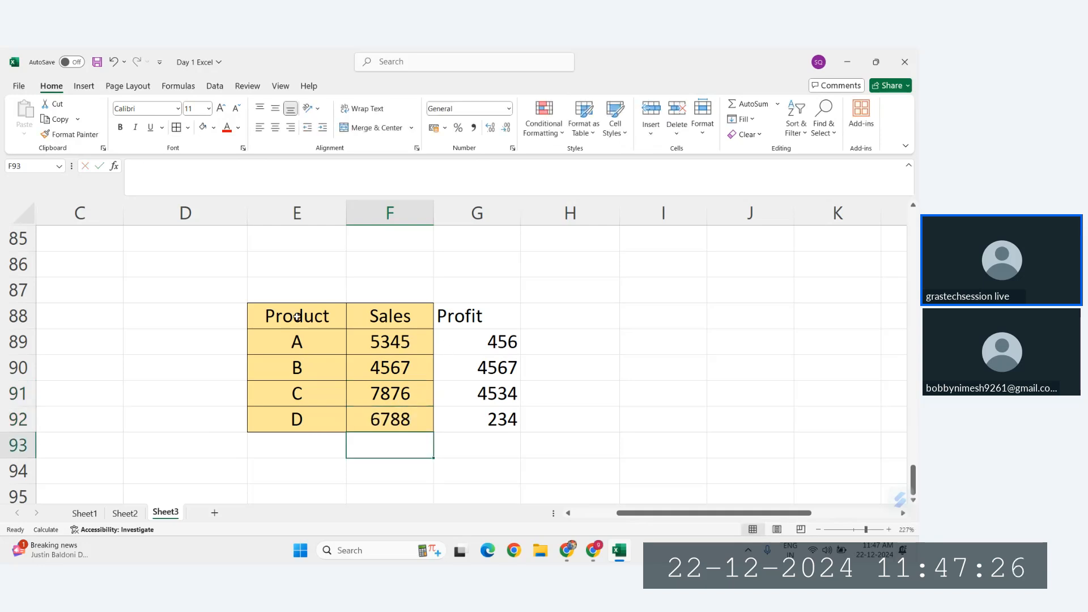
Step: Format the table E88:G92 with centred text, no fill colour and all borders
mouse_move(296, 316)
left_mouse_down()
mouse_move(432, 364)
mouse_move(499, 422)
left_mouse_up()
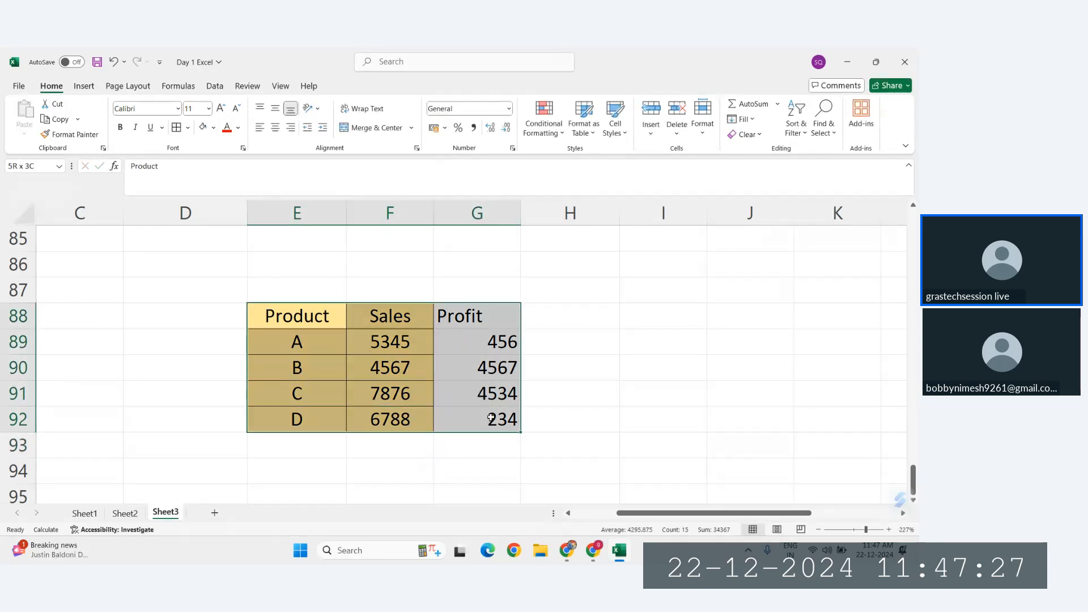
left_click(275, 128)
left_click(276, 128)
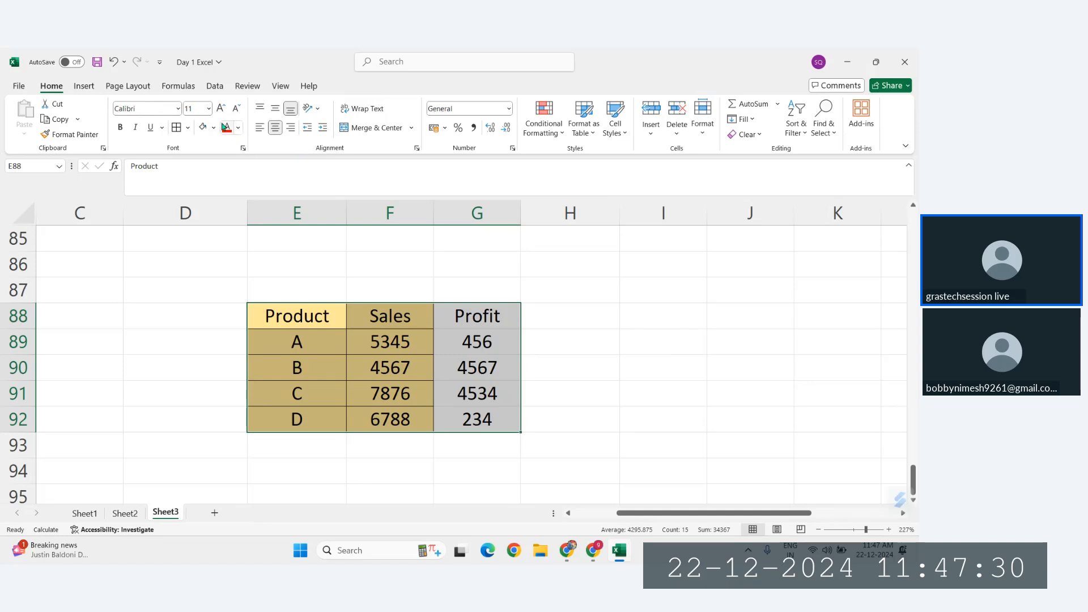
left_click(204, 128)
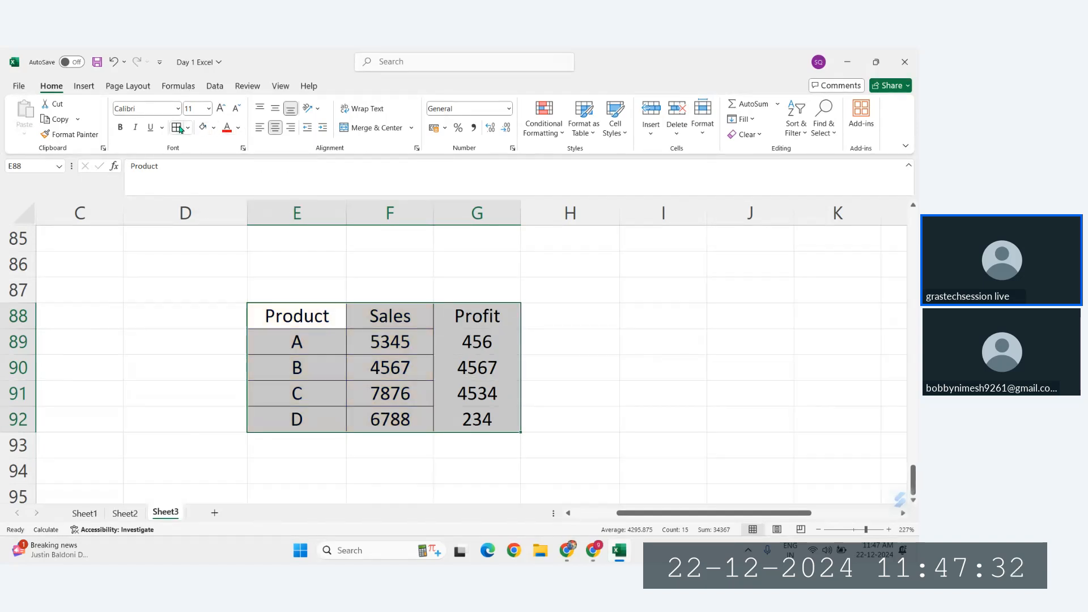
left_click(491, 334)
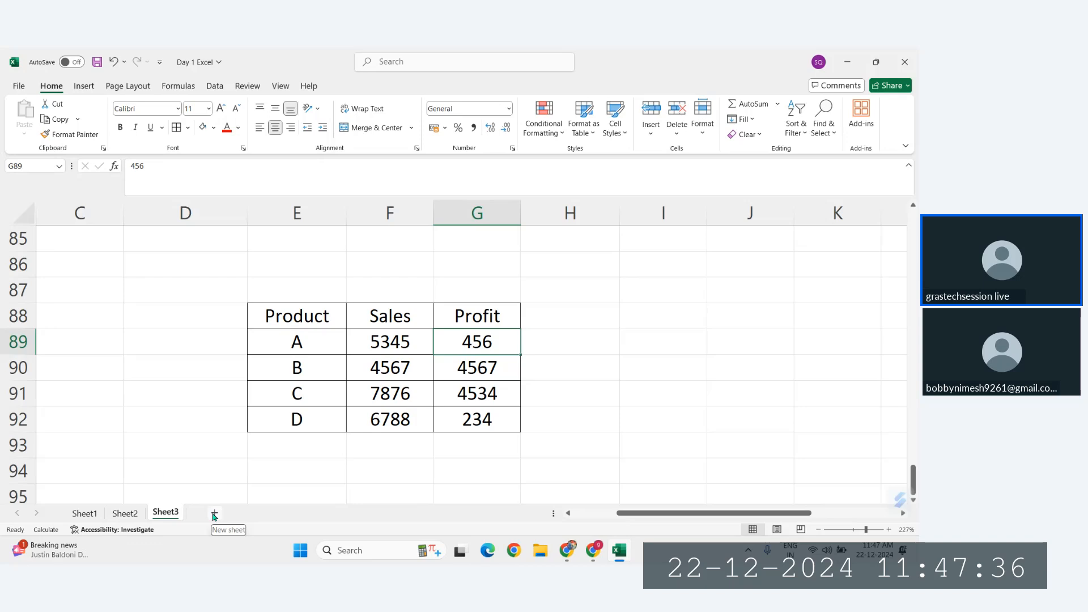
Step: Add a new worksheet after Sheet3 and select its cell F5
left_click_drag(297, 316, 477, 394)
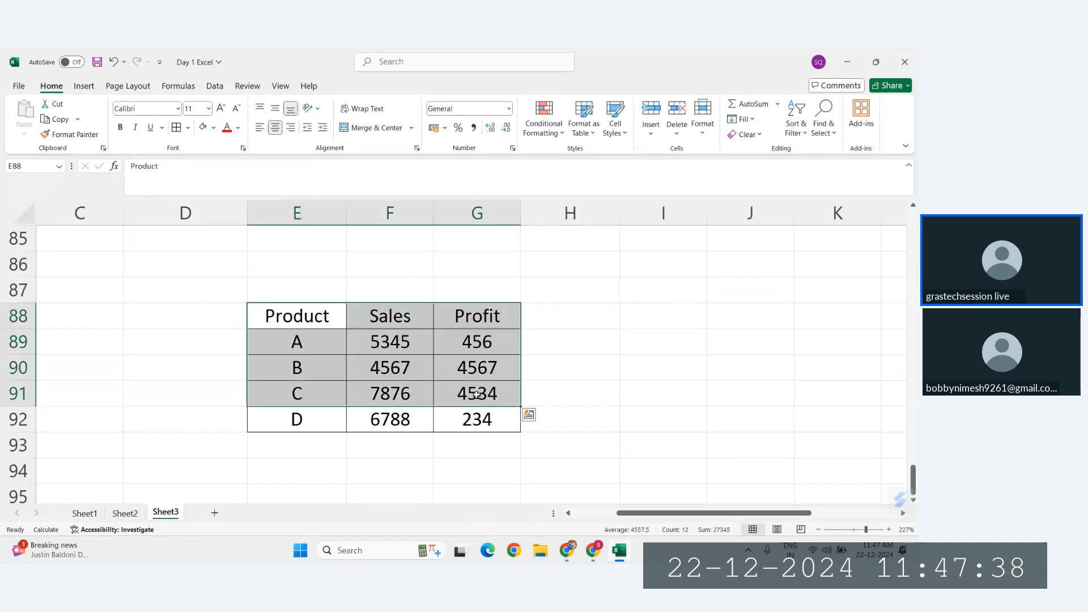
left_click(215, 513)
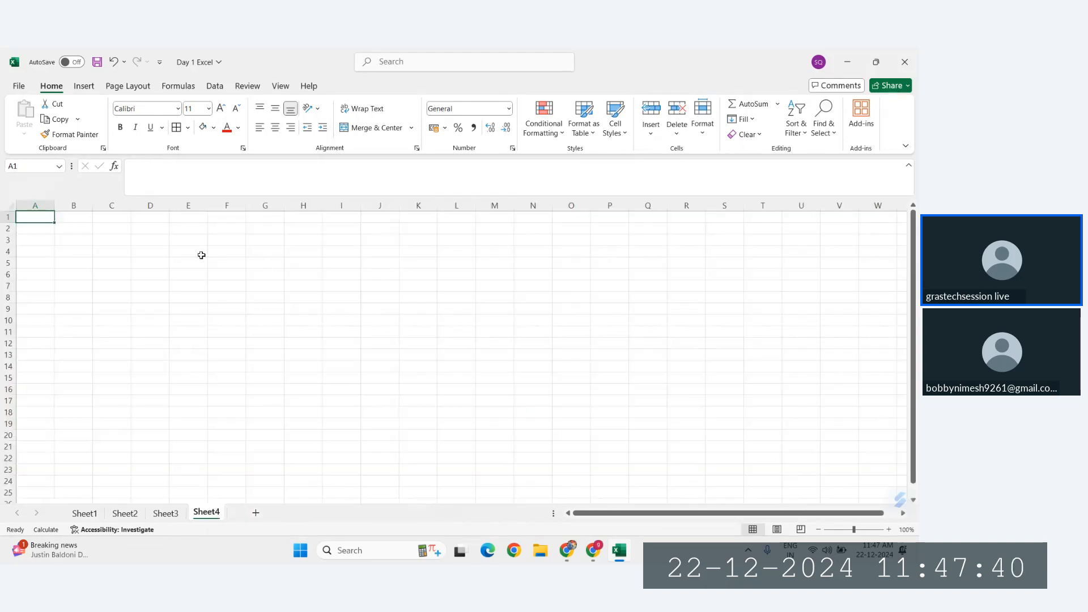
scroll(201, 255, "up", 8)
left_click(234, 287)
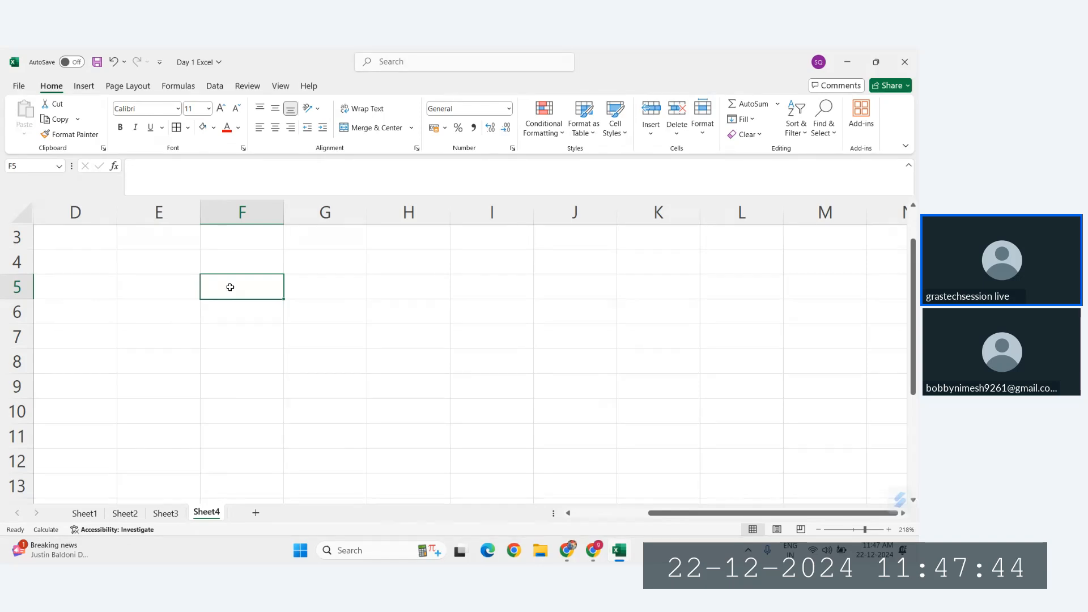
Step: Link F5 on Sheet4 to cell E88 of Sheet3 and fill the reference across F5:H9
type("-=")
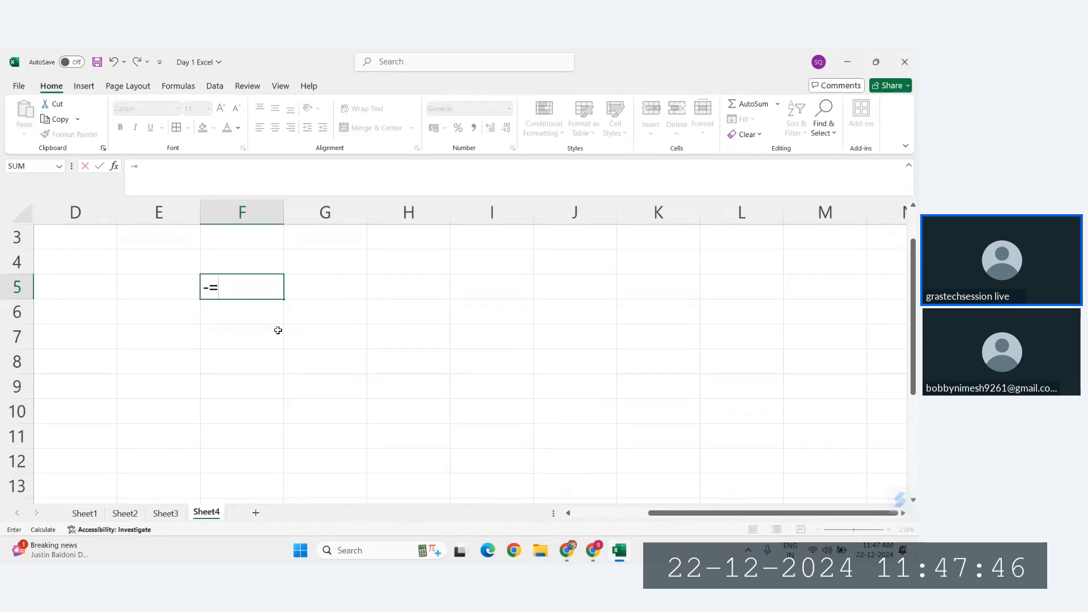
key("BackSpace")
key("BackSpace")
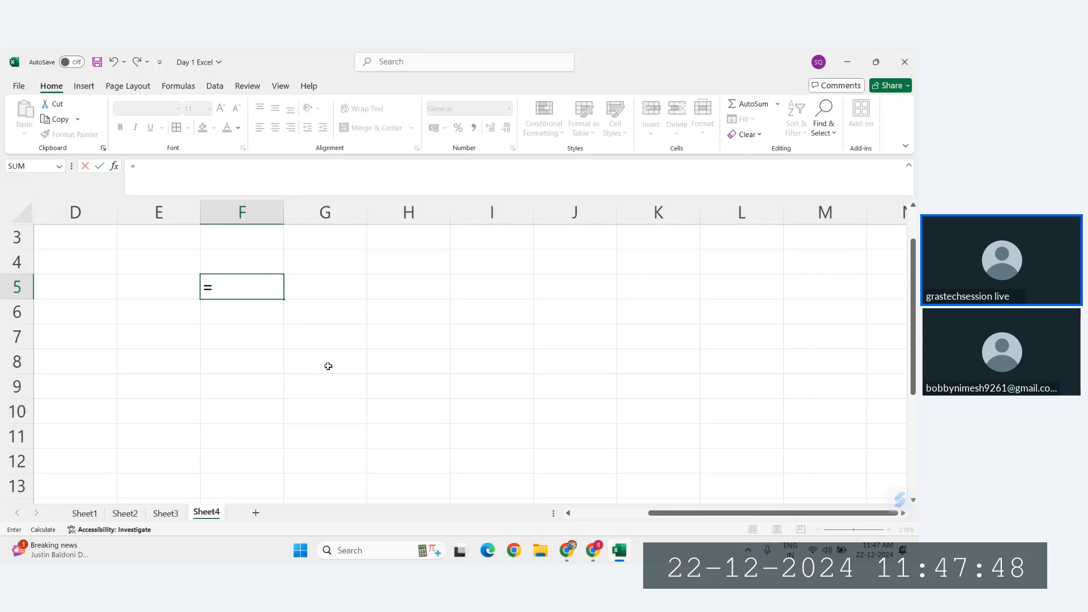
left_click(162, 514)
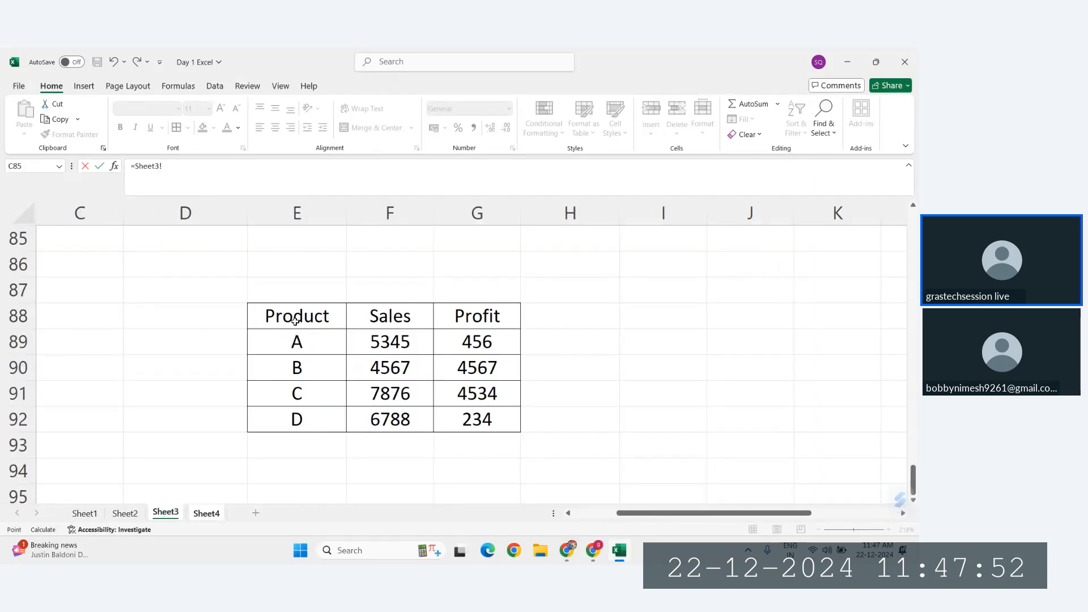
left_click(295, 321)
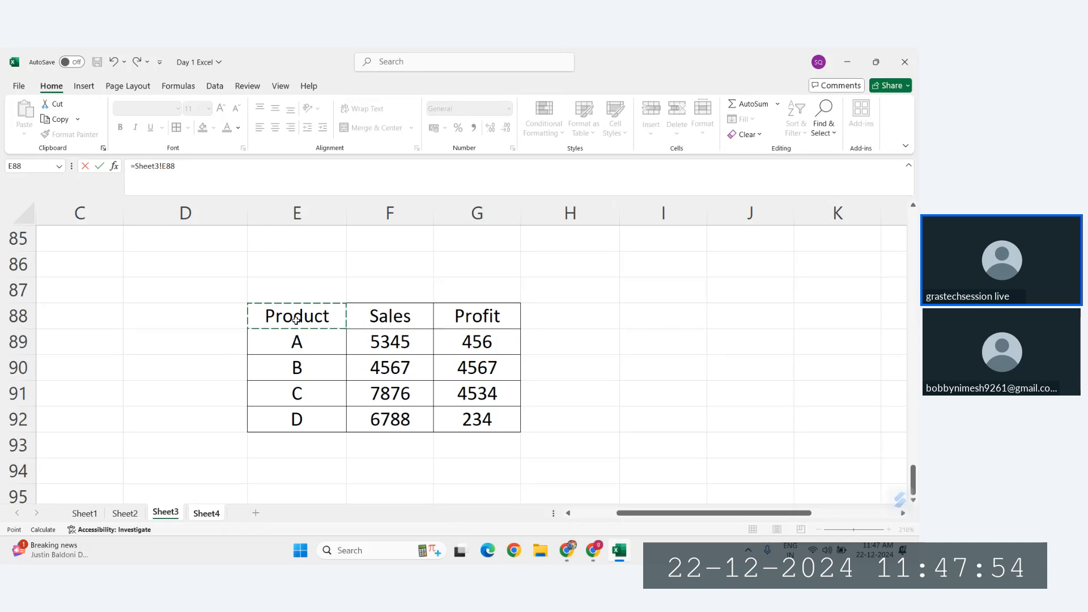
key("Return")
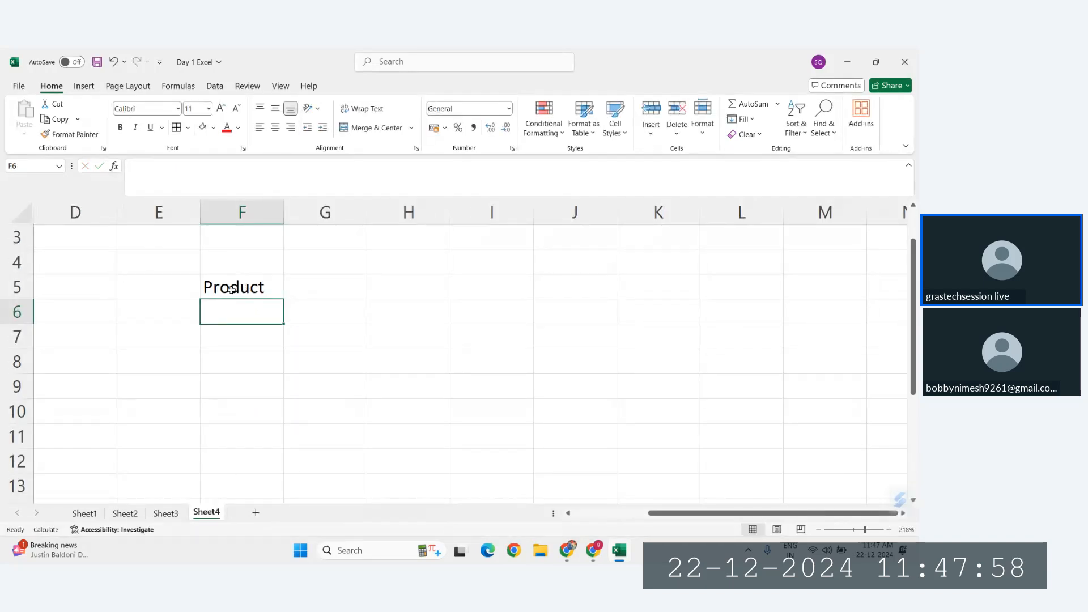
left_click(232, 288)
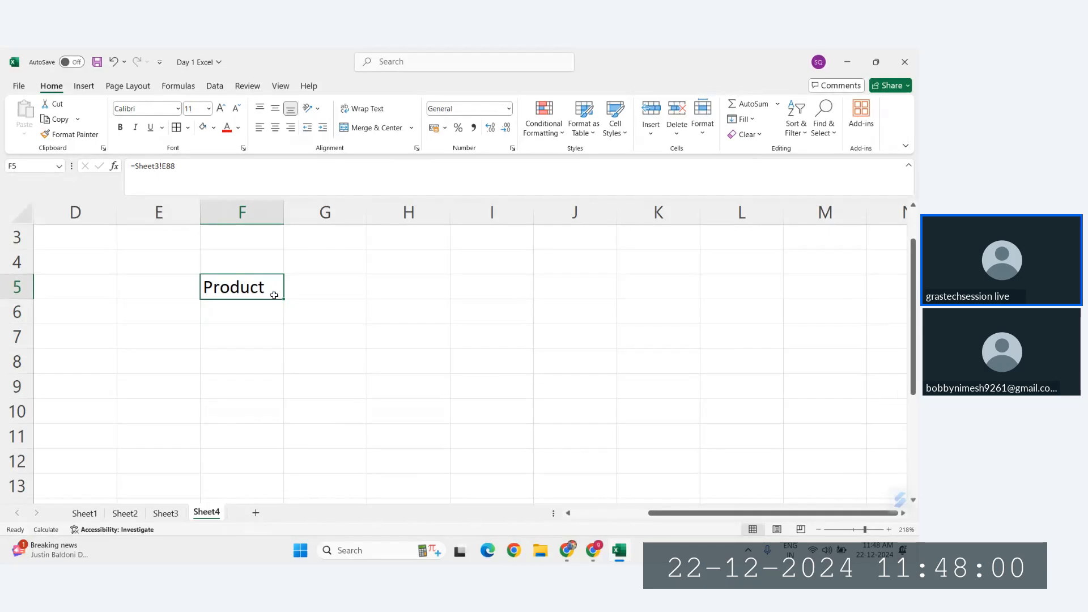
left_click_drag(283, 298, 451, 390)
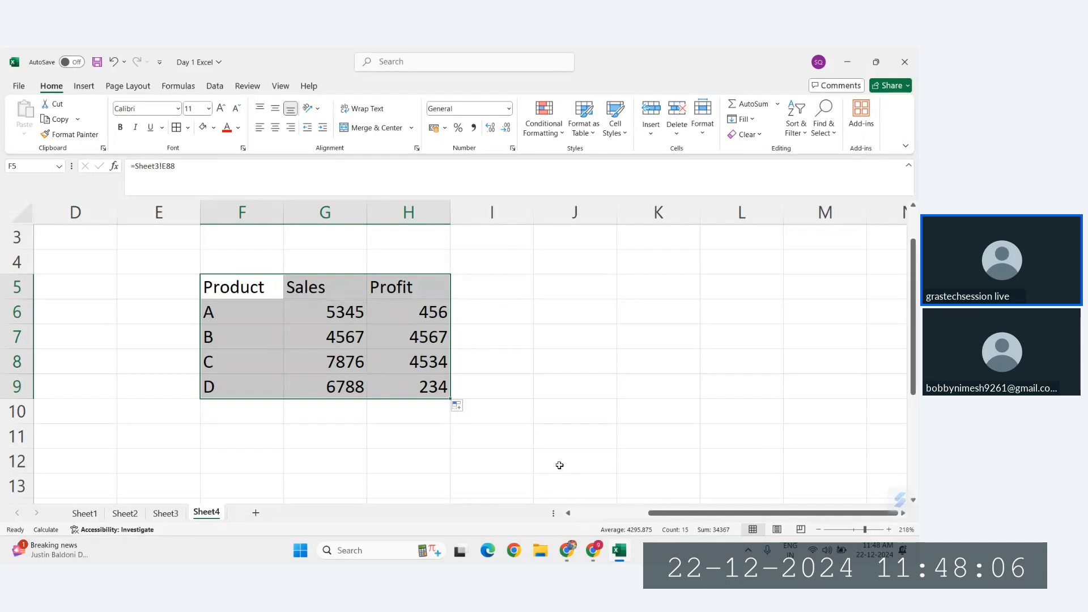
Step: Undo the filled references and the link formula in F5 on Sheet4
key("ctrl+z")
key("ctrl+z")
key("ctrl+z")
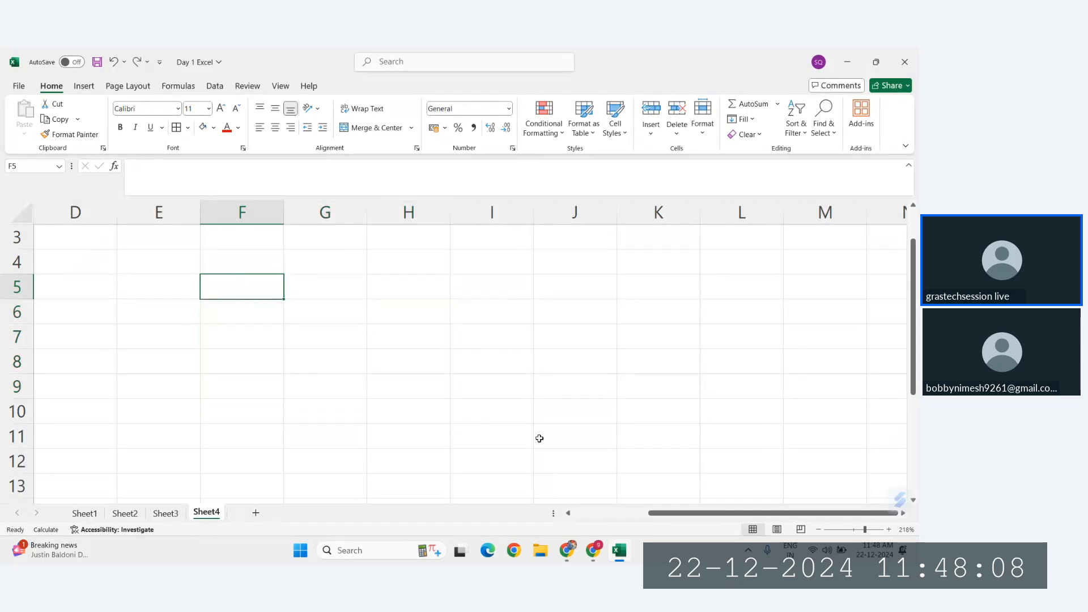
Step: Rename Sheet3 as old and Sheet4 as new
left_click(167, 515)
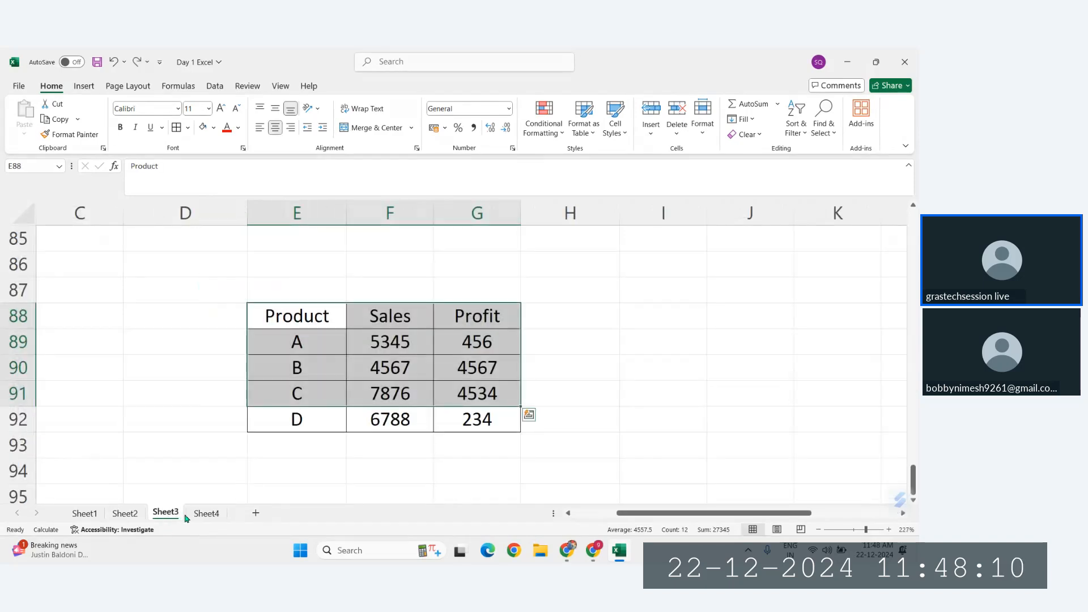
double_click(164, 512)
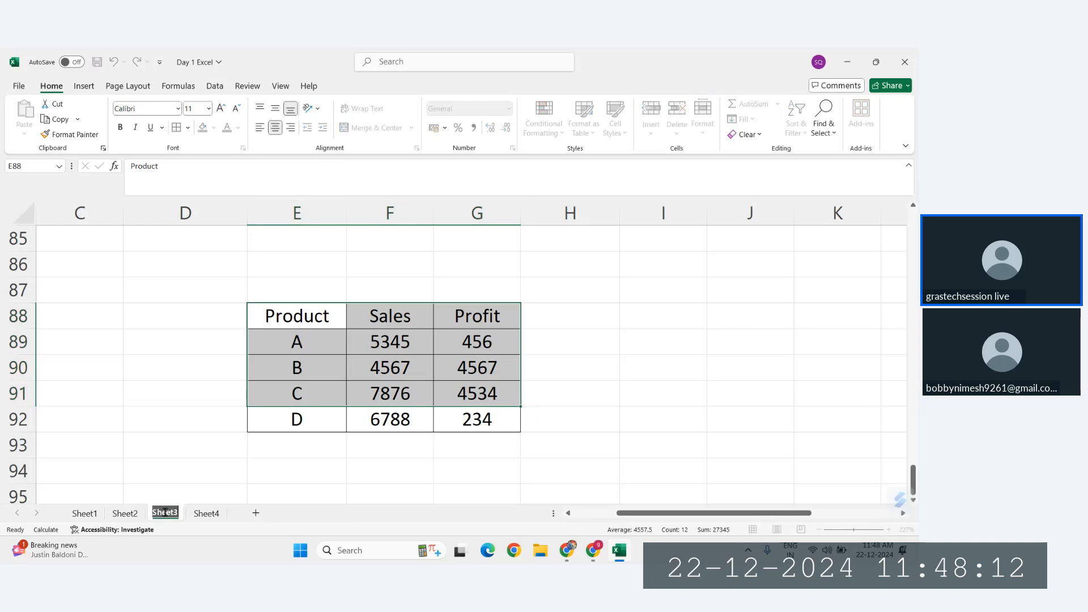
type("old")
key("Return")
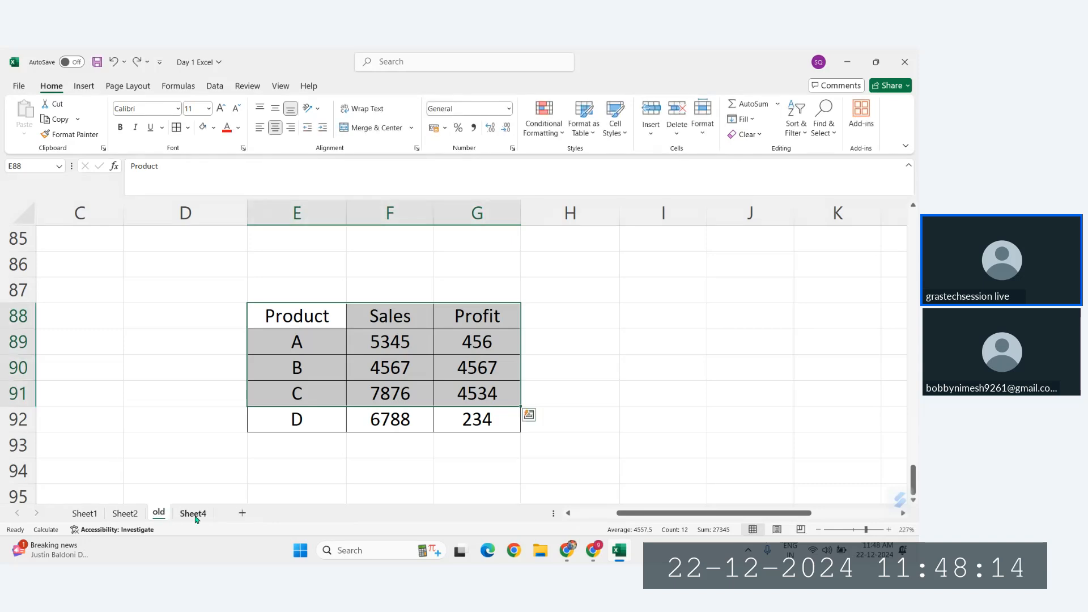
left_click(194, 514)
type("new")
key("Return")
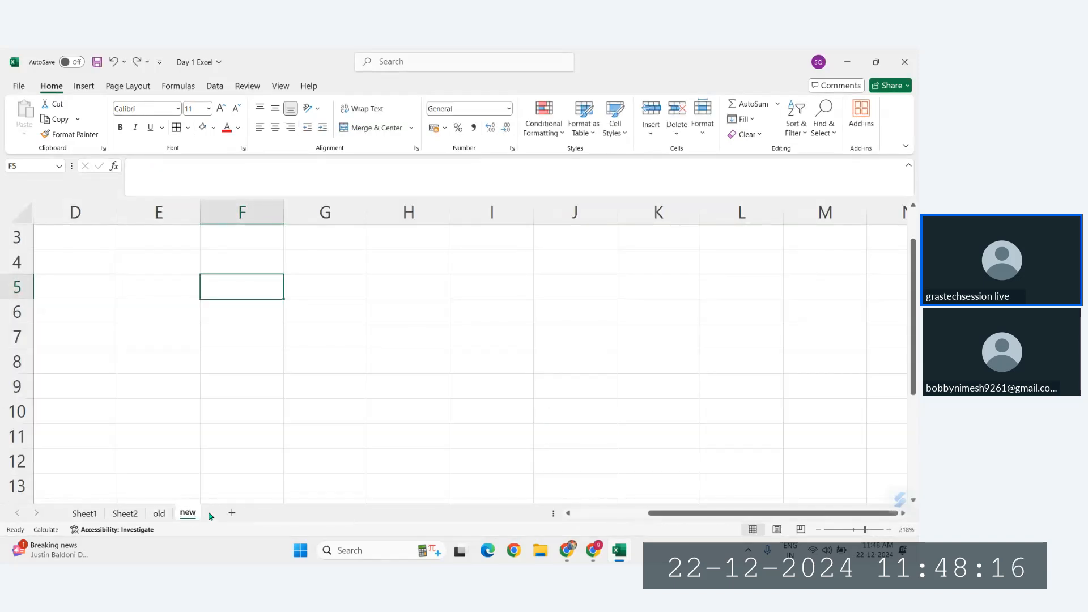
Step: Enter the reference =old!E88 in F5 of the new sheet and fill it across F5:H9
left_click(158, 513)
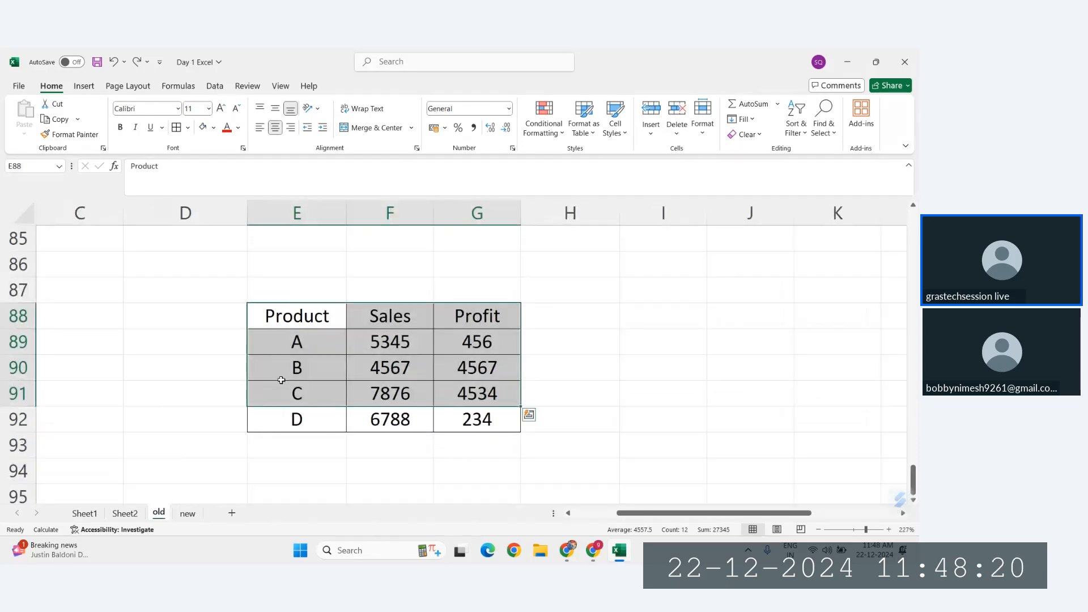
left_click(188, 513)
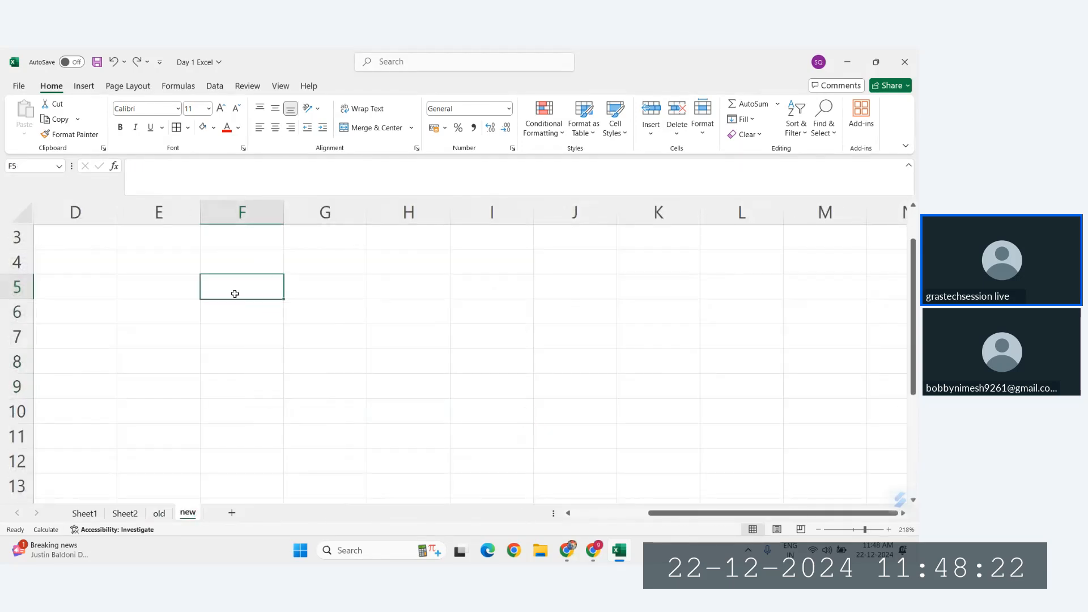
type("=")
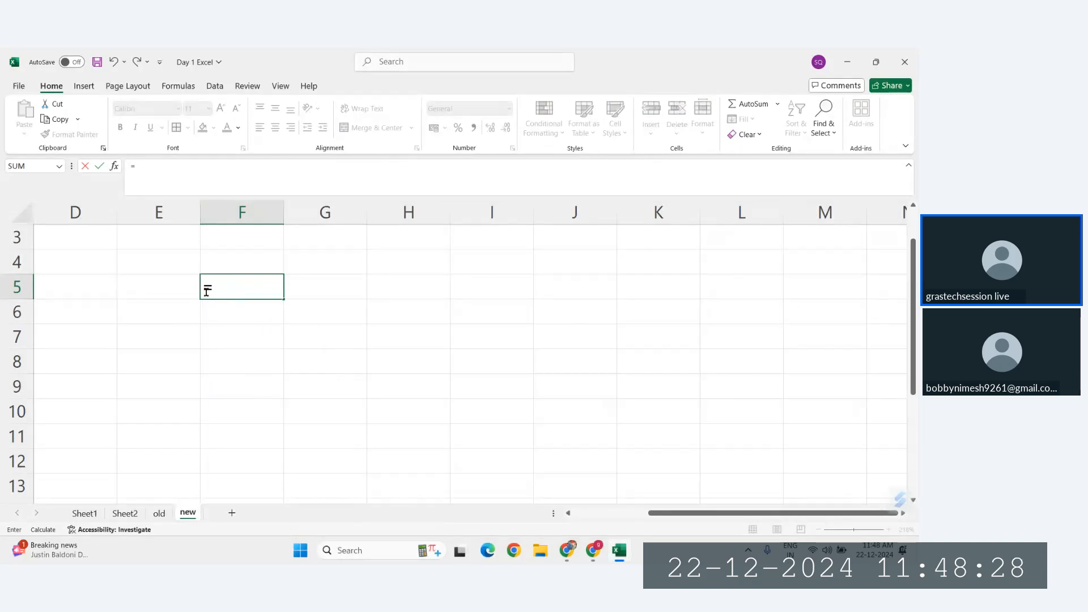
left_click(159, 517)
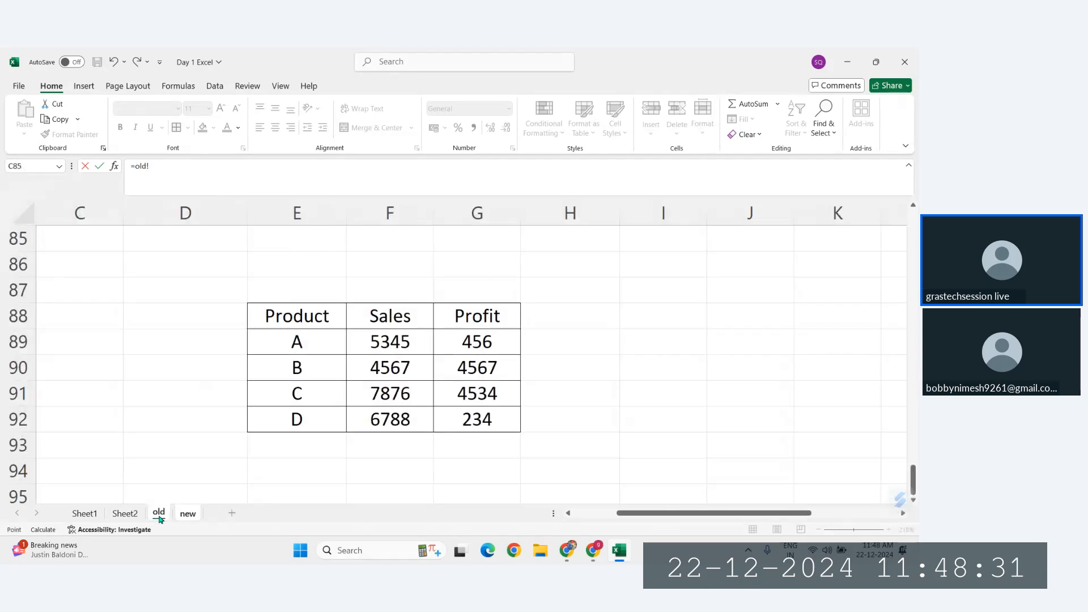
left_click(293, 318)
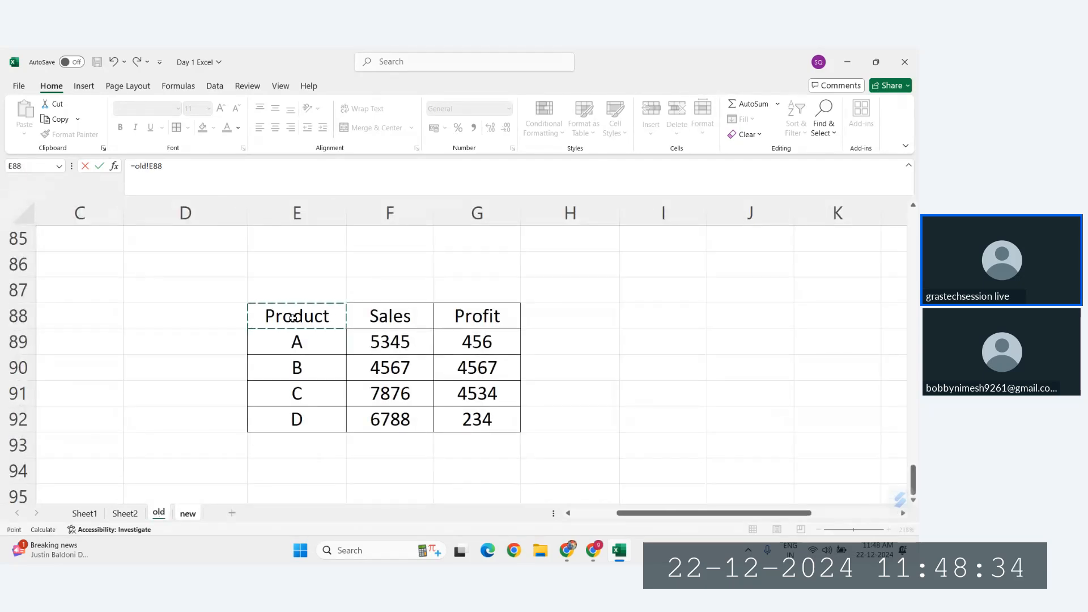
key("Return")
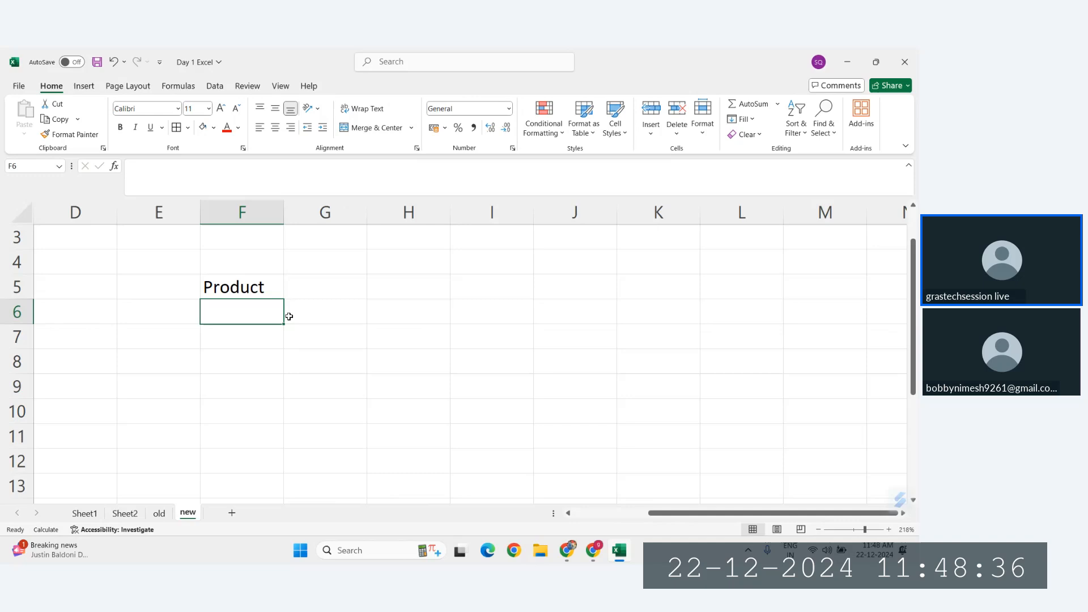
left_click(238, 286)
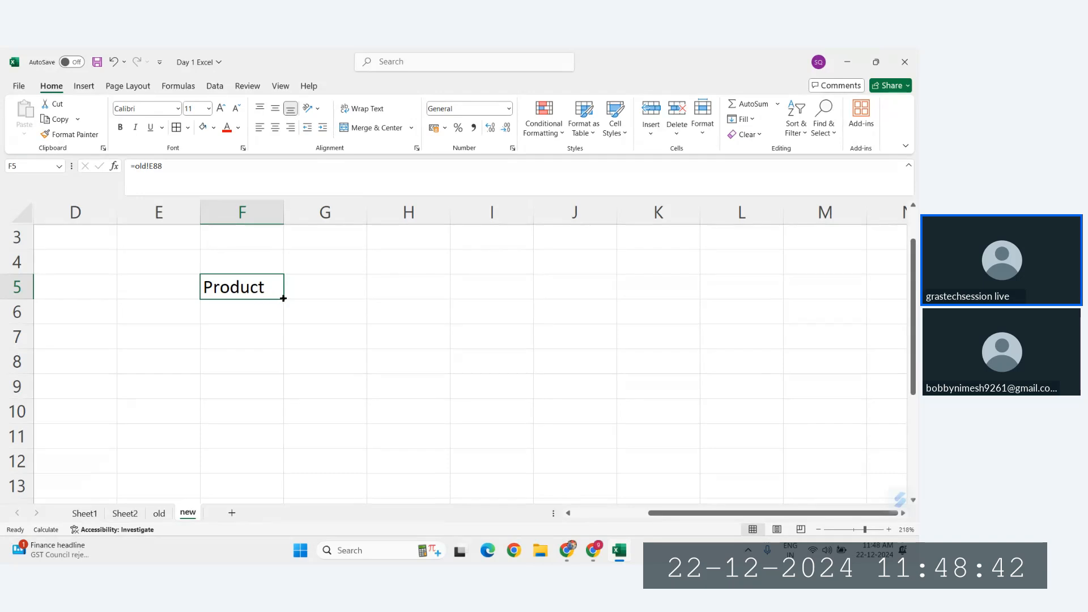
left_click_drag(284, 299, 457, 397)
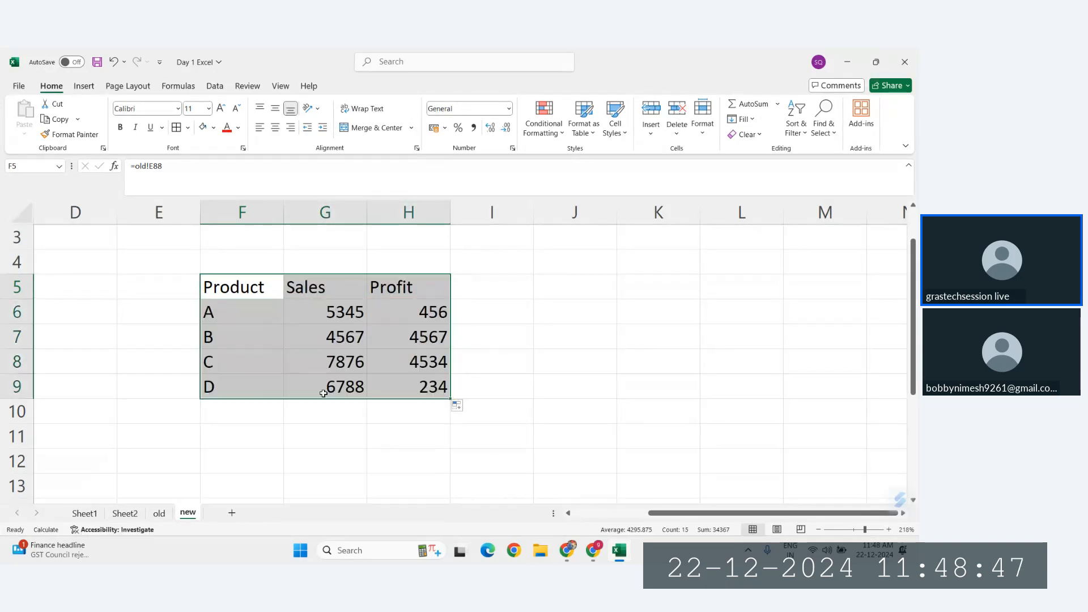
Step: Copy the product table E88:G92 on the old sheet to the empty area starting at J88
left_click(160, 514)
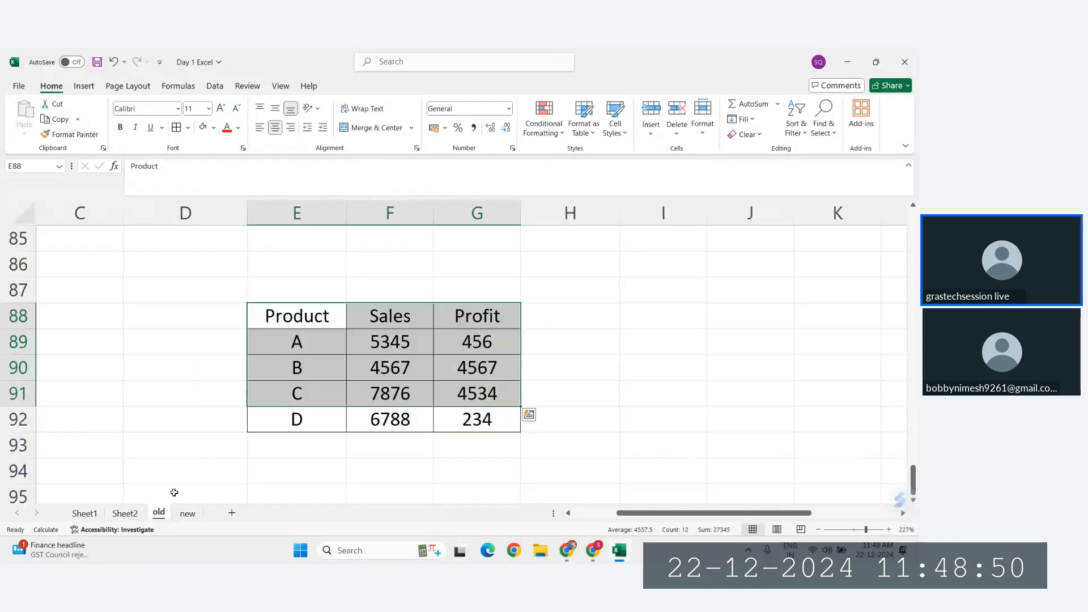
left_click(187, 516)
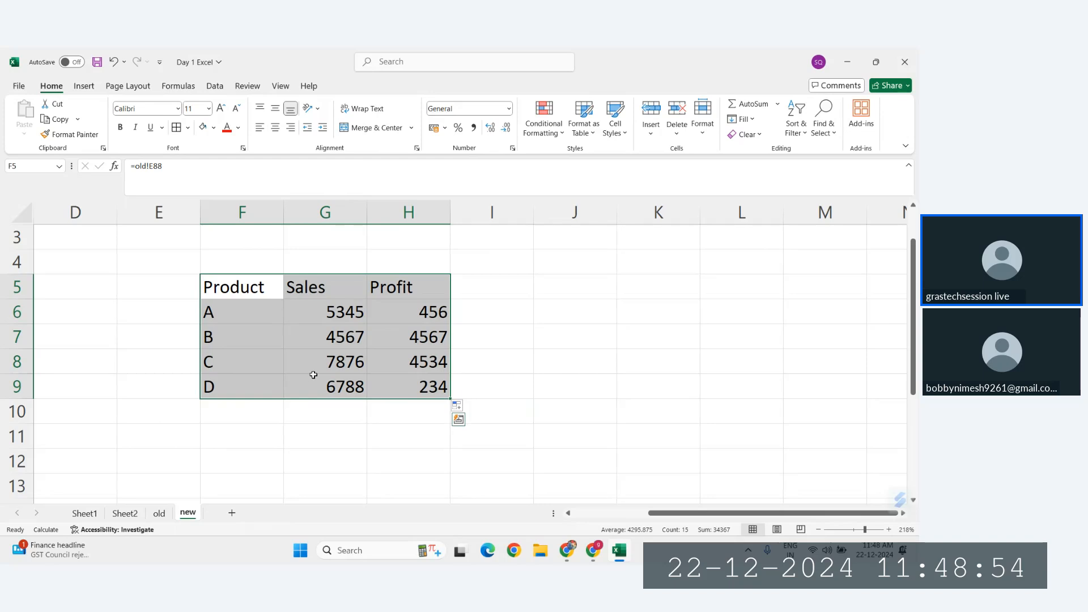
left_click(160, 511)
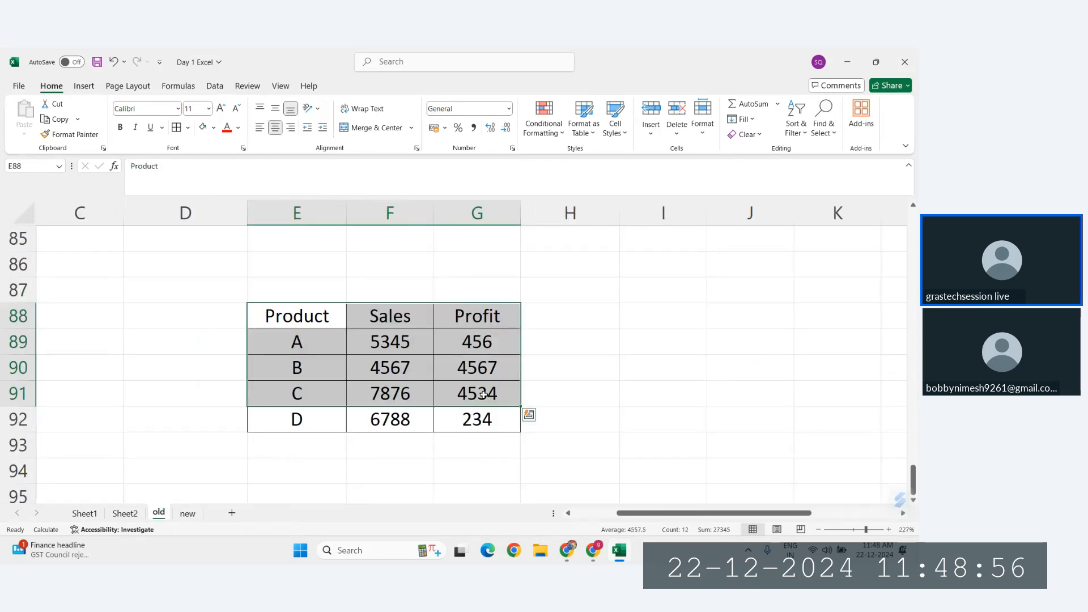
left_click_drag(297, 311, 438, 409)
key("ctrl+c")
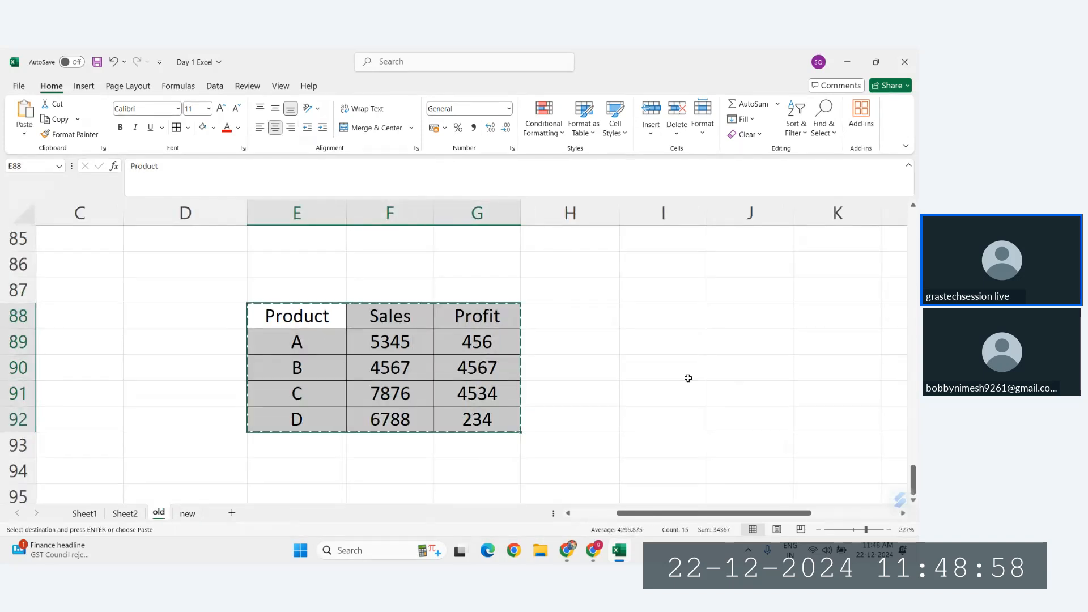
scroll(687, 376, "right", 1)
left_click(651, 311)
key("ctrl+v")
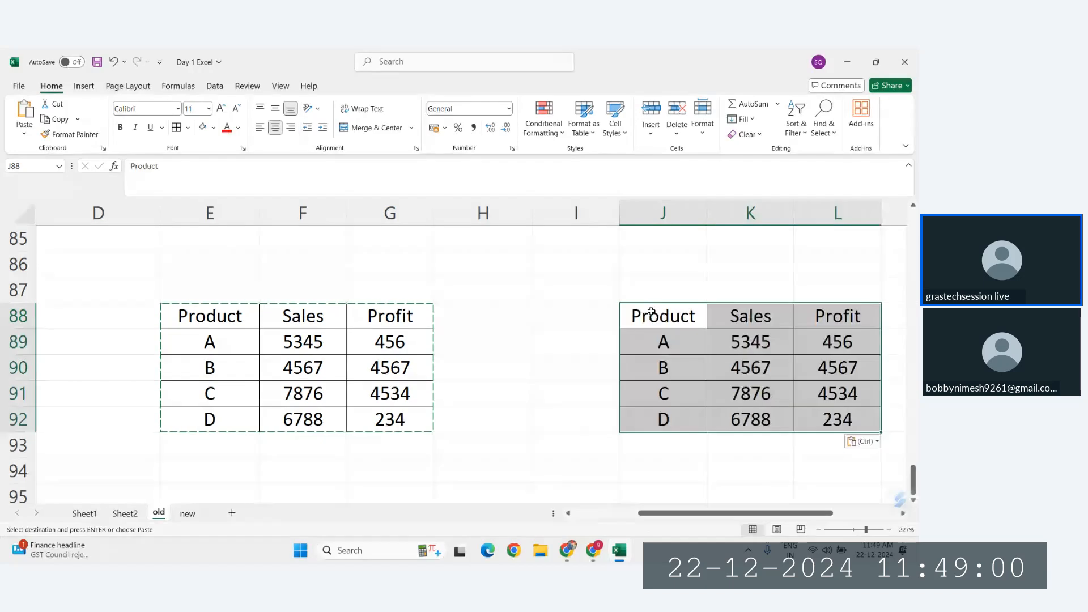
Step: Change product B in E90 of the old sheet to BBCD, and compare the pasted copy with the linked table on the new sheet
left_click(217, 367)
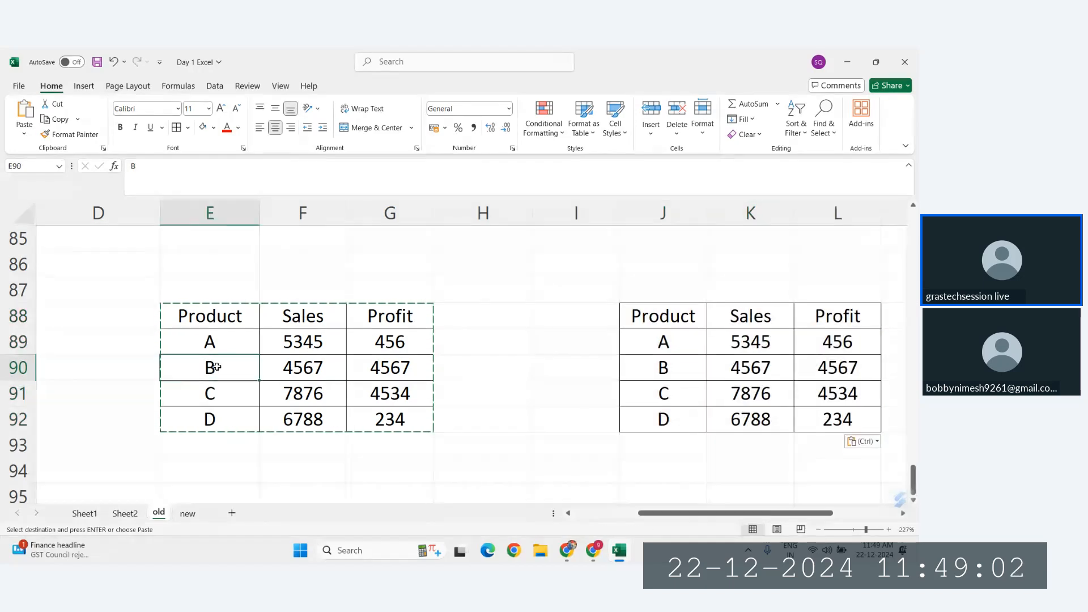
double_click(216, 367)
type("BCD")
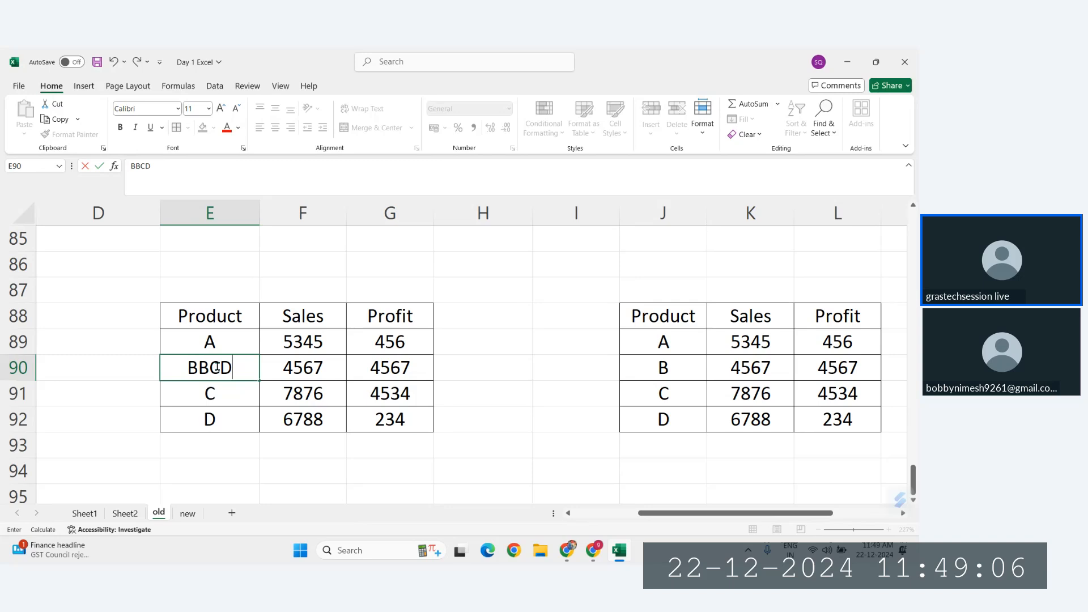
key("Return")
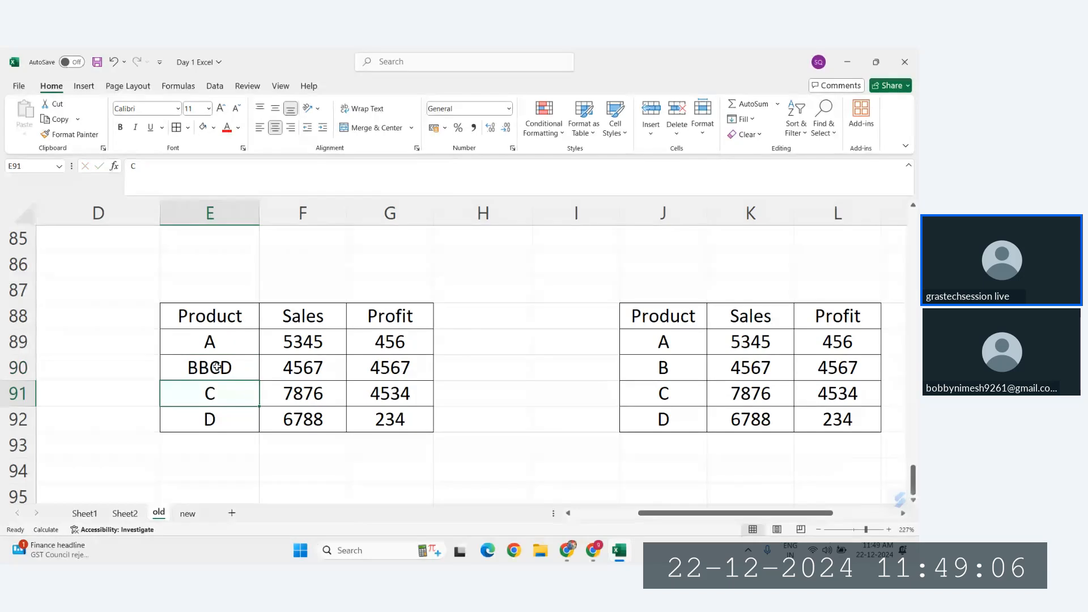
left_click(668, 368)
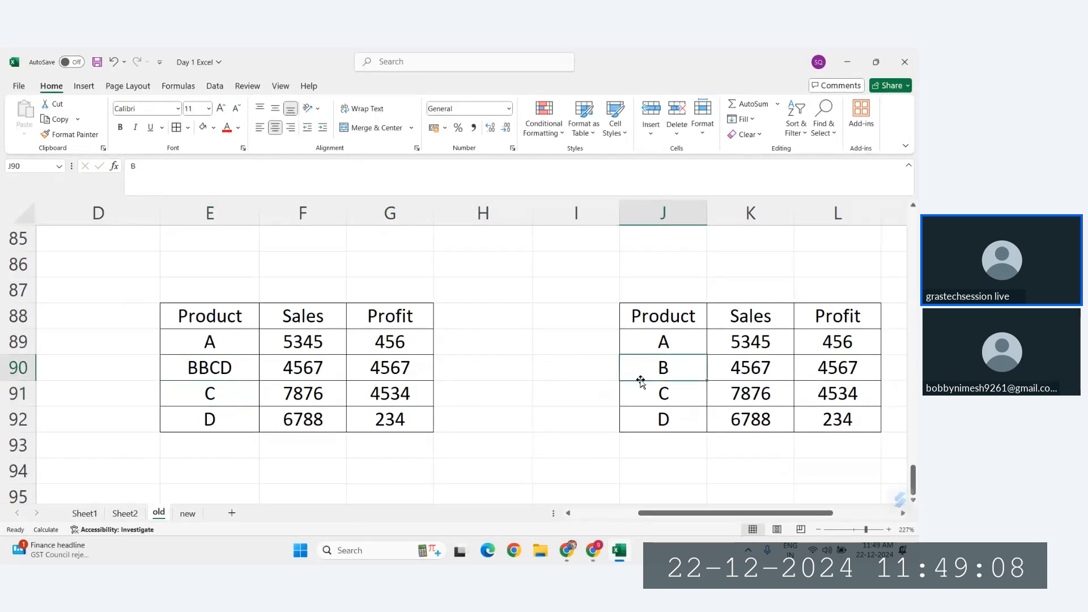
left_click(186, 514)
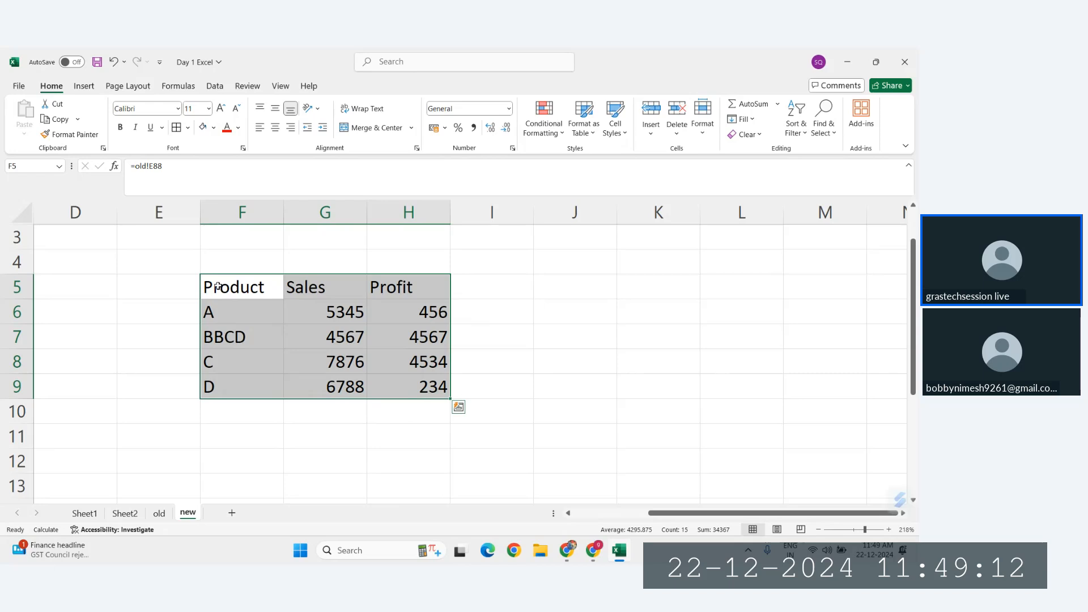
Step: Format the linked table F5:H9 on the new sheet with centred text and all borders
left_click_drag(218, 287, 398, 382)
left_click(275, 127)
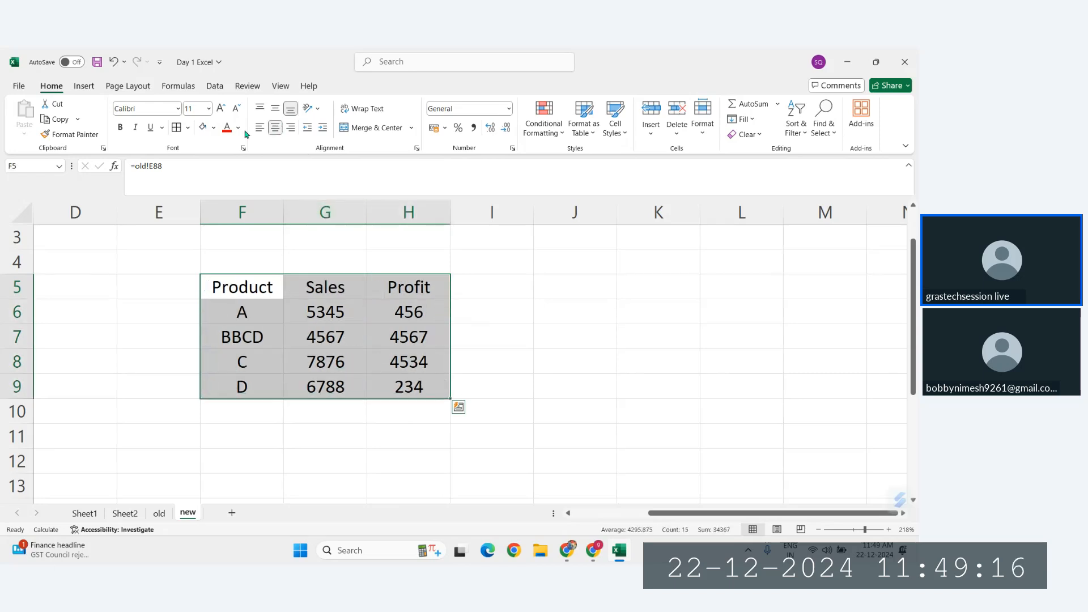
left_click(176, 126)
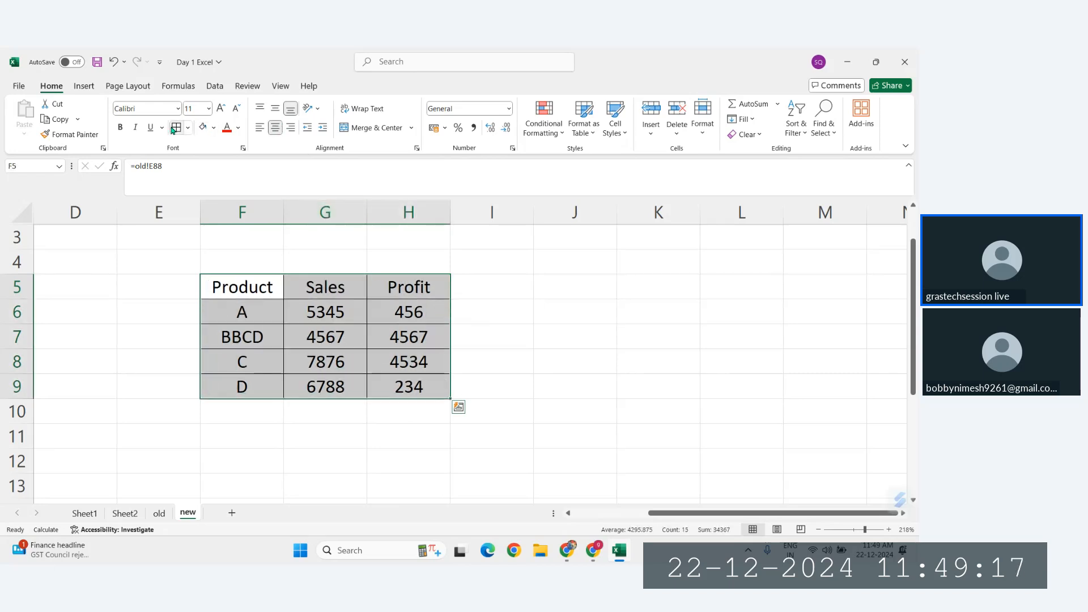
Step: Compare the original and copied product tables on the old sheet with the linked table on the new sheet
left_click(157, 513)
left_click_drag(665, 320, 837, 418)
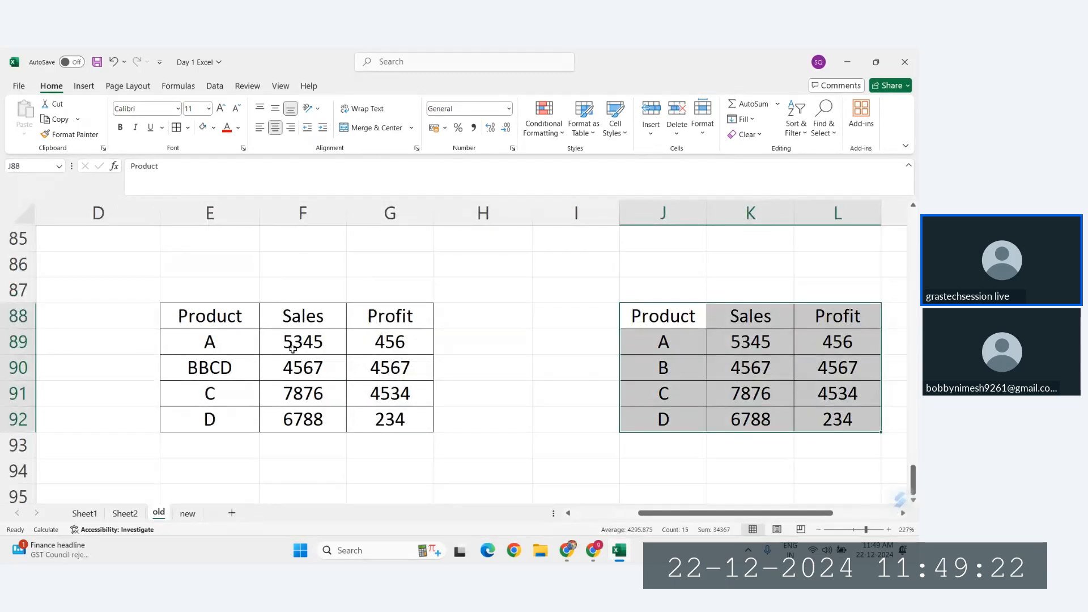
left_click_drag(170, 316, 348, 381)
left_click(188, 513)
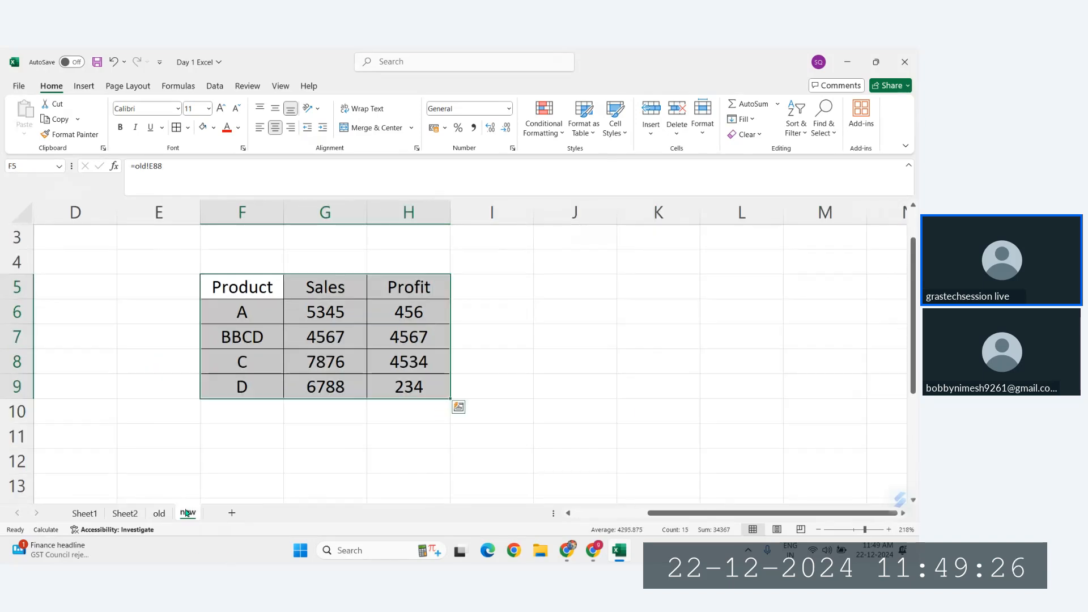
left_click(159, 513)
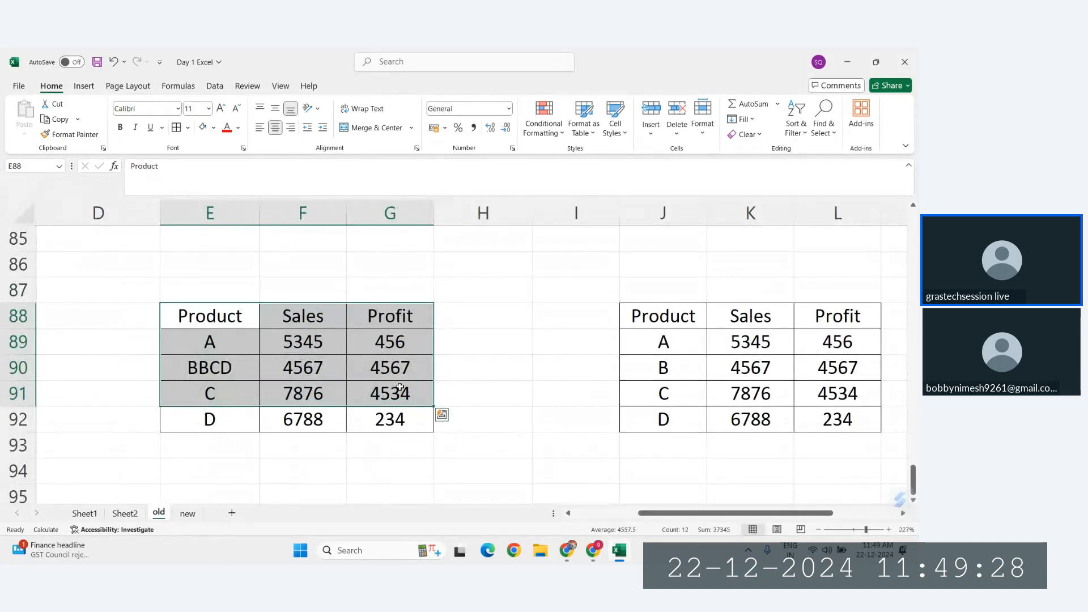
Step: Set product A's profit in G89 of the old sheet to 1, and check the pasted copy and the linked table on the new sheet
left_click(395, 343)
type("1")
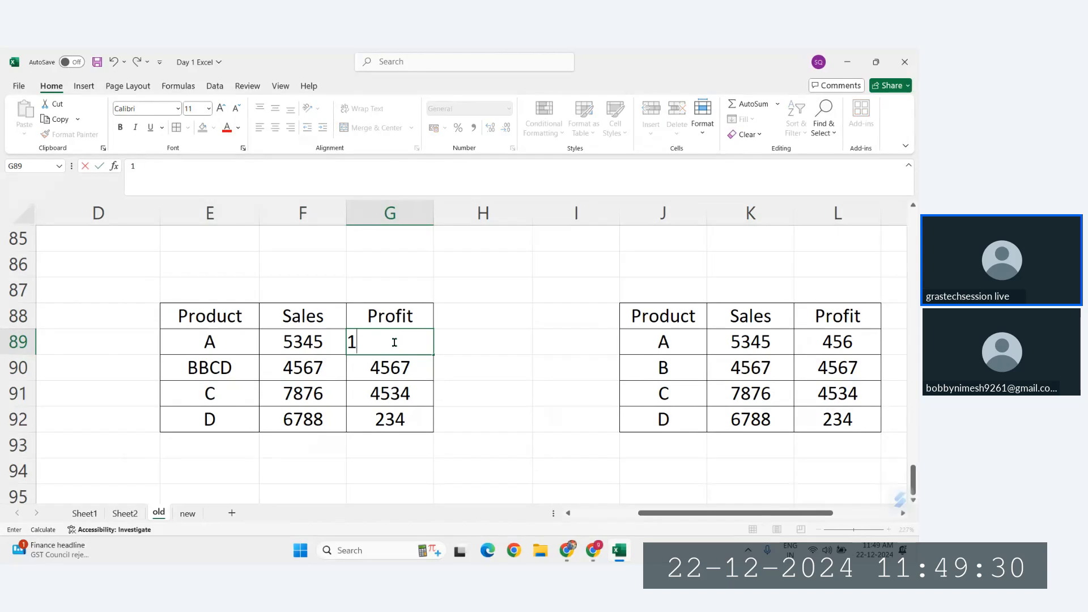
key("Return")
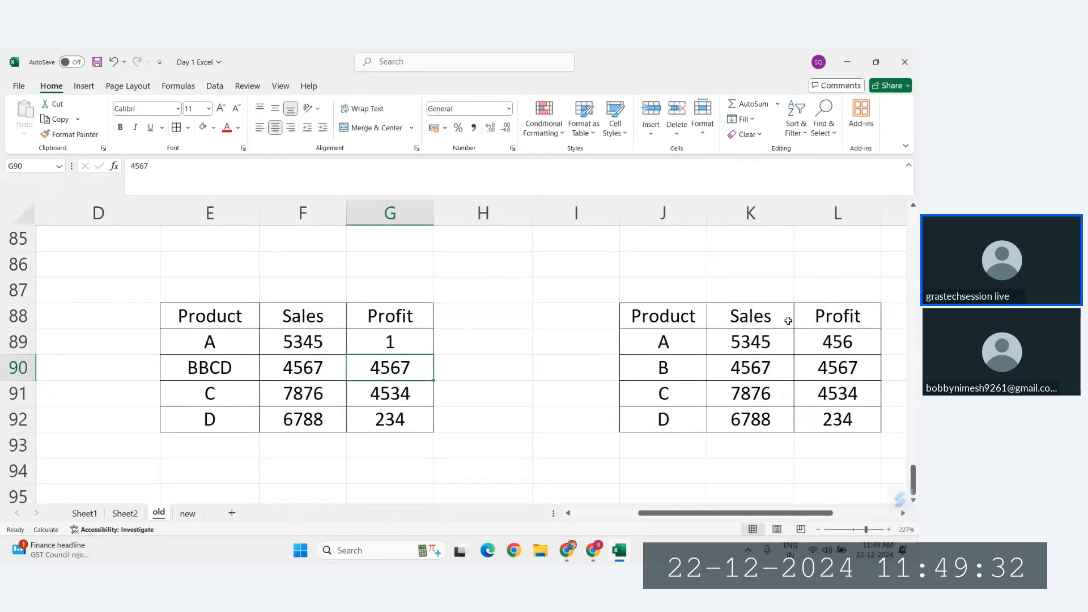
left_click_drag(787, 320, 835, 422)
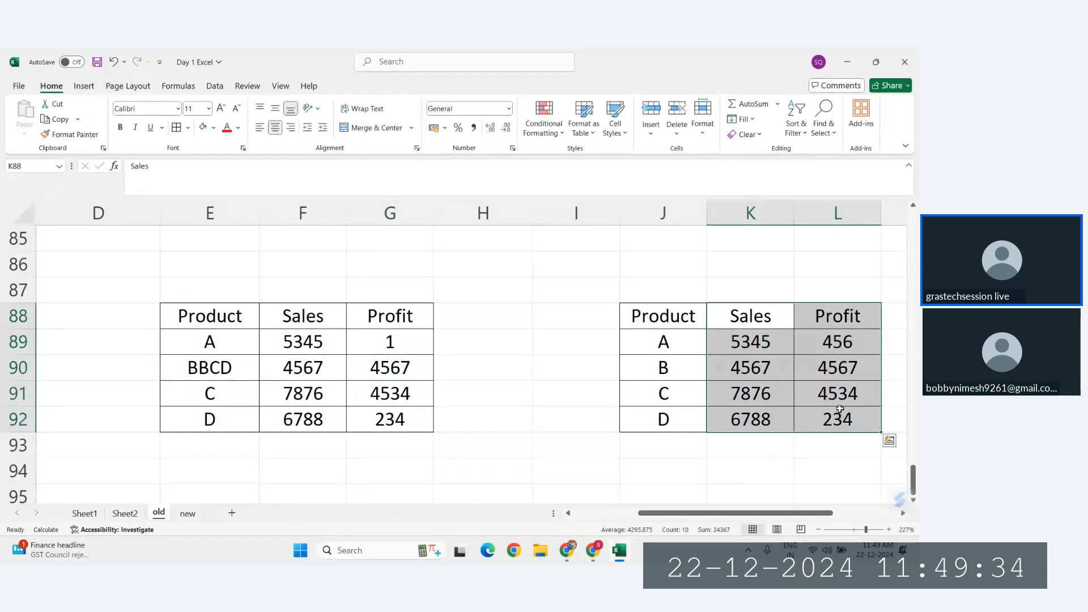
left_click(187, 512)
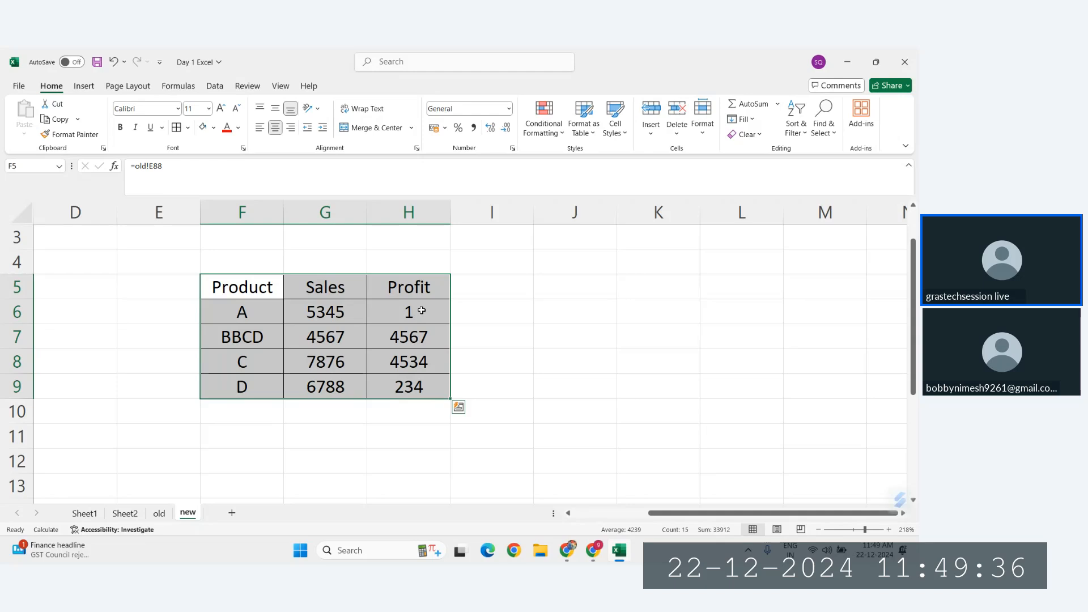
left_click(421, 311)
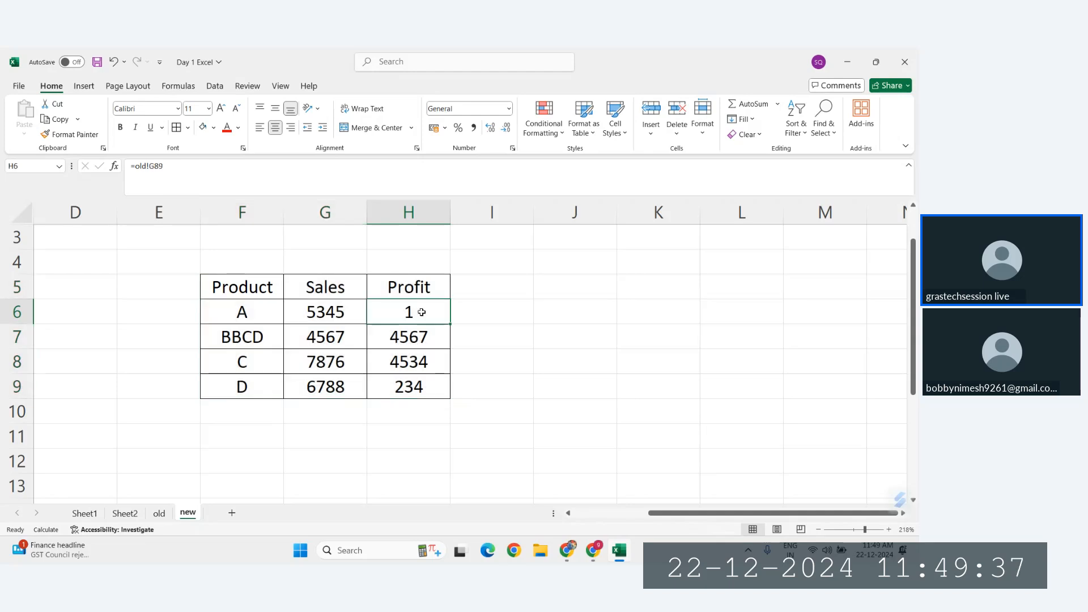
left_click(157, 516)
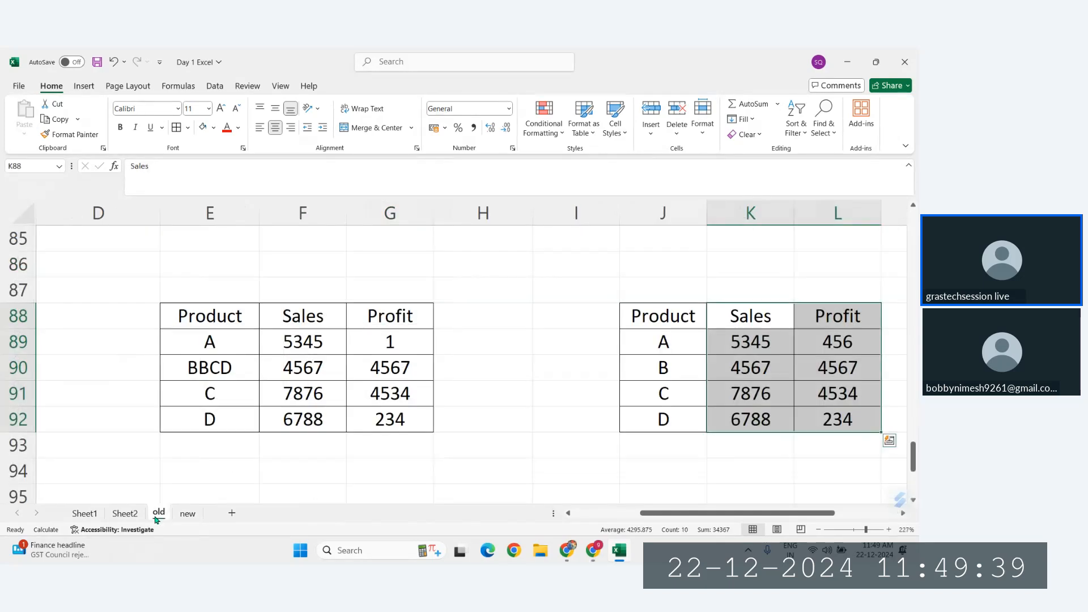
left_click(187, 513)
left_click(417, 367)
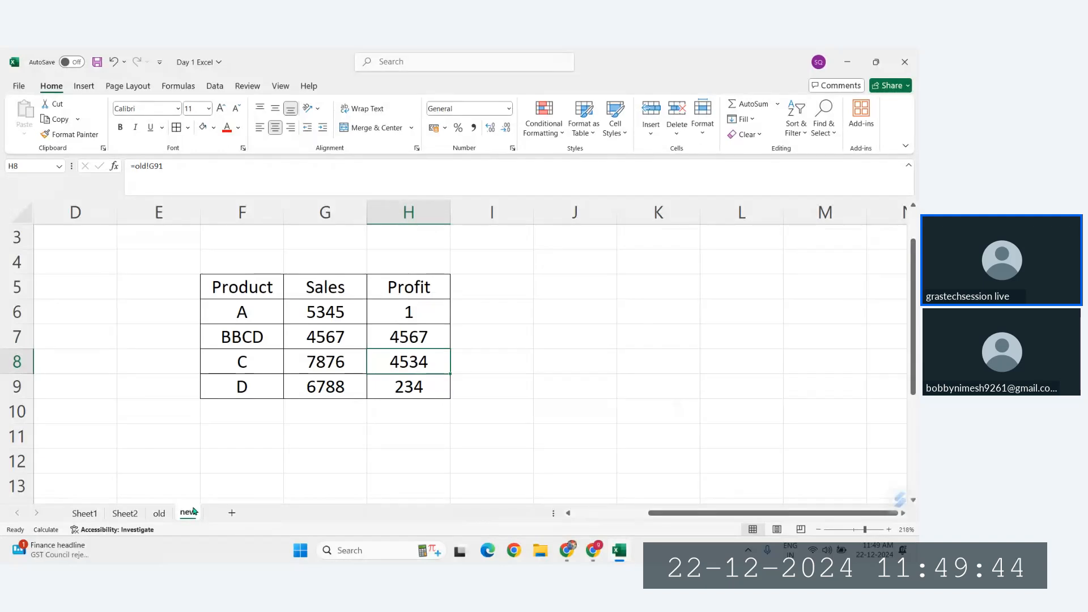
Step: Change product D in E92 of the old sheet to DDD, and check the linked cell F9 on the new sheet
left_click(168, 513)
left_click(213, 425)
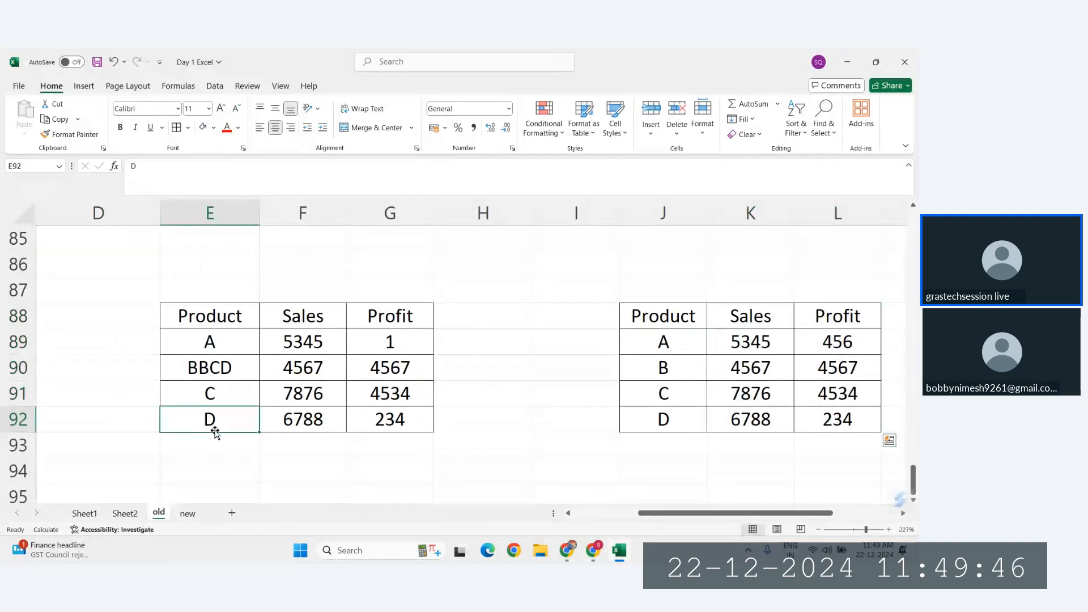
type("DDD")
key("Return")
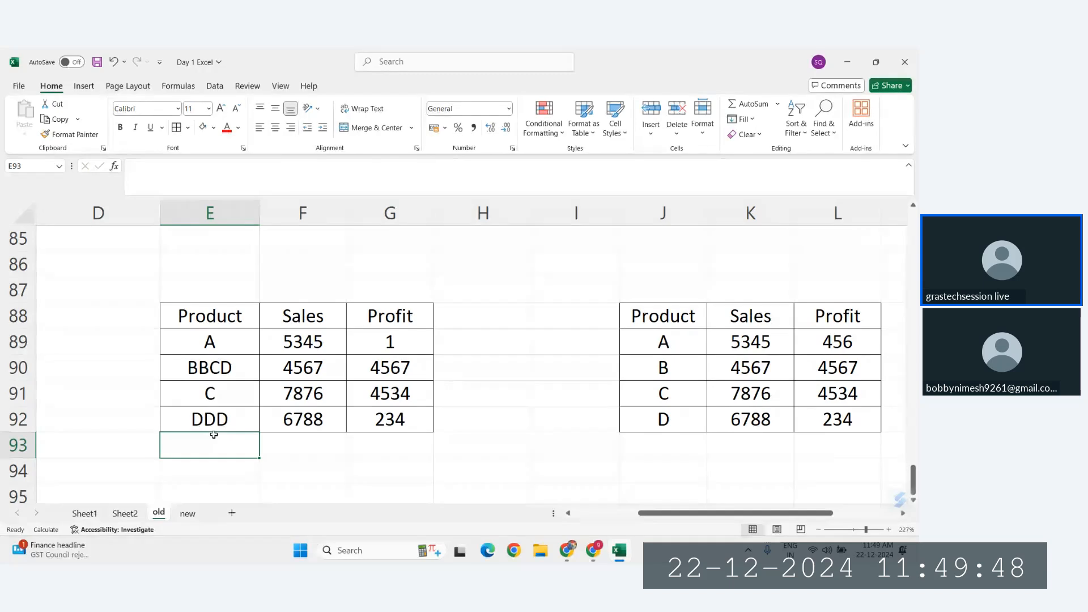
left_click(188, 514)
left_click(245, 385)
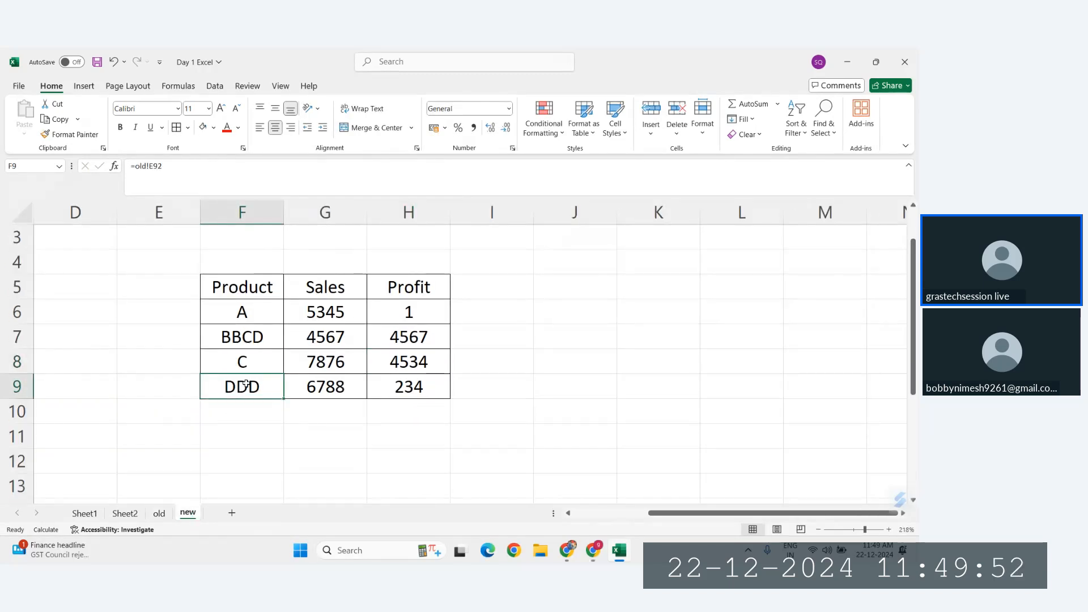
Step: Inspect the sheet references behind F9, G9 and H7 of the linked table without changing them
double_click(246, 385)
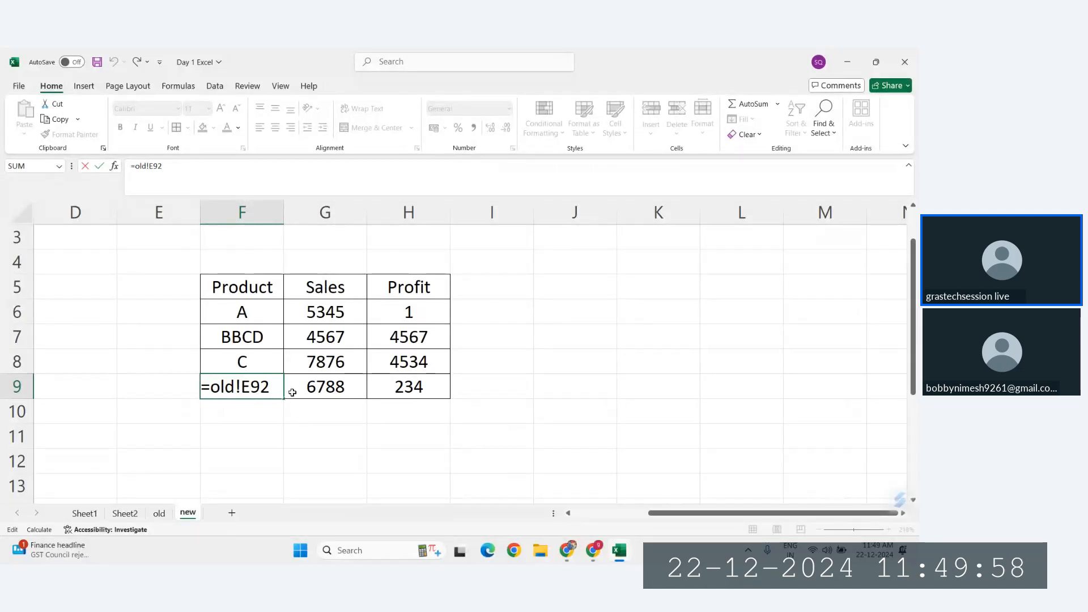
double_click(318, 387)
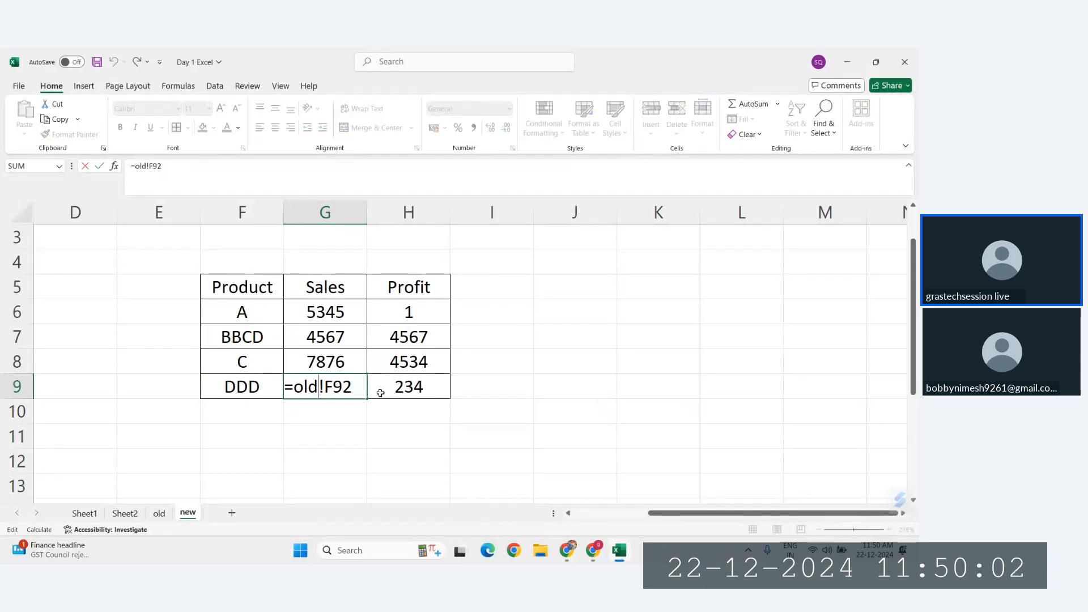
double_click(409, 337)
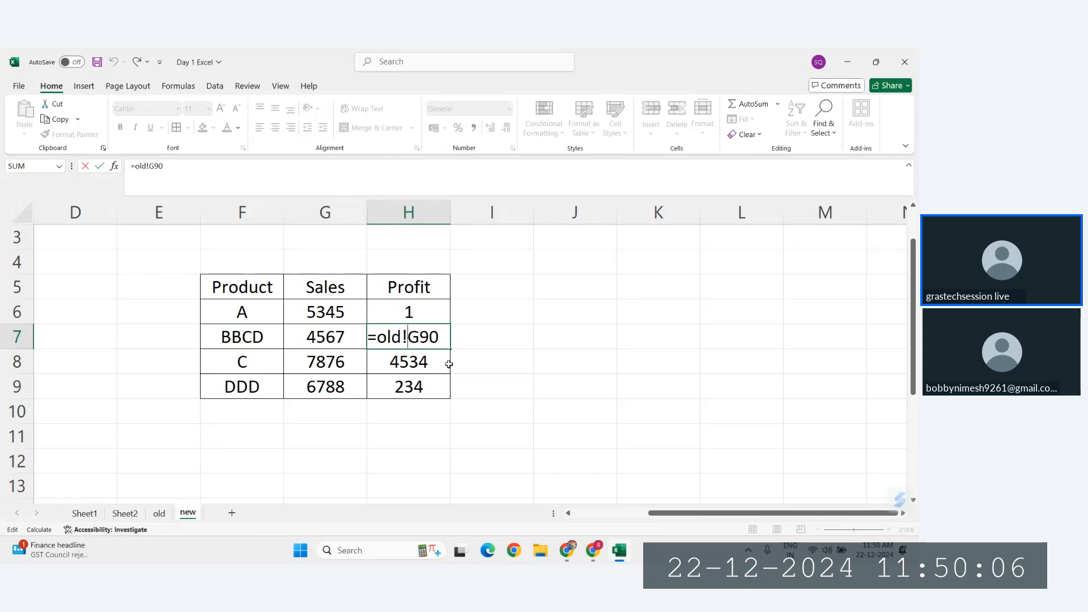
key("Escape")
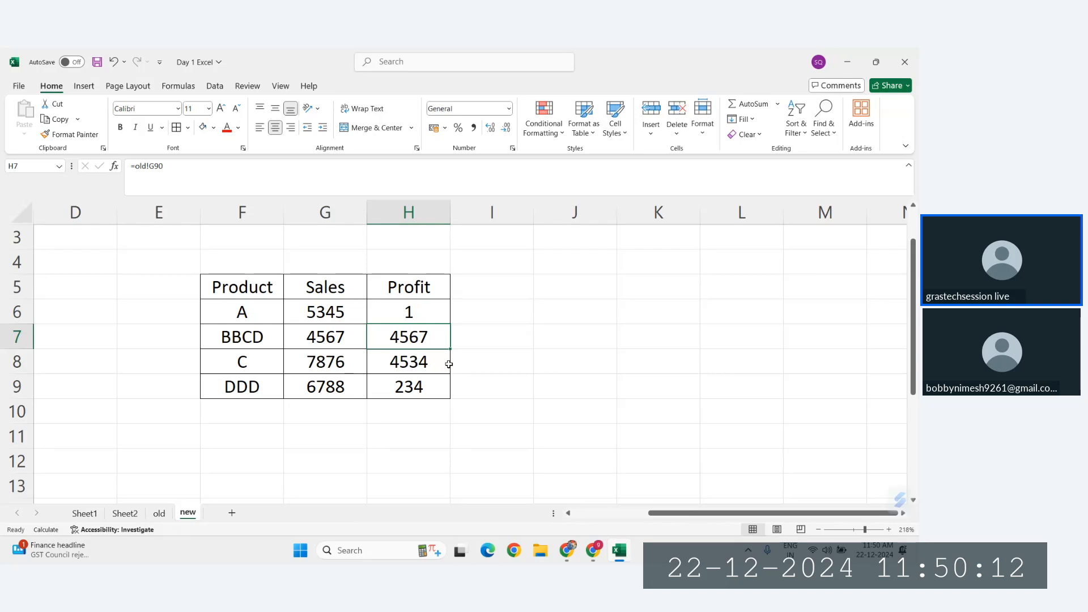
Step: Enter the headers Product in M5 and CP in N5 in an empty area of the new sheet
left_click(476, 293)
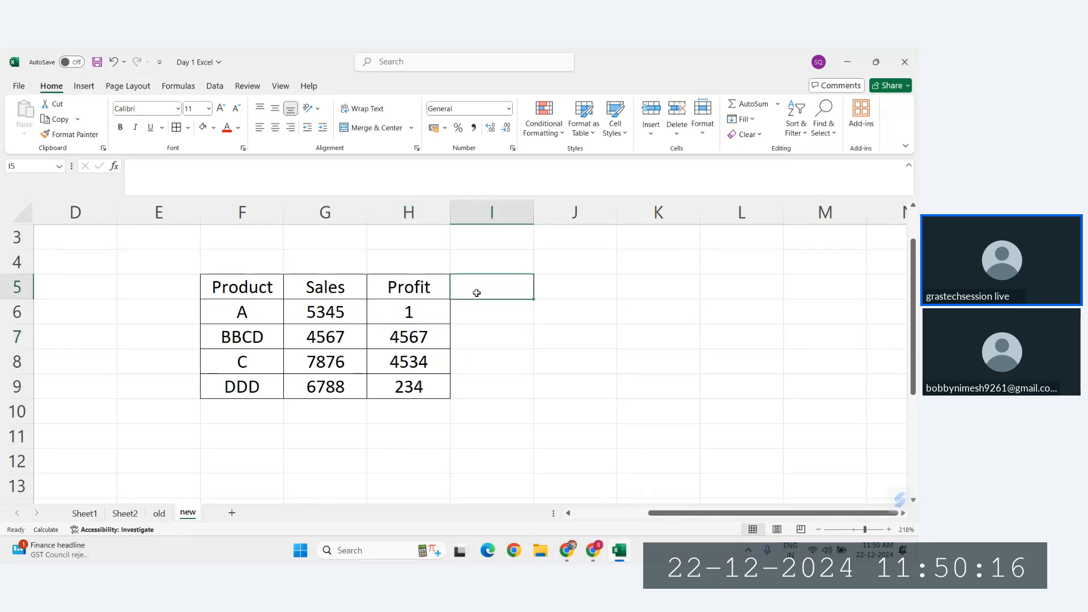
scroll(414, 301, "right", 5)
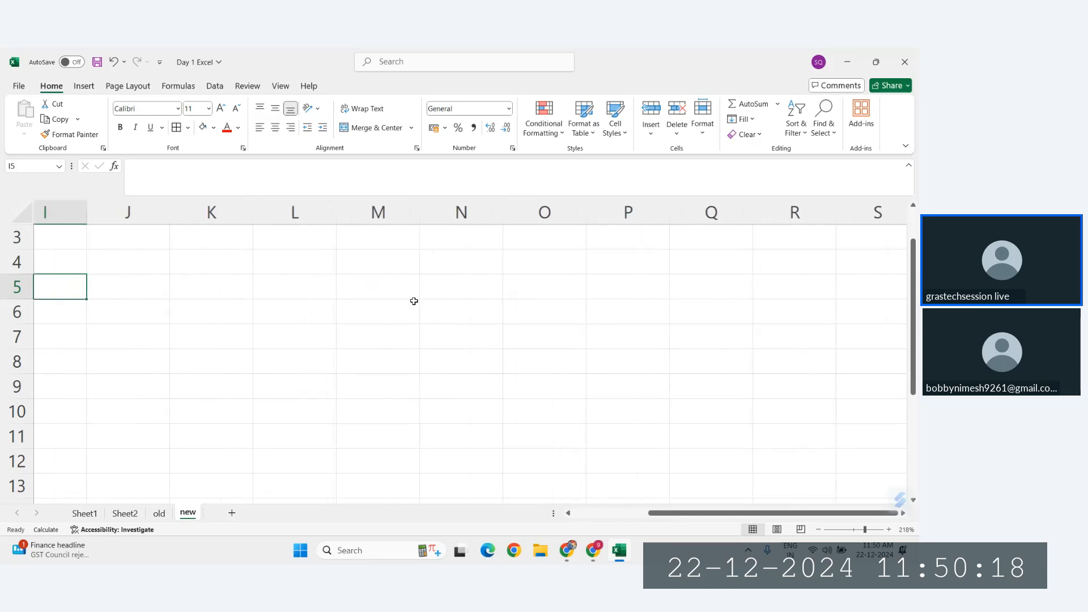
left_click(410, 293)
type("Pro")
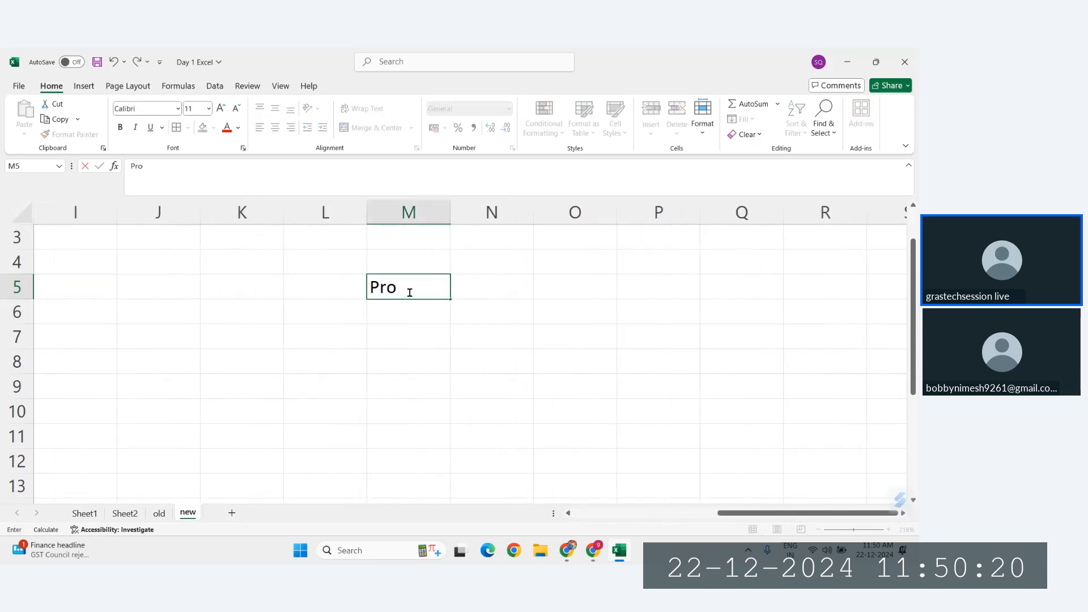
type("duct")
key("Tab")
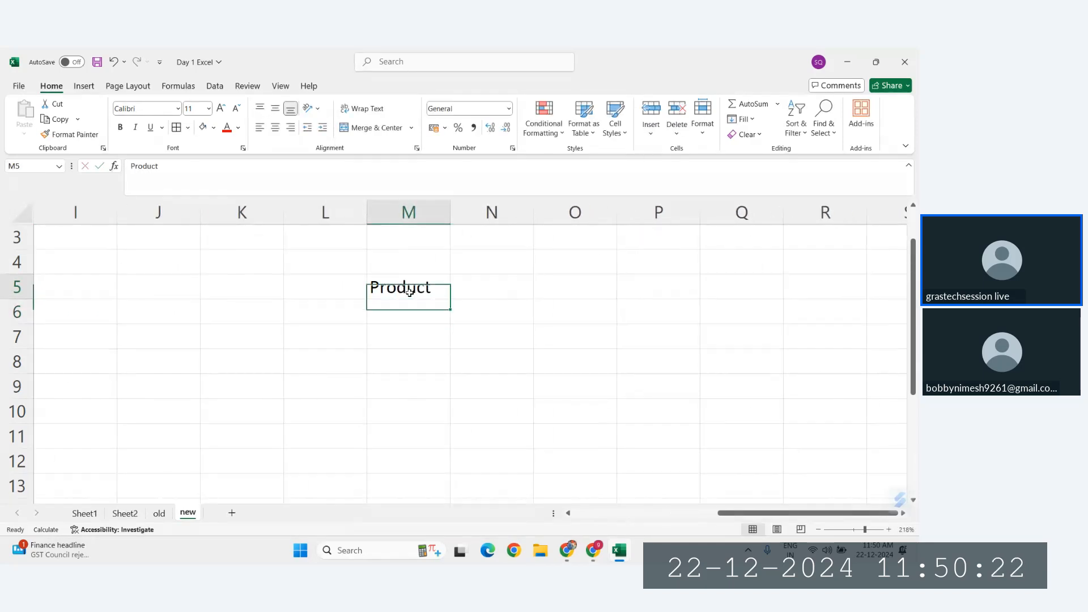
type("CP")
key("Return")
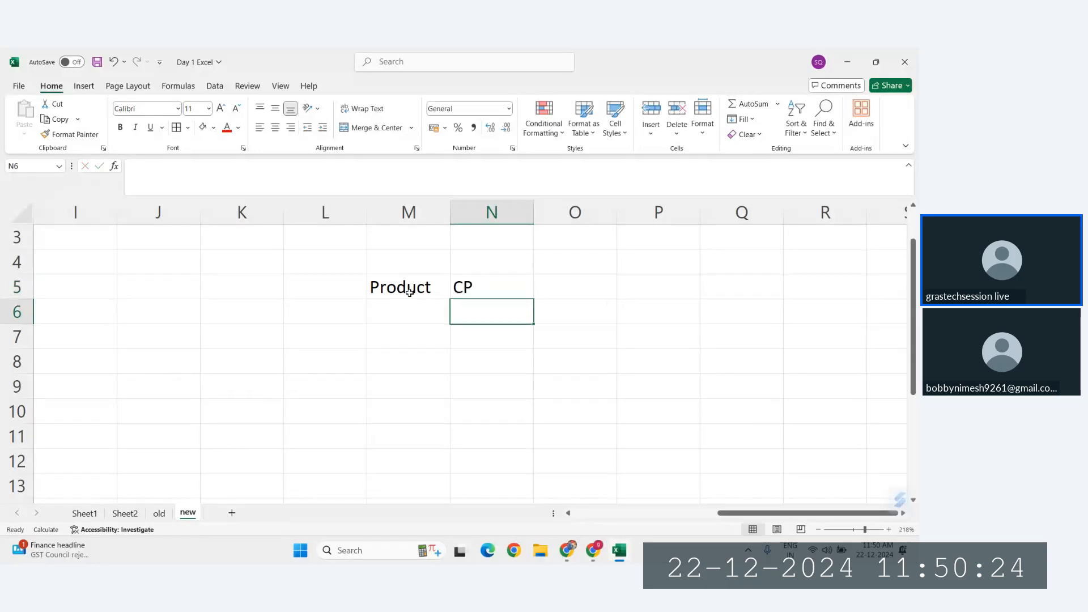
Step: Enter the reference =old!E89 in M6 under the Product header and fill it down to M9
left_click(426, 319)
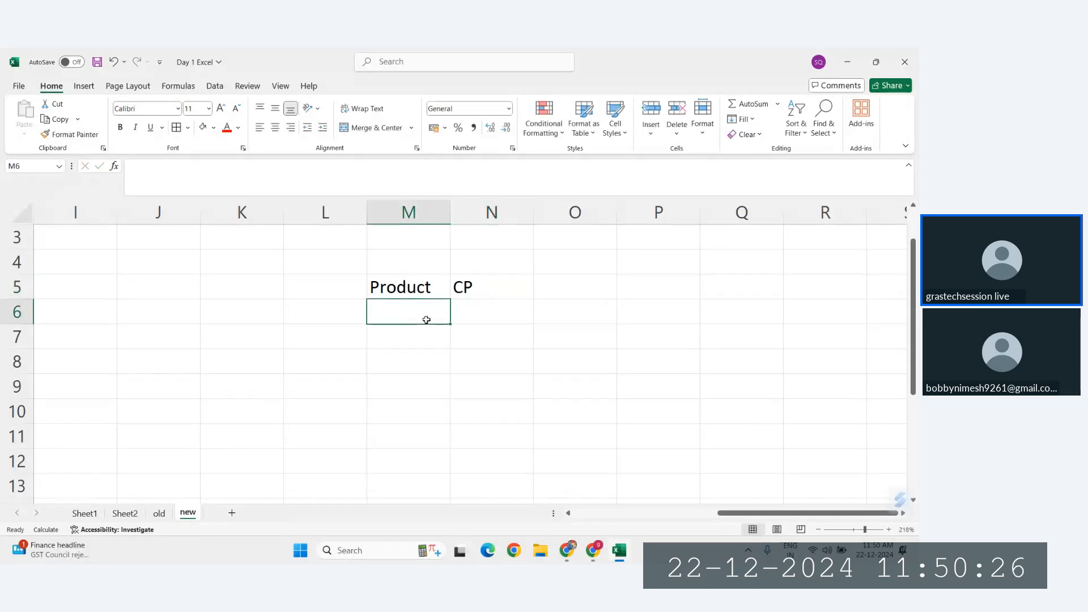
type("=")
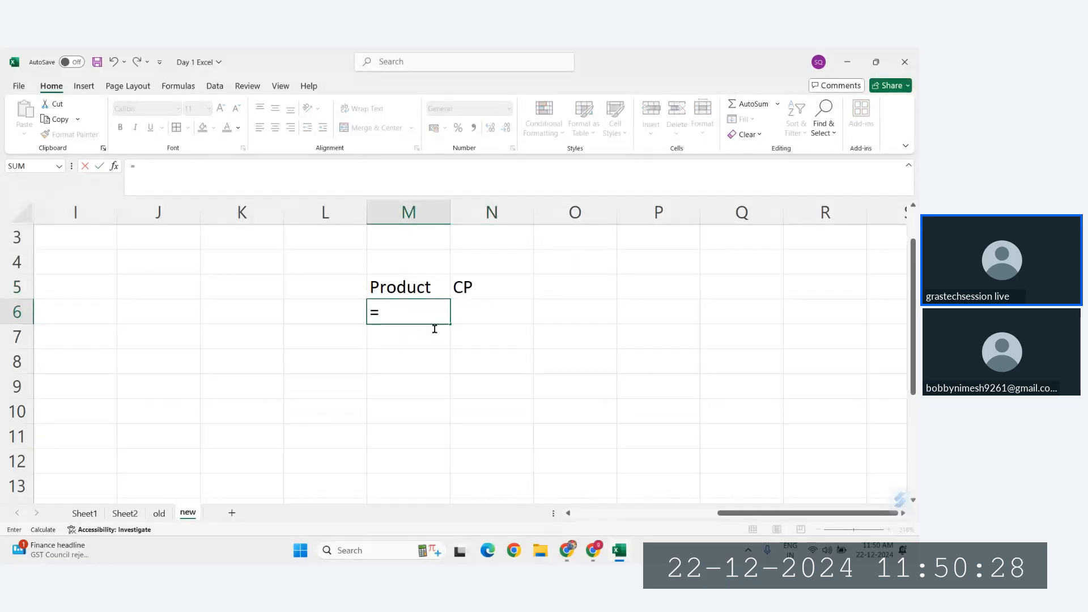
left_click(159, 512)
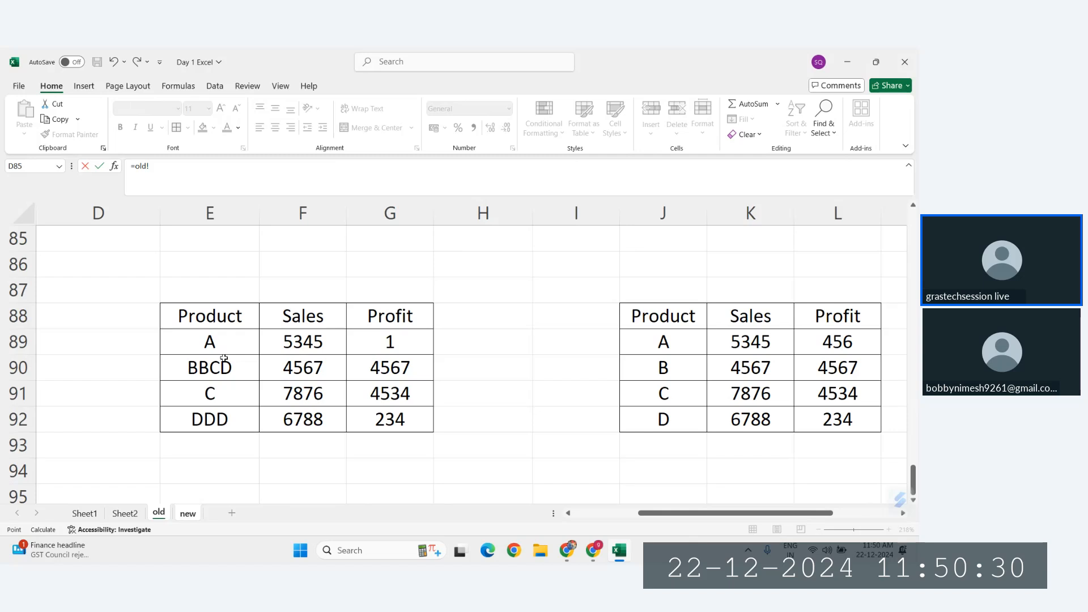
left_click(211, 343)
key("Return")
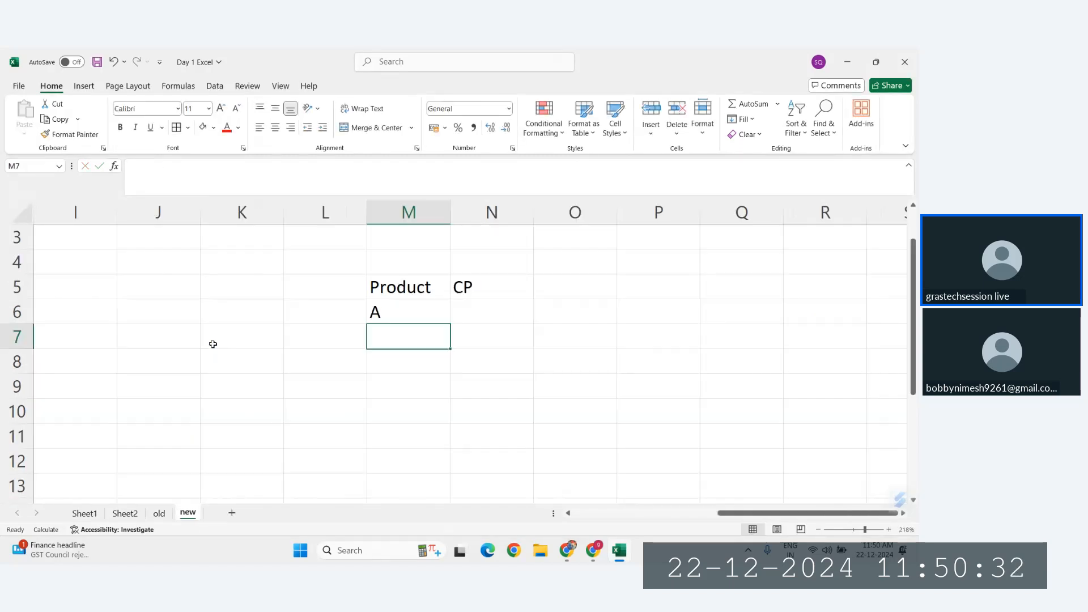
left_click(408, 314)
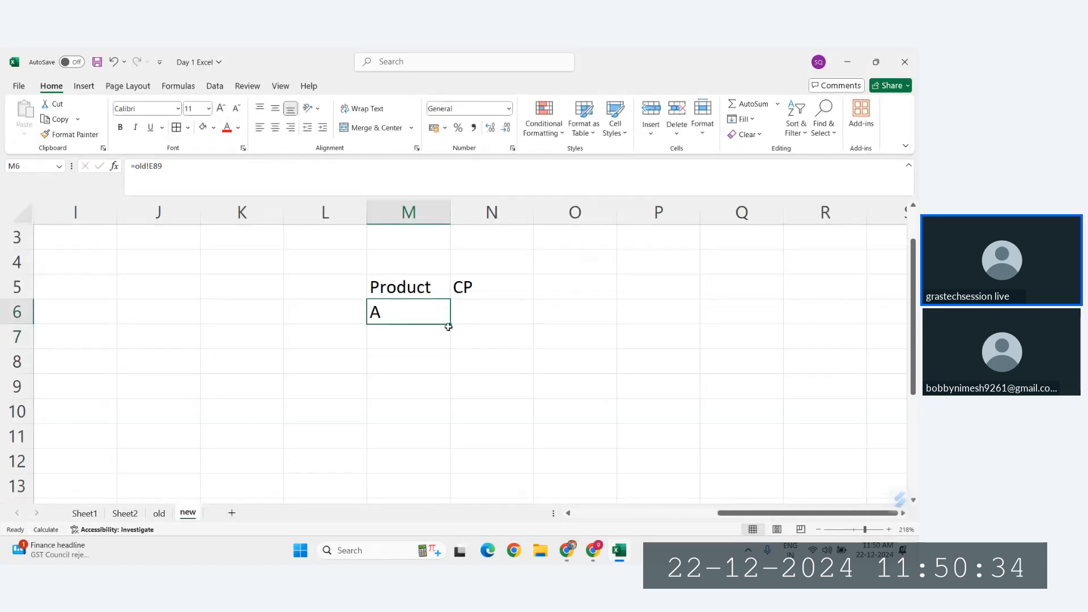
left_click_drag(448, 327, 456, 400)
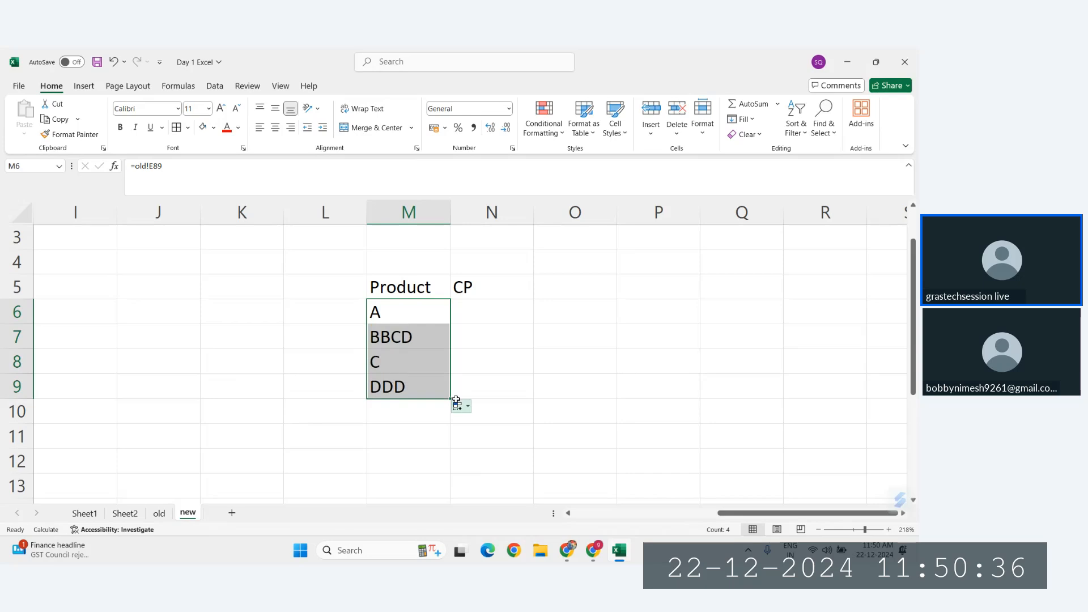
Step: Calculate CP in N6 with =old!F89-old!G89, fill it down to N9, and inspect the resulting formula in N8
left_click(486, 313)
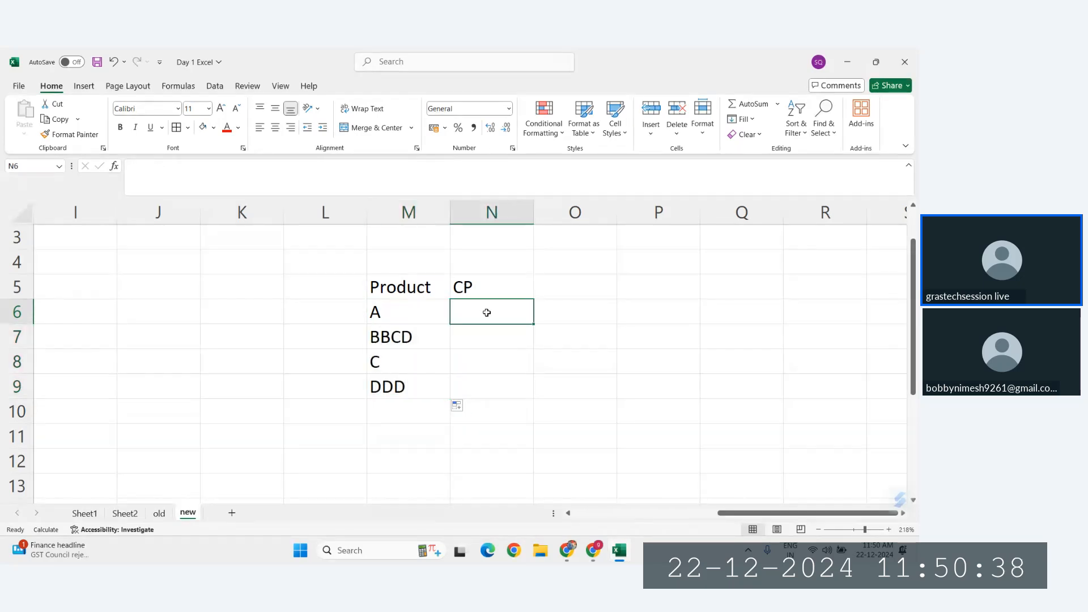
type("=")
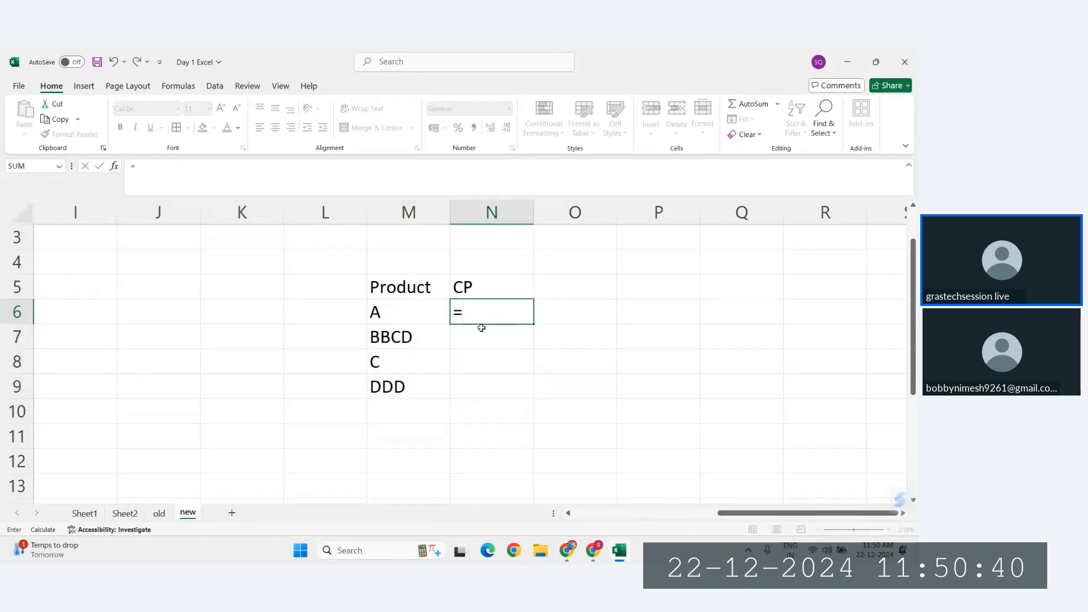
left_click(158, 512)
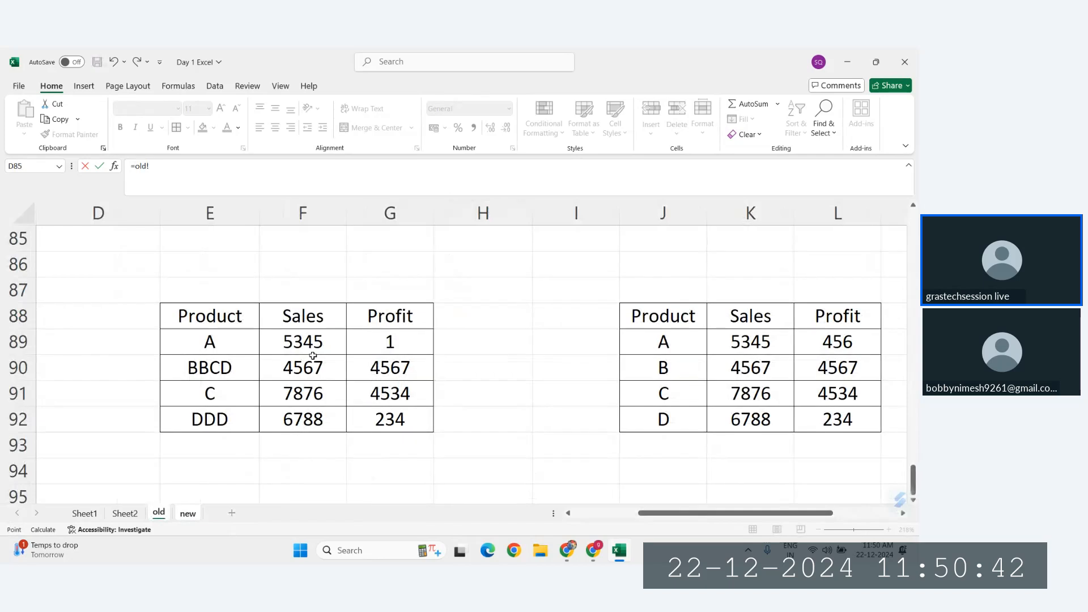
left_click(299, 338)
type("-")
left_click(385, 338)
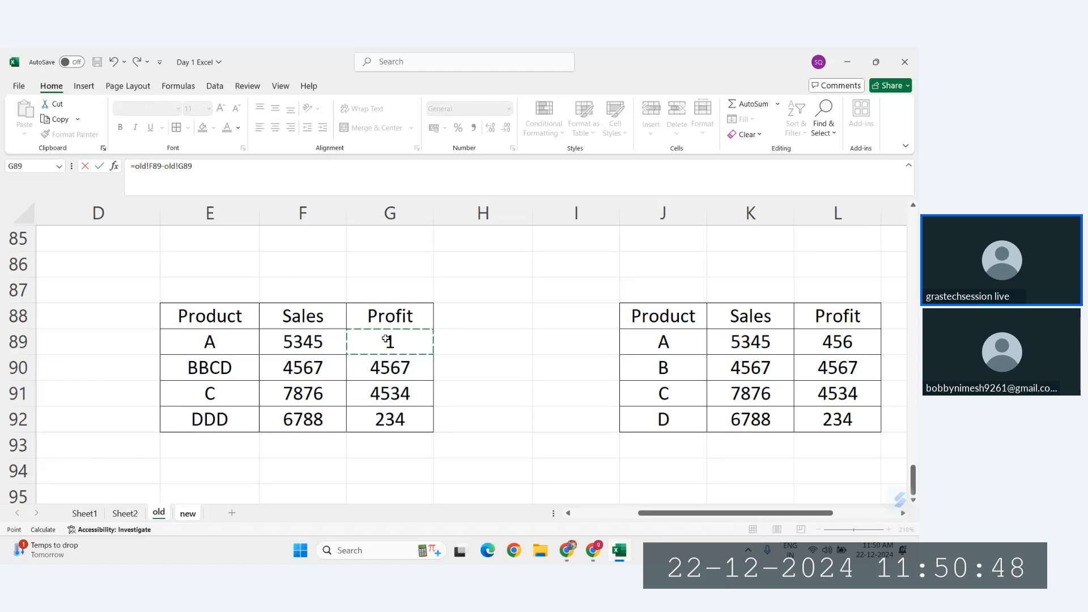
key("Return")
left_click(506, 315)
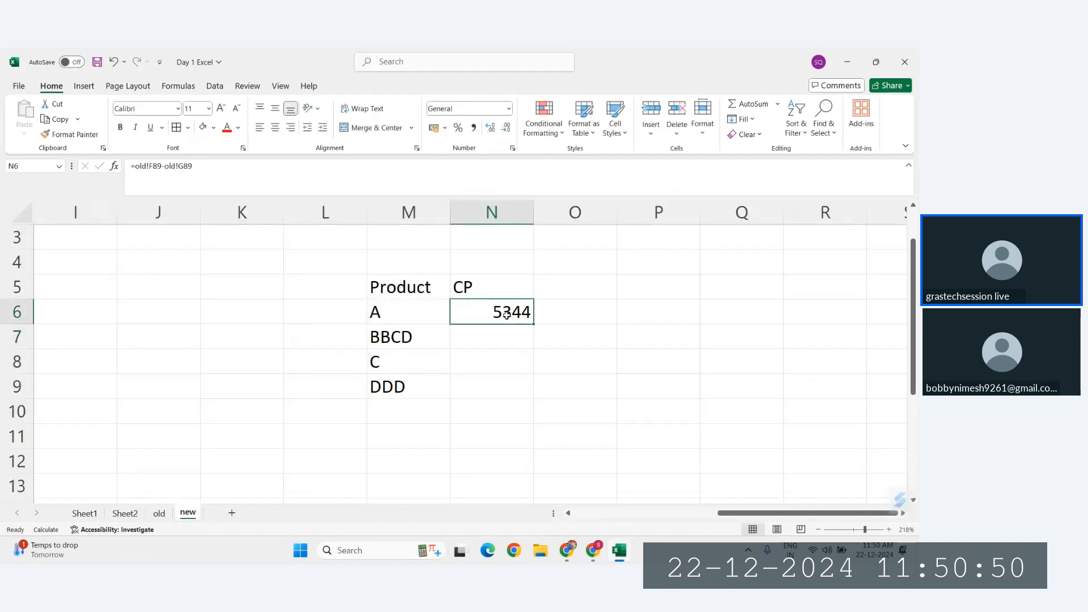
left_click_drag(533, 323, 530, 398)
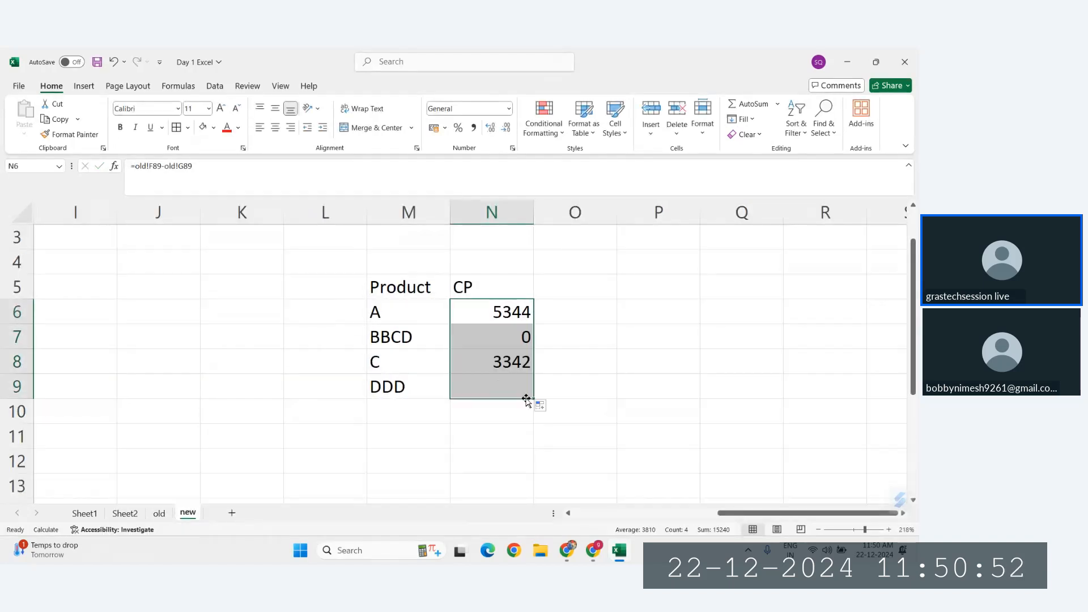
left_click(512, 365)
double_click(512, 364)
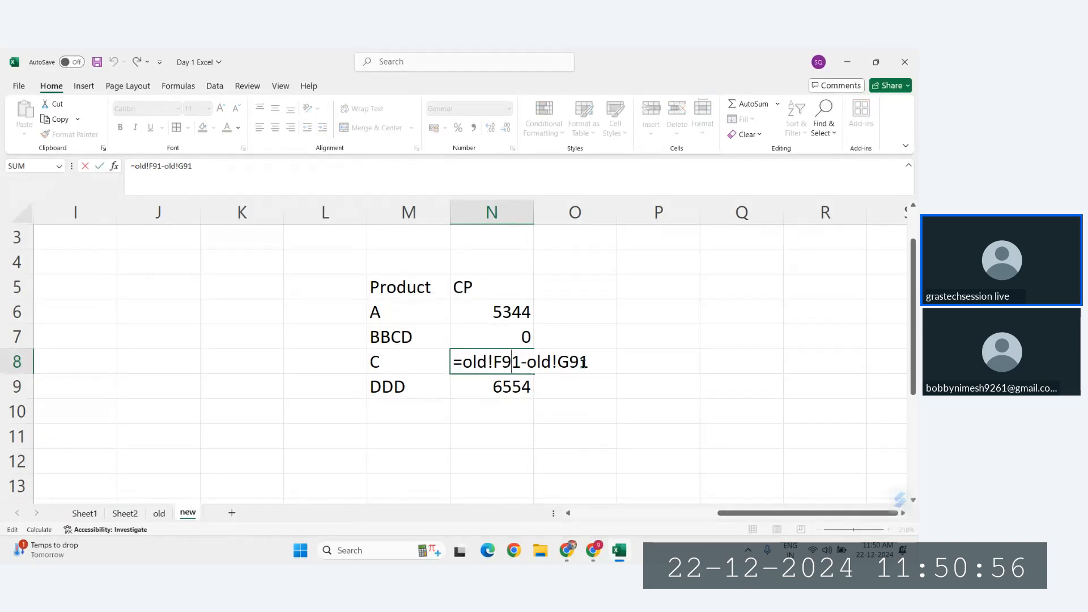
Step: Inspect the cost price formula in N9 of the new sheet without changing it
key("Escape")
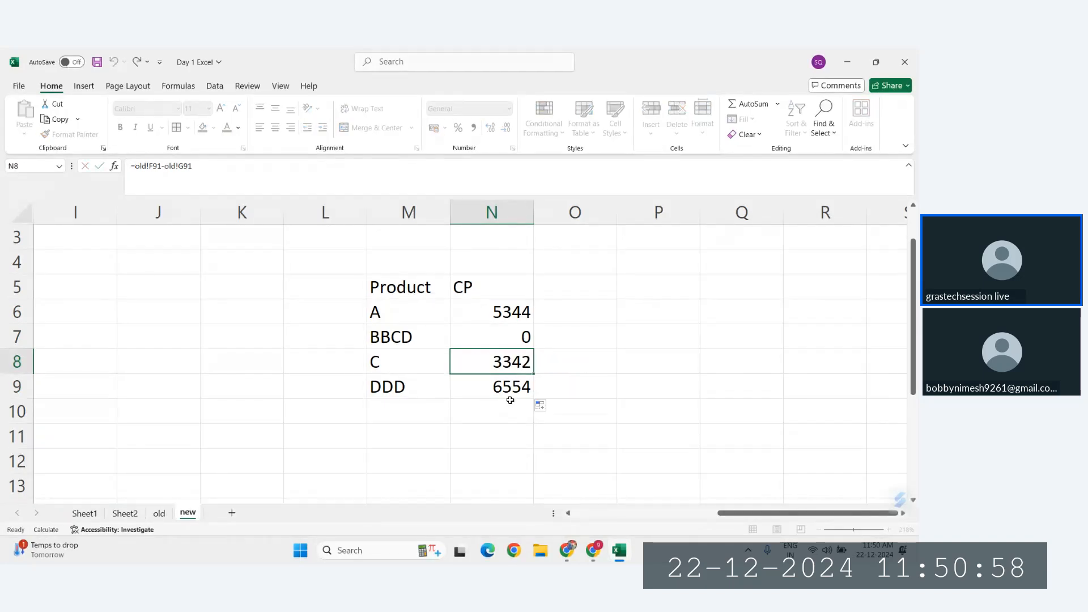
double_click(511, 391)
key("Escape")
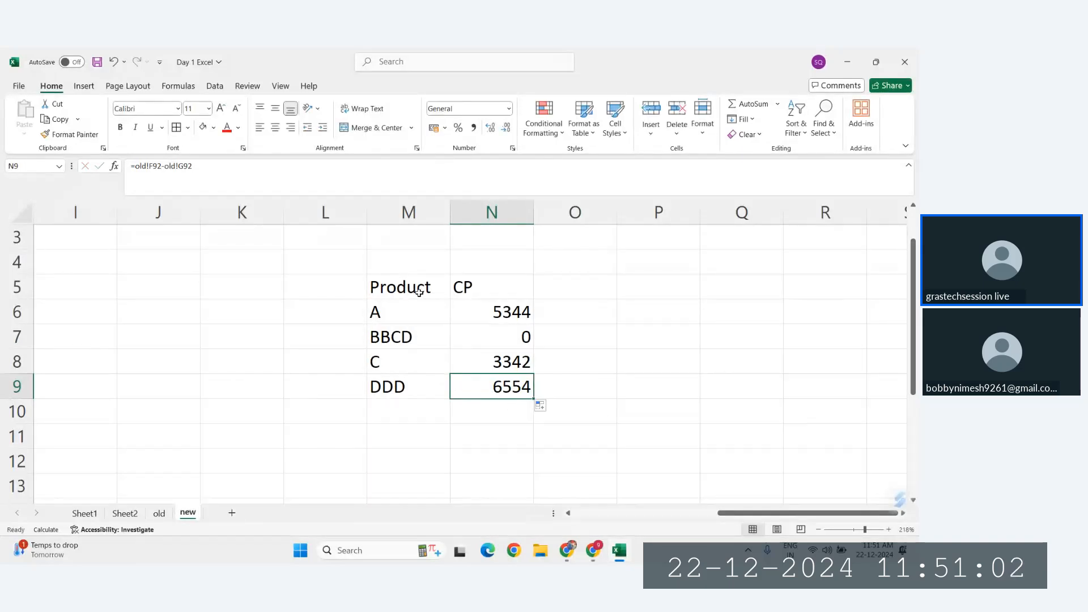
Step: Center the contents of the Product and CP table M5:N9 and apply borders to all its cells
left_click_drag(418, 291, 521, 391)
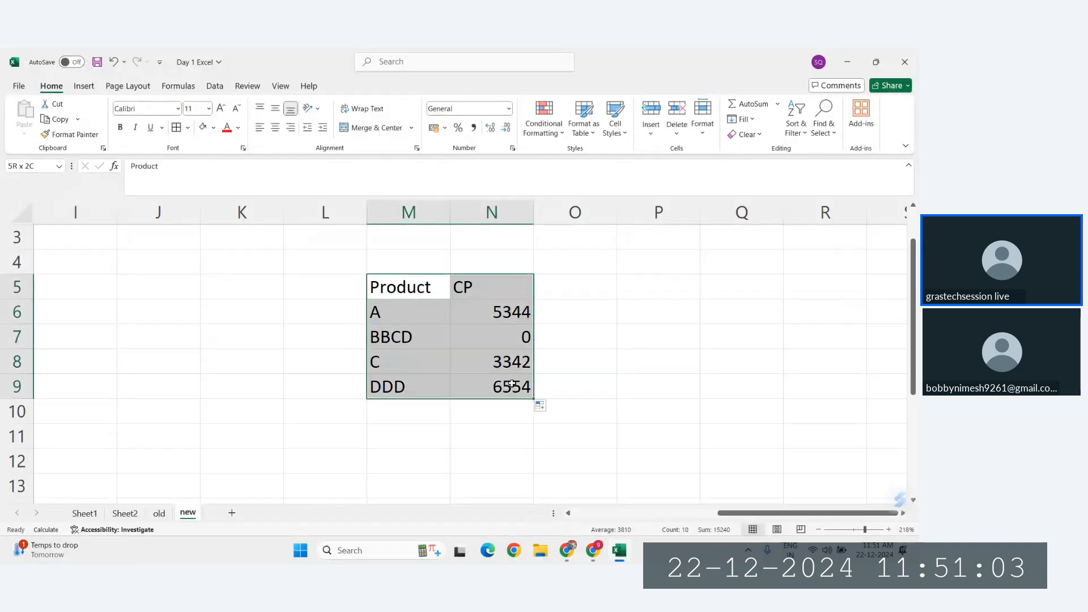
left_click(275, 127)
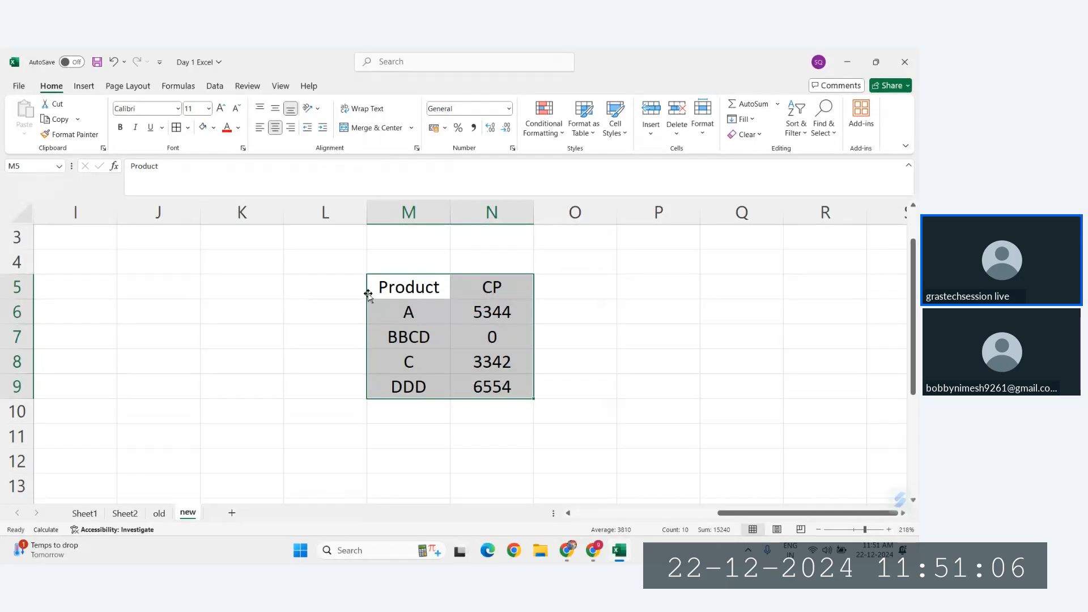
left_click(176, 128)
left_click(413, 360)
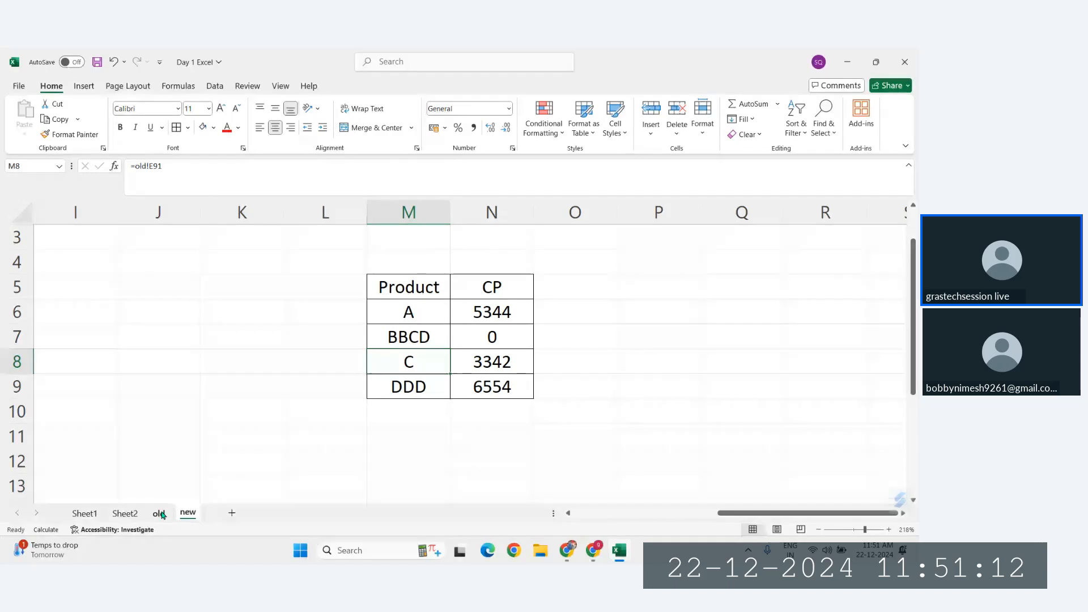
Step: Check the source table on the old sheet and clear the CP formulas in N6:N9 of the new sheet
key("ctrl+Page_Up")
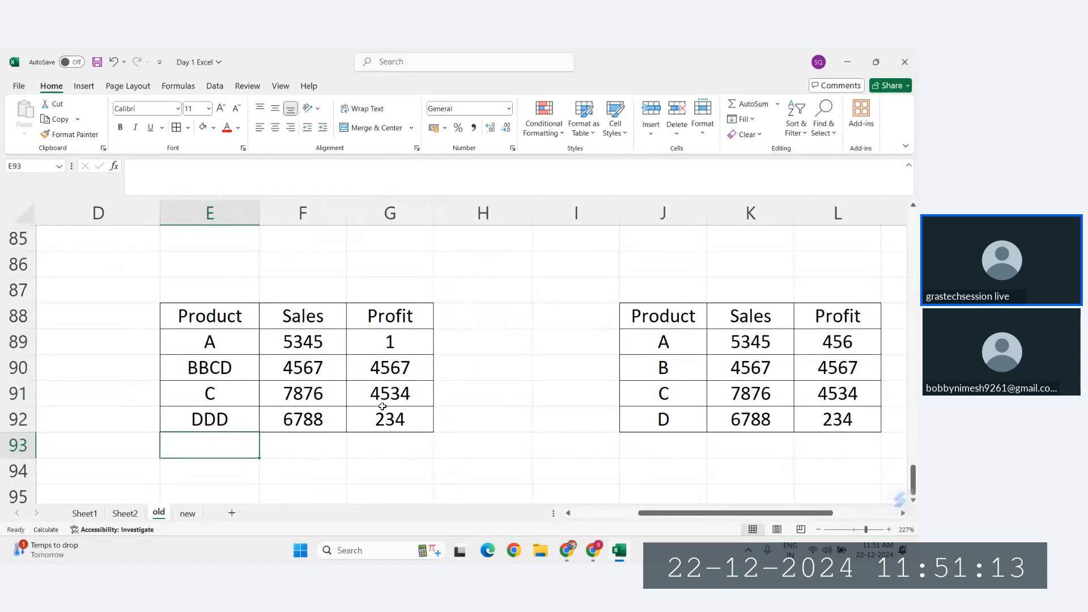
left_click(192, 516)
left_click_drag(491, 312, 494, 385)
key("Delete")
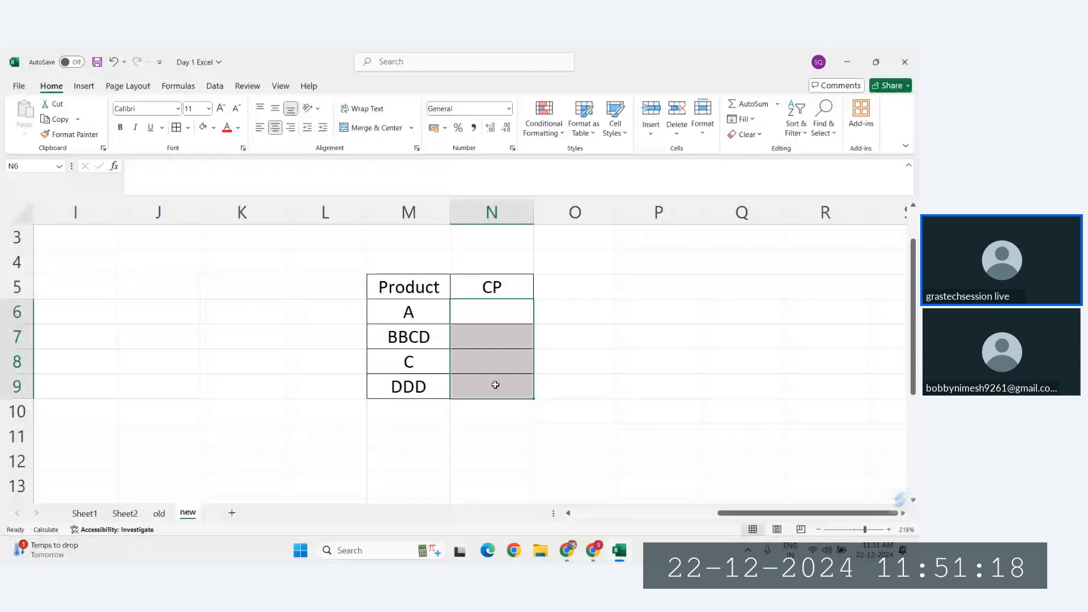
Step: Calculate CP again in N6 with =old!F89-old!G89 and fill the formula down to N9
left_click(479, 313)
type("=")
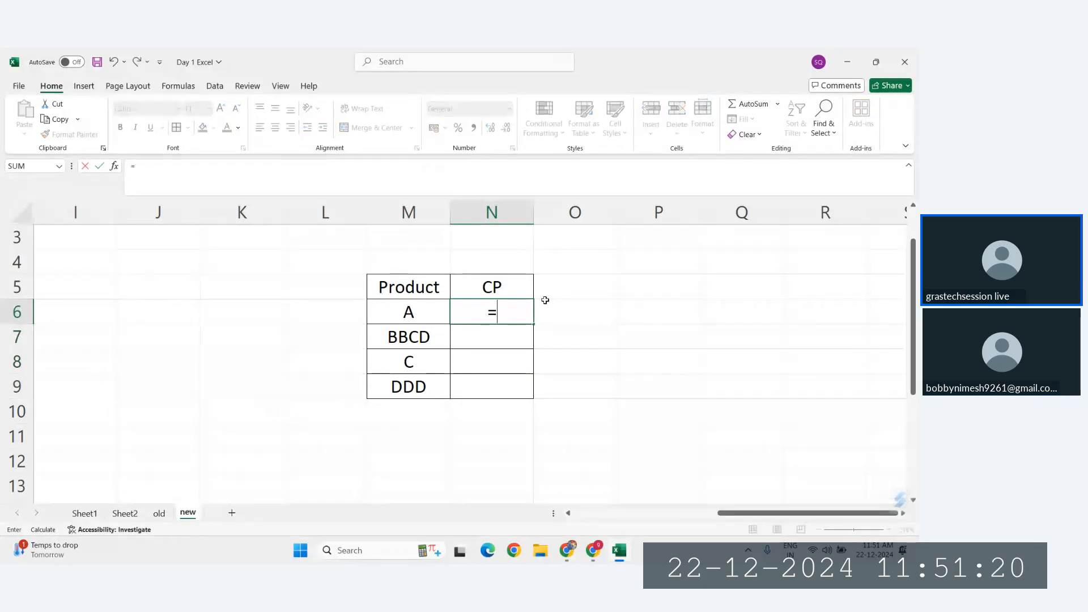
left_click(160, 513)
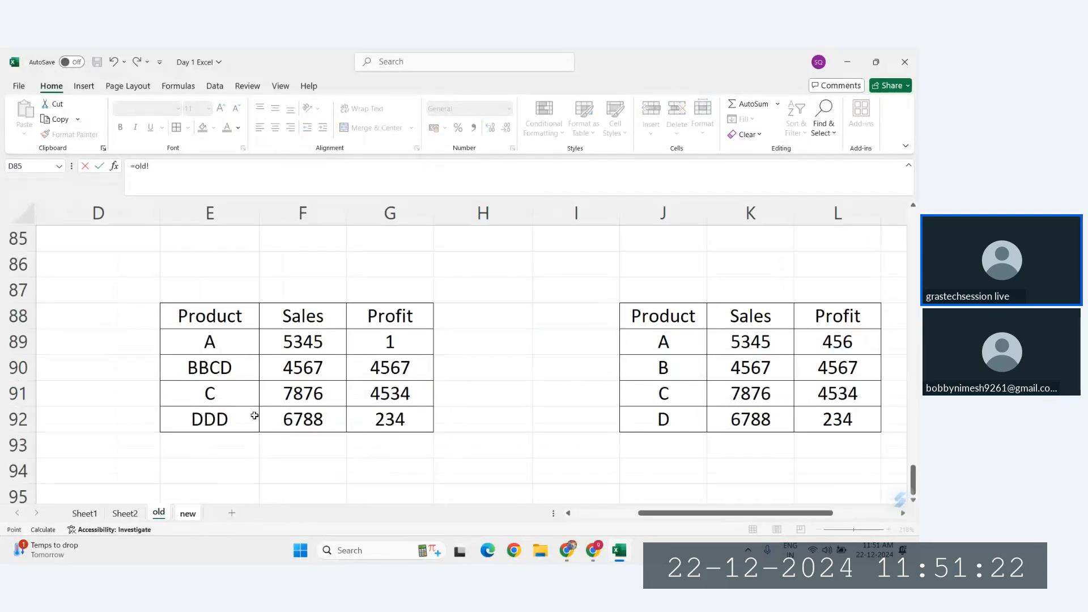
left_click(298, 342)
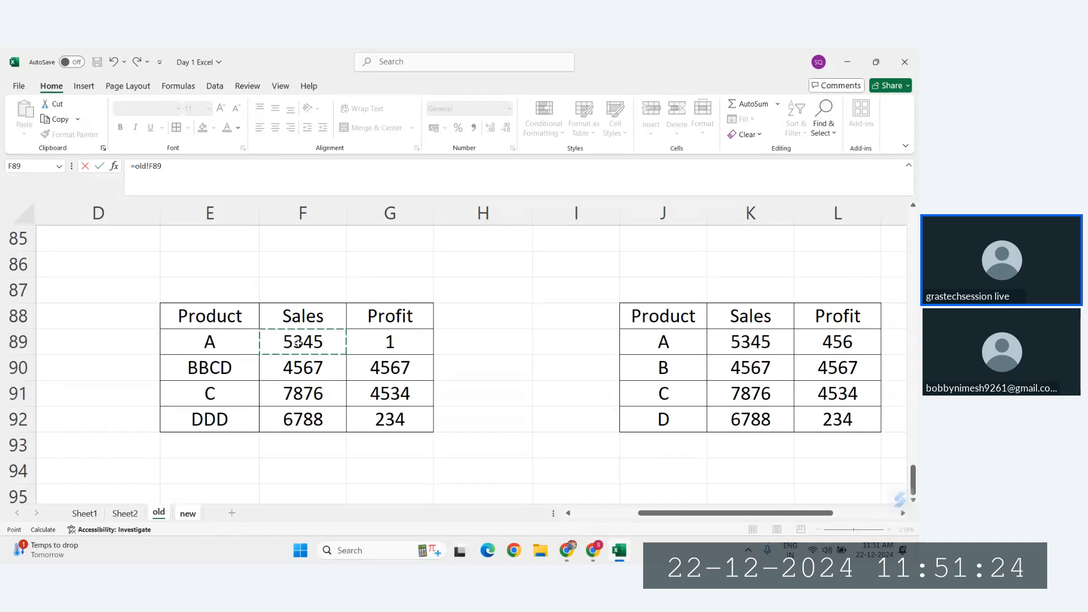
type("-")
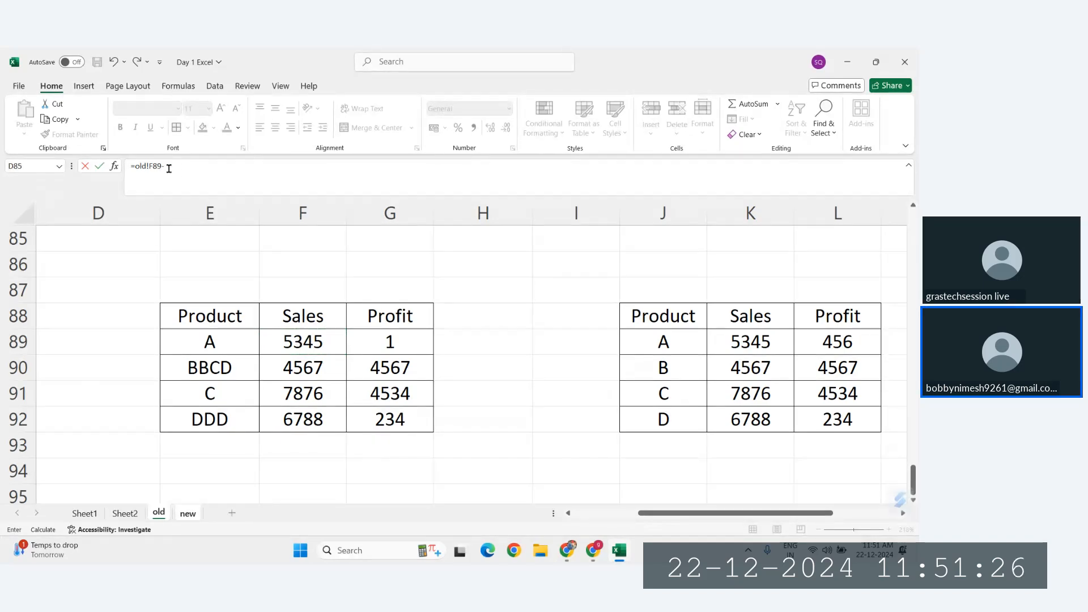
left_click(407, 340)
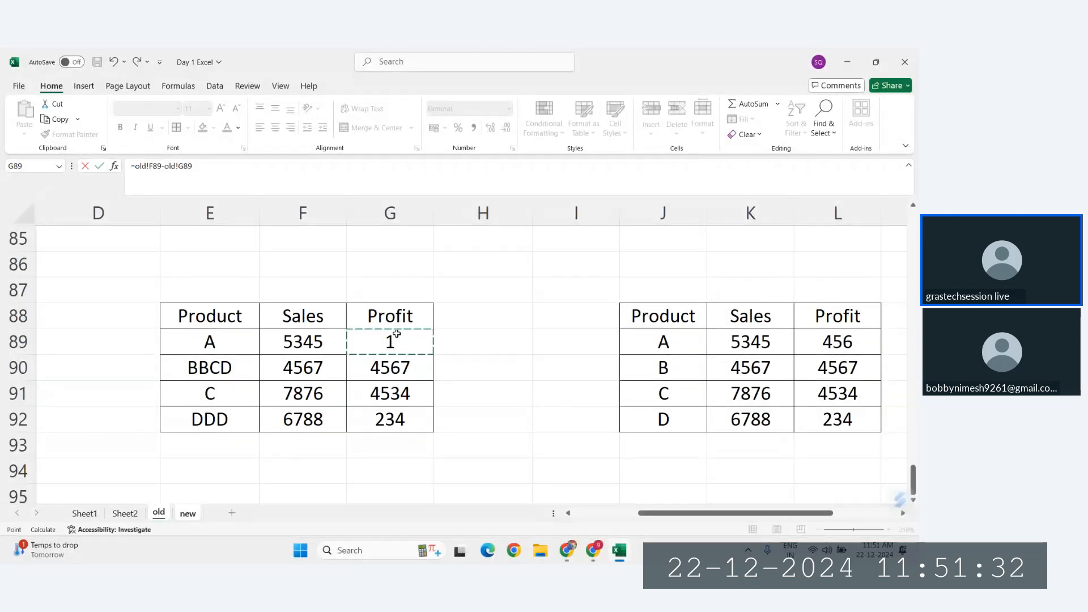
key("Return")
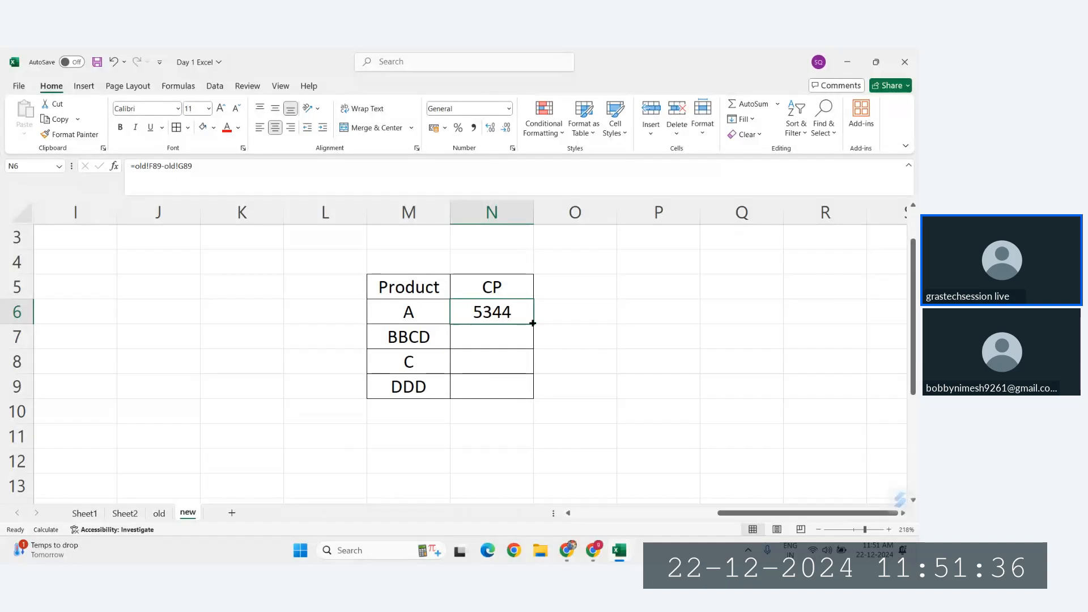
double_click(533, 322)
left_click(497, 395)
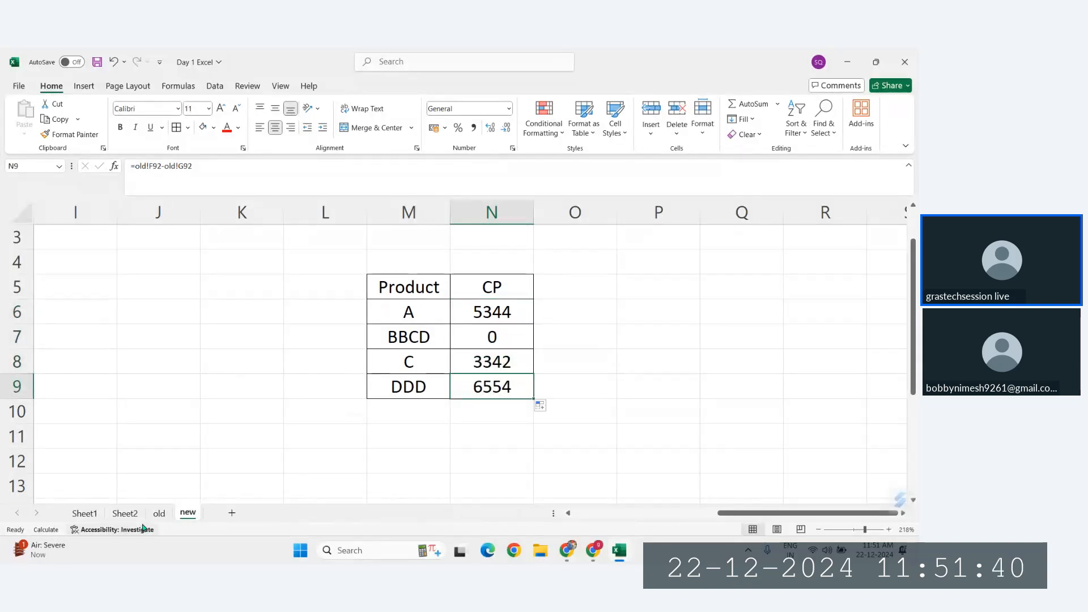
Step: Set product A's Sales in F89 of the old sheet to 1 and check its CP in N6 of the new sheet
left_click(159, 513)
left_click(316, 343)
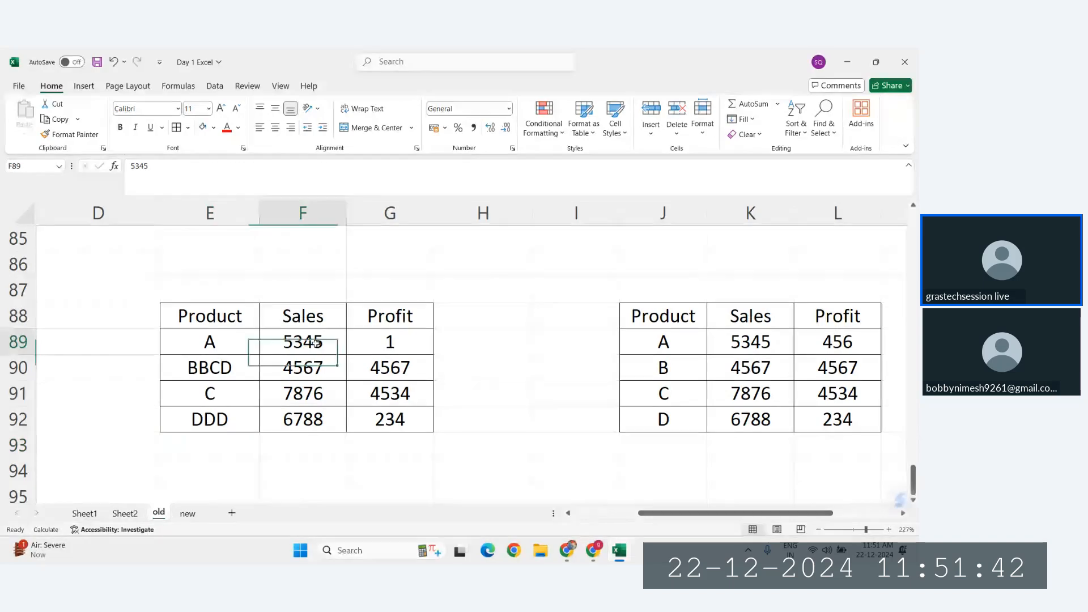
type("1")
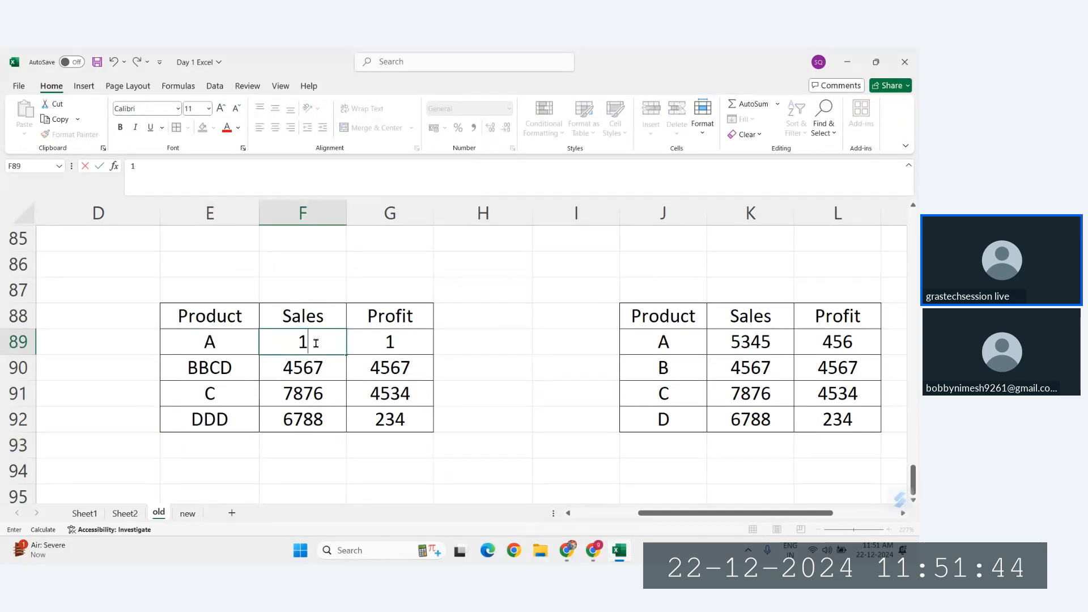
key("Return")
left_click(190, 514)
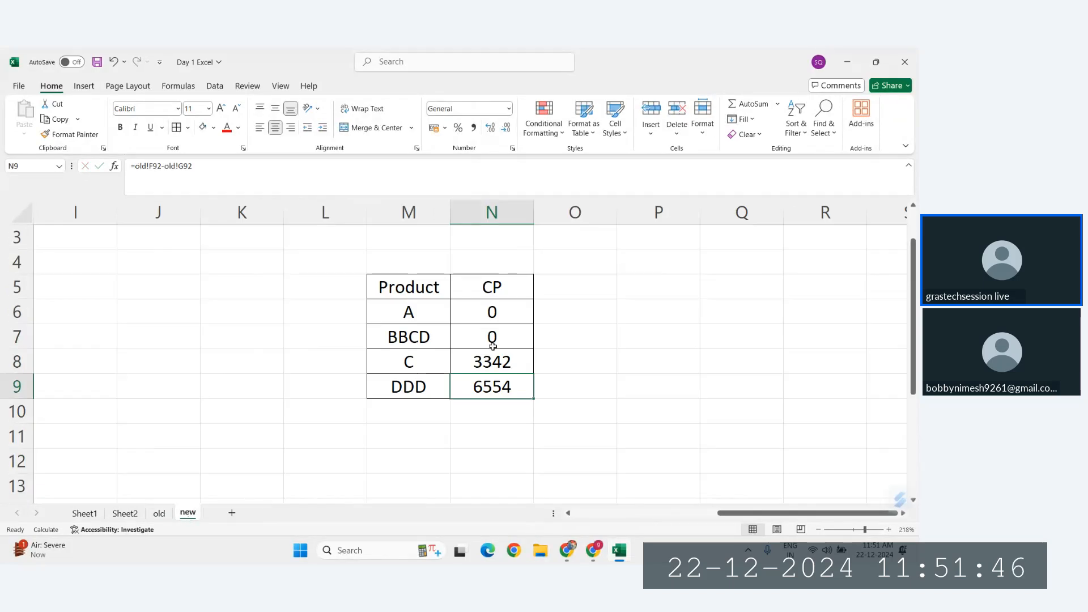
left_click(500, 312)
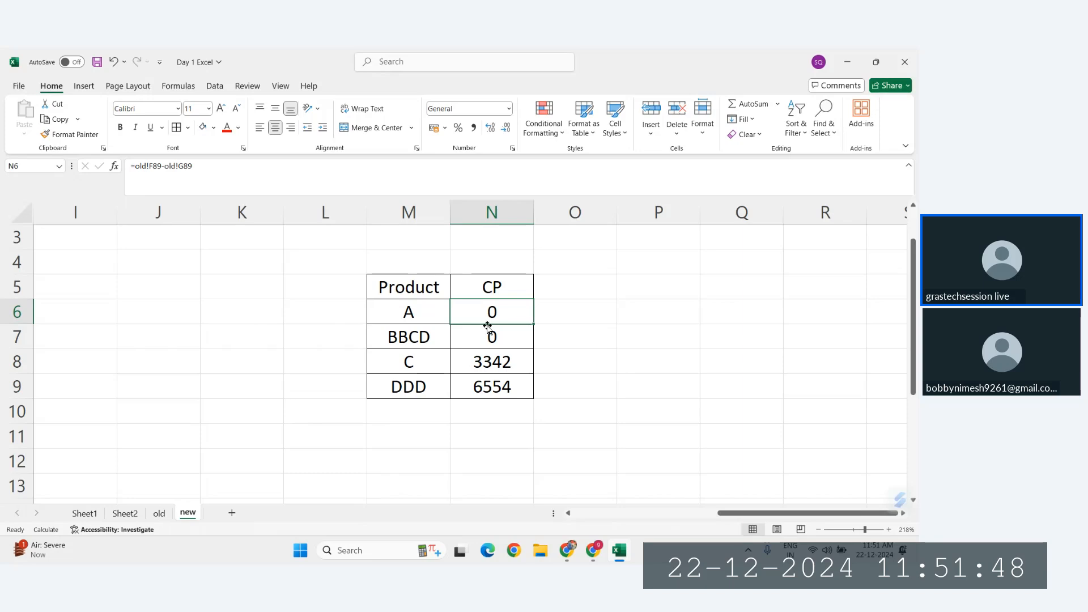
Step: Set BBCD's Sales in F90 to 21 and its Profit in G90 to 20 on the old sheet
left_click(159, 514)
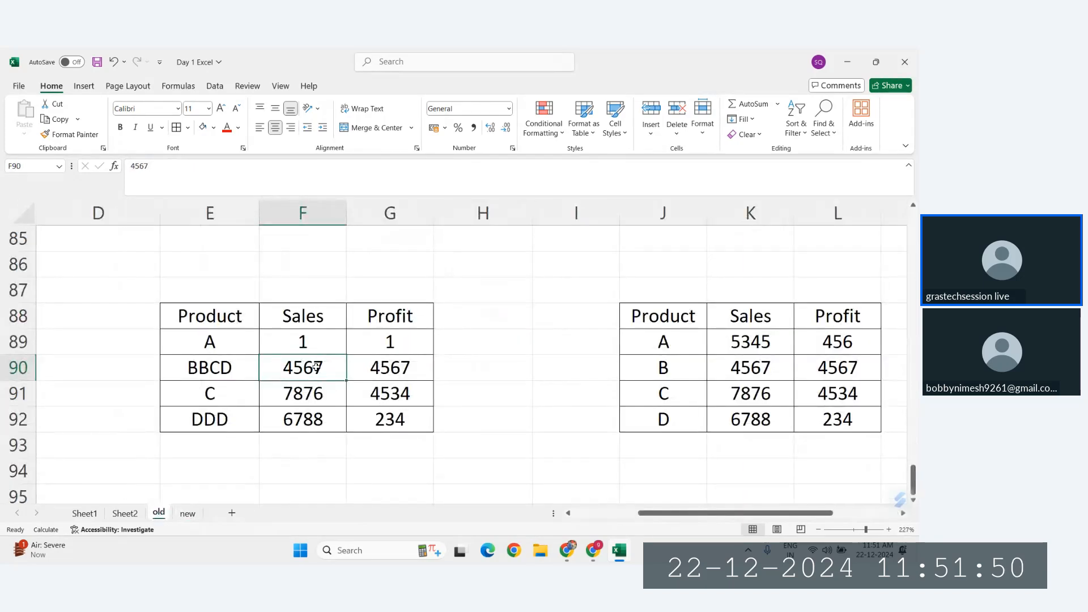
type("2")
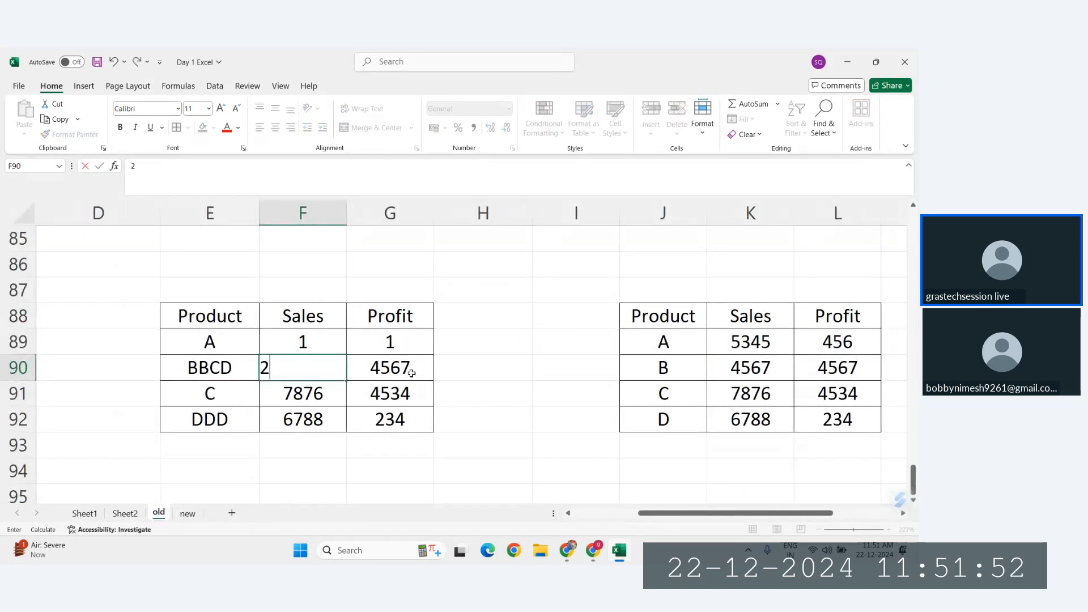
type("1\\")
key("Return")
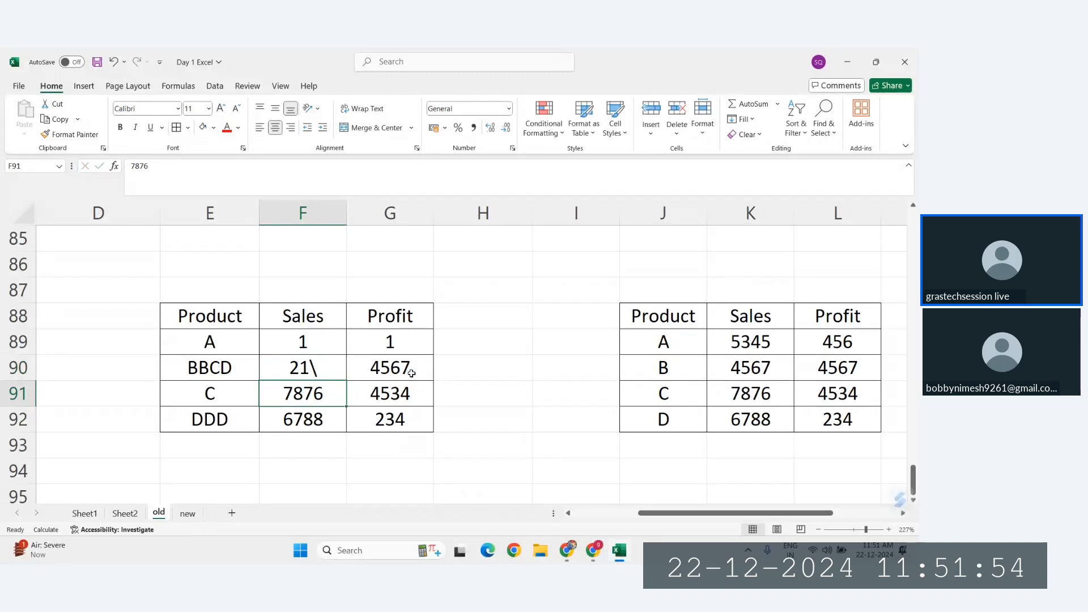
key("Up")
type("21")
key("Right")
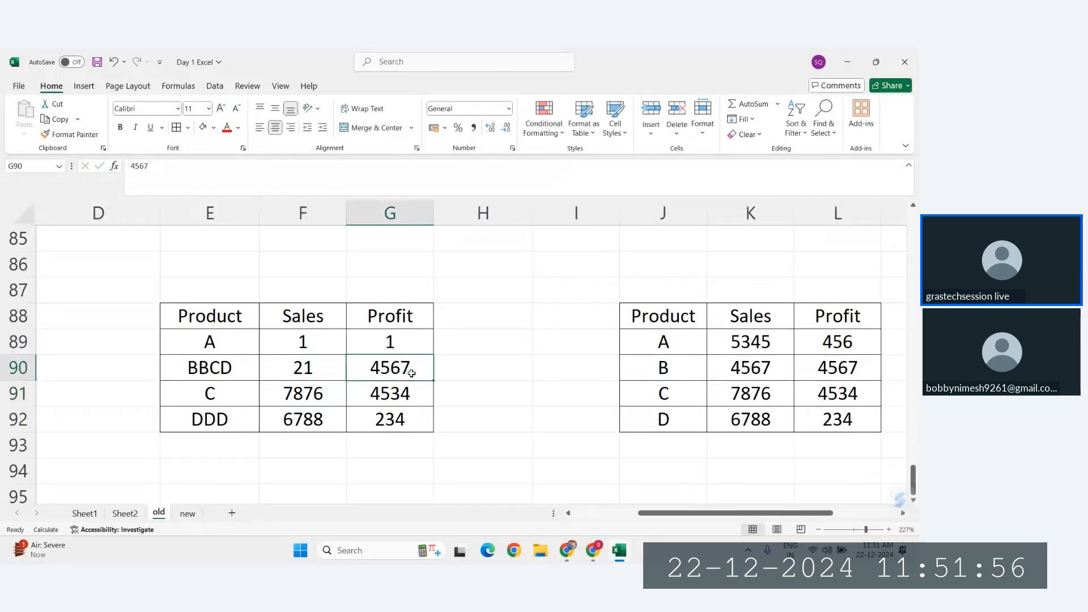
type("20")
key("Return")
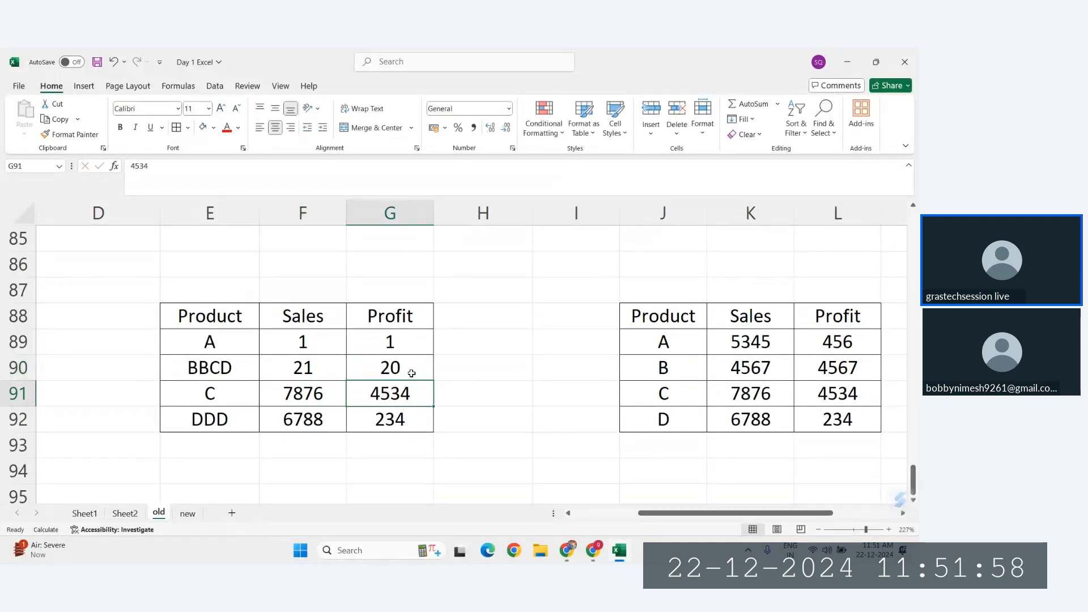
left_click(339, 371)
left_click_drag(359, 369, 374, 368)
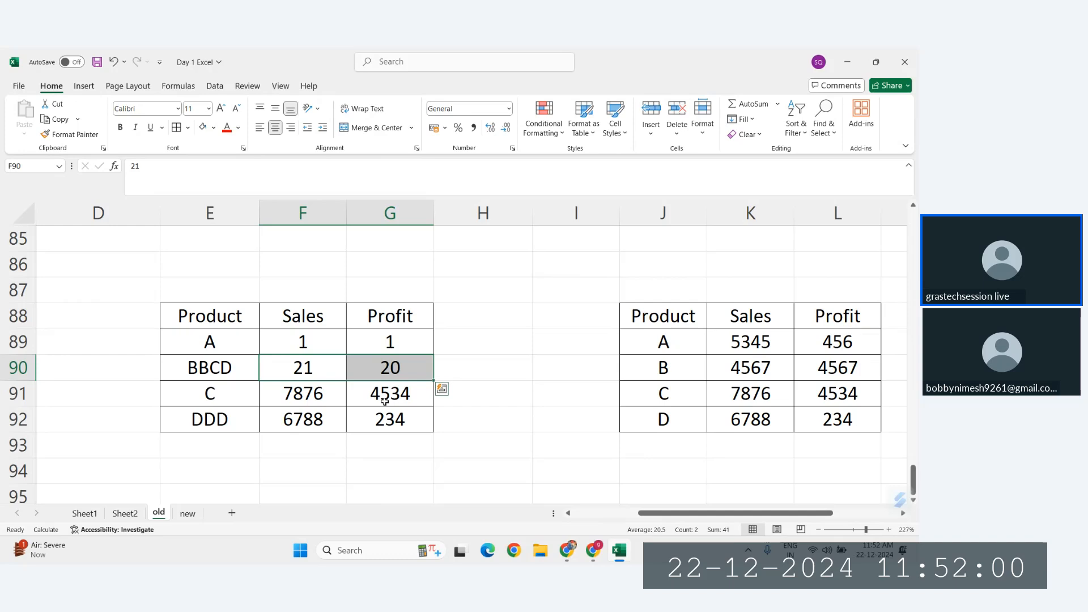
Step: Examine BBCD's CP in N7 and the table on the new sheet, and compare them with the Sales and Profit data in F88:G92 of the old sheet
left_click(187, 513)
left_click(495, 338)
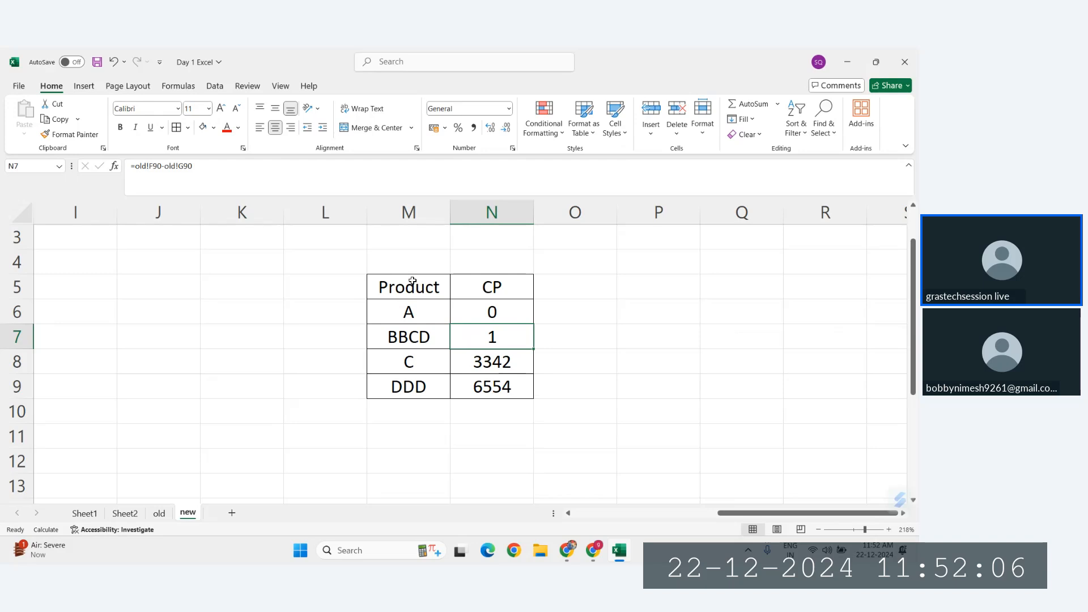
left_click_drag(413, 284, 498, 386)
left_click(352, 379)
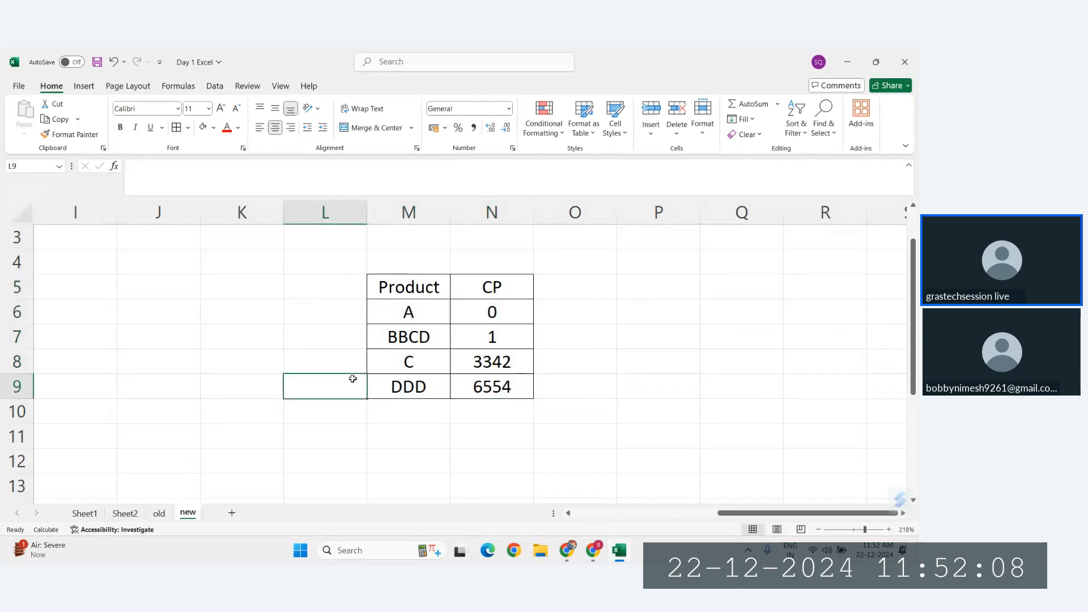
scroll(353, 379, "up", 3)
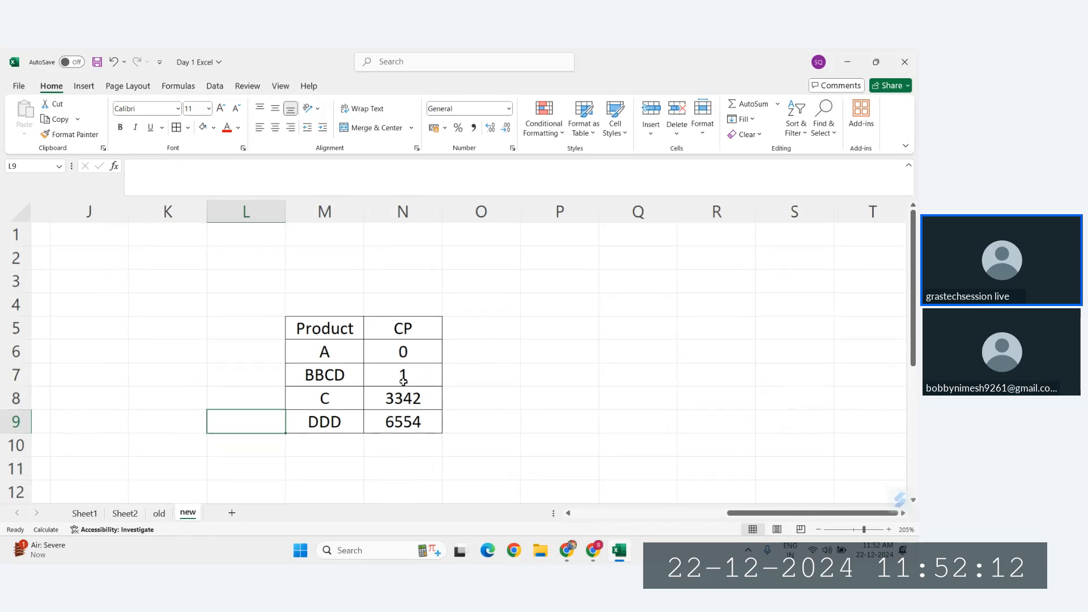
scroll(404, 381, "down", 1, "ctrl")
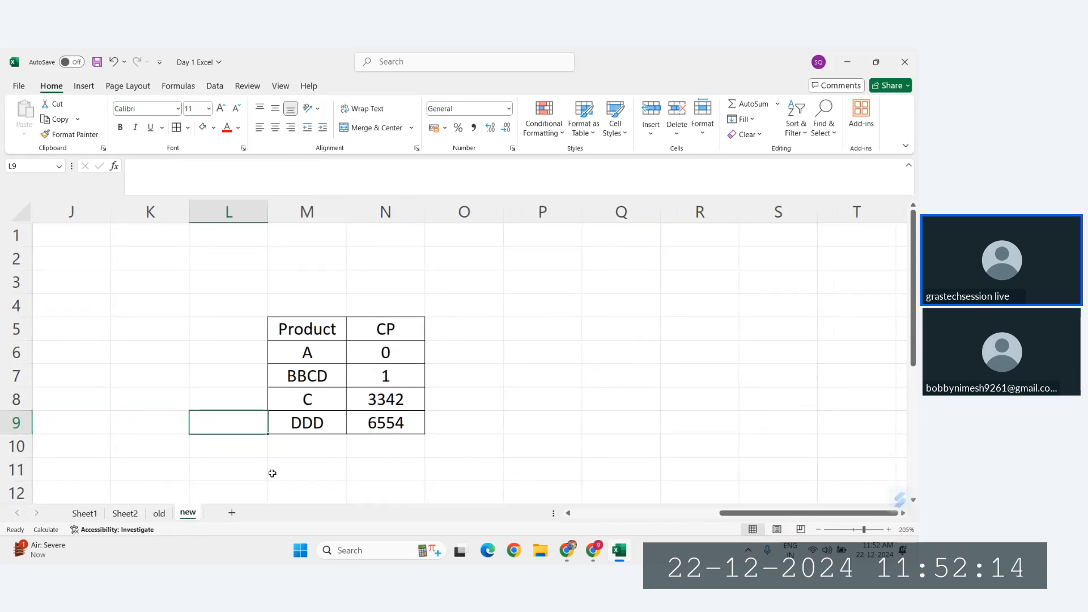
left_click(159, 513)
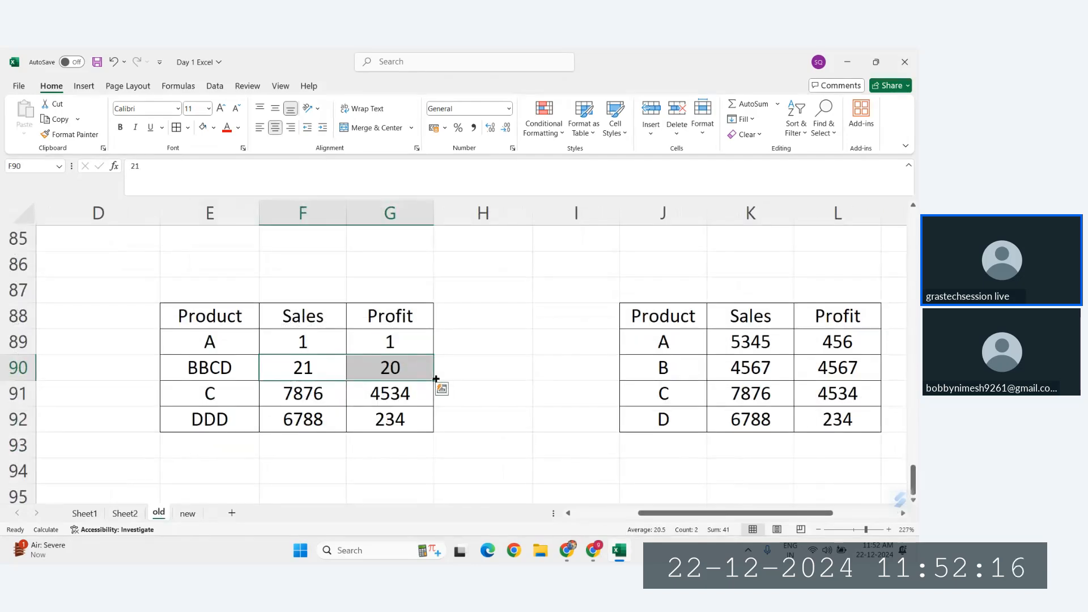
left_click(289, 313)
left_click_drag(434, 413, 417, 418)
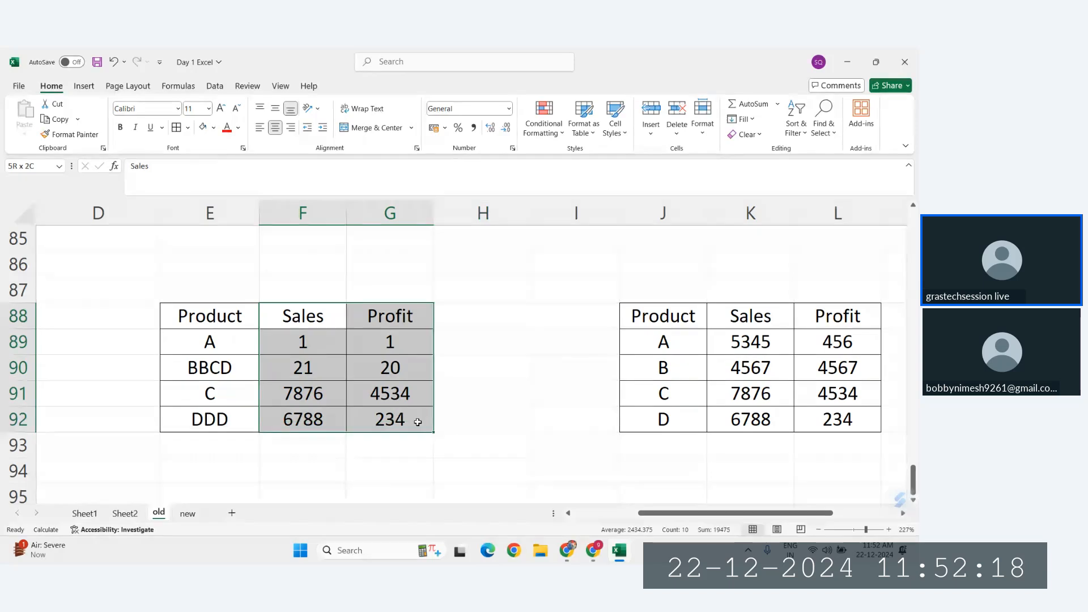
left_click(517, 412)
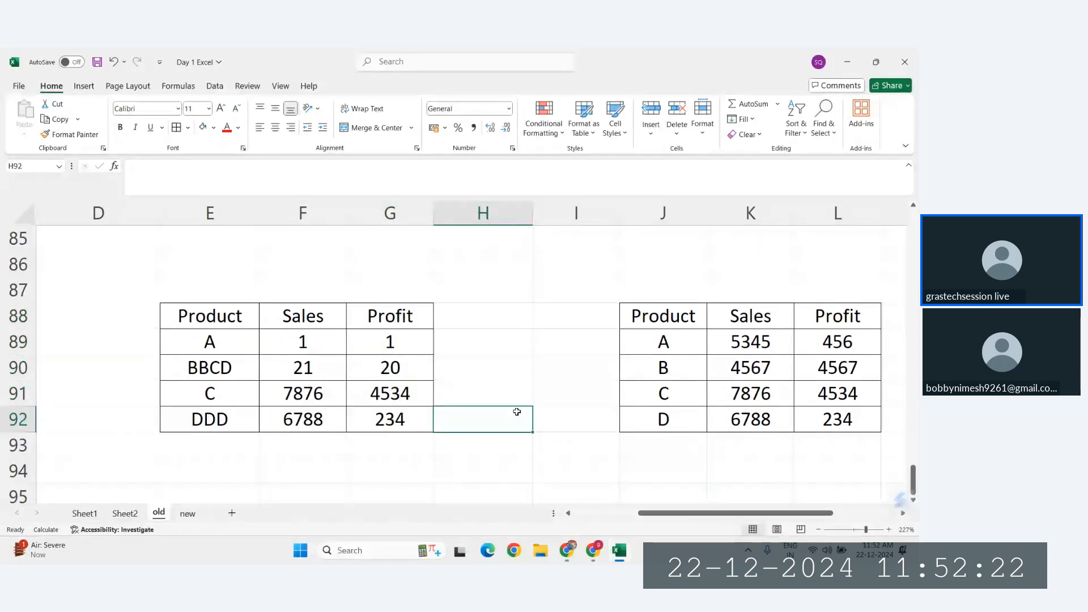
Step: Review the earlier circular, mixed, absolute and relative reference examples on the old sheet, back to the topic list at its beginning
scroll(517, 412, "up", 7)
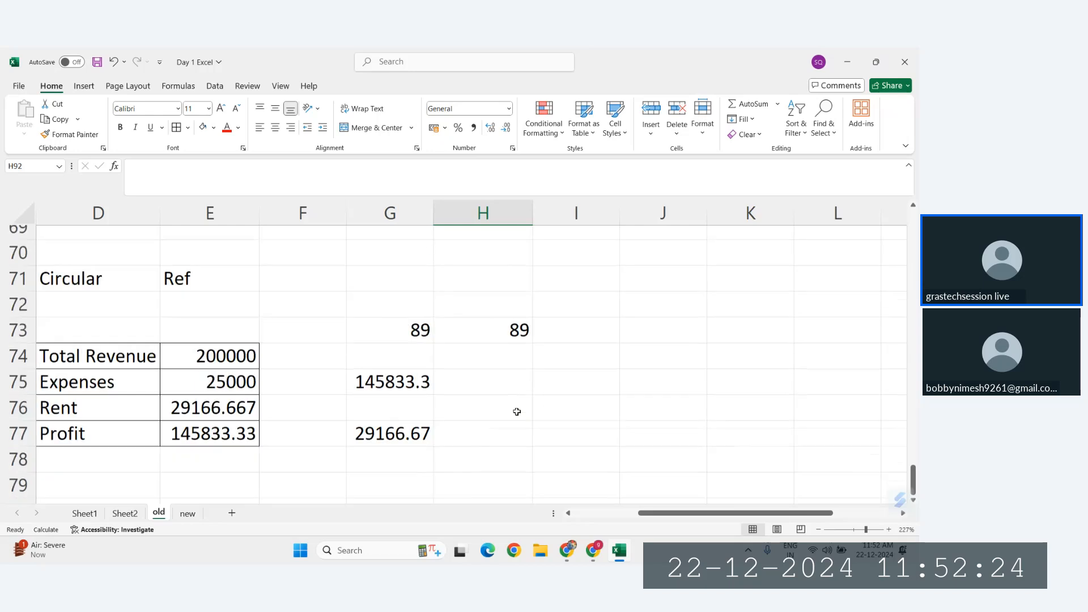
scroll(516, 412, "up", 10)
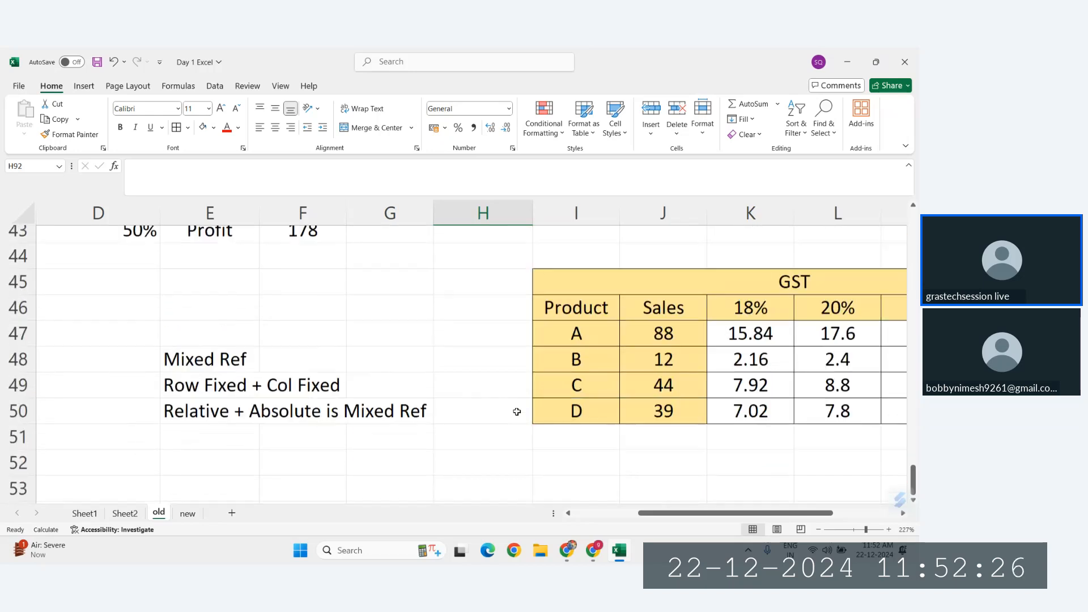
scroll(516, 411, "left", 3)
scroll(517, 412, "up", 1)
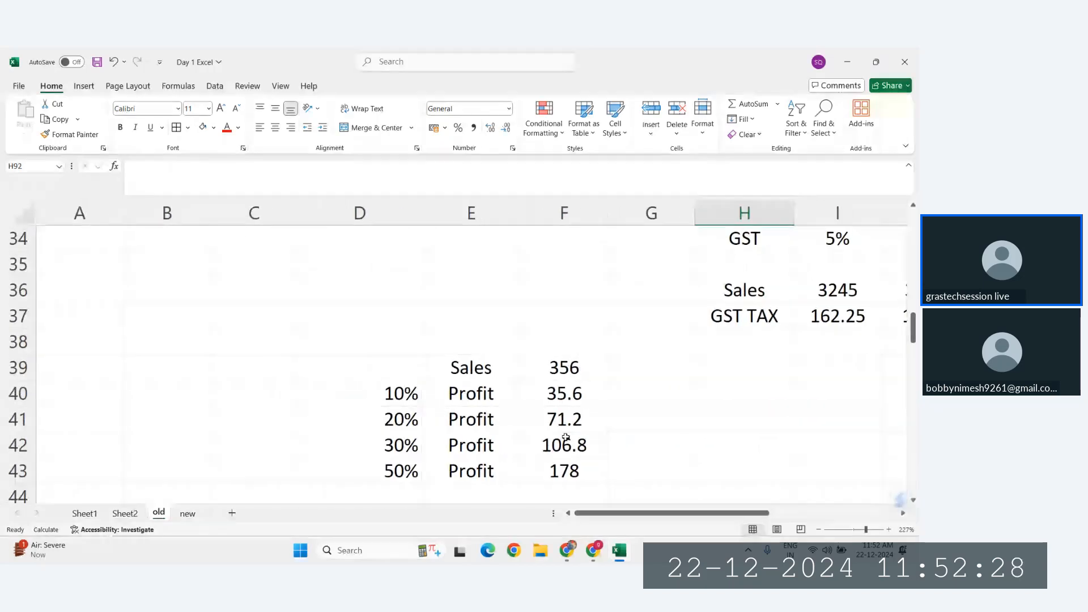
scroll(561, 444, "right", 1)
scroll(564, 437, "down", 5)
scroll(563, 437, "up", 11)
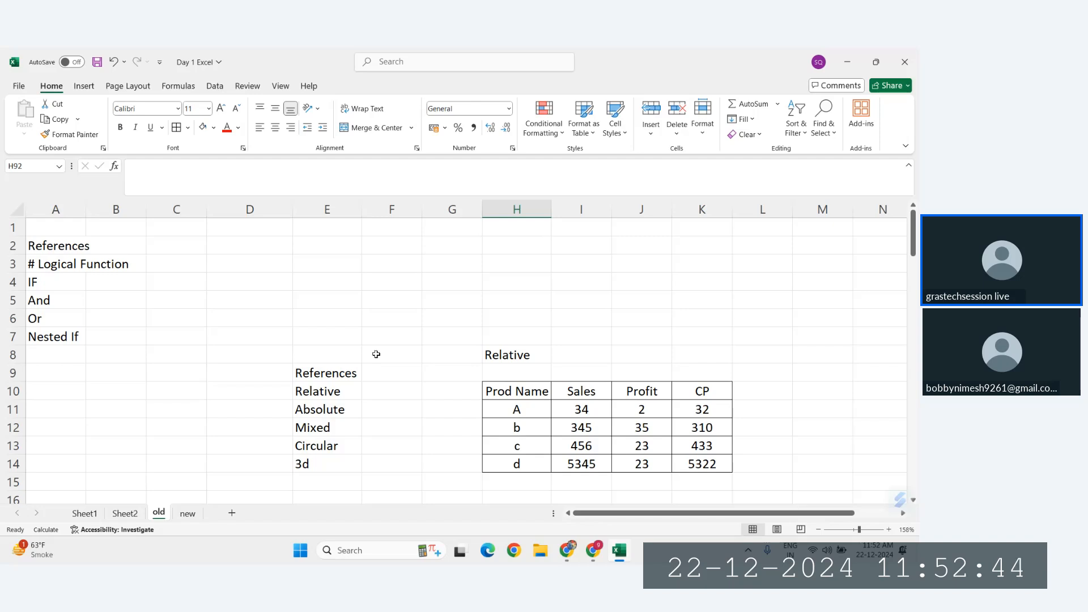
Step: Highlight the logical function topics in A3:A7 of the old sheet and review the GRAS SCORE CARD table on Sheet2
left_click_drag(47, 267, 50, 337)
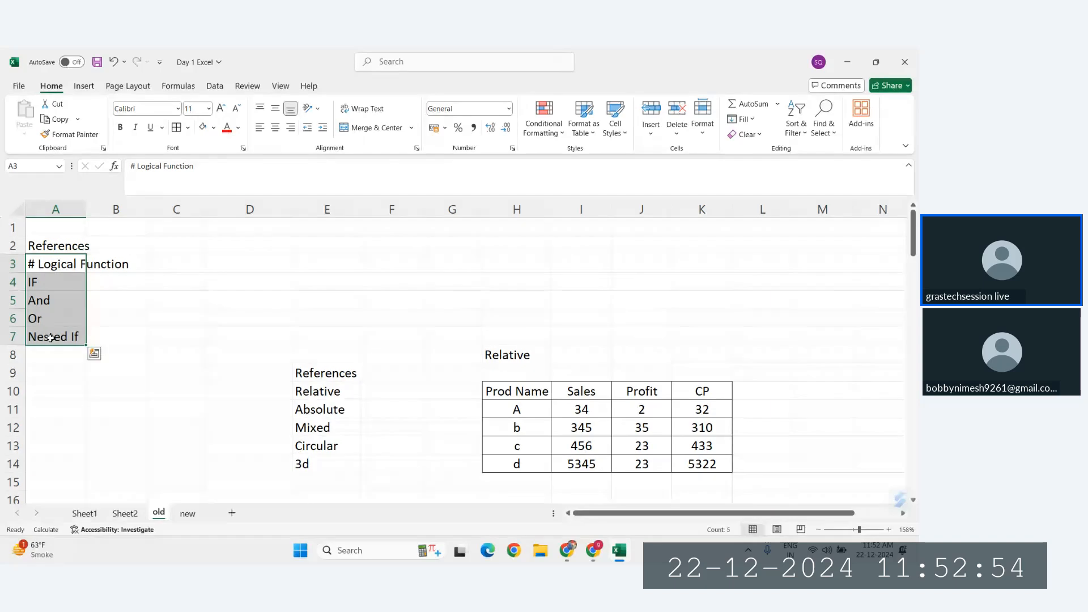
scroll(335, 372, "down", 3)
scroll(618, 354, "up", 2)
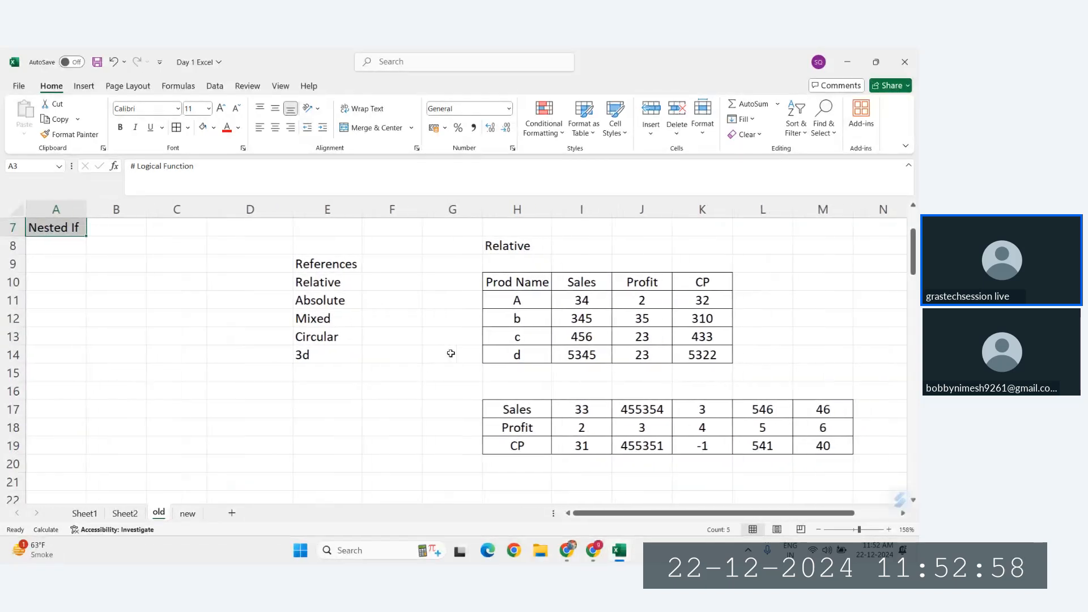
left_click(124, 514)
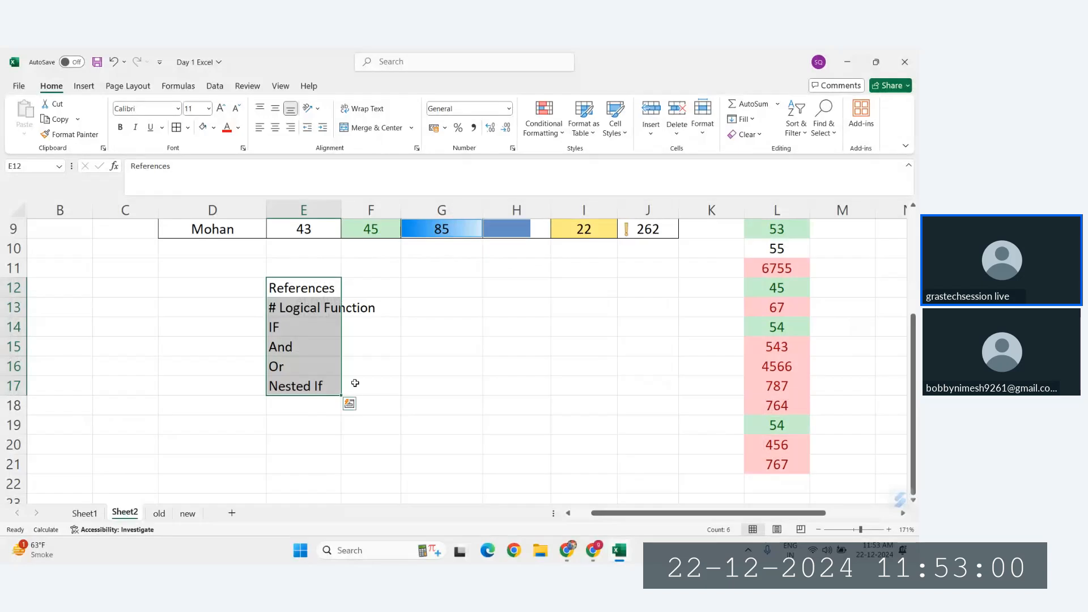
scroll(436, 331, "up", 3)
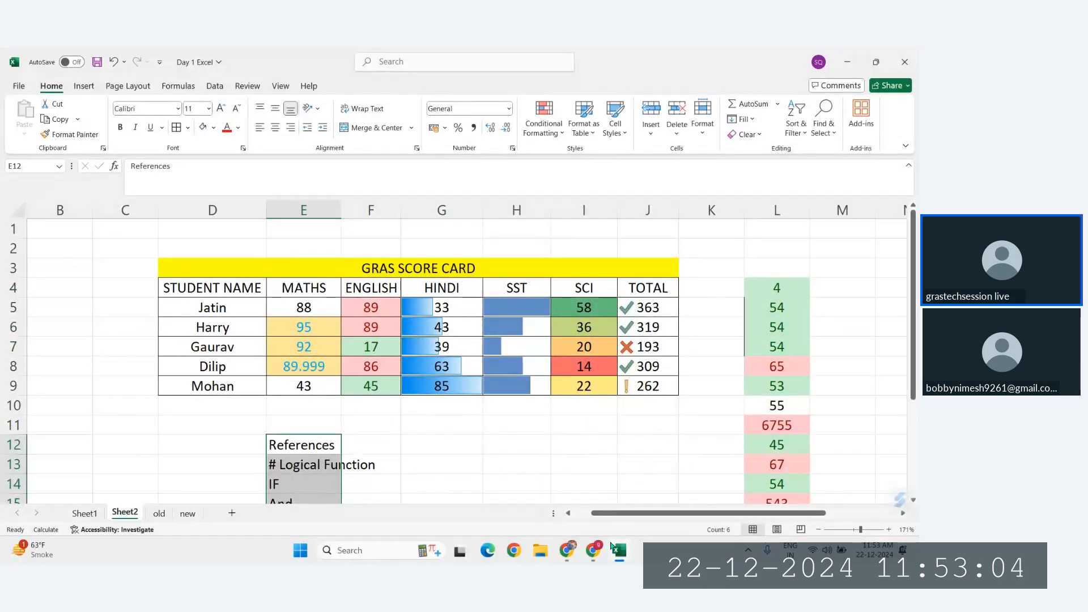
Step: Switch to the Zoho Meeting session in Chrome and open its additional meeting options
mouse_move(587, 554)
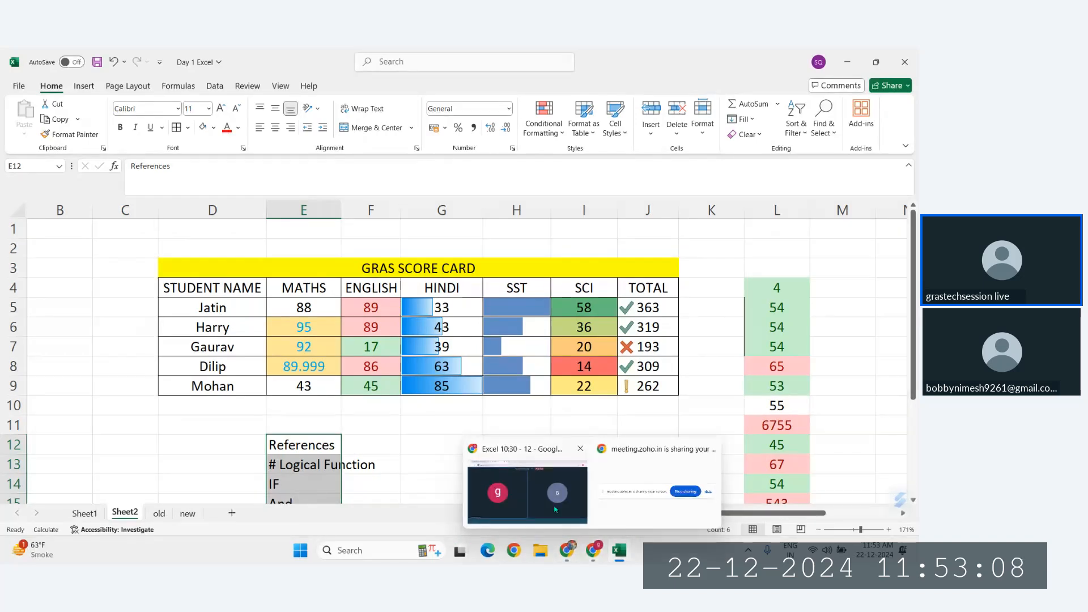
left_click(550, 510)
left_click(552, 517)
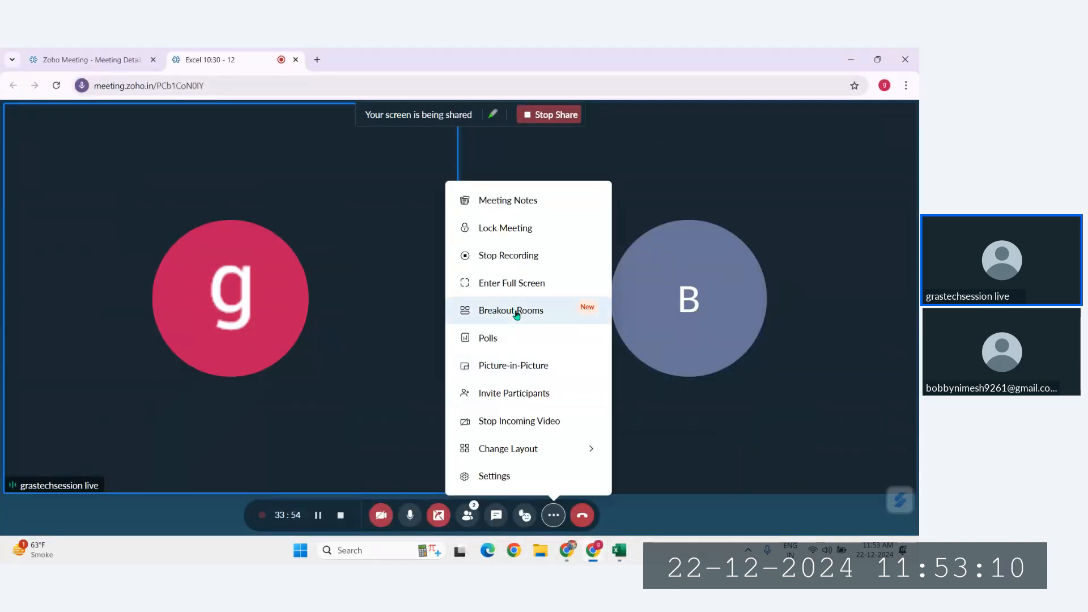